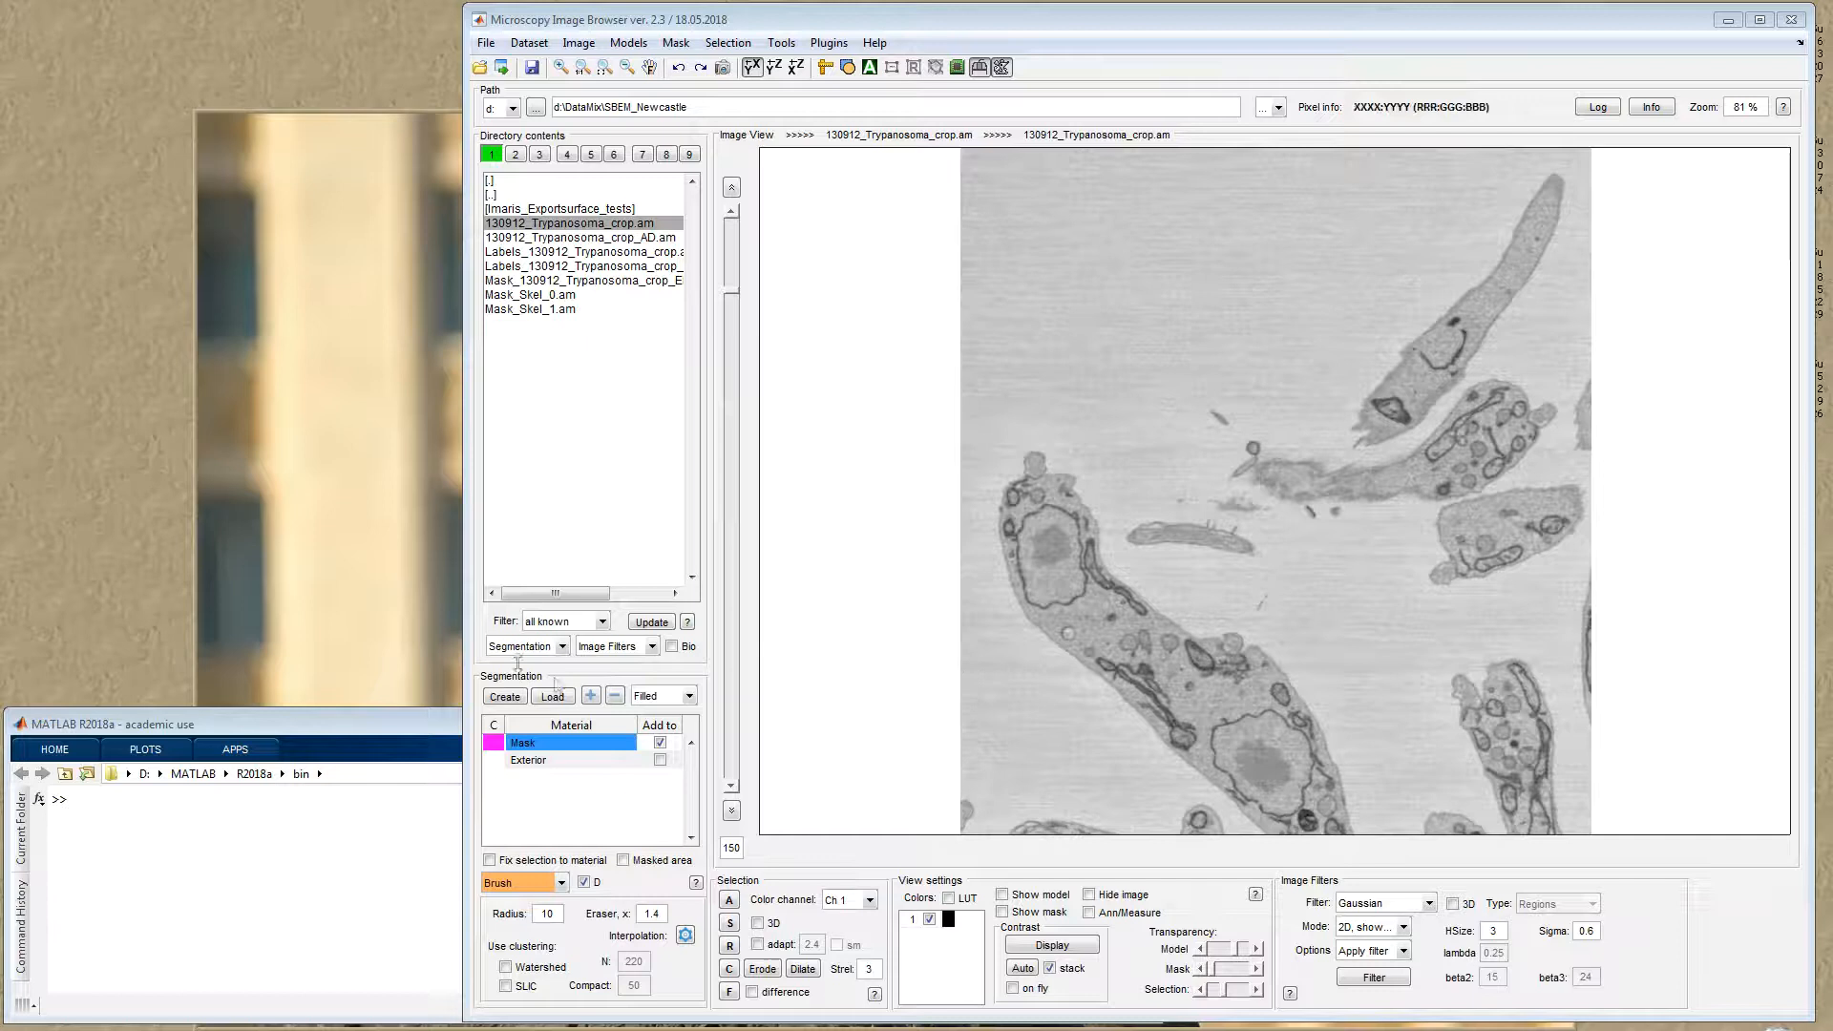
Step: With the 3D lines tool, trace a nine-node open loop clockwise from the image's upper-left area to the large cell's nucleus
click(524, 893)
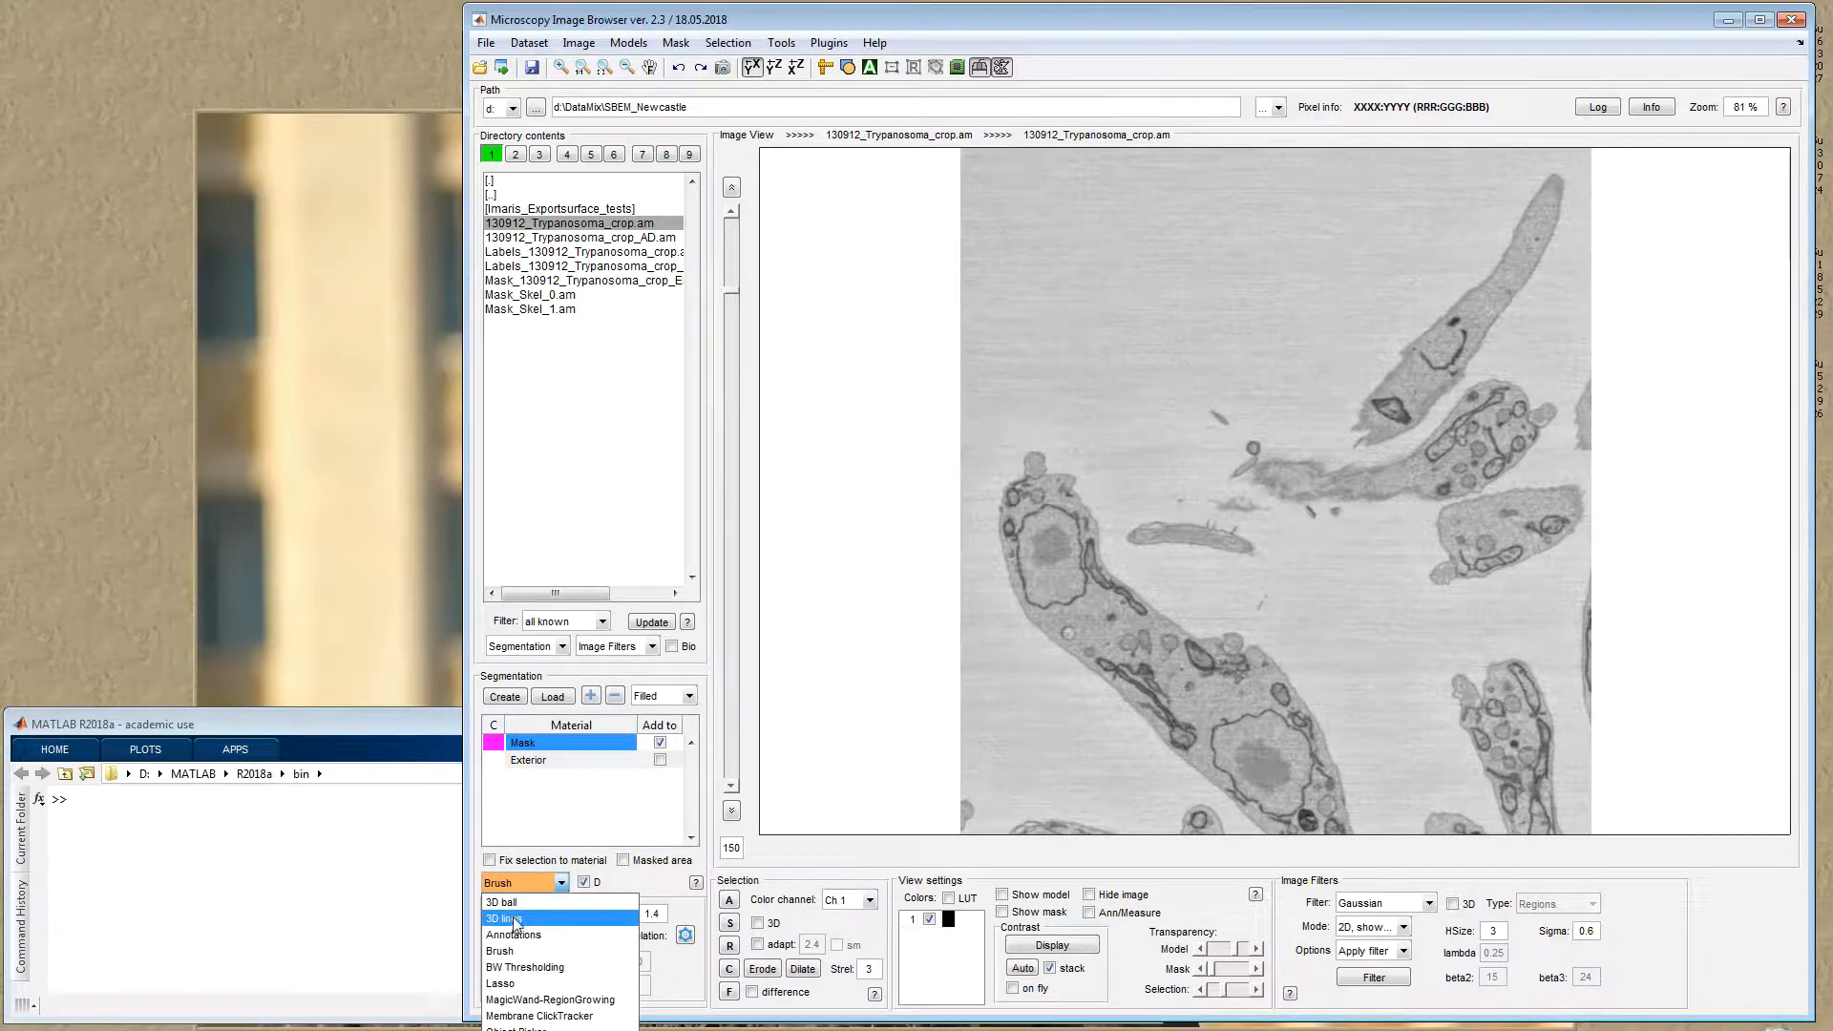
click(515, 919)
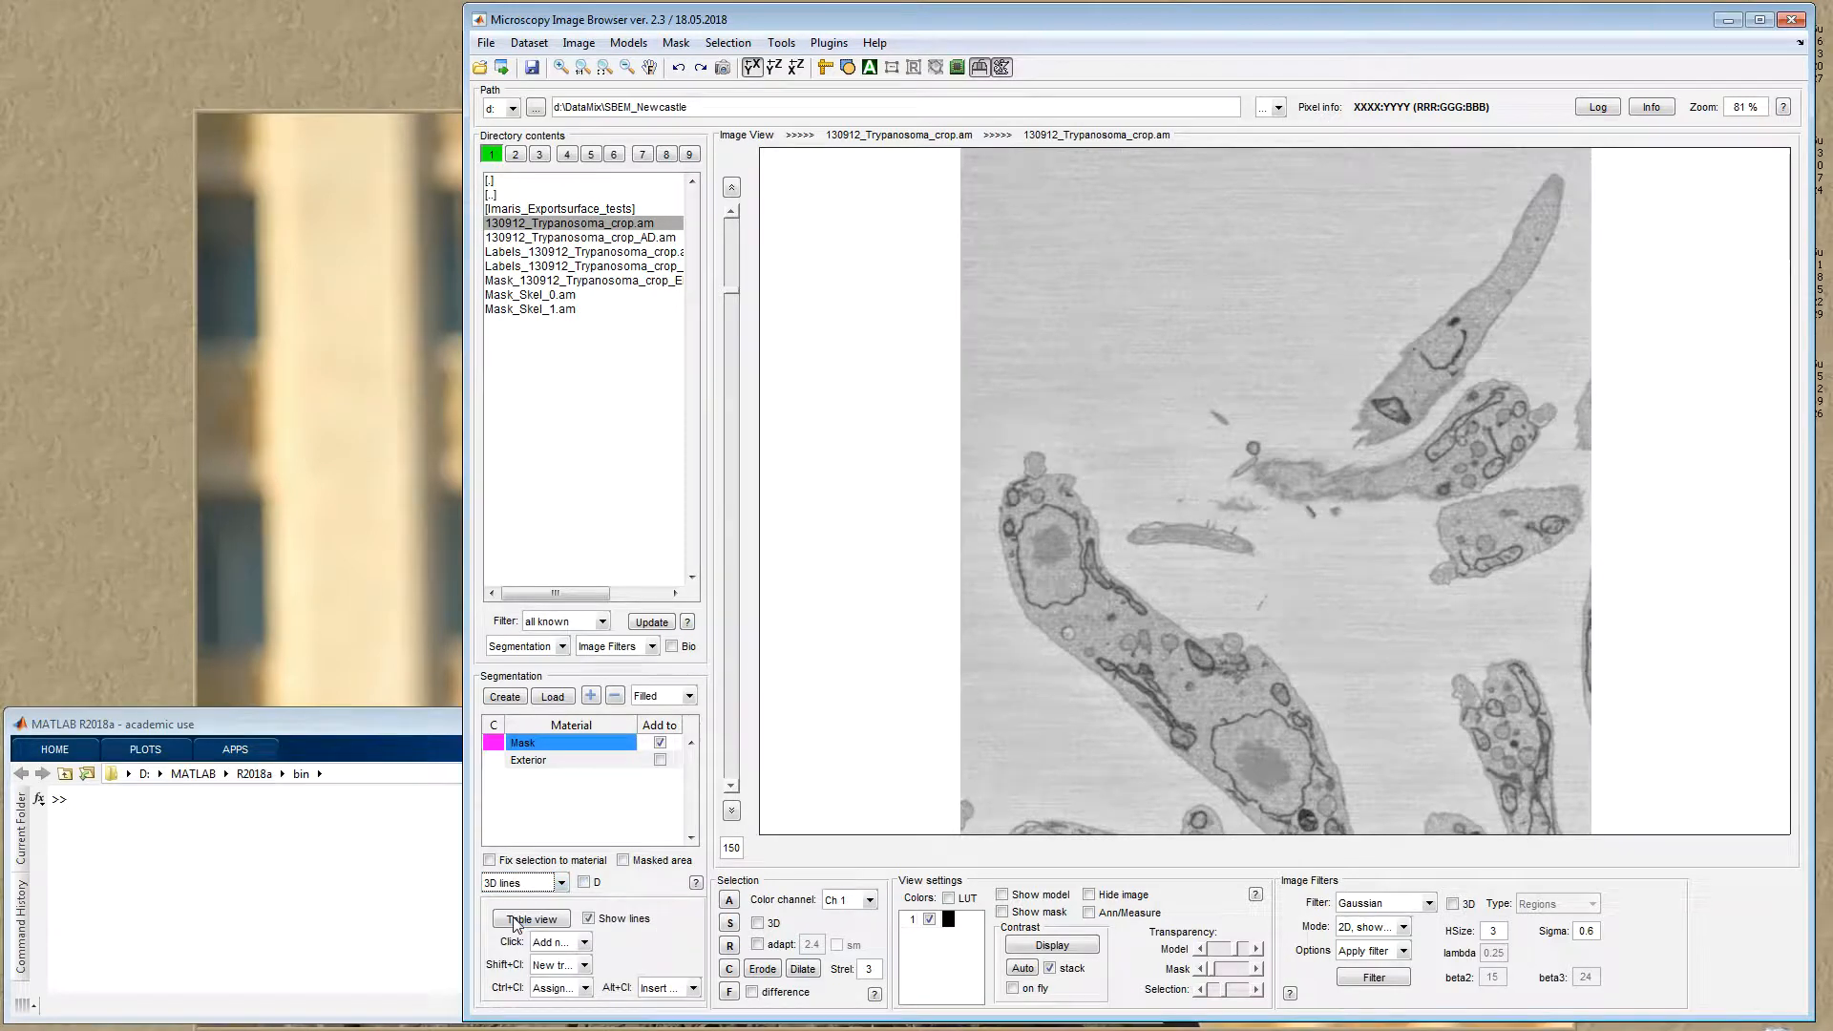
drag(1143, 524, 1112, 487)
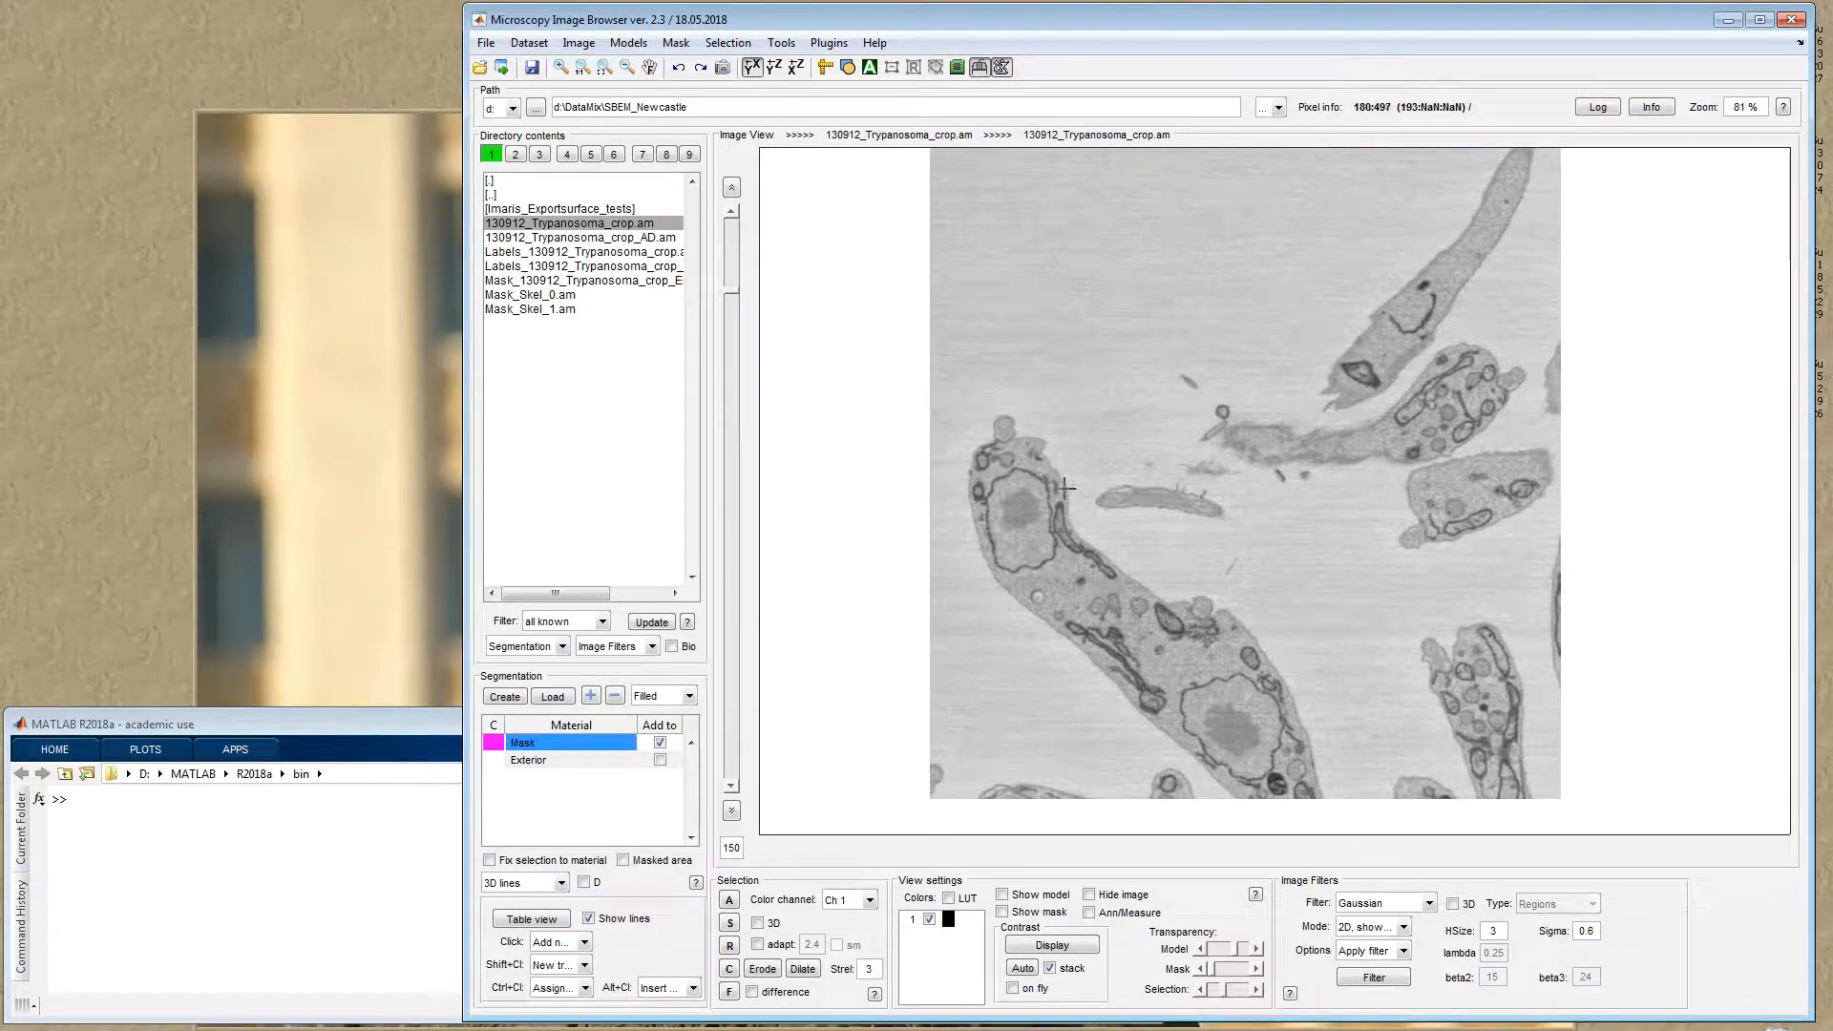
click(1188, 235)
click(1319, 294)
click(1380, 421)
click(1416, 604)
click(1394, 698)
click(1168, 726)
click(1060, 721)
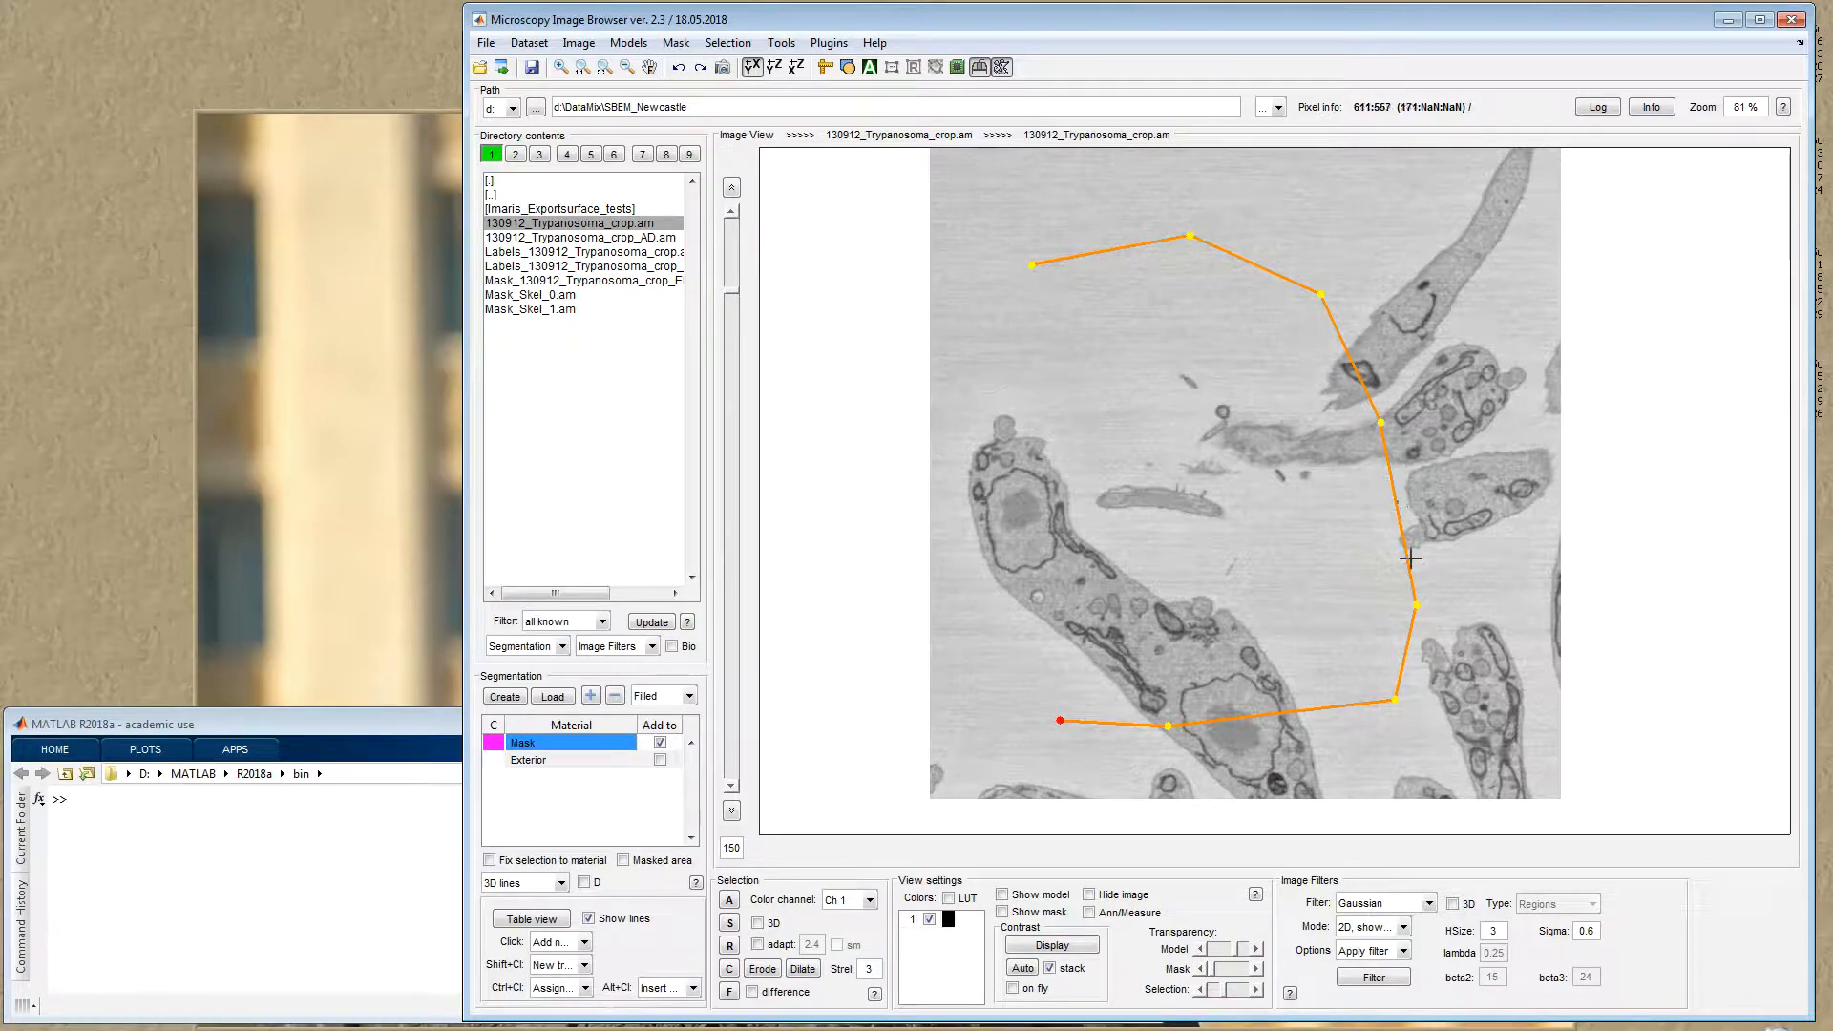
click(994, 548)
Step: Trace a second, smaller seven-node open line inside the first loop, ending beside the large cell's upper nucleus
drag(1215, 508, 1274, 493)
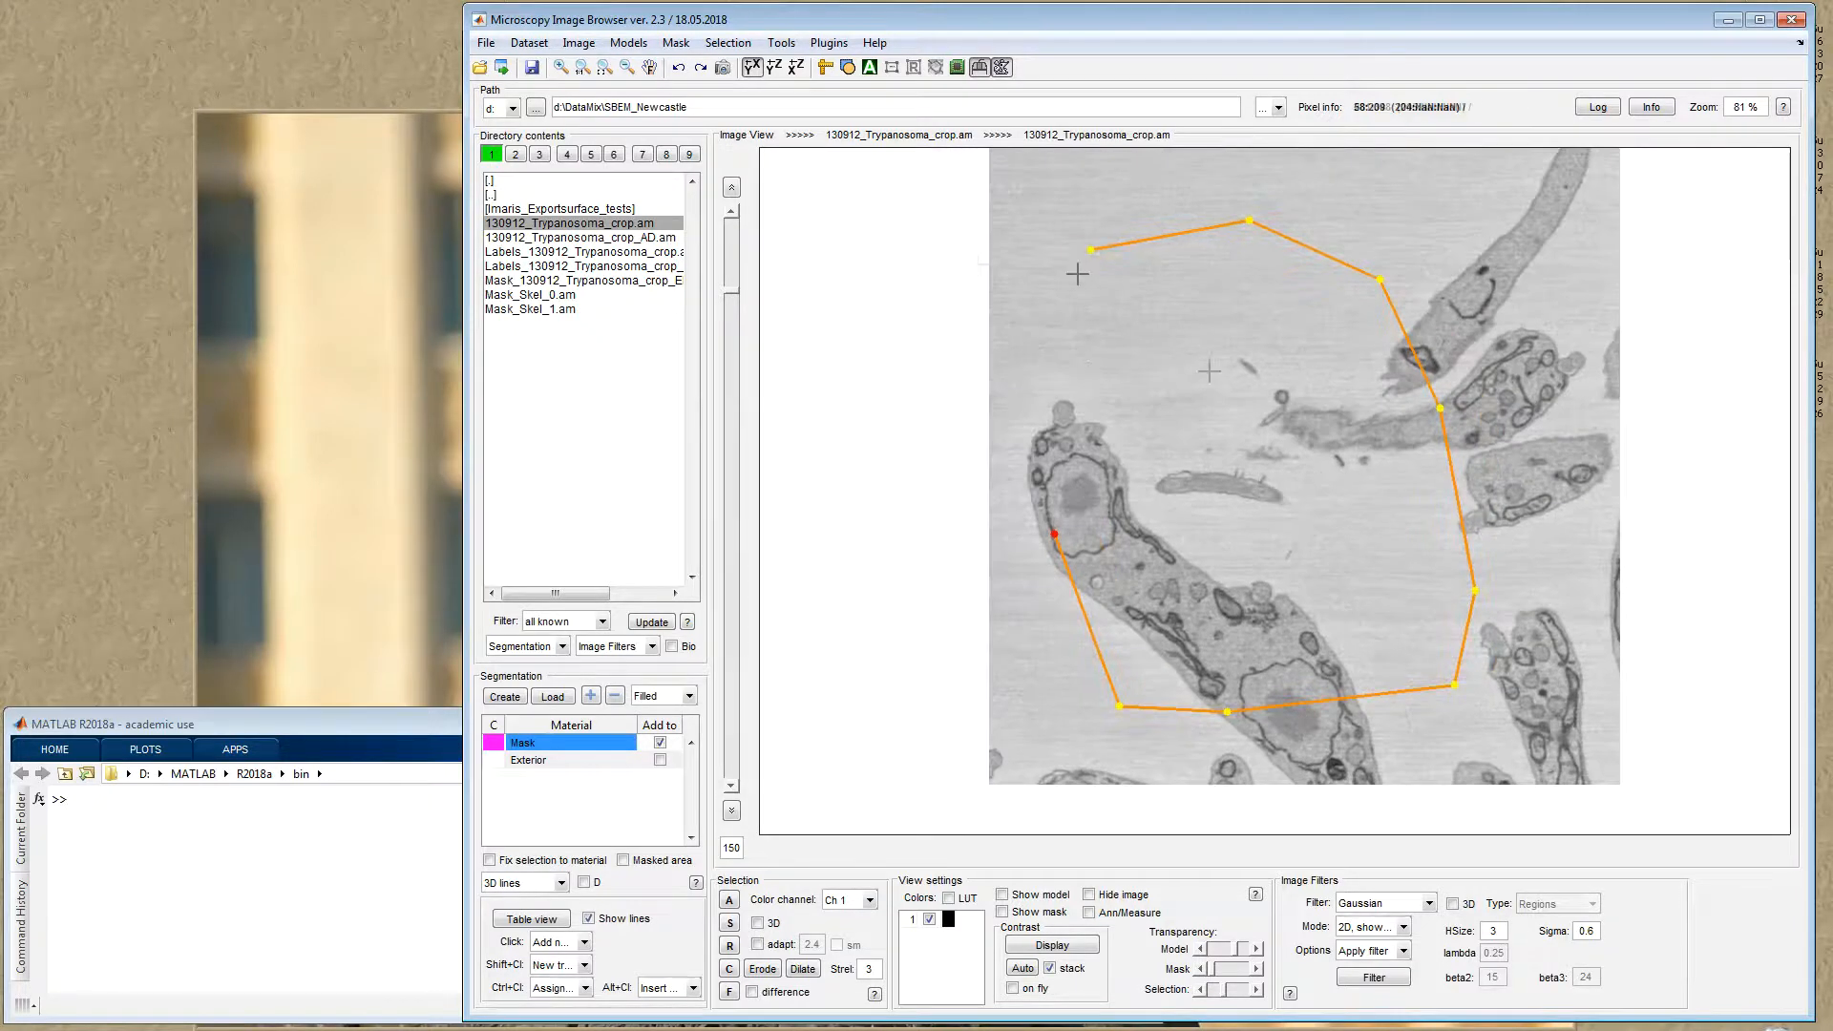
click(1063, 342)
click(1194, 328)
click(1307, 358)
click(1325, 496)
click(1359, 610)
click(1226, 655)
click(1093, 546)
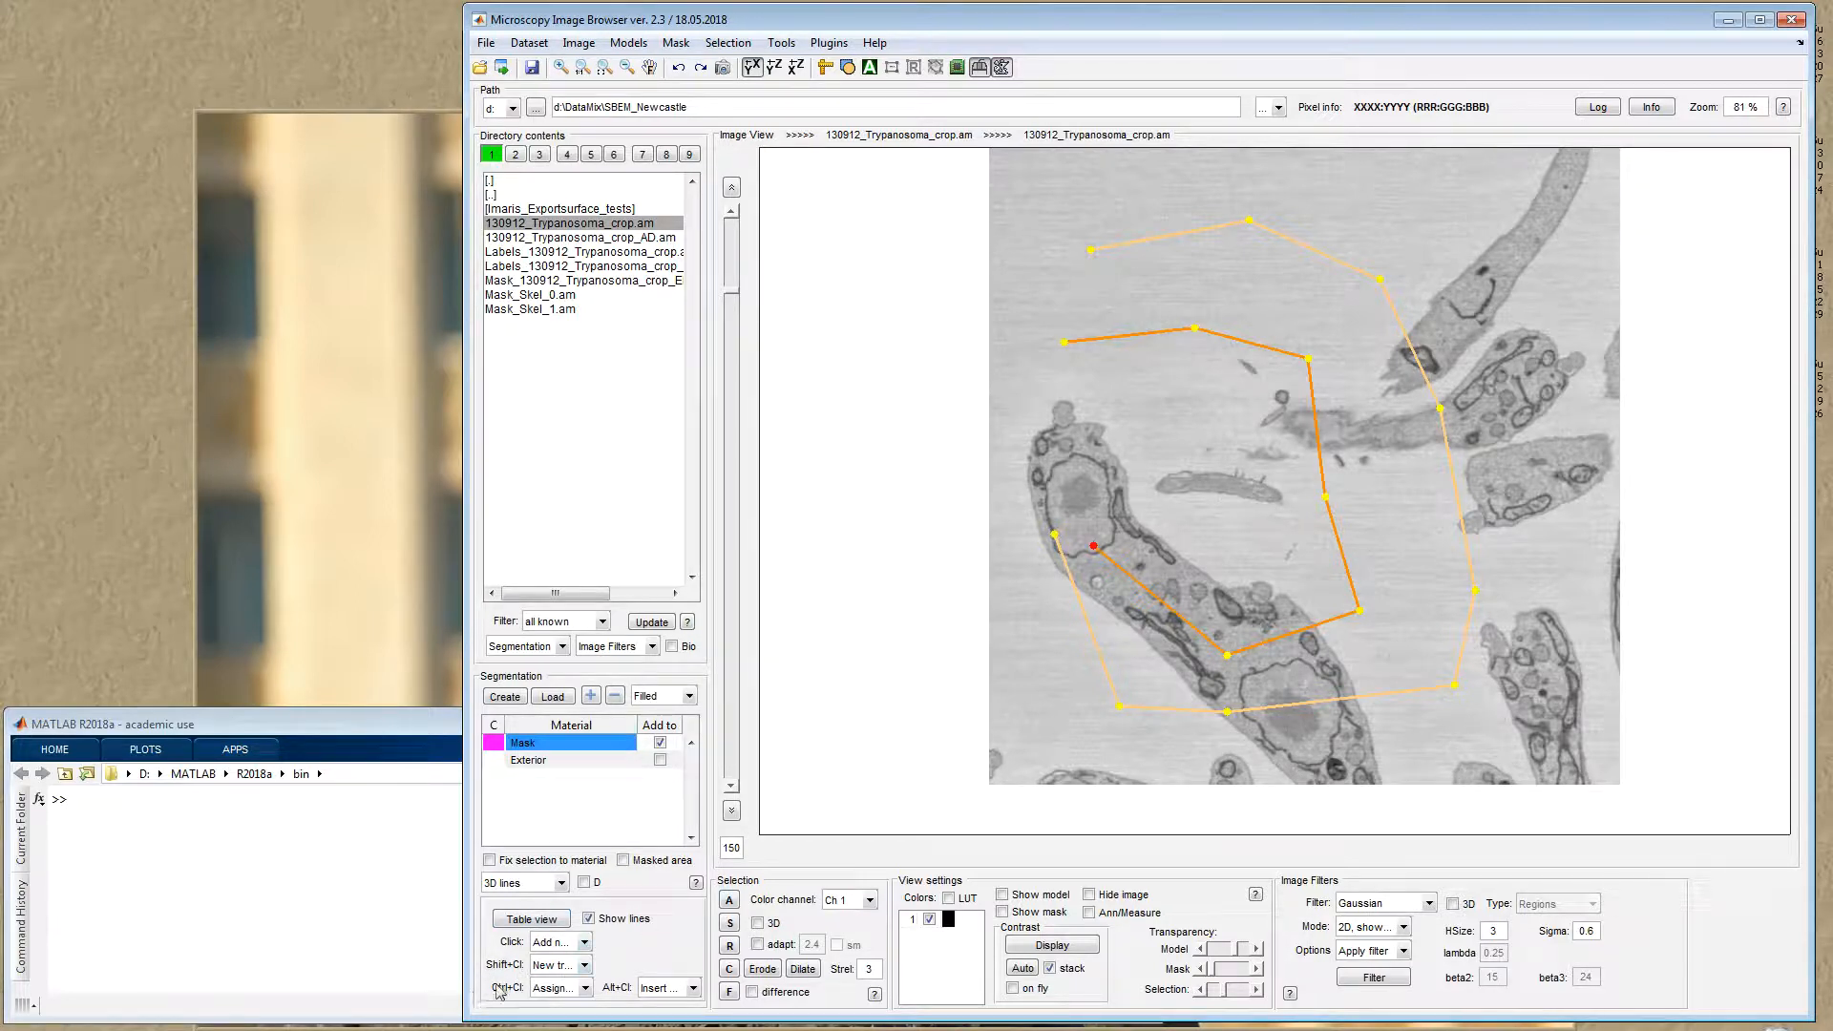
Step: Review the available node actions and extend the inner line by one node at the upper end of the large cell
click(586, 966)
click(585, 966)
click(585, 988)
click(585, 988)
click(694, 989)
click(696, 989)
click(569, 948)
click(571, 960)
click(1107, 449)
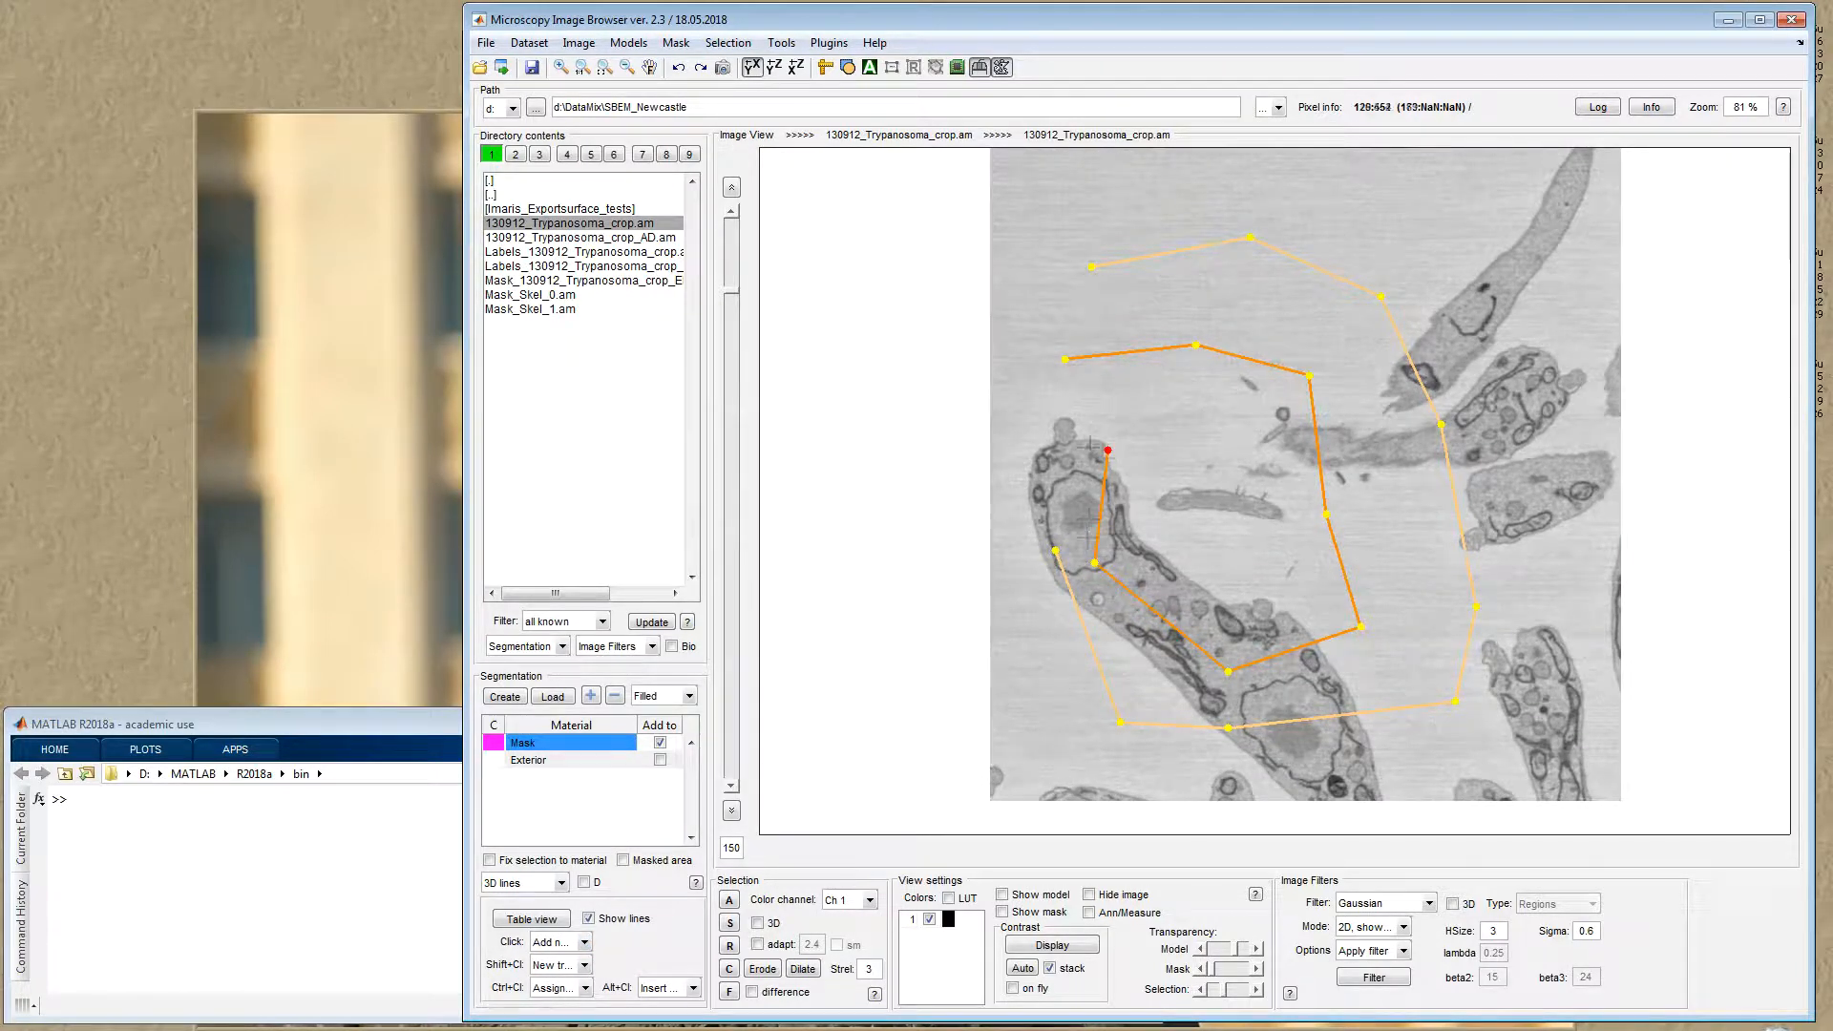
Step: Start a new tree above the existing lines and trace it with six nodes around the outside, ending between the cells
click(556, 969)
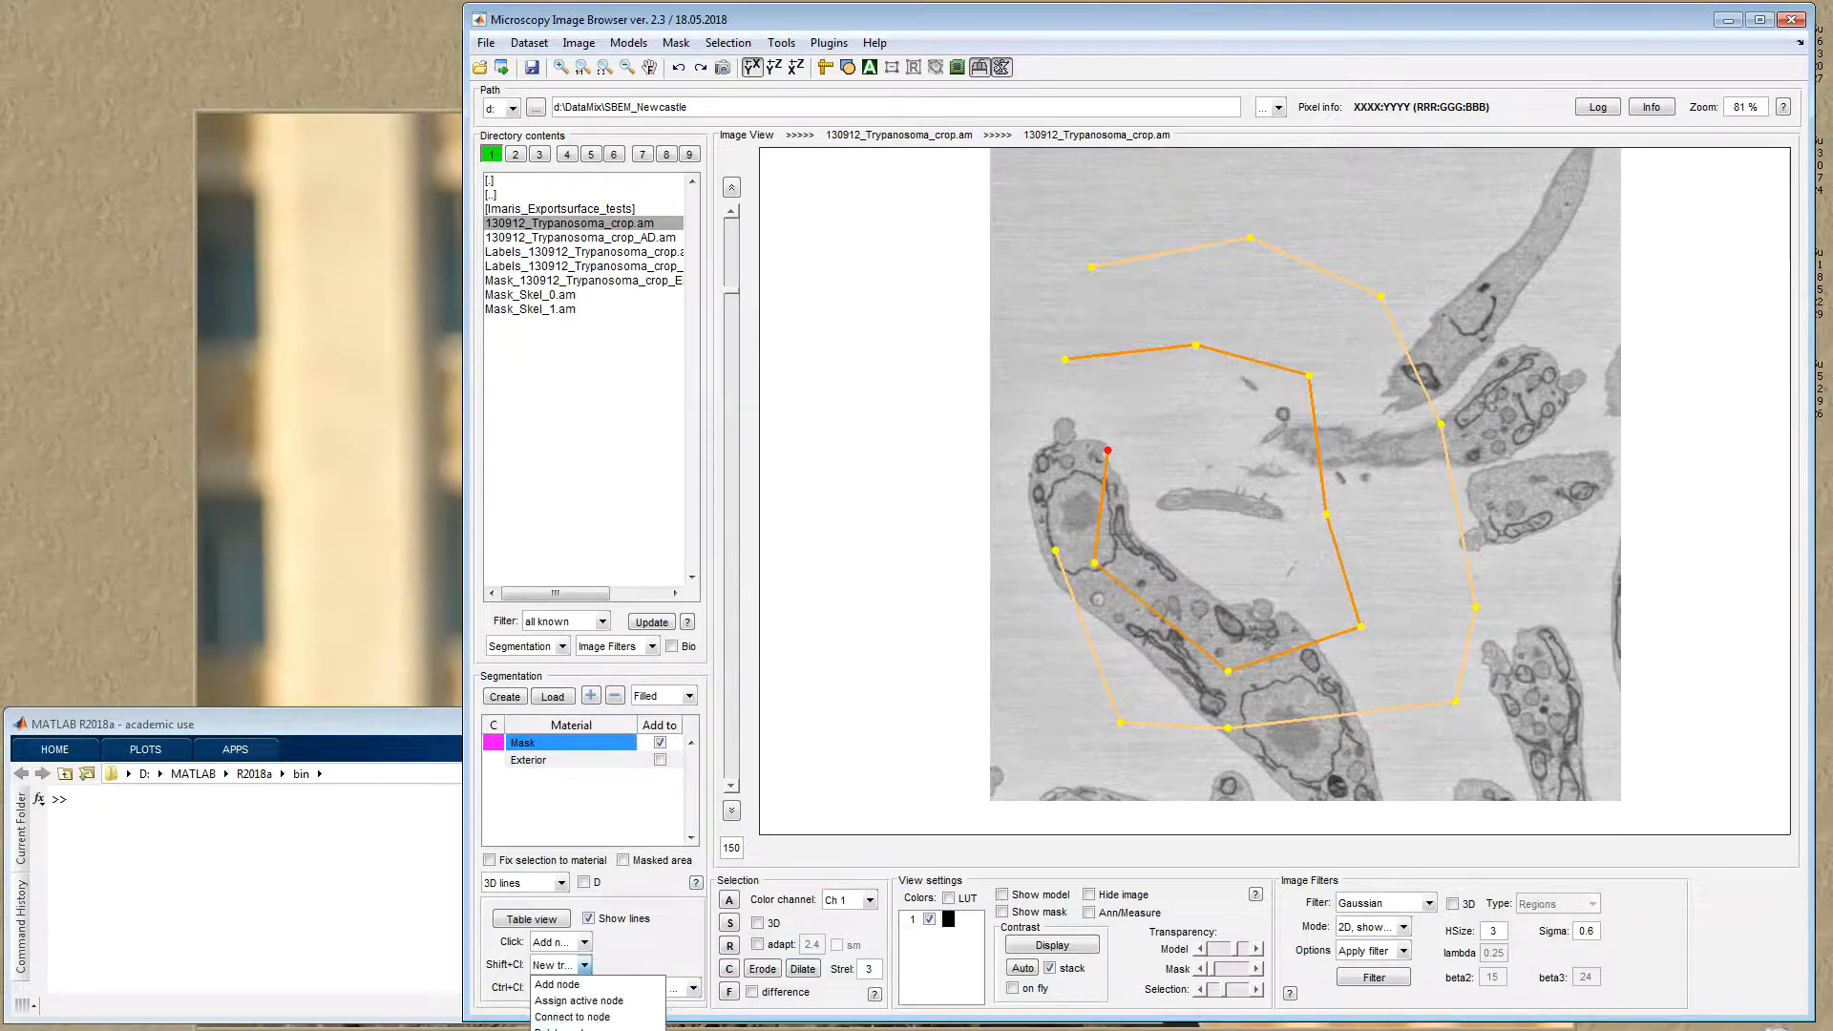
click(563, 967)
drag(1193, 552, 1192, 573)
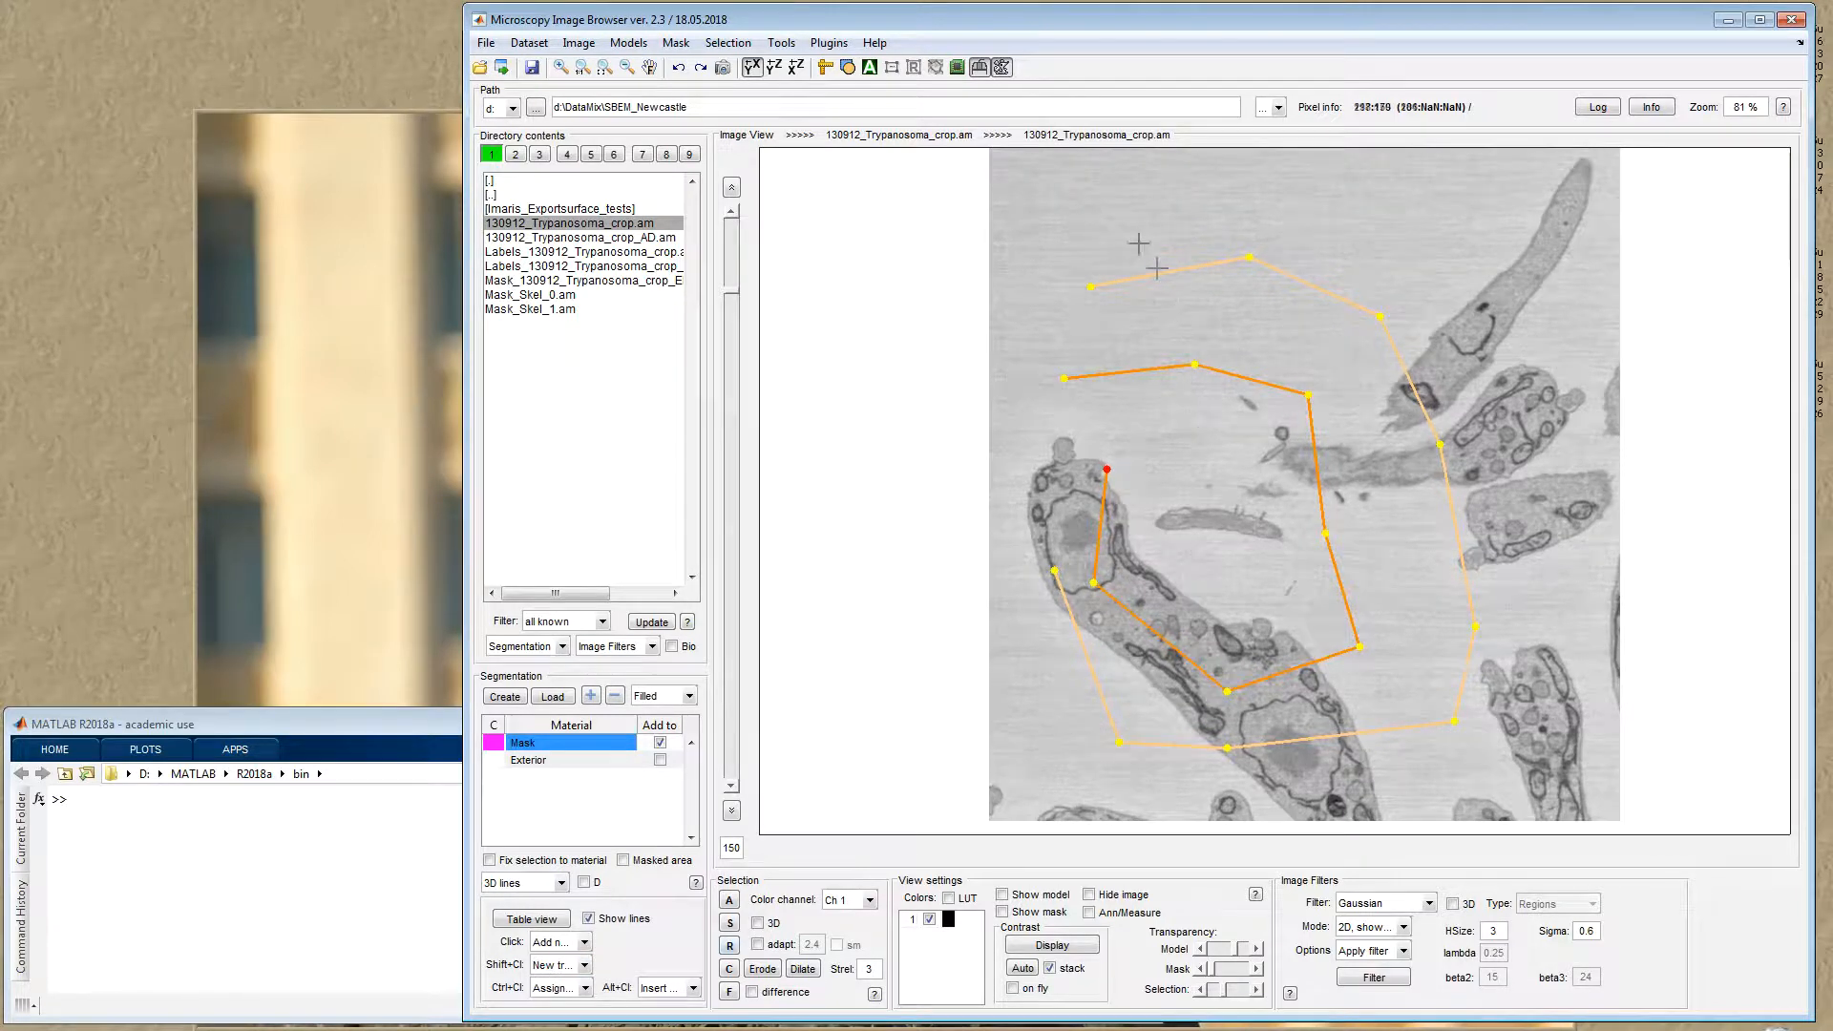
shift+click(1094, 198)
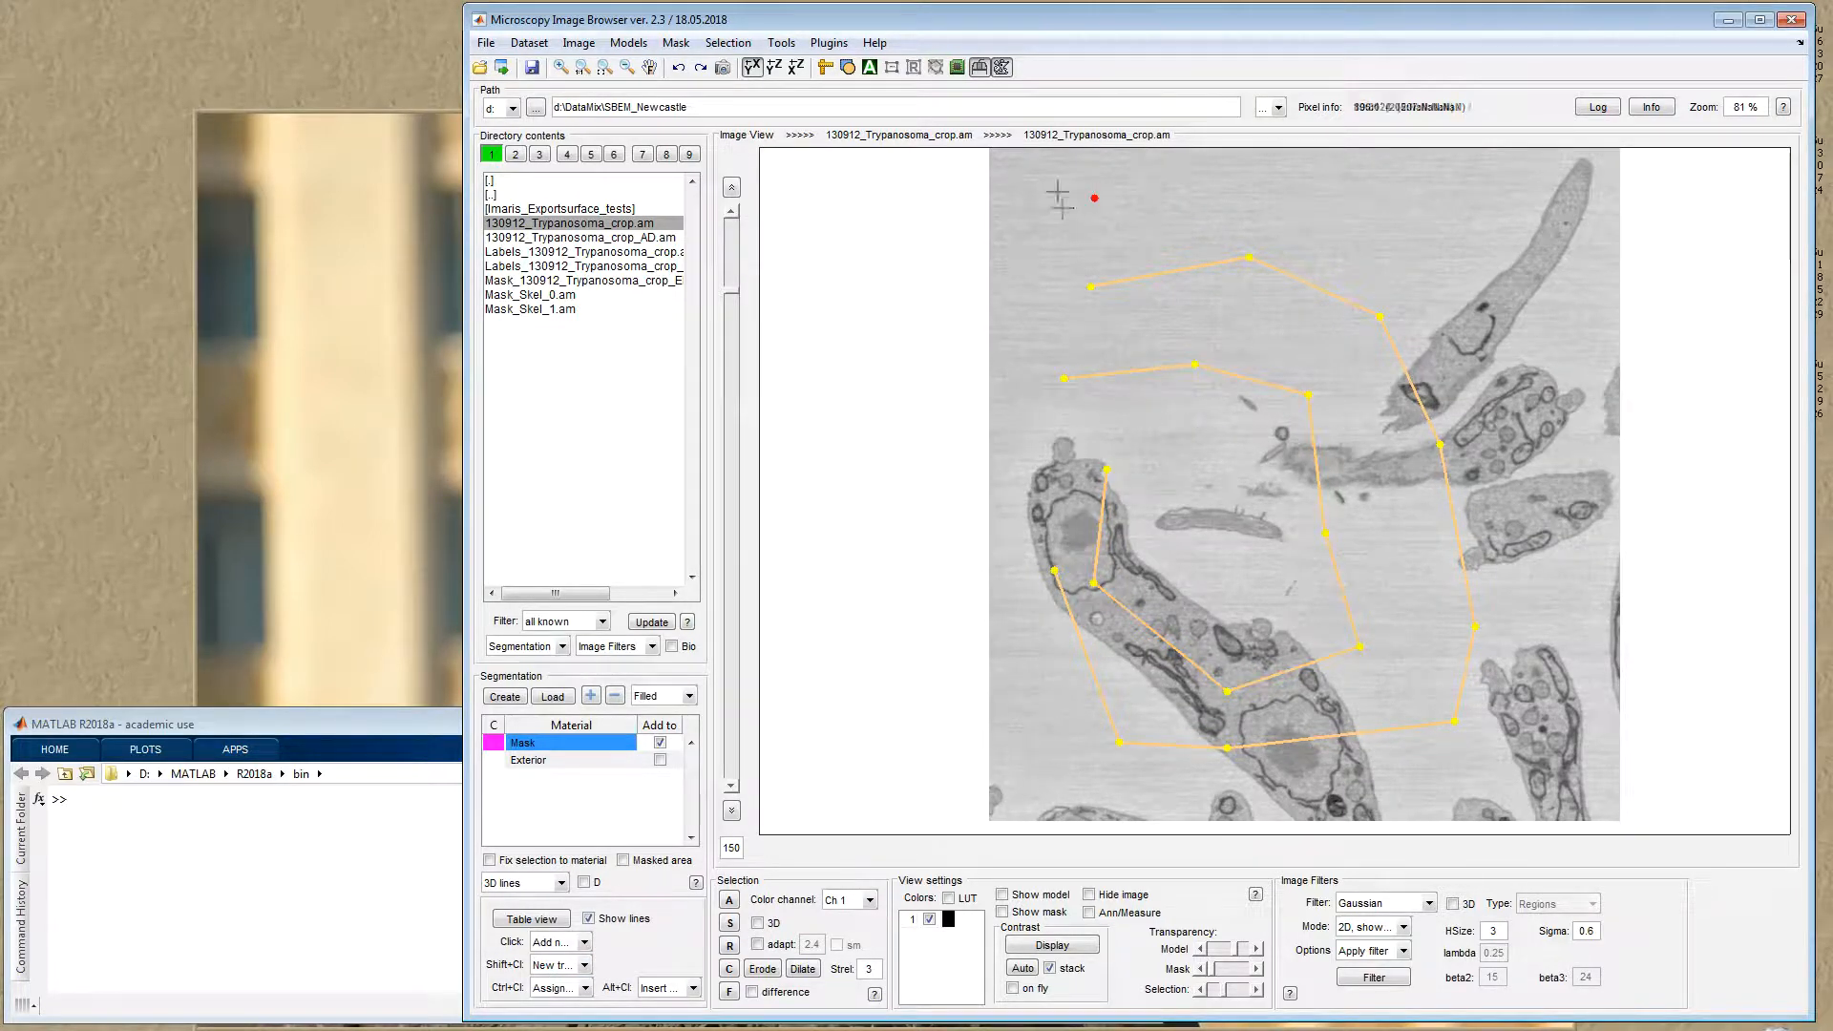
click(1347, 178)
click(1442, 210)
click(1515, 315)
click(1534, 456)
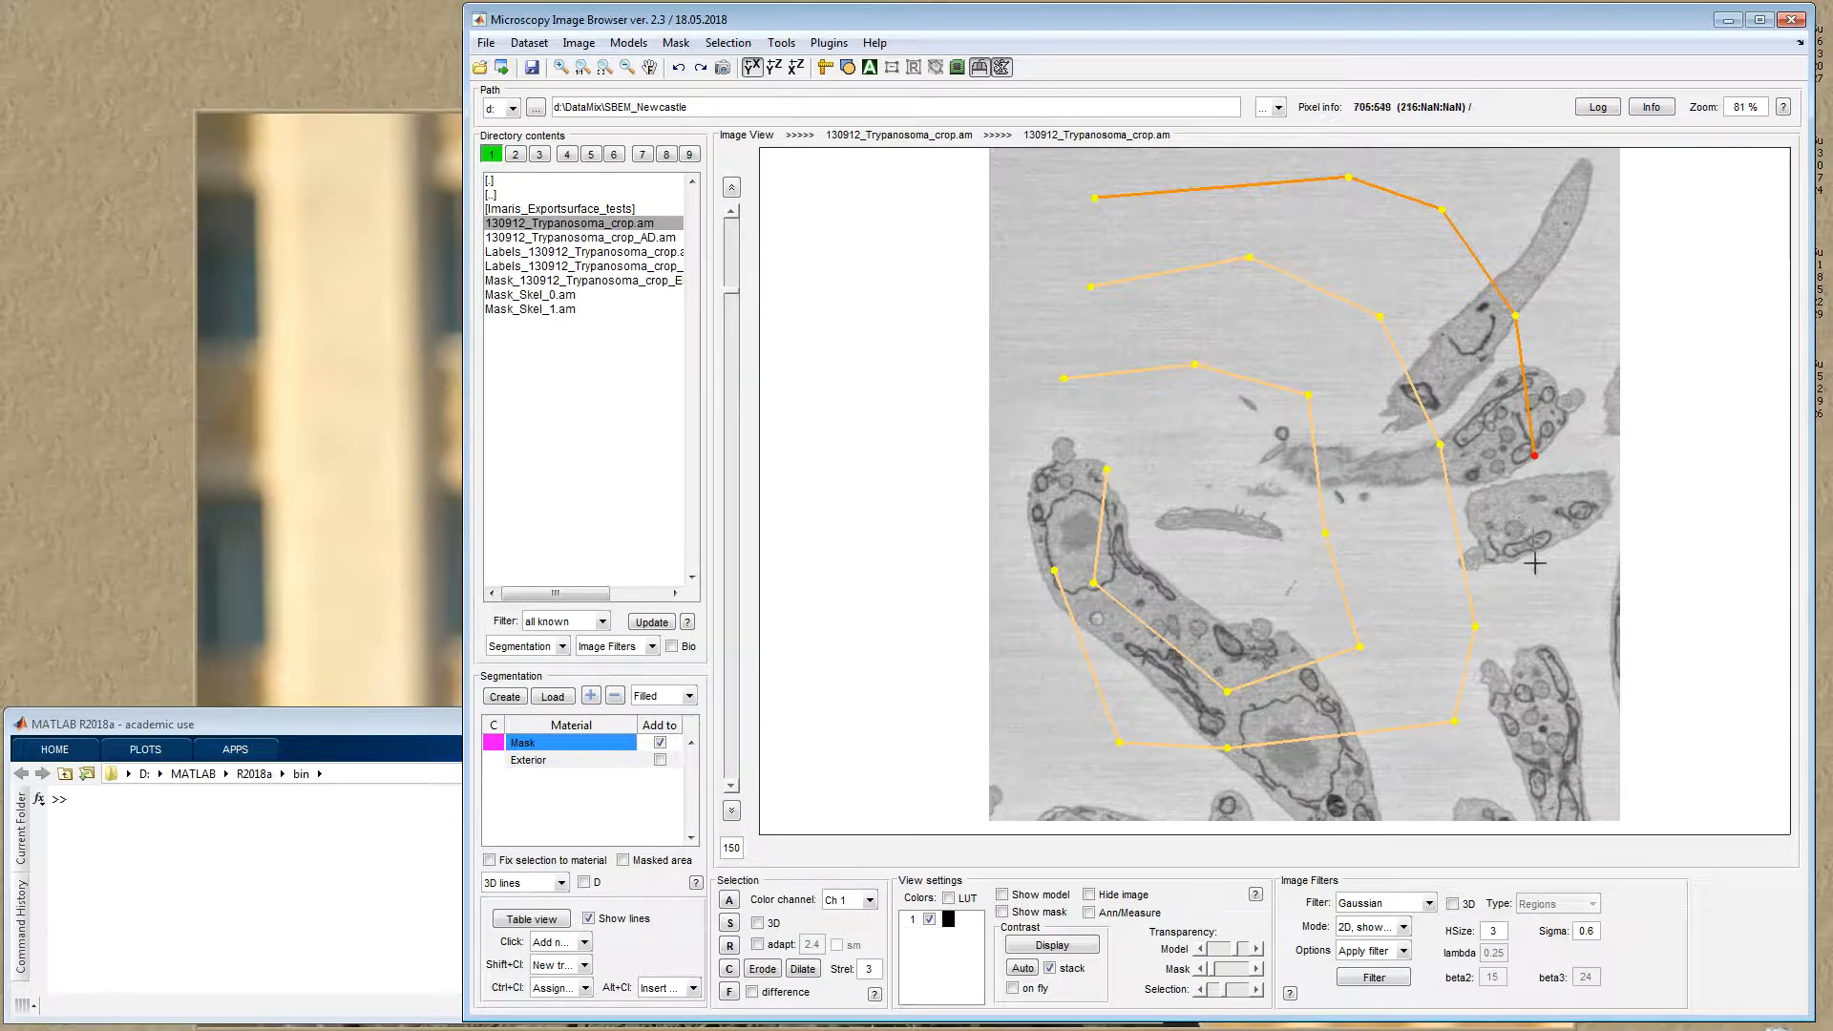
click(1384, 506)
key(ctrl+z)
click(1384, 507)
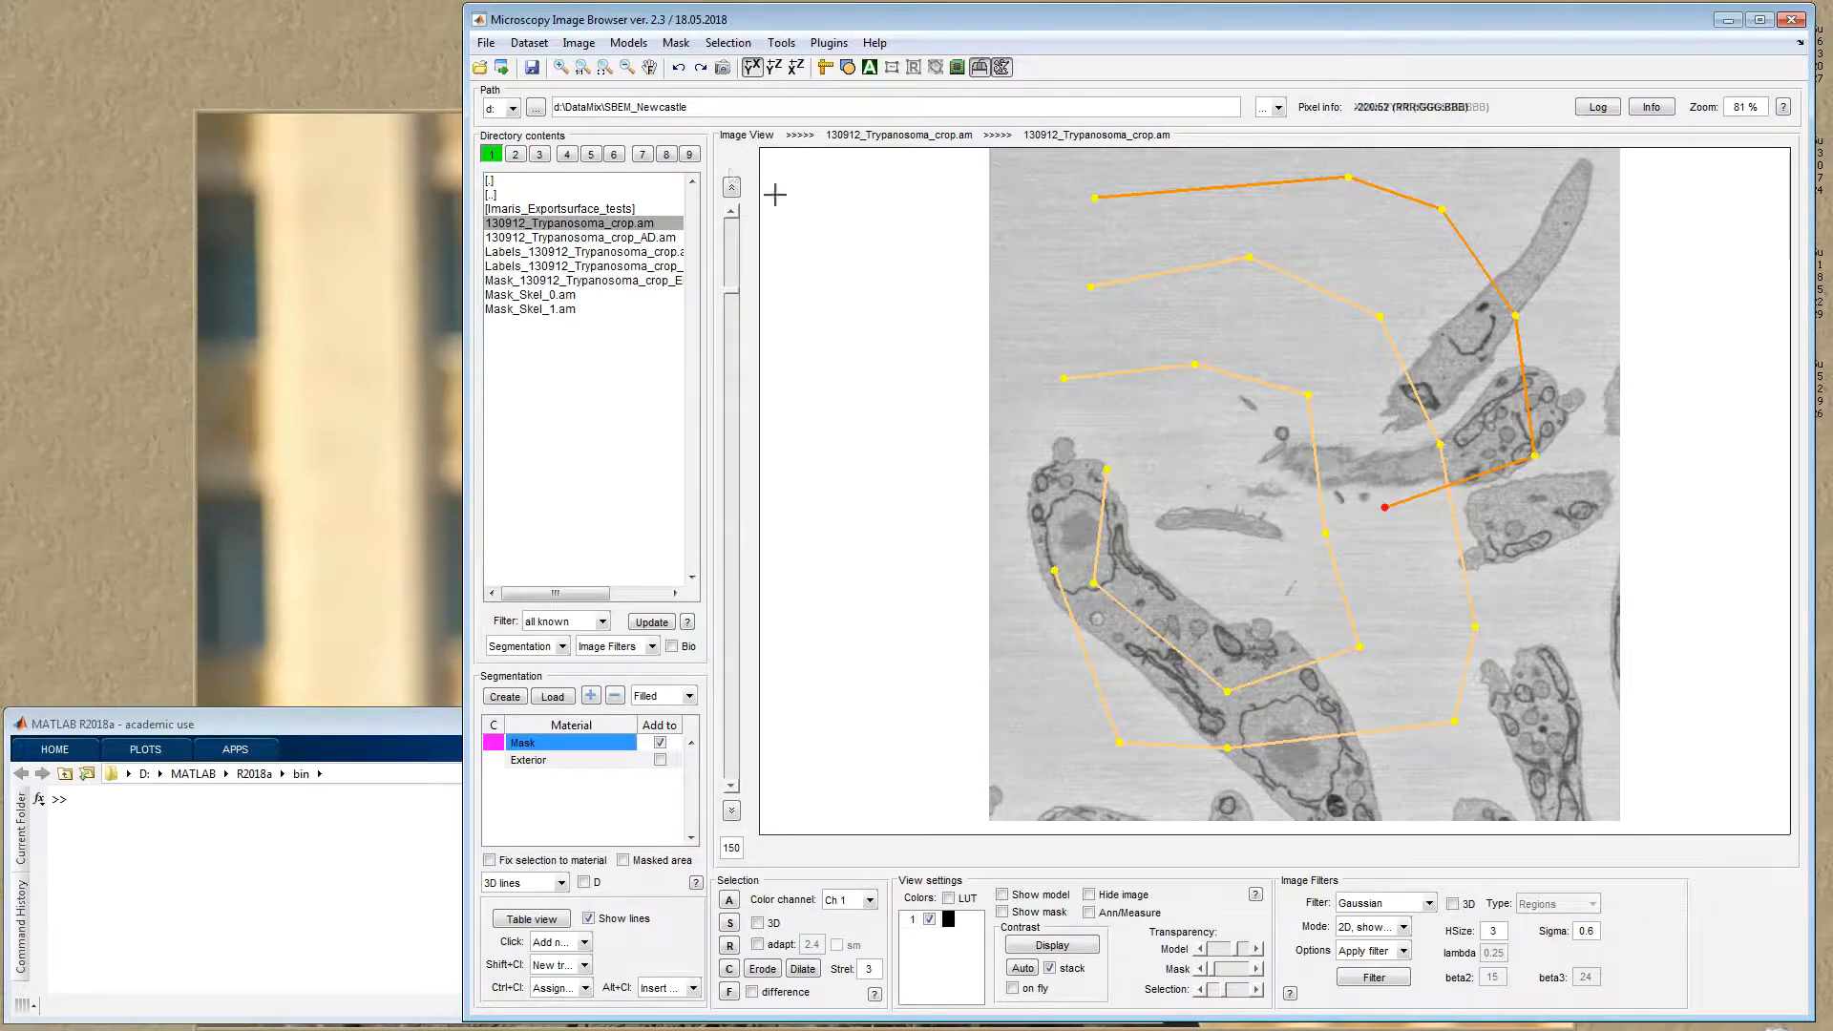
Step: Undo the whole outermost line node by node, along with the last node of the inner line
click(679, 67)
click(679, 68)
click(679, 68)
click(679, 68)
click(679, 68)
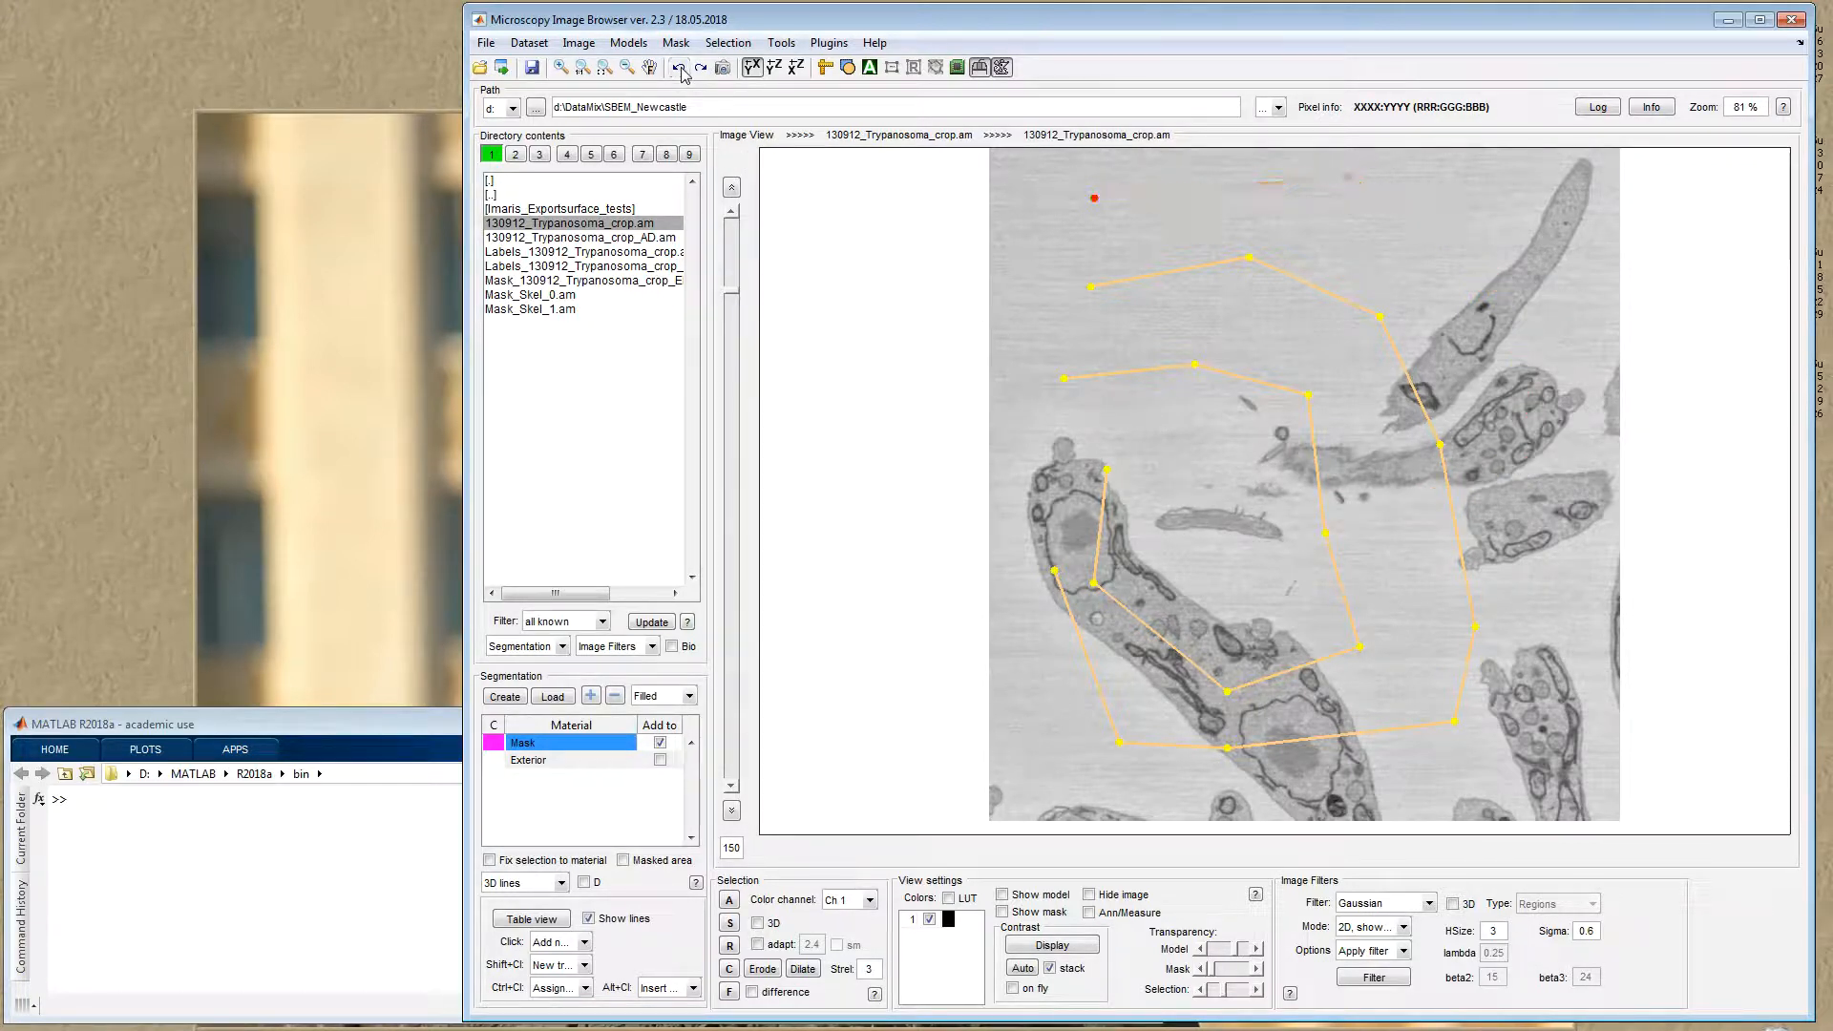
click(679, 68)
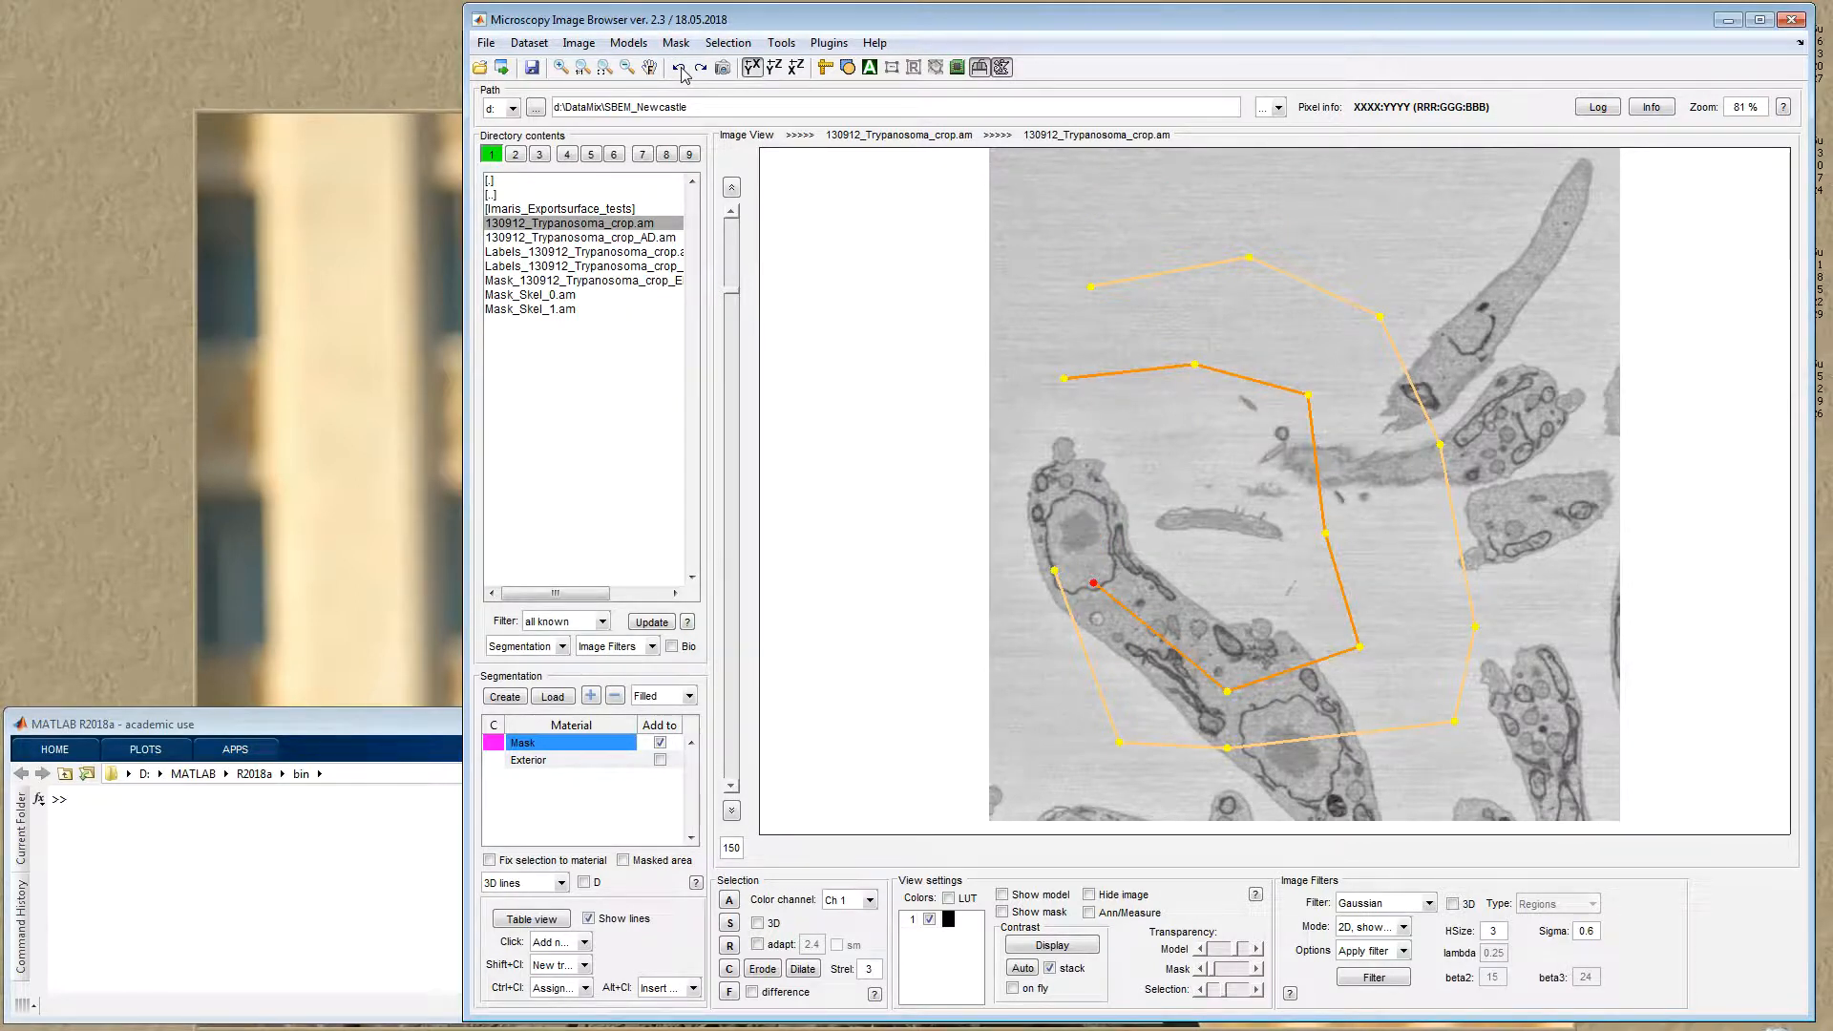
Step: Redo all the undone nodes of the inner and outermost lines
click(701, 68)
click(700, 68)
click(700, 68)
click(700, 67)
click(700, 68)
click(701, 67)
click(701, 68)
Step: Set the Ctrl+click action to Assign active node and make the middle line's second node active
drag(1416, 558, 1445, 572)
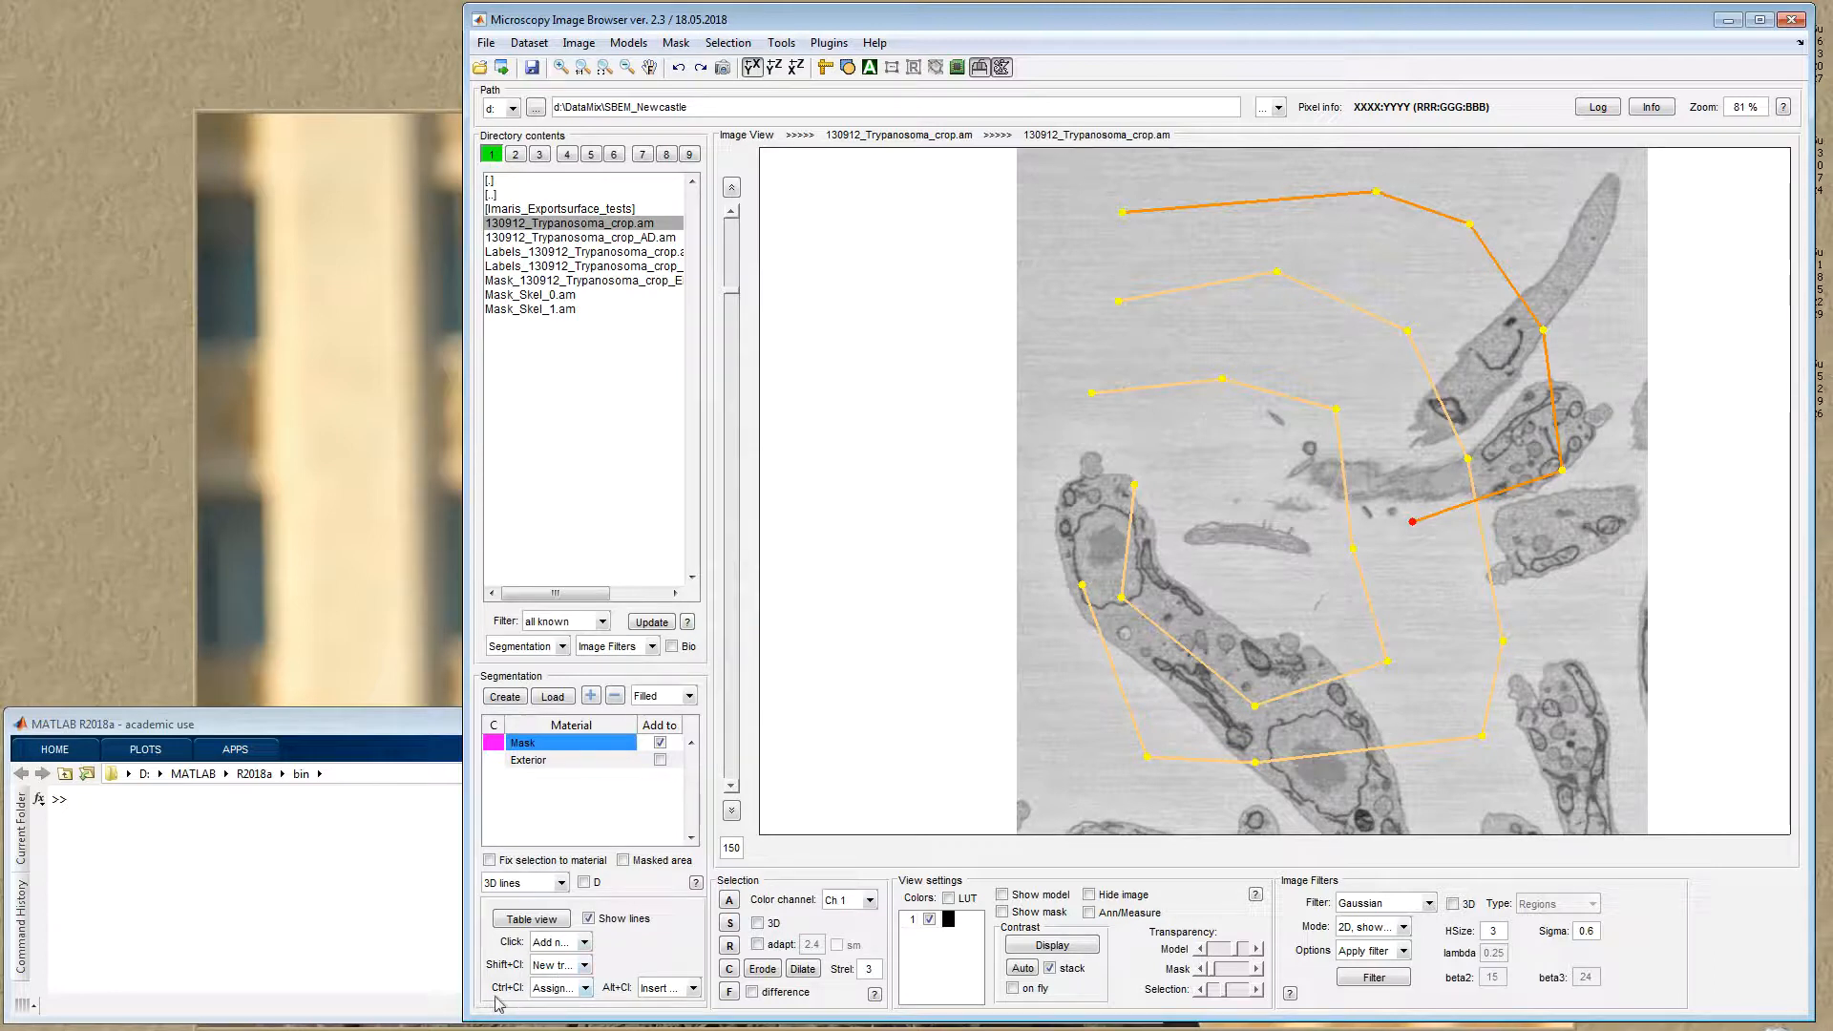
click(534, 990)
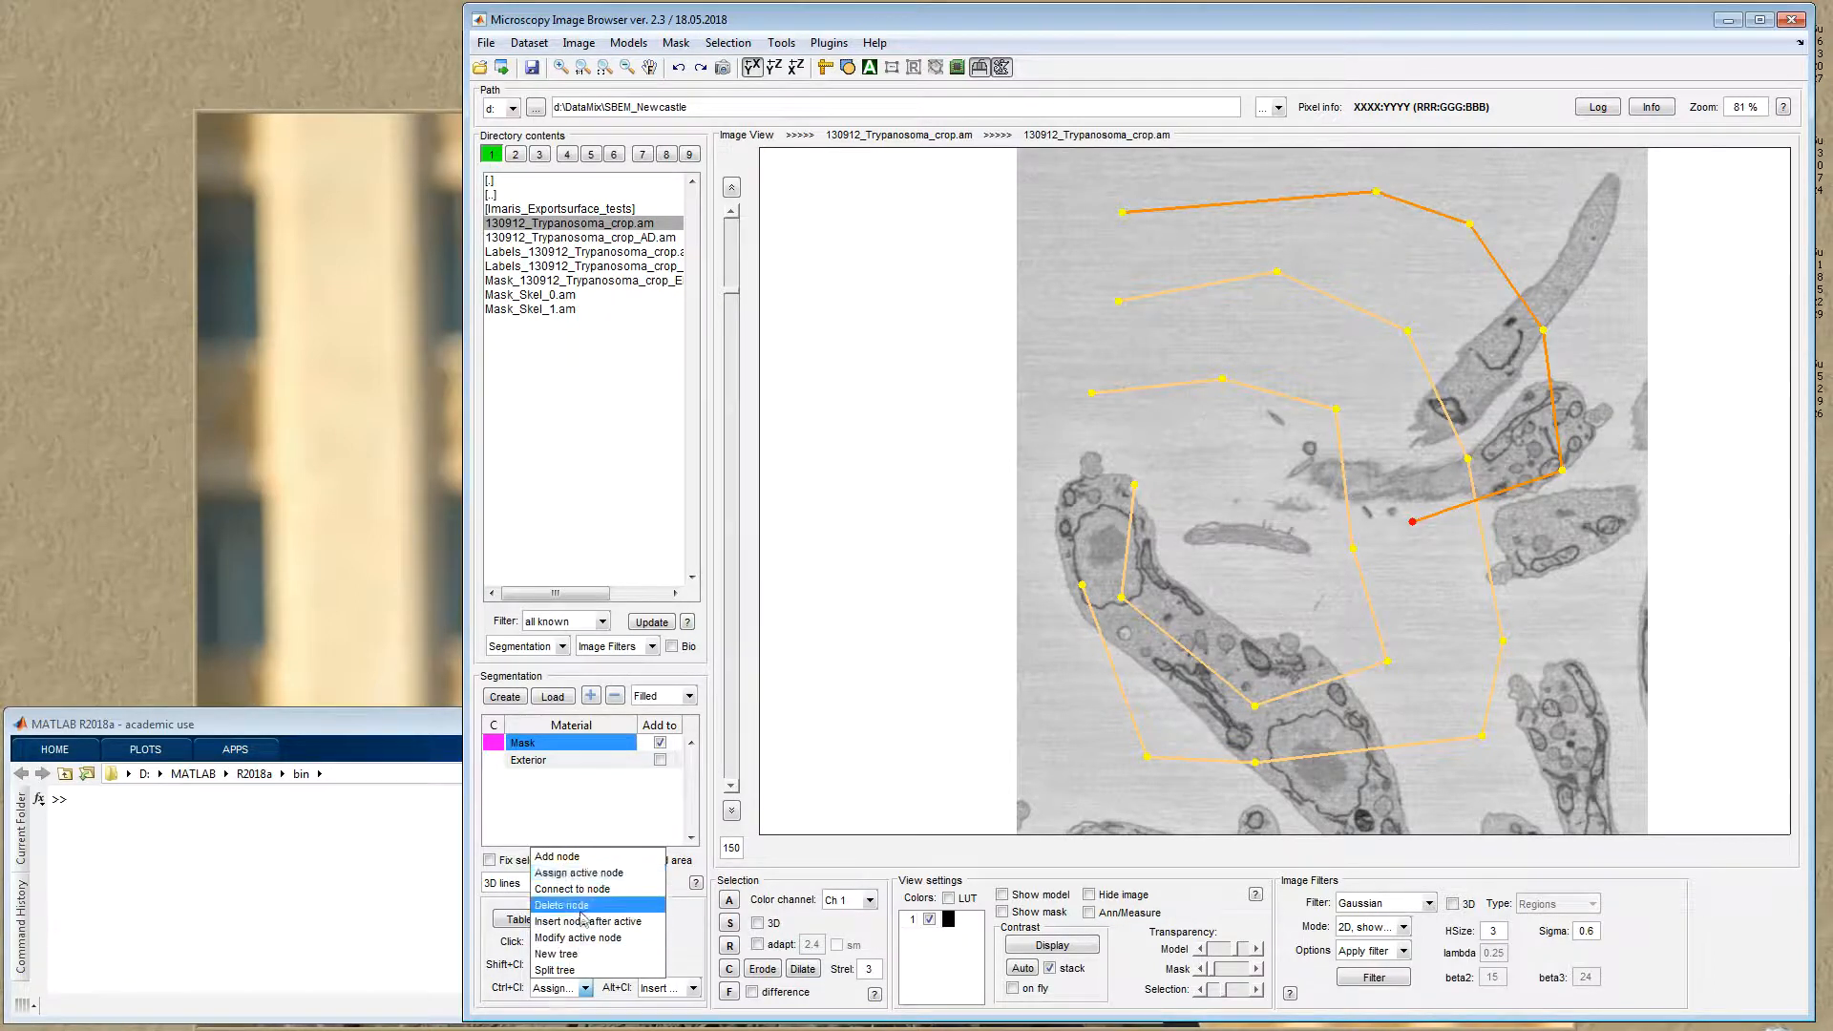
click(580, 873)
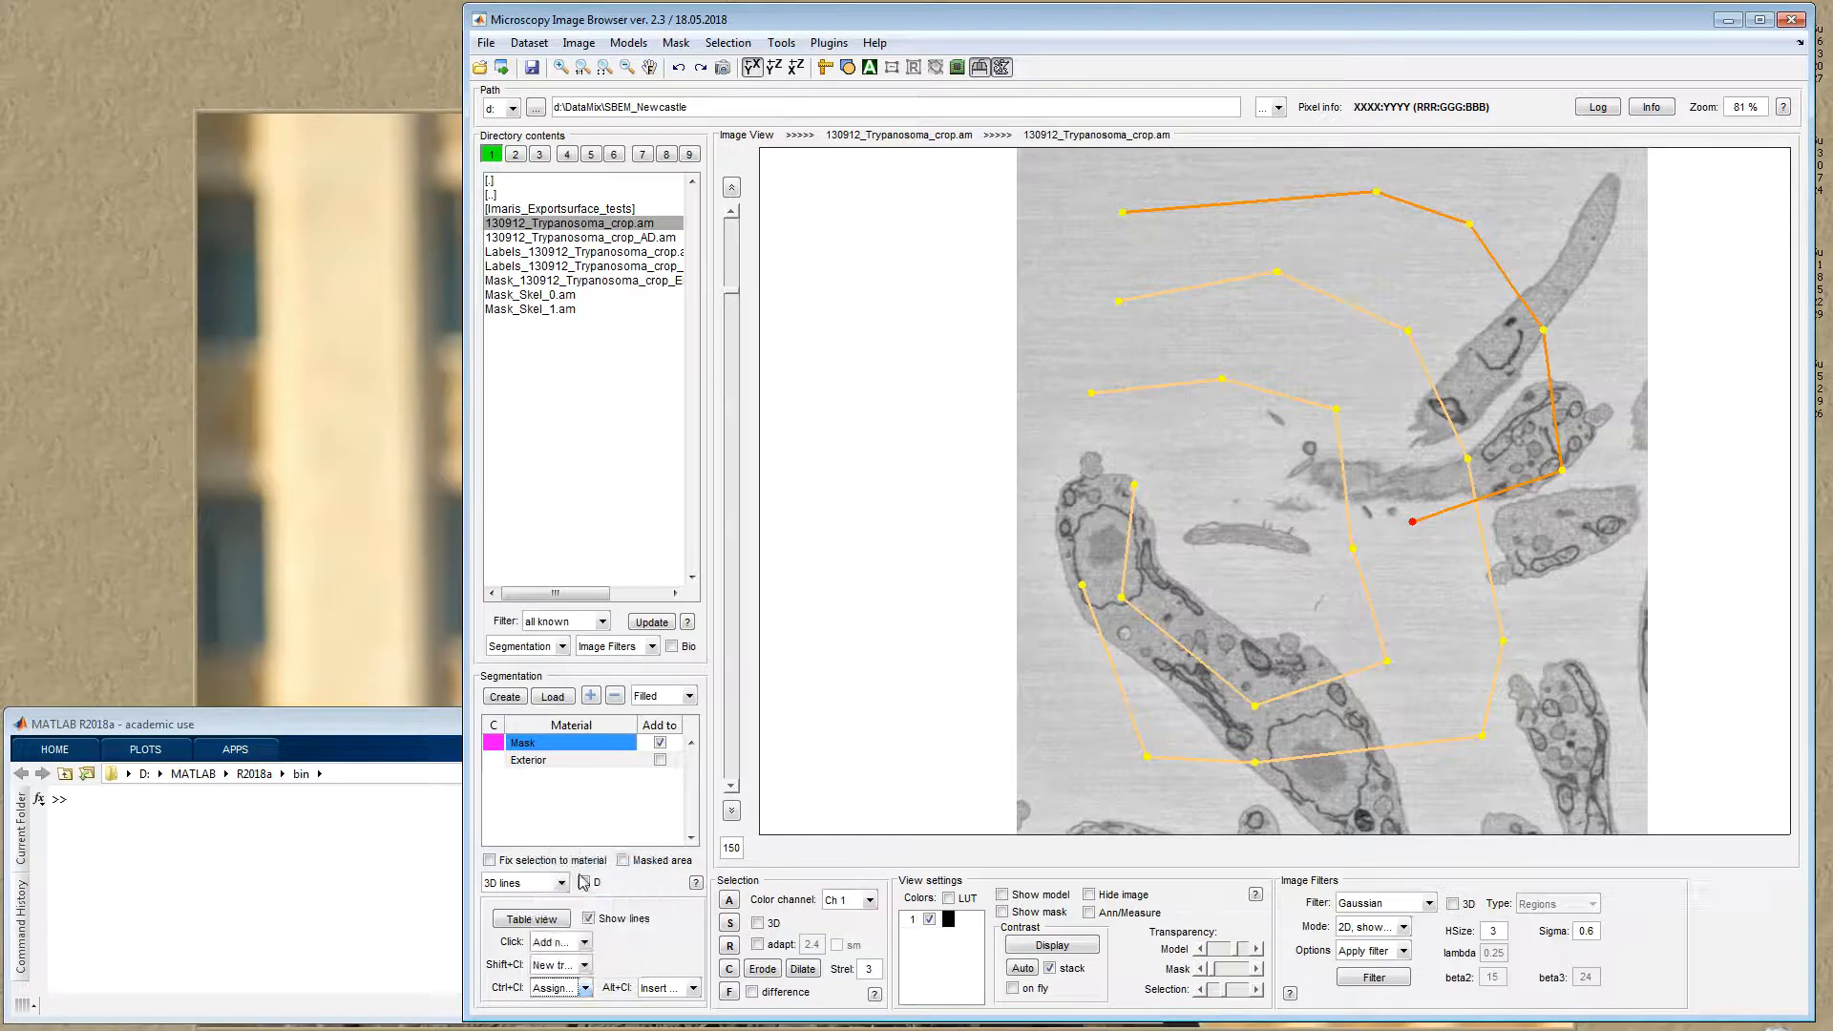
mouse_move(1339, 374)
mouse_down()
mouse_move(1334, 411)
mouse_move(1308, 403)
mouse_up()
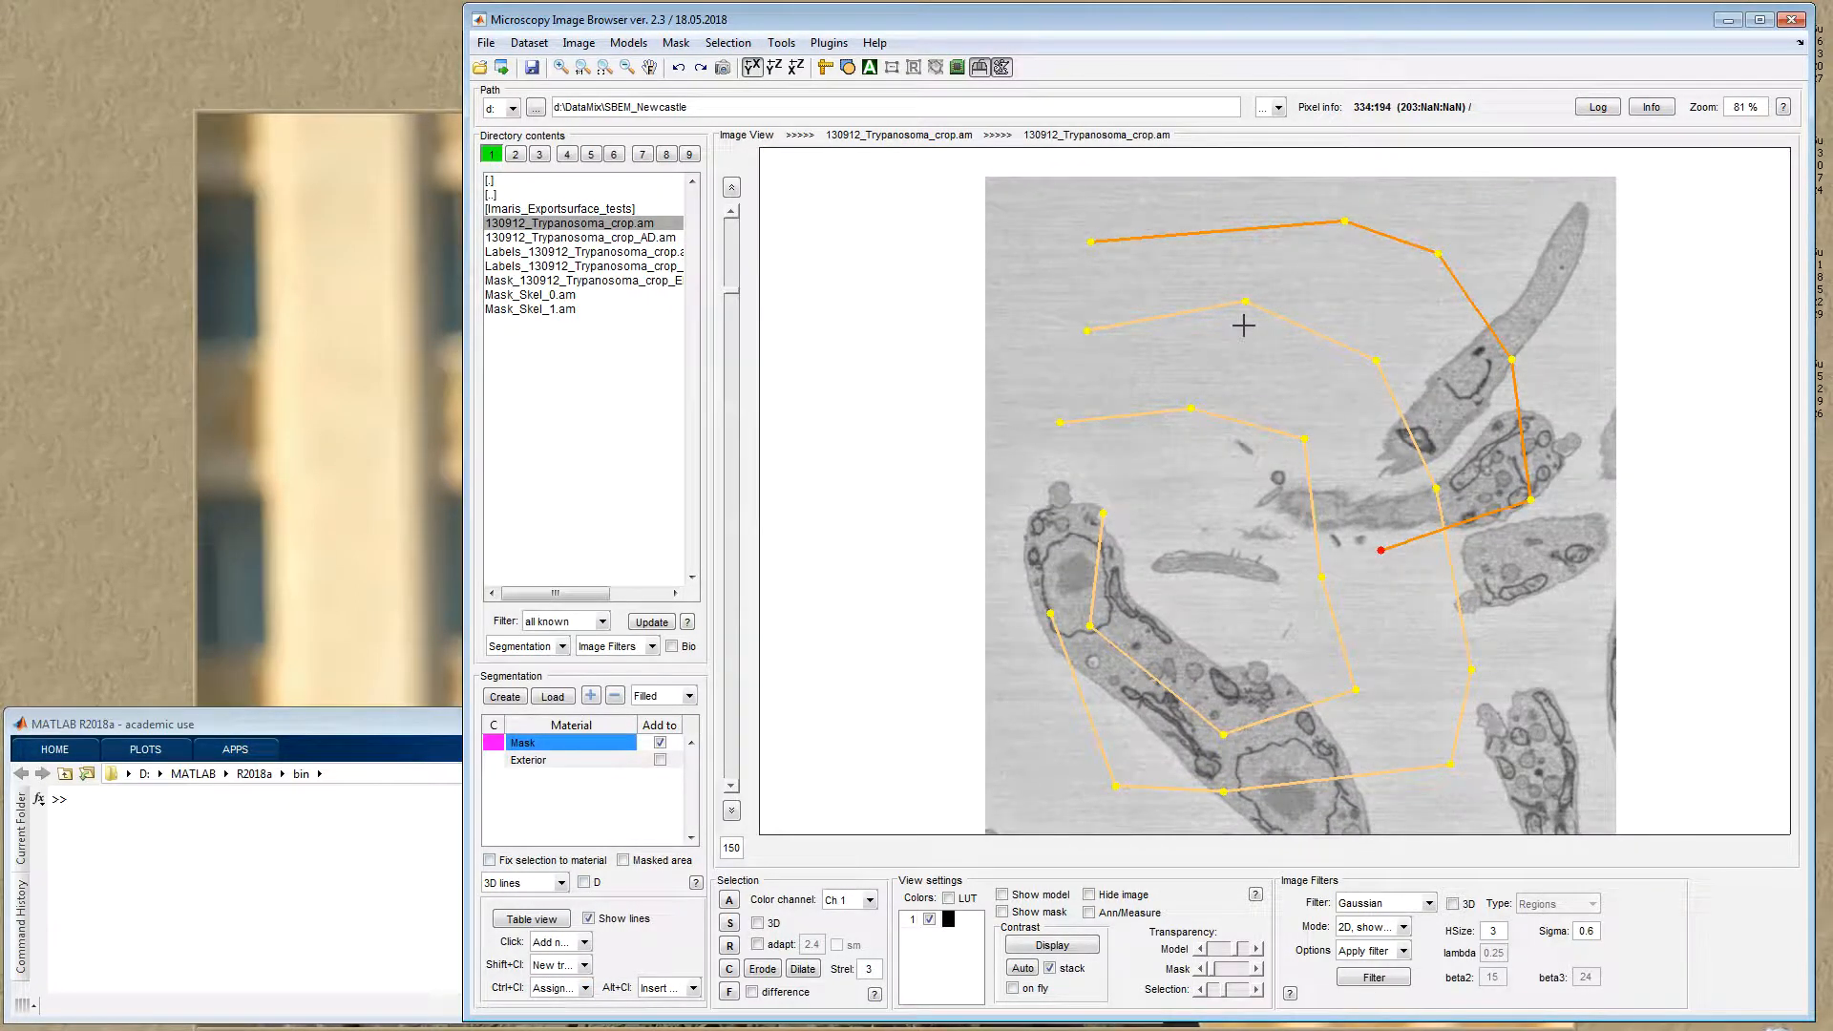
ctrl+click(1235, 319)
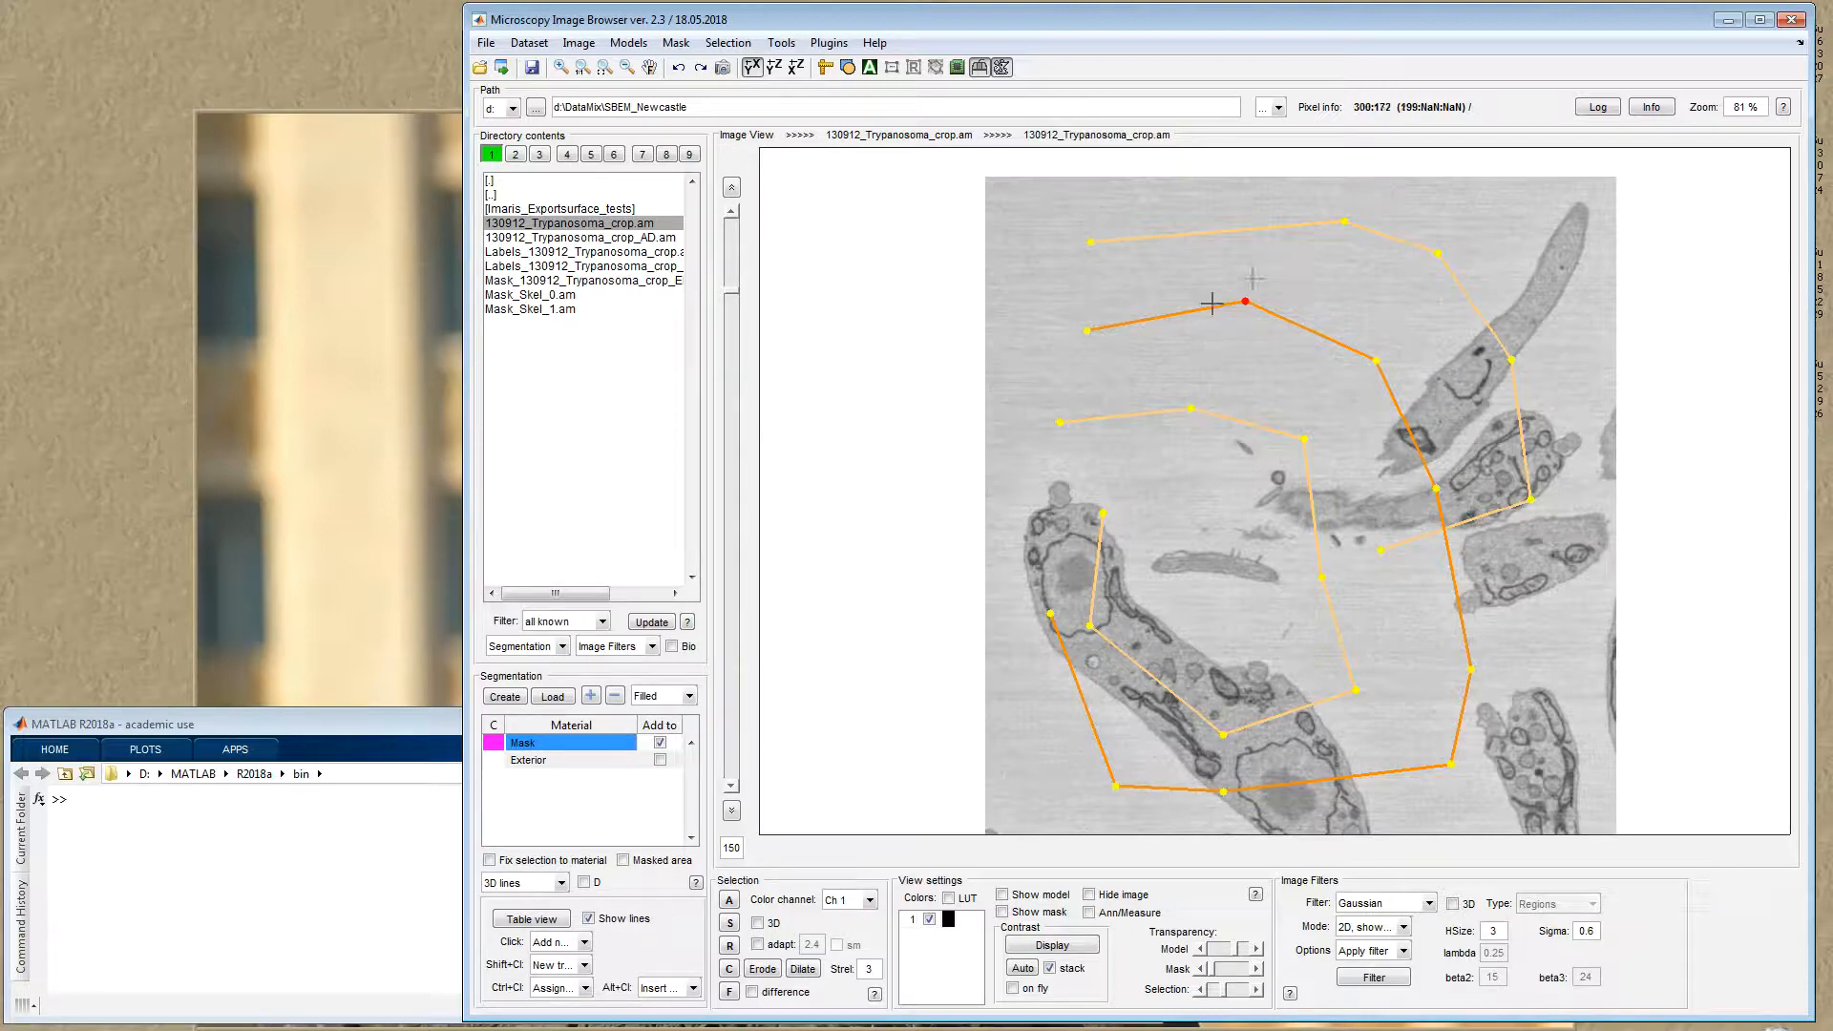
Step: Activate the middle line's third node and grow a three-node branch from it toward the tip of the elongated upper cell
ctrl+click(1374, 358)
click(1442, 341)
click(1495, 269)
click(1553, 226)
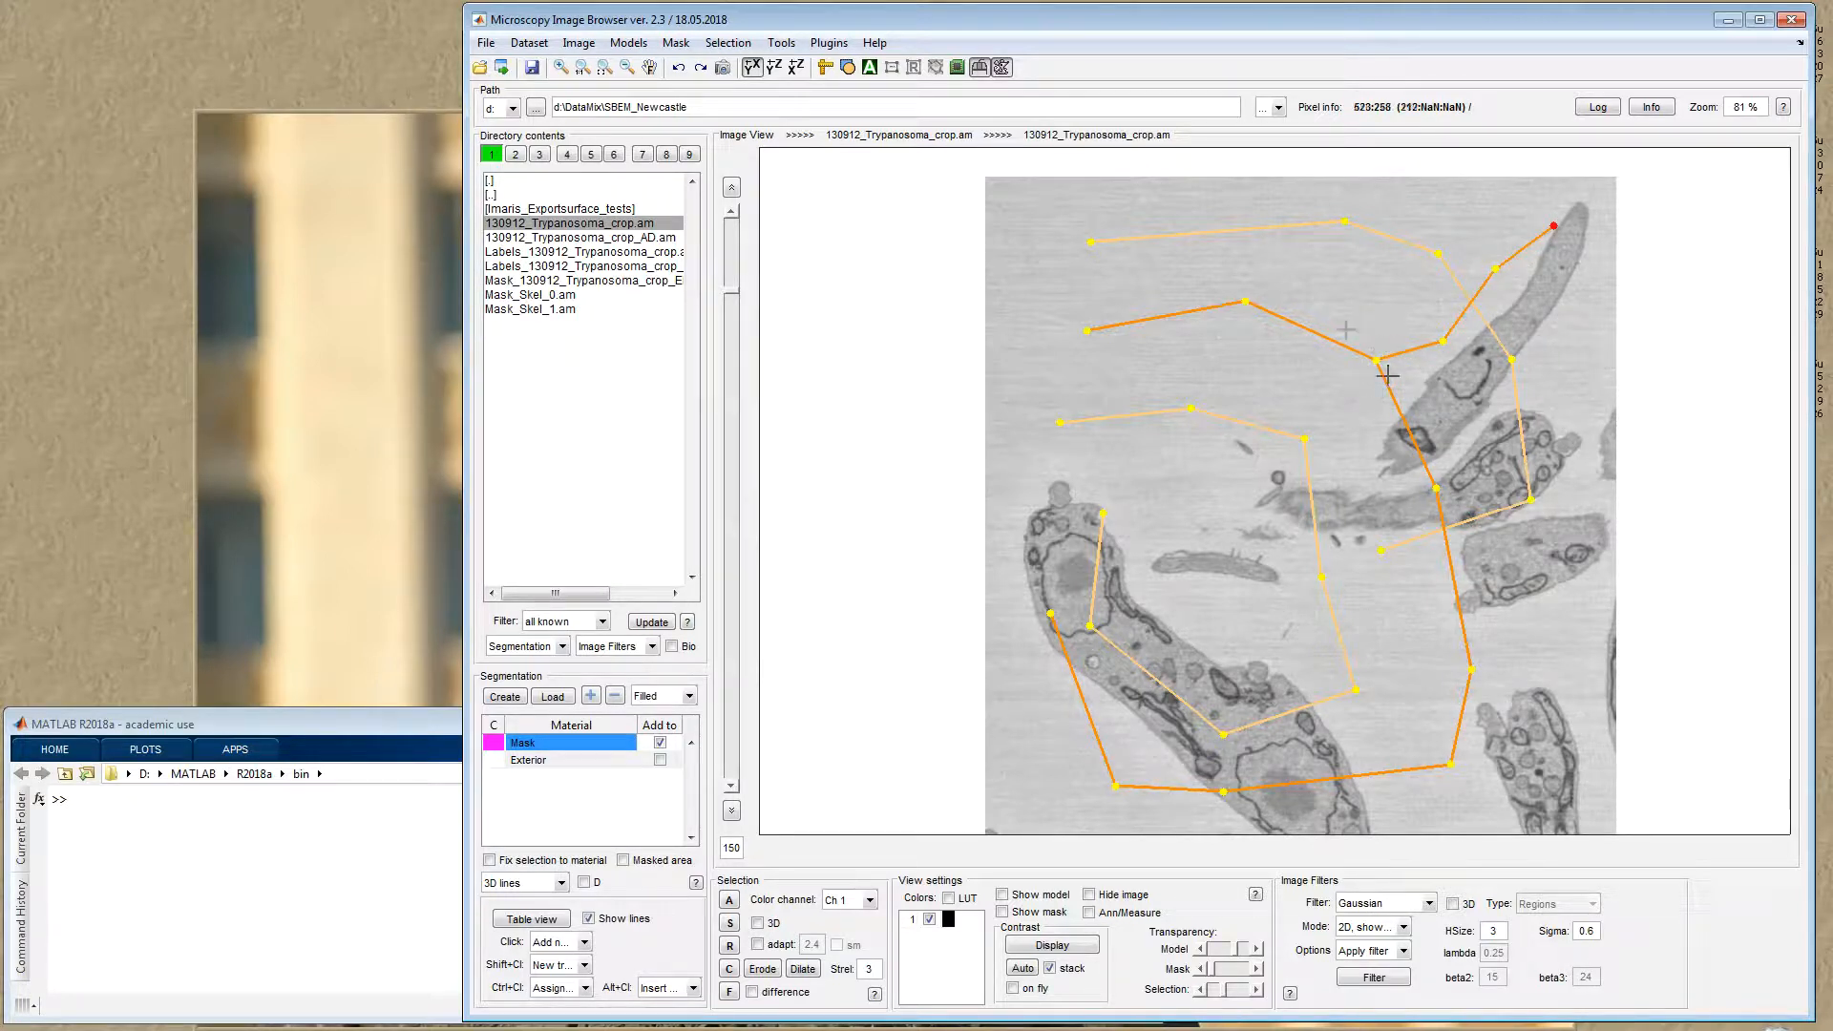
Step: Activate the inner line's lower-right corner node and grow a three-node branch from it up across the loop's interior
ctrl+click(1329, 681)
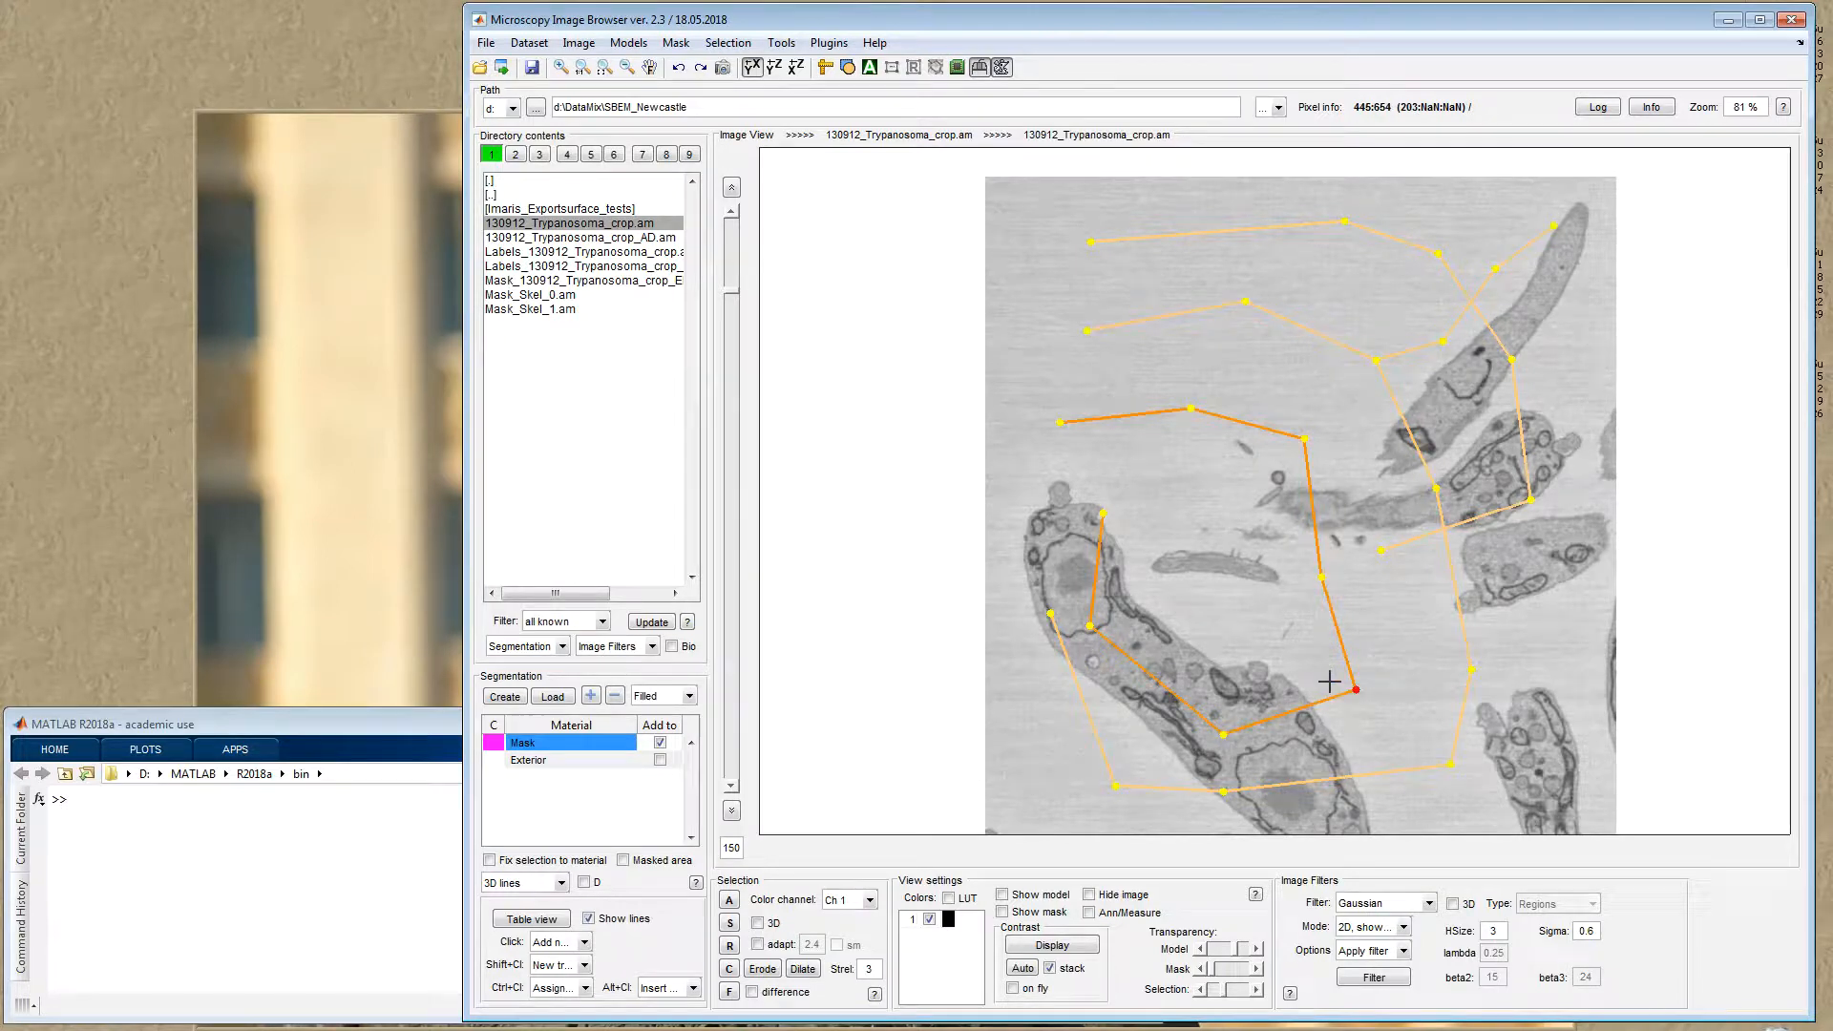
click(1217, 611)
click(1149, 508)
click(1277, 396)
Step: Set the Alt+click action to Connect to node and try to link the branch's end node to the middle line's first node
click(689, 990)
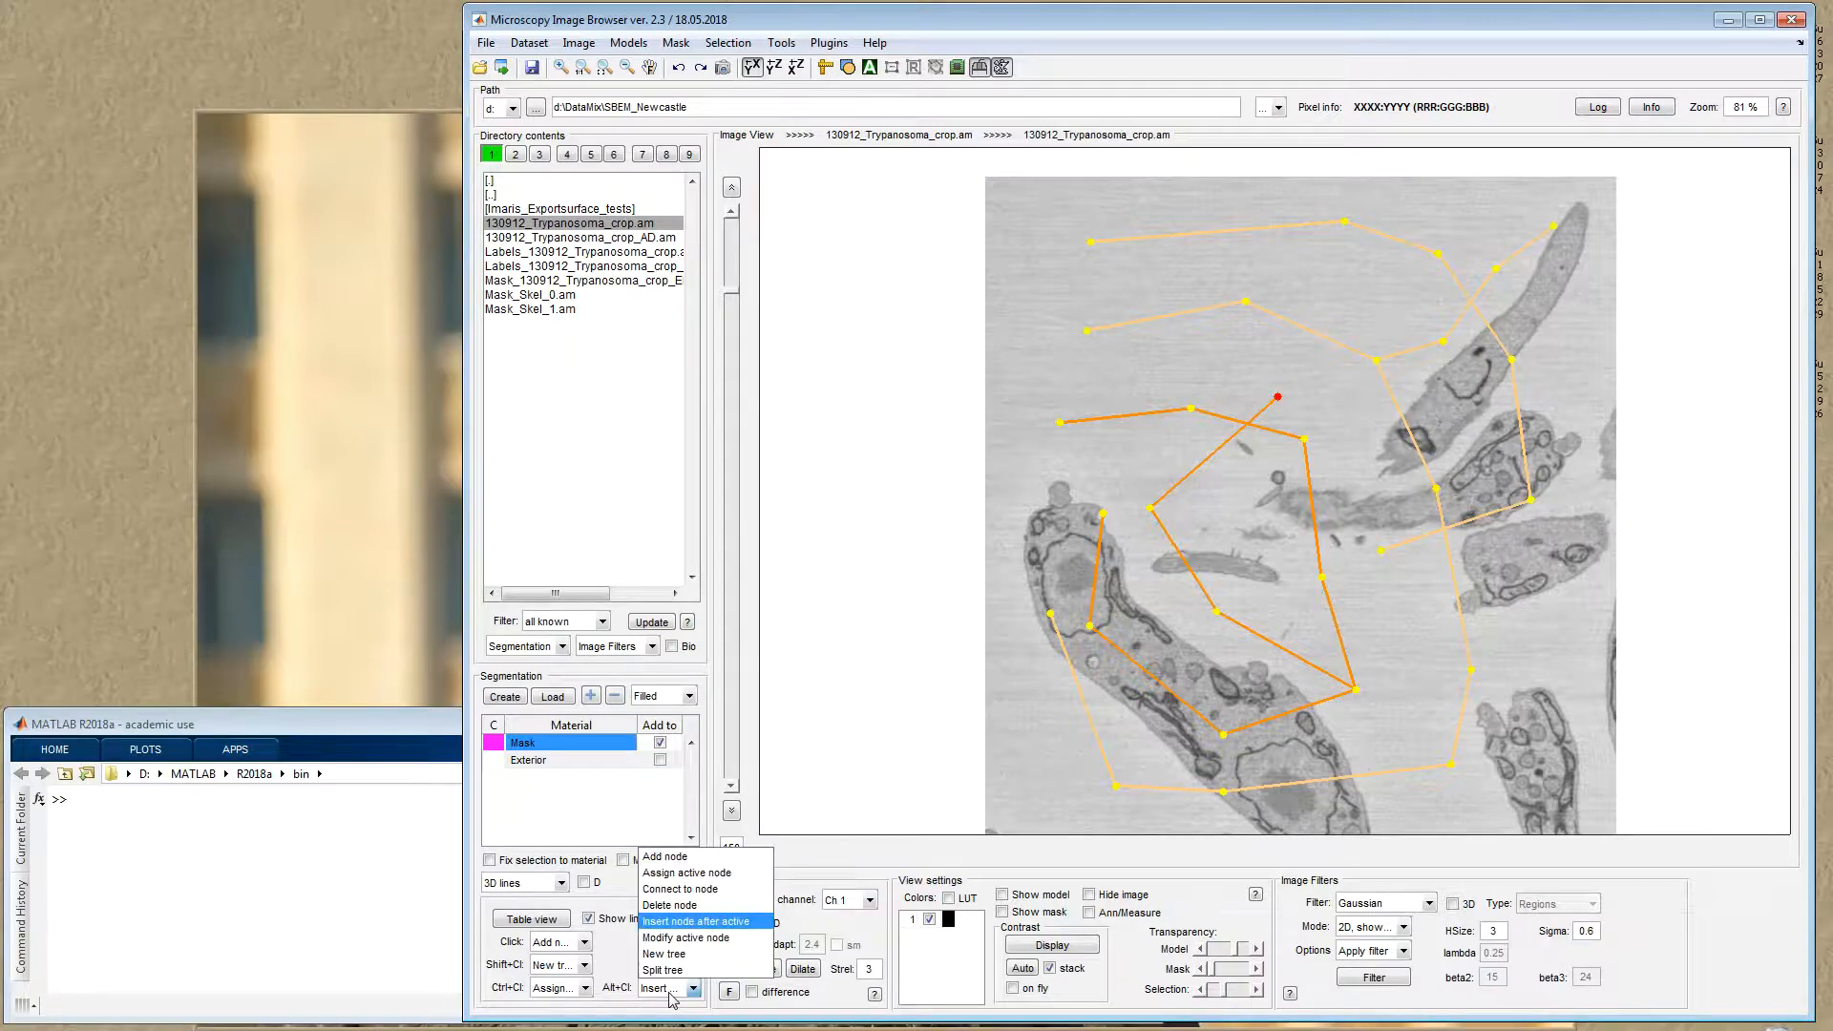
click(703, 889)
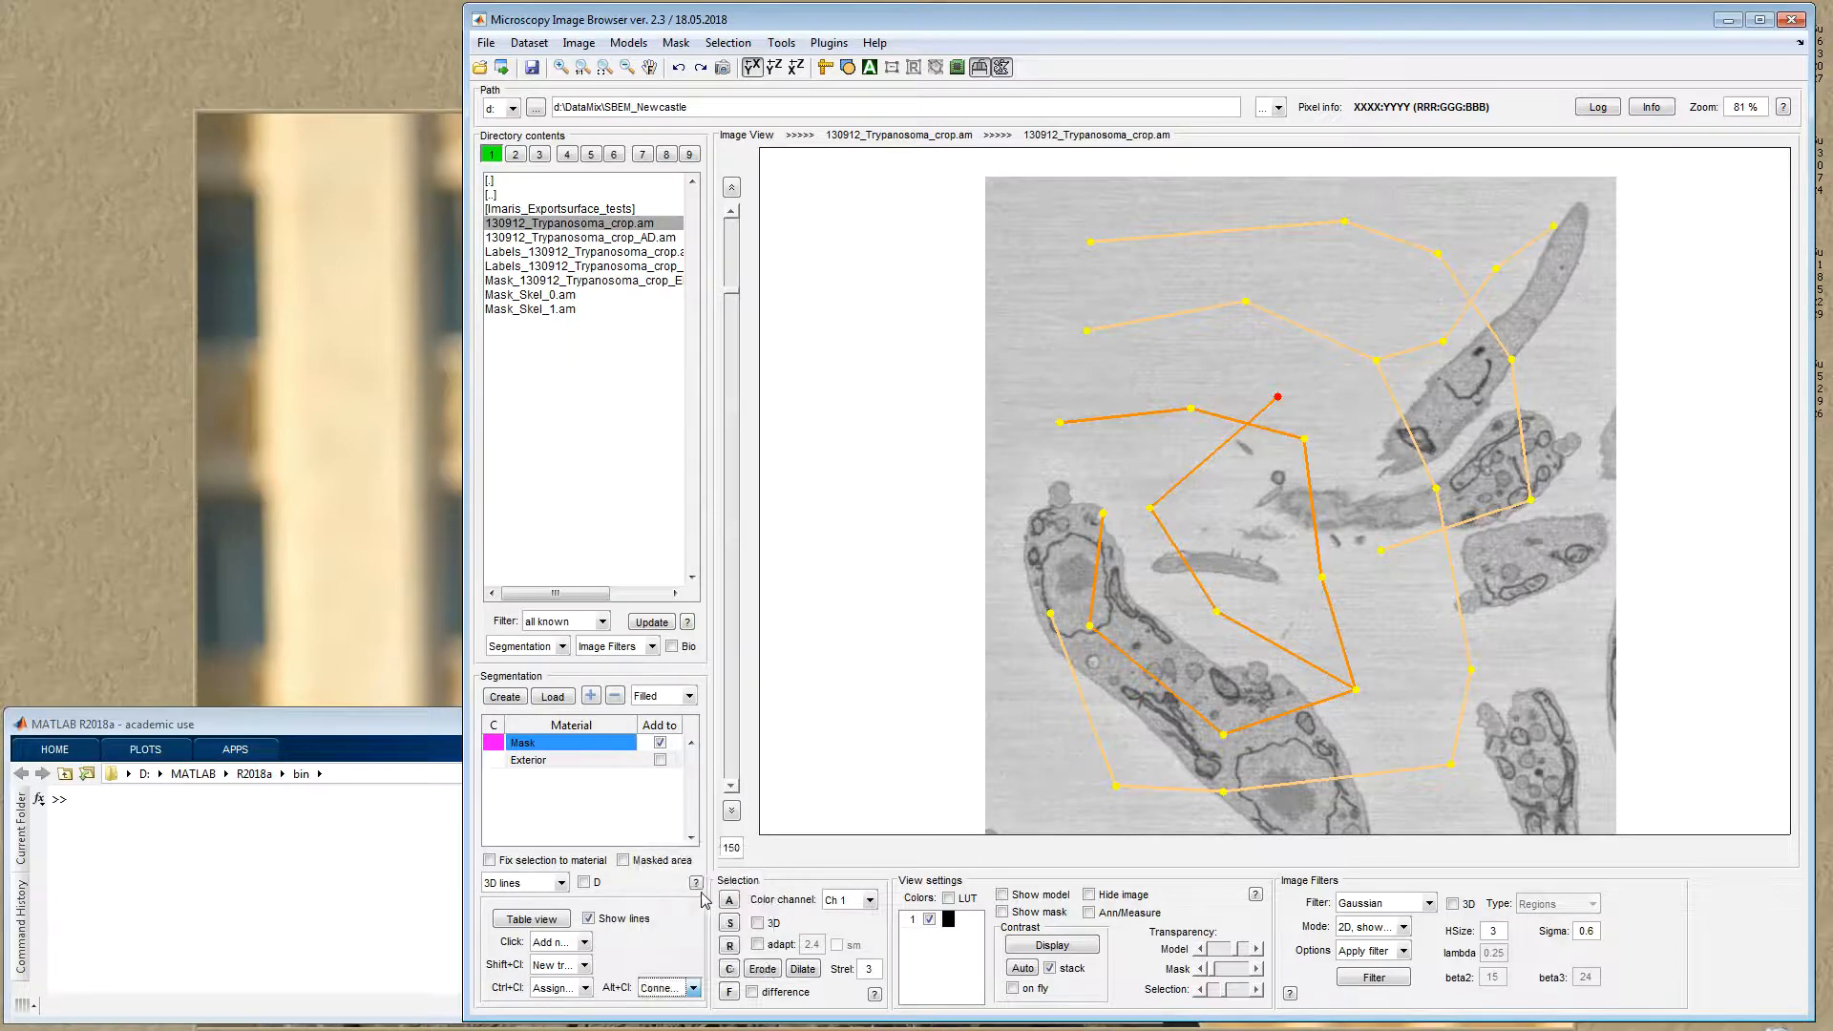
drag(1238, 573, 1204, 604)
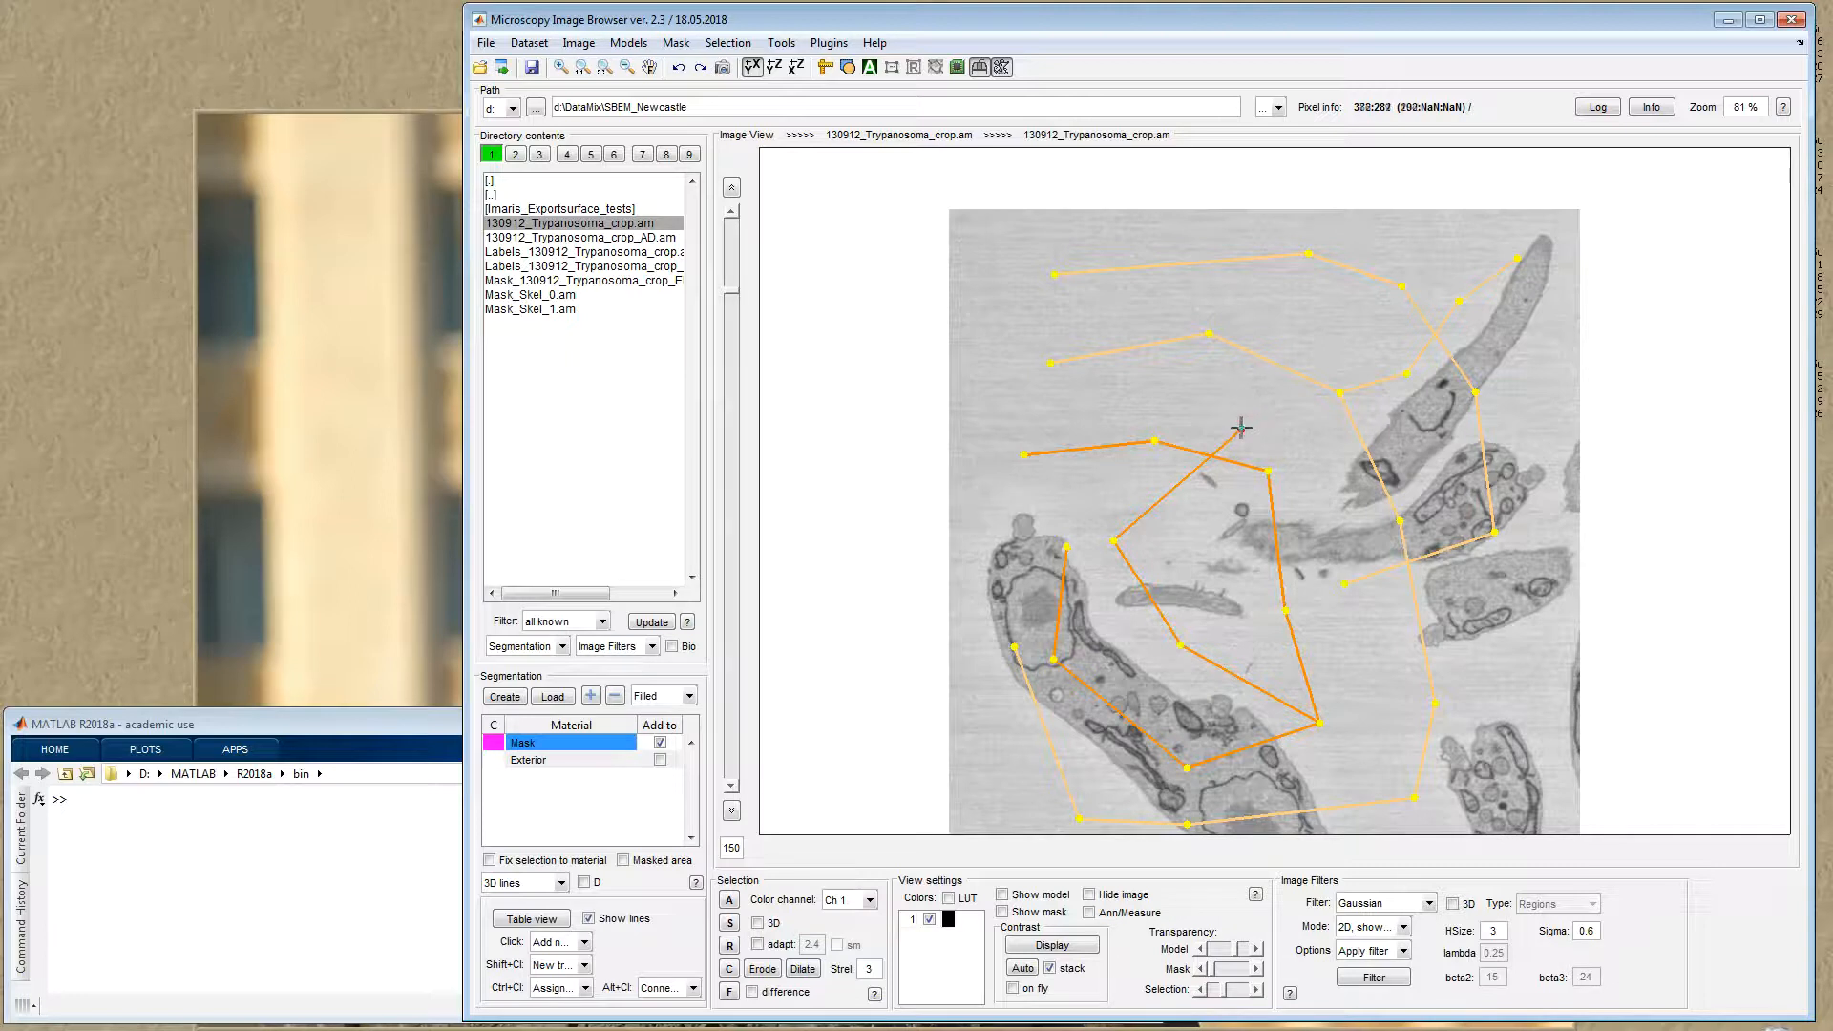
alt+click(1048, 363)
key(ctrl+z)
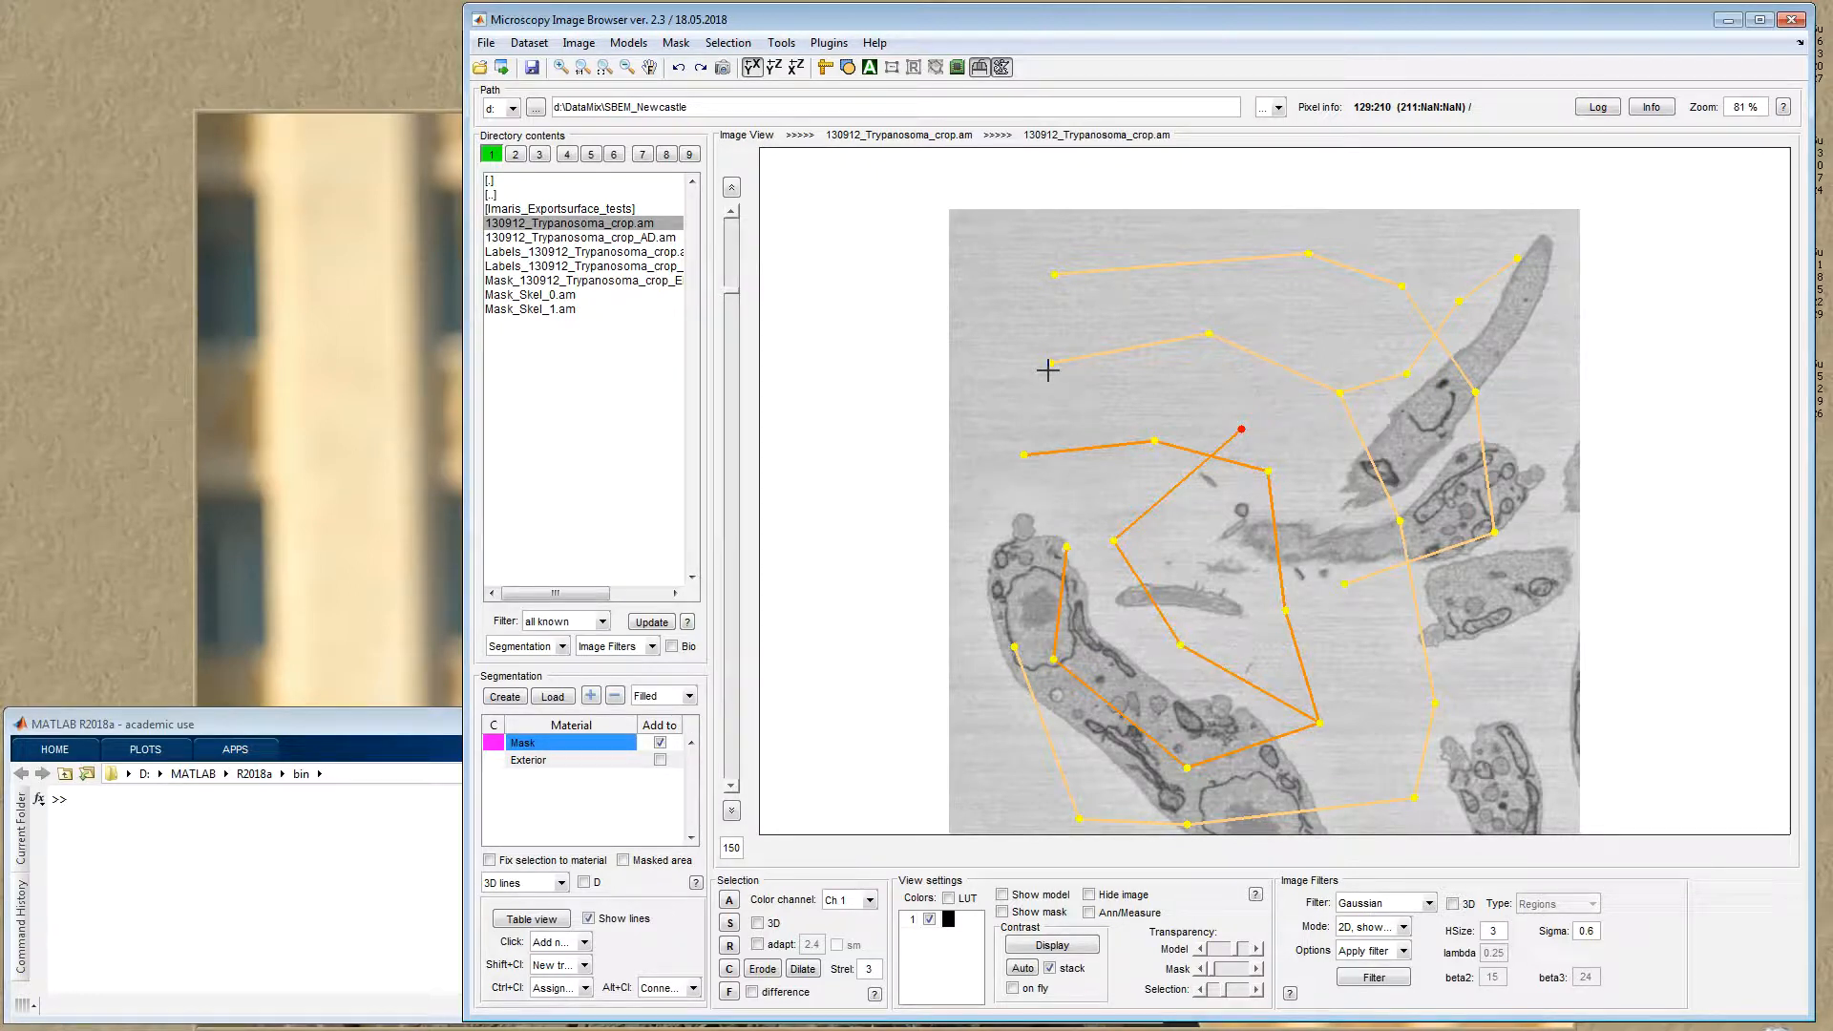
Step: Connect the active end node of the inner branch to the middle line's first node, joining the two trees
click(662, 990)
click(679, 889)
drag(1149, 679, 1151, 706)
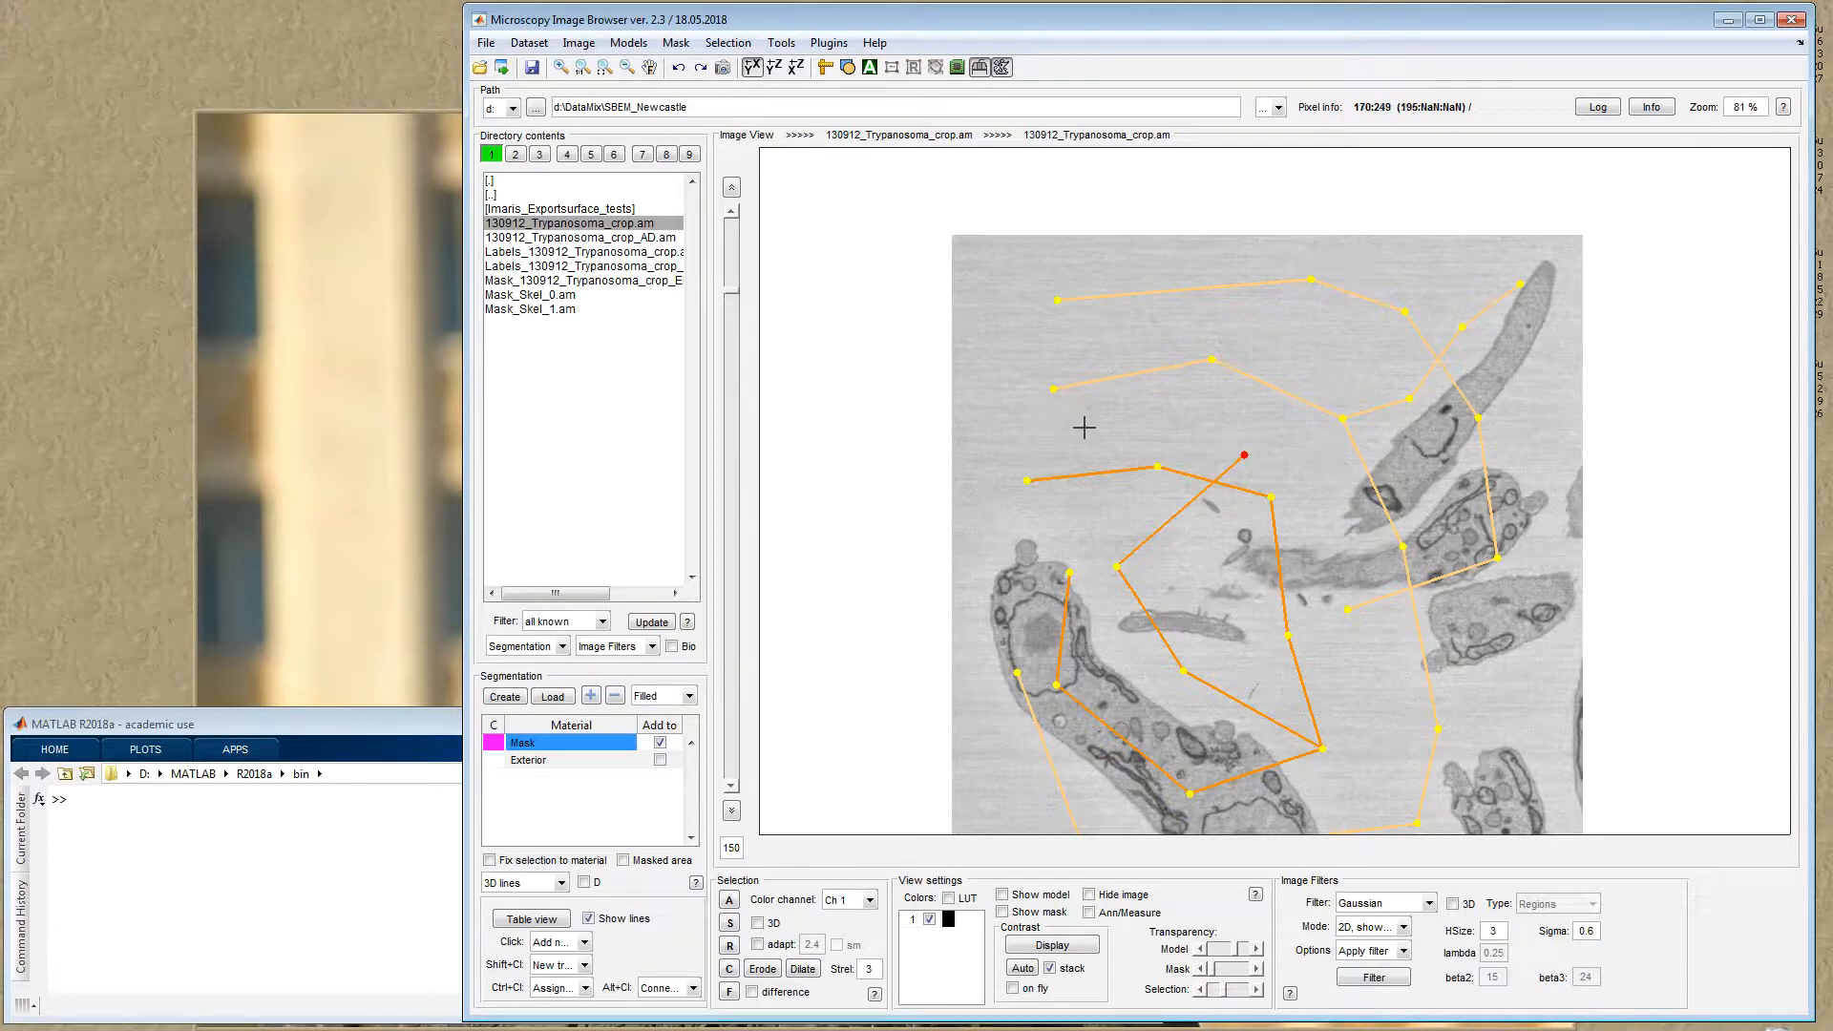
drag(1052, 399, 1055, 376)
alt+click(1061, 378)
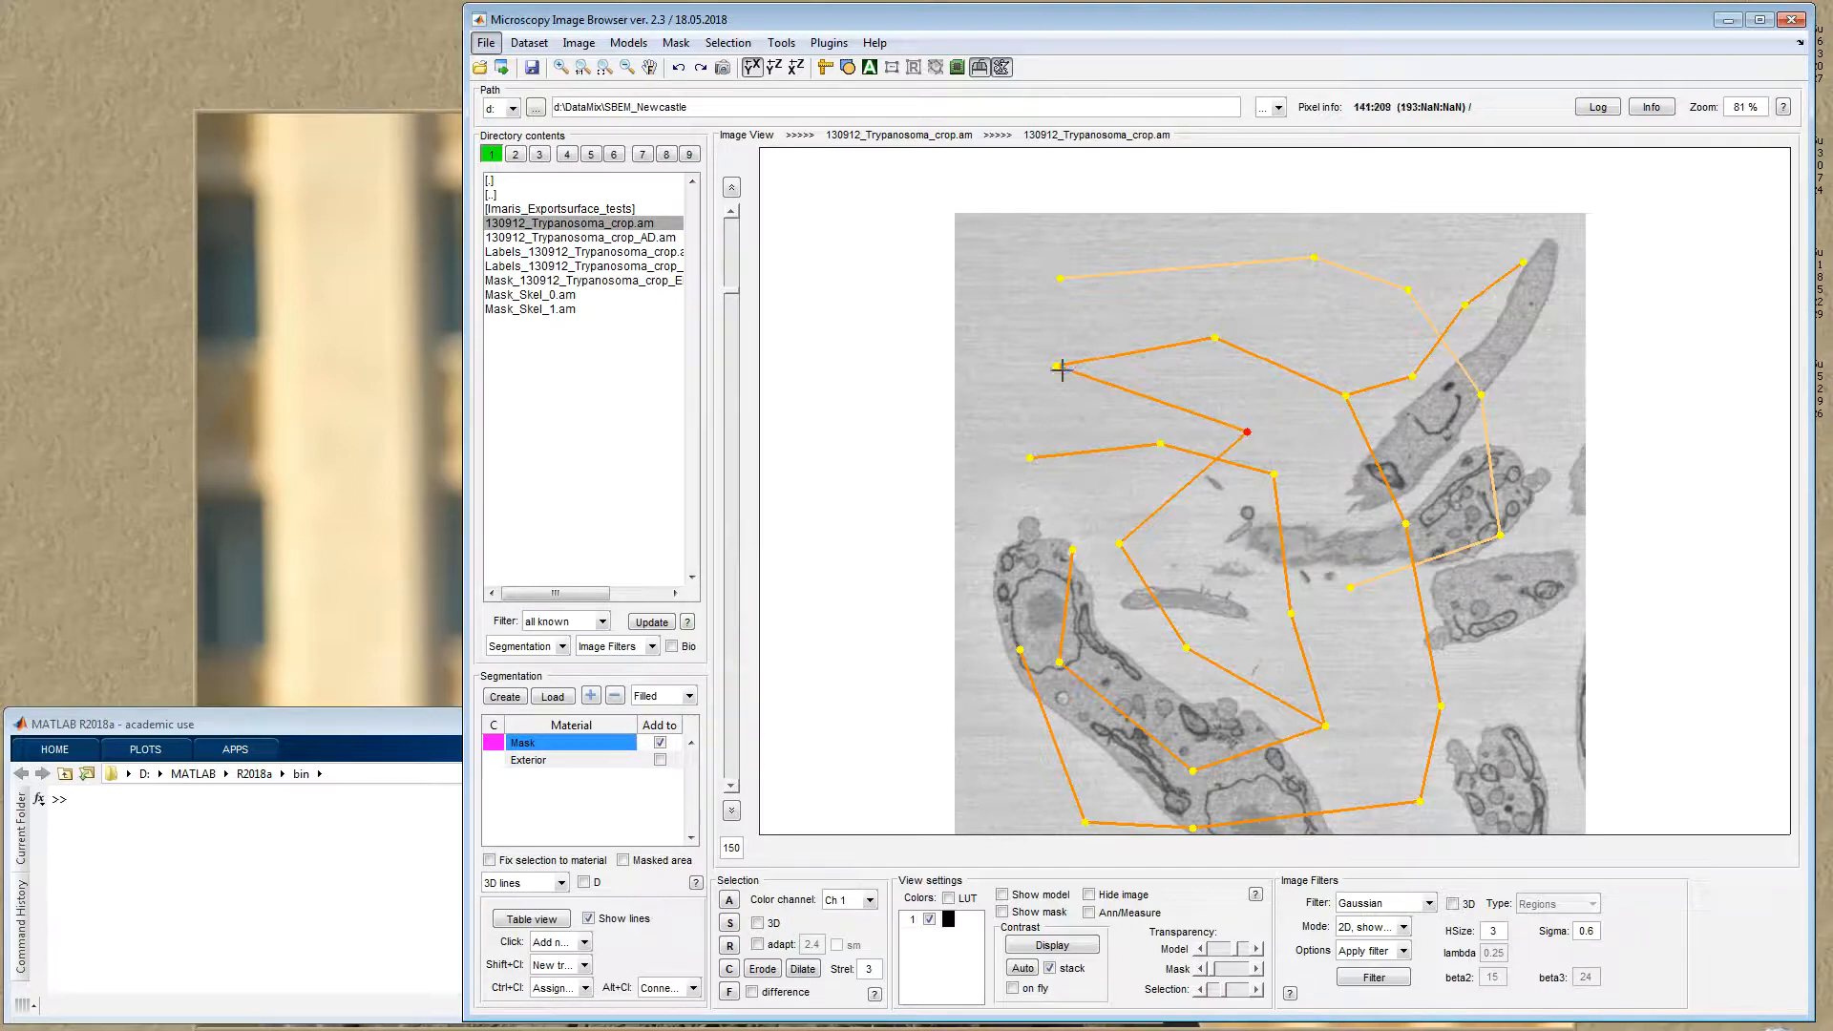
key(ctrl+z)
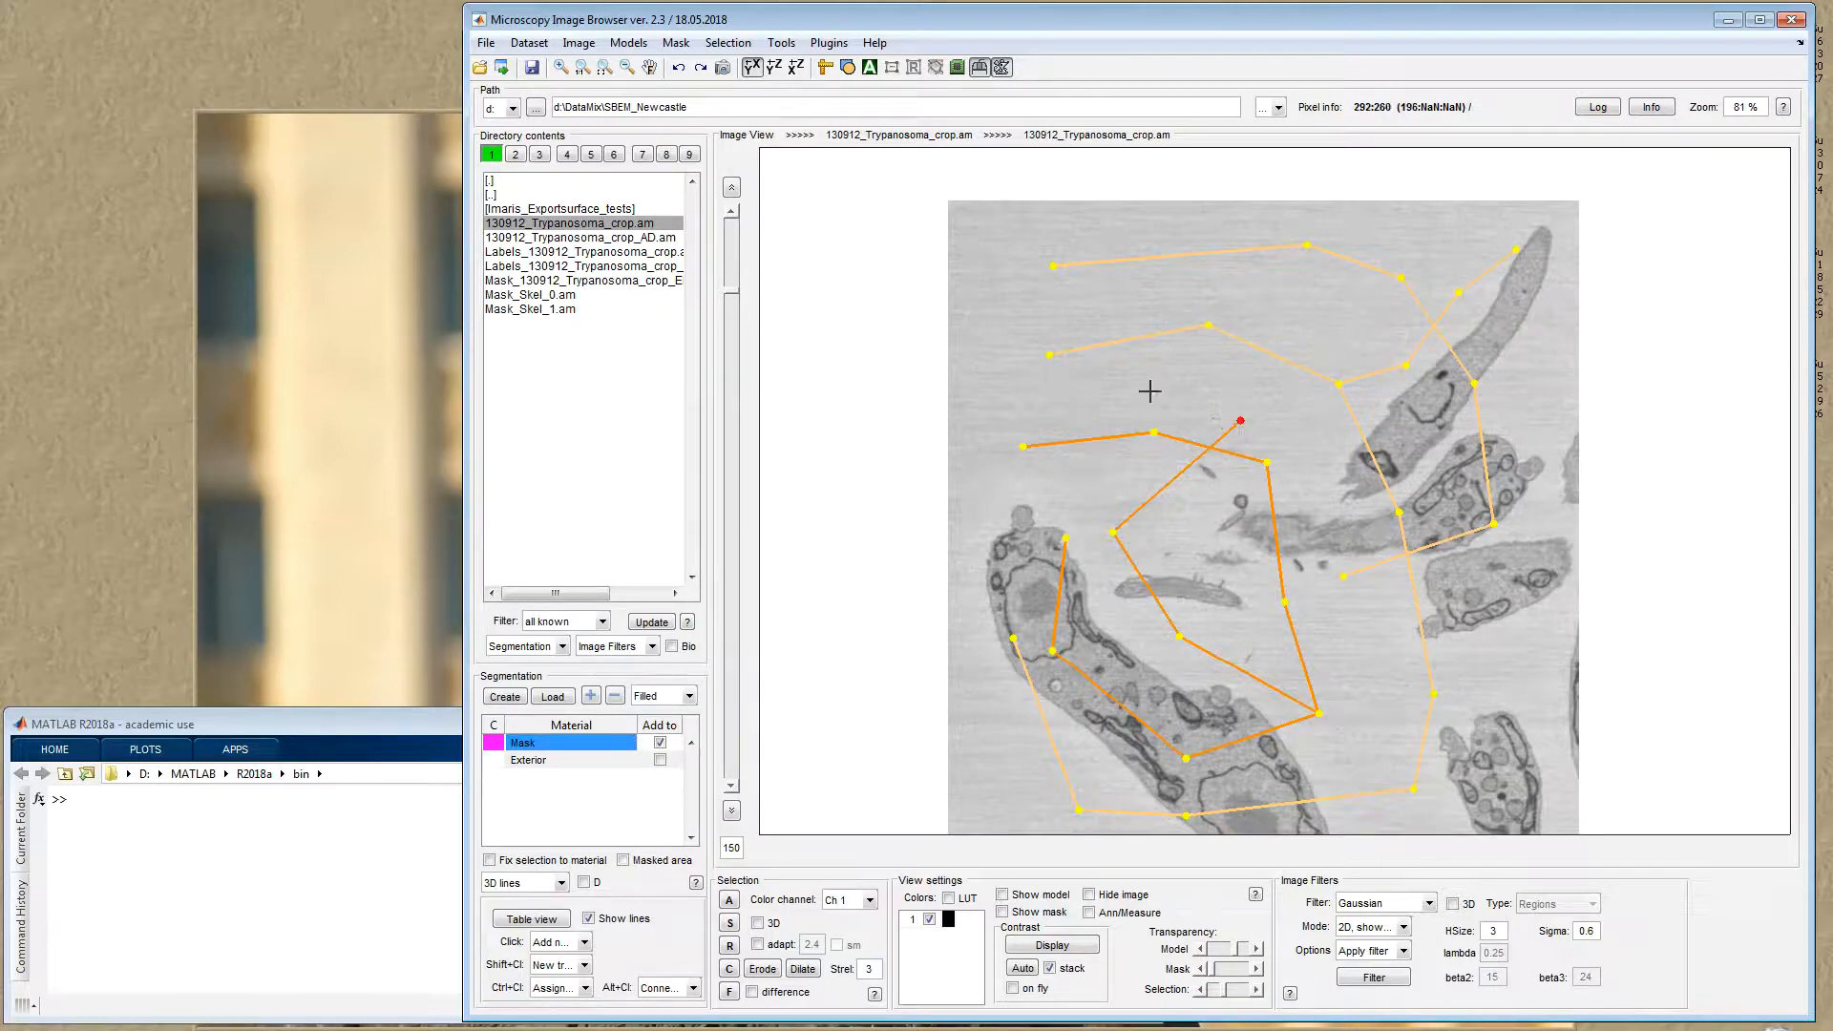
key(ctrl+y)
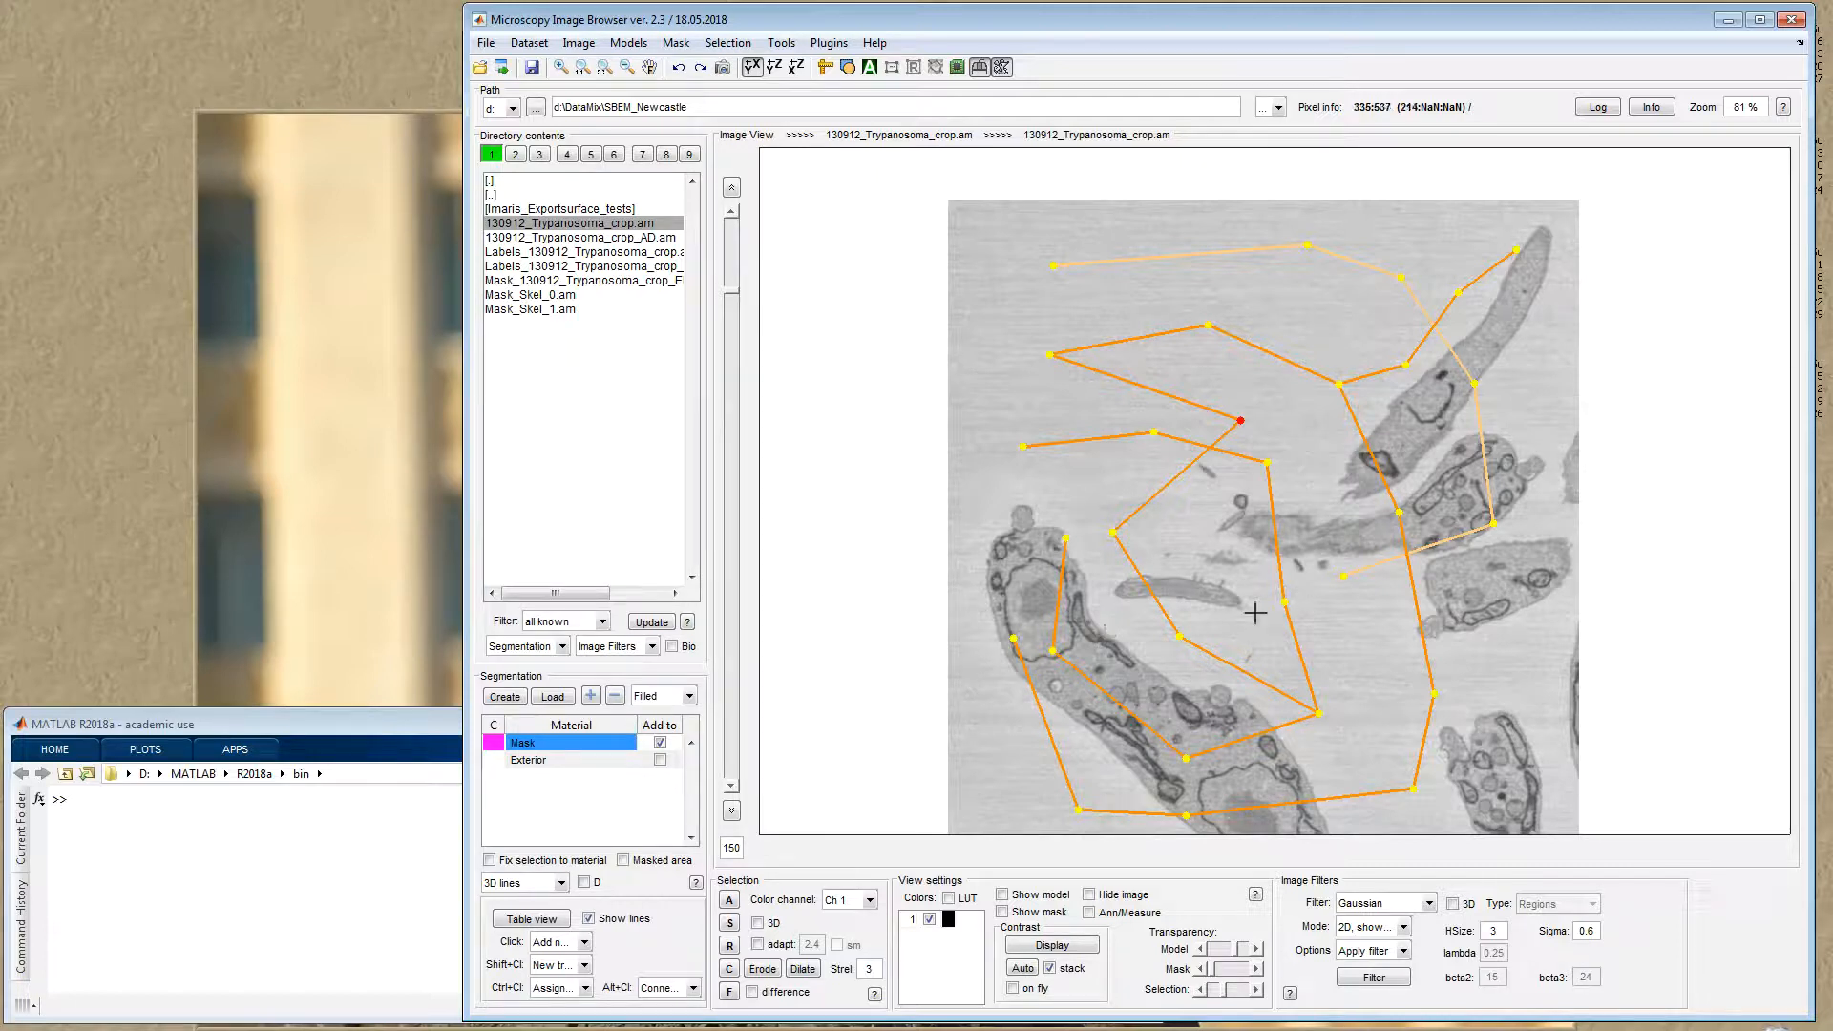
Step: Connect the active node directly to the surrounding nodes of the inner line and its branch, forming a fan of links
drag(1310, 600, 1300, 588)
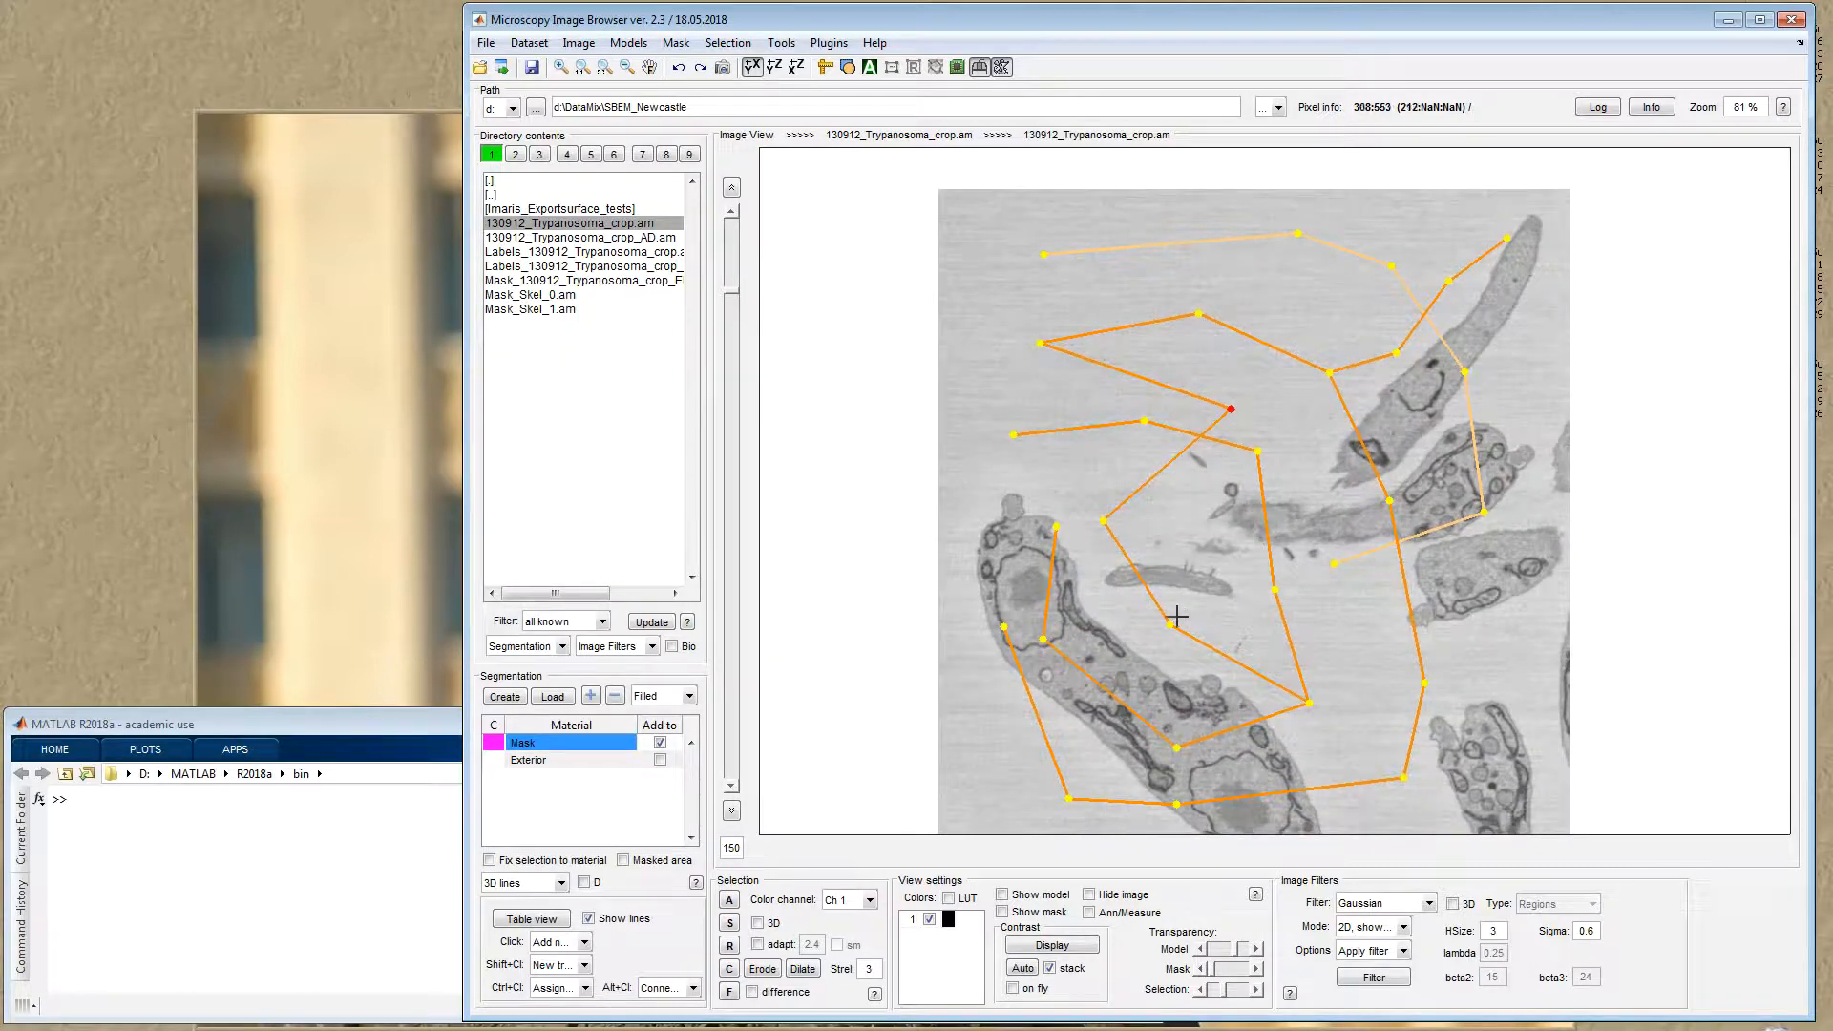
drag(1176, 617, 1176, 612)
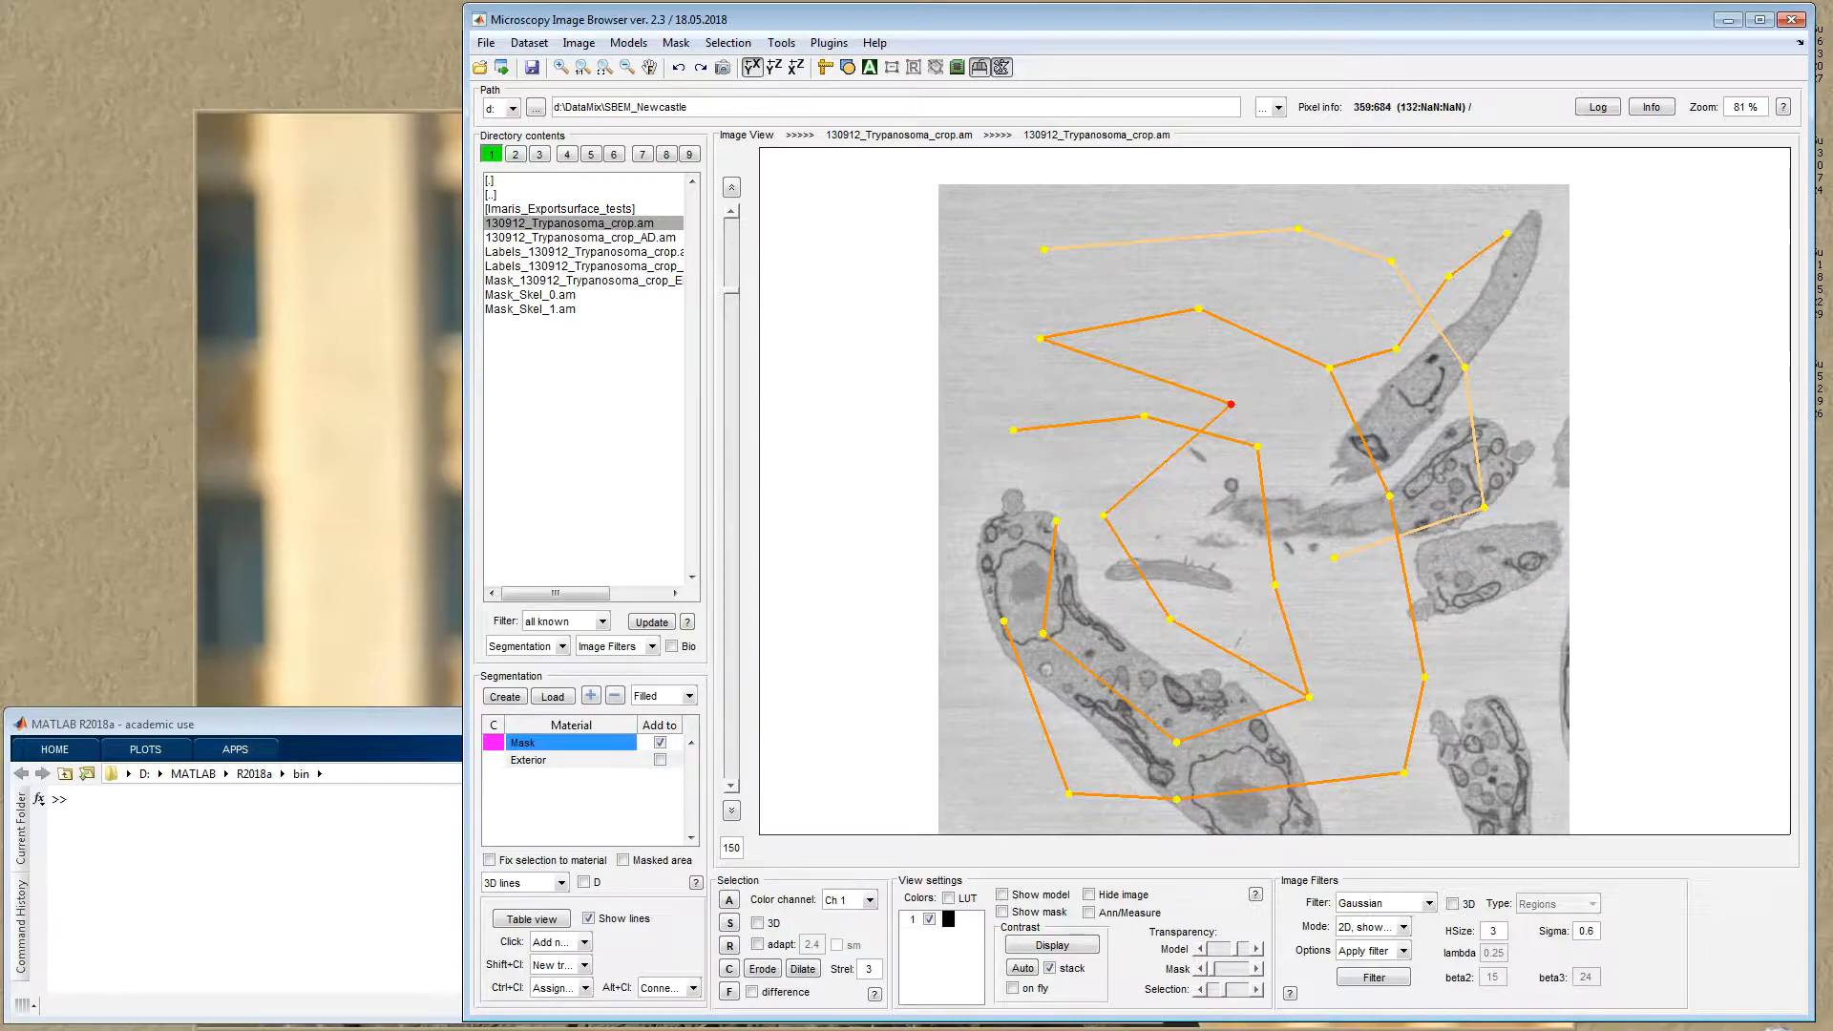
alt+click(1172, 616)
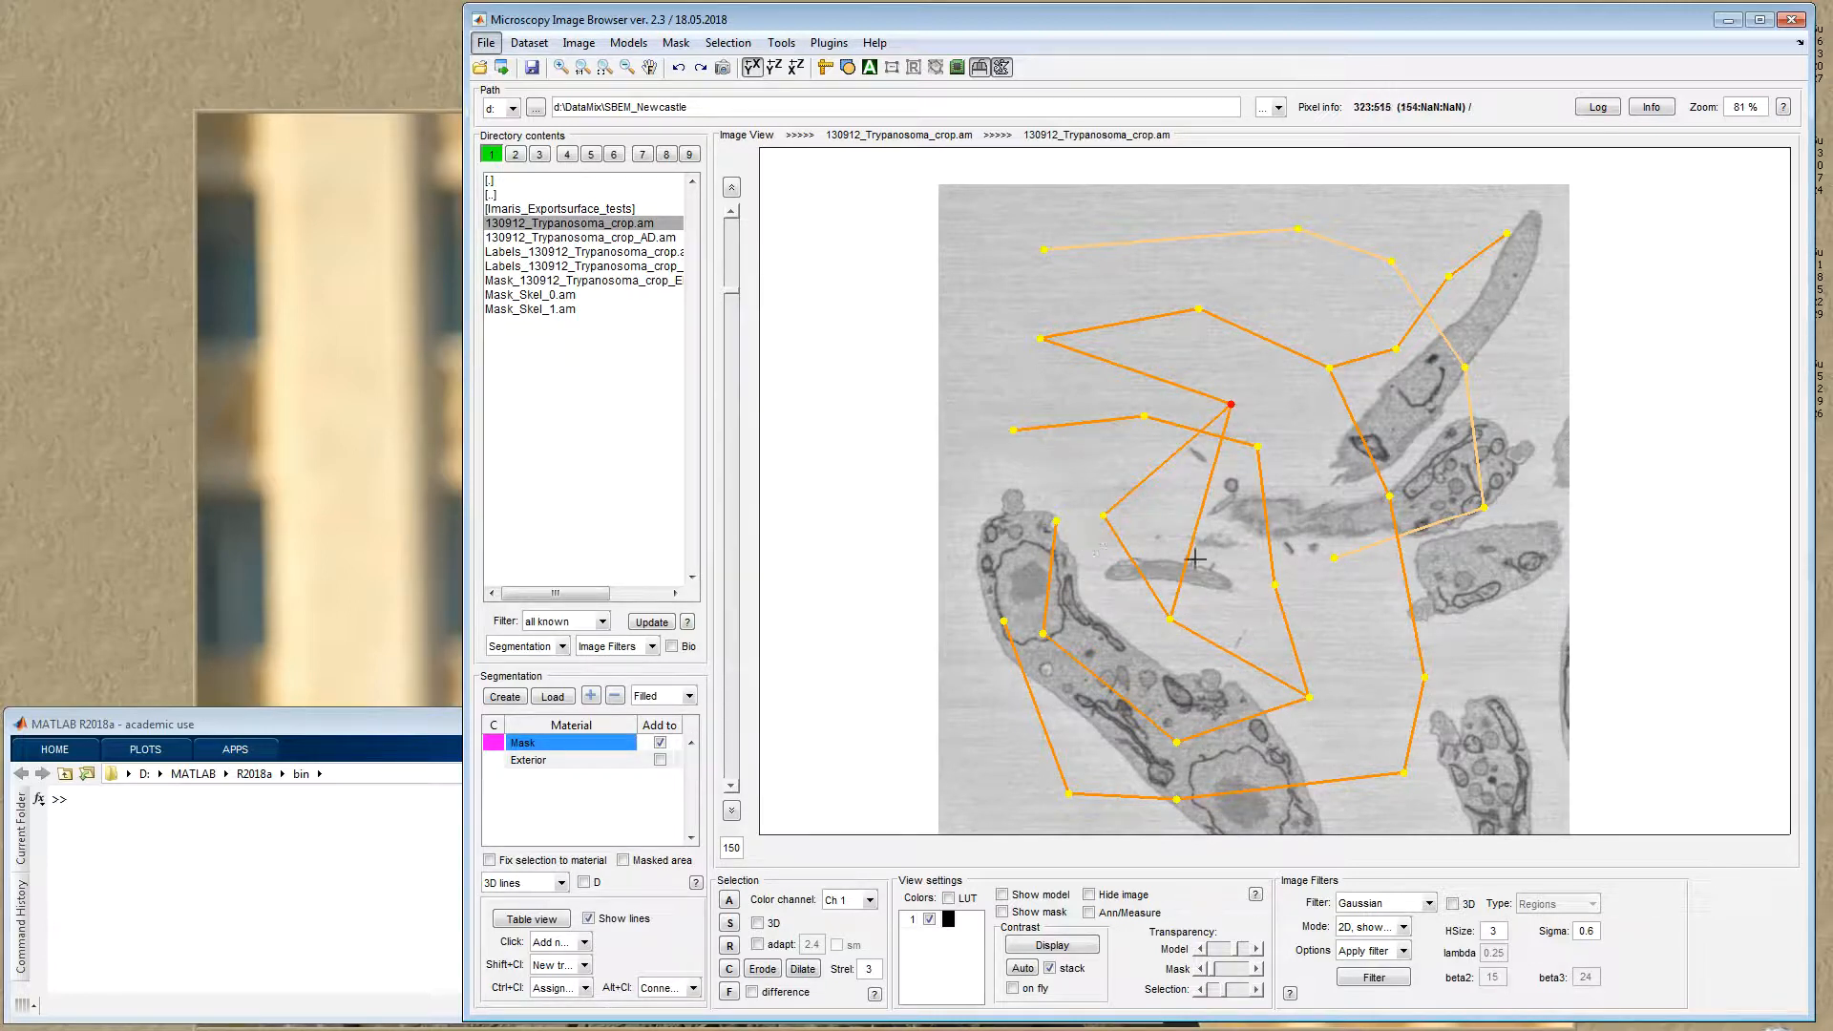
alt+click(1270, 646)
alt+click(1320, 677)
alt+click(1157, 410)
alt+click(1062, 527)
alt+click(1059, 621)
alt+click(1188, 735)
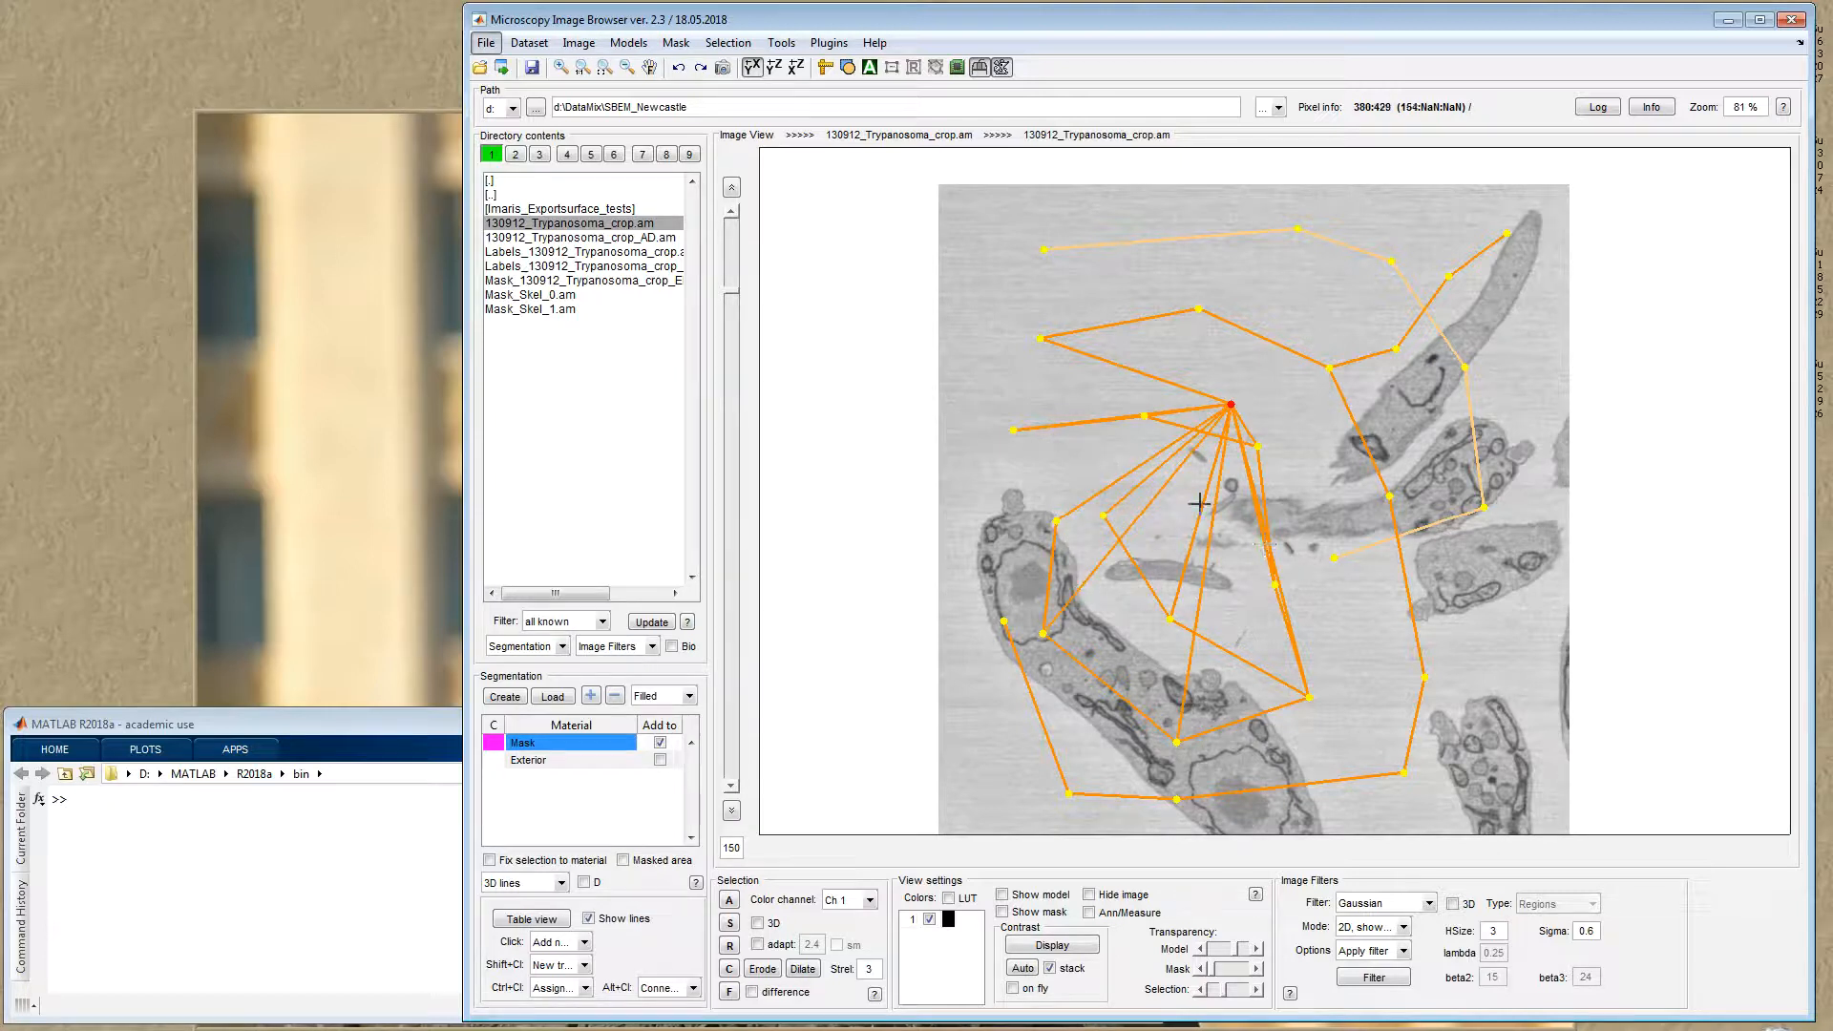
Step: Set the Alt+click action to Delete node and delete the first node of the topmost line
click(690, 990)
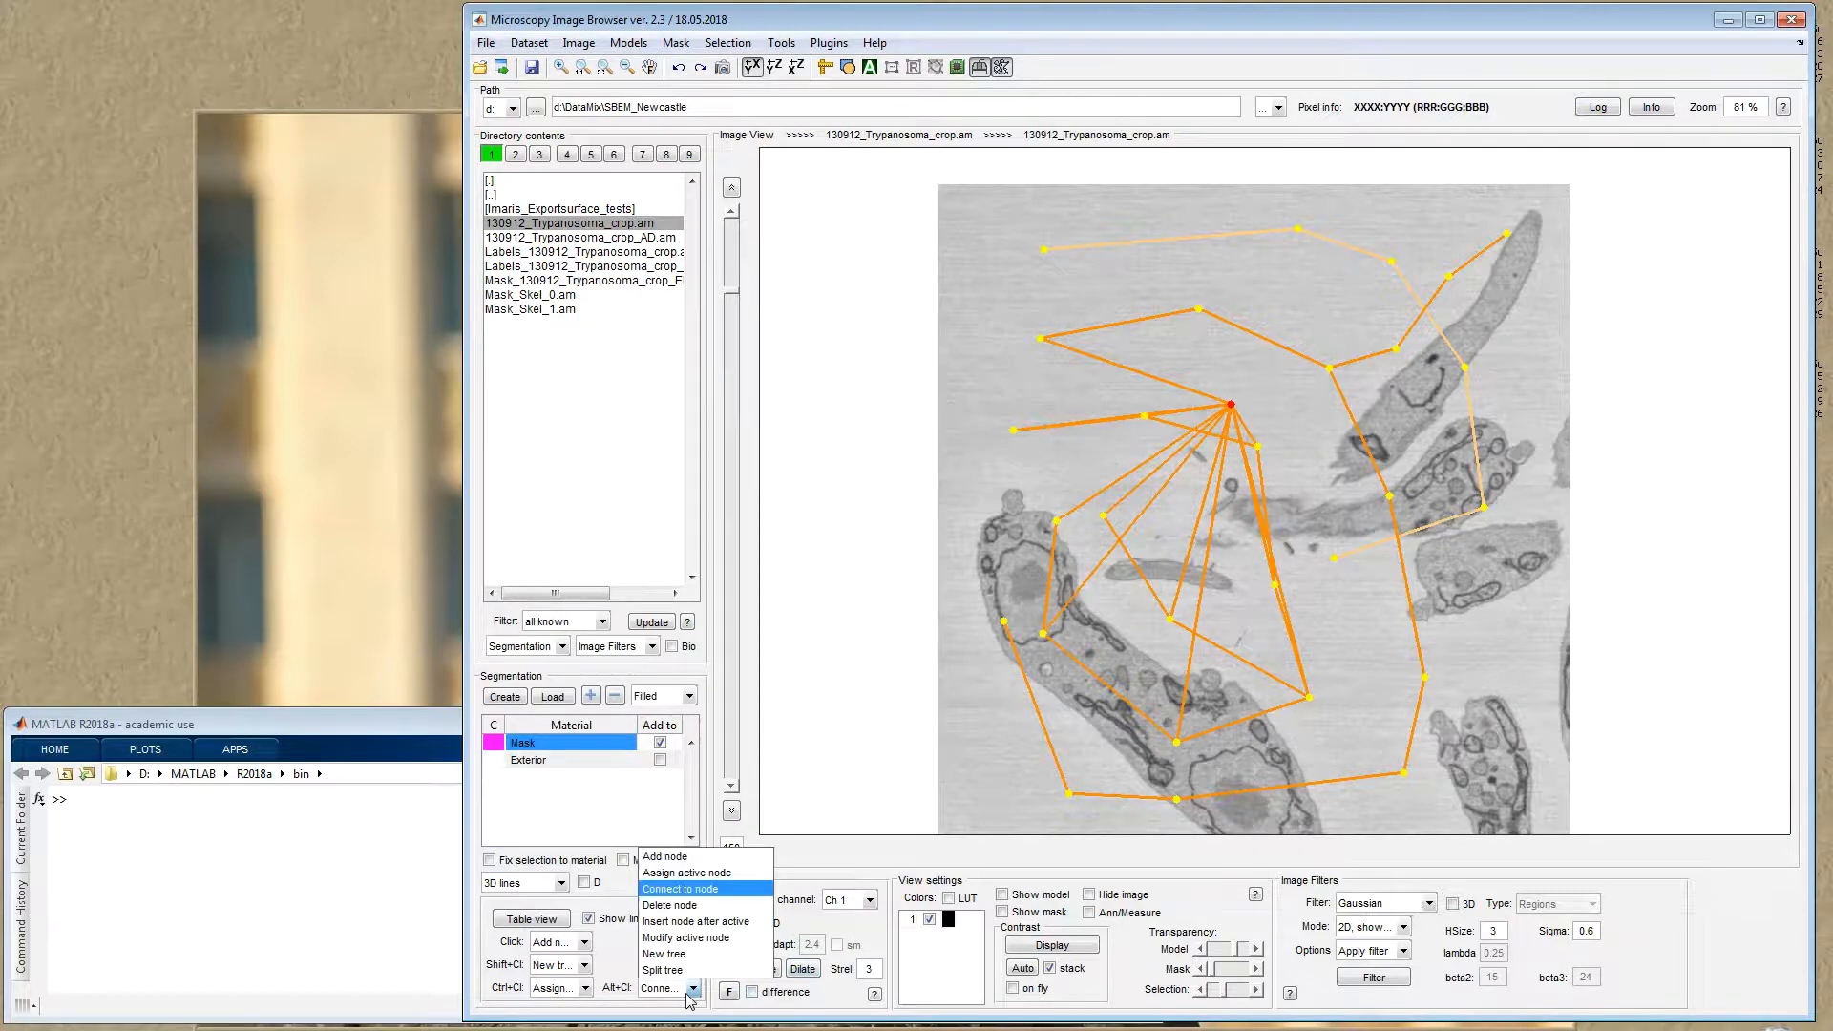
click(701, 904)
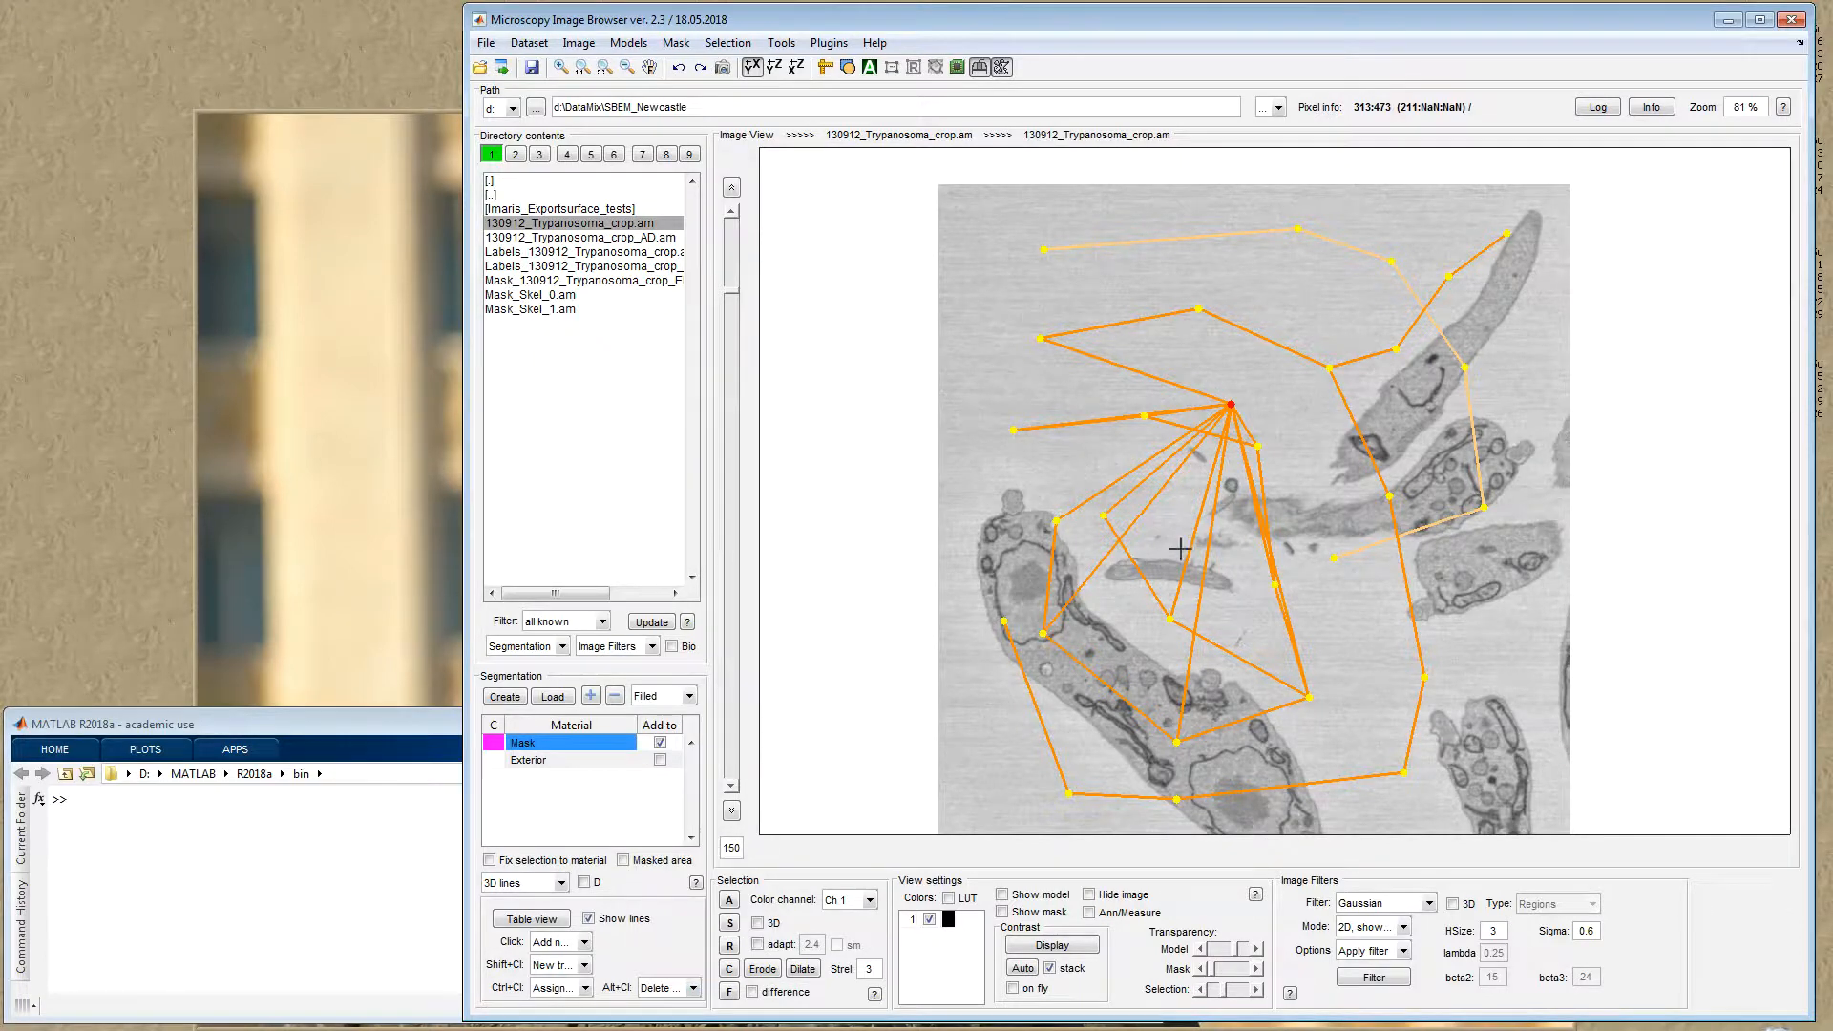
drag(1179, 549, 1188, 629)
drag(1151, 404, 1201, 433)
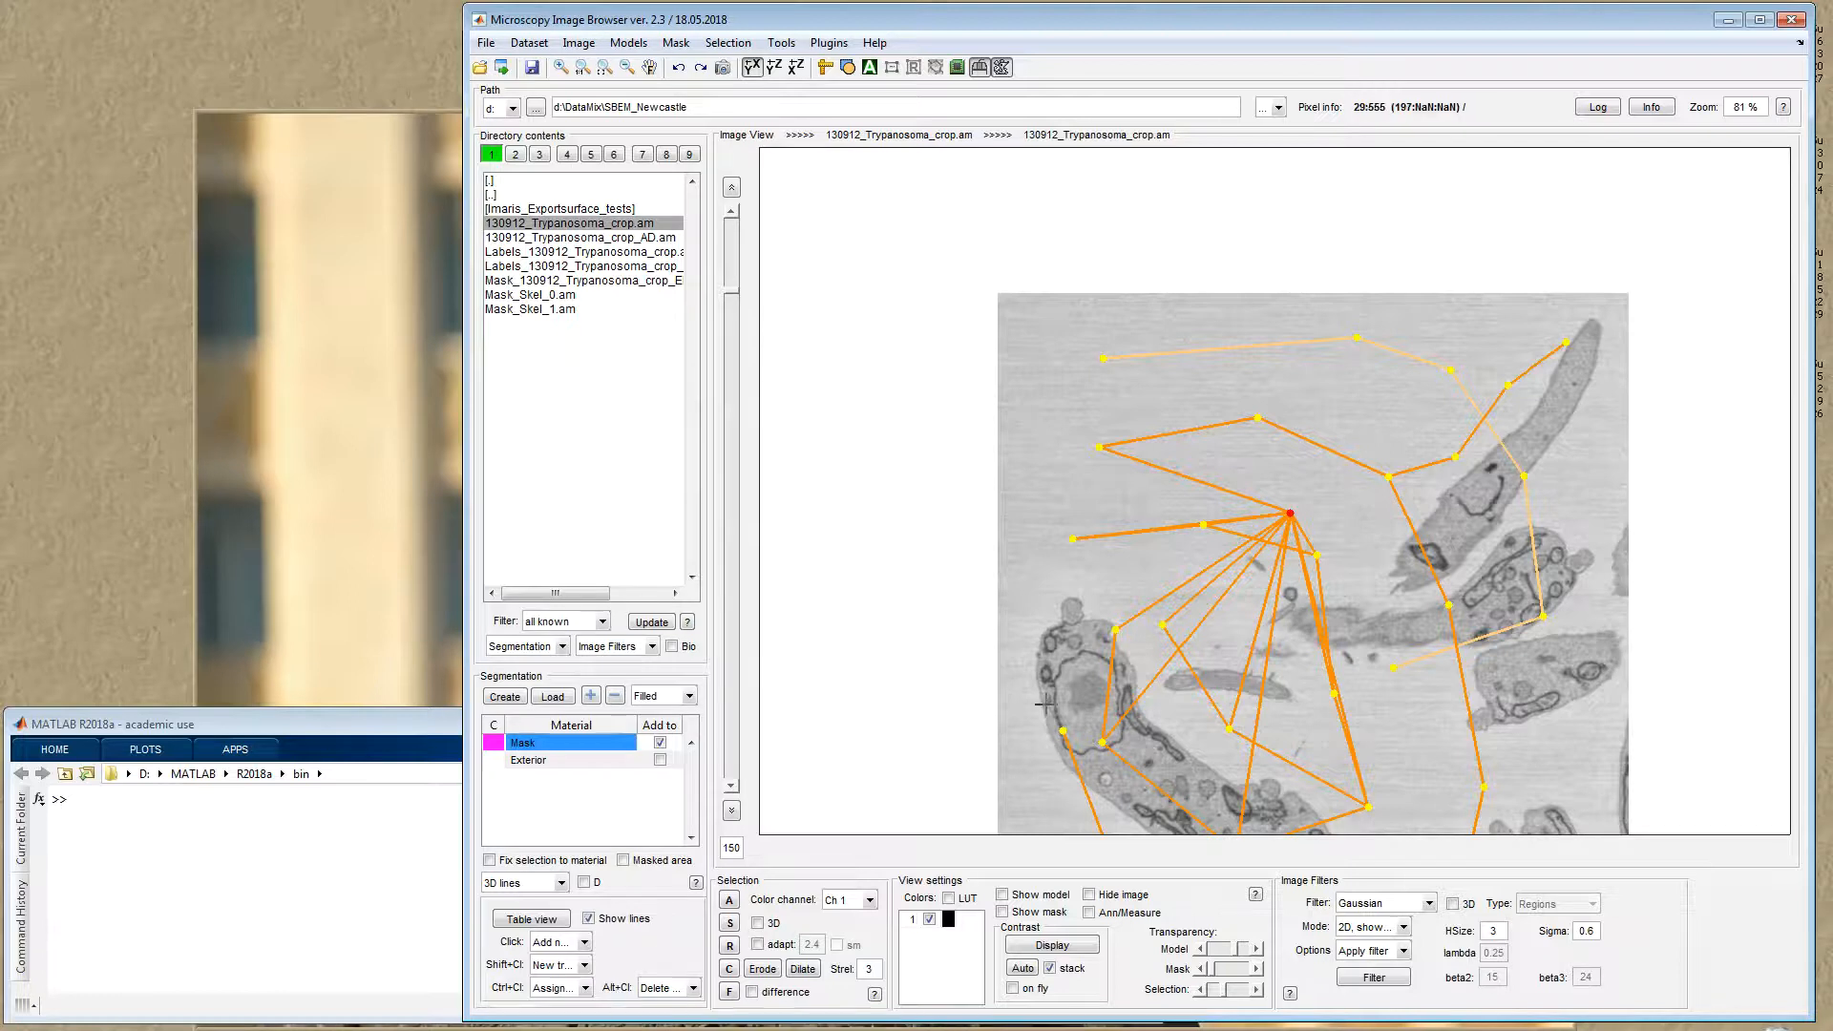
drag(1108, 539, 1040, 515)
drag(1052, 377, 1055, 392)
alt+click(1034, 366)
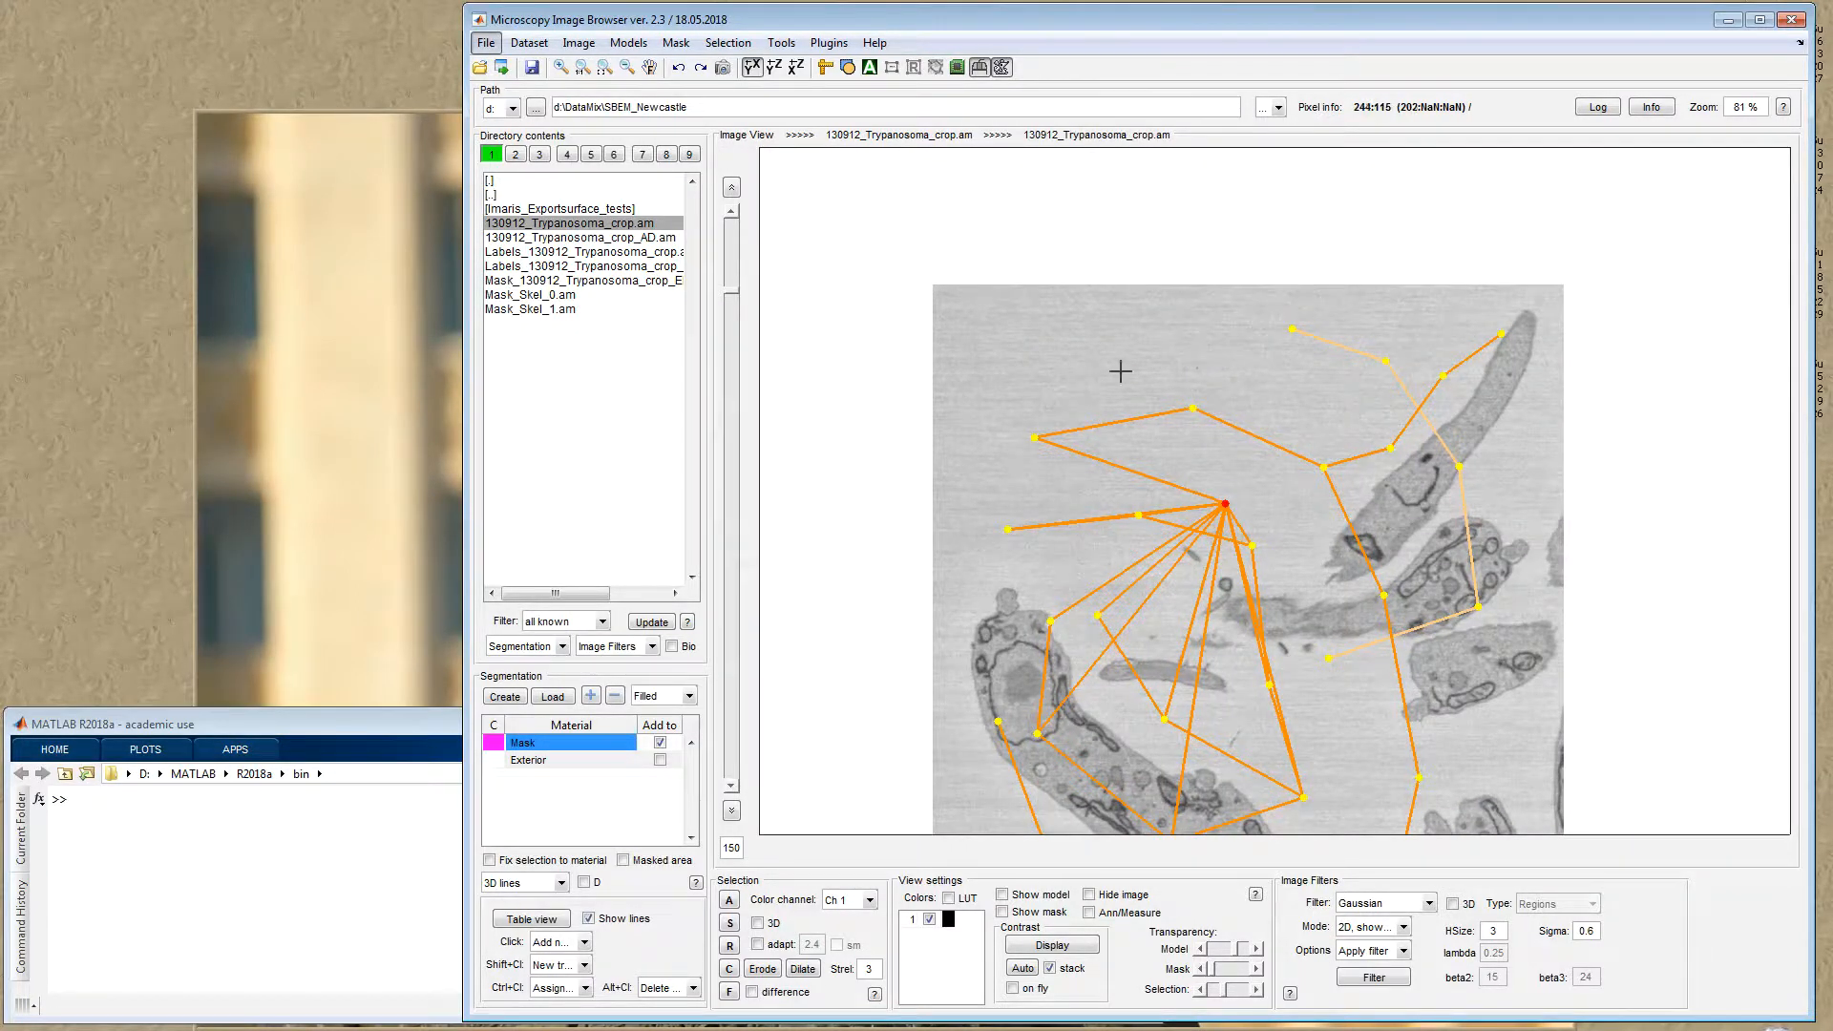
Step: Undo that deletion, then try deleting the topmost line's second node and undo it as well
drag(1117, 373, 1129, 369)
click(1047, 340)
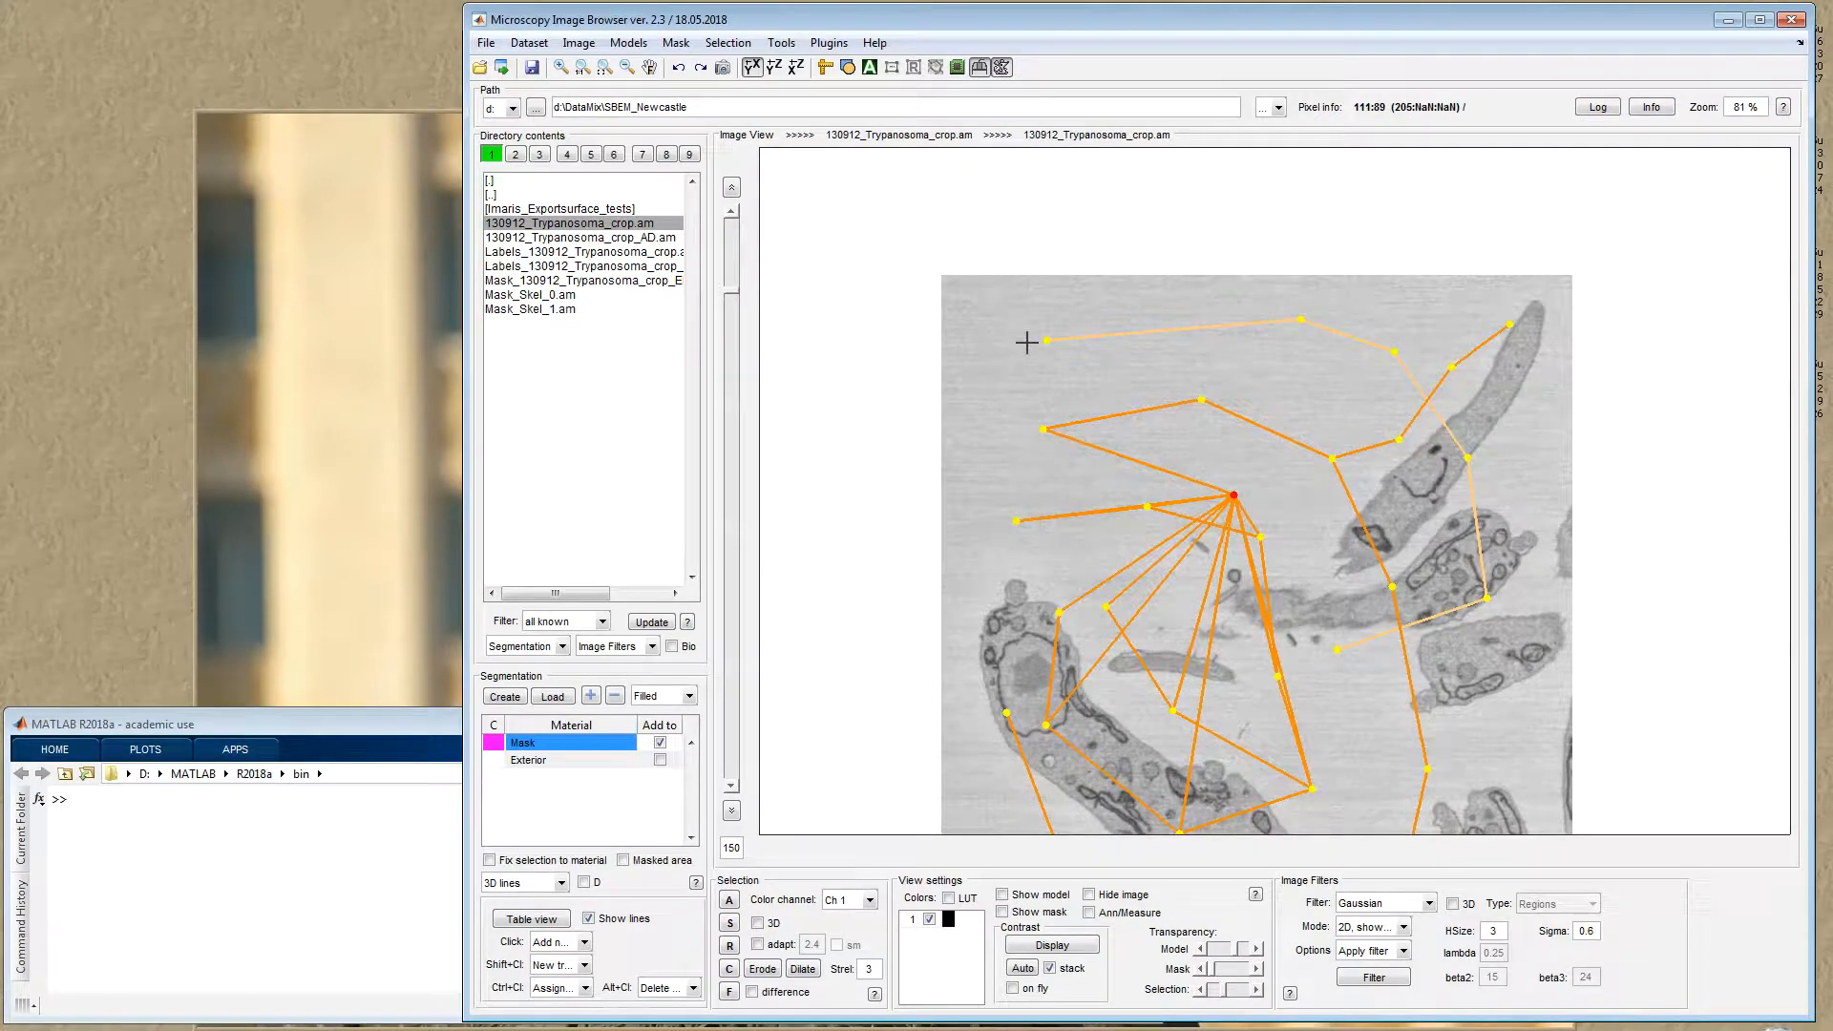
drag(1059, 346, 1024, 362)
key(alt)
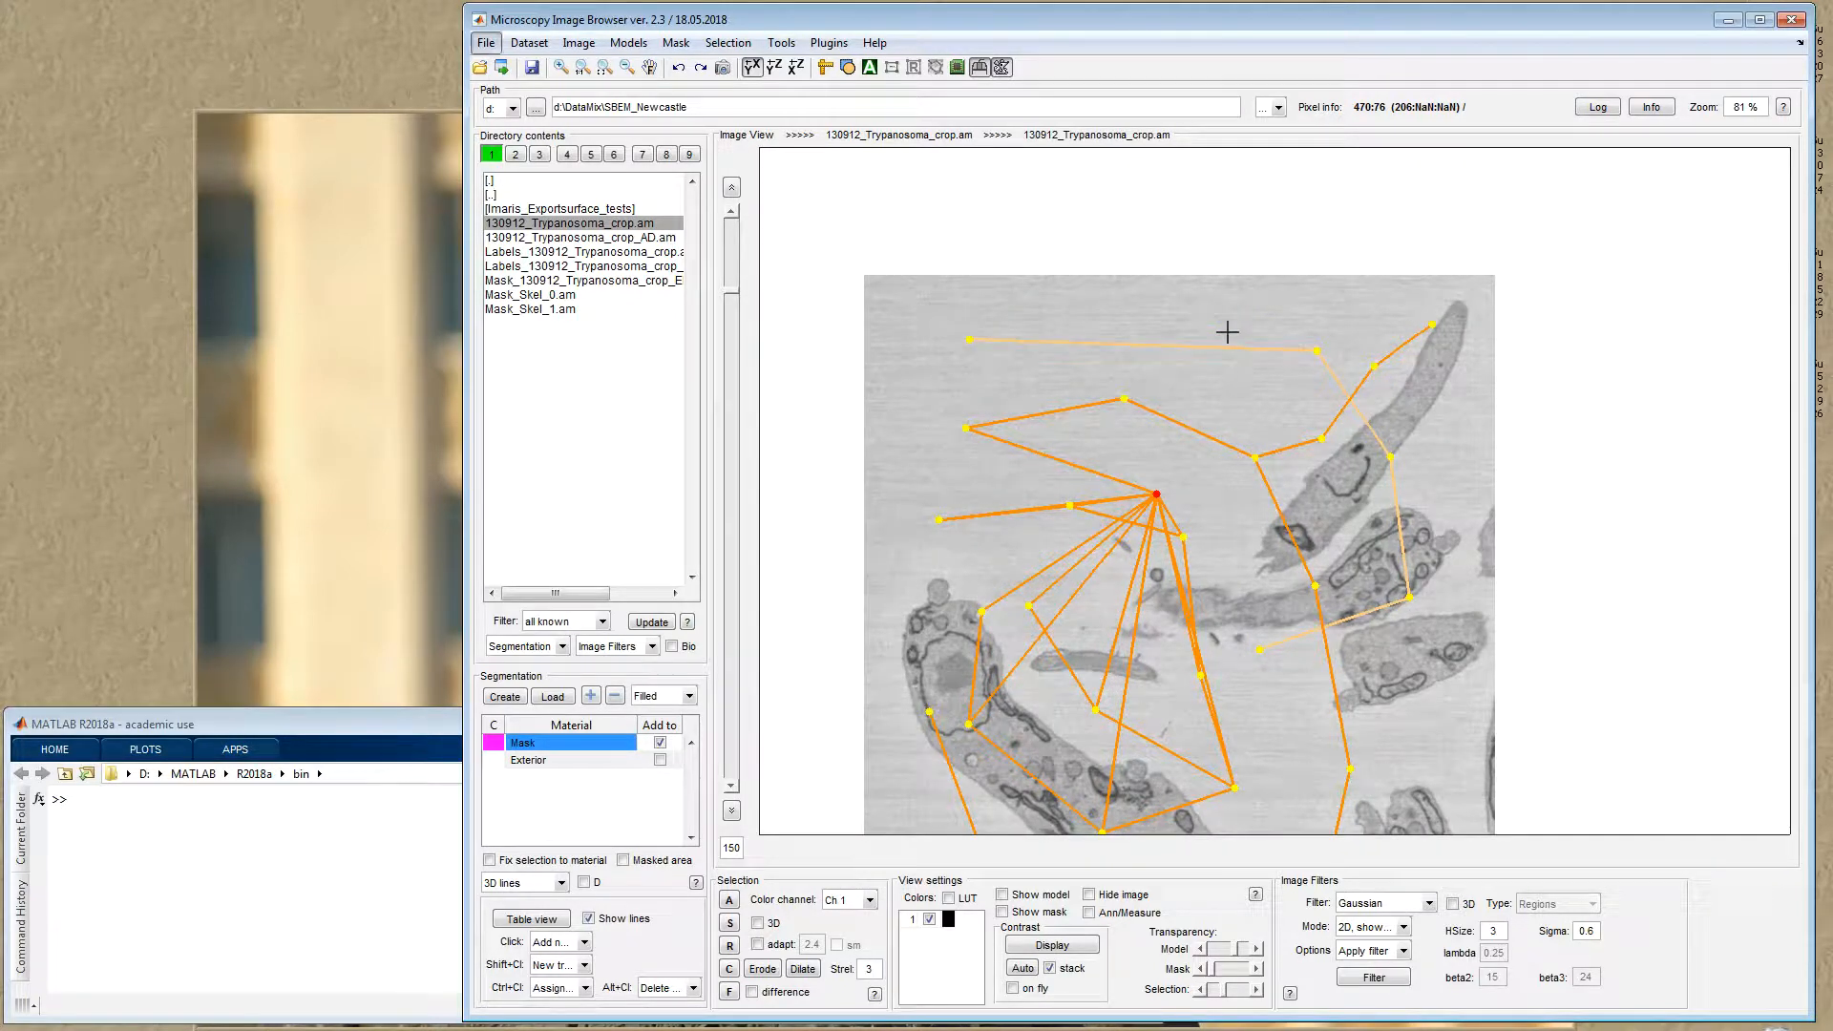
drag(1226, 331, 1204, 320)
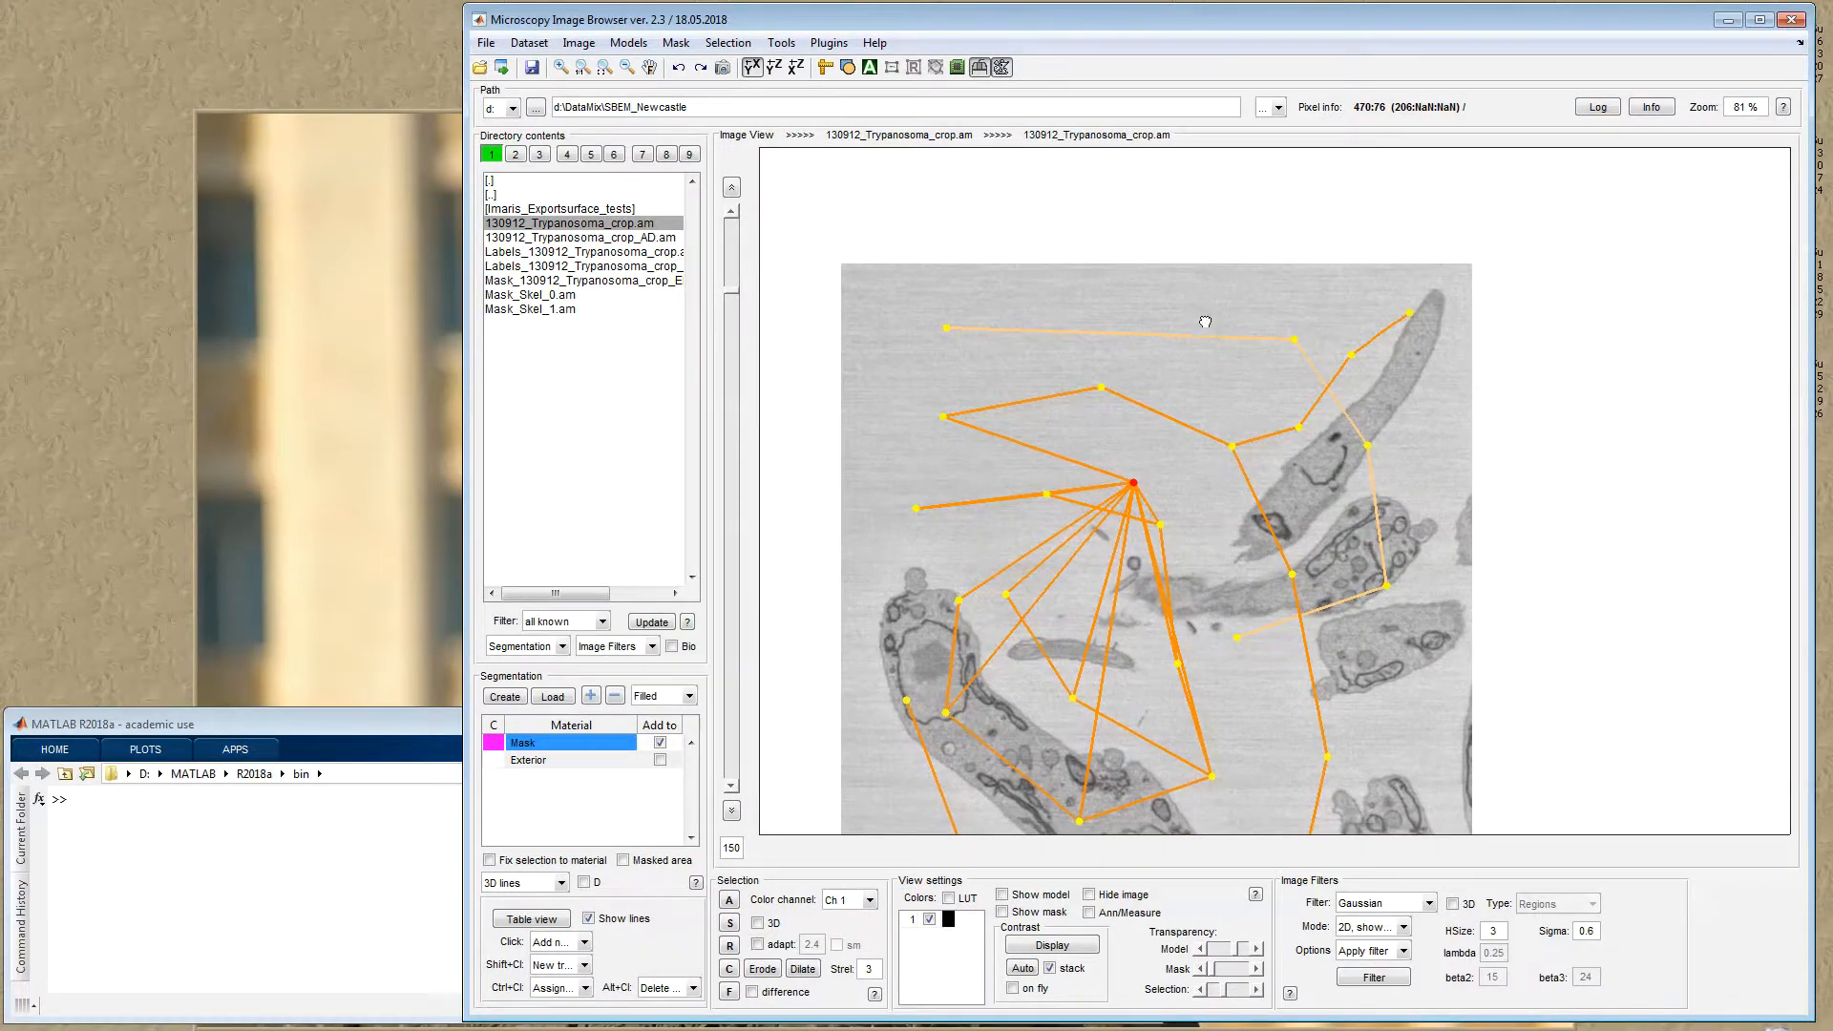
Step: Set the Alt+click action to Insert node after active, keep Ctrl+click on Assign active node, and activate the topmost line's second node
click(681, 989)
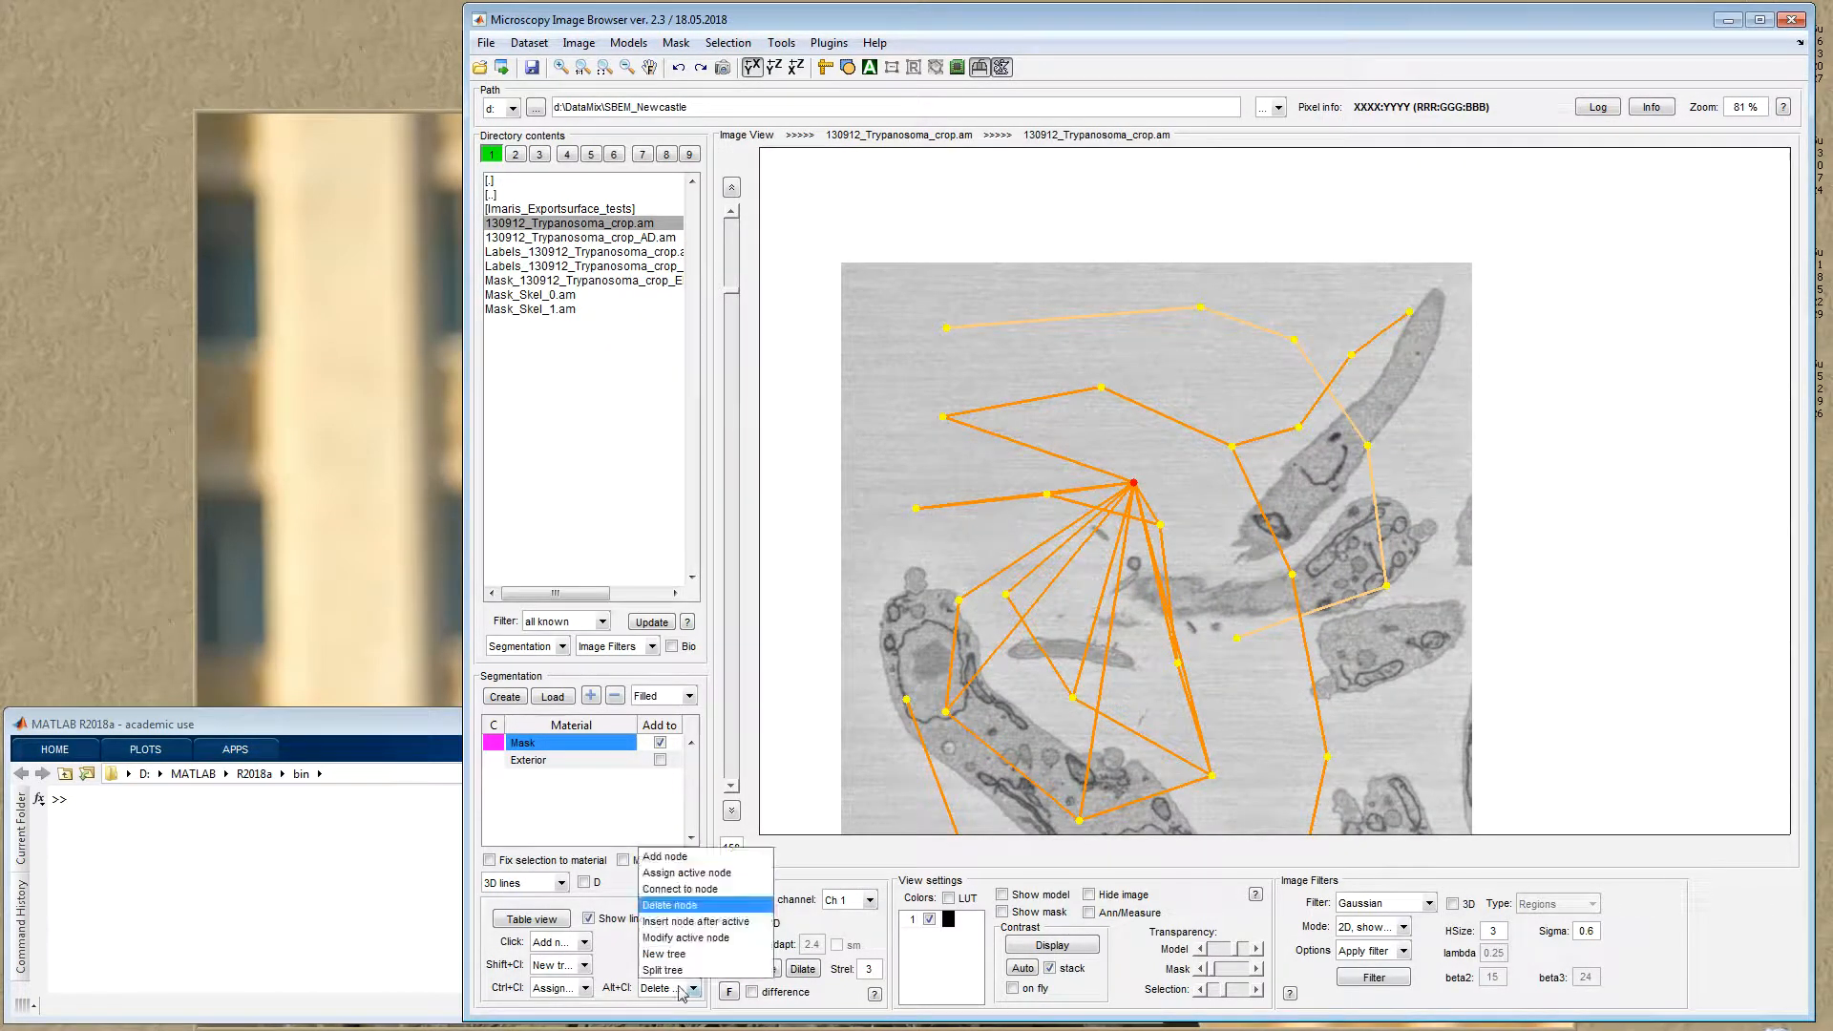
click(698, 922)
drag(1126, 488, 1014, 511)
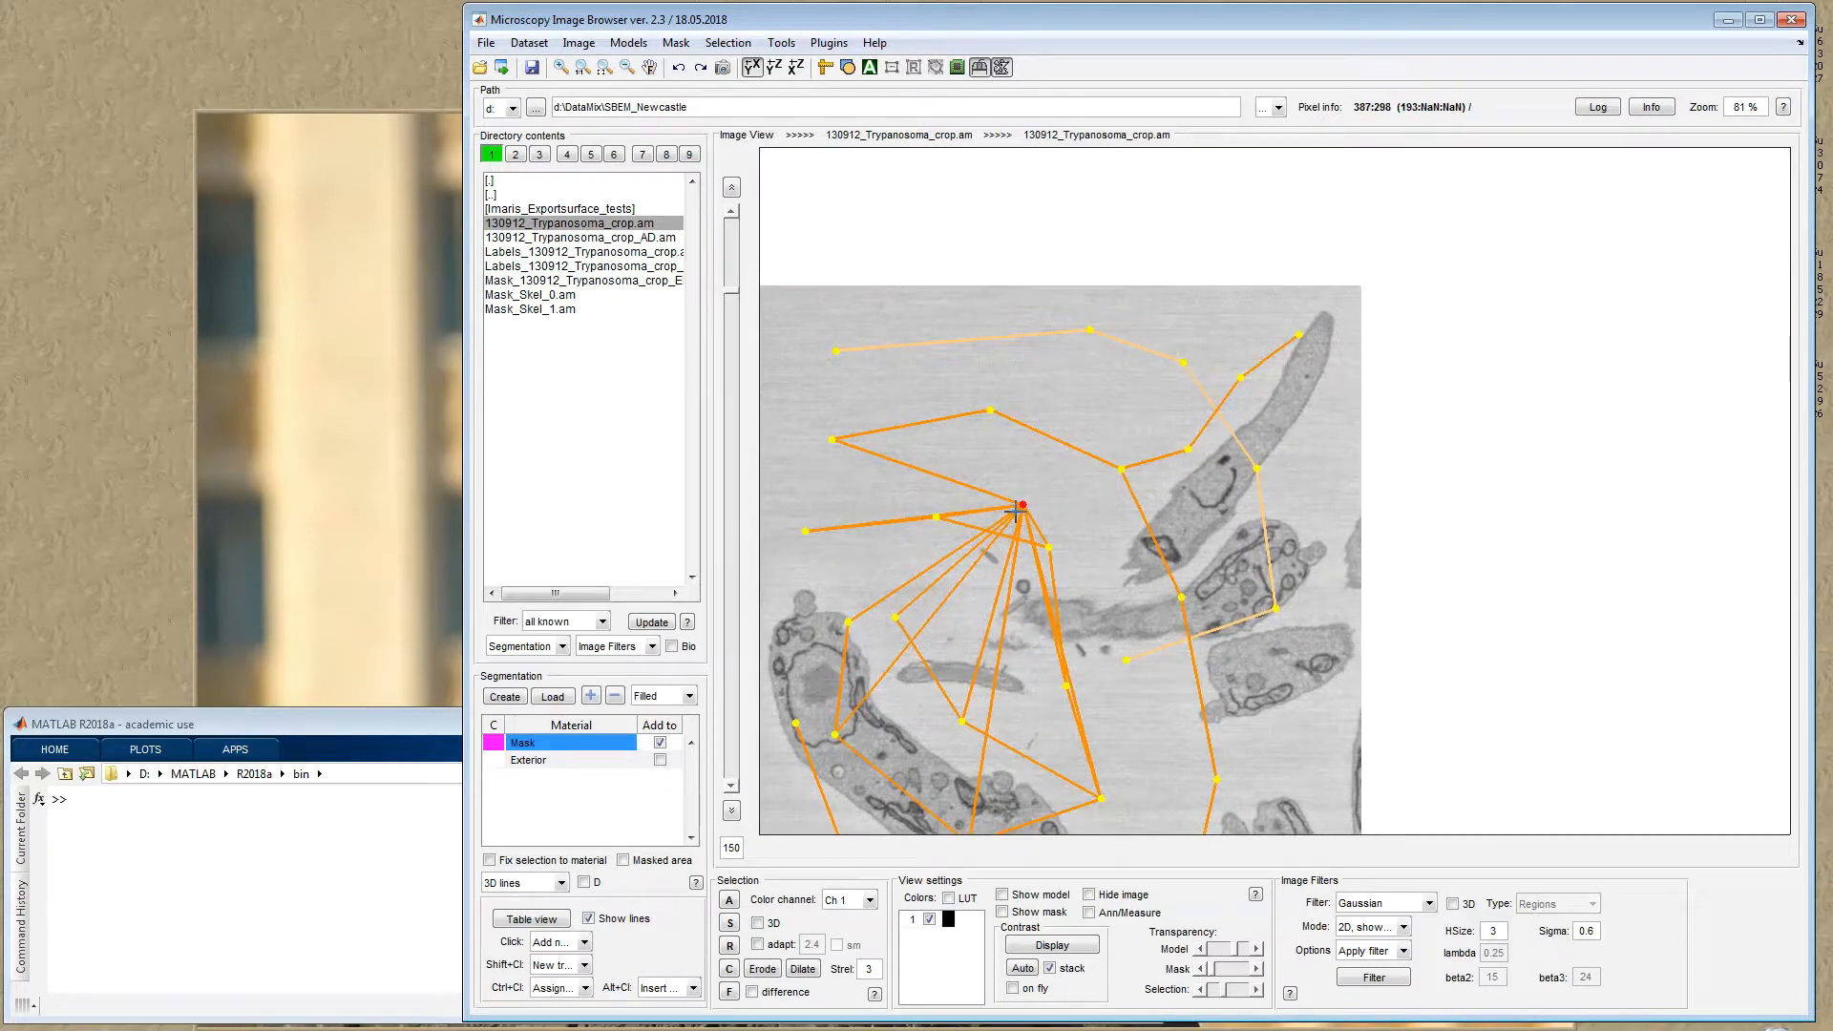
click(1107, 368)
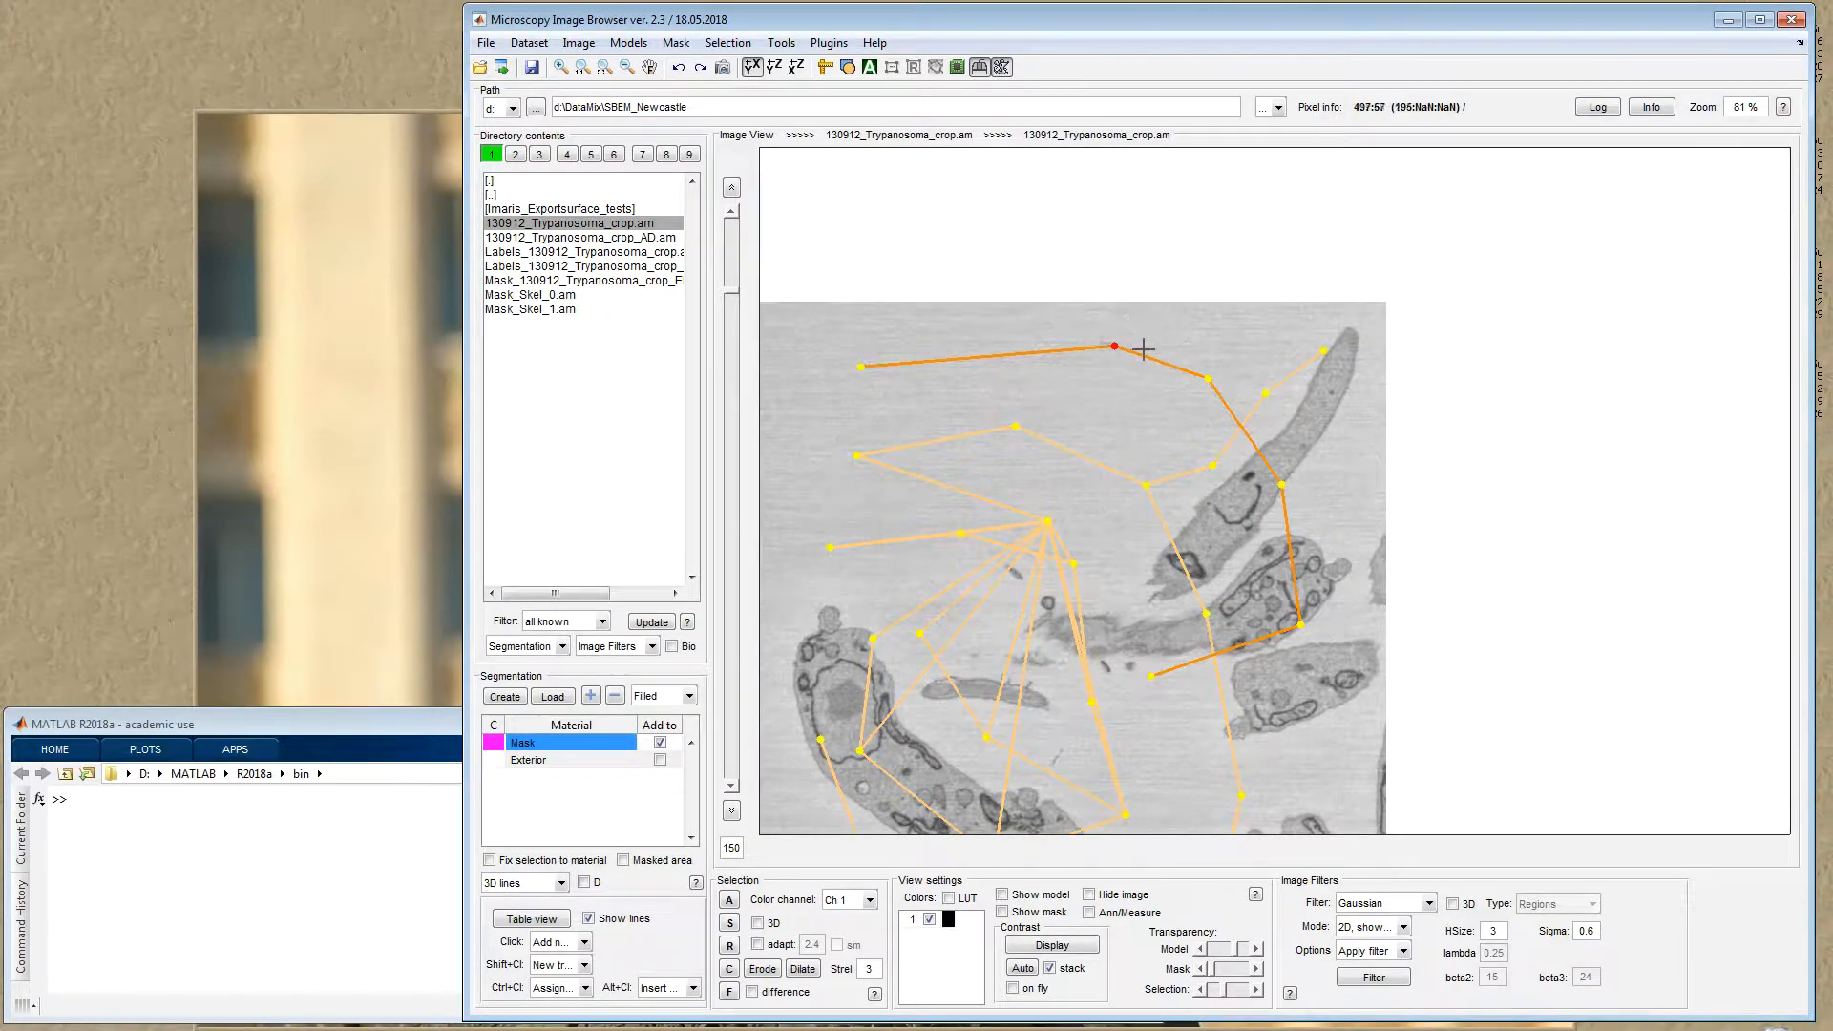
click(557, 989)
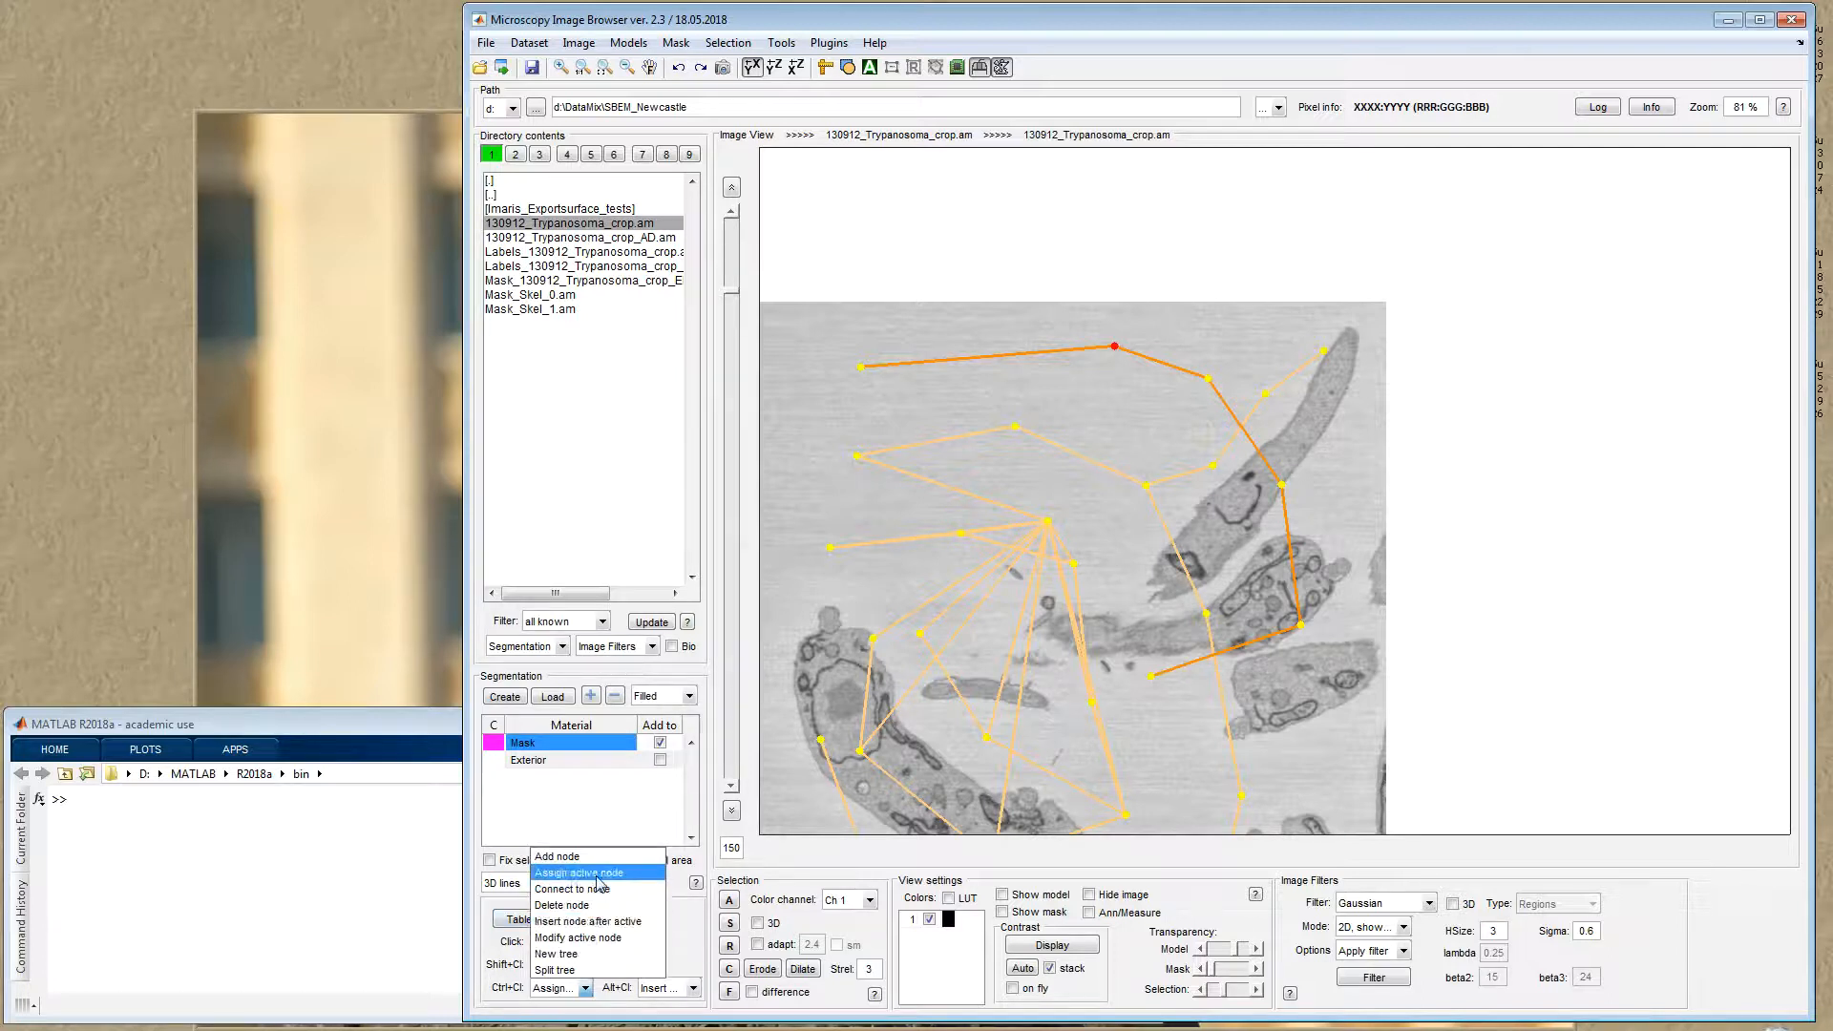
click(600, 874)
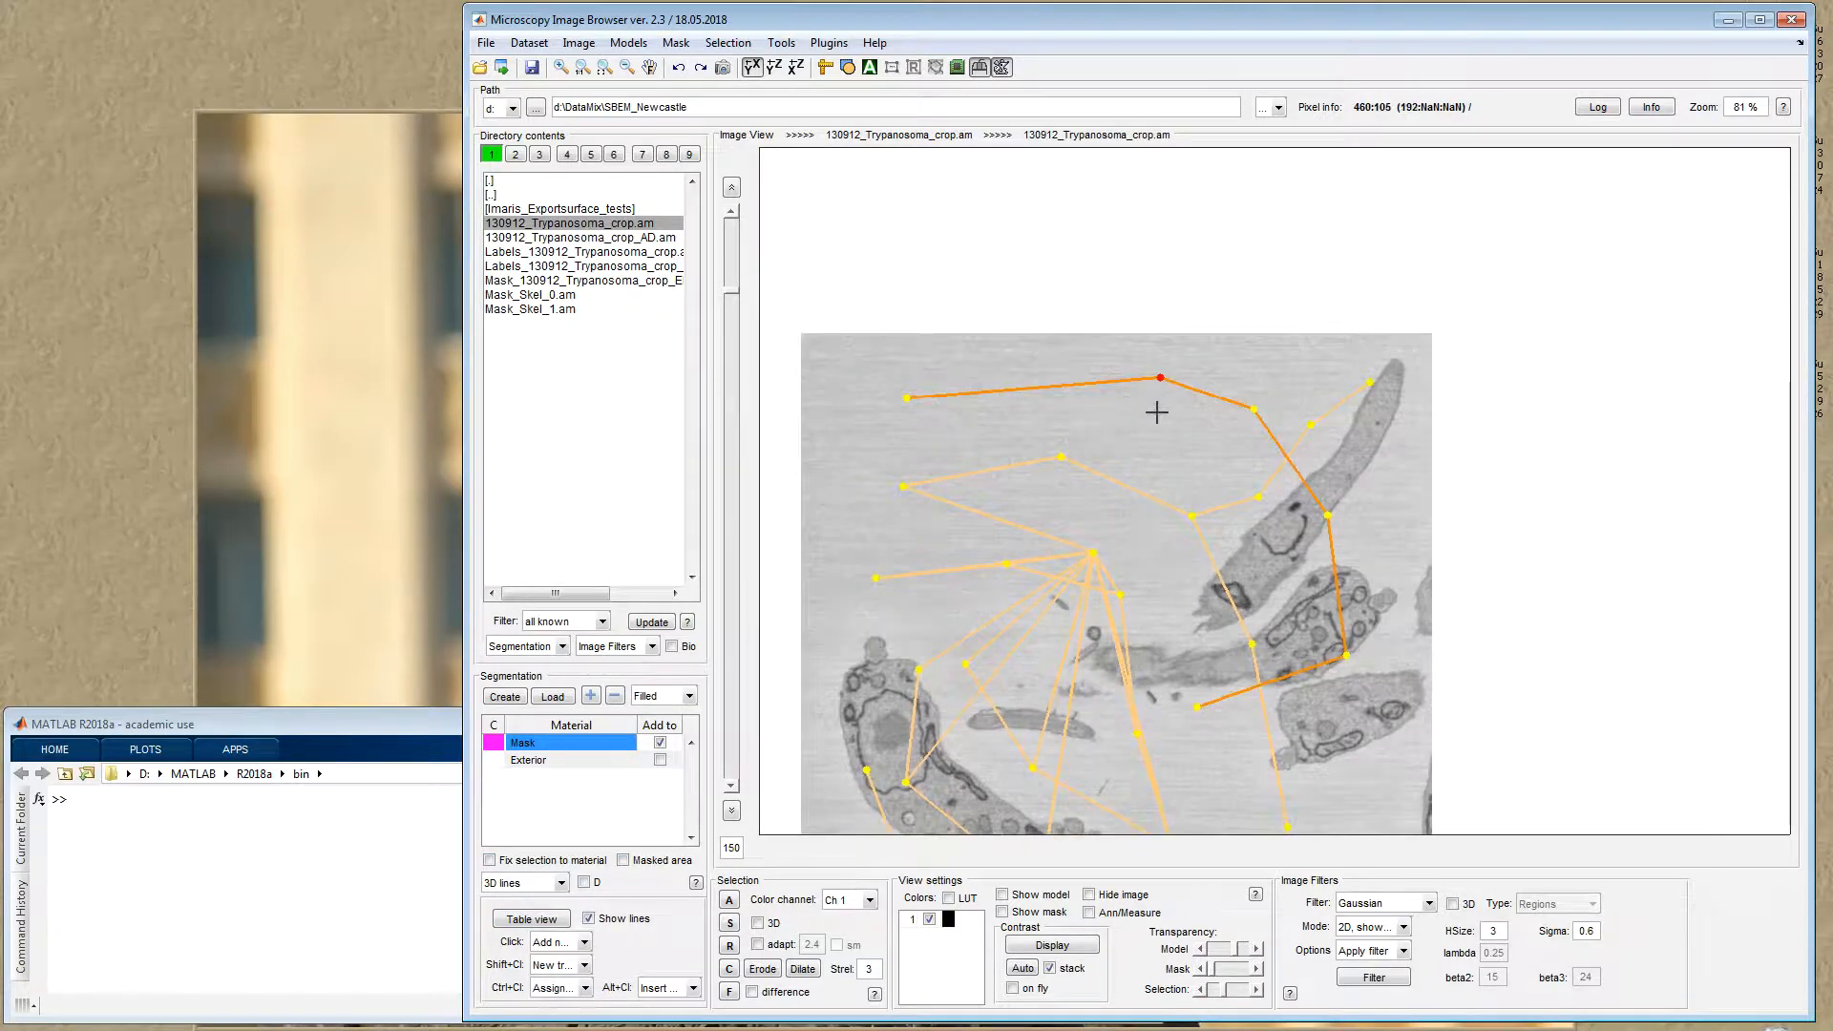
Step: Insert a series of five nodes after the active node, curving around to the topmost line's next original node
click(1230, 392)
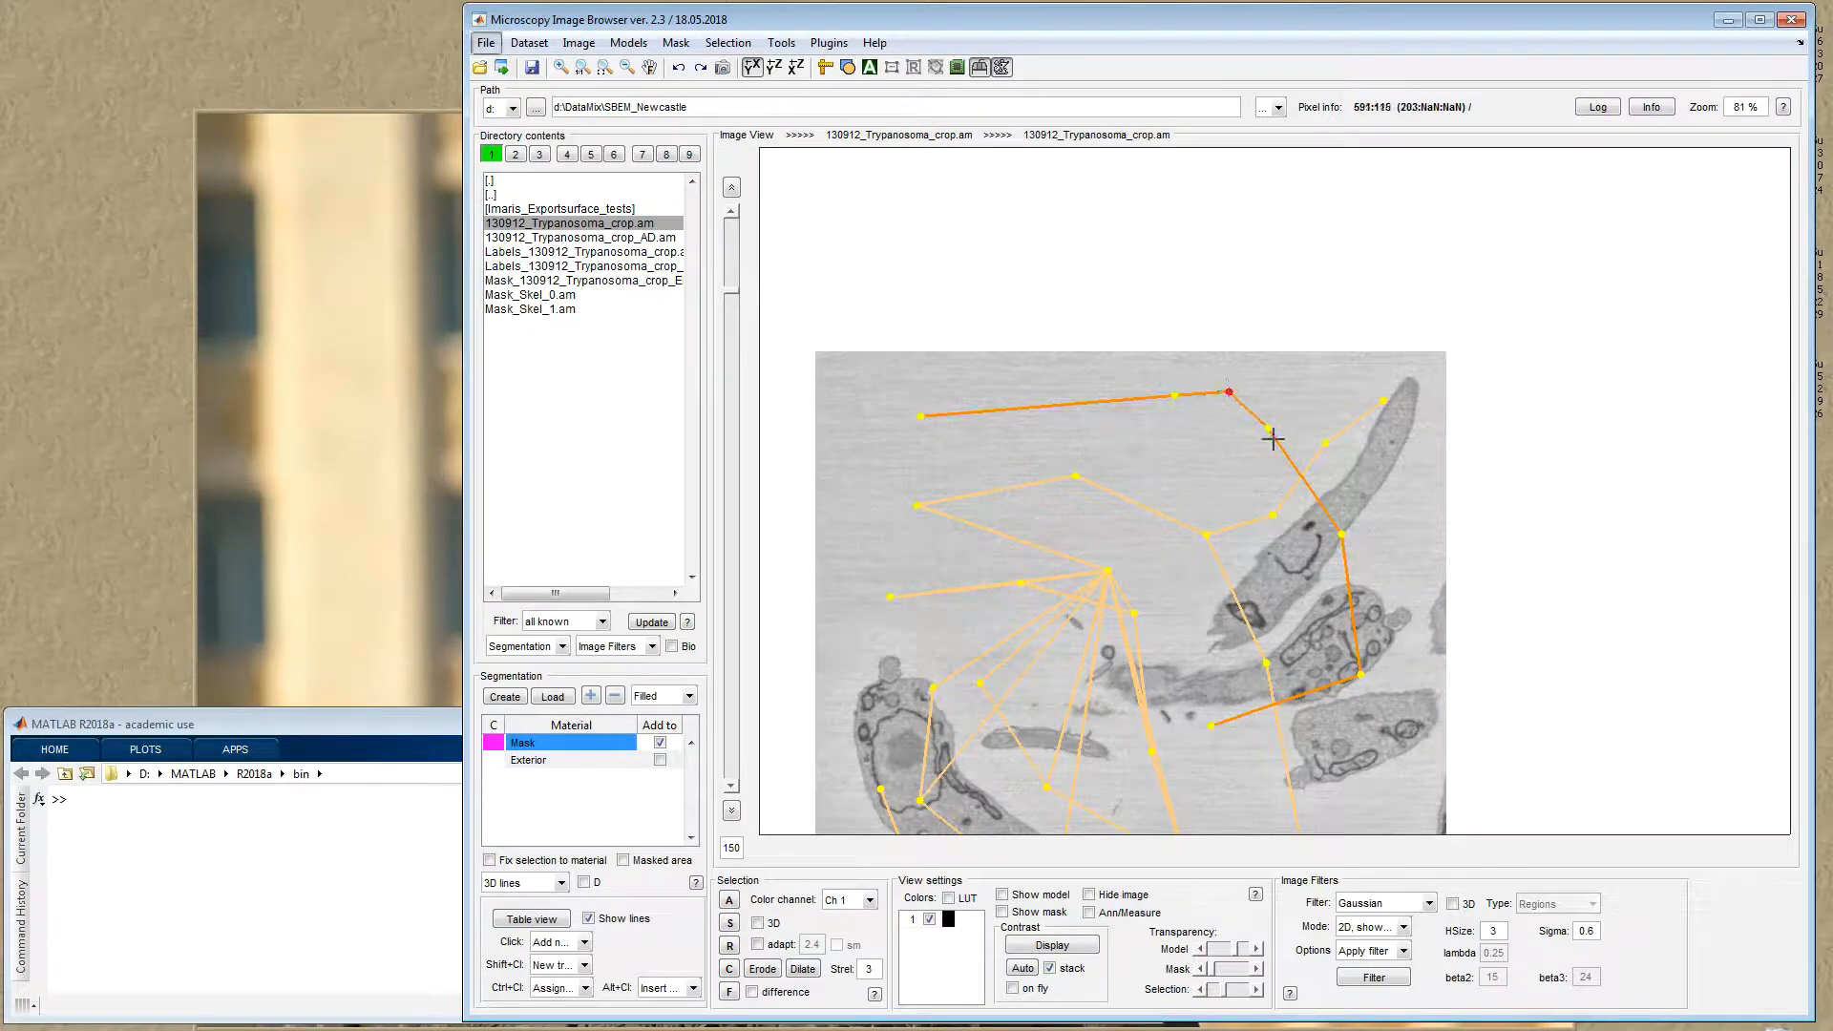
click(1262, 403)
key(ctrl+z)
drag(1289, 402, 1297, 406)
alt+click(1260, 389)
alt+click(1290, 398)
alt+click(1314, 414)
alt+click(1311, 432)
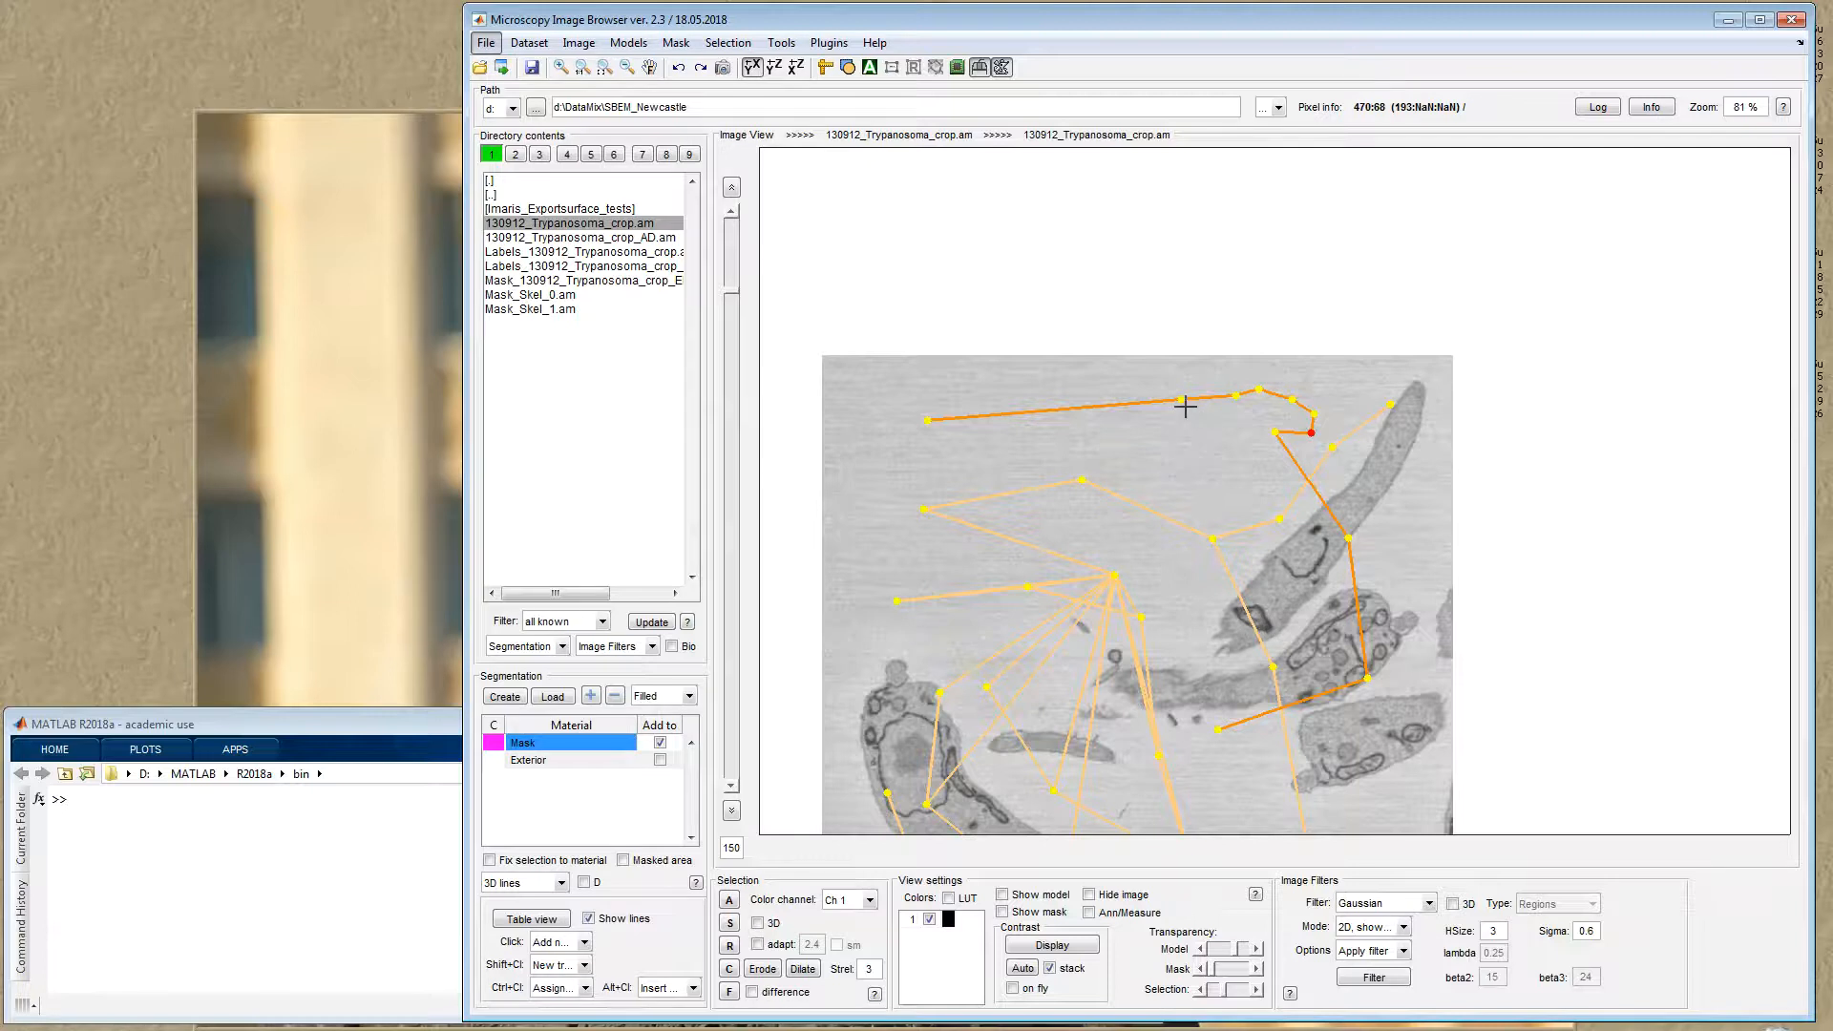
Step: Undo the five nodes inserted into the topmost line
click(676, 69)
click(677, 69)
click(677, 69)
click(677, 69)
click(677, 69)
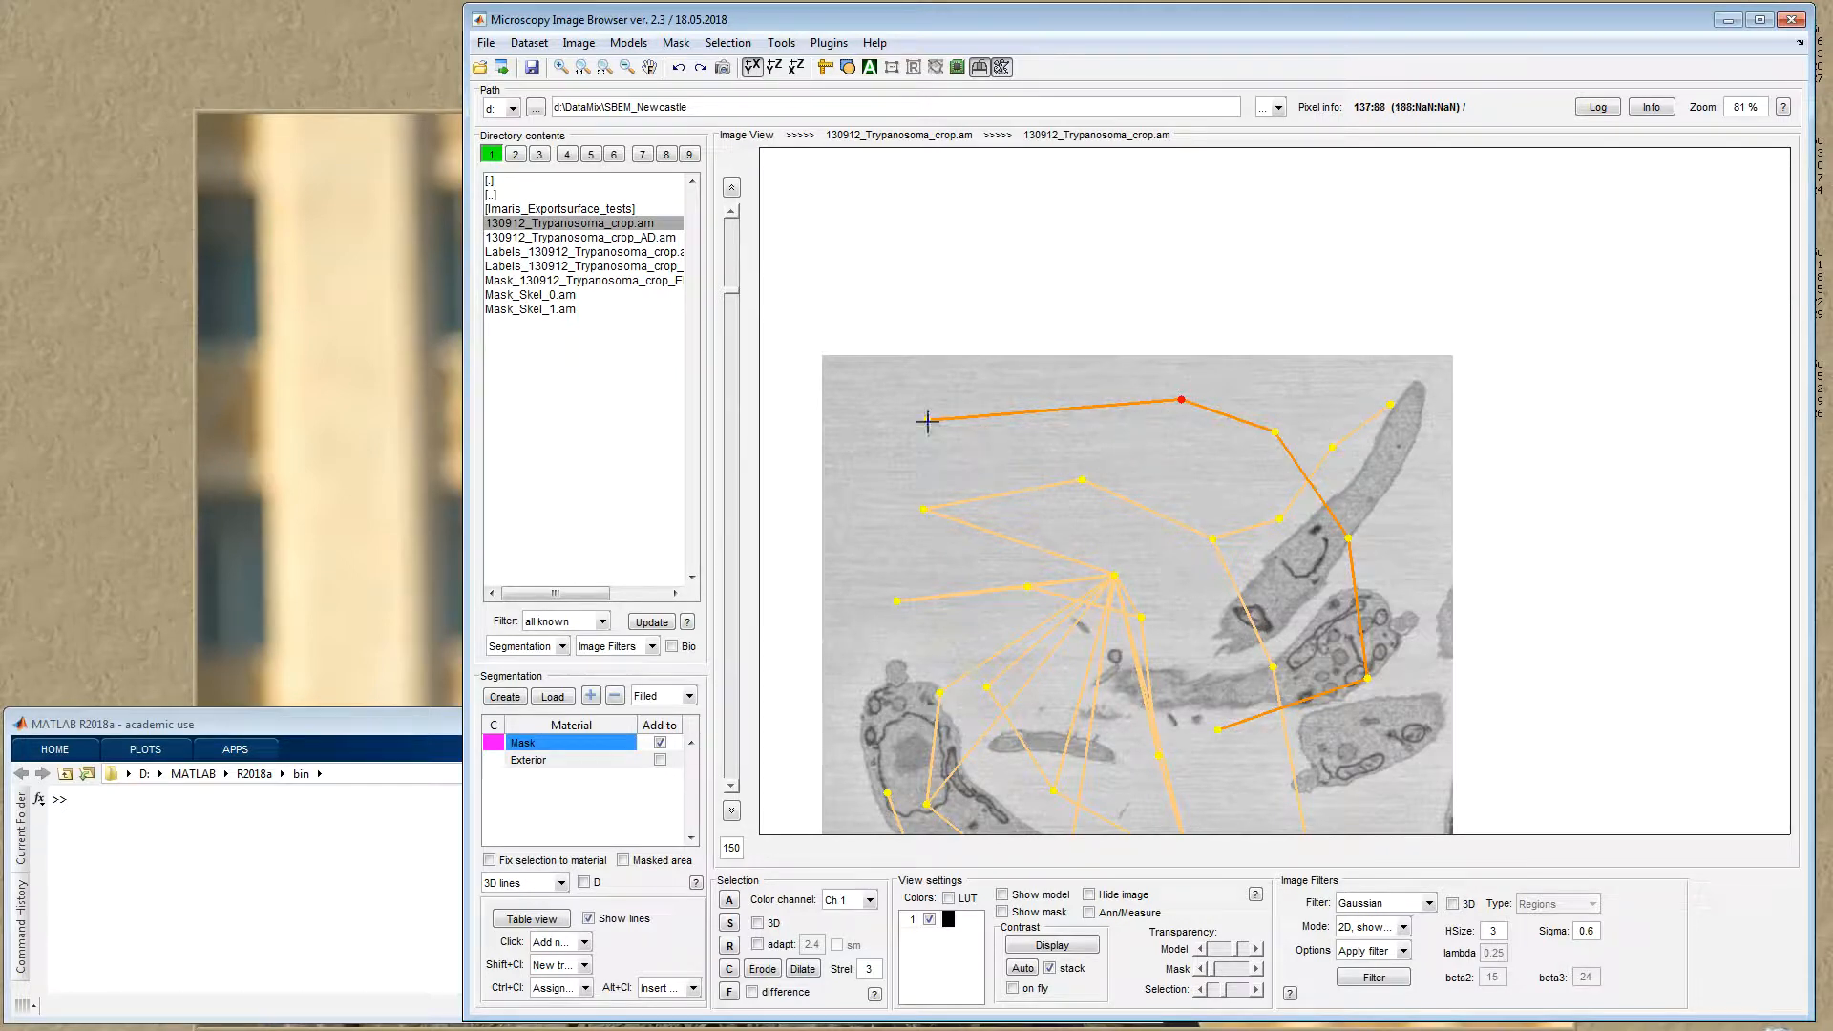
Step: Insert a single node between the topmost line's second and third nodes, then undo the insertion
alt+click(1250, 406)
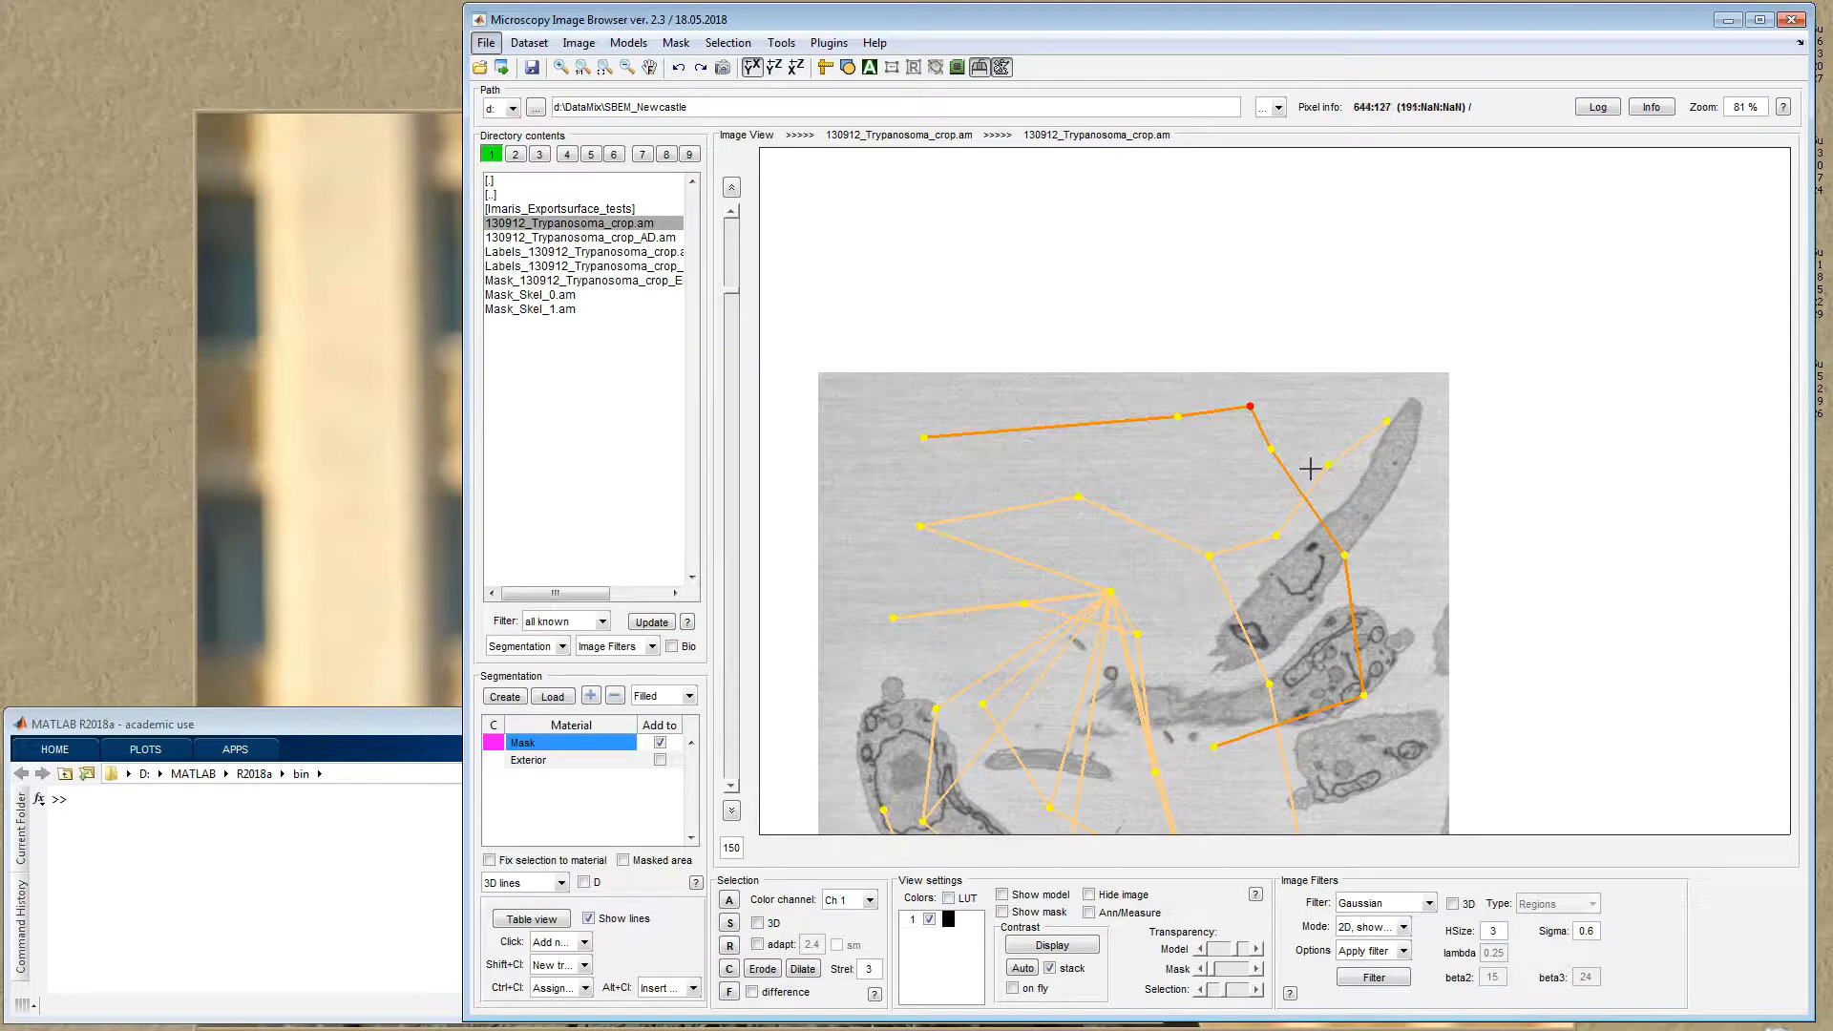
drag(1113, 414, 1094, 414)
key(ctrl+z)
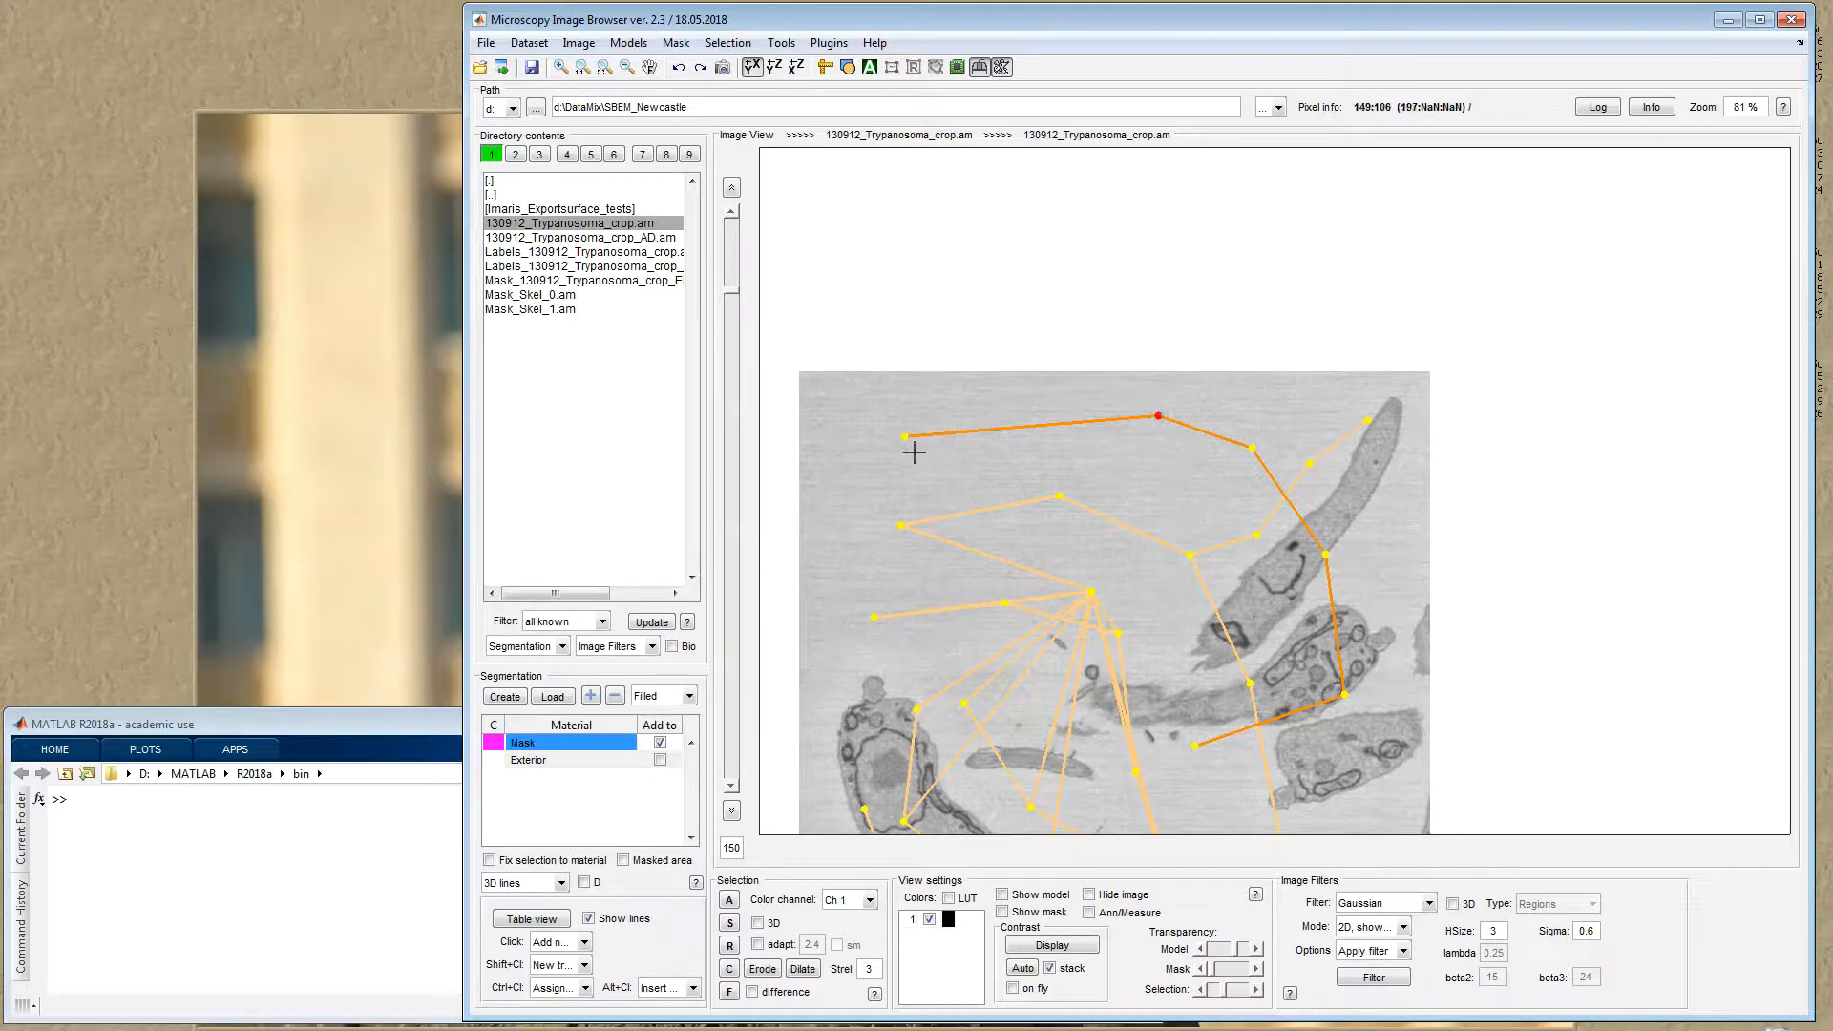
Step: Insert two nodes between the topmost line's first and second nodes, arching that segment upward
alt+click(984, 400)
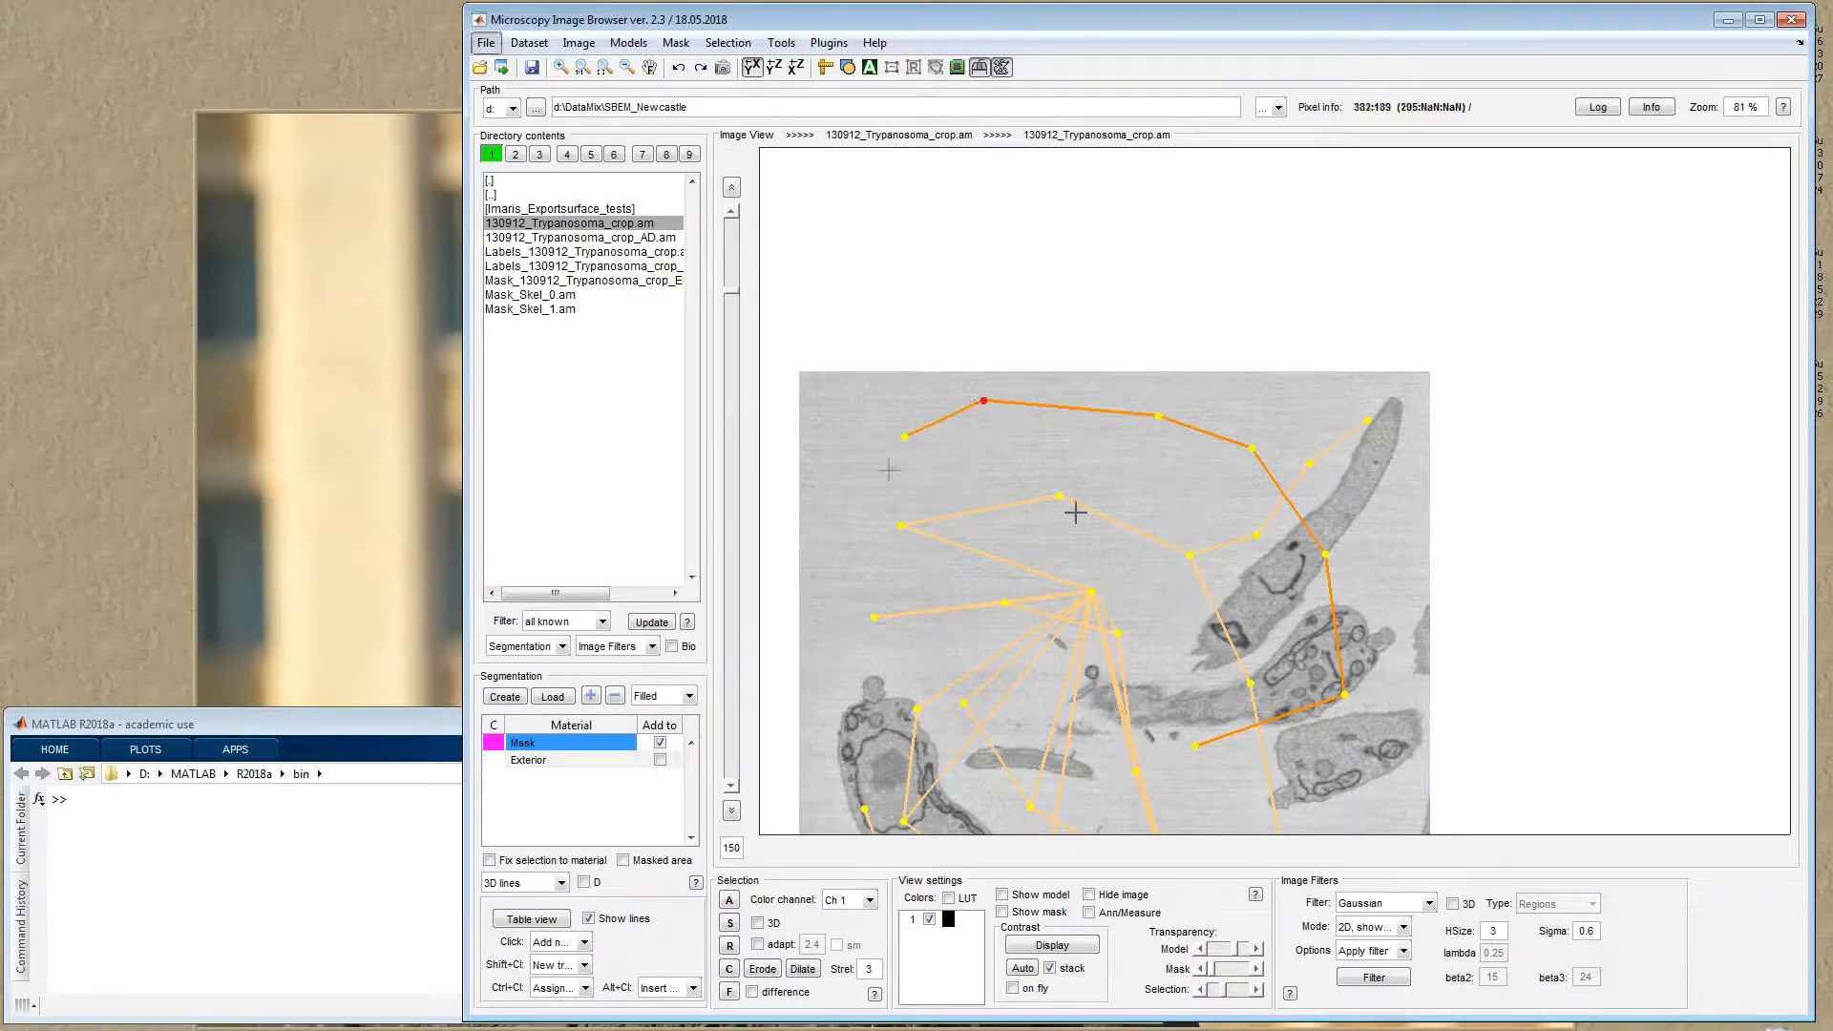
alt+click(1066, 389)
key(ctrl+z)
drag(1095, 396, 1075, 396)
alt+click(1060, 395)
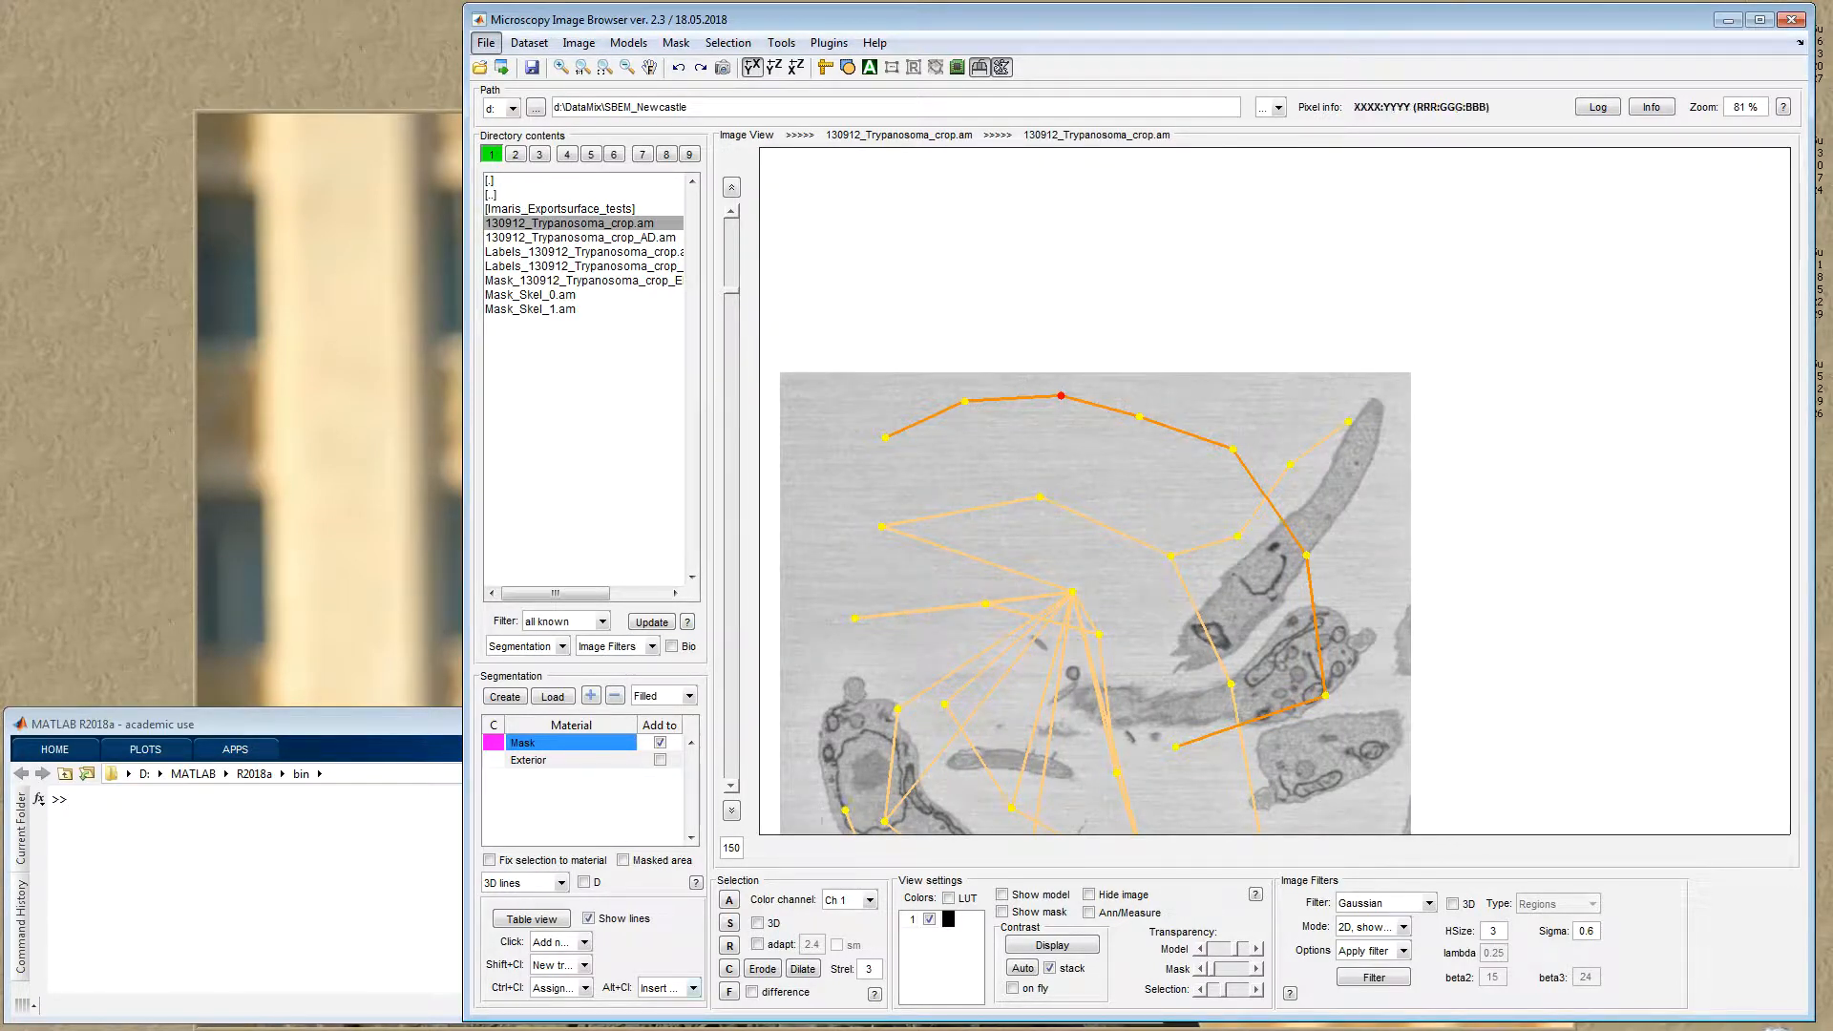
Step: Set the Alt+click action to Modify active node and move the newly inserted node around, finishing nearer the topmost line's fourth node
click(661, 988)
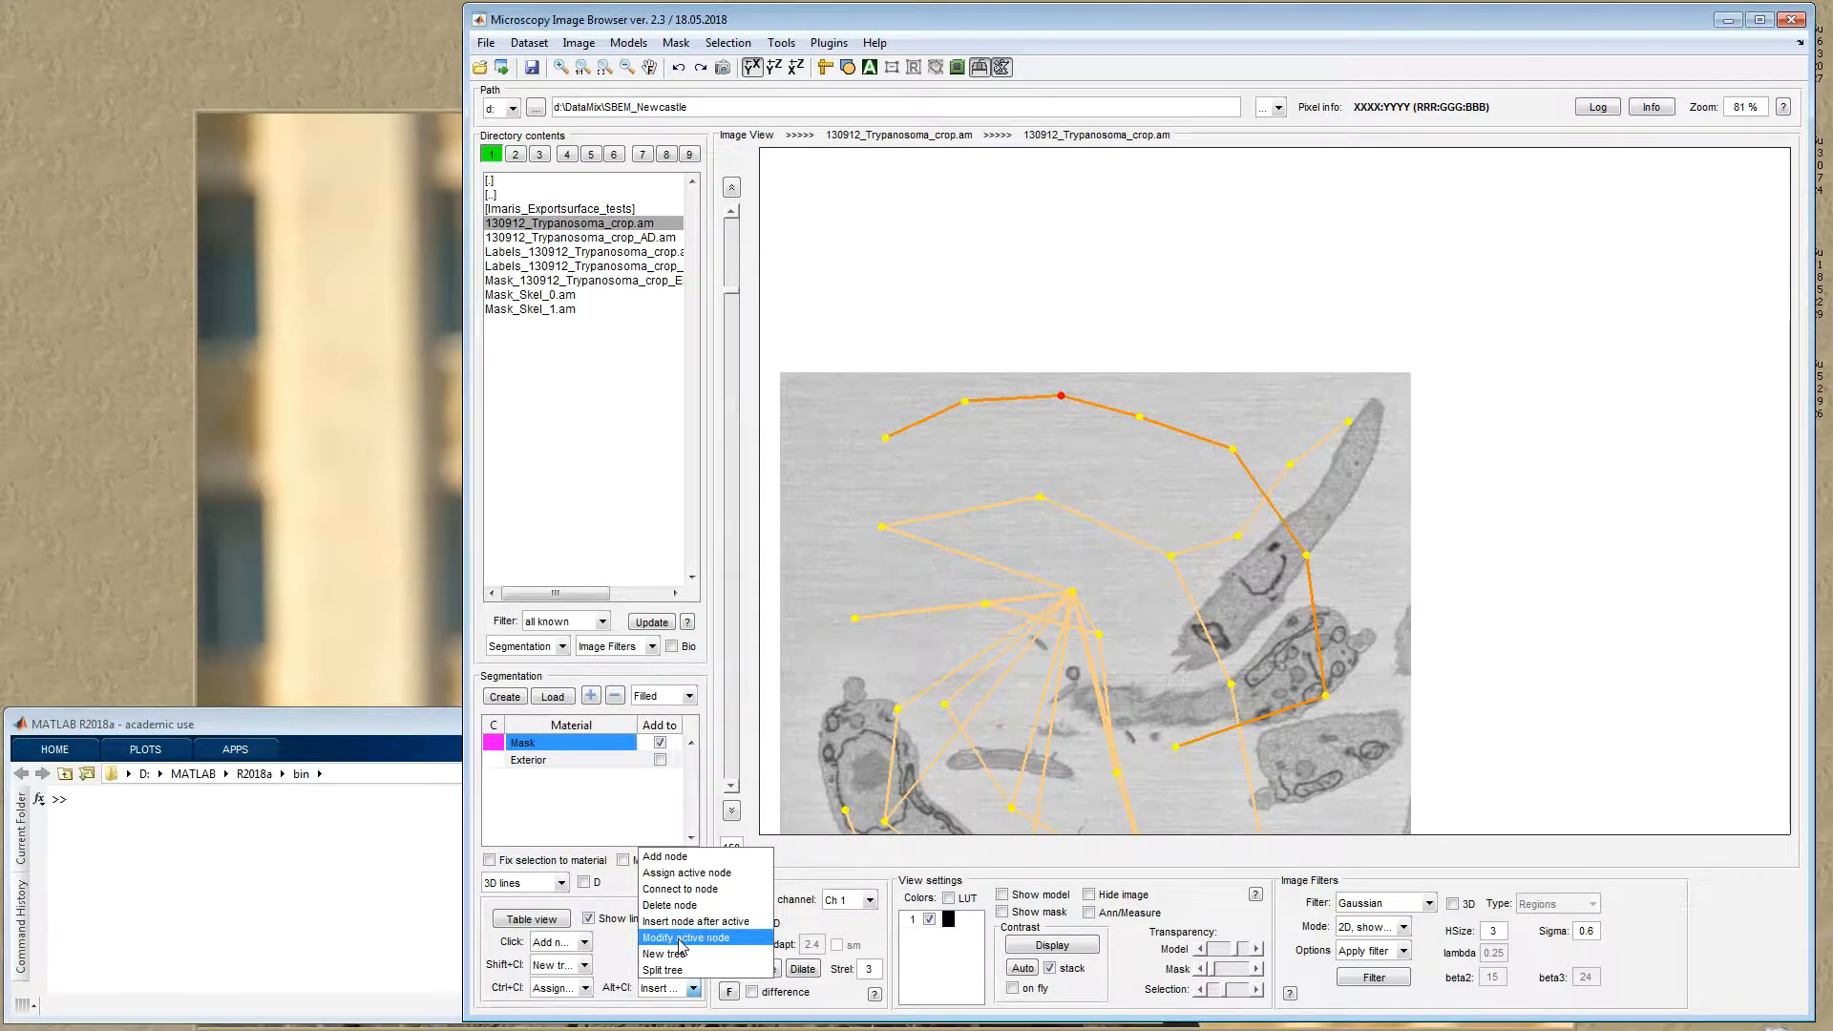
click(679, 942)
drag(1063, 551, 1069, 596)
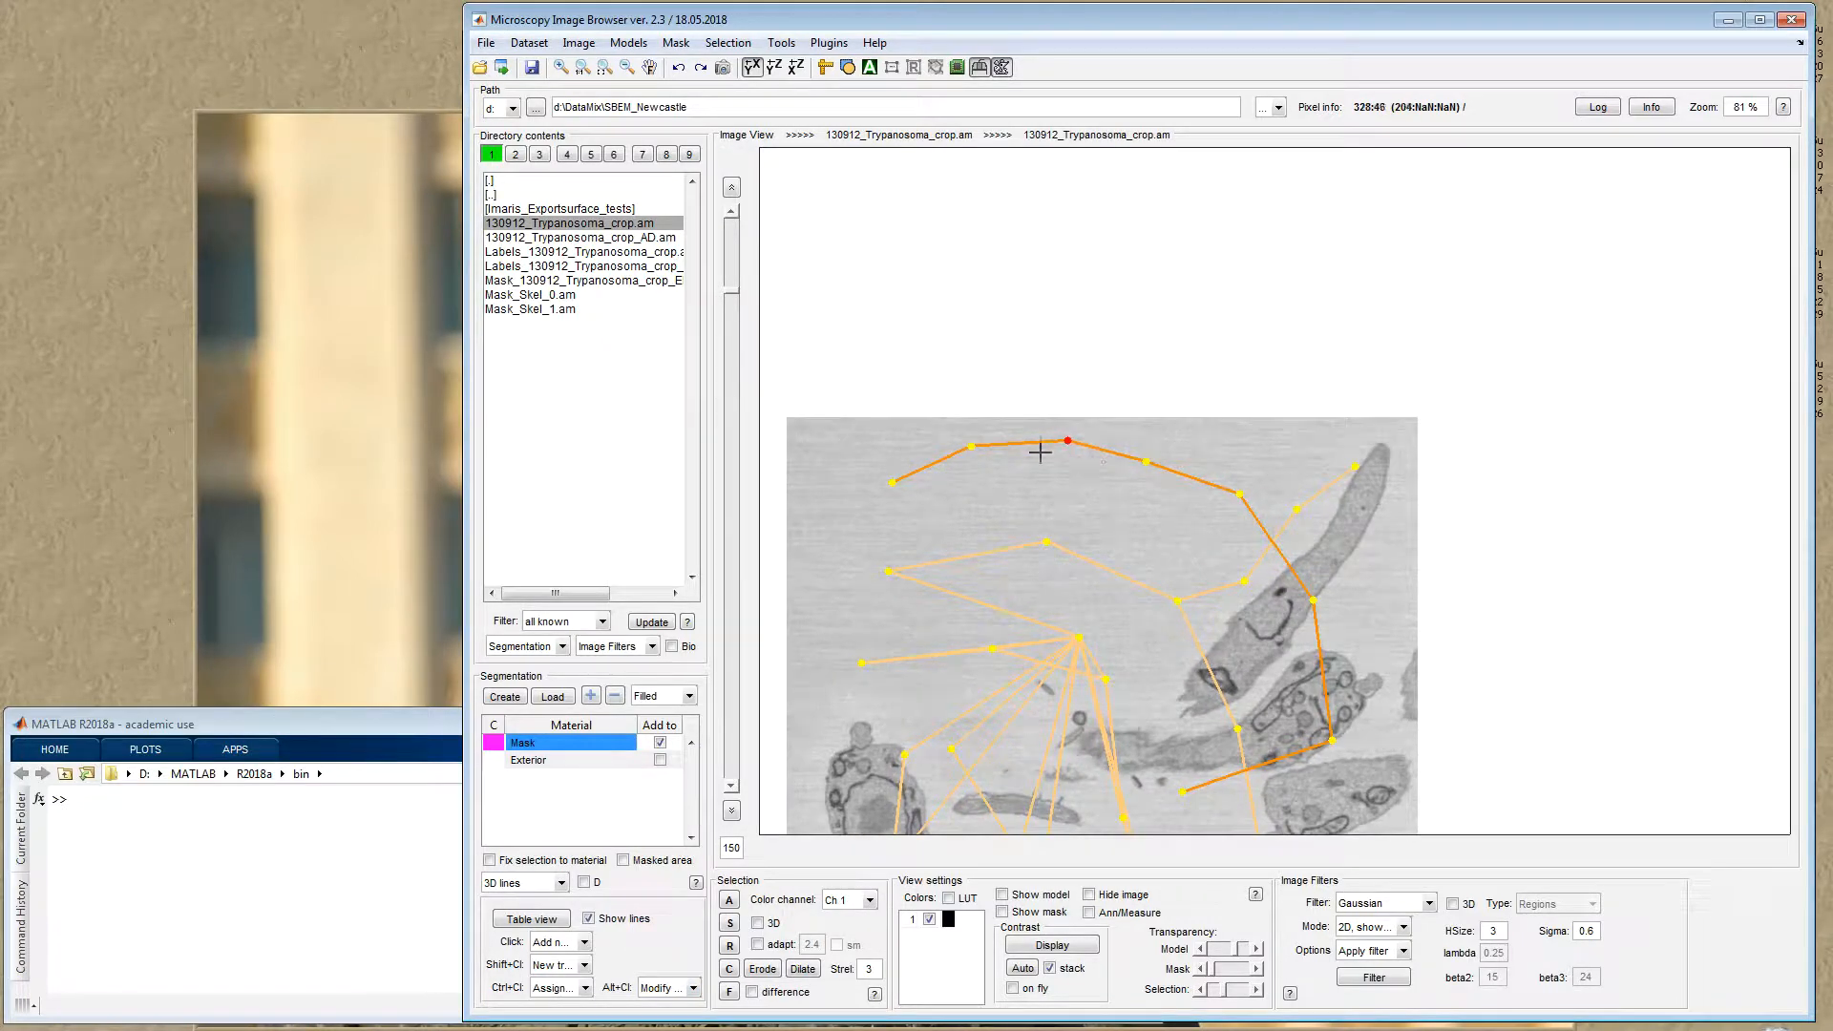
drag(1056, 469, 1030, 473)
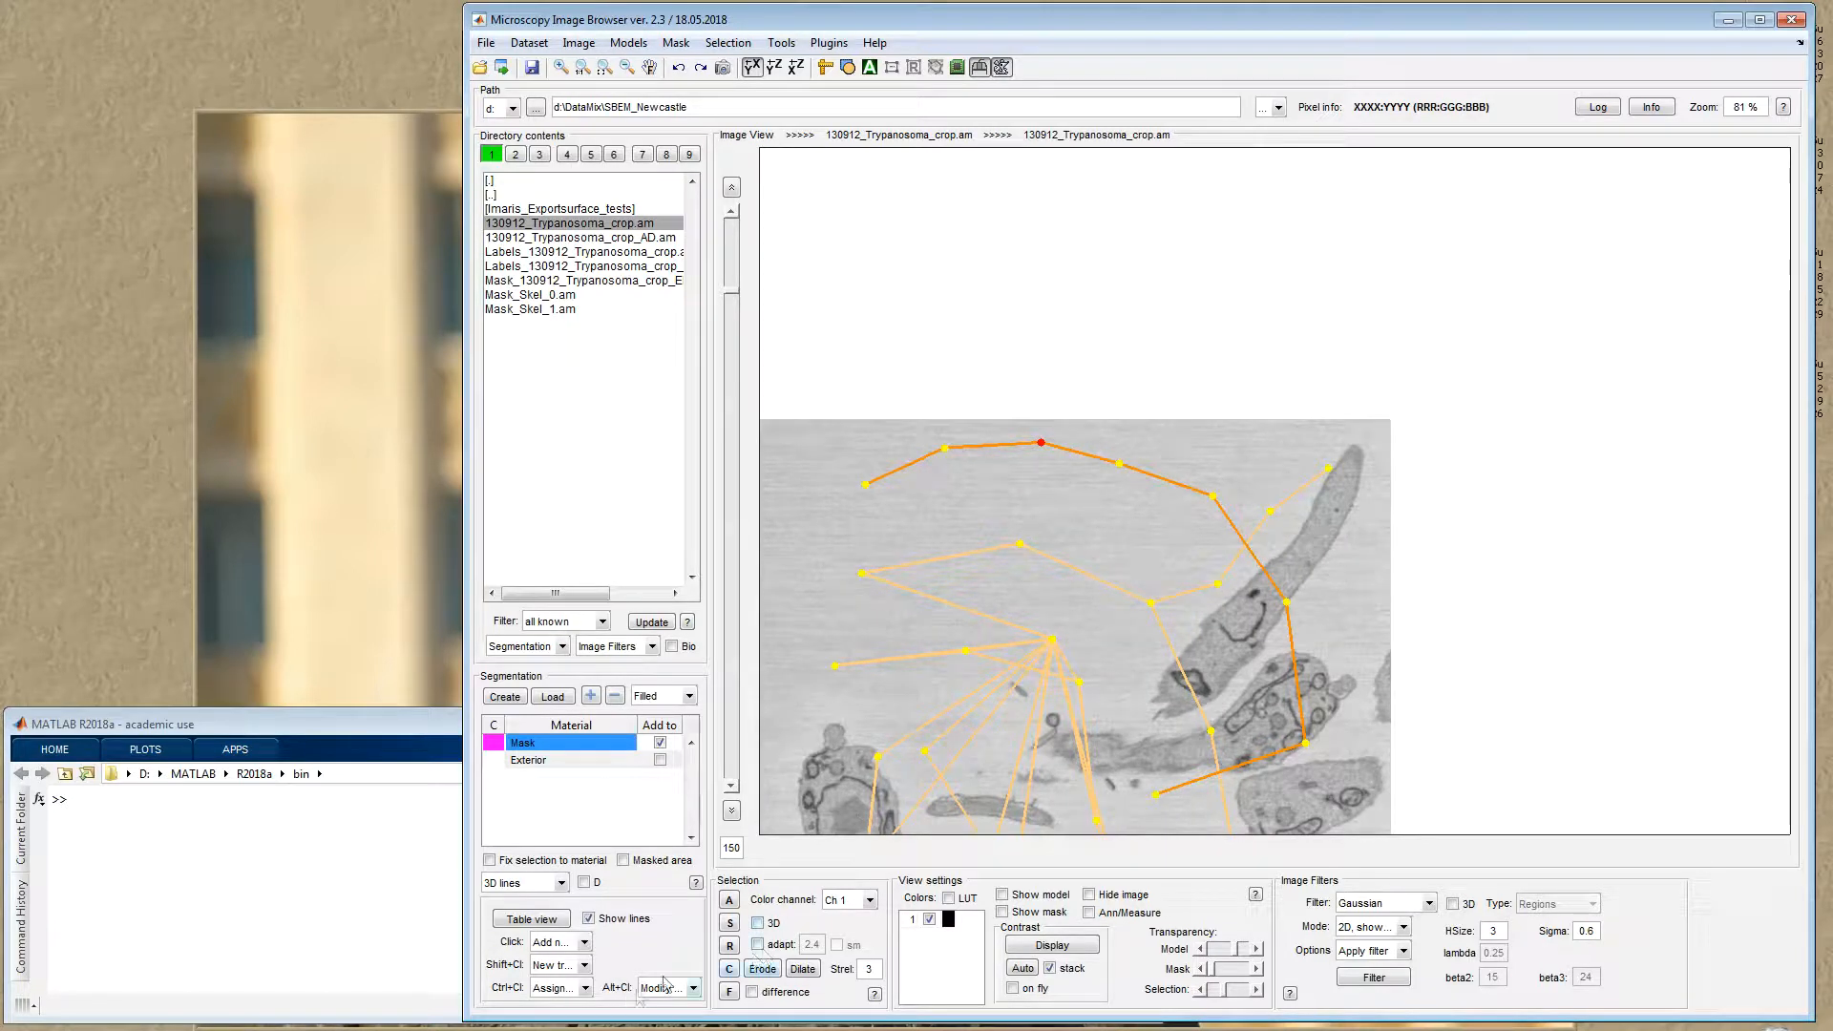
drag(1075, 480, 1086, 489)
alt+click(1026, 501)
alt+click(1098, 516)
alt+click(1166, 524)
alt+click(1232, 475)
alt+click(1166, 451)
alt+click(1035, 458)
alt+click(918, 494)
alt+click(971, 540)
alt+click(1067, 530)
alt+click(1207, 553)
alt+click(1206, 520)
alt+click(1078, 458)
Step: Activate the hub node of the fan of links and reposition it at several places around the surrounding nodes
drag(1119, 651, 1097, 503)
ctrl+click(1092, 524)
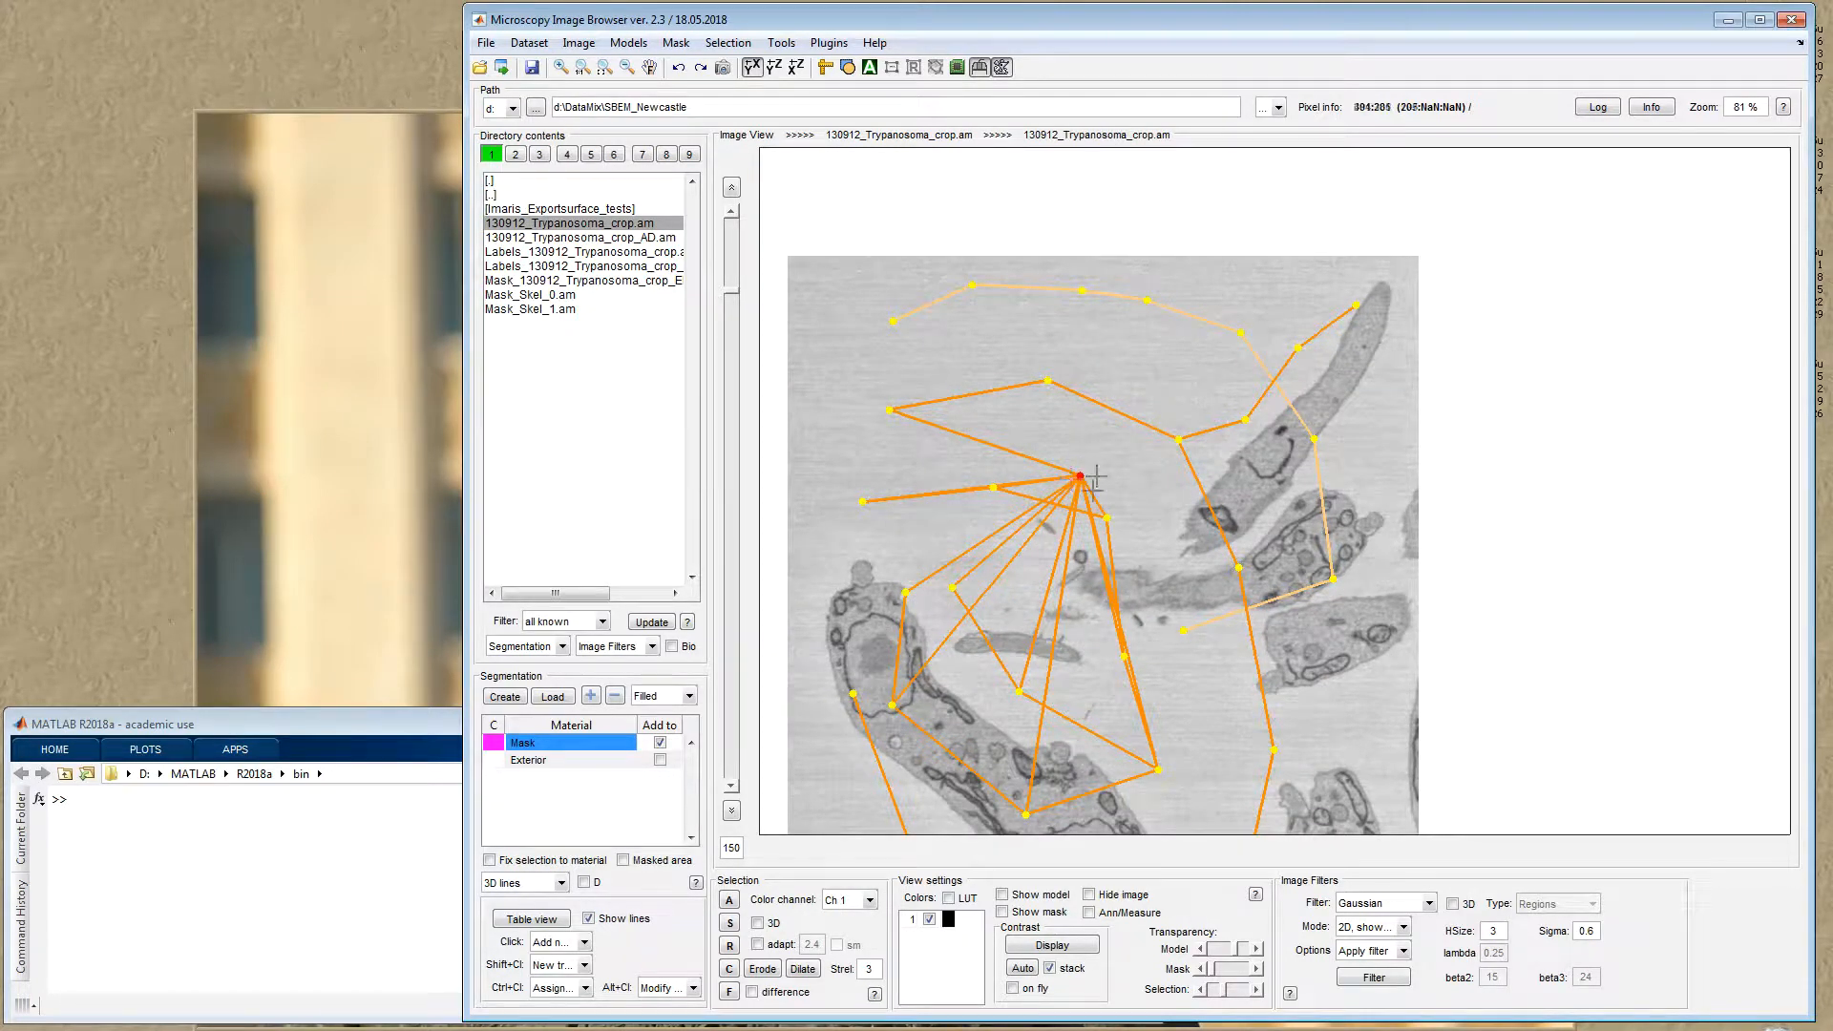
drag(1152, 467, 1140, 482)
alt+click(1231, 475)
alt+click(1313, 432)
alt+click(1362, 536)
alt+click(1352, 678)
alt+click(1084, 735)
alt+click(847, 553)
alt+click(849, 411)
alt+click(1053, 397)
Step: Move the hub node to slice 135 and browse the stack to follow its links across slices, returning to slice 150
scroll(1106, 500, down, 15)
scroll(1093, 547, up, 15)
scroll(1124, 596, down, 8)
scroll(1123, 595, down, 8)
scroll(1124, 595, up, 7)
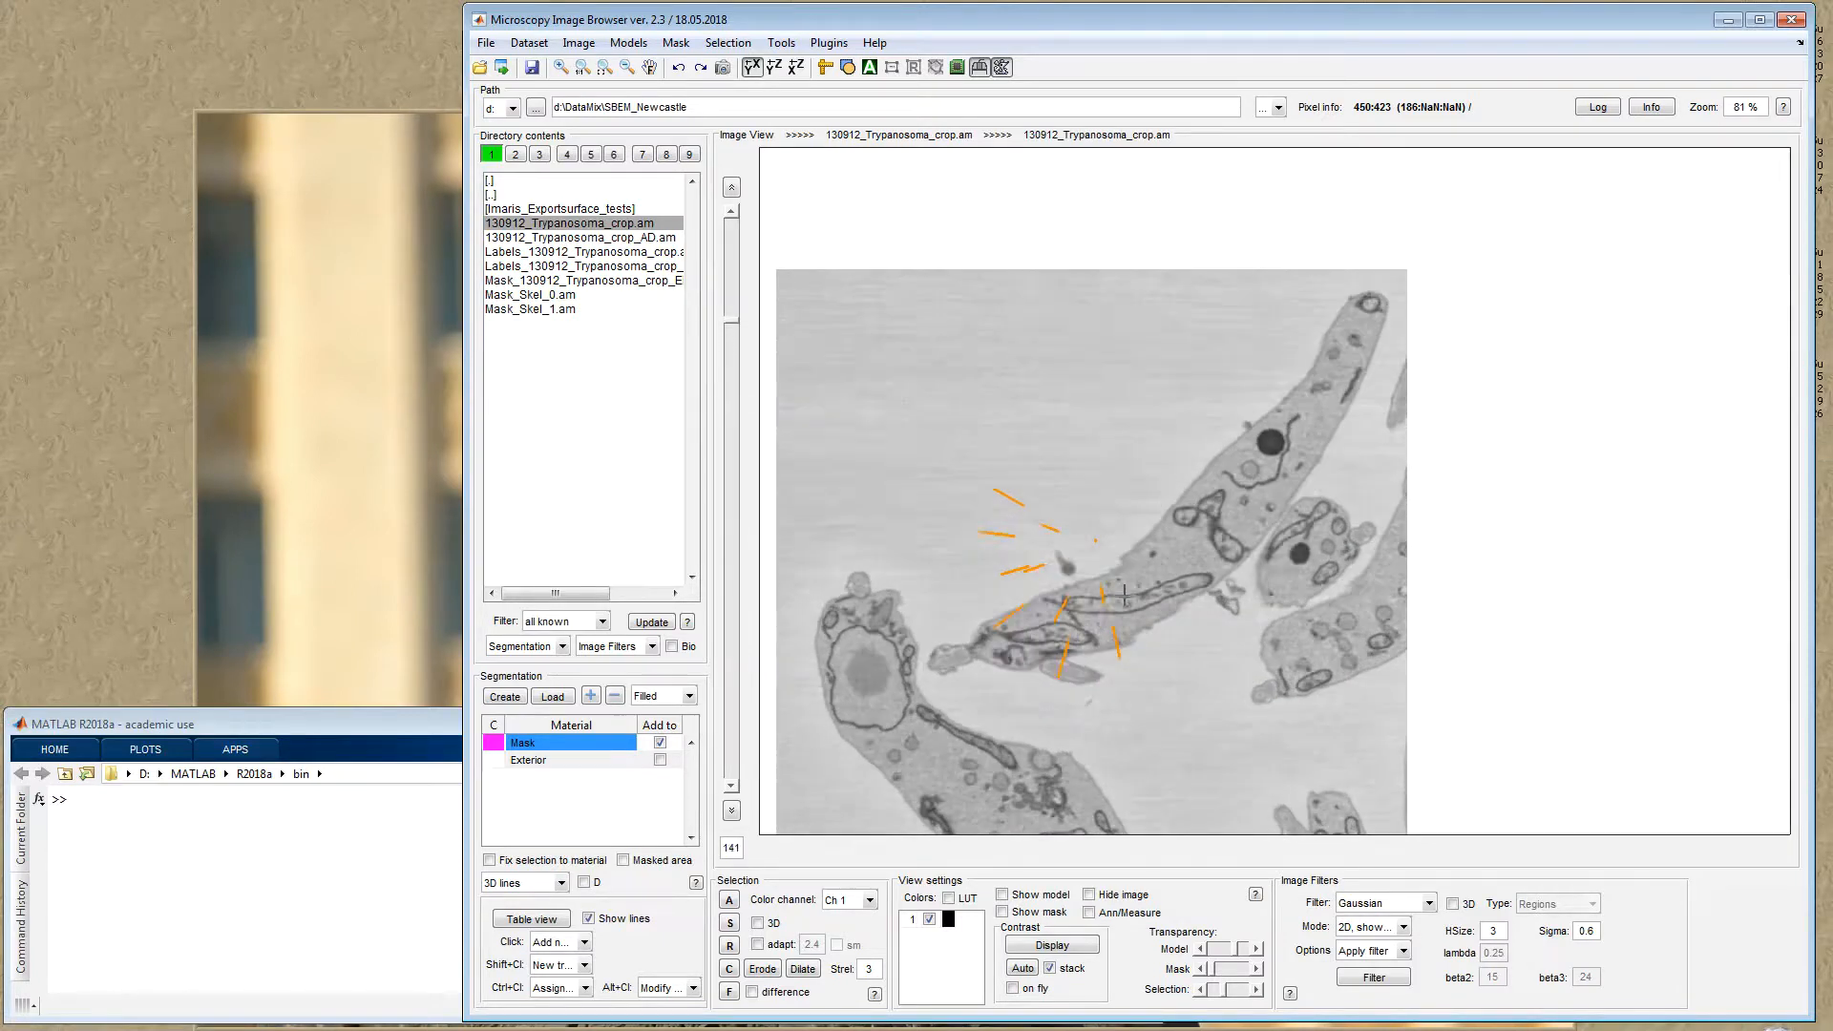
scroll(1124, 596, up, 10)
scroll(1123, 596, down, 1)
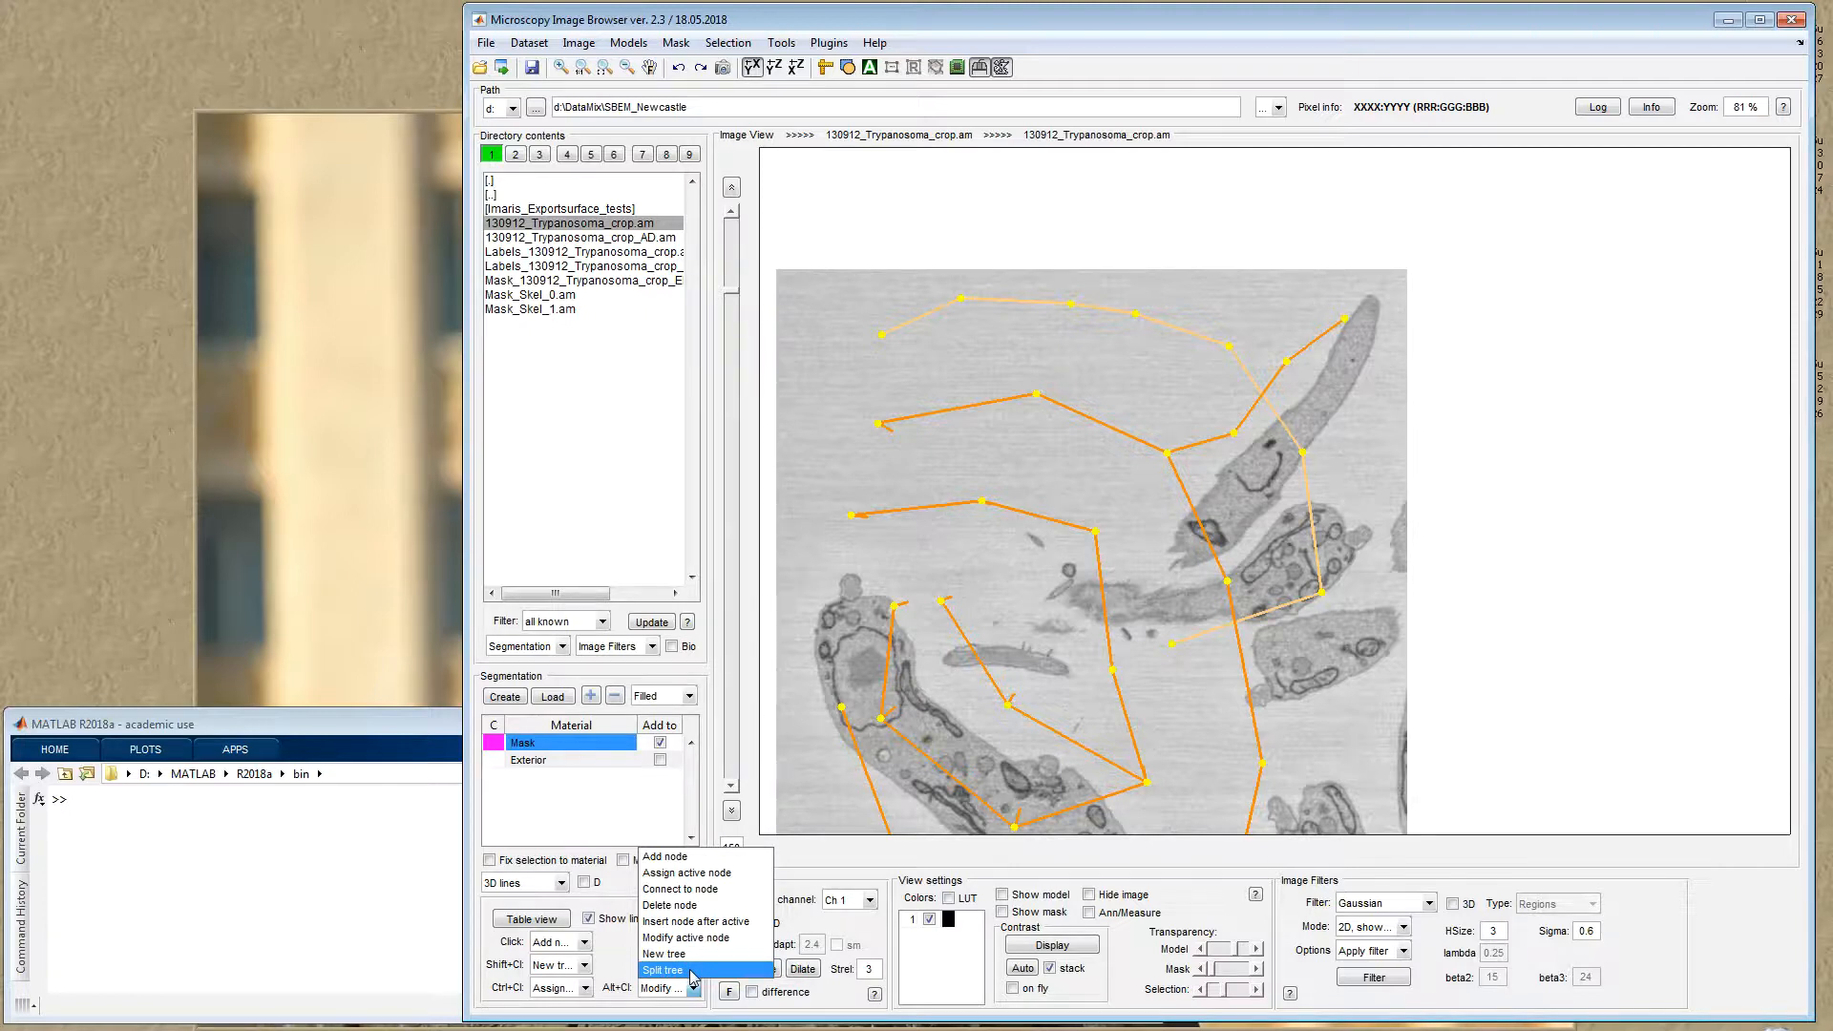
Step: Set the Alt+click action to Split tree and activate the topmost line's fourth node
click(693, 970)
drag(1114, 426, 1158, 459)
ctrl+click(1157, 459)
drag(1211, 543, 1116, 511)
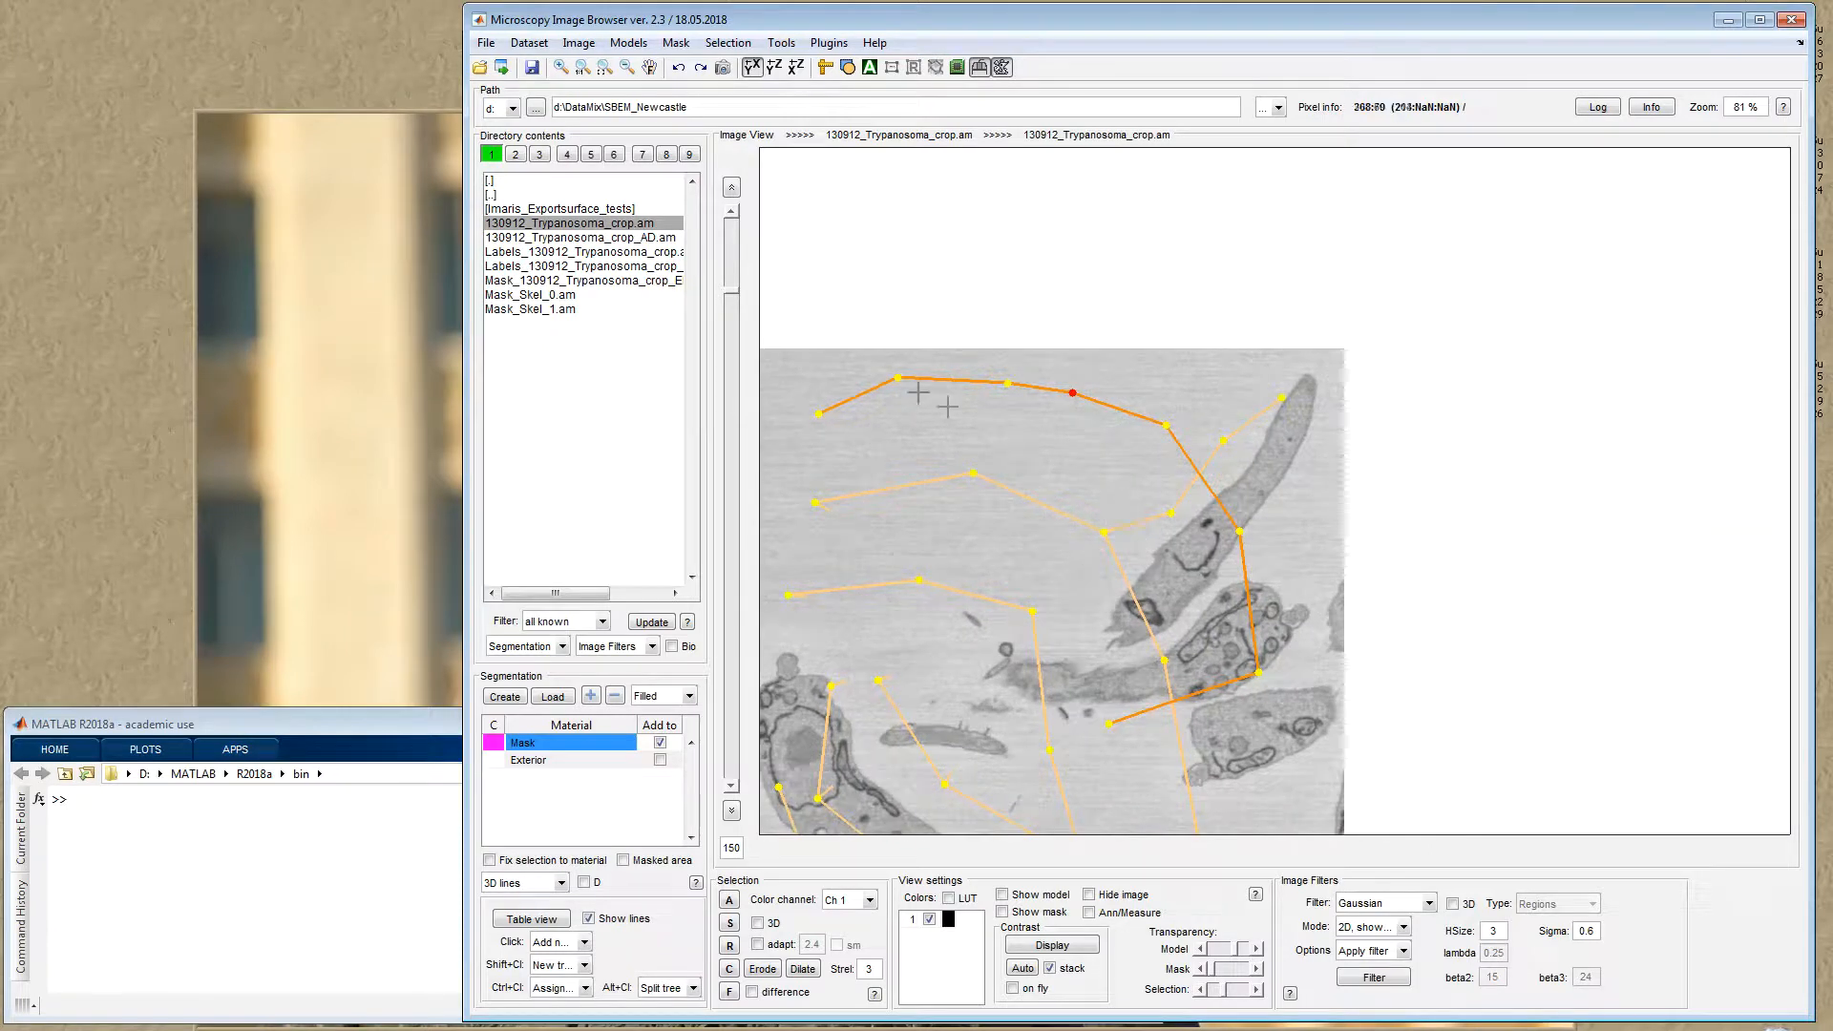
Step: Split the topmost line at its fourth node, then undo the split
drag(1057, 414, 1074, 433)
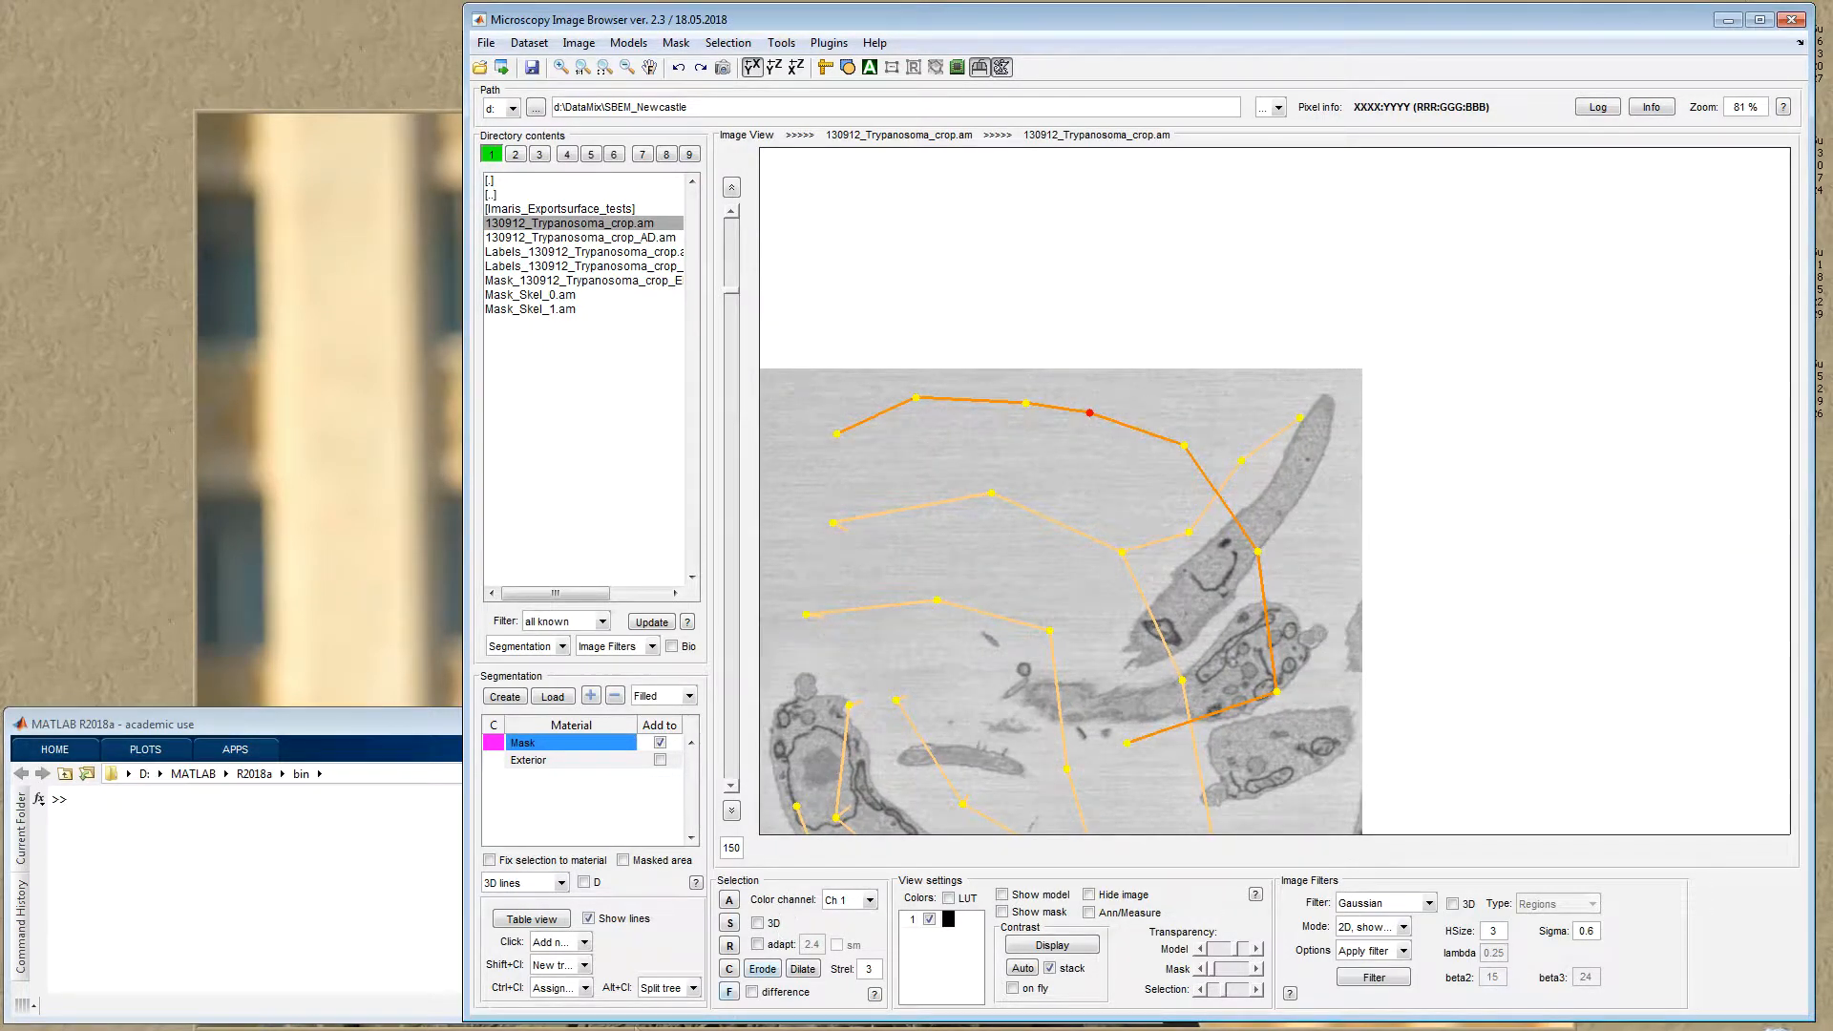
drag(1082, 433, 1100, 461)
alt+click(1099, 461)
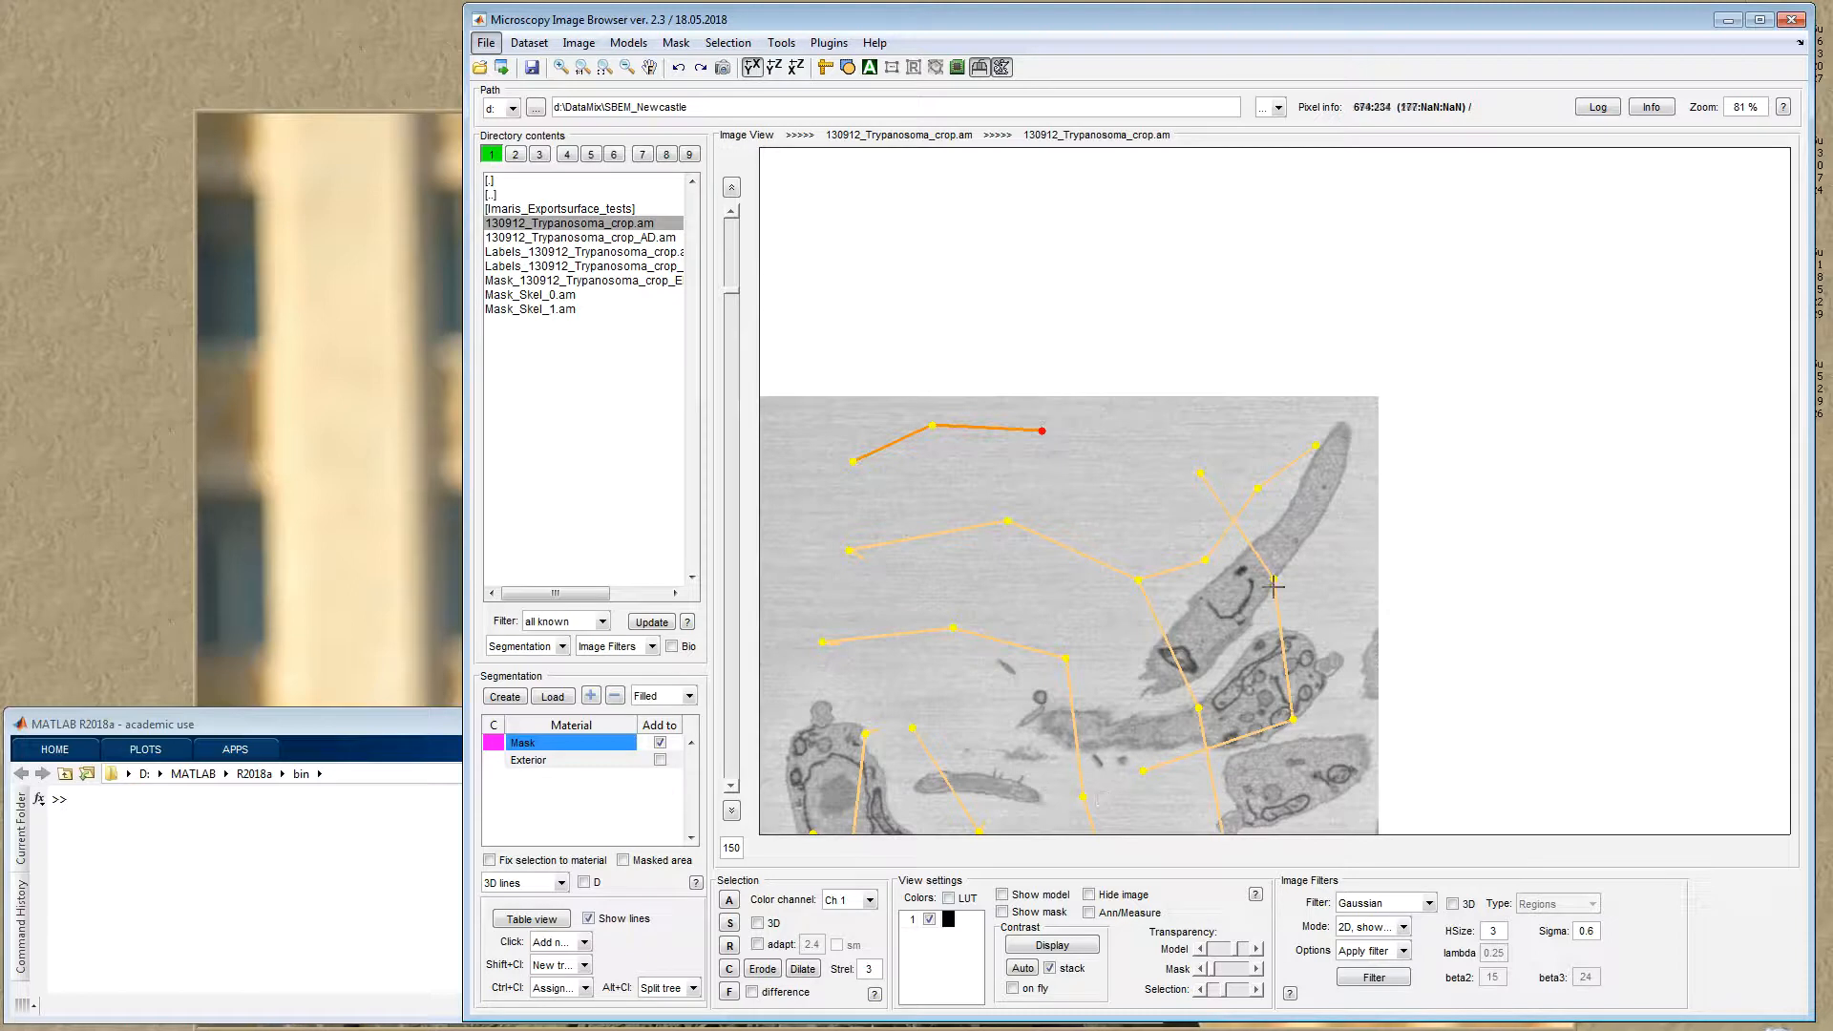
drag(1172, 592, 1242, 487)
key(ctrl+z)
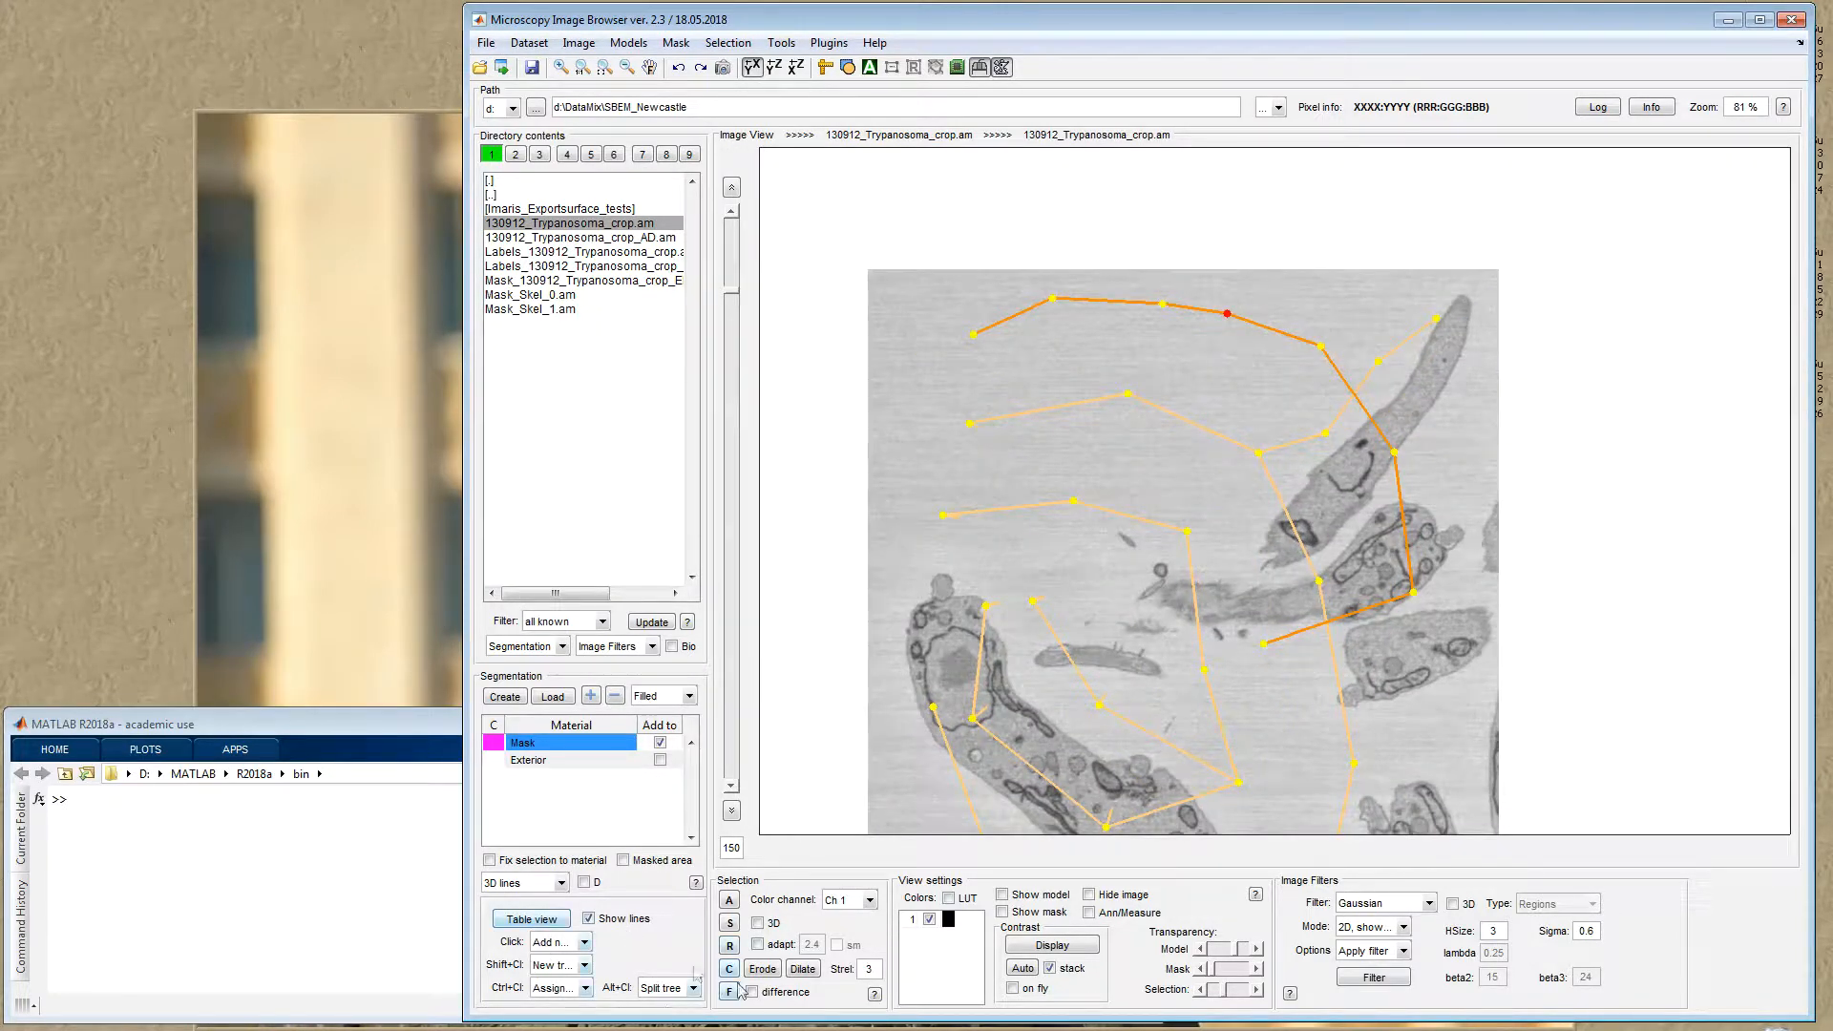
Step: Open the table view of the 3D lines and switch between Tree_00001 and Tree_00003, ending on Tree_00001
drag(1019, 621, 1037, 589)
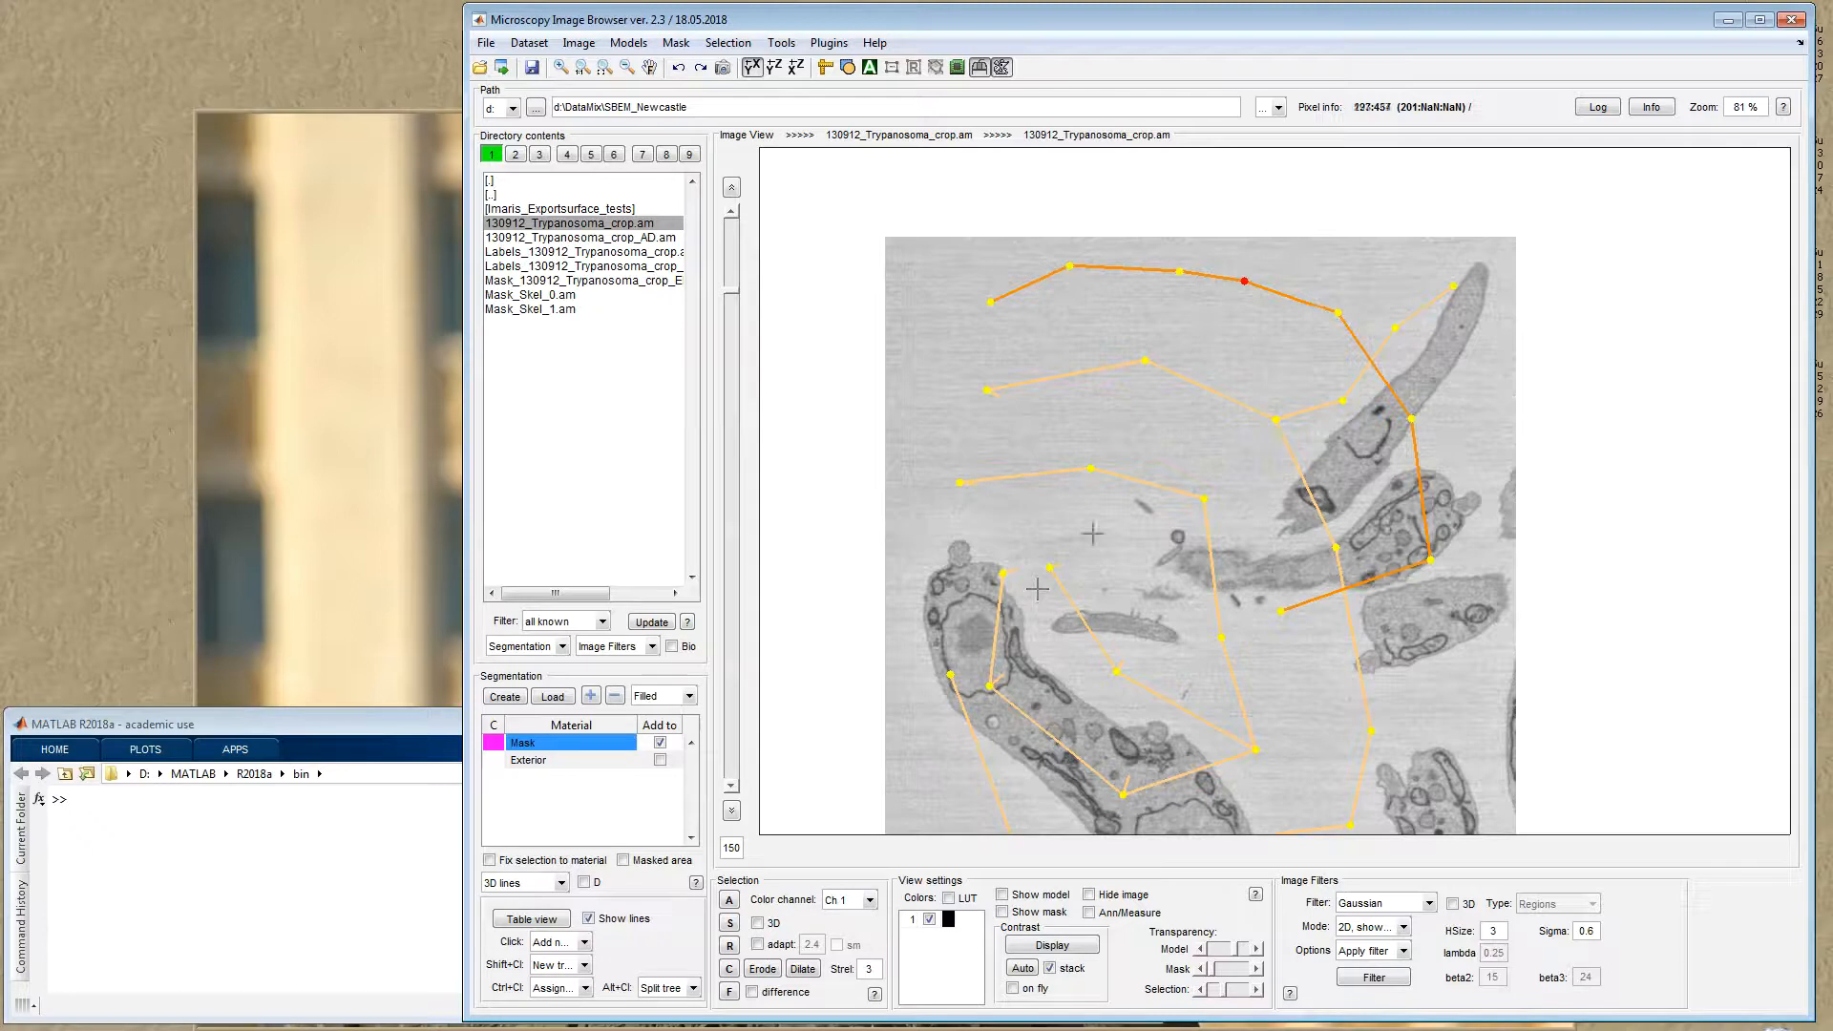
drag(1139, 643, 1141, 601)
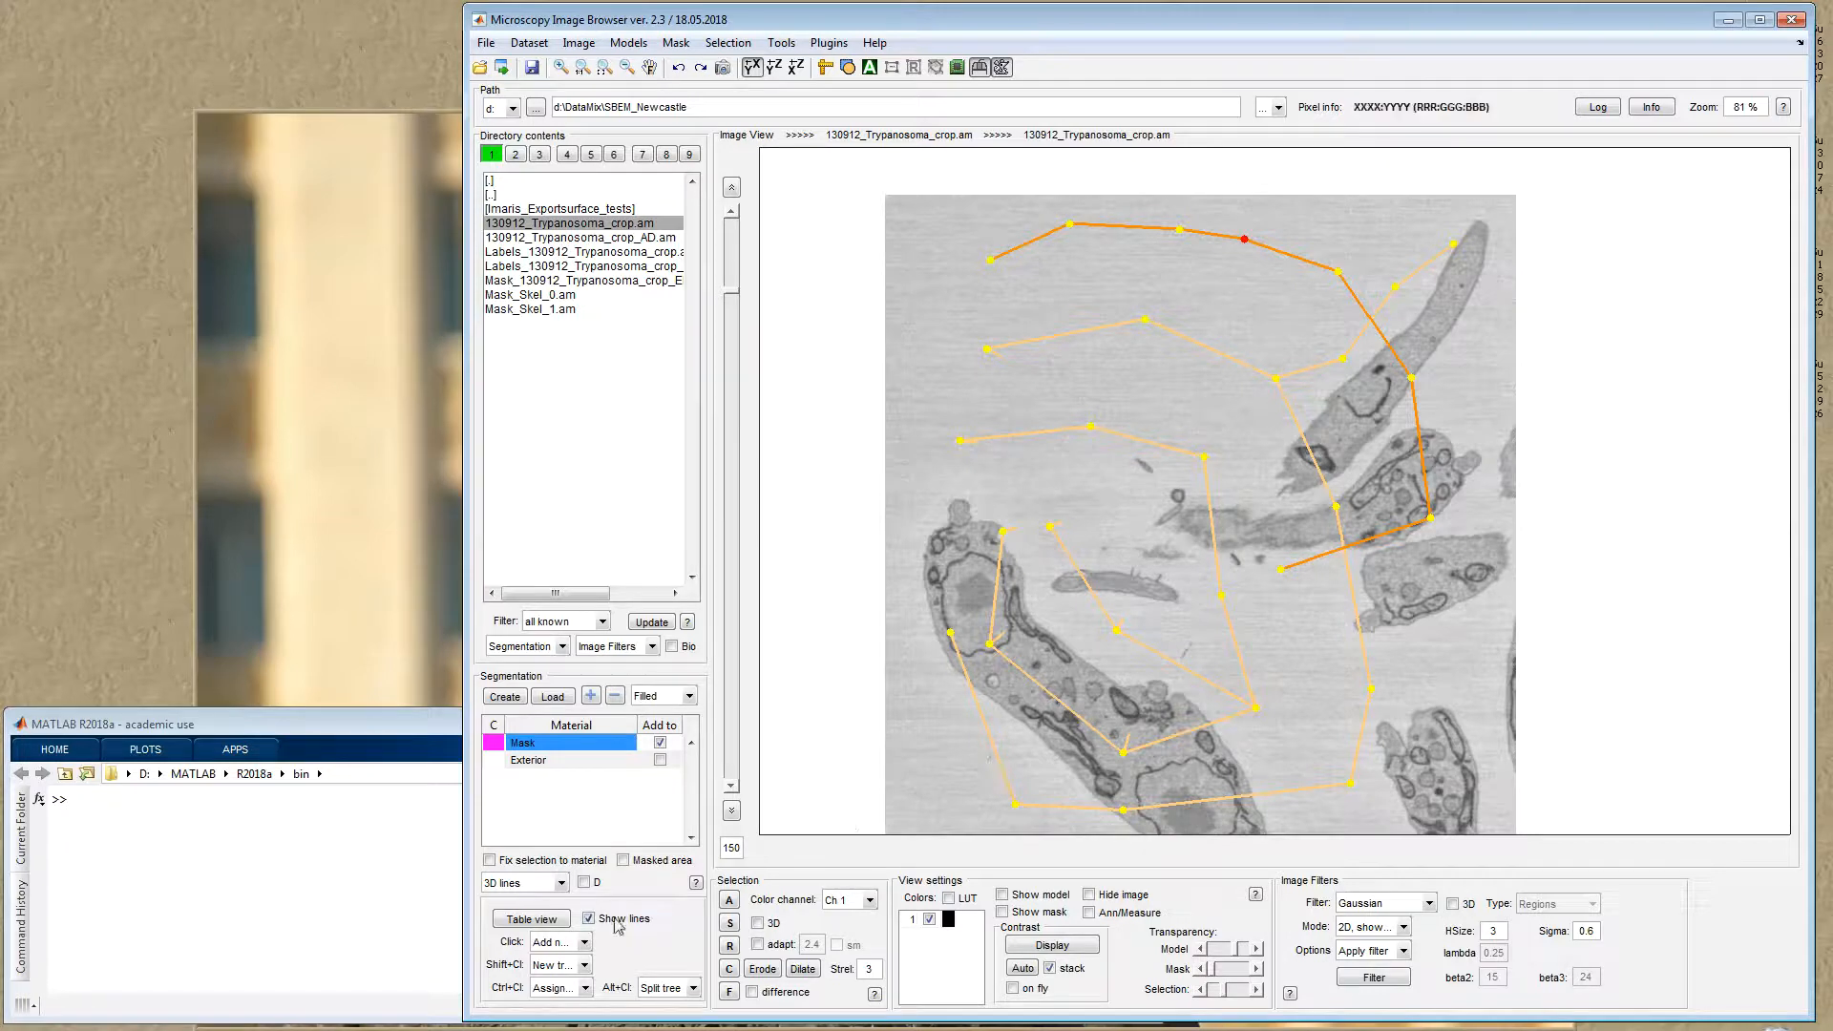
click(532, 919)
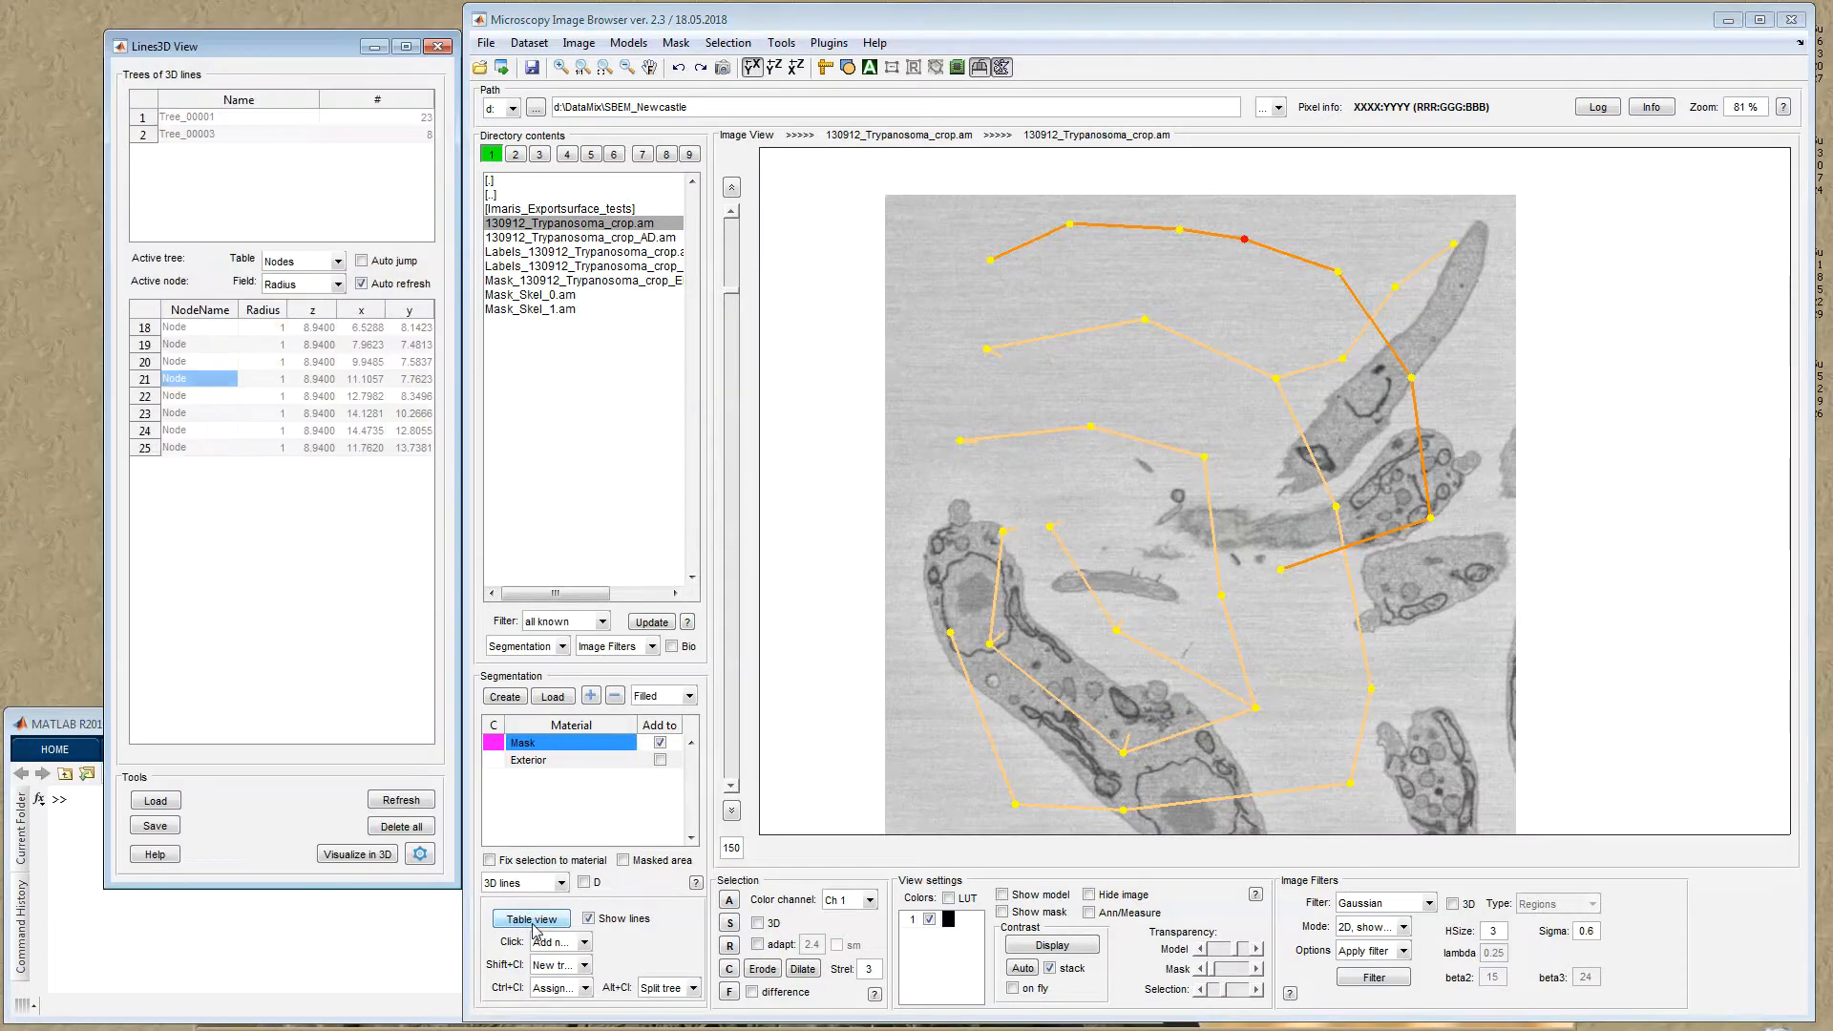
click(243, 116)
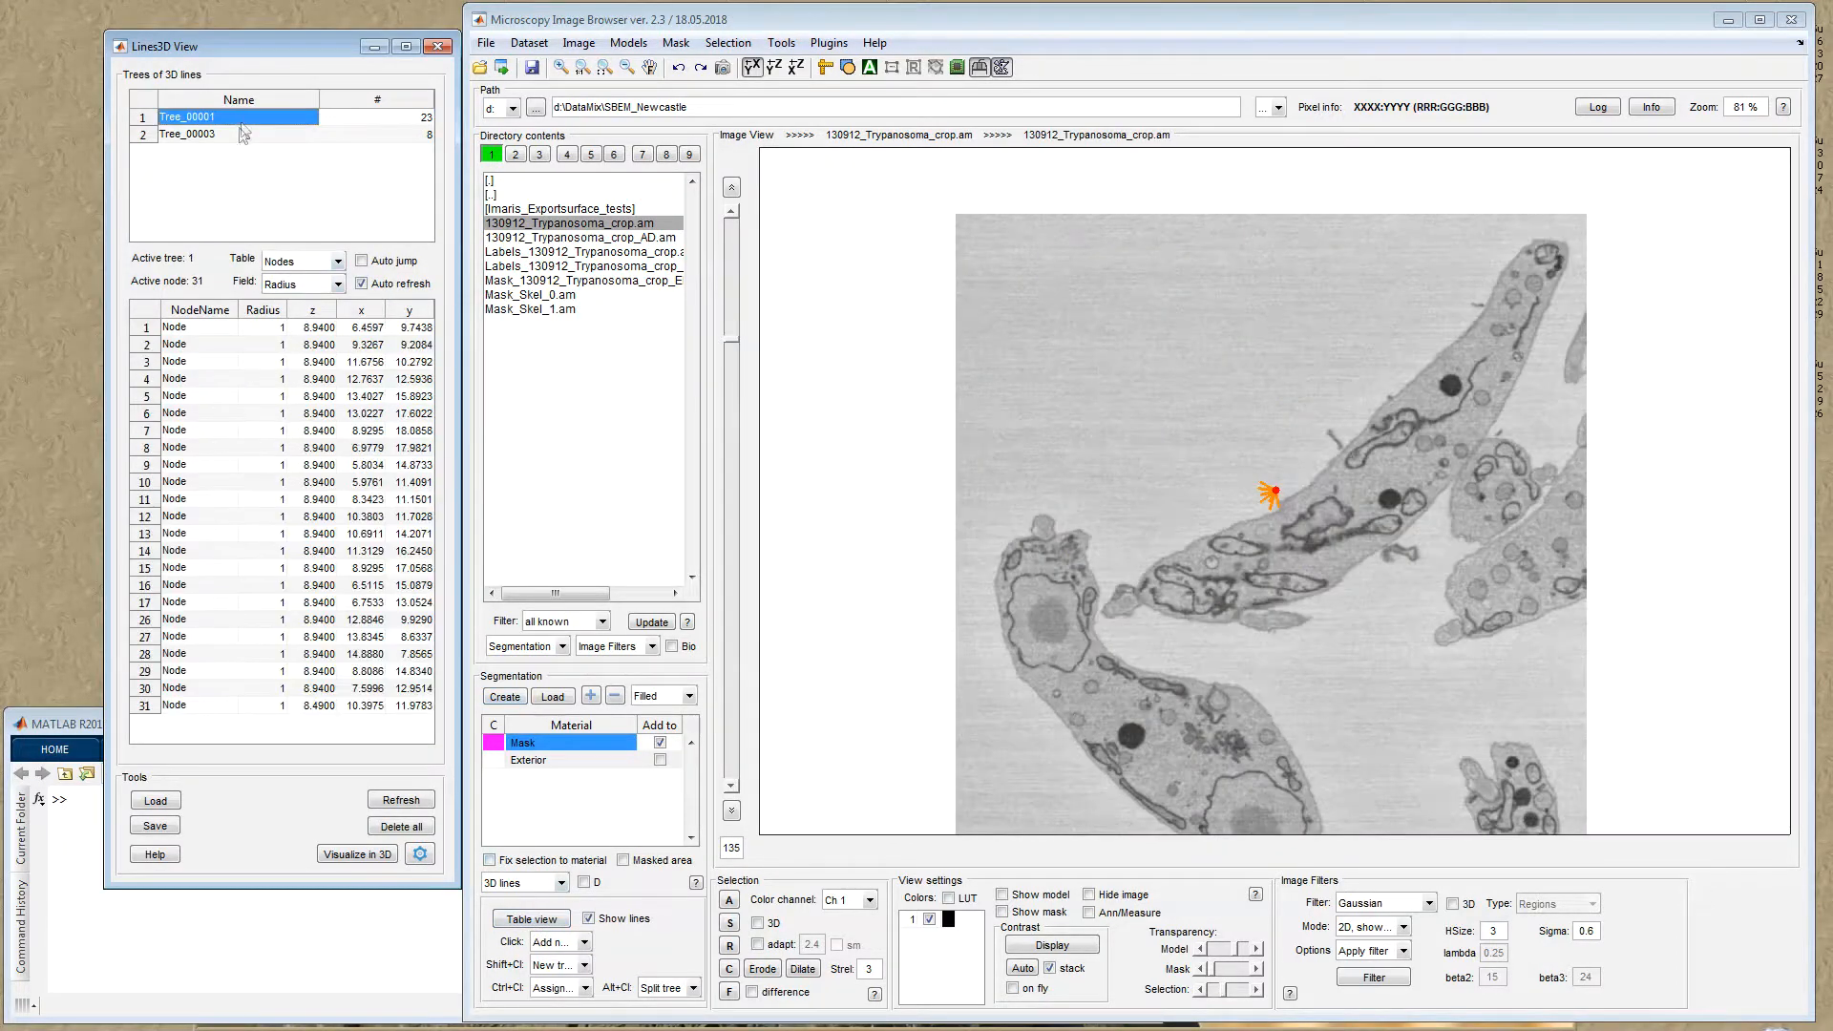
click(243, 133)
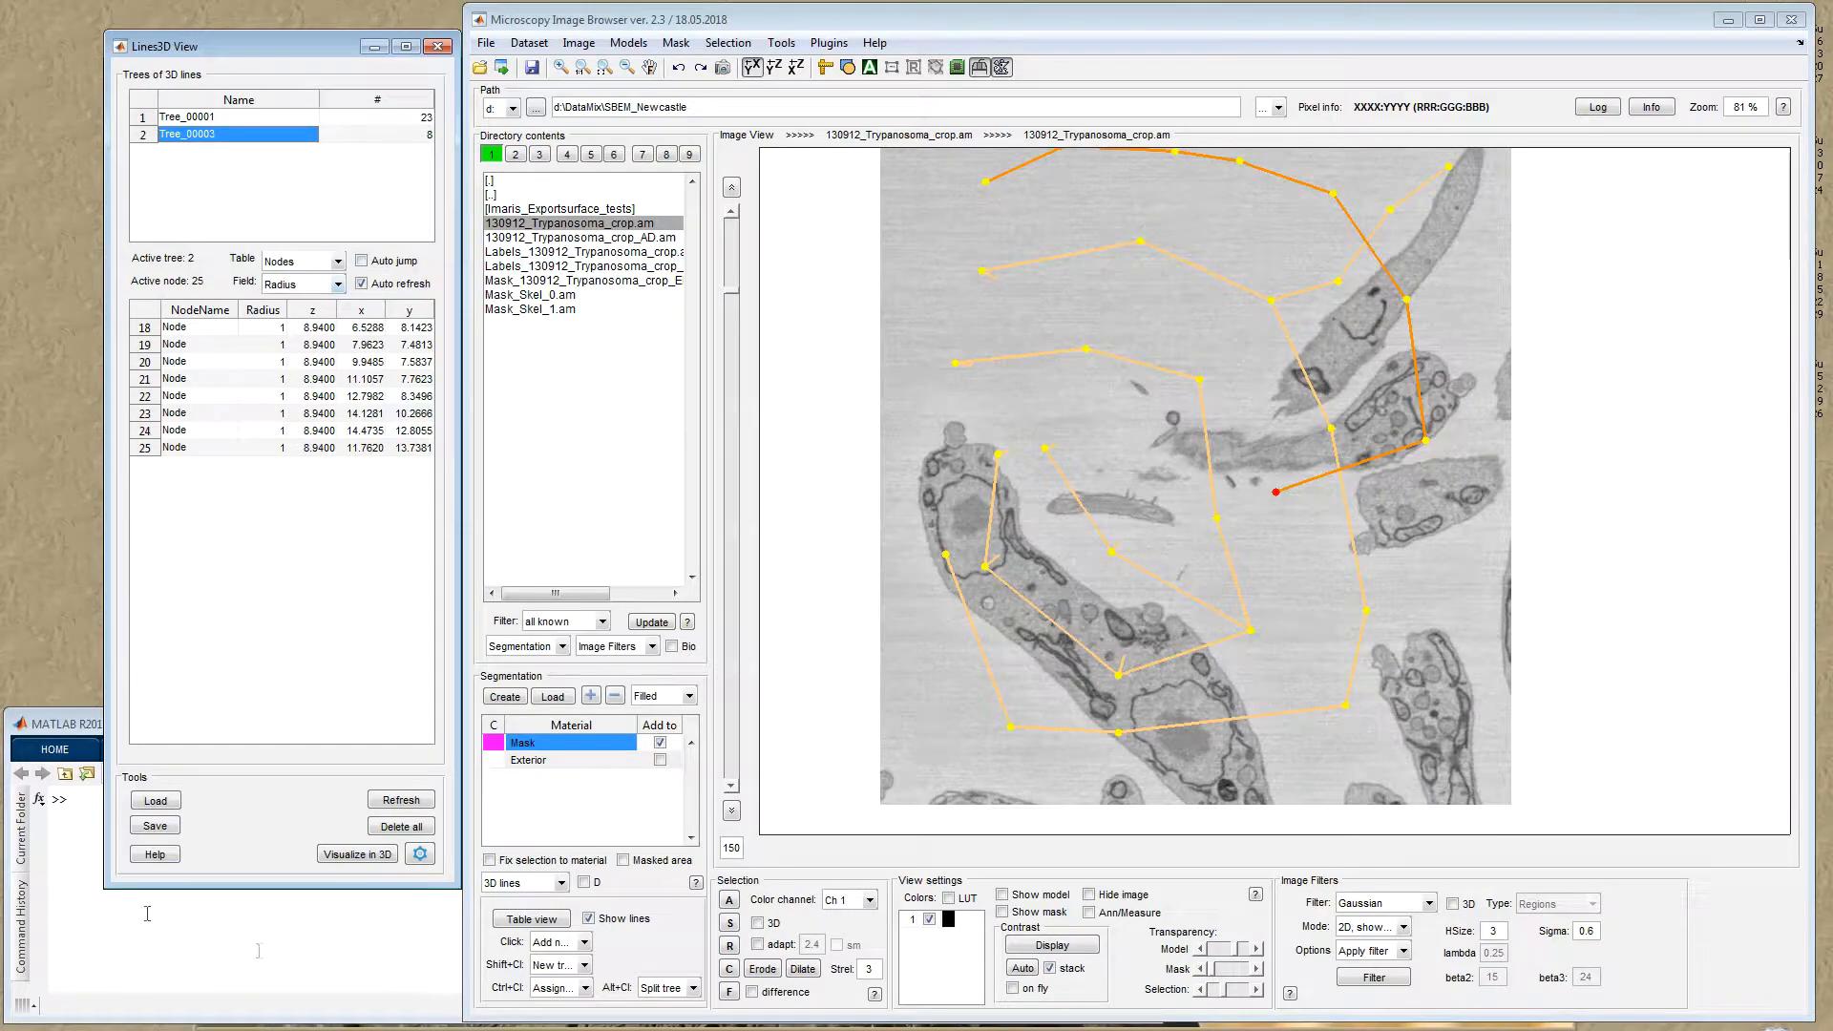
click(212, 117)
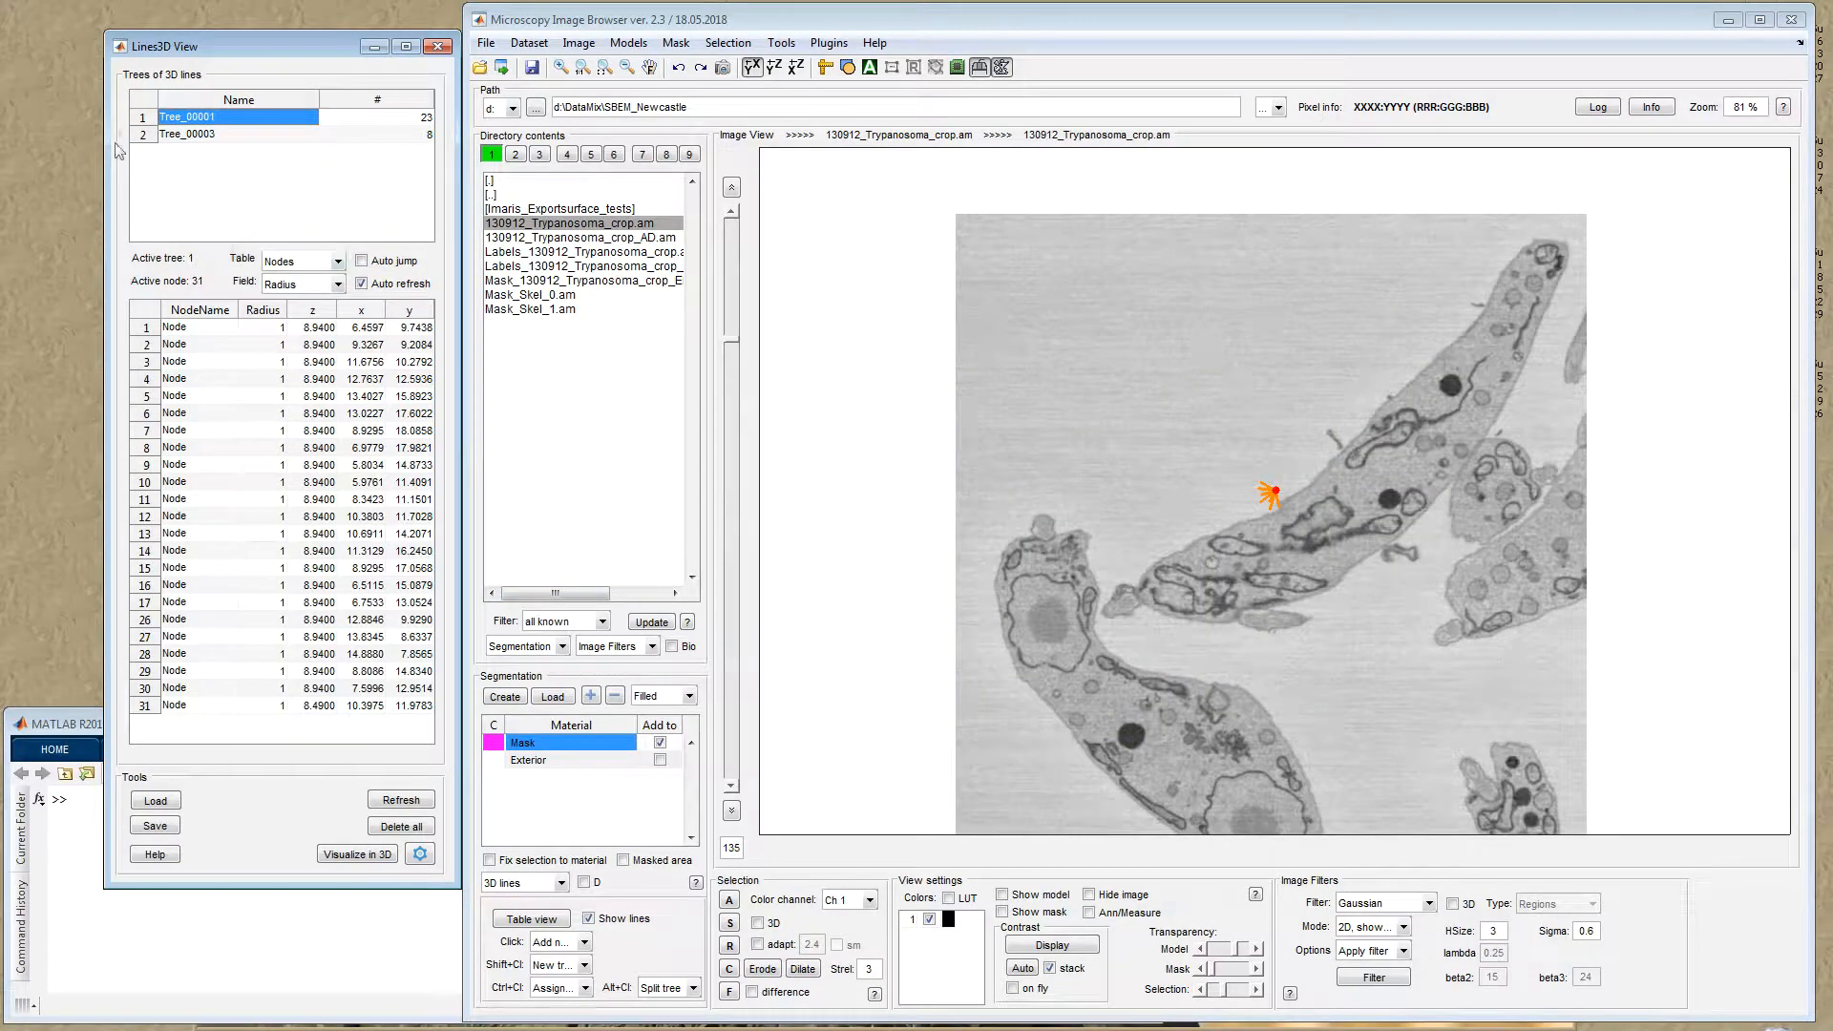
Step: Go to Tree_00003 on slice 150 and draw a new six-node tree along the image's lower edge, ending upward near its right side
click(182, 135)
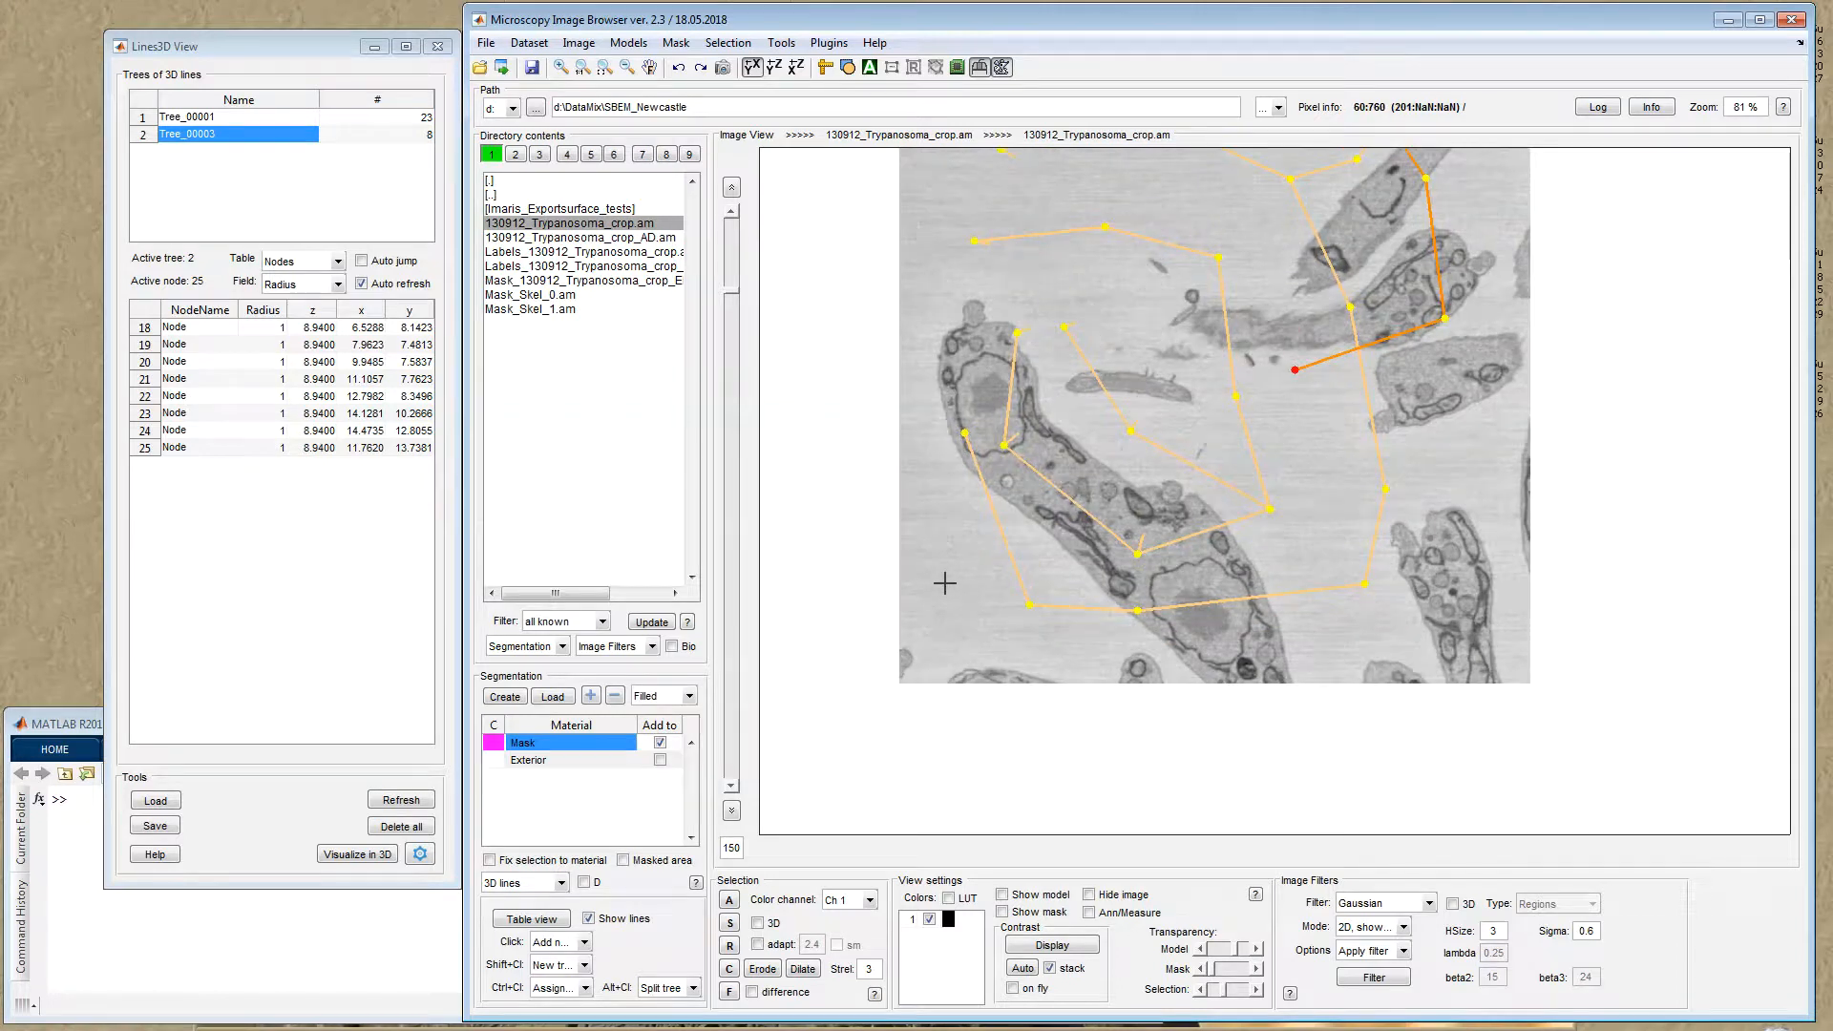
shift+click(945, 584)
click(1027, 647)
click(1227, 655)
click(1380, 663)
click(1430, 653)
click(1450, 463)
drag(1231, 449, 1241, 586)
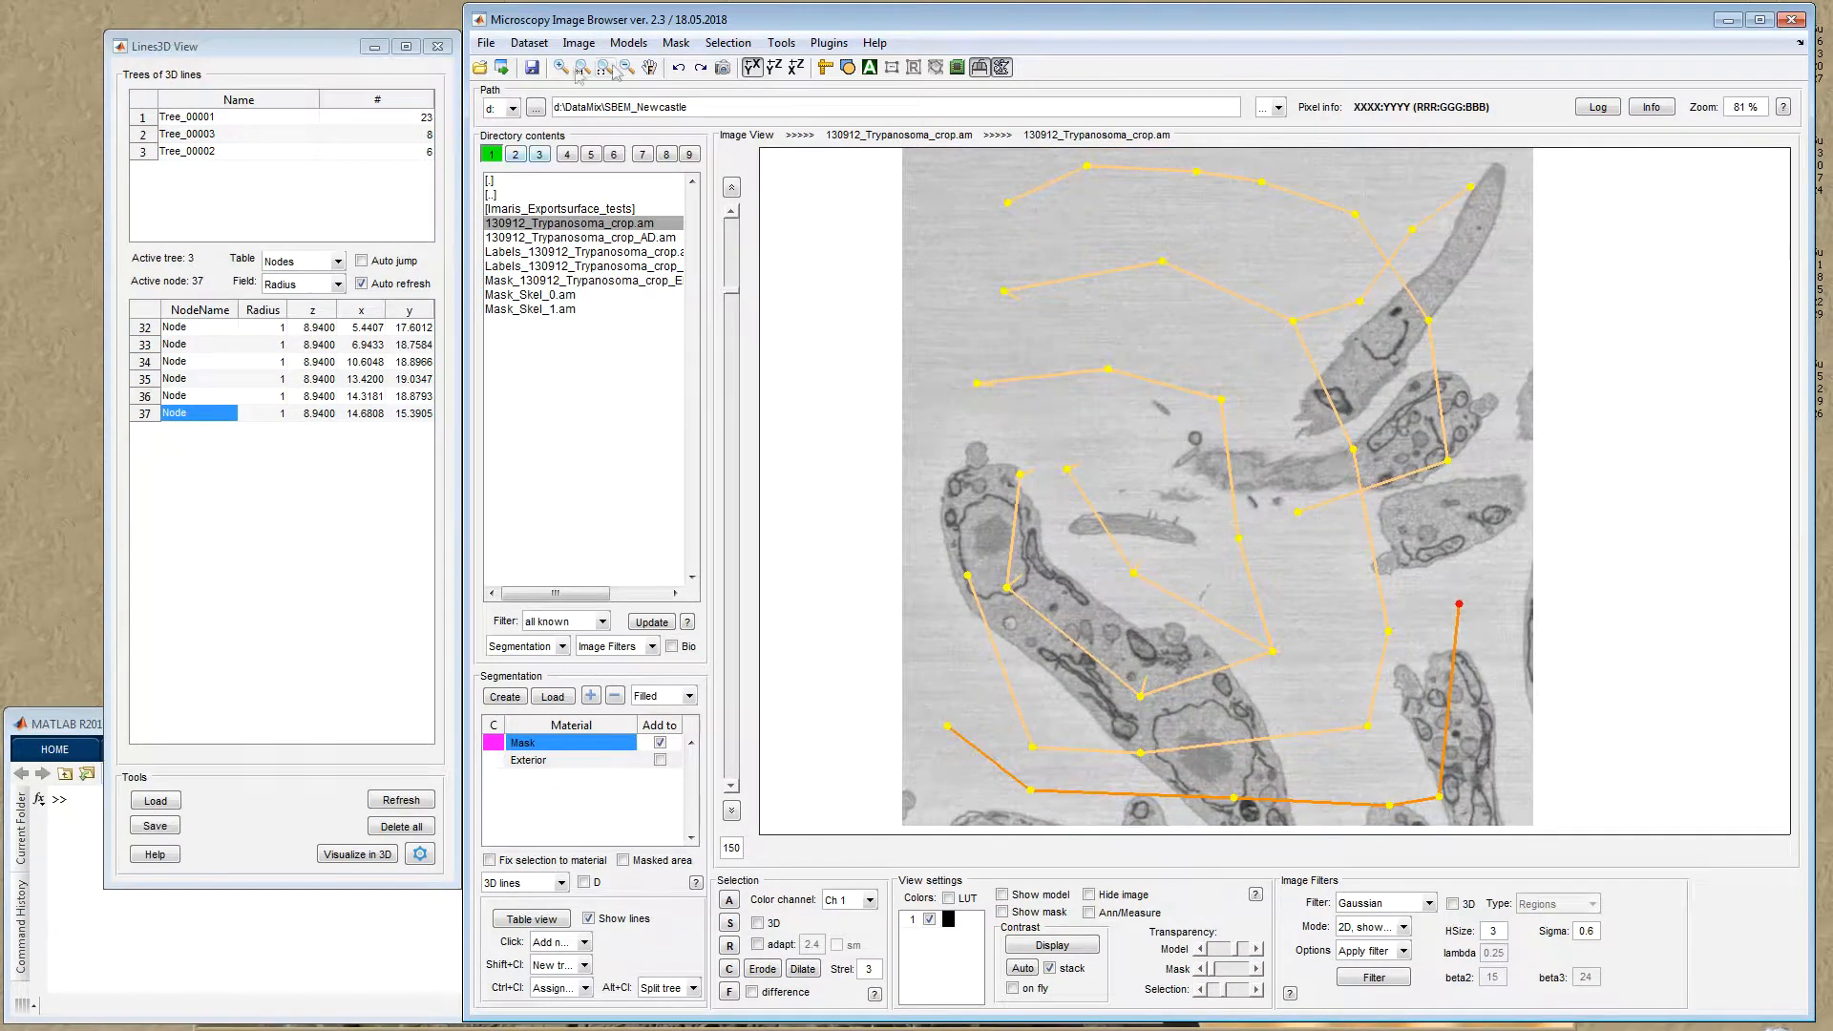
Step: Switch through Tree_00001, Tree_00003 and Tree_00002 in the table view and go through the node rows of Tree_00002
click(216, 122)
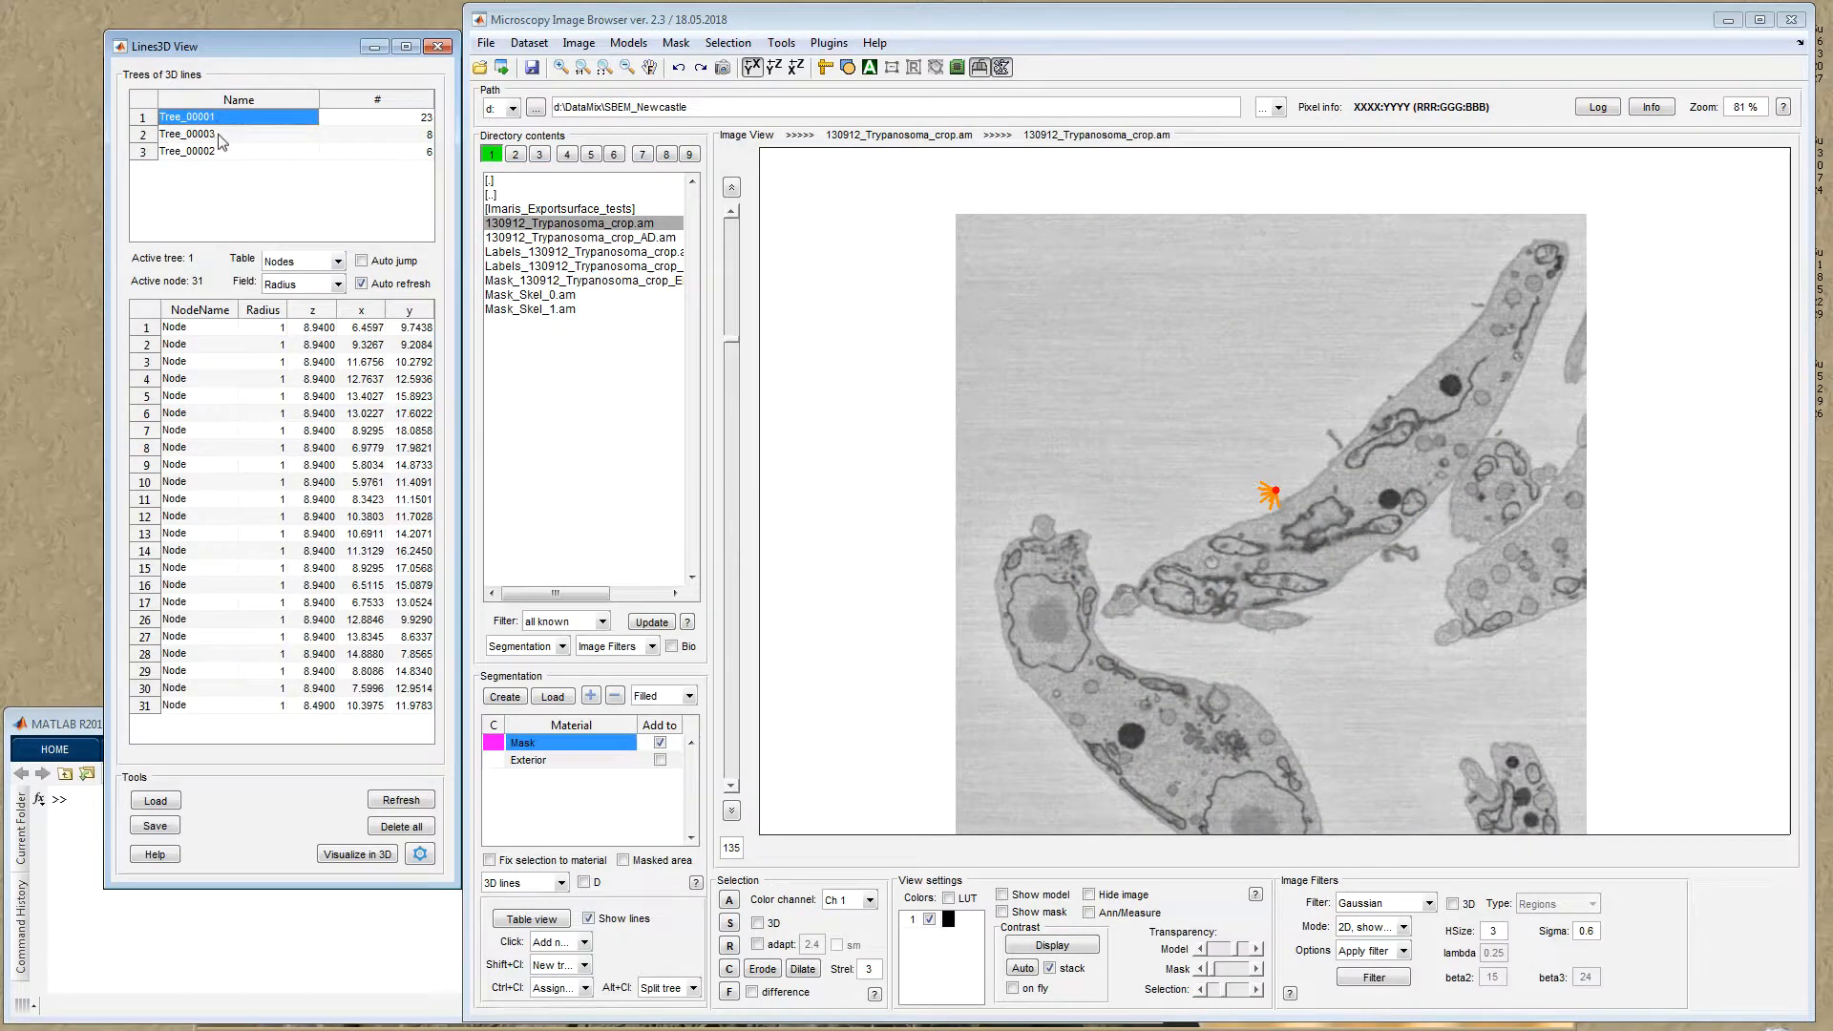
click(221, 139)
click(220, 151)
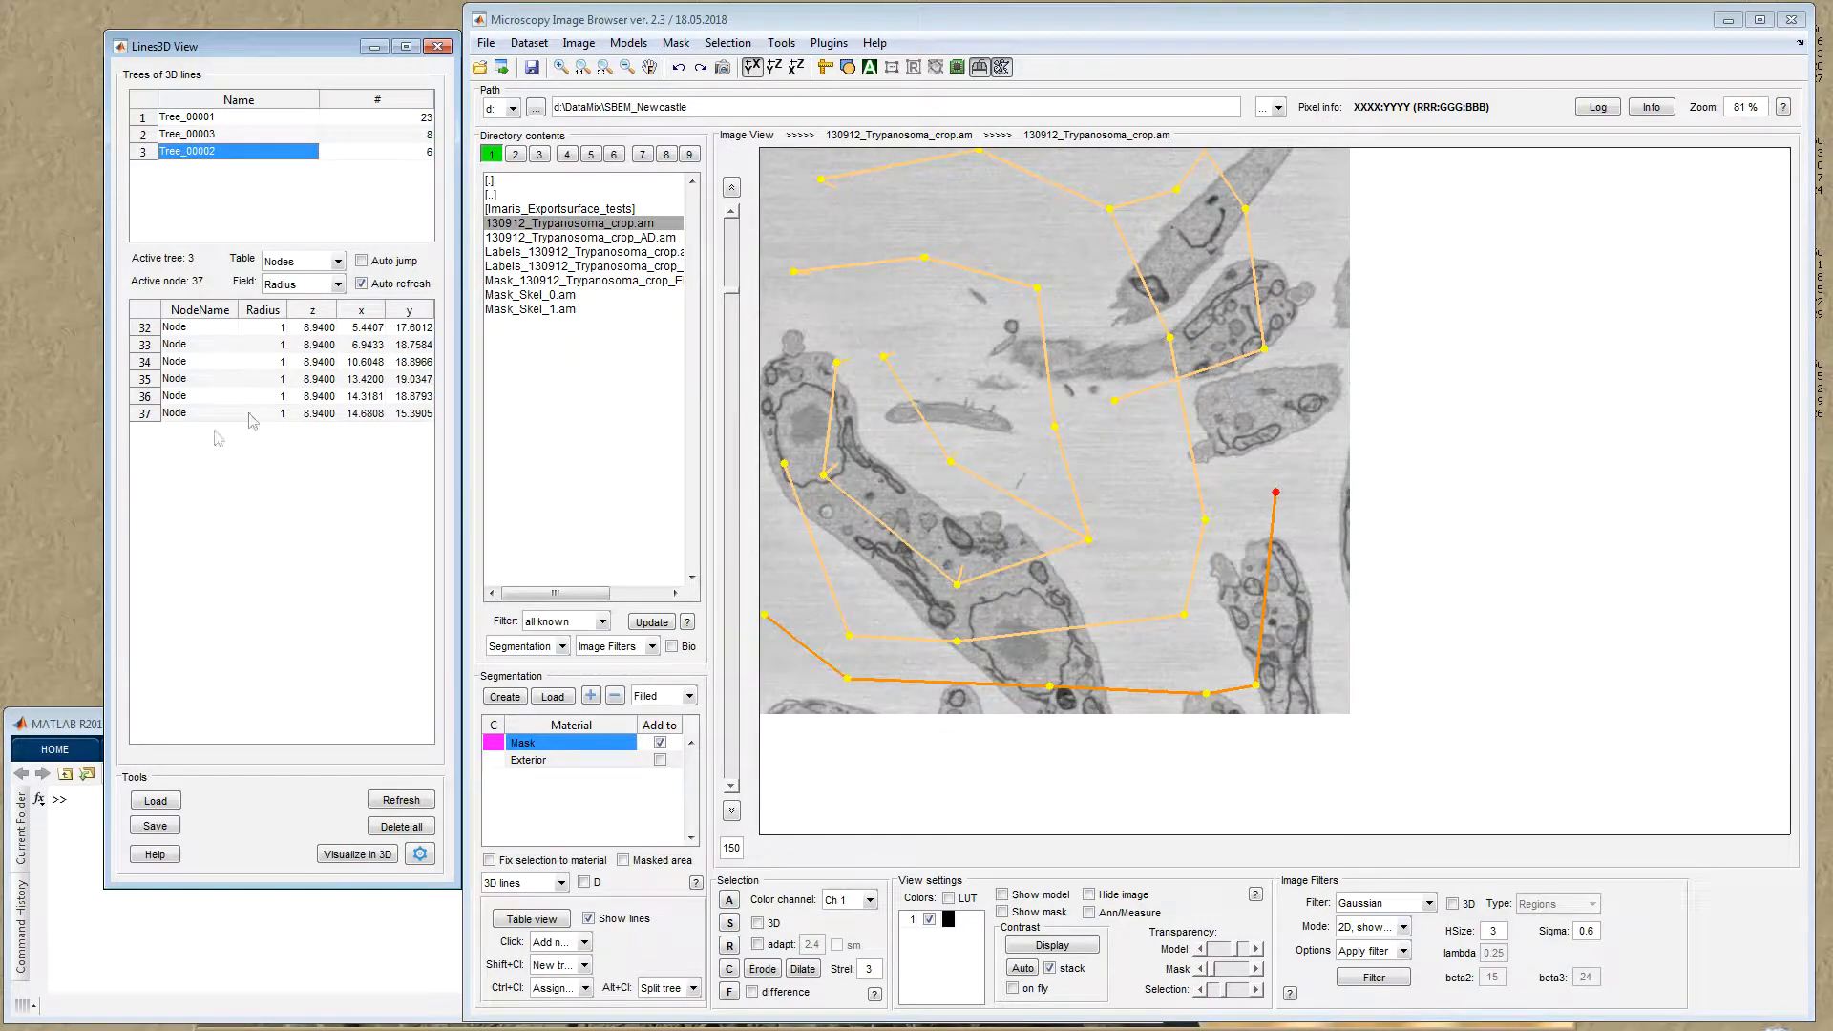
double_click(211, 345)
key(Down)
key(Down)
key(Down)
key(Down)
Step: Enable Auto jump, select nodes of Tree_00002 between 32 and 37 to follow them in the image, and disable Auto jump again
click(362, 260)
click(190, 328)
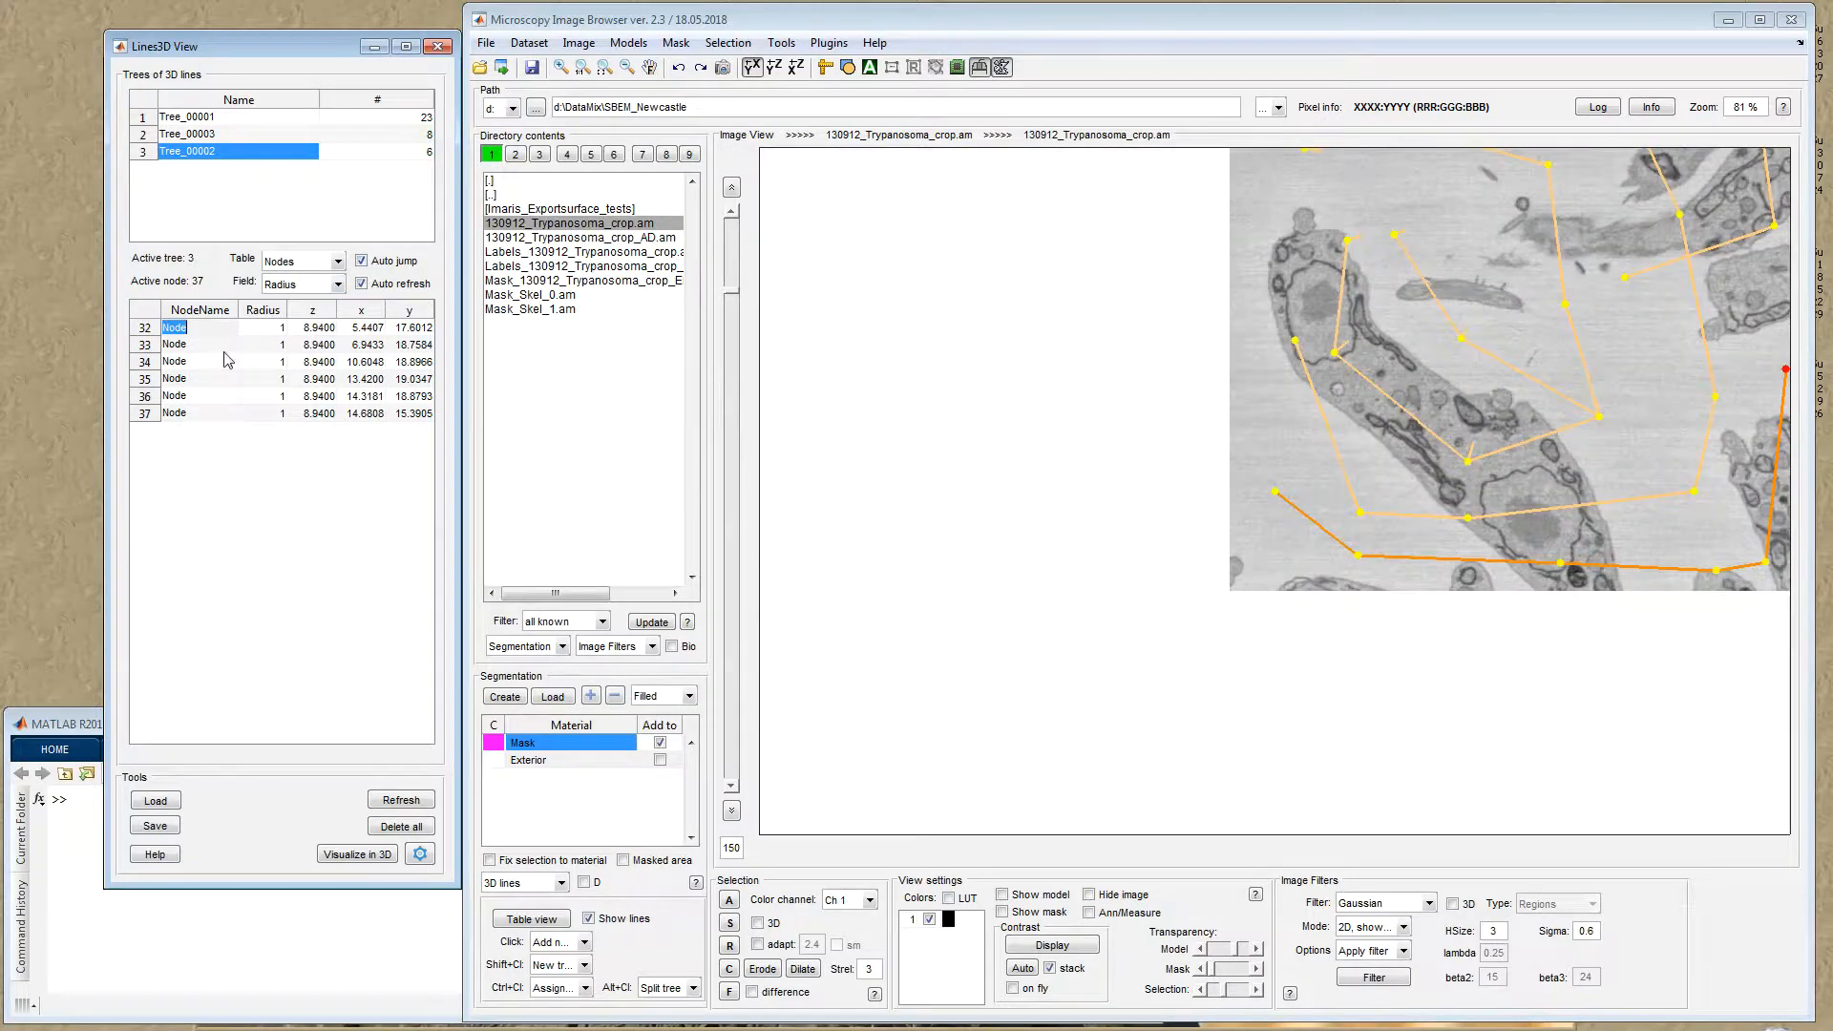
click(223, 362)
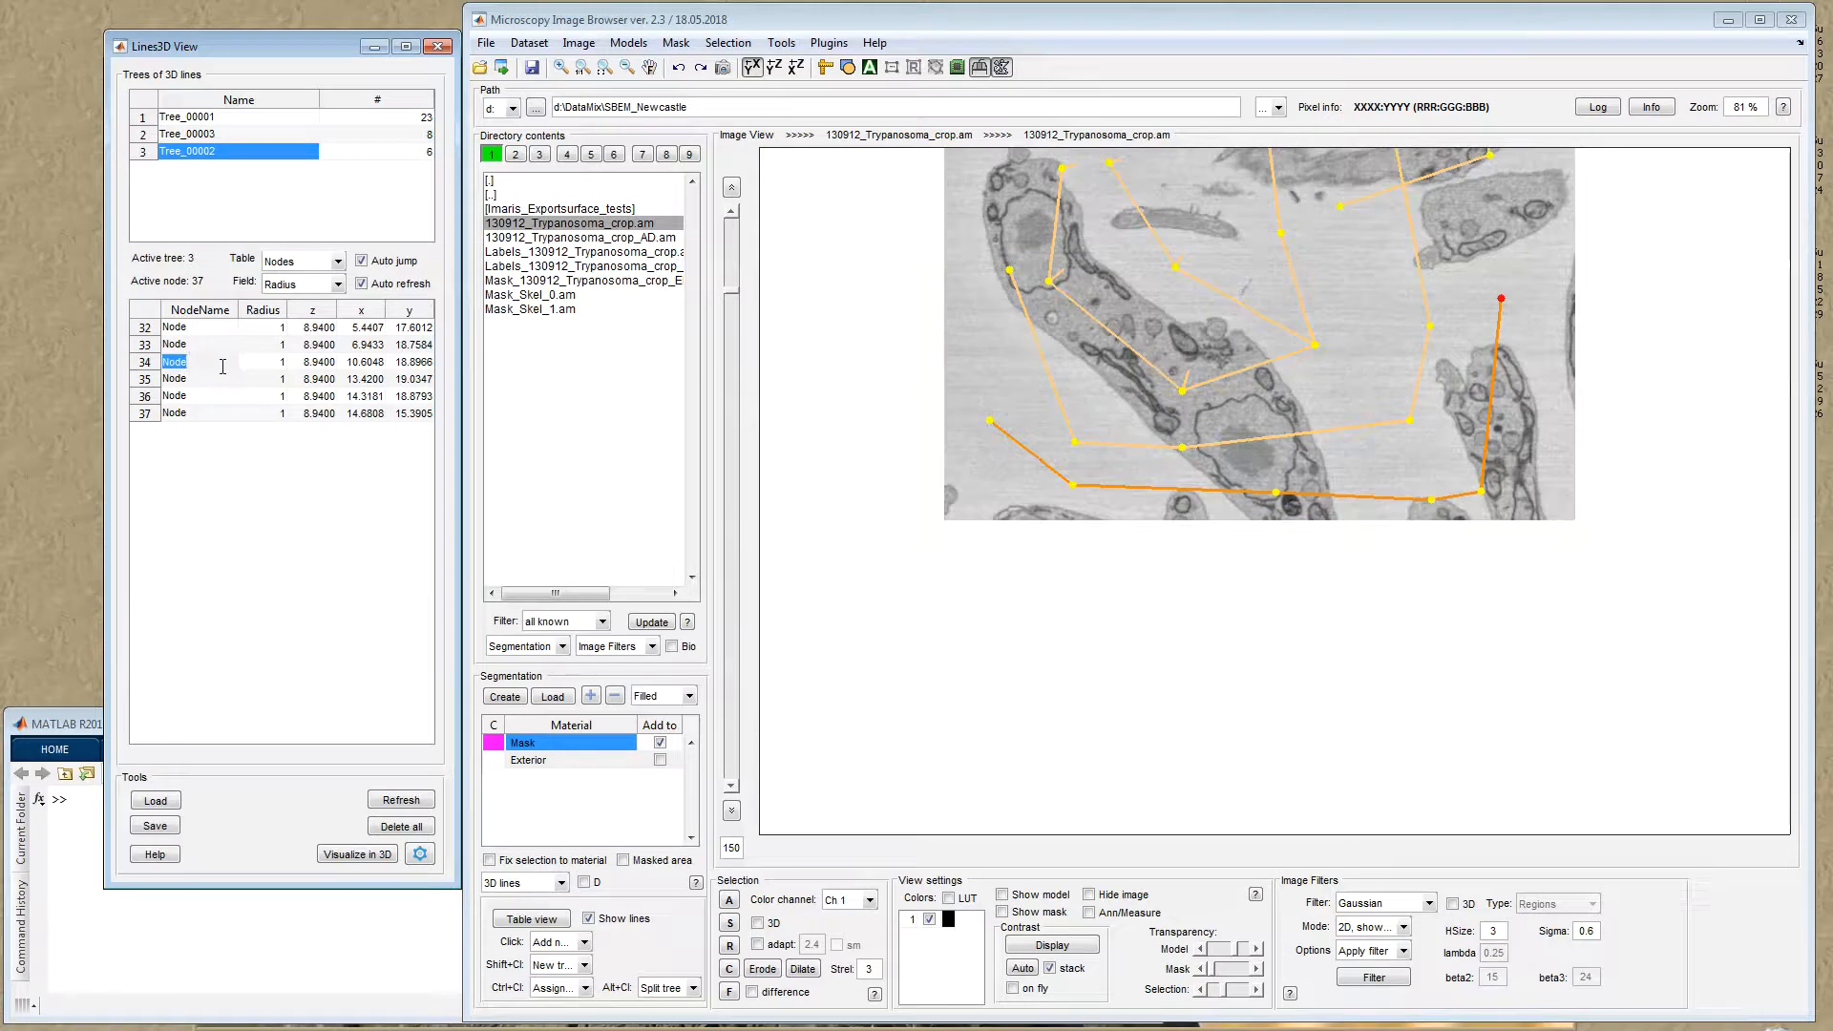
click(225, 384)
click(225, 401)
click(220, 418)
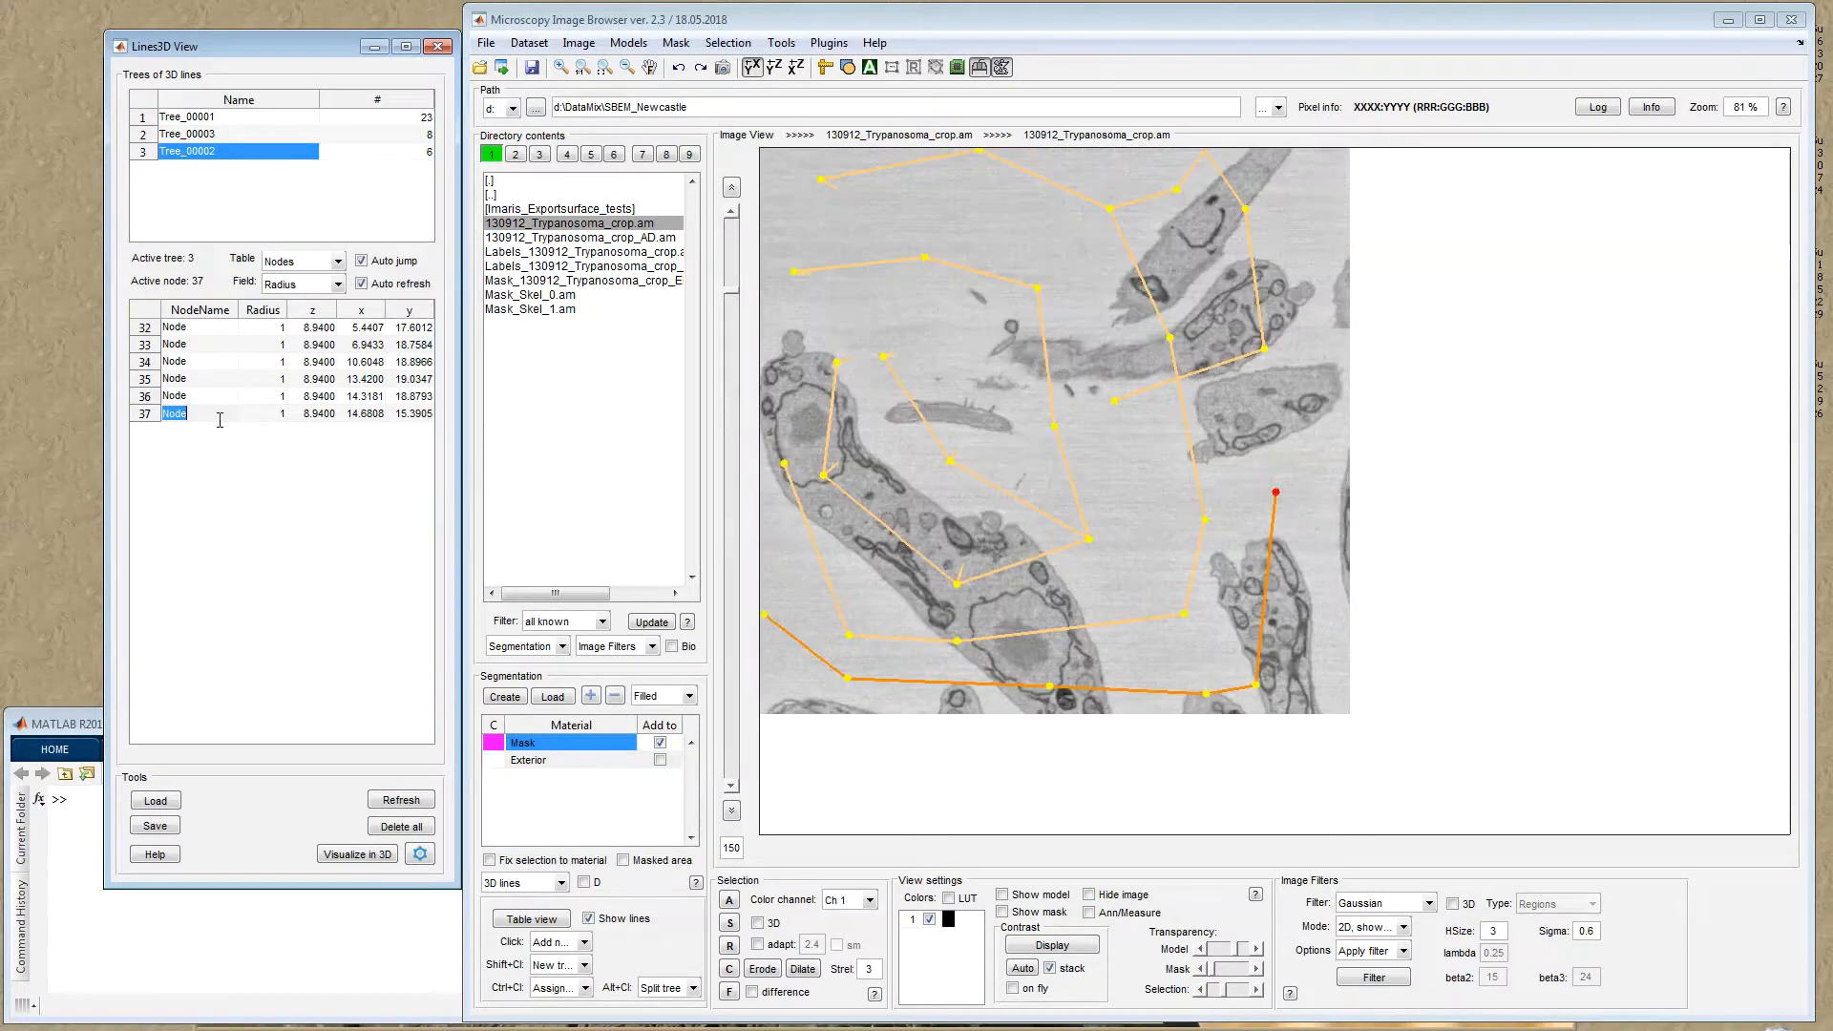
click(221, 396)
click(217, 380)
click(243, 364)
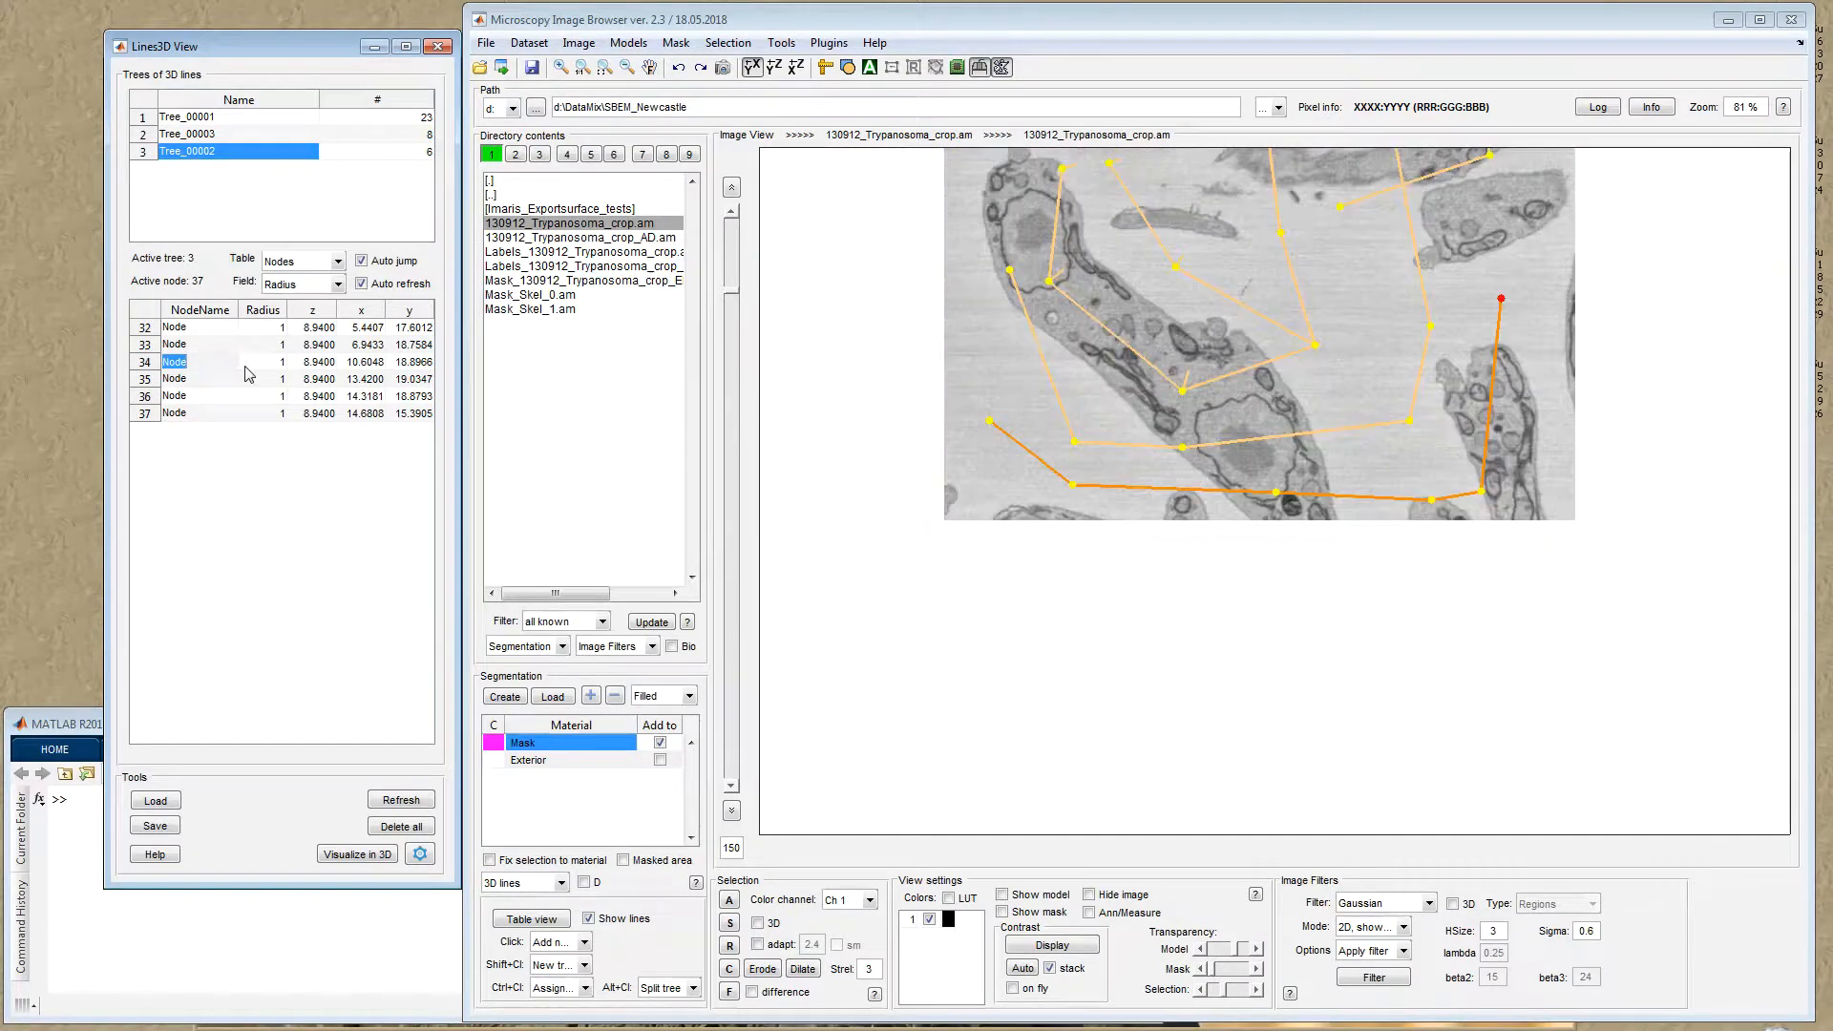
right_click(245, 368)
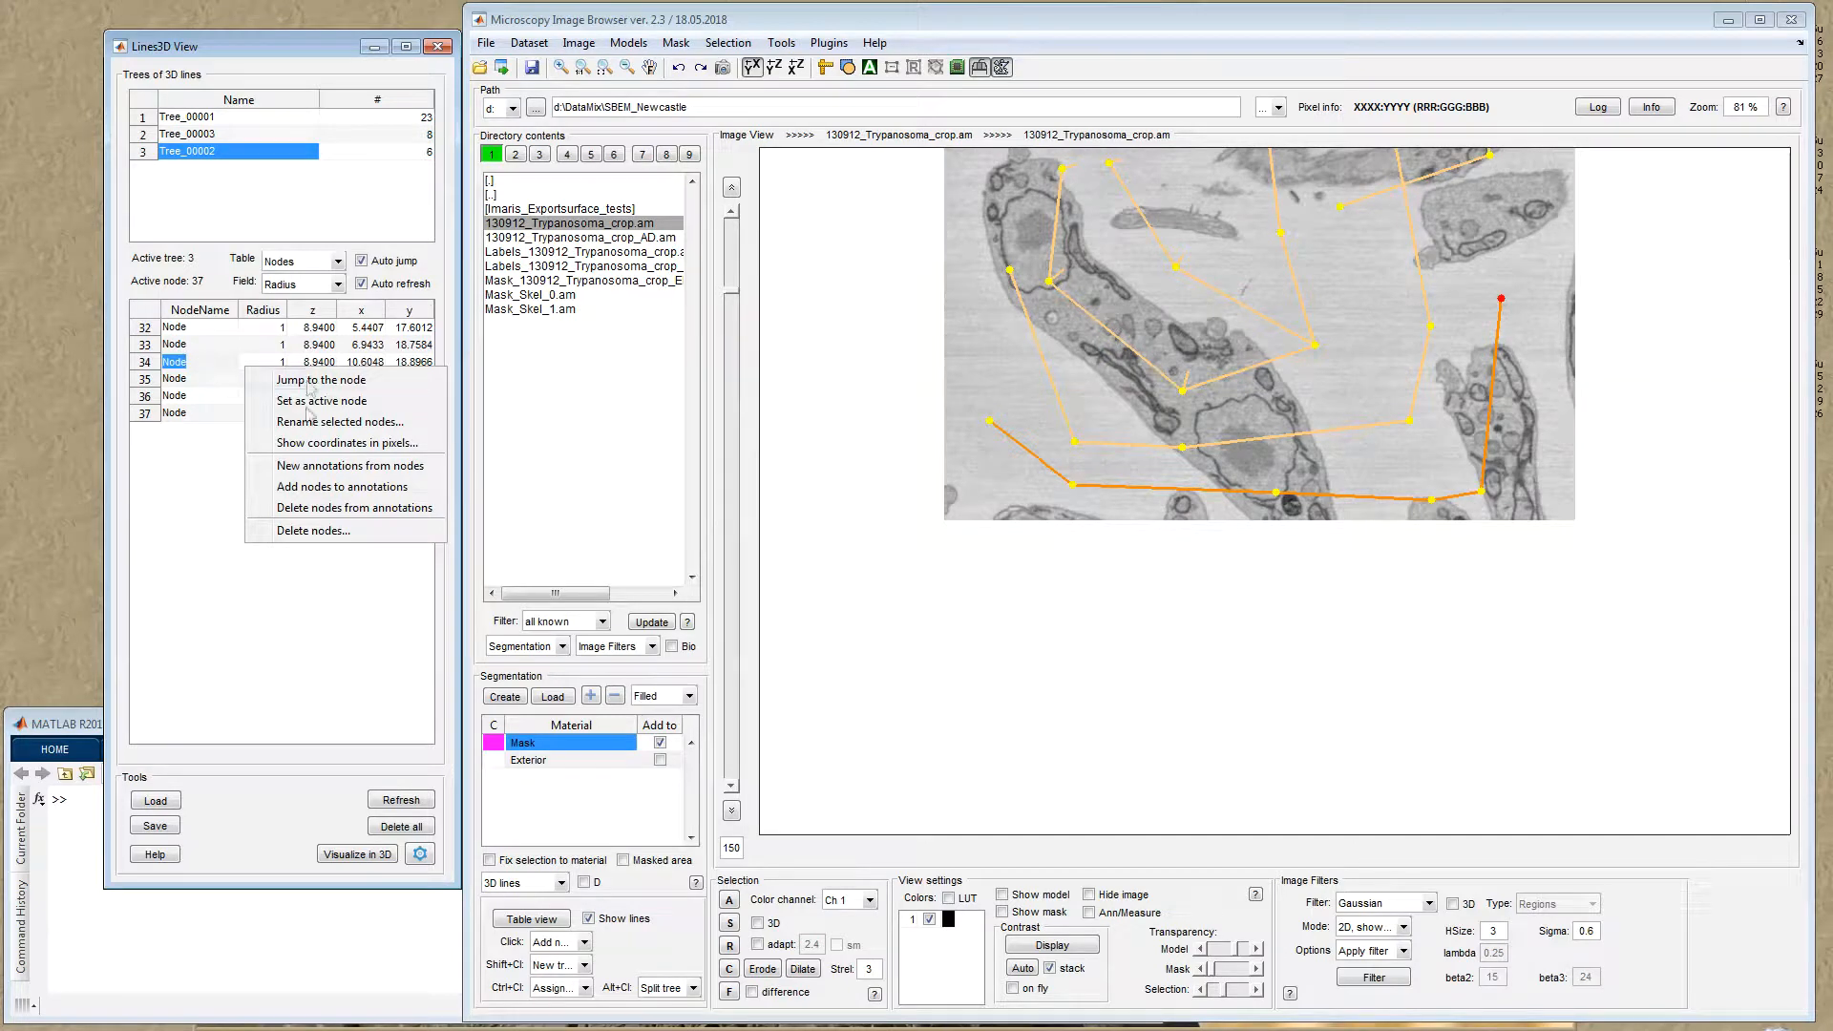
click(380, 265)
Step: Jump to node 33 of Tree_00002 from the table and set it as the active node
right_click(231, 364)
click(208, 346)
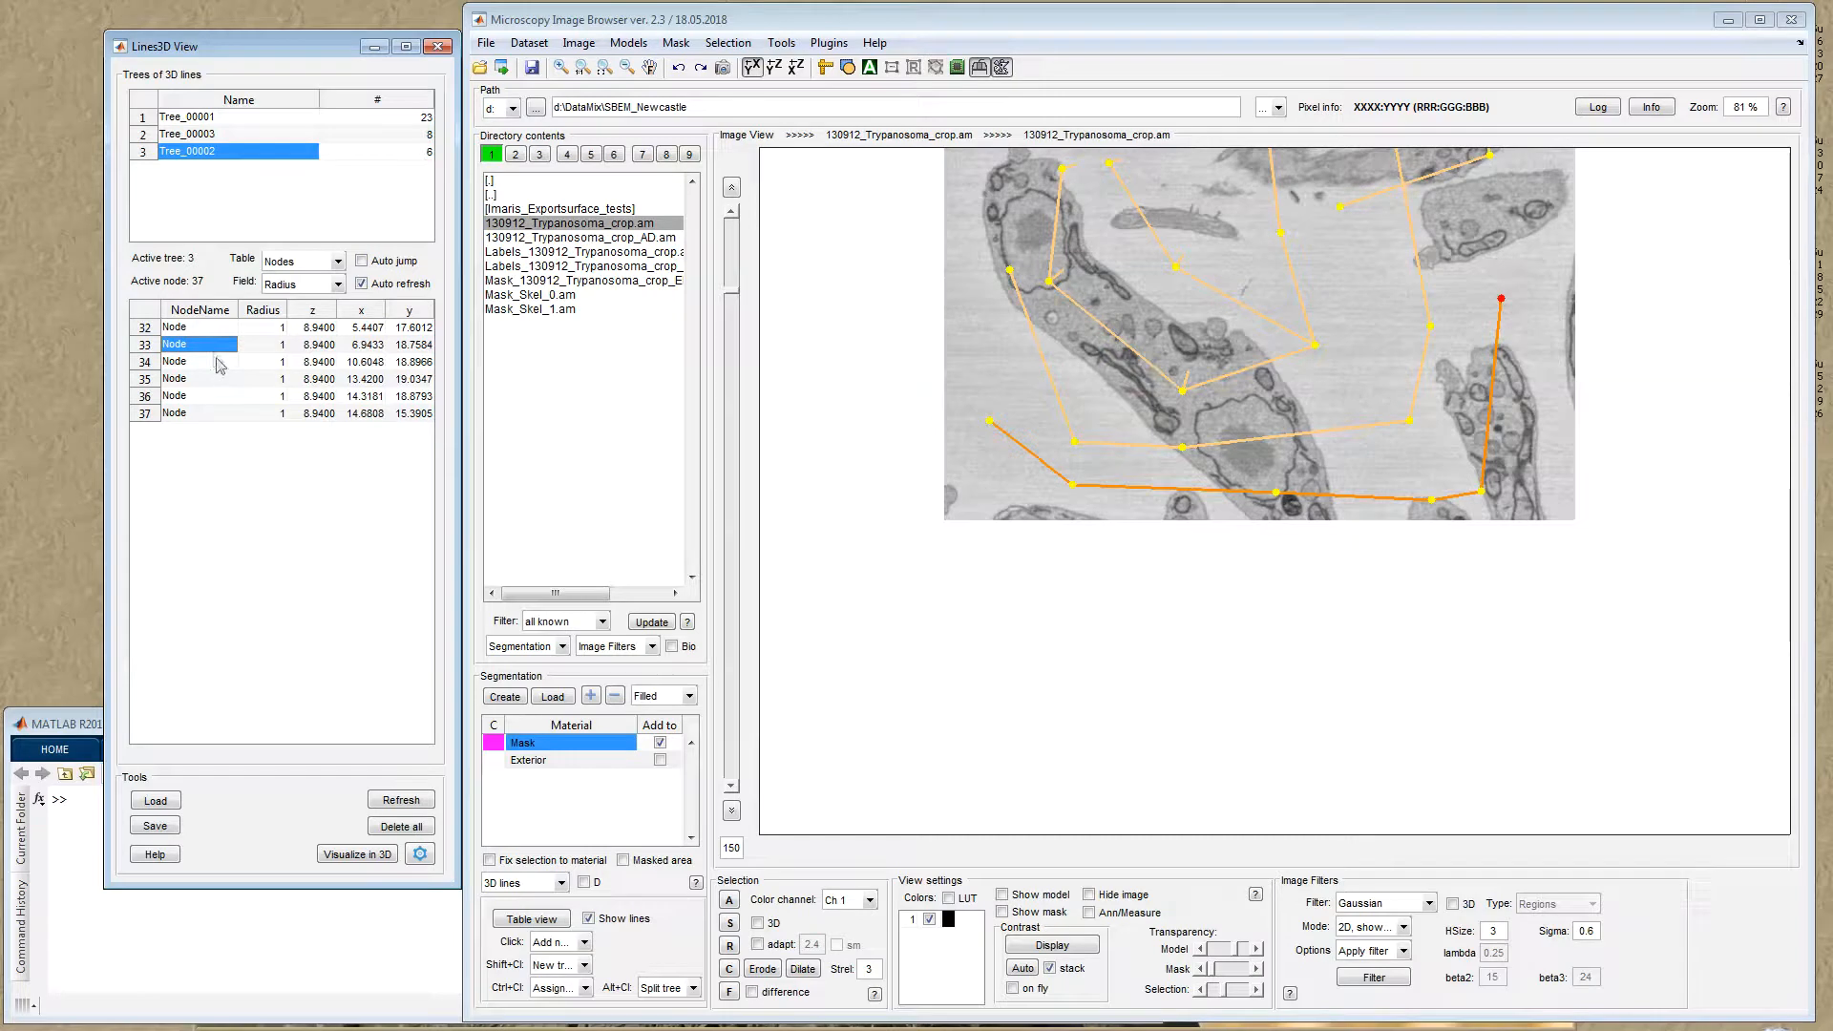
right_click(238, 357)
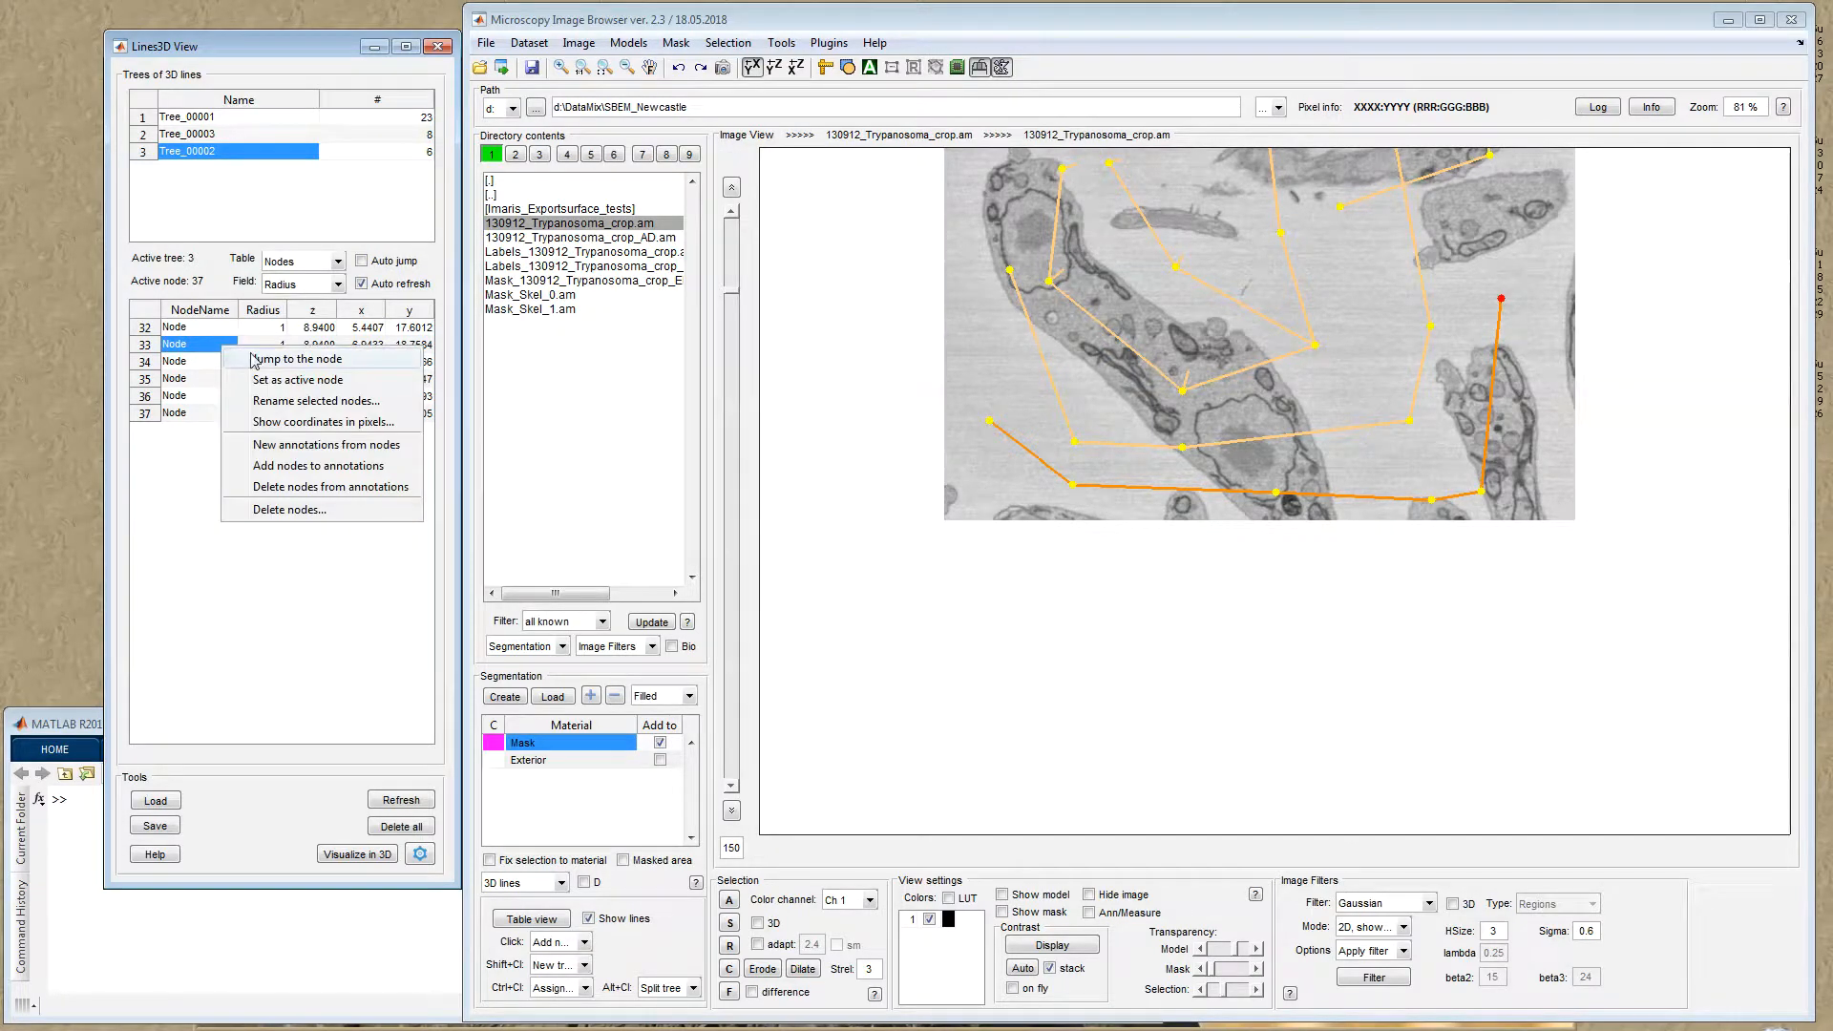
click(256, 361)
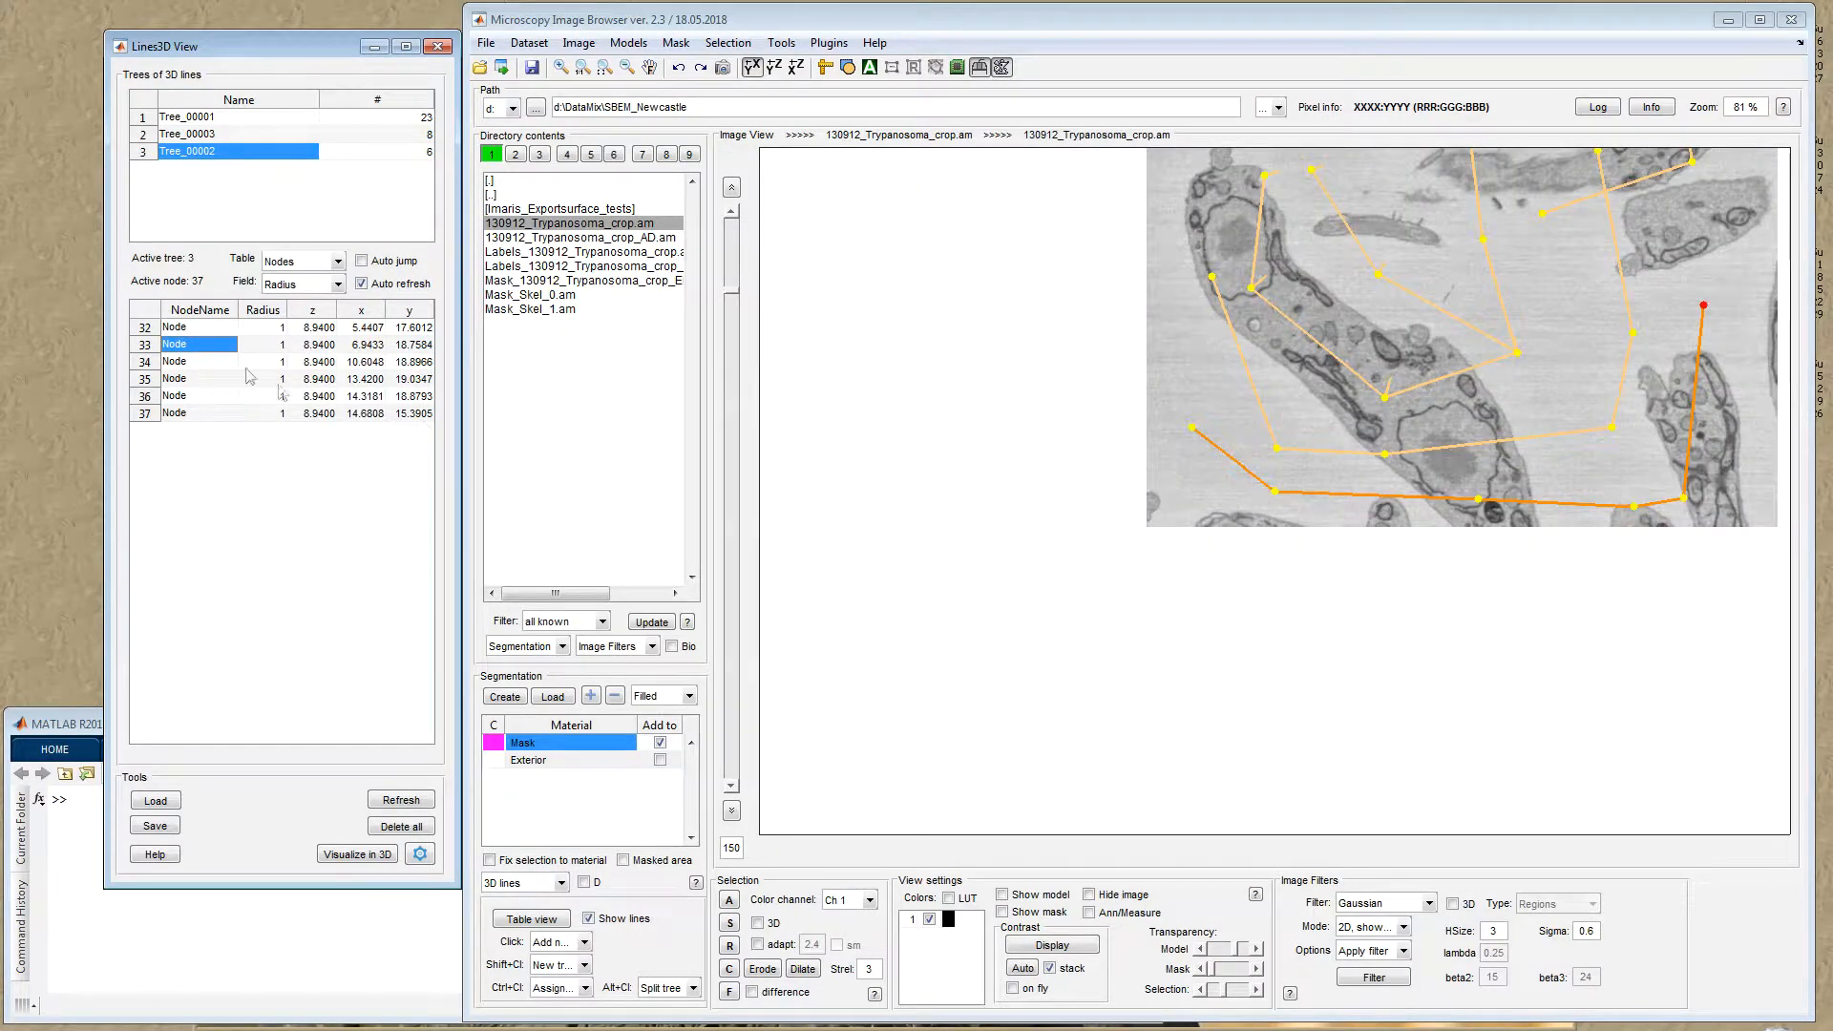
right_click(225, 345)
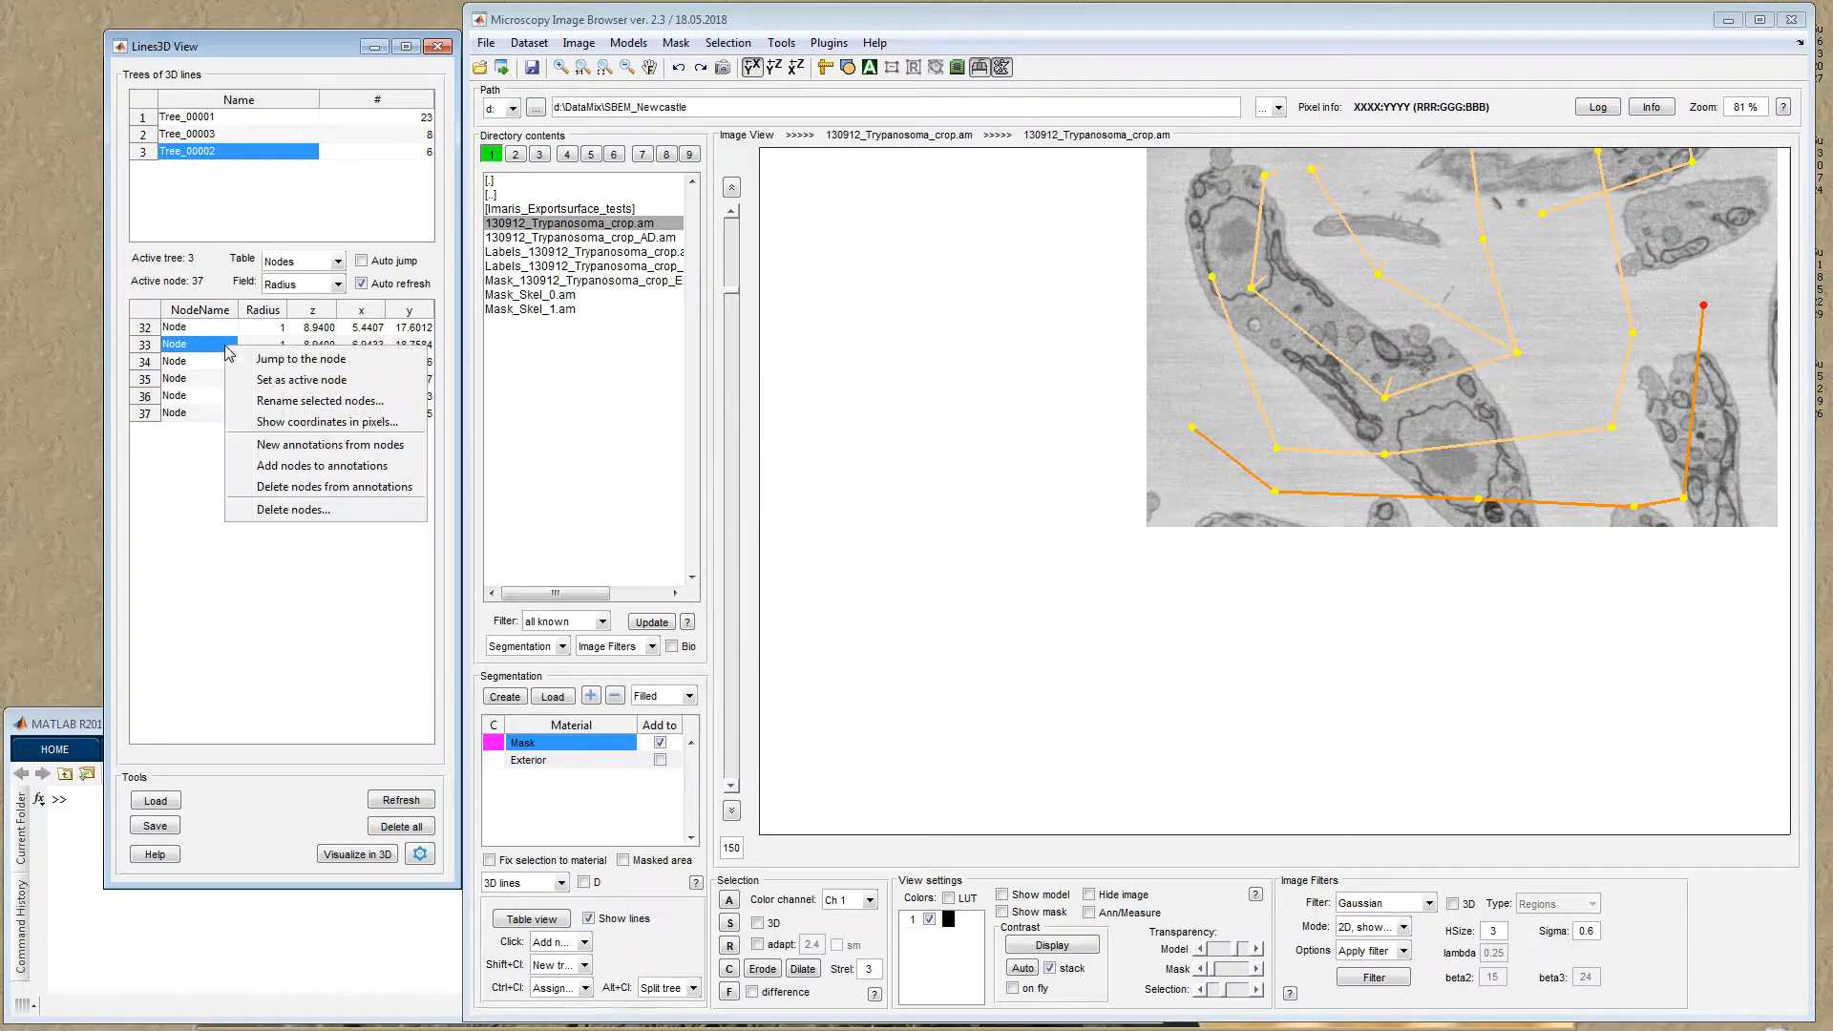
click(274, 385)
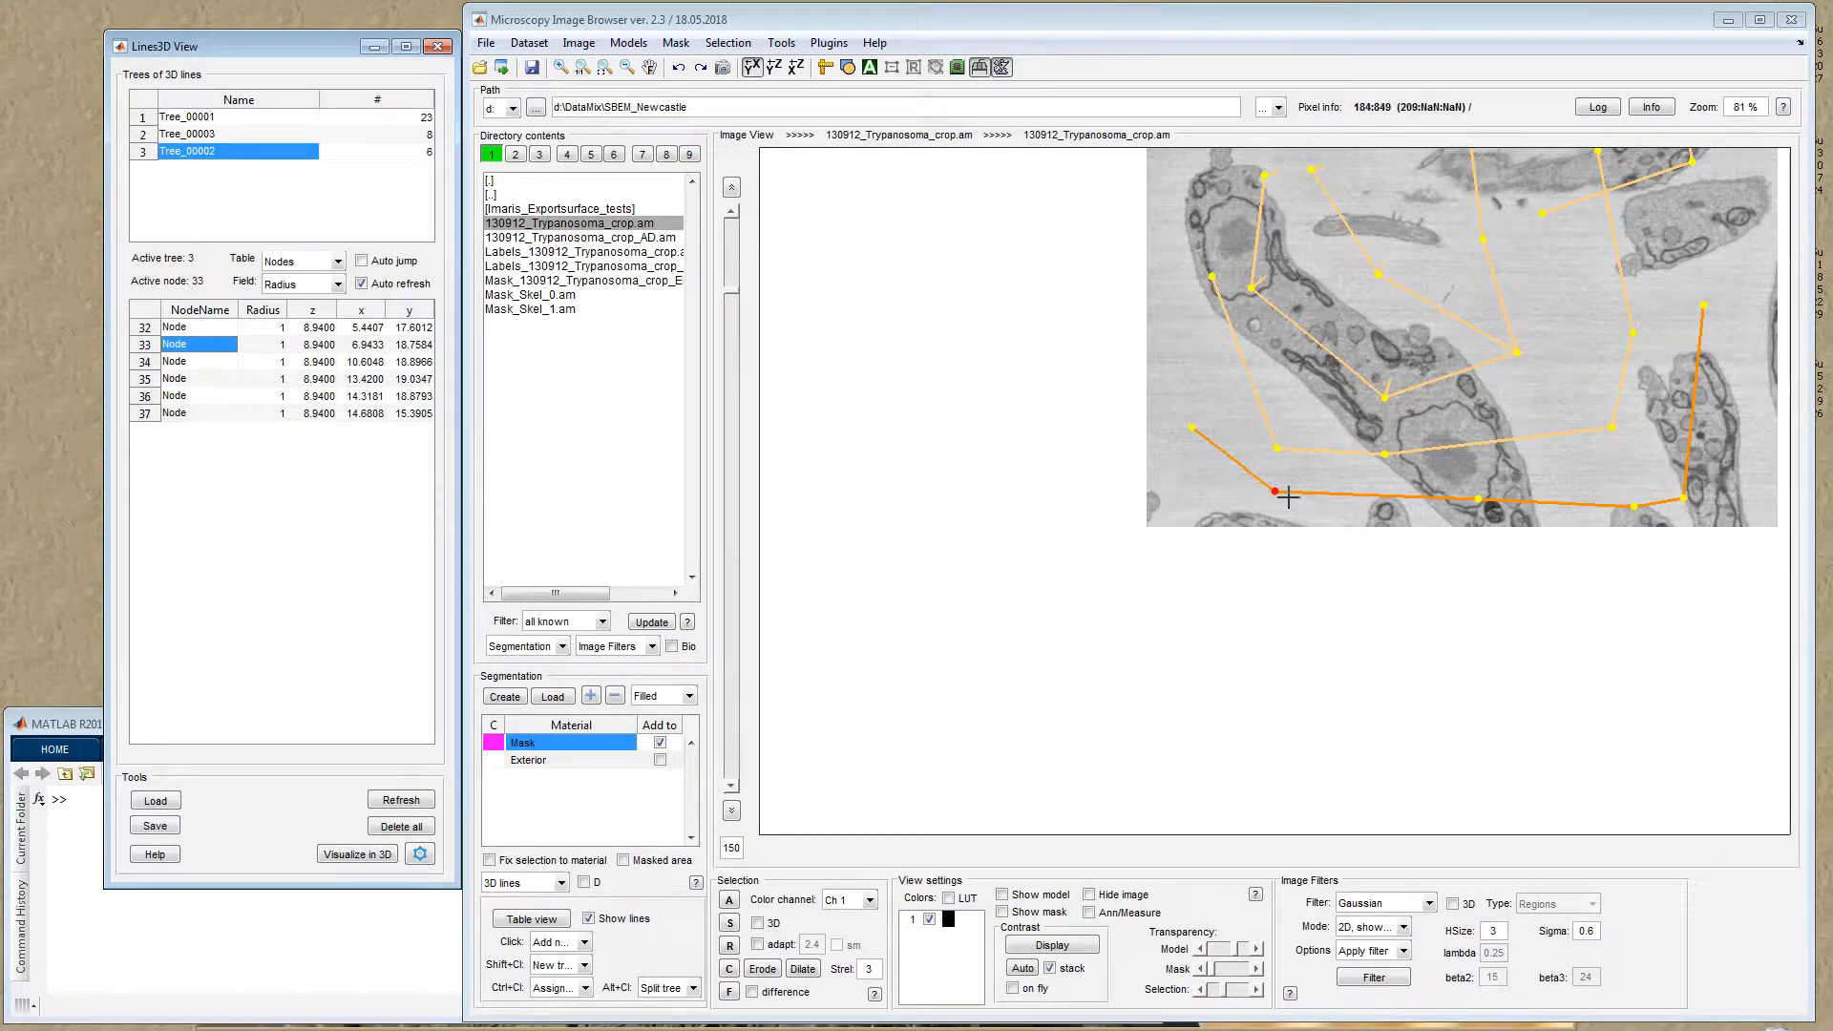
Step: Rename all nodes of Tree_00002, 32 through 37, to "new tree" in one operation
right_click(191, 346)
click(289, 401)
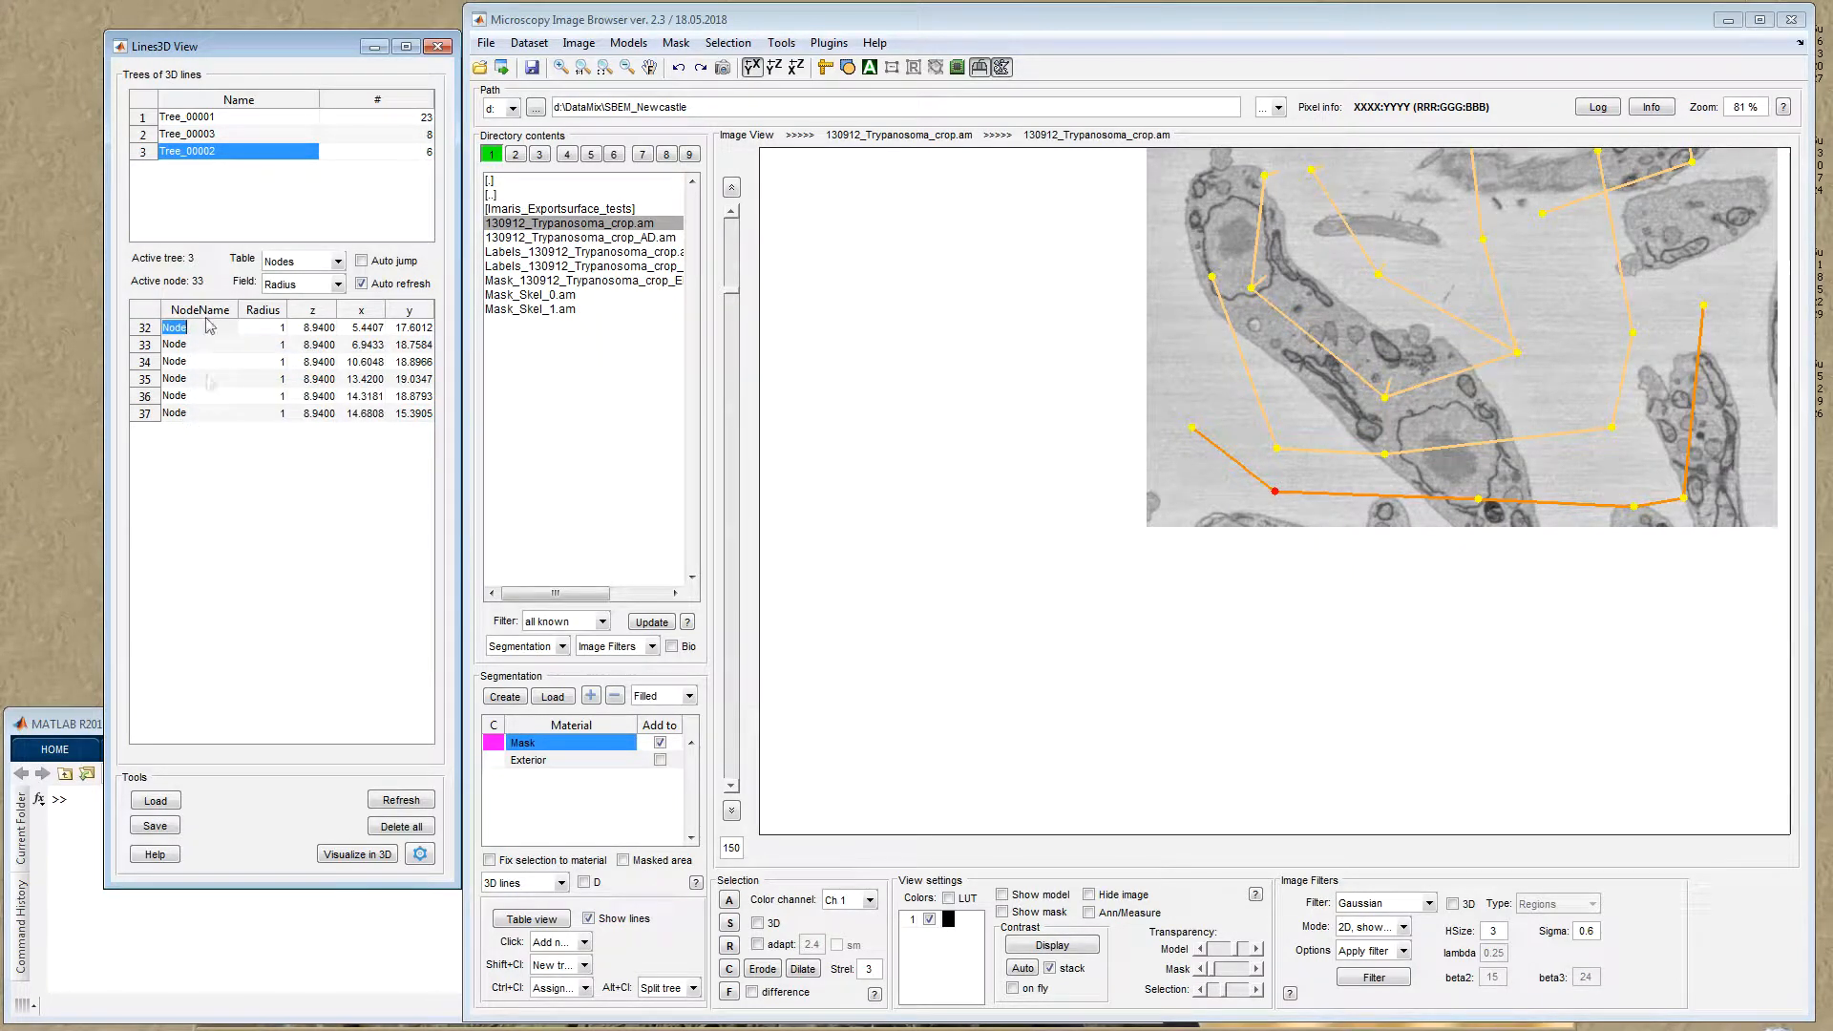
shift+click(203, 413)
right_click(212, 380)
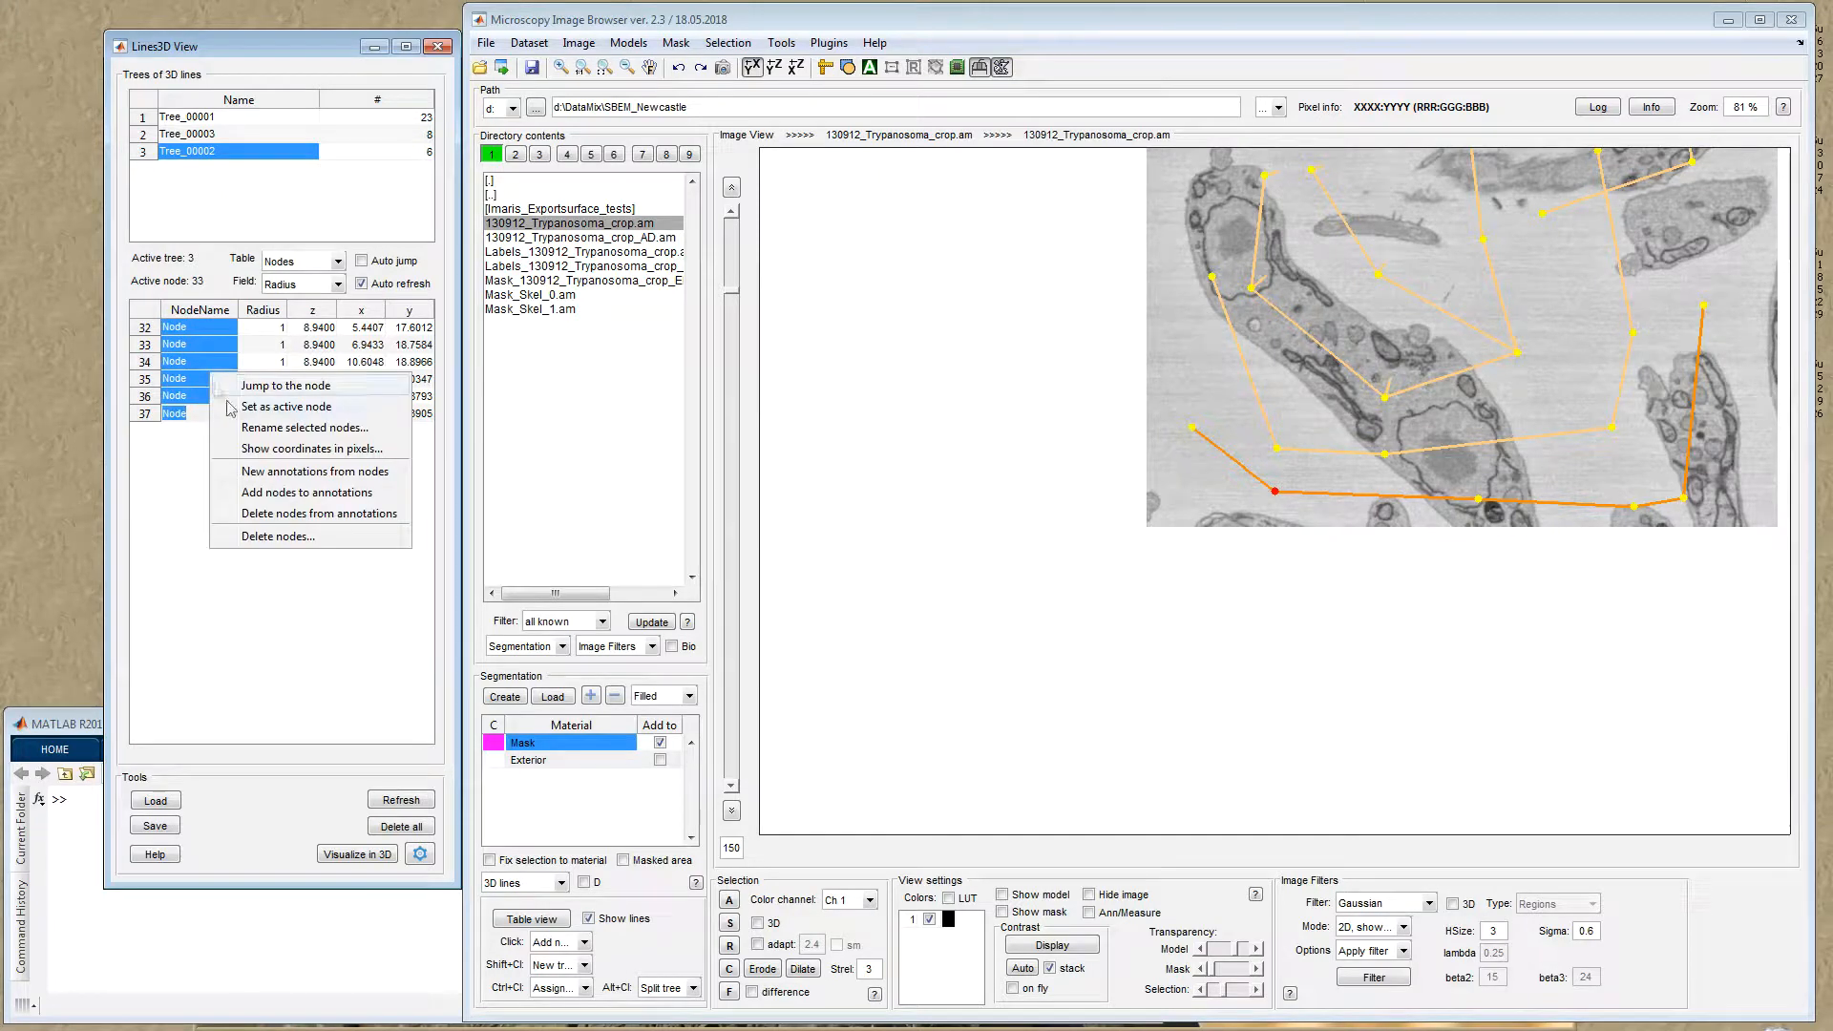
click(291, 428)
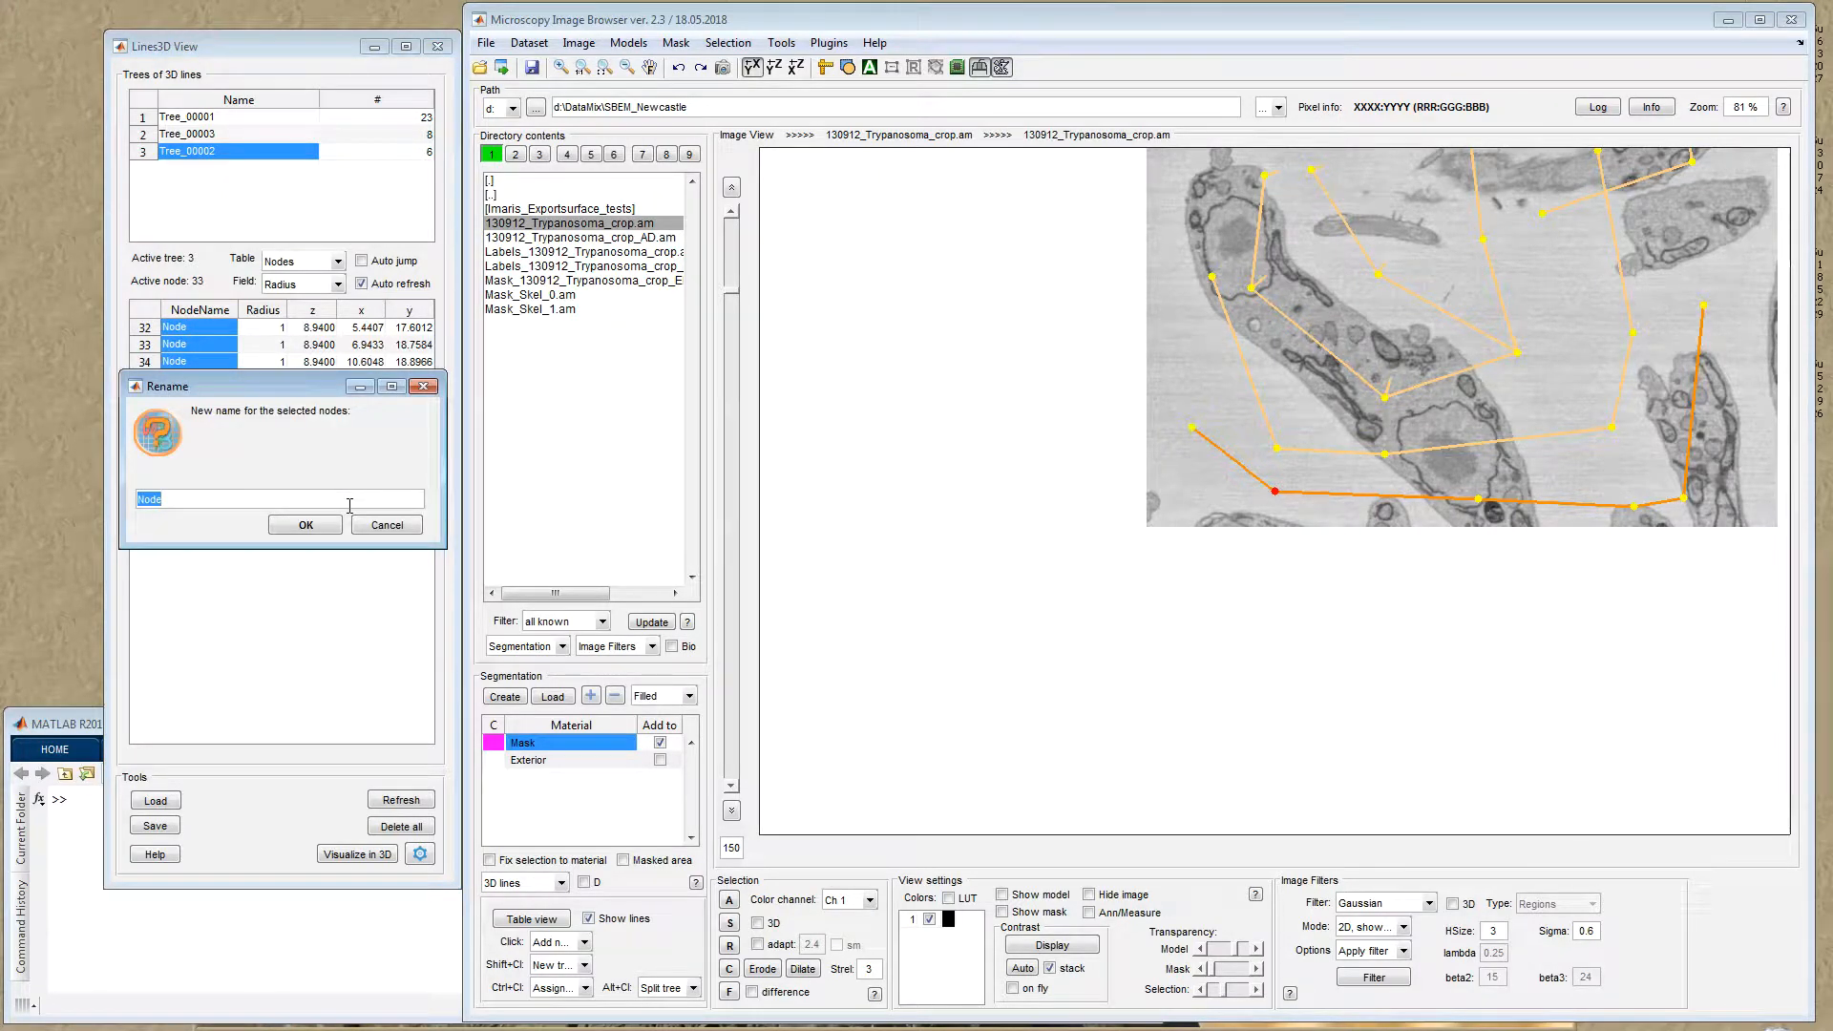
text(new tree)
key(Return)
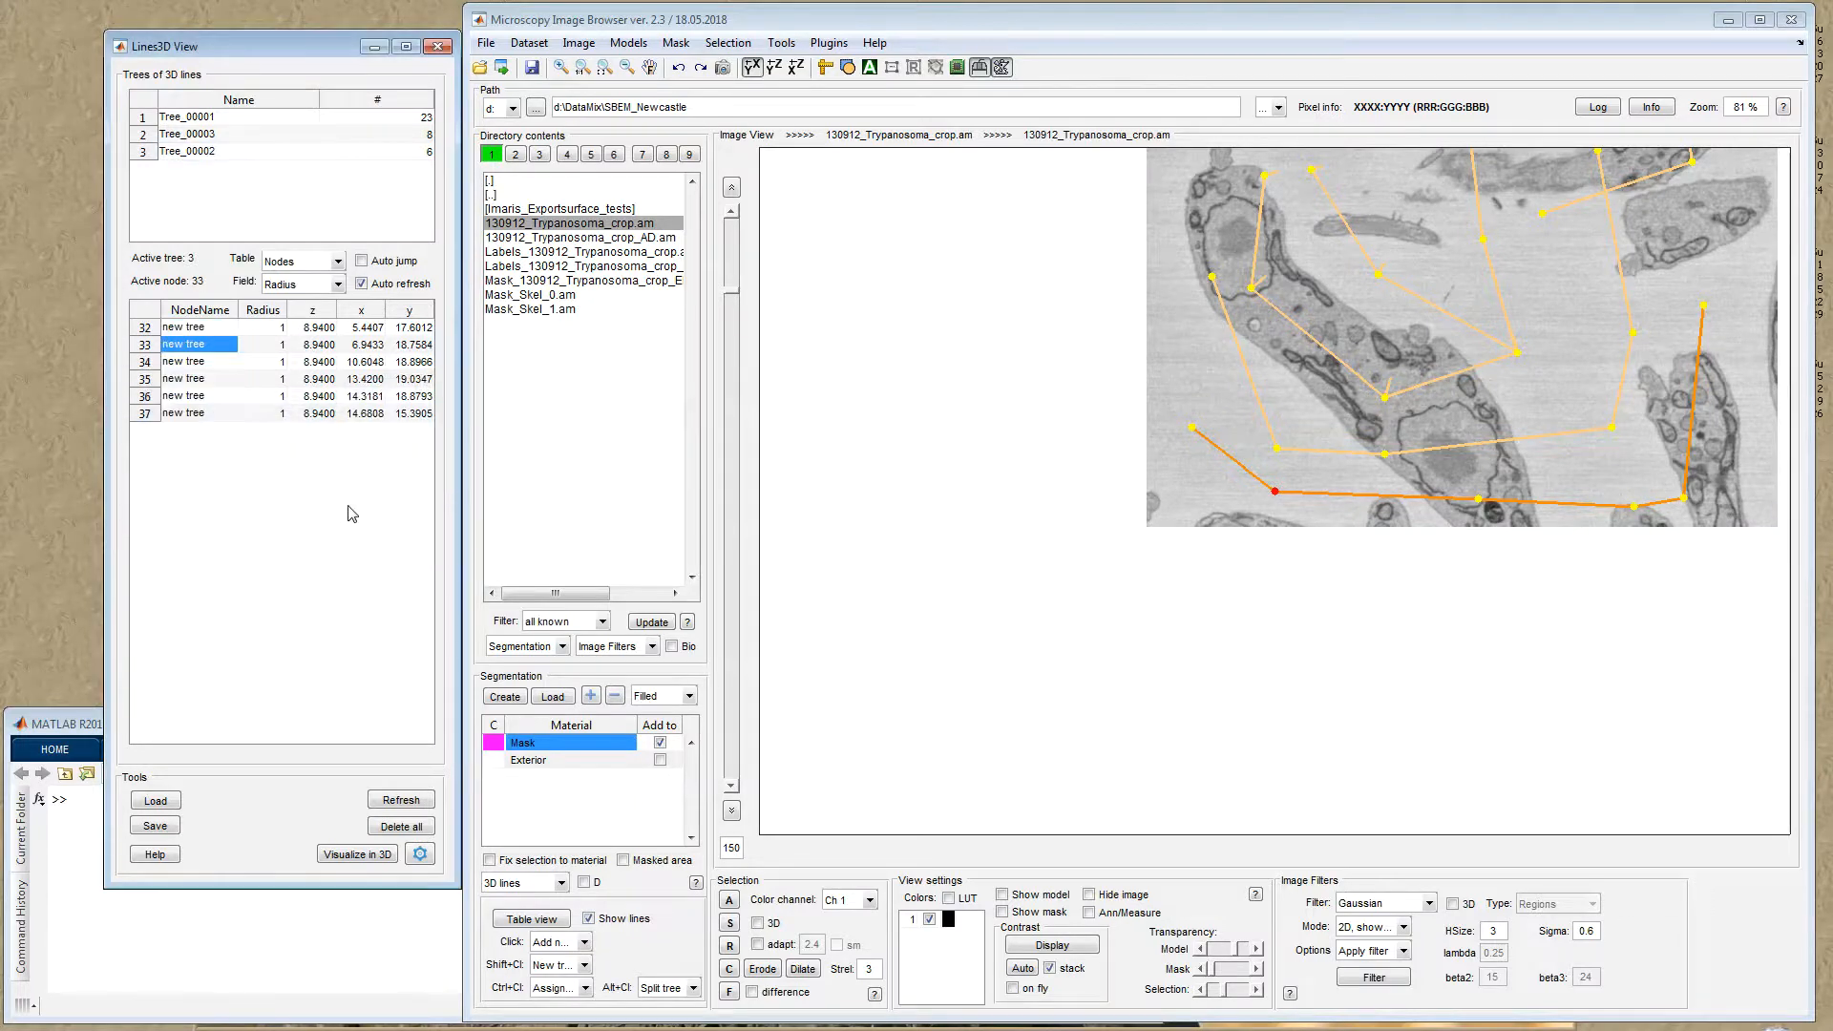
Step: Rename node 33 to "new tree 2" and node 34 to "new tree 3" directly in the node table
double_click(201, 346)
click(227, 343)
text(2)
double_click(229, 361)
click(228, 361)
text(3)
key(Return)
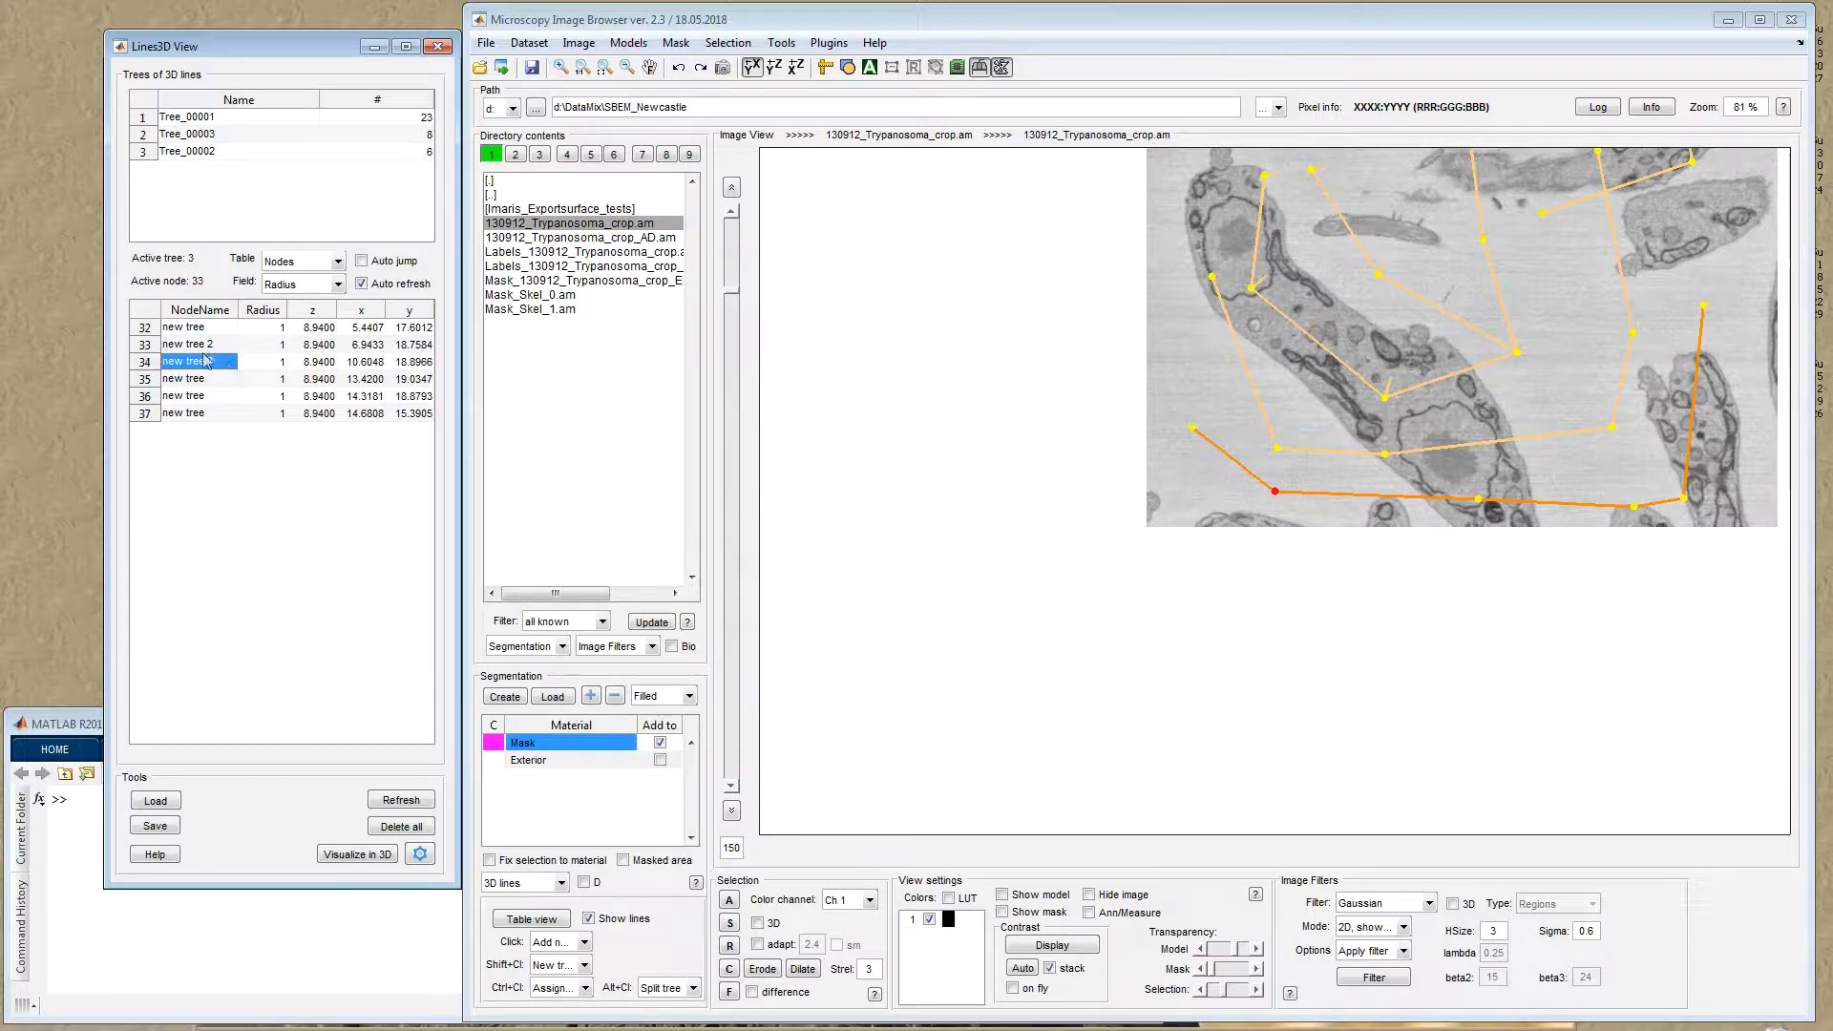
Step: Examine the voxel sizes and pixel units in the dataset parameters and close them without changes
right_click(203, 360)
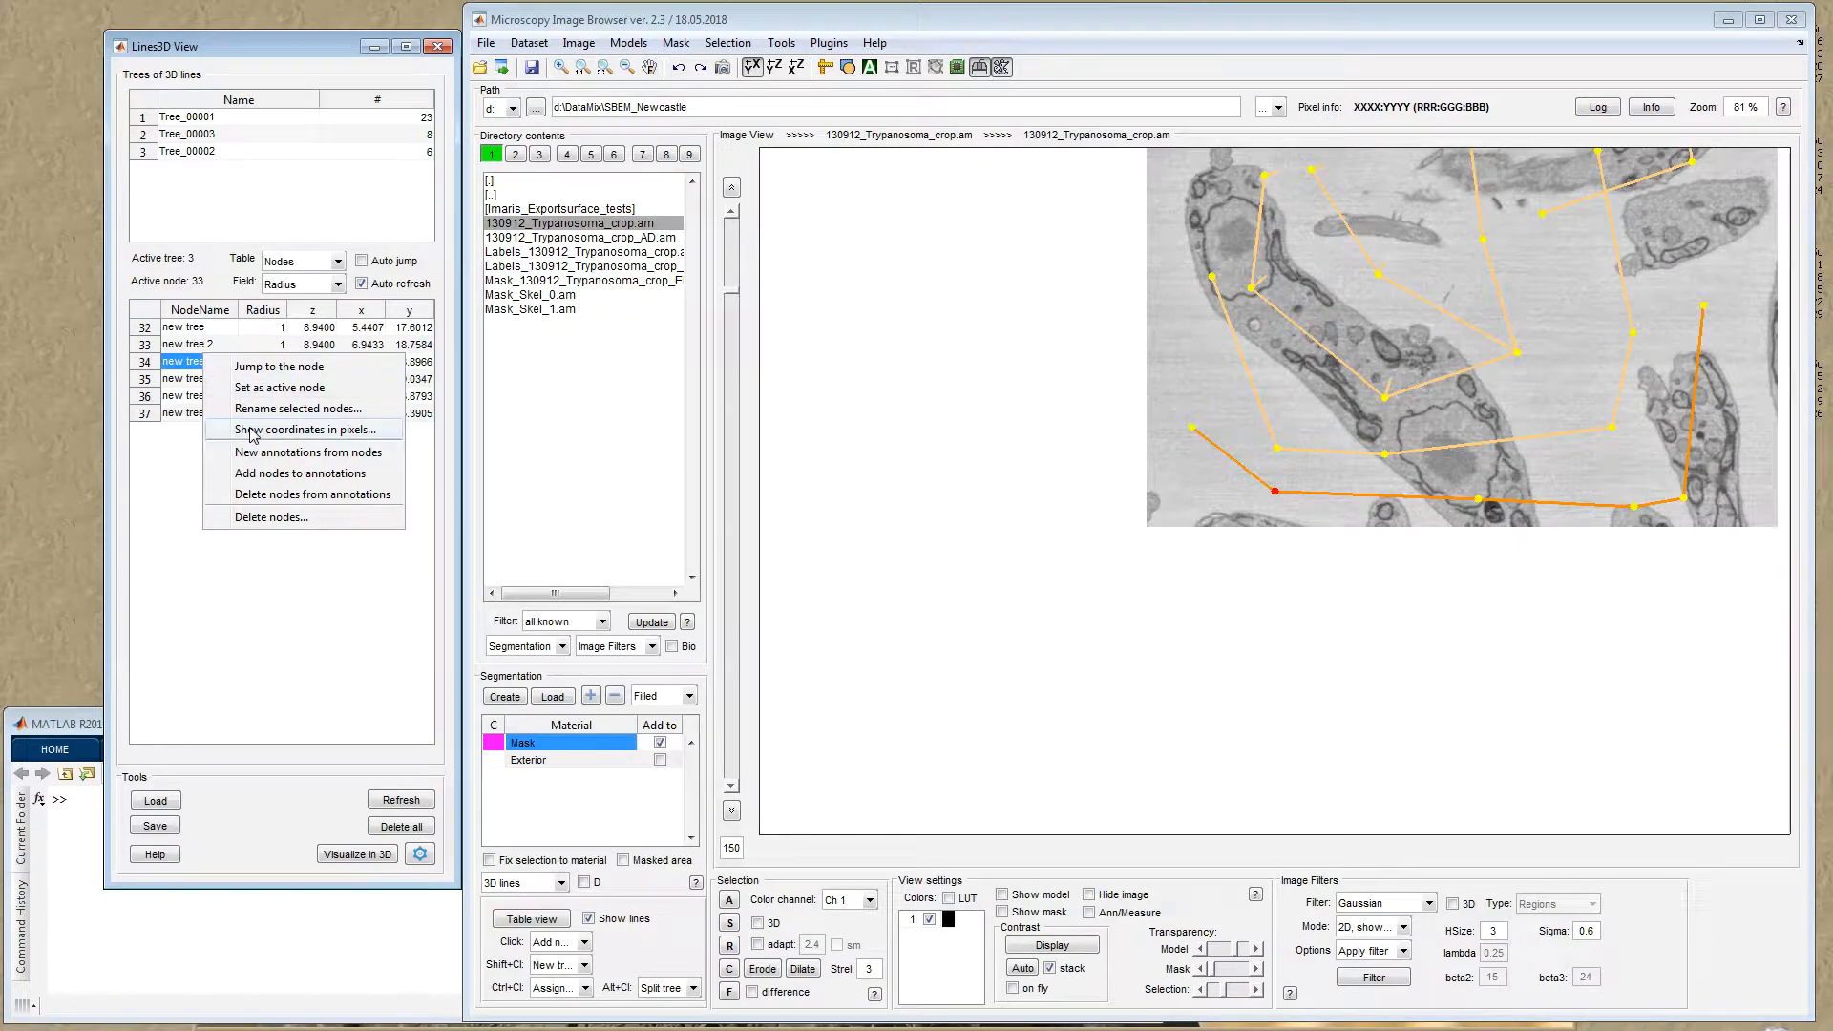
click(321, 328)
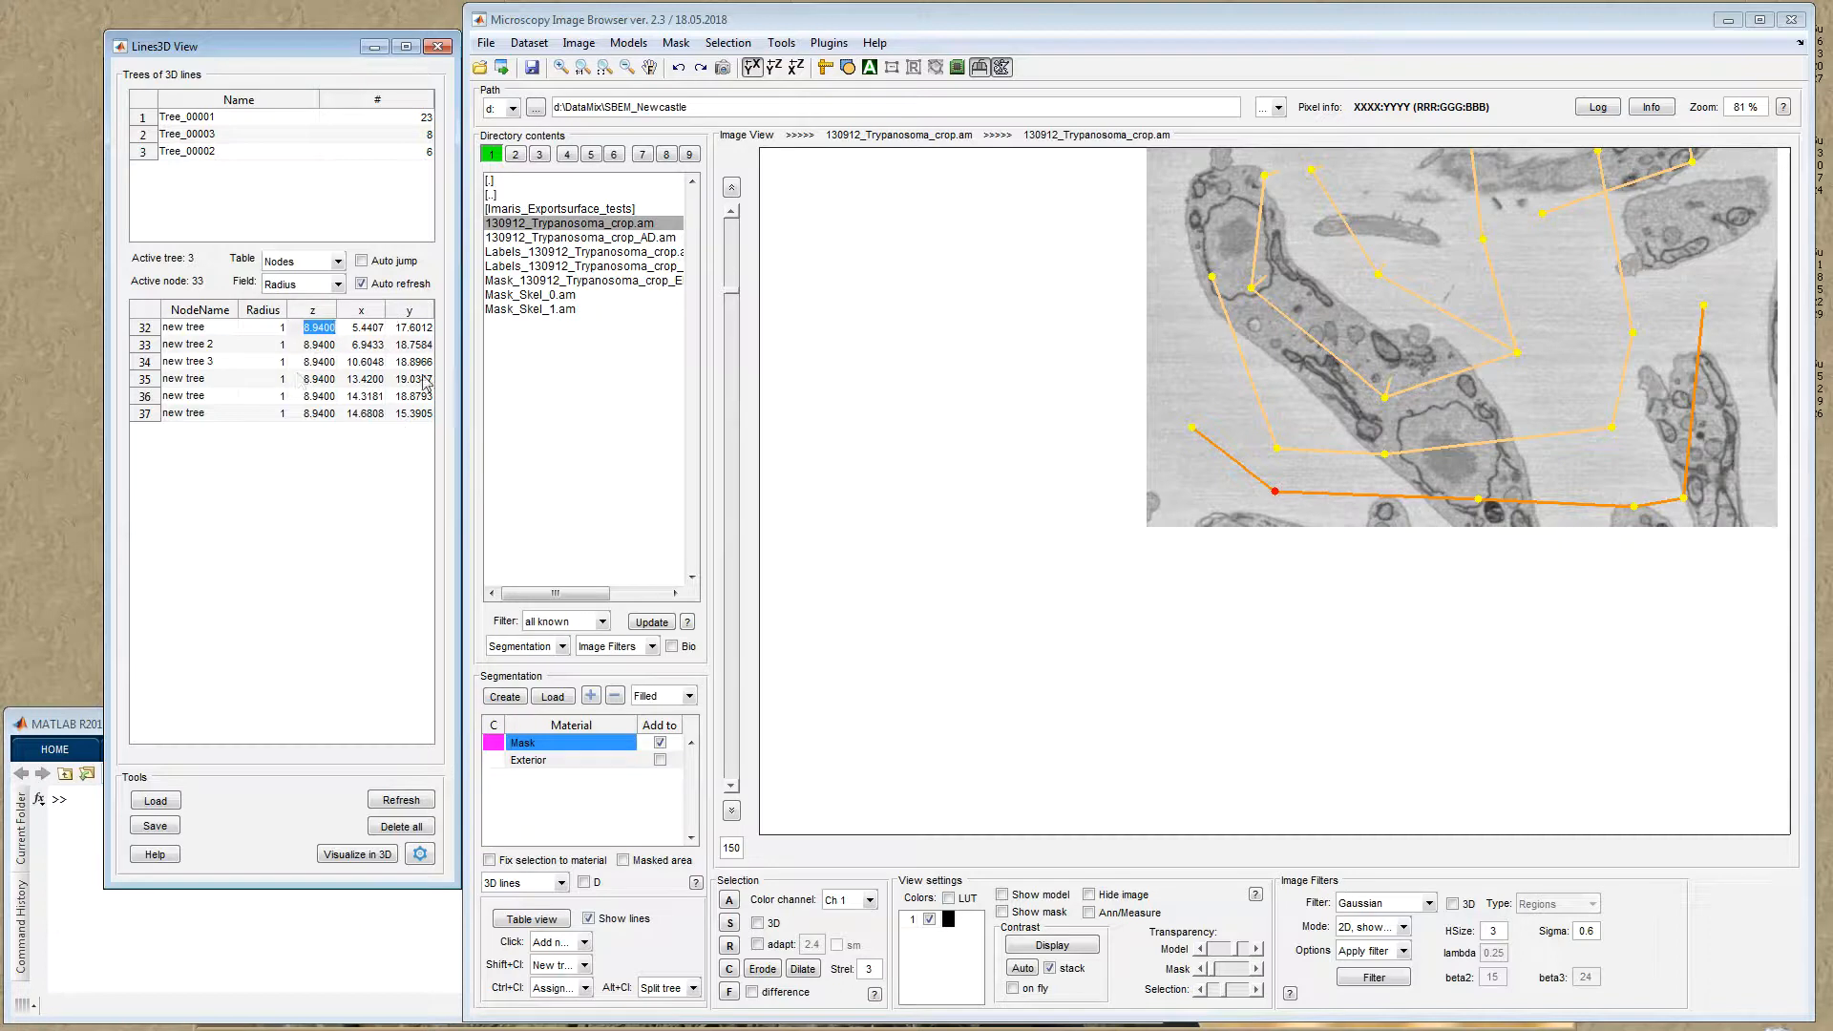
drag(1114, 411, 1021, 575)
drag(1135, 446, 1105, 538)
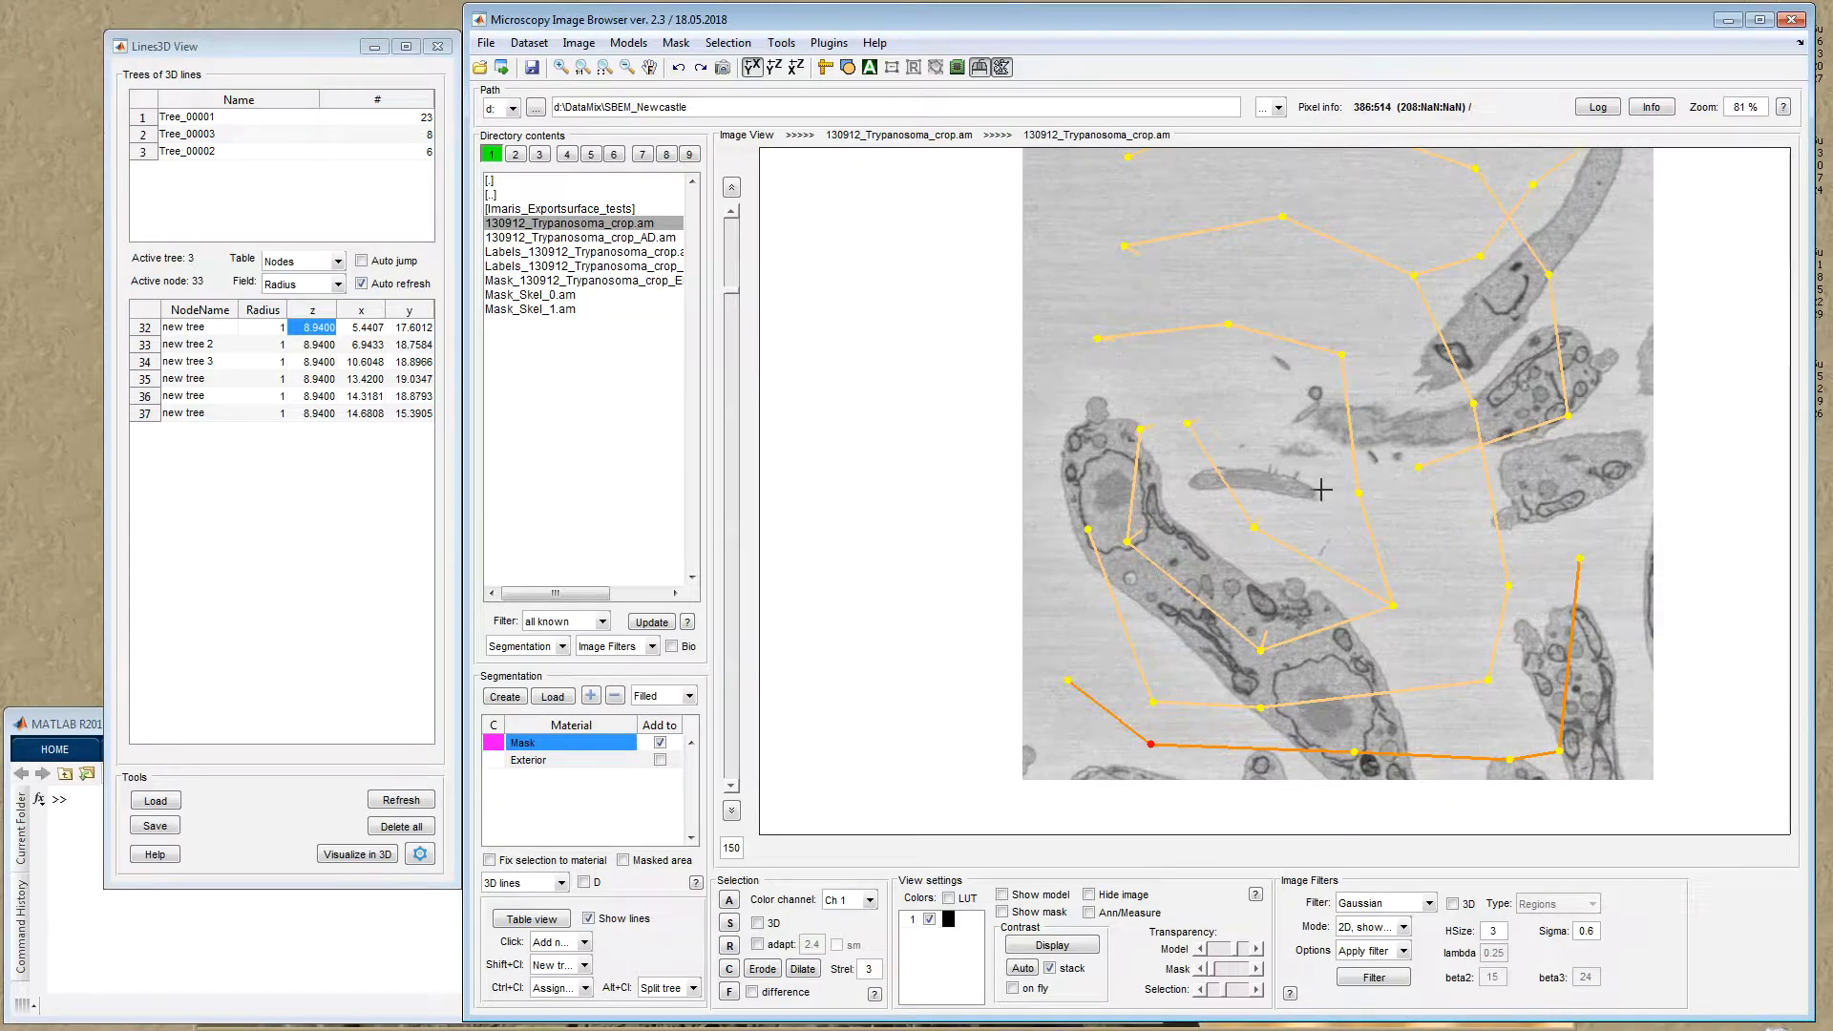
click(538, 46)
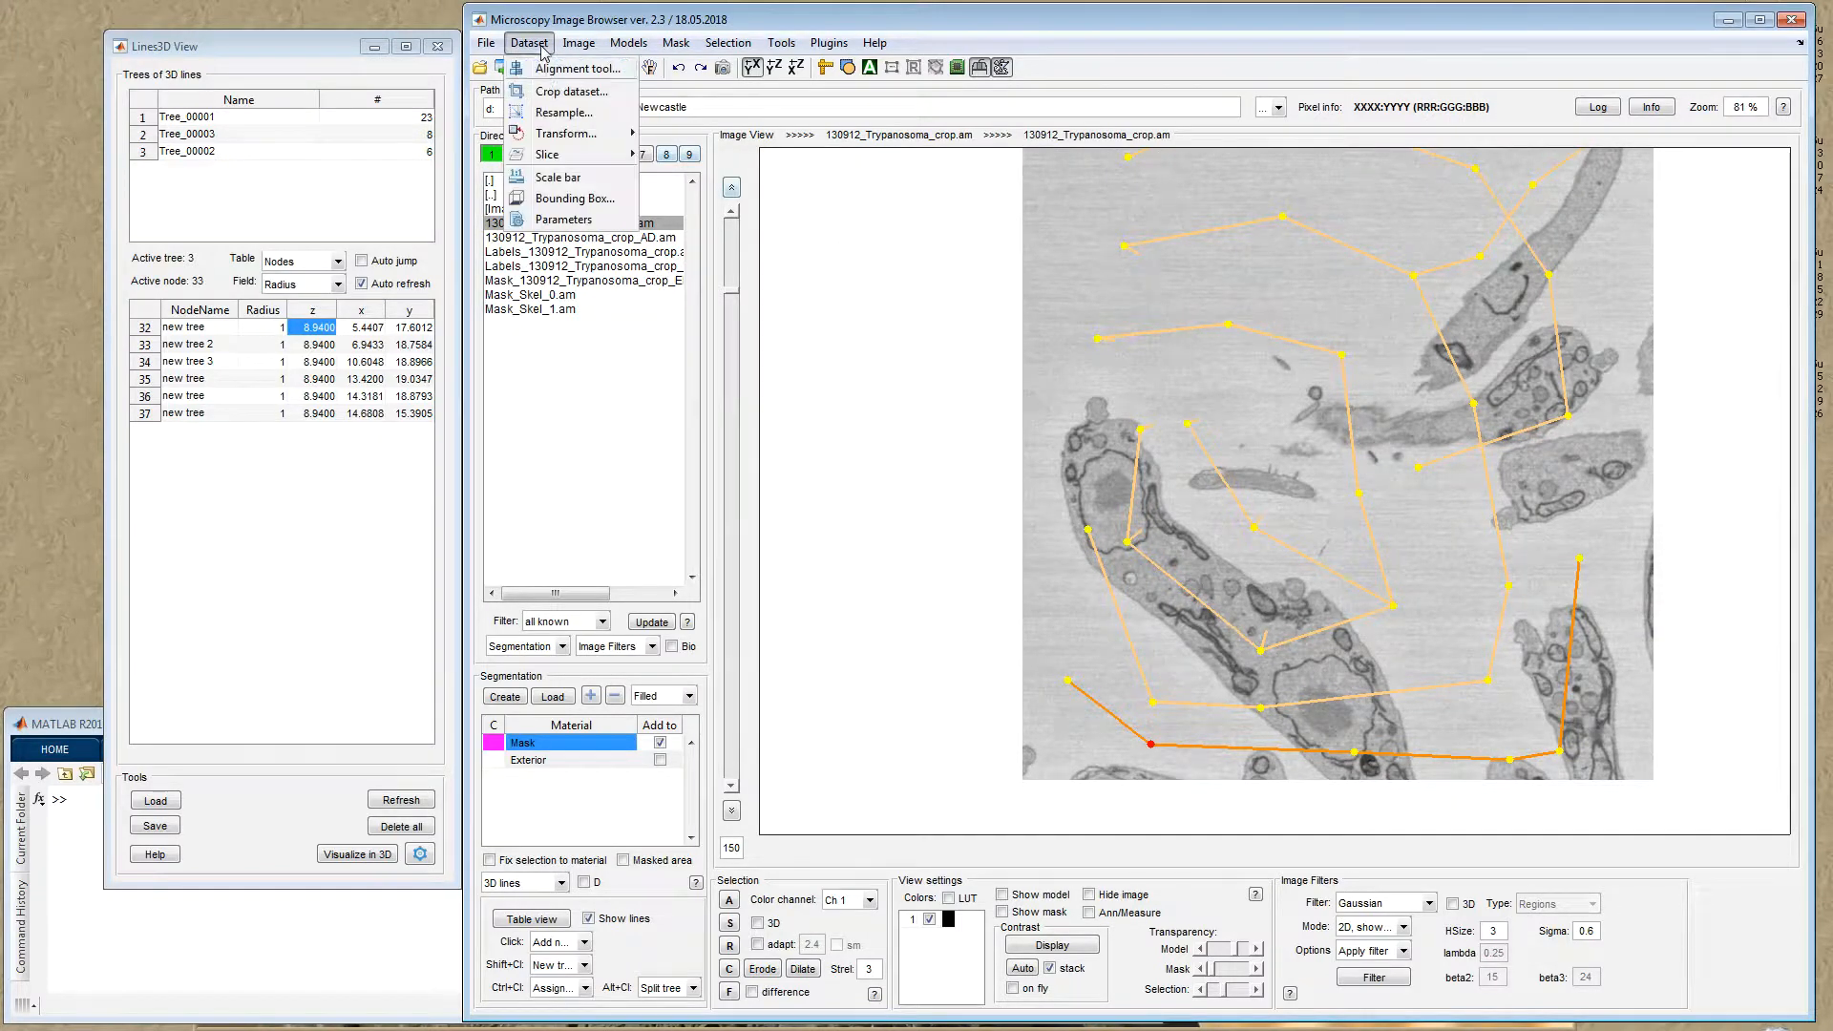
click(565, 220)
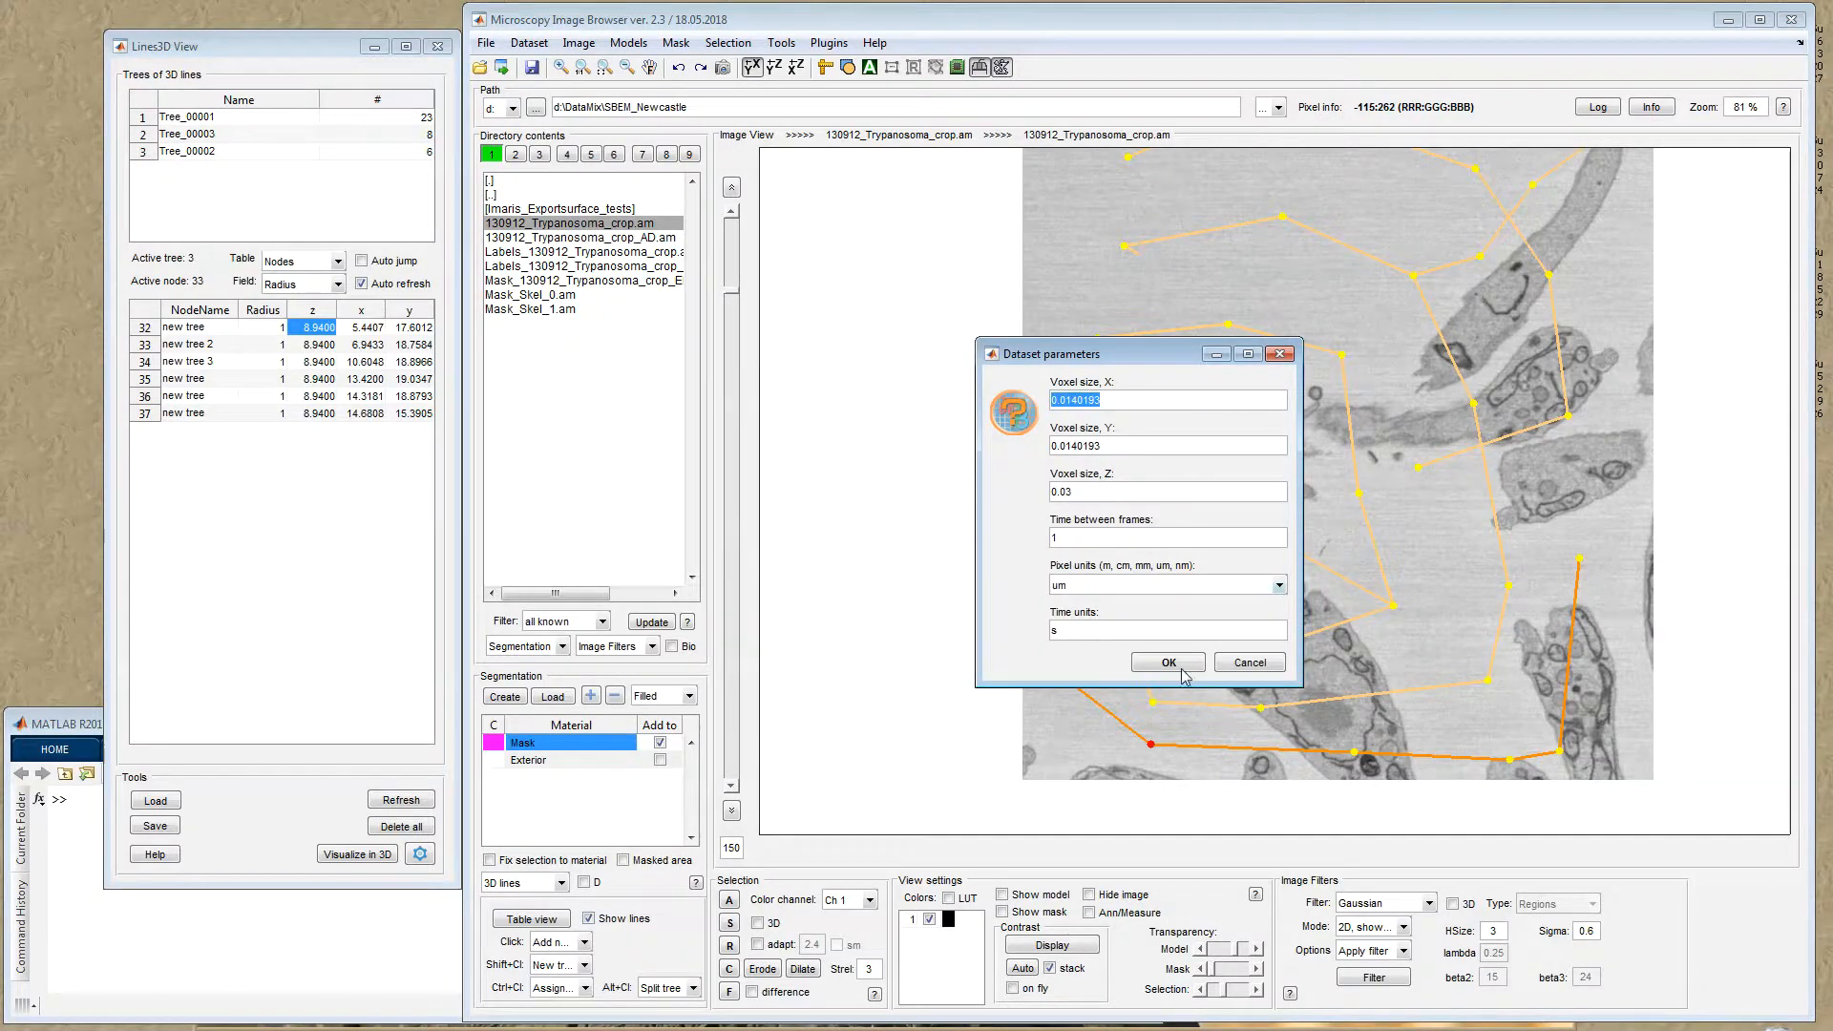
click(1251, 667)
click(1256, 662)
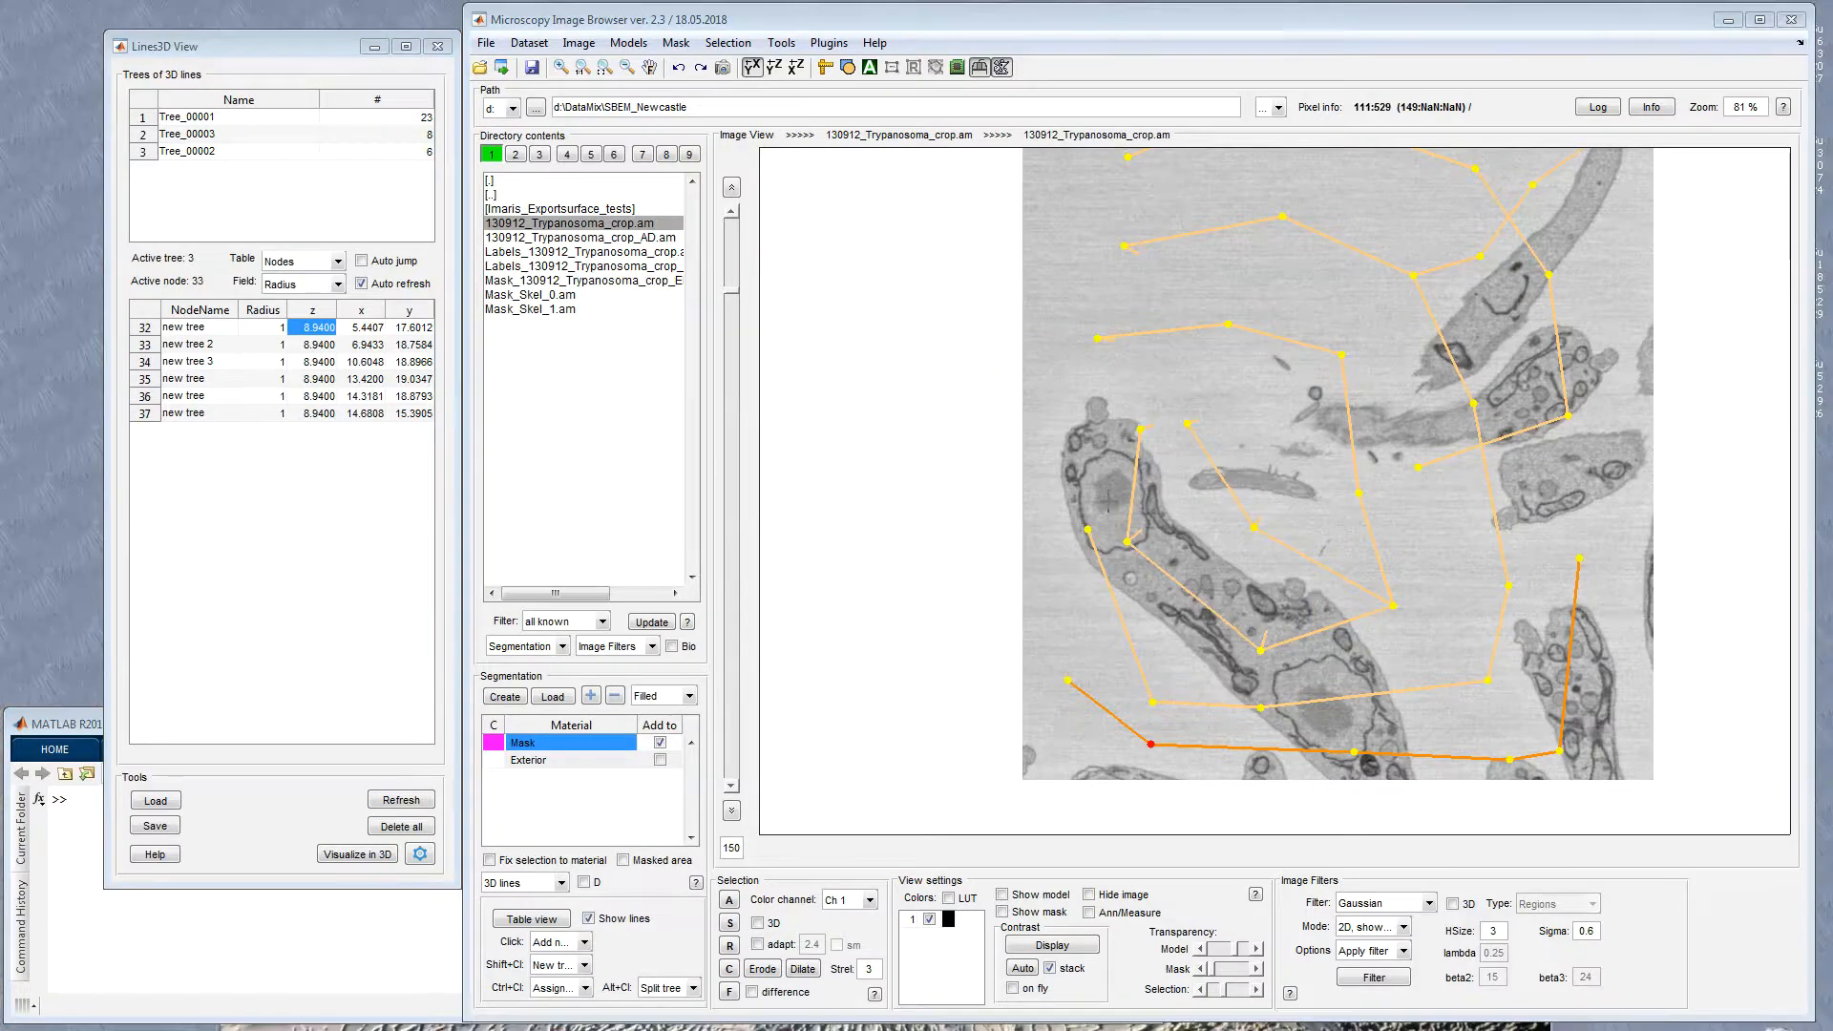
Step: Examine the minimum X, Y and Z coordinates of the dataset's bounding box and close the dialog without applying anything
click(542, 48)
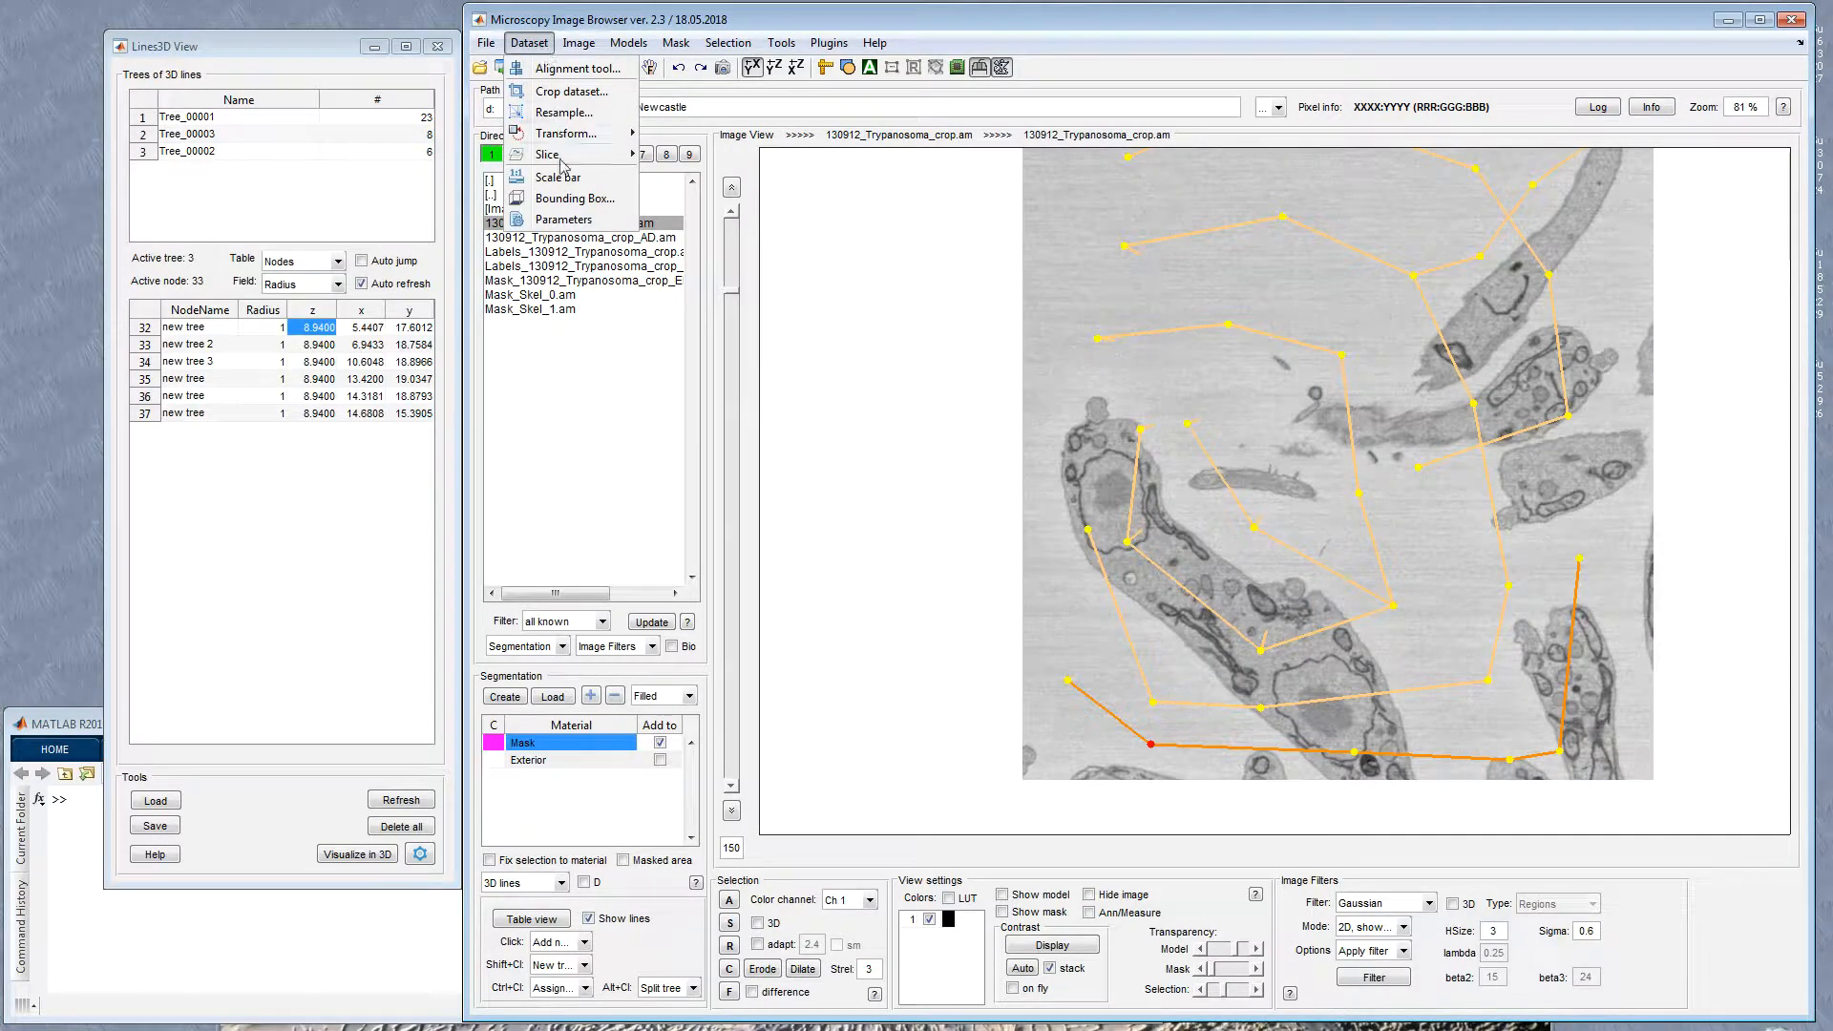
click(571, 198)
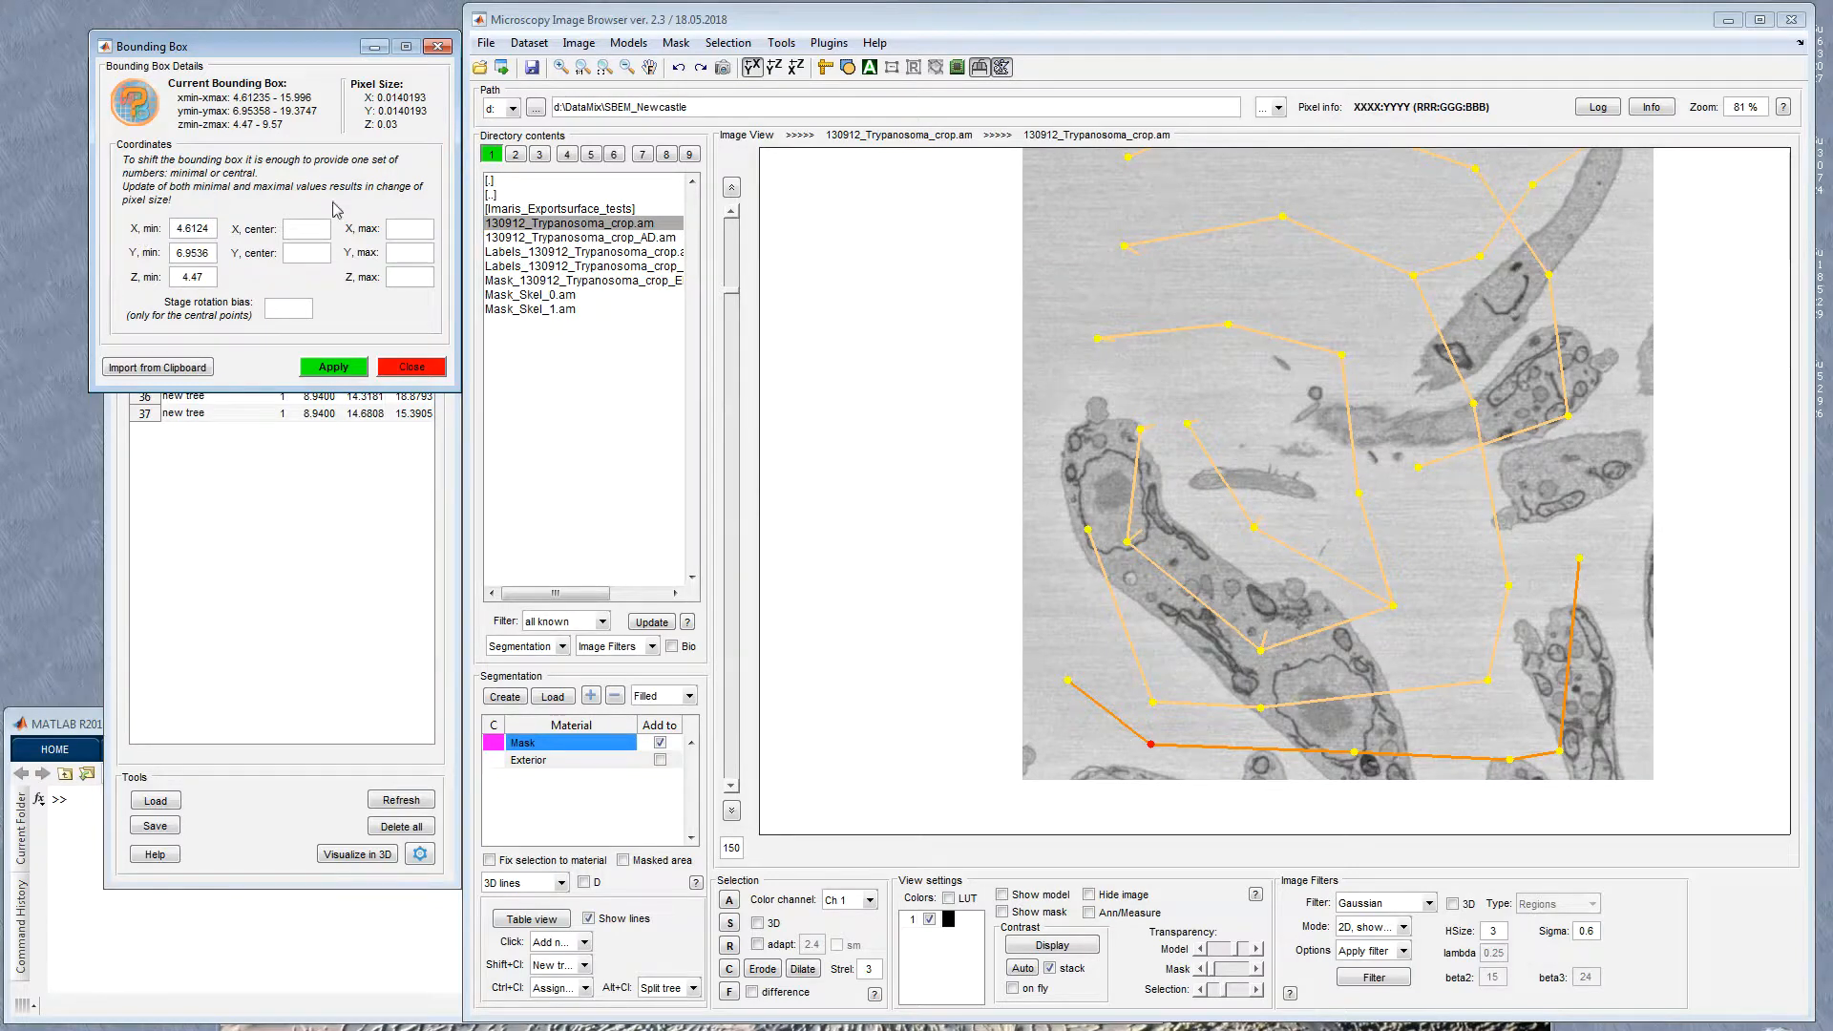
double_click(178, 228)
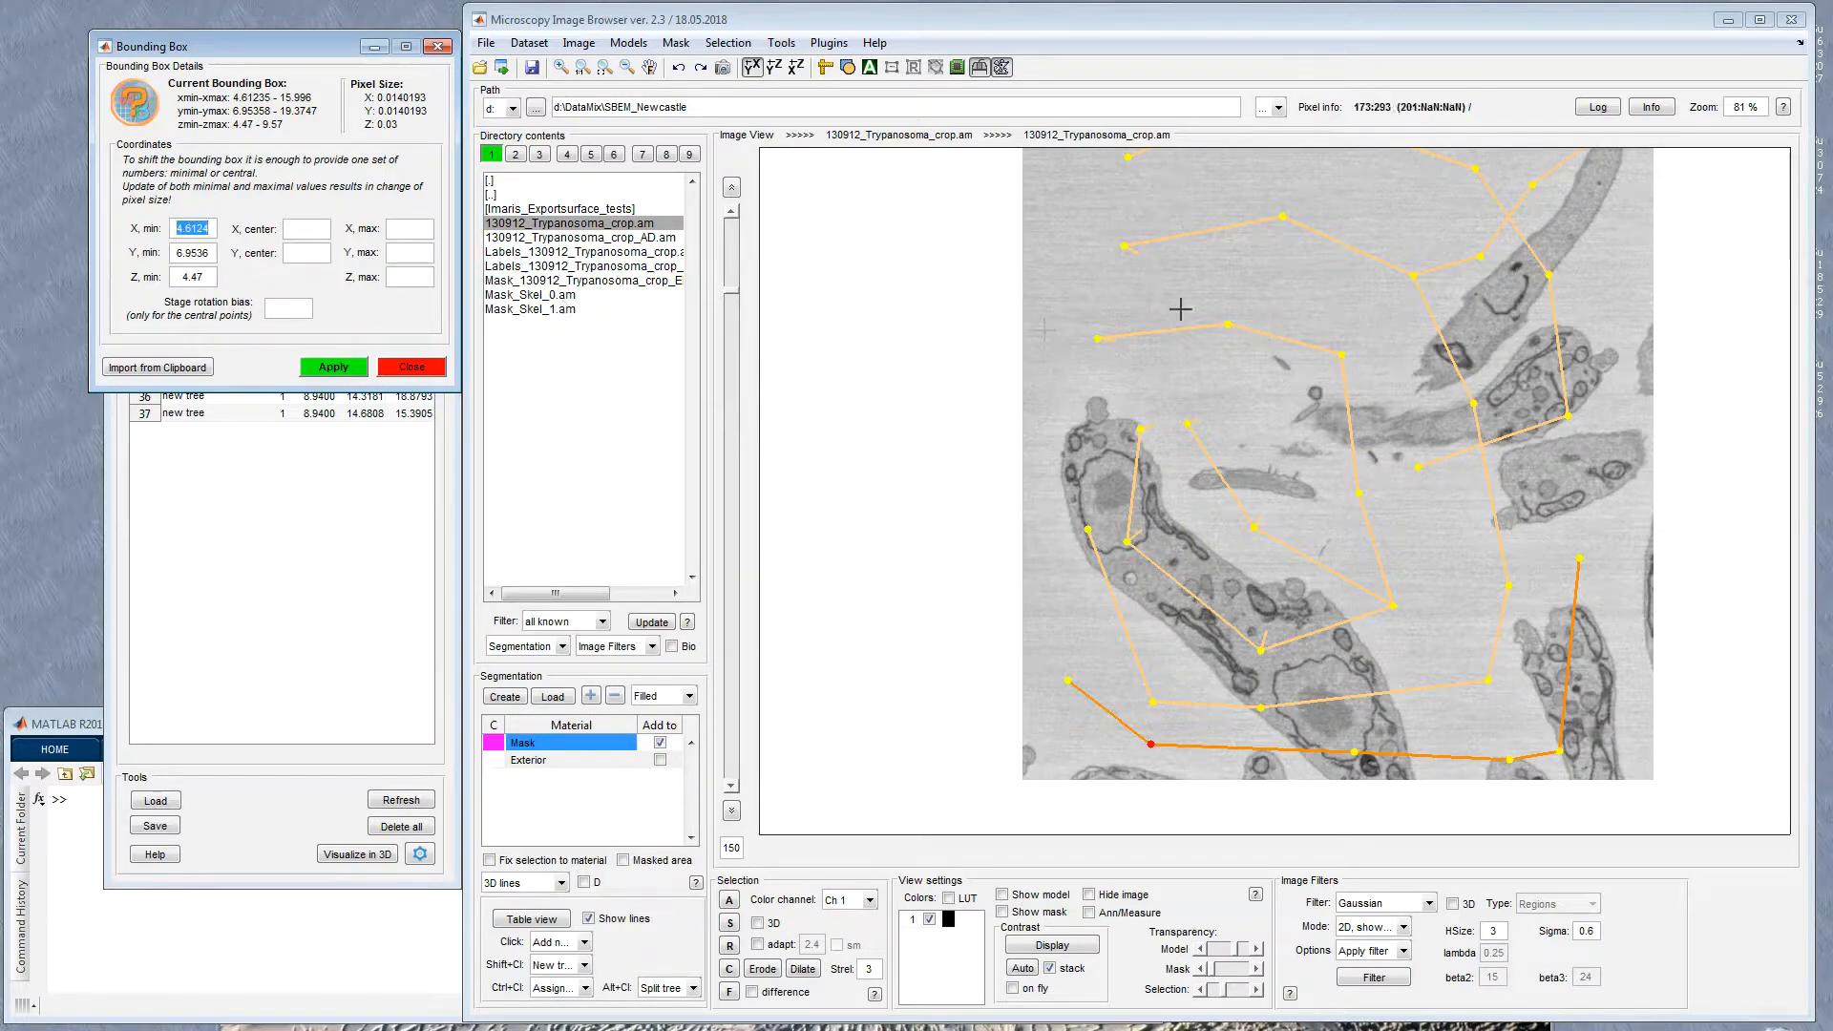
click(180, 227)
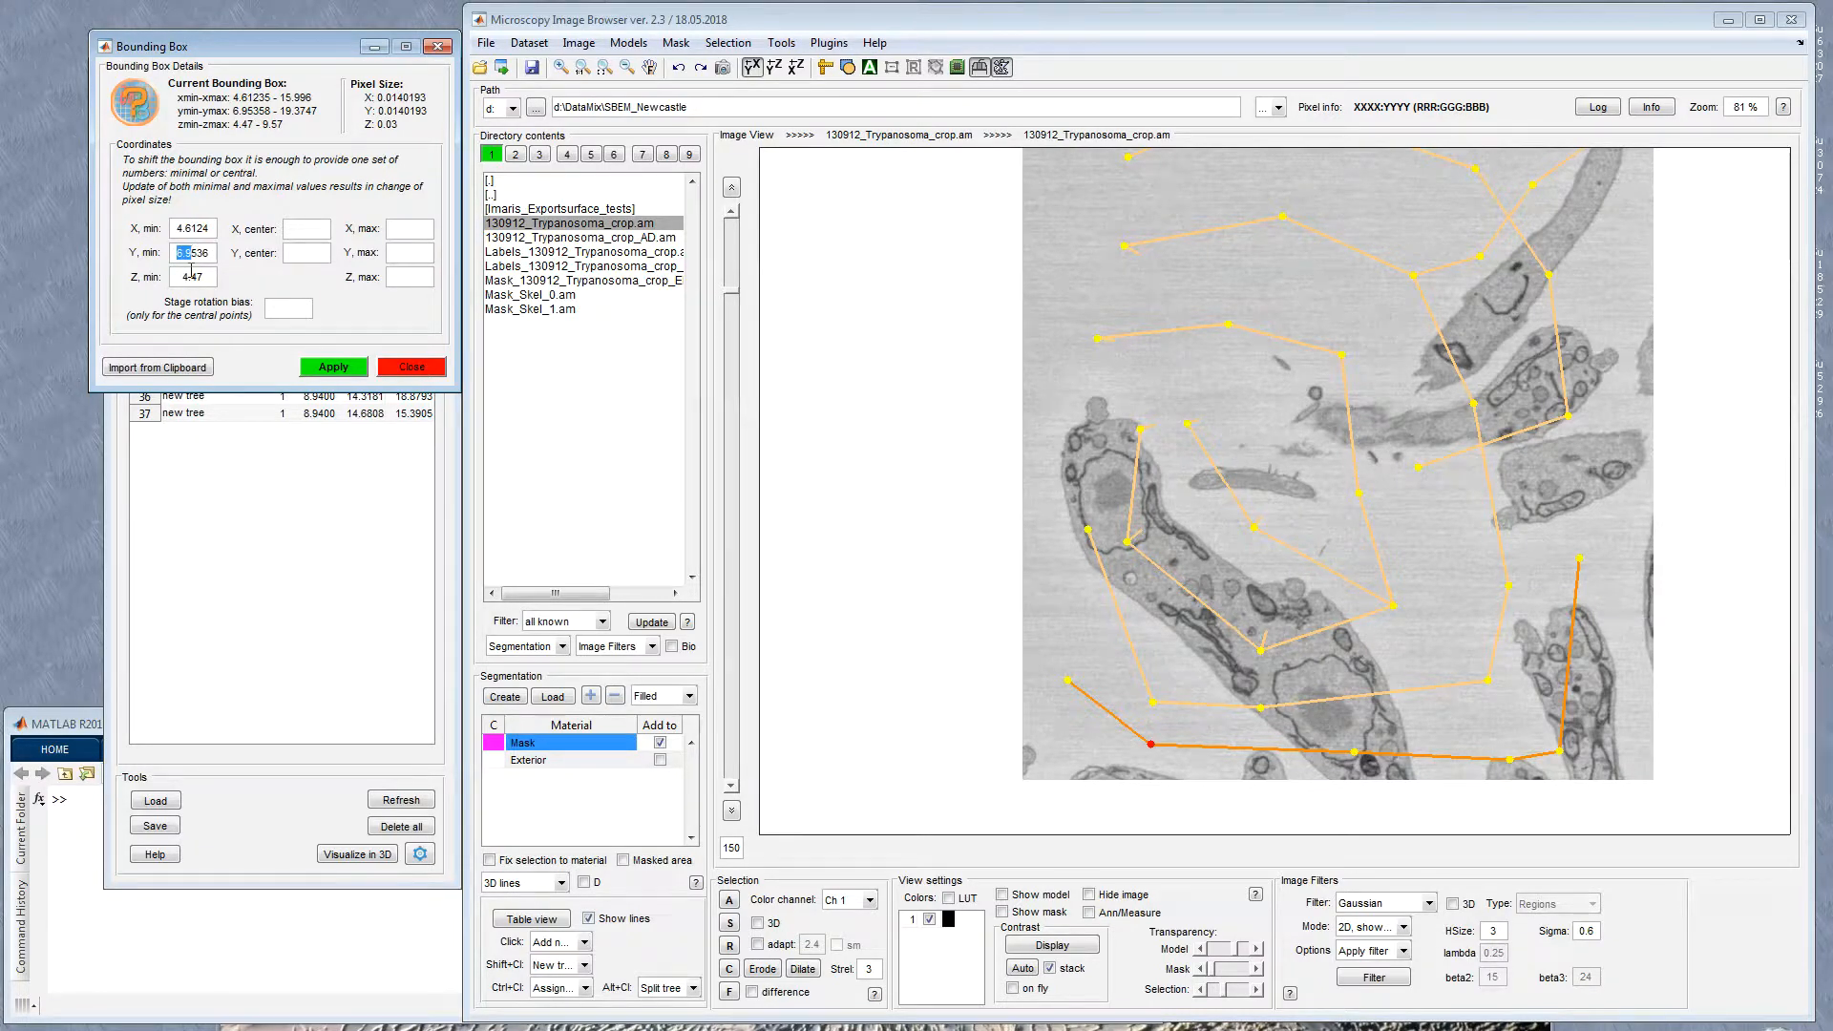
drag(204, 277, 157, 286)
click(411, 367)
Step: Show the coordinates of node 34 in pixels, read them beside the node table and dismiss the message
click(316, 360)
click(357, 362)
double_click(328, 378)
double_click(325, 364)
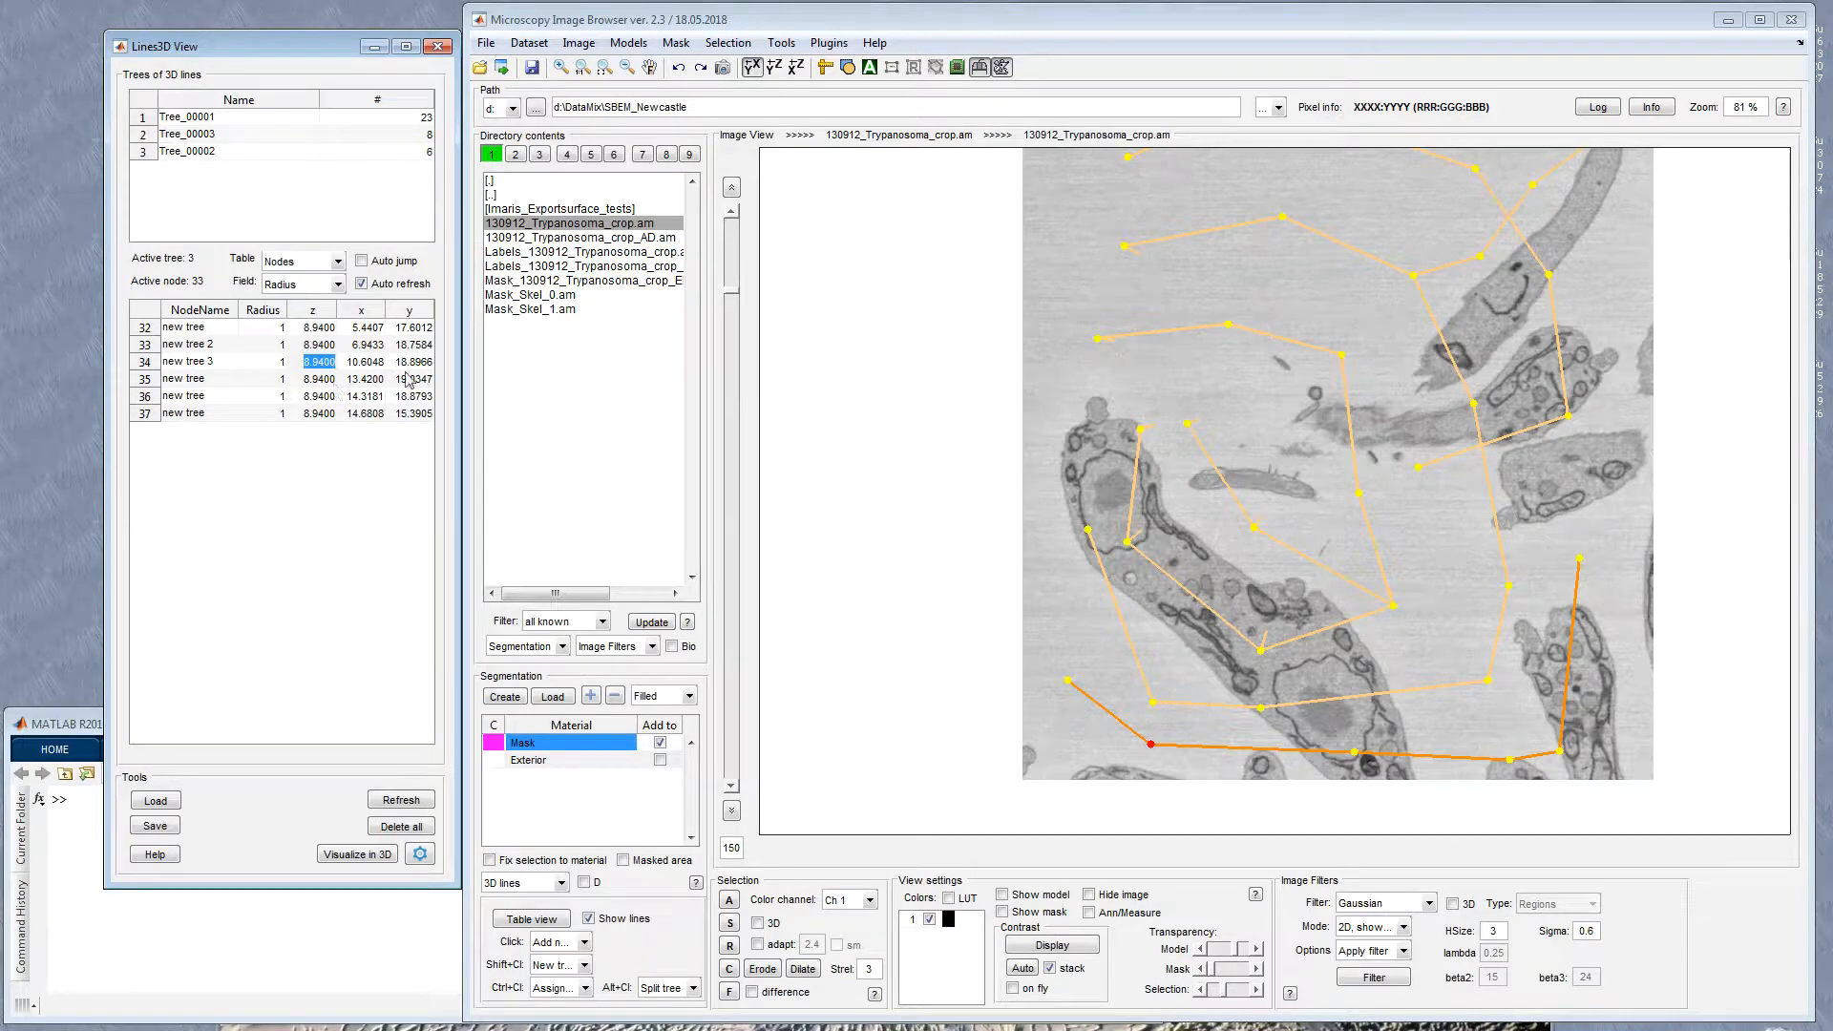
right_click(275, 366)
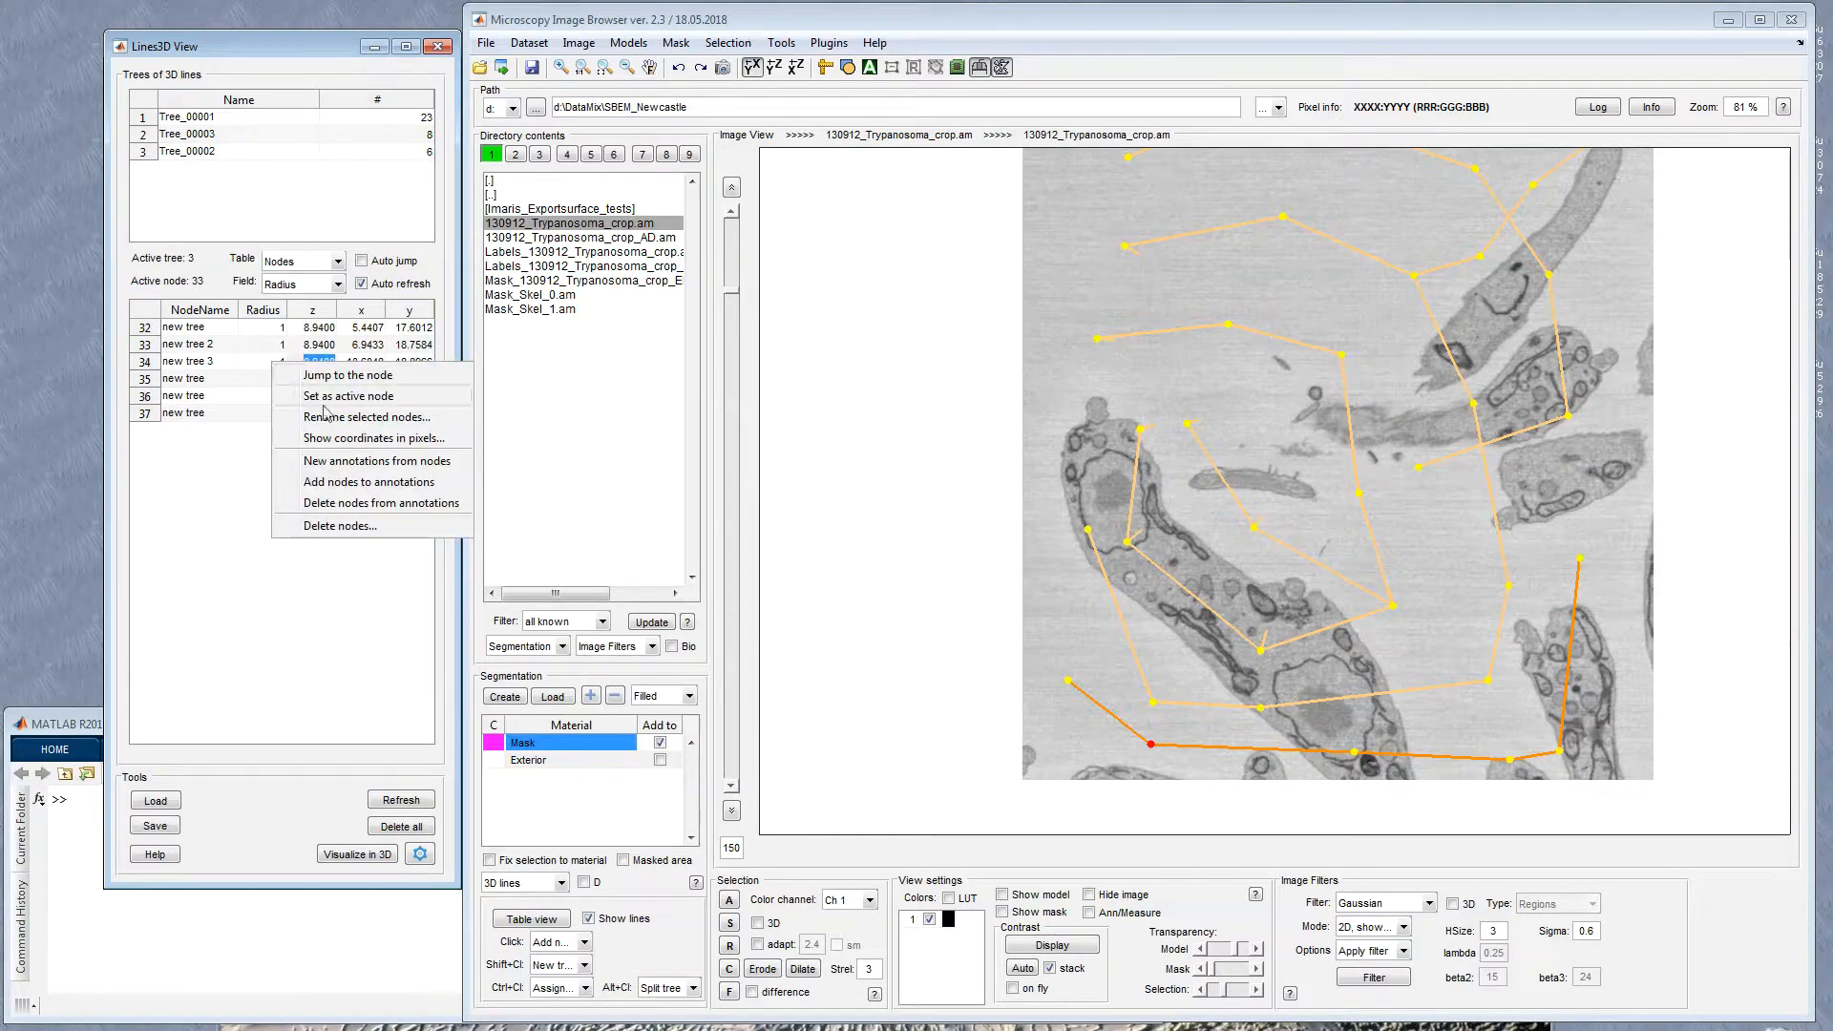
click(361, 444)
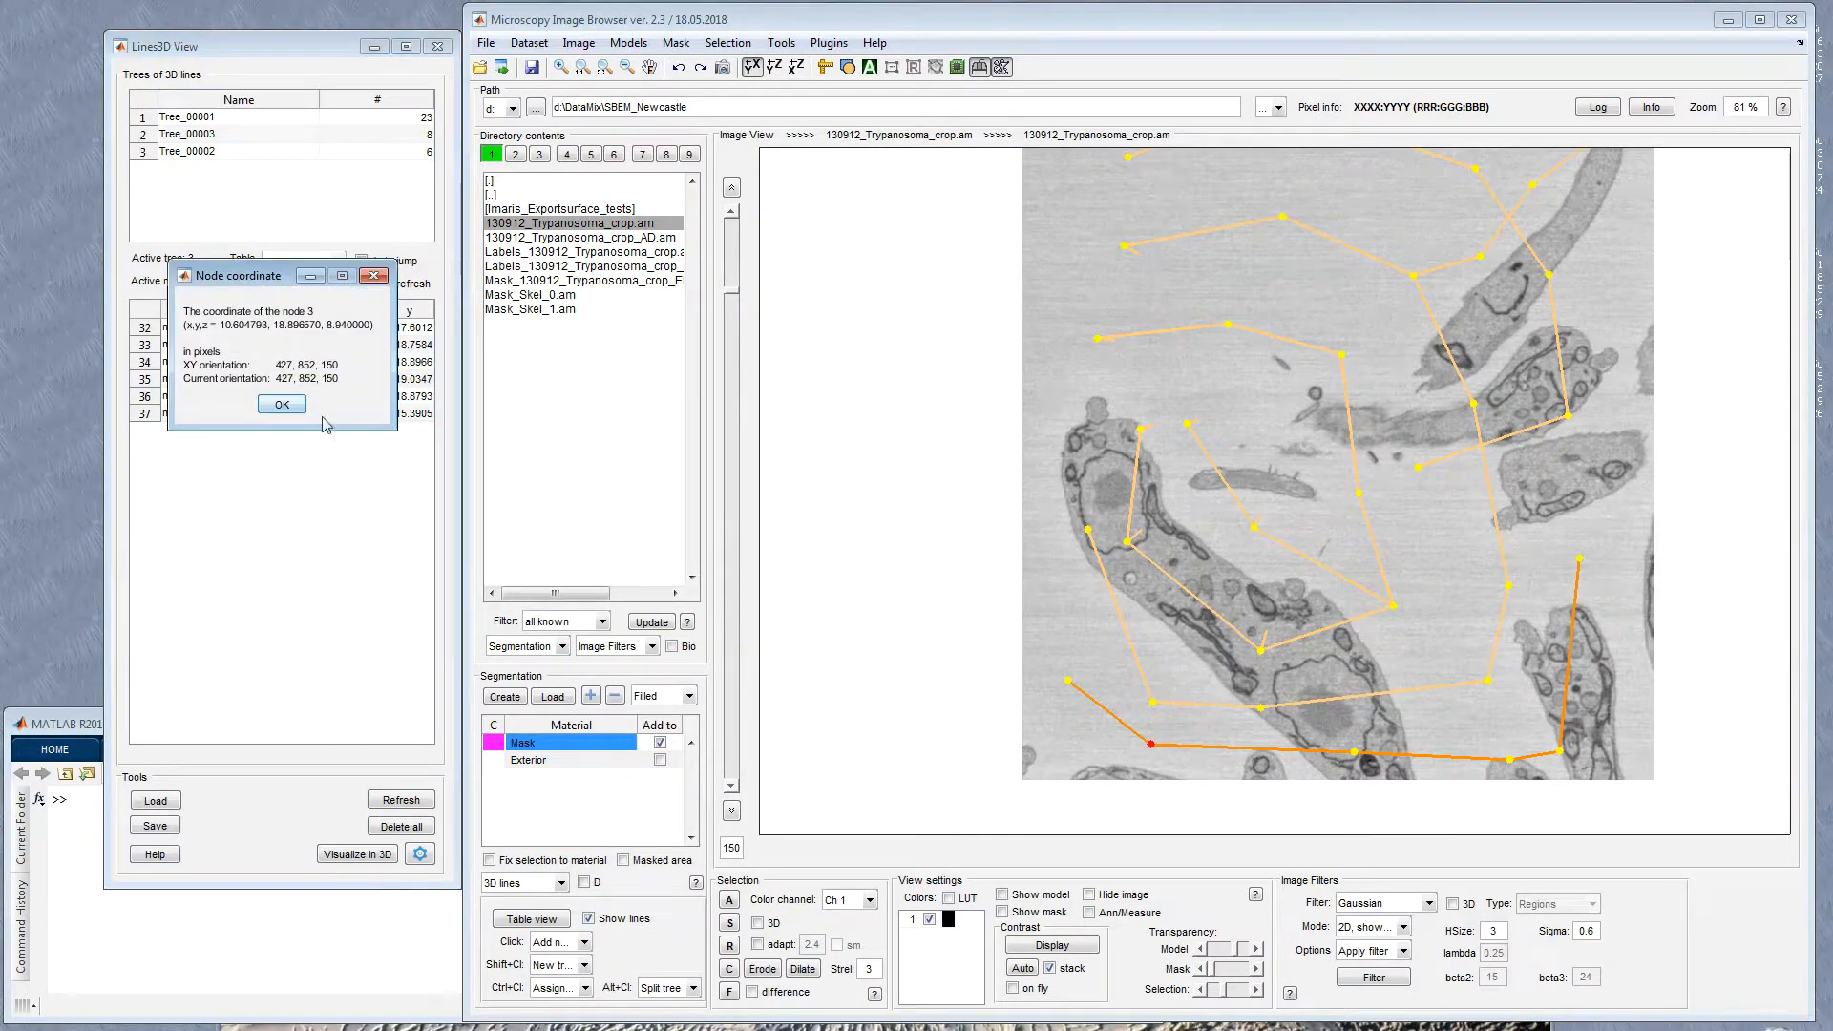
drag(351, 266, 427, 403)
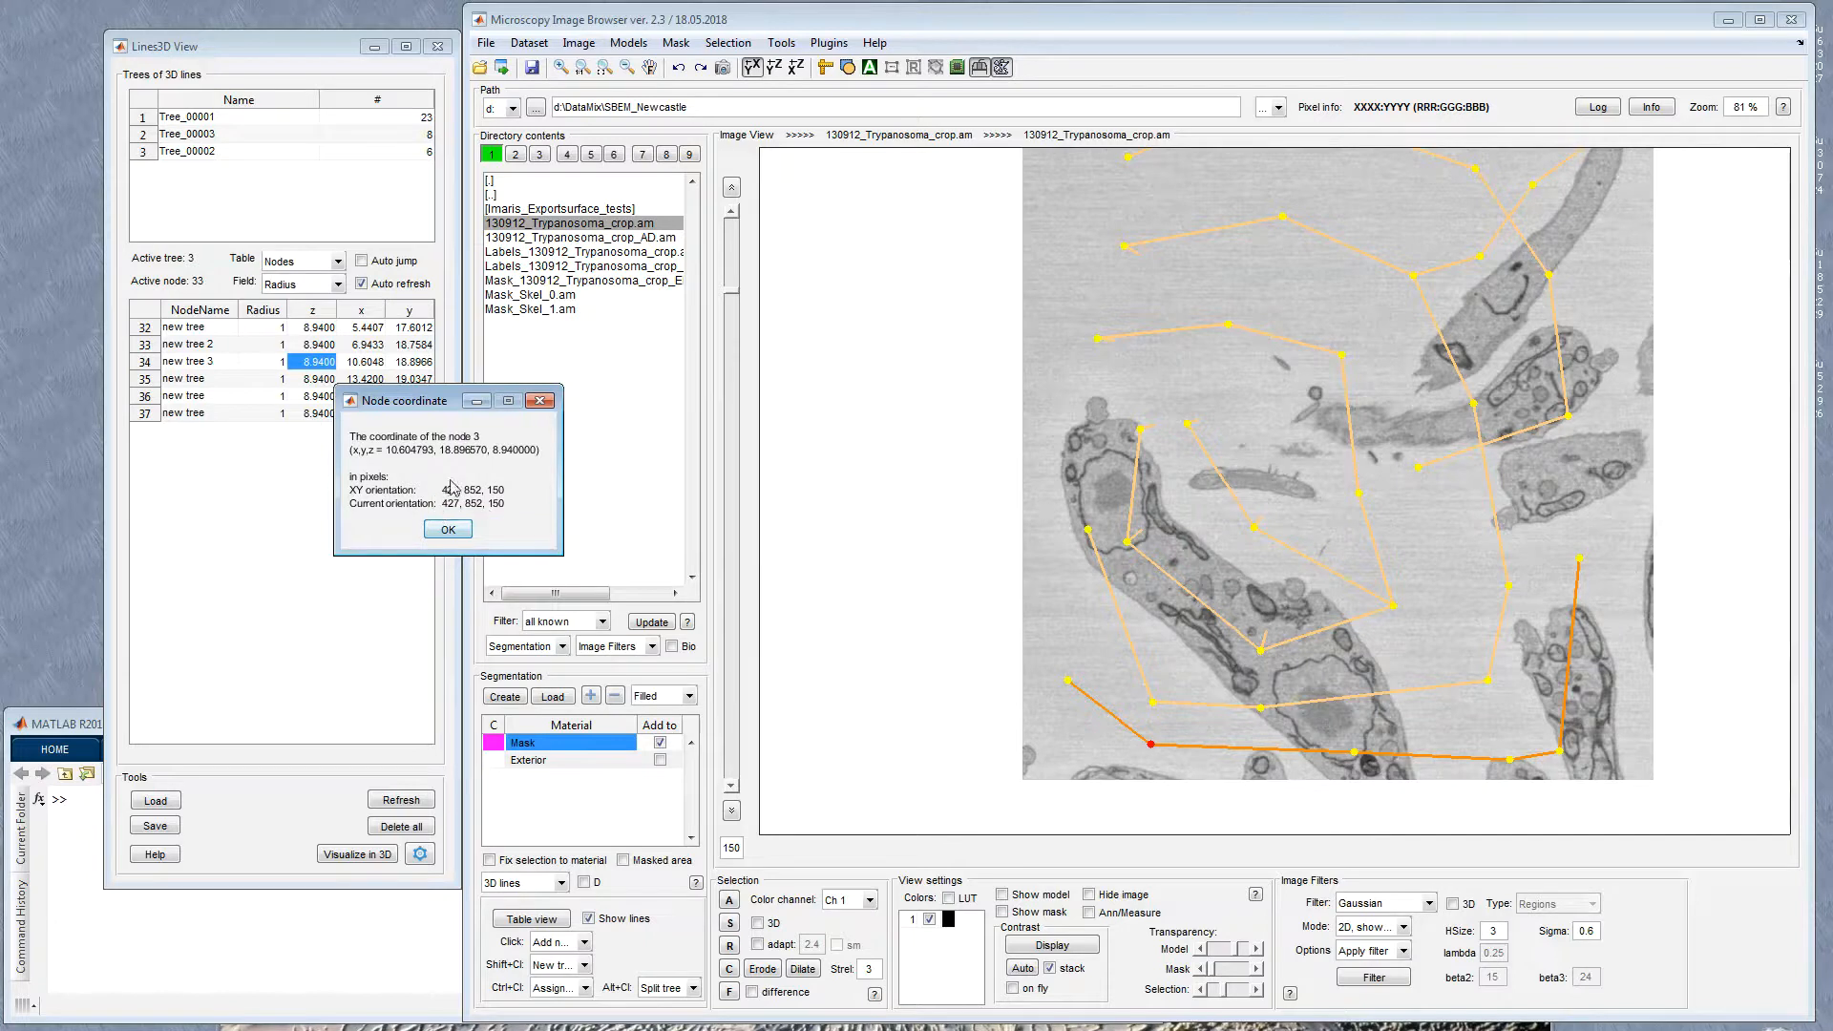
click(448, 531)
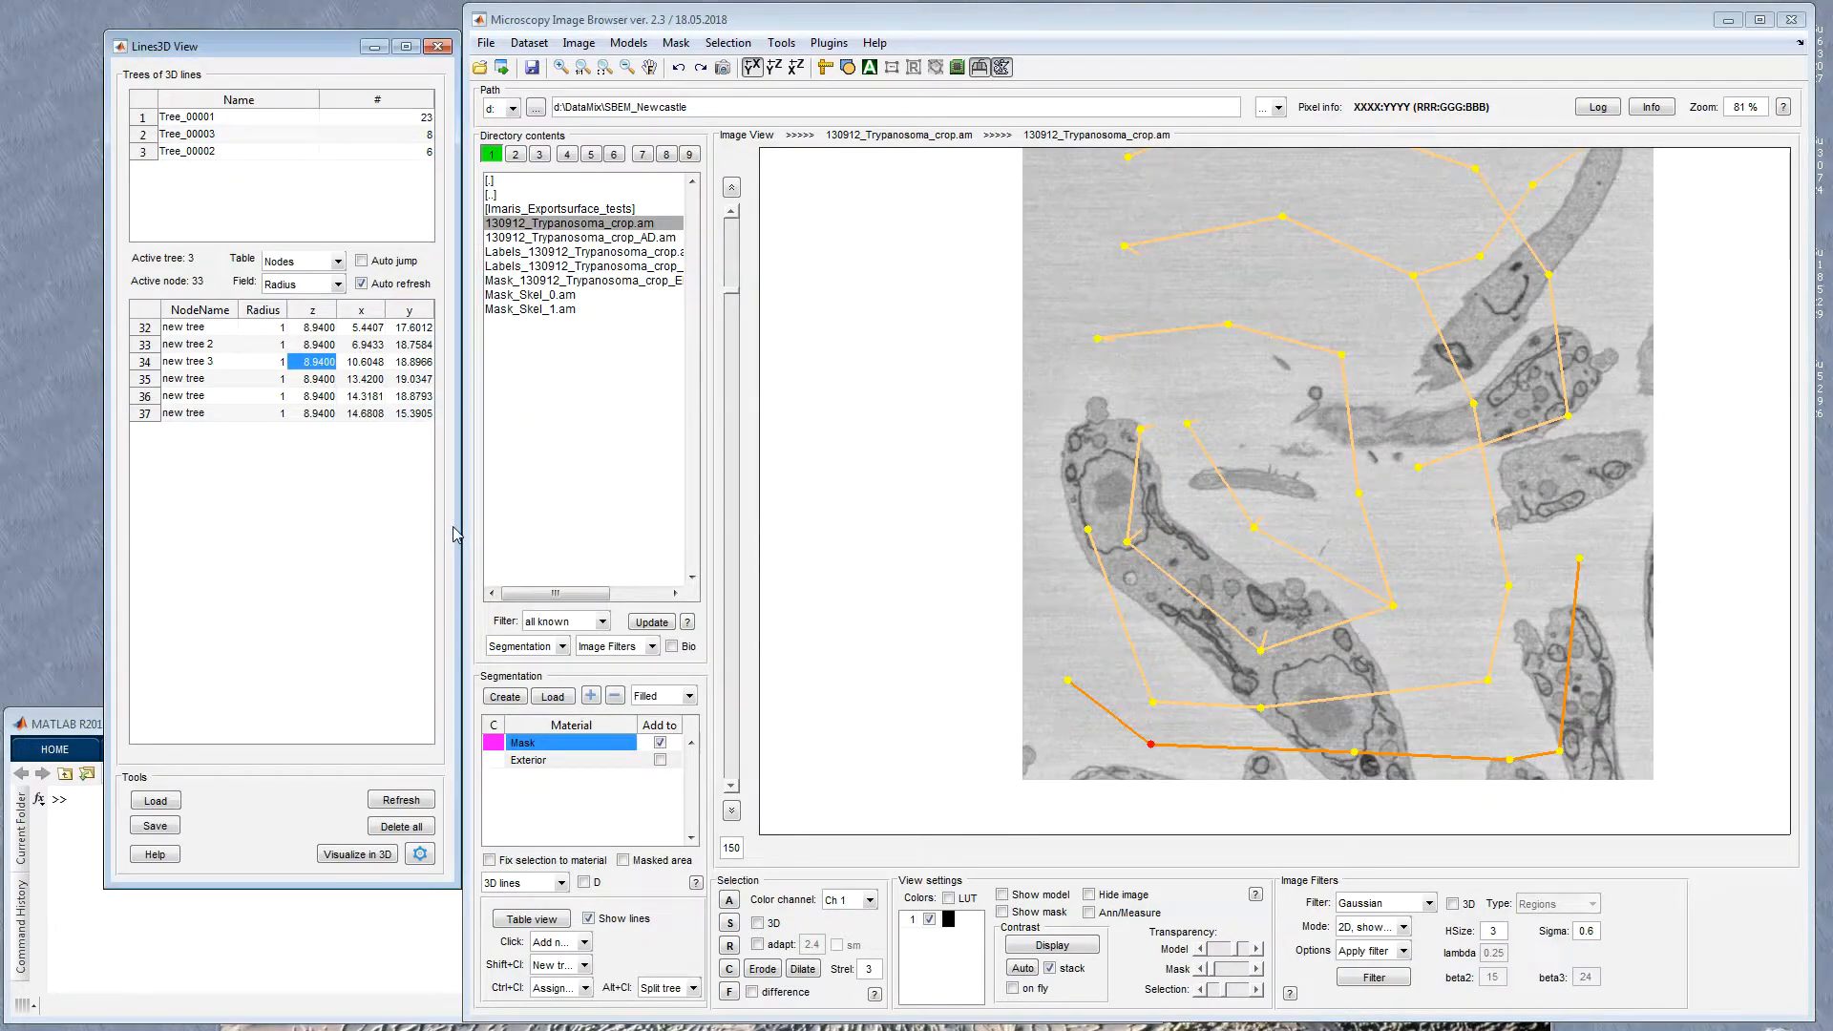
Step: Create new annotations from nodes 32 to 37, using the node indices as labels
right_click(316, 362)
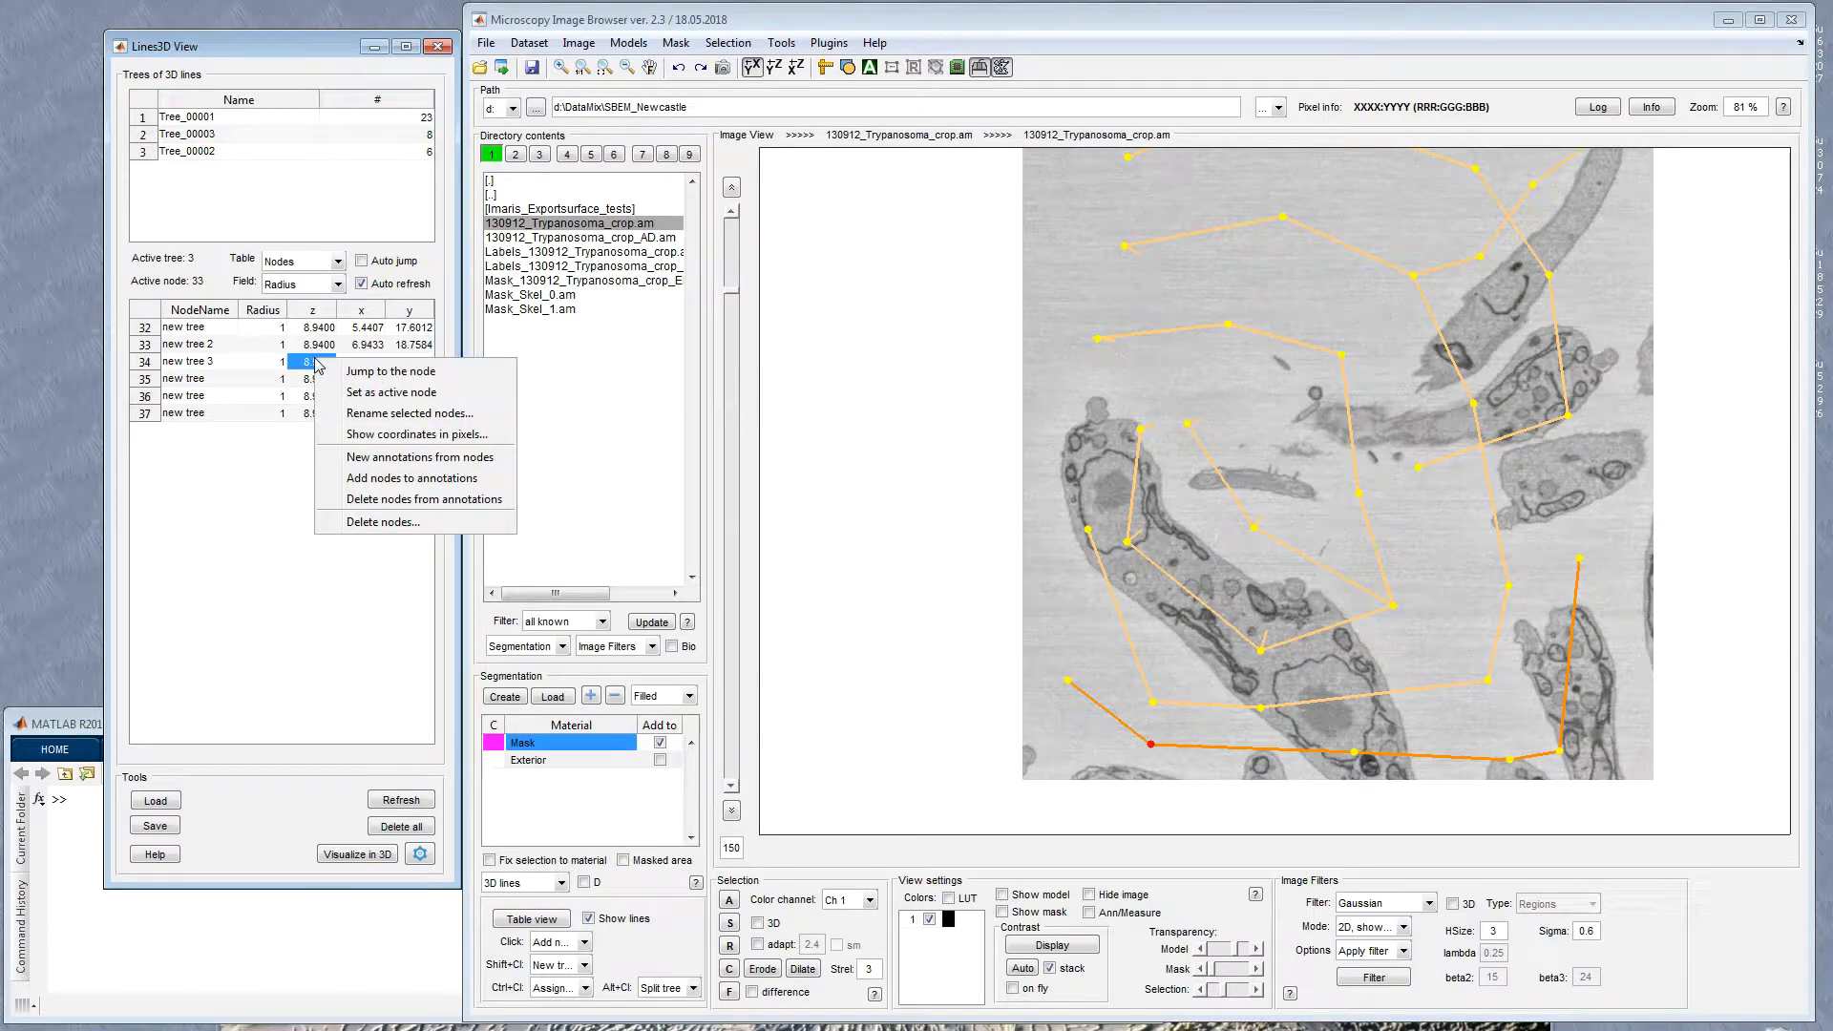
click(225, 328)
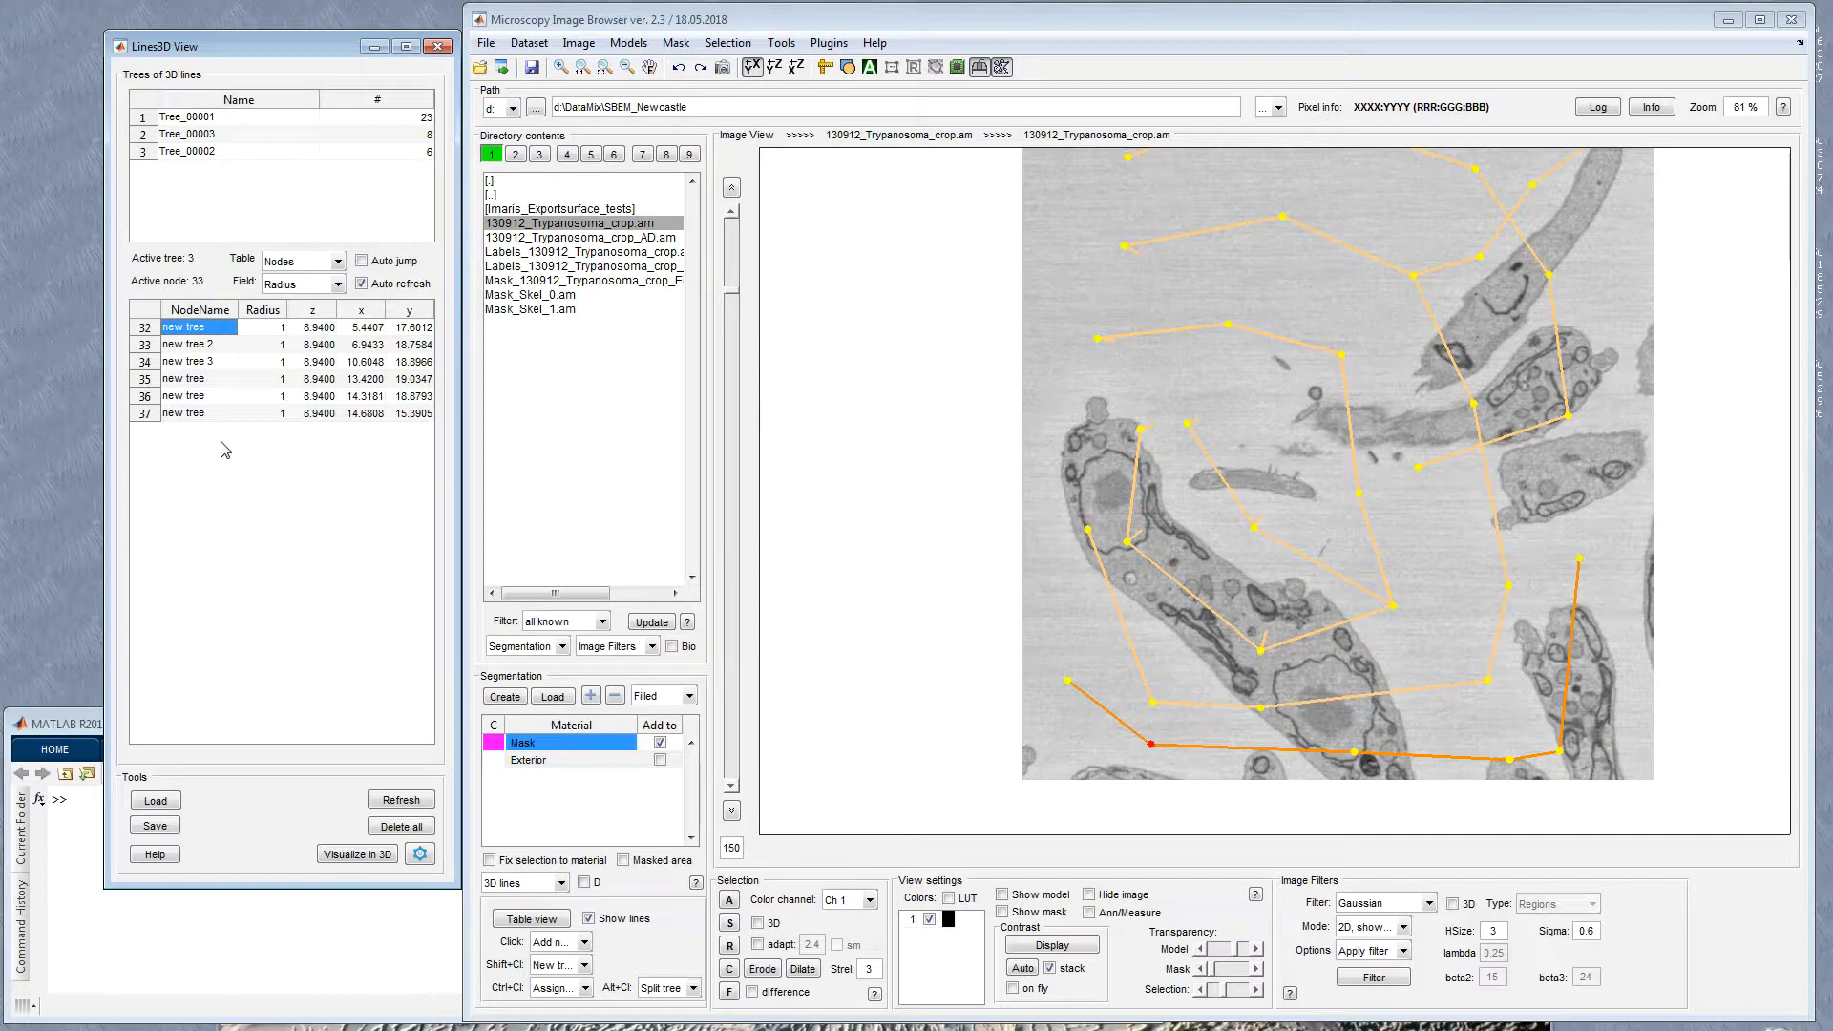
drag(1444, 608, 1395, 572)
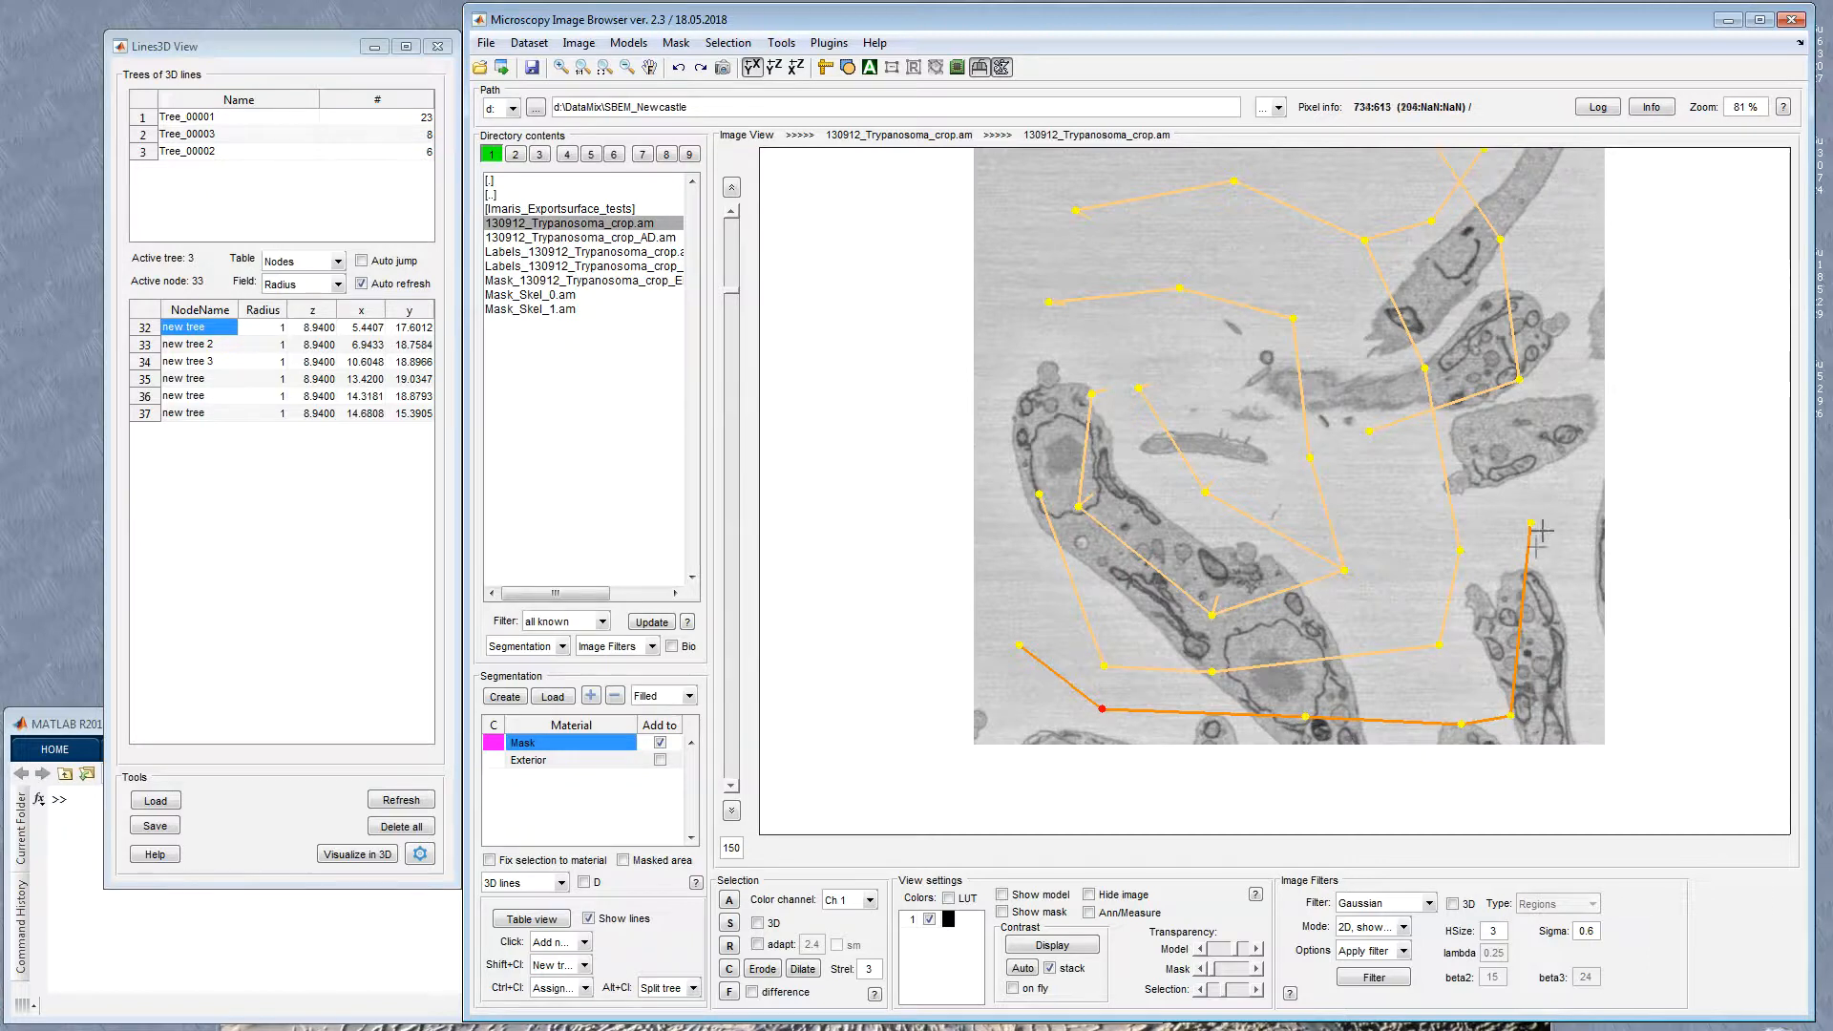
drag(206, 336, 209, 412)
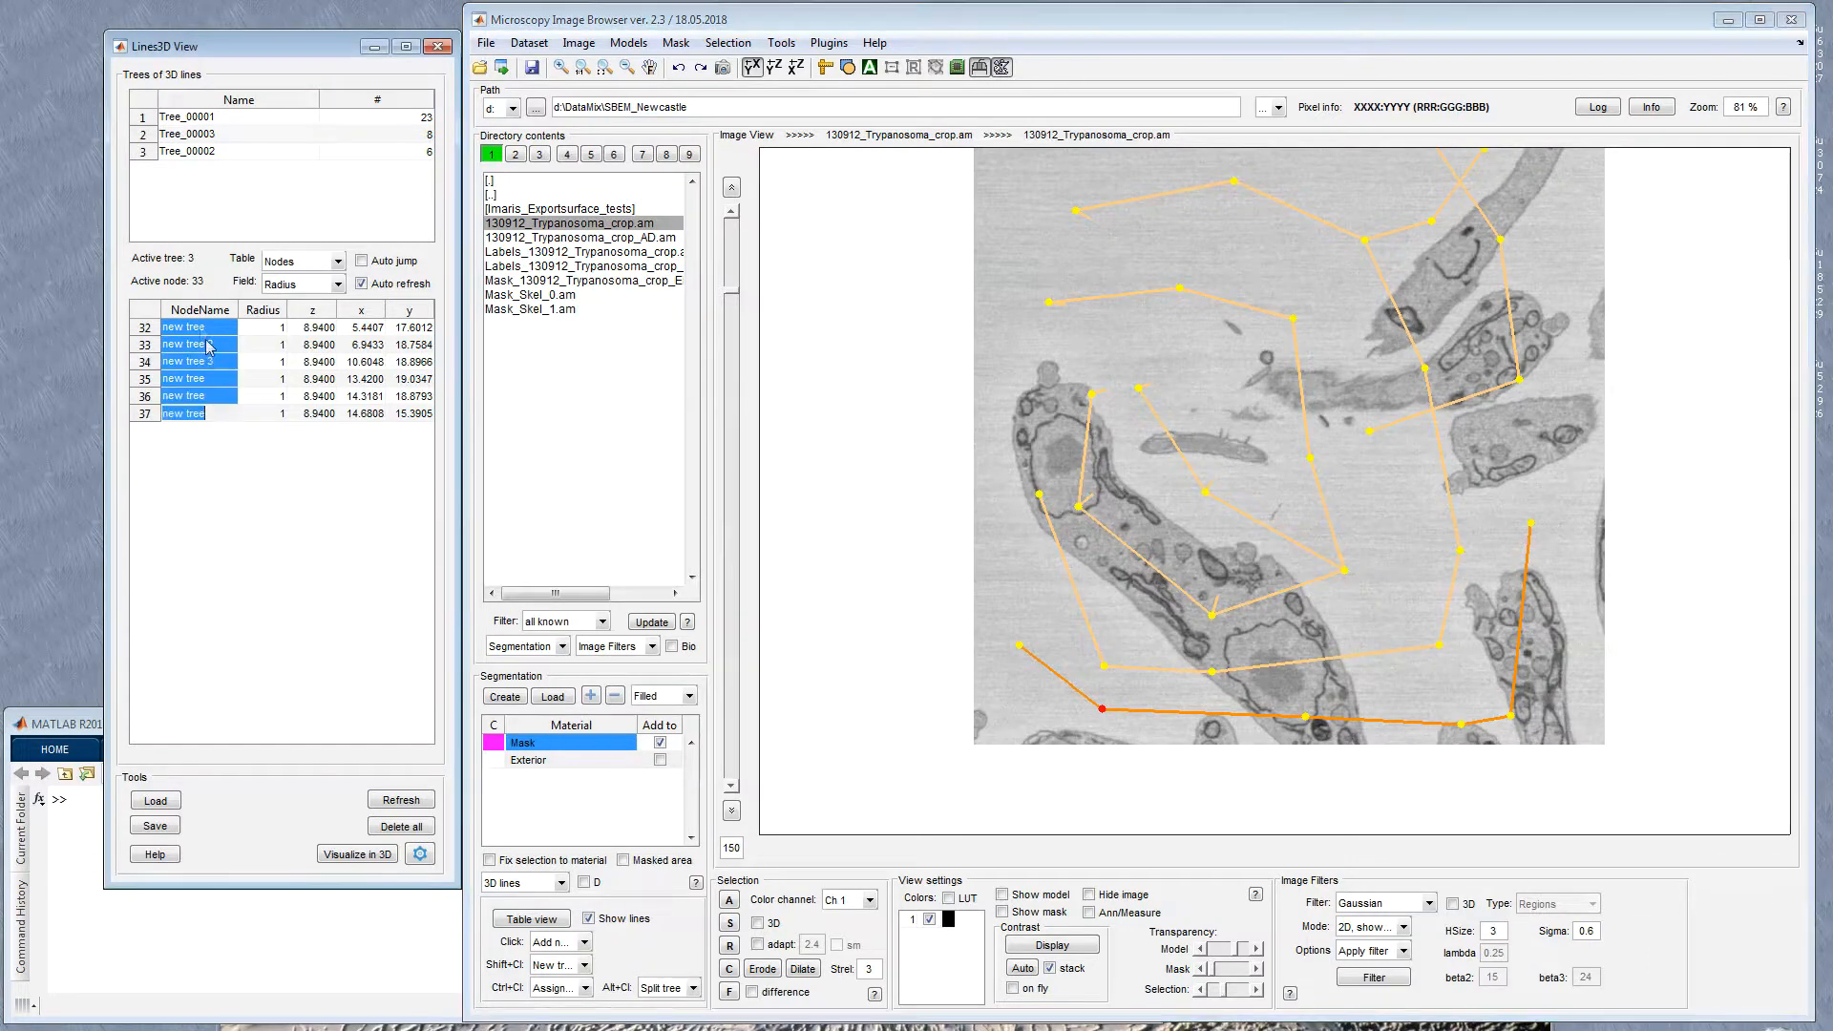
right_click(194, 391)
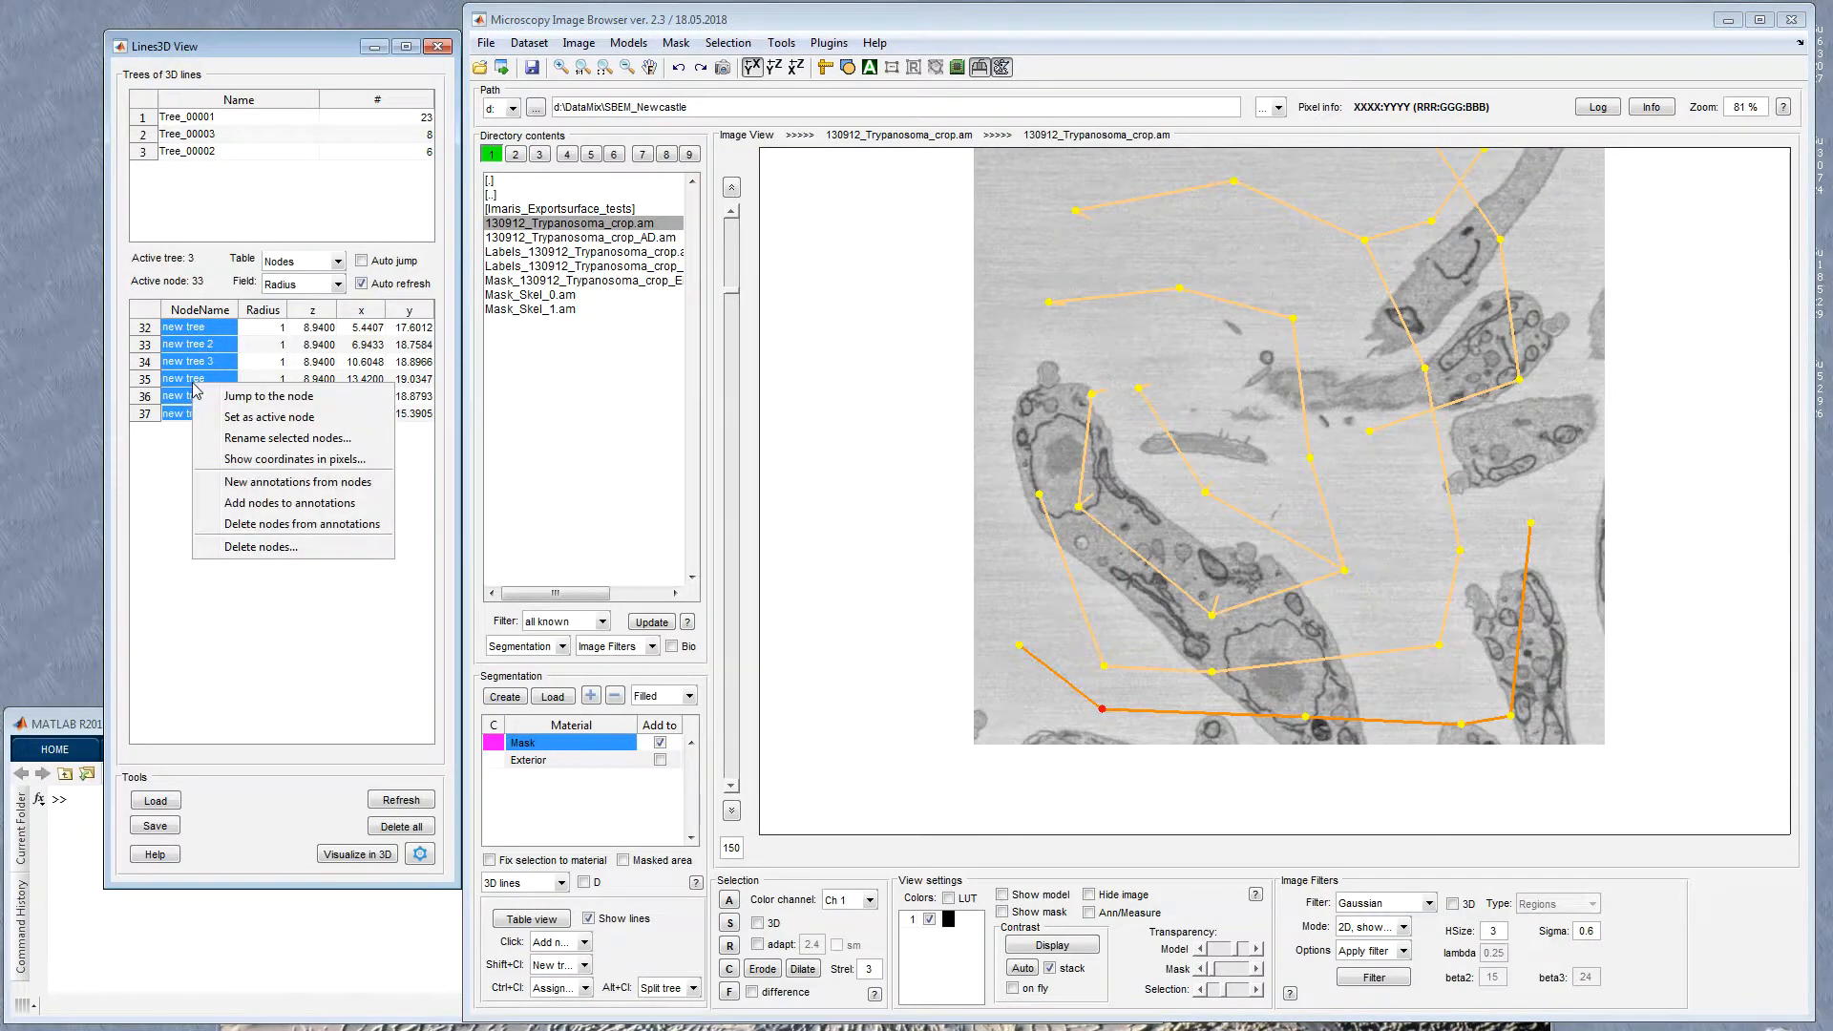
click(263, 484)
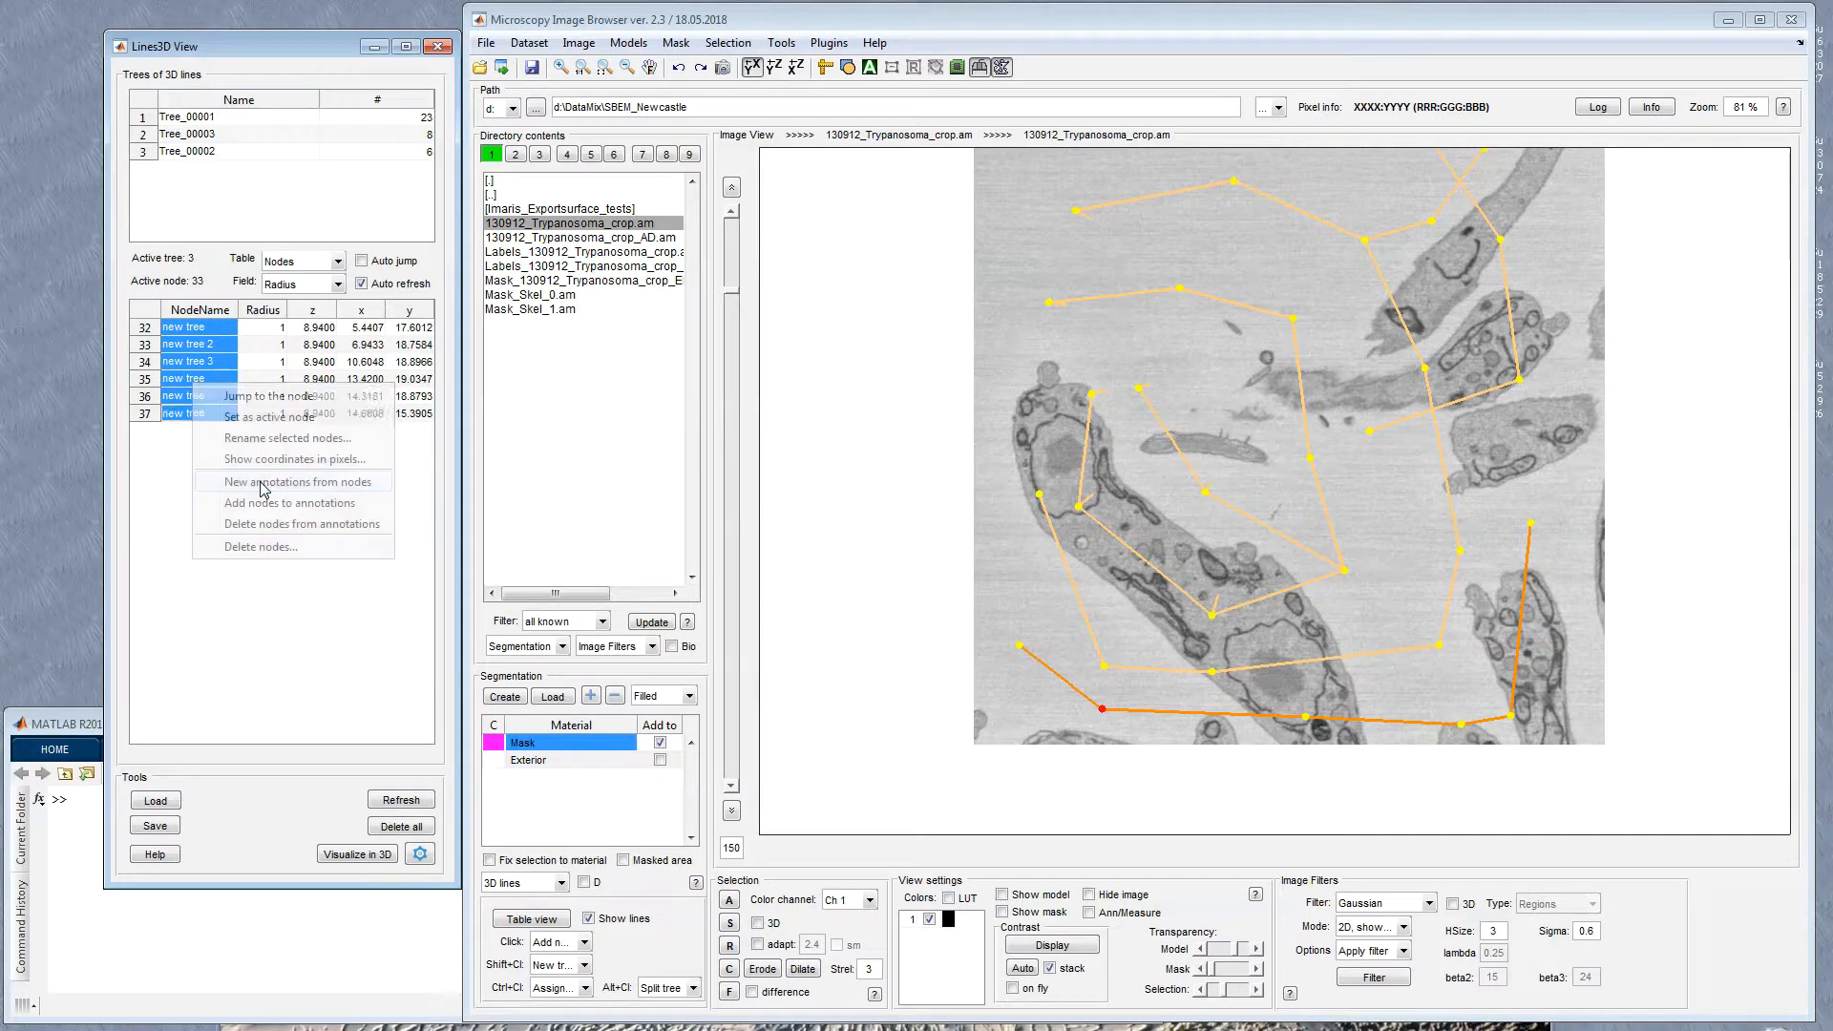
drag(238, 294, 329, 465)
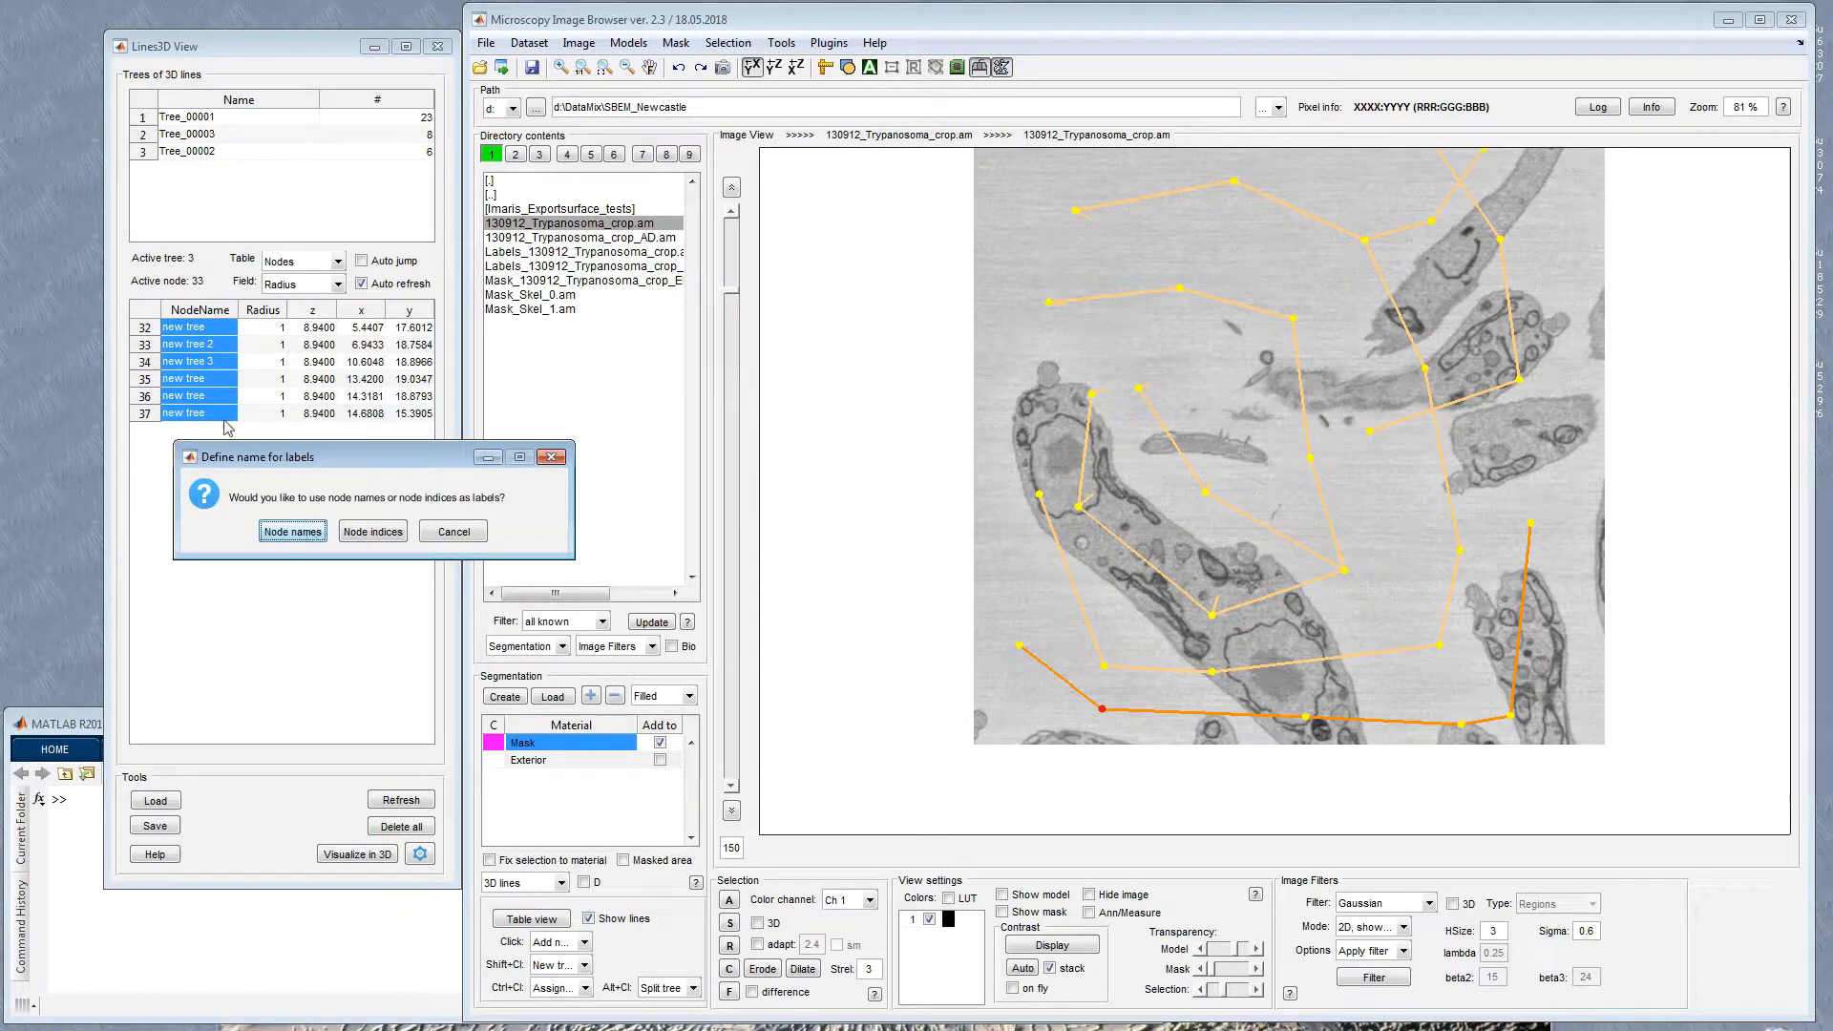
click(389, 536)
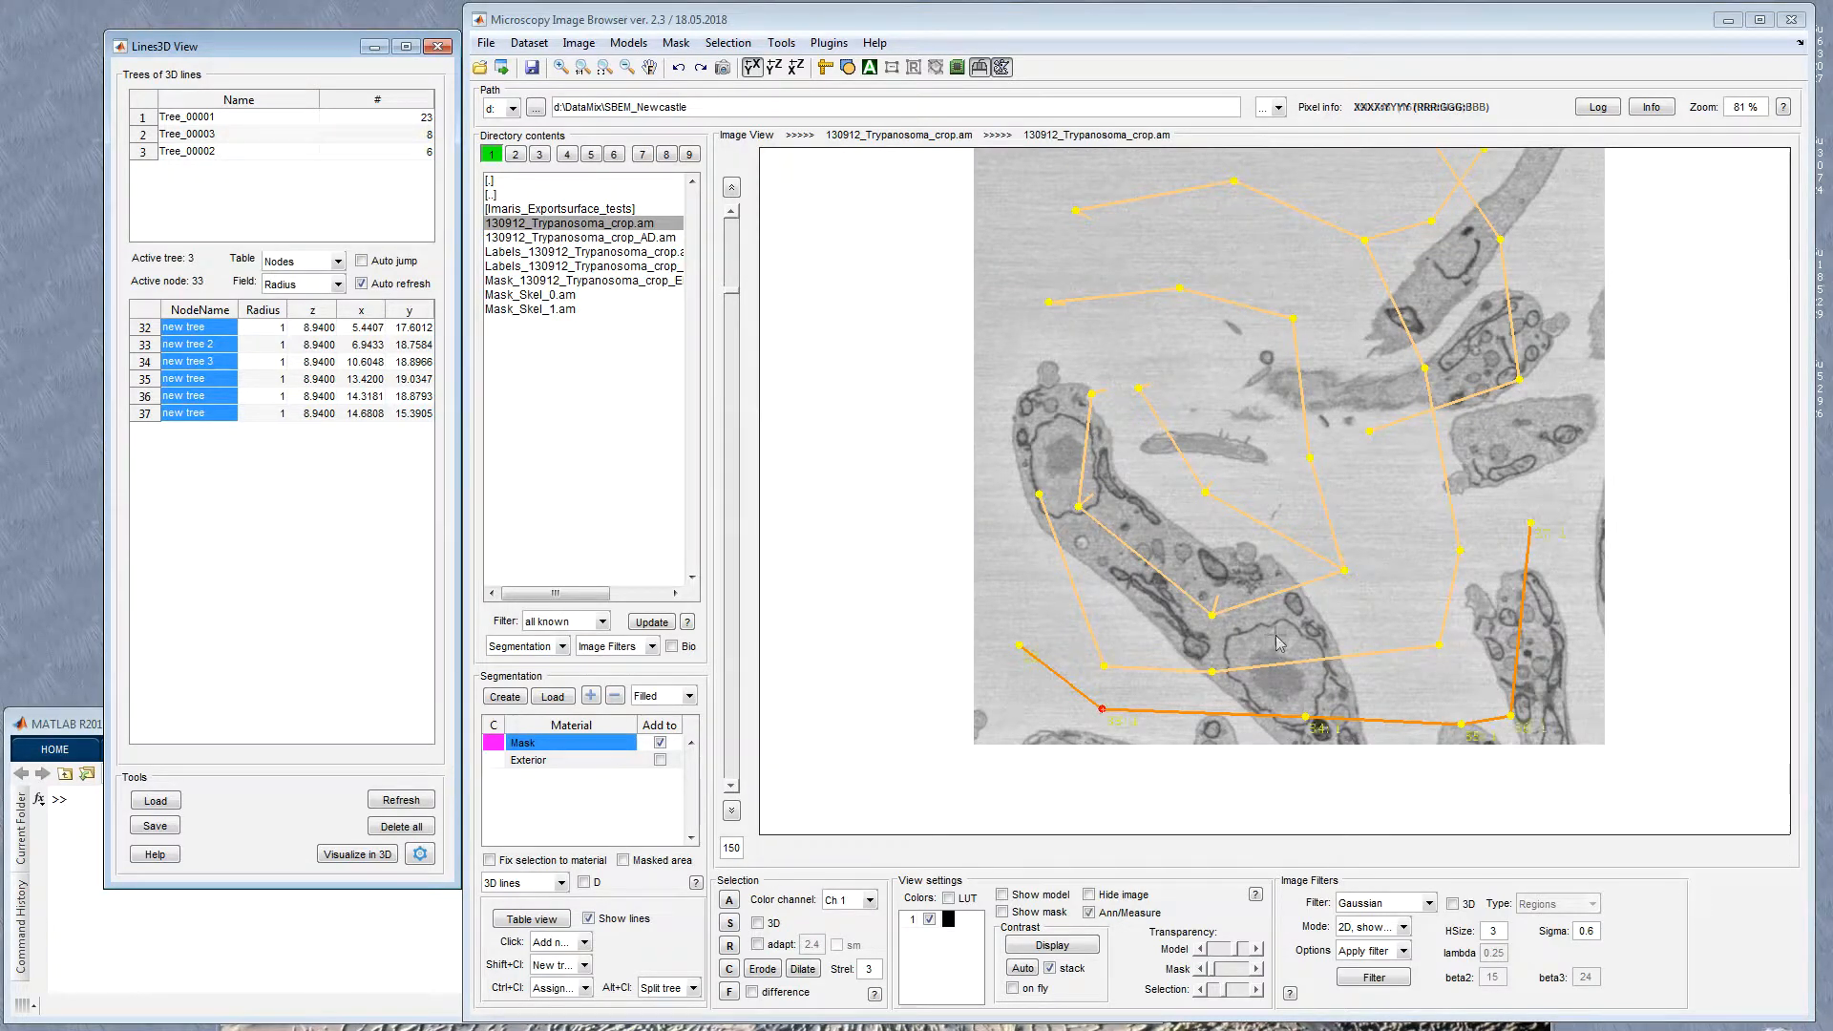
Step: Switch to the Annotations tool and open the annotation list, placing it beside the node table
drag(1267, 635, 1255, 481)
scroll(1254, 515, up, 2)
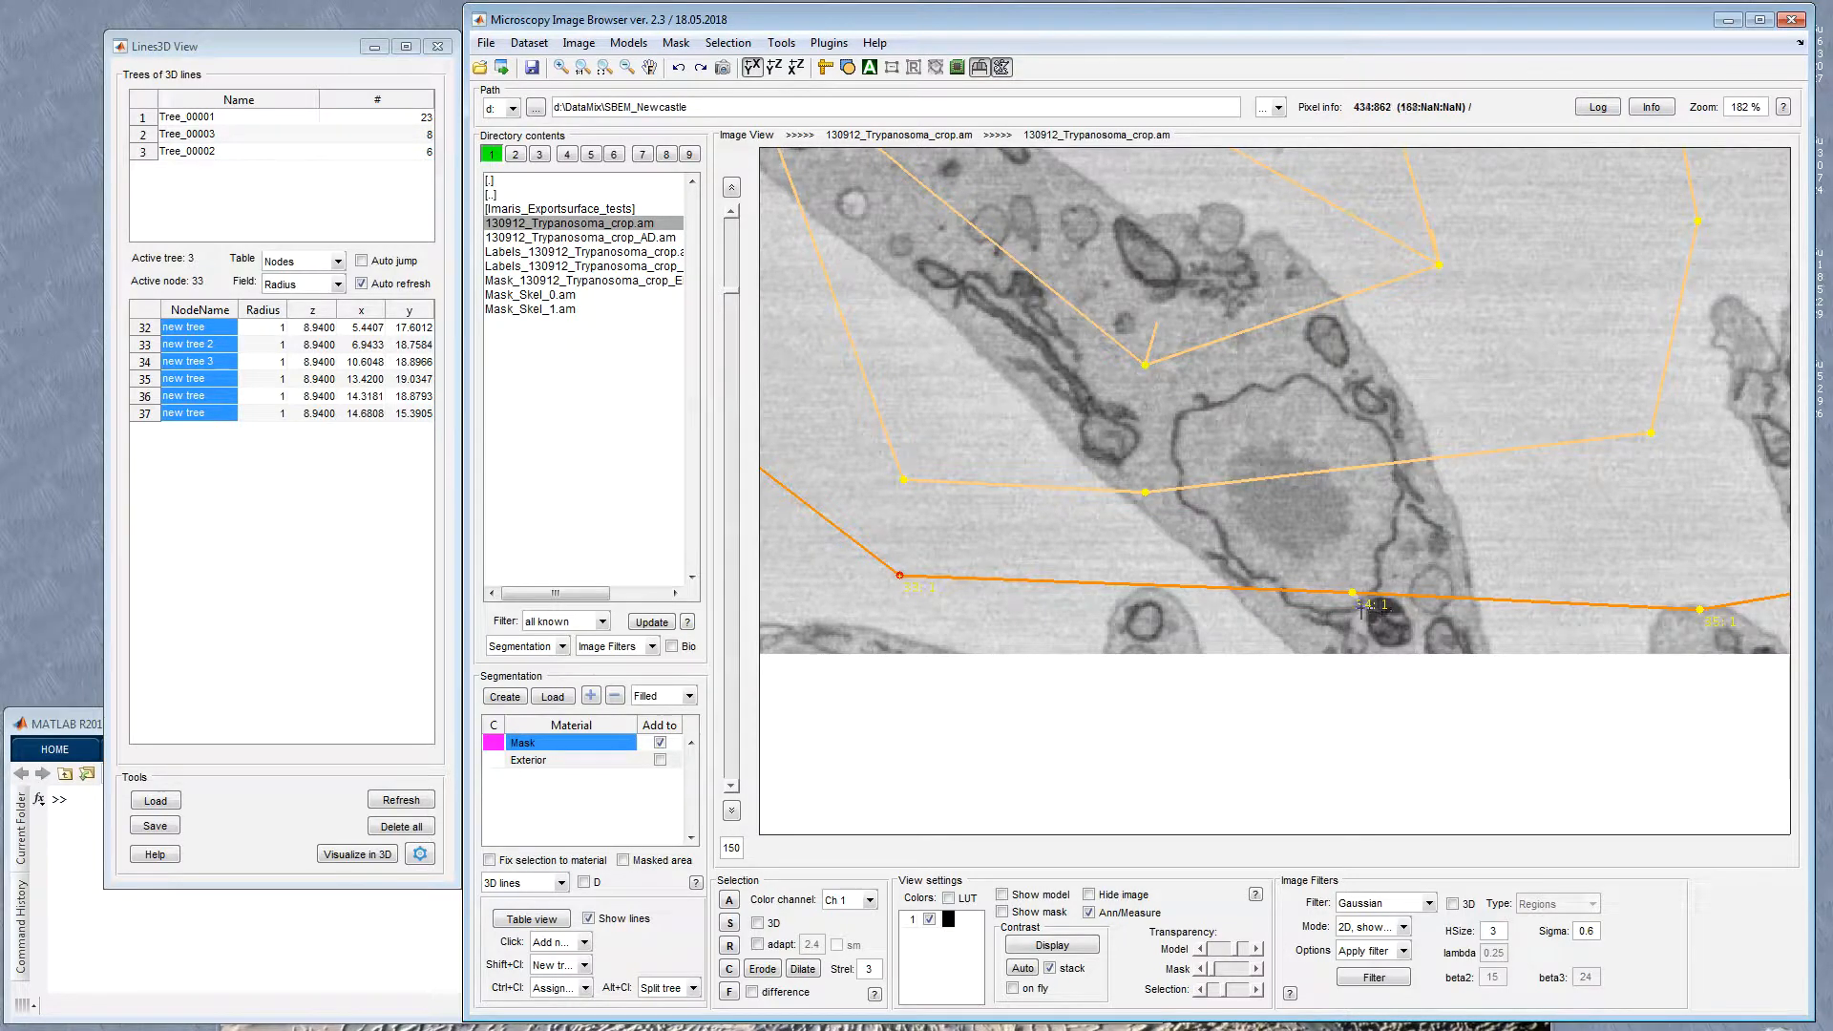
click(528, 883)
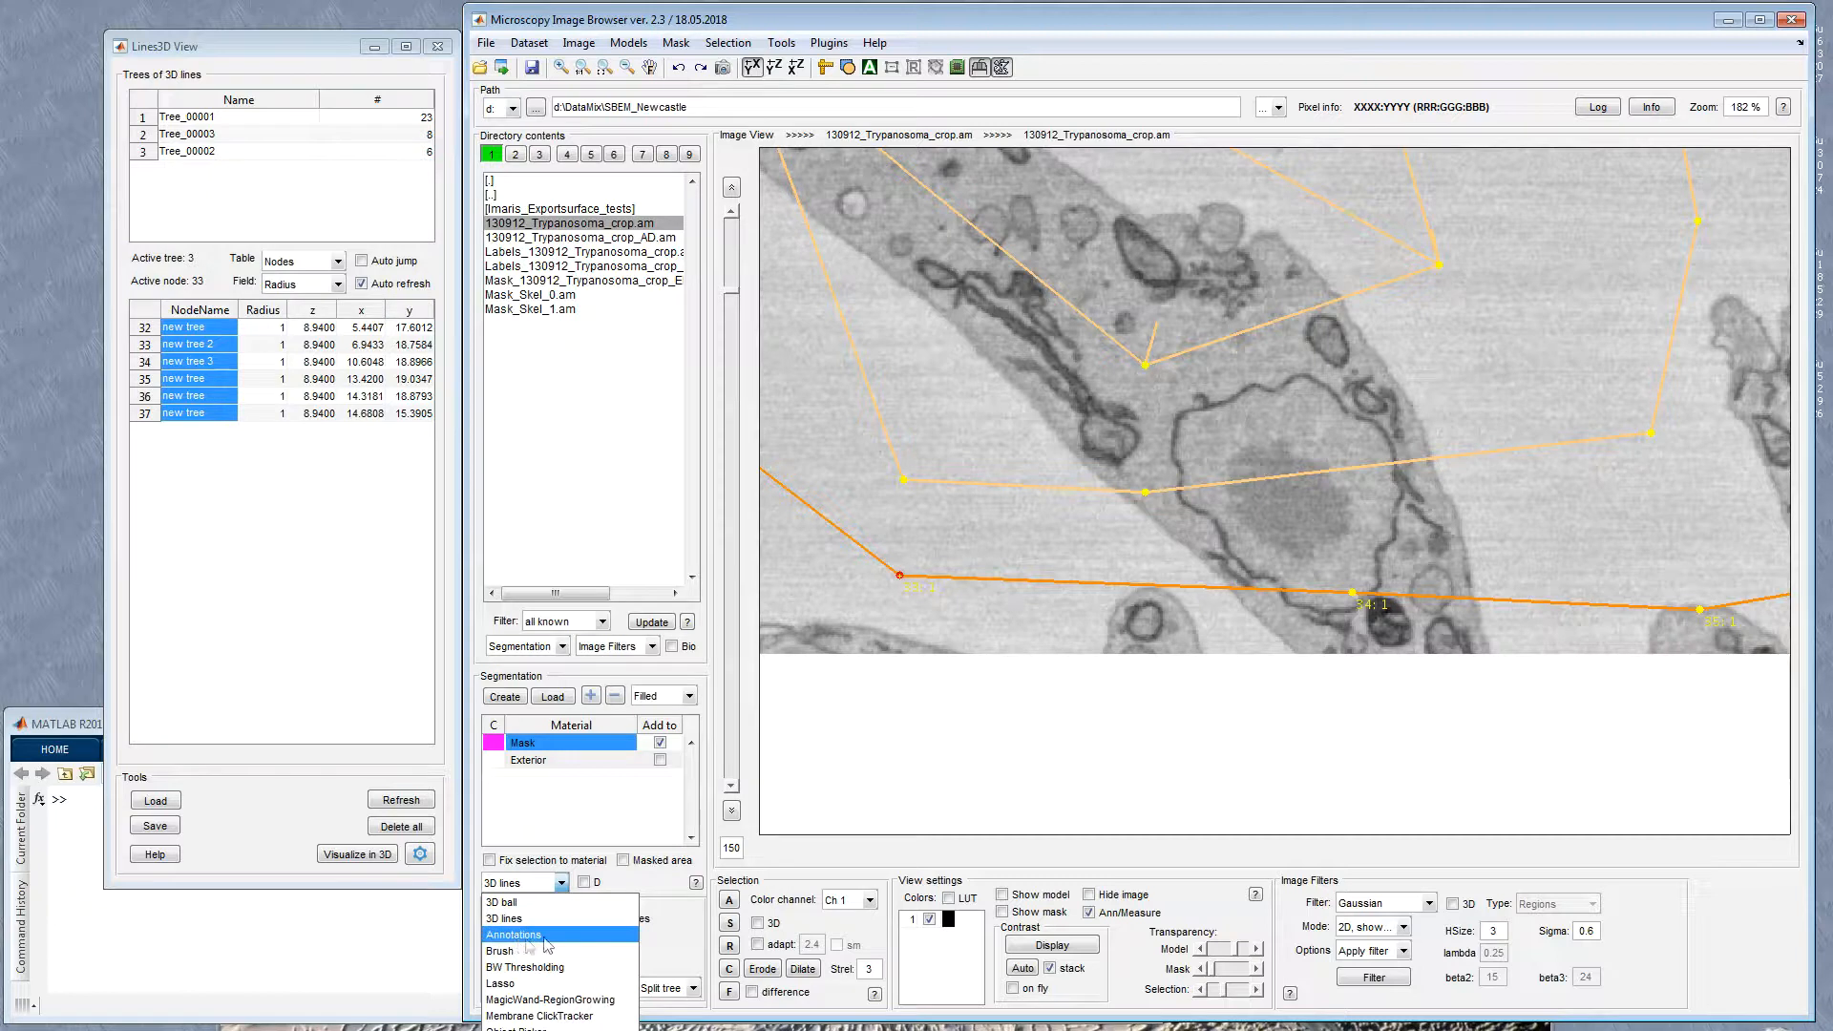
click(533, 944)
click(540, 921)
click(206, 193)
click(204, 182)
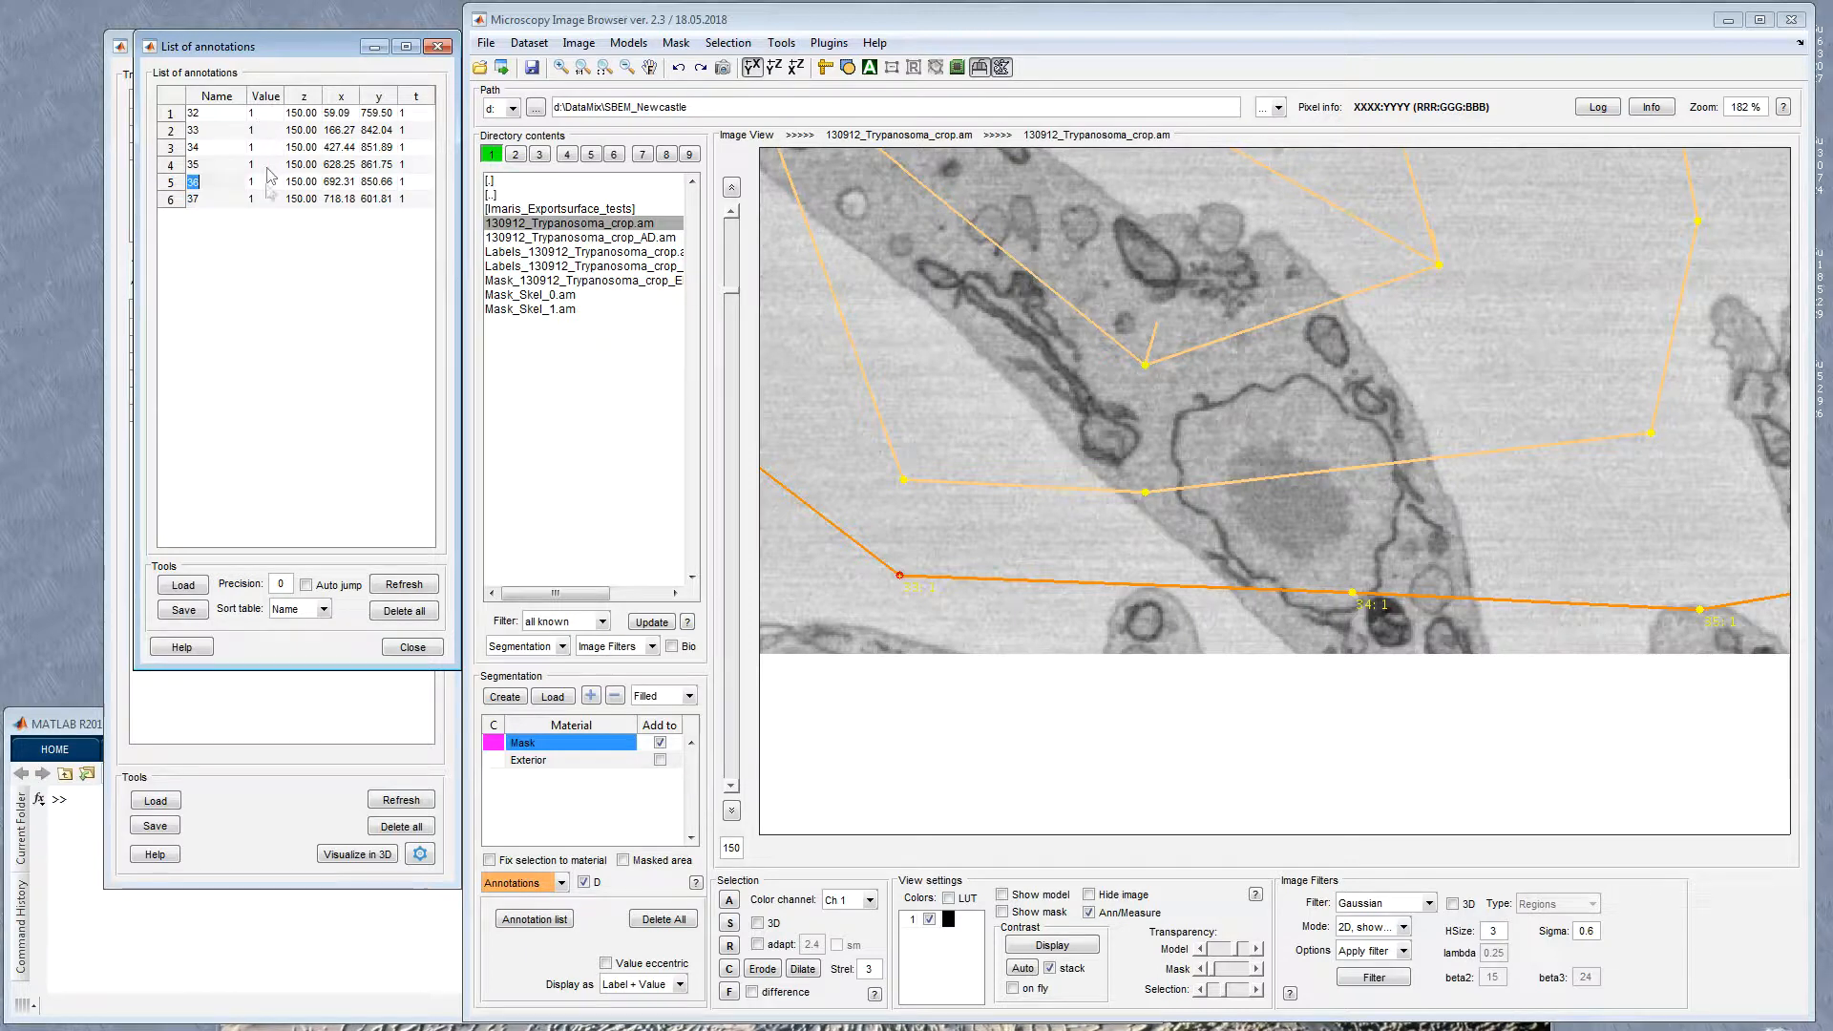
mouse_move(292, 57)
mouse_down()
mouse_move(635, 202)
mouse_move(616, 46)
mouse_up()
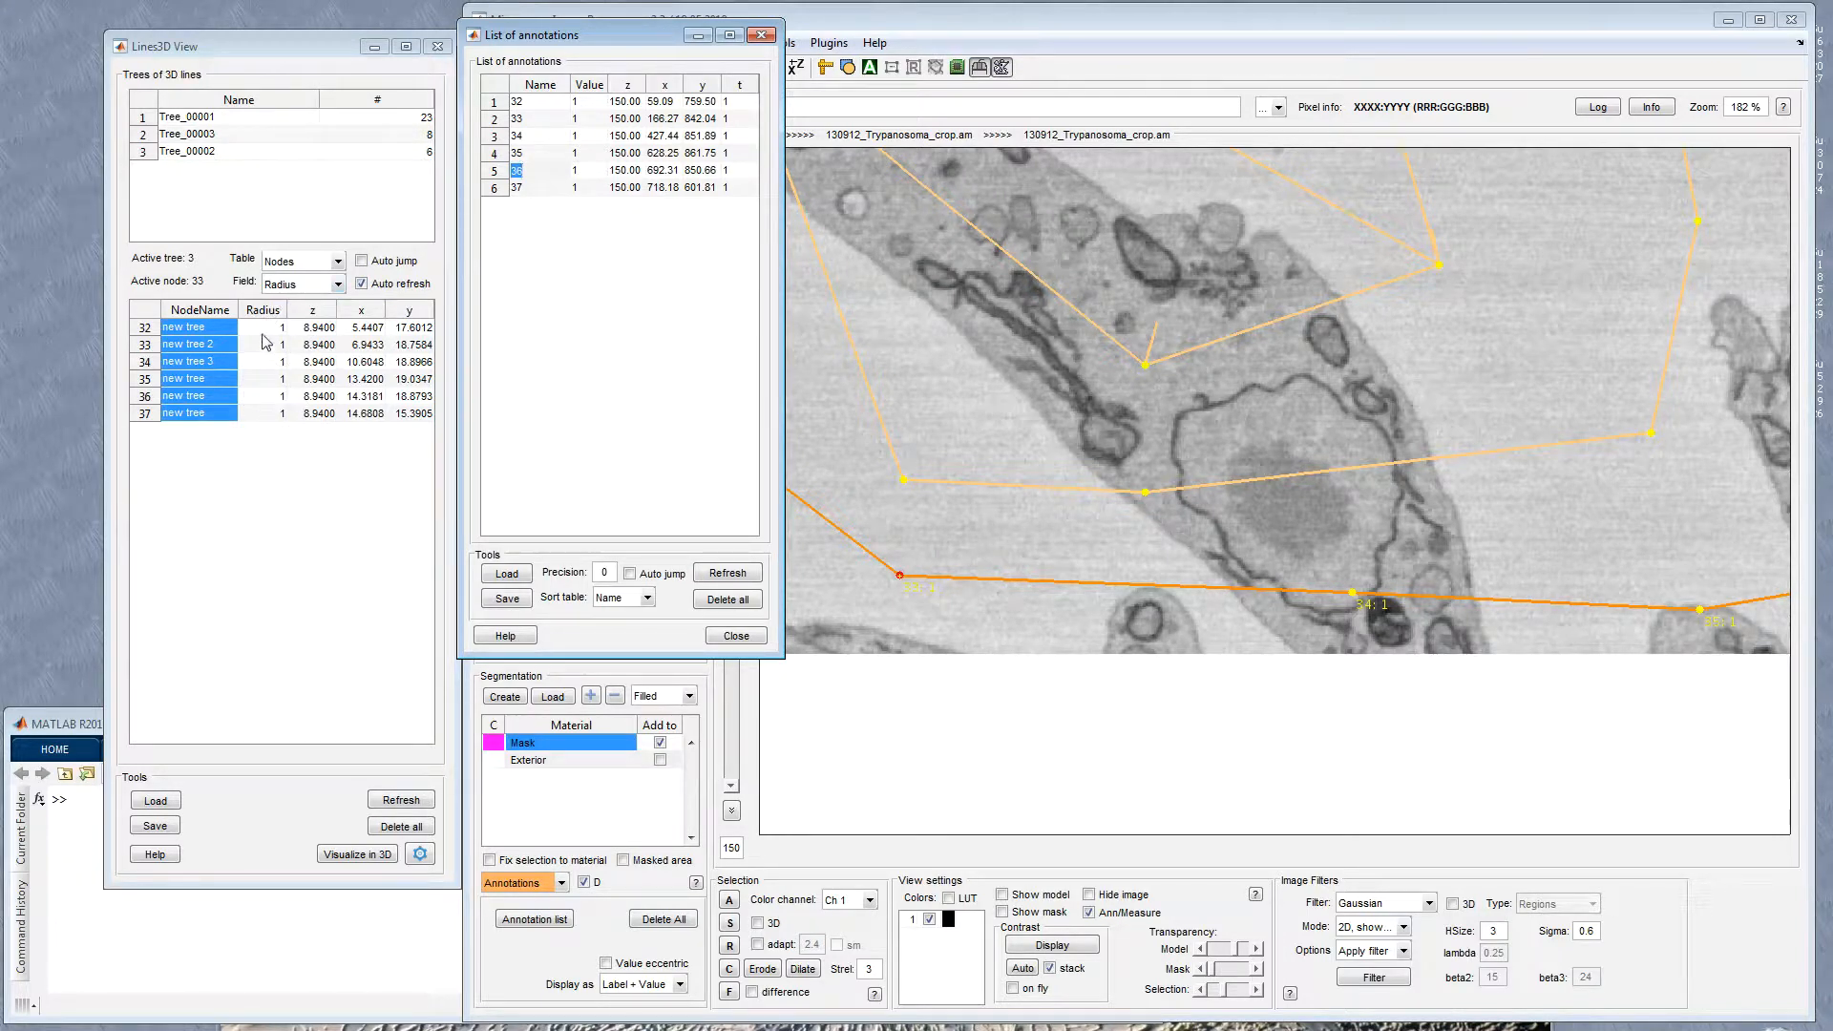
Step: Compare the nodes' Radius field with the values of the matching annotations and close the annotation list
click(334, 285)
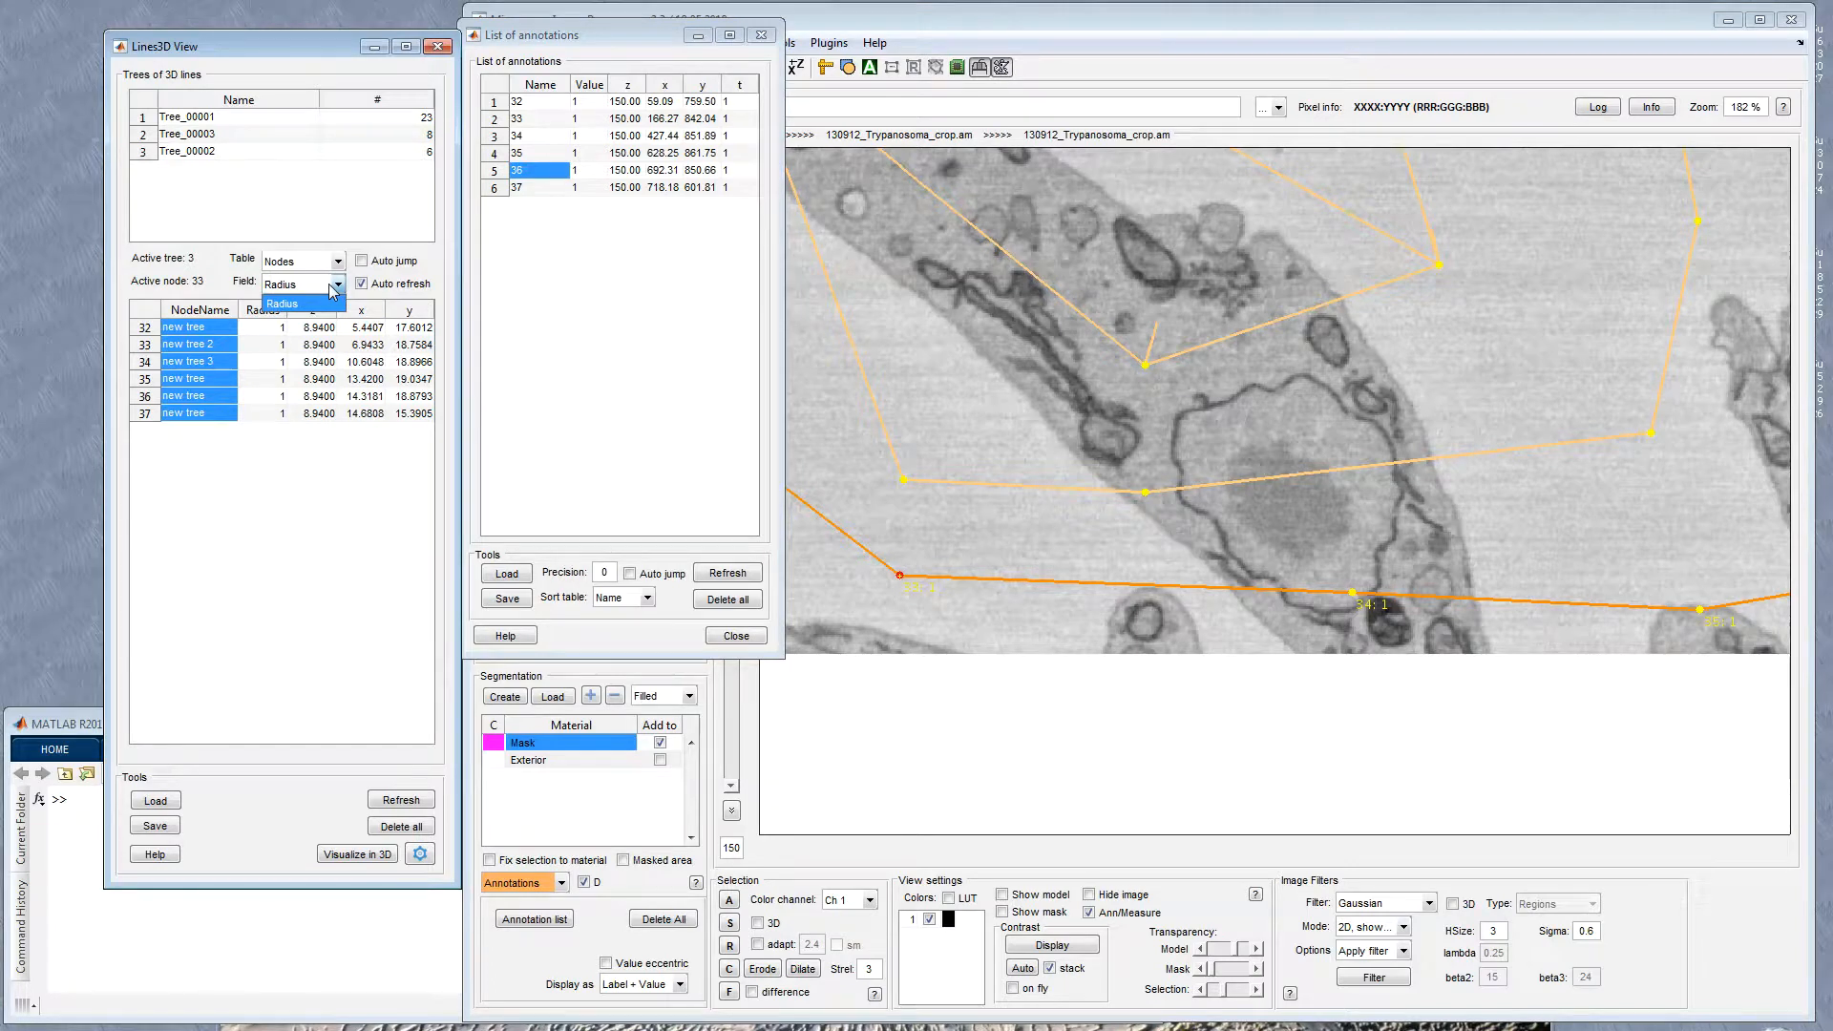
click(327, 303)
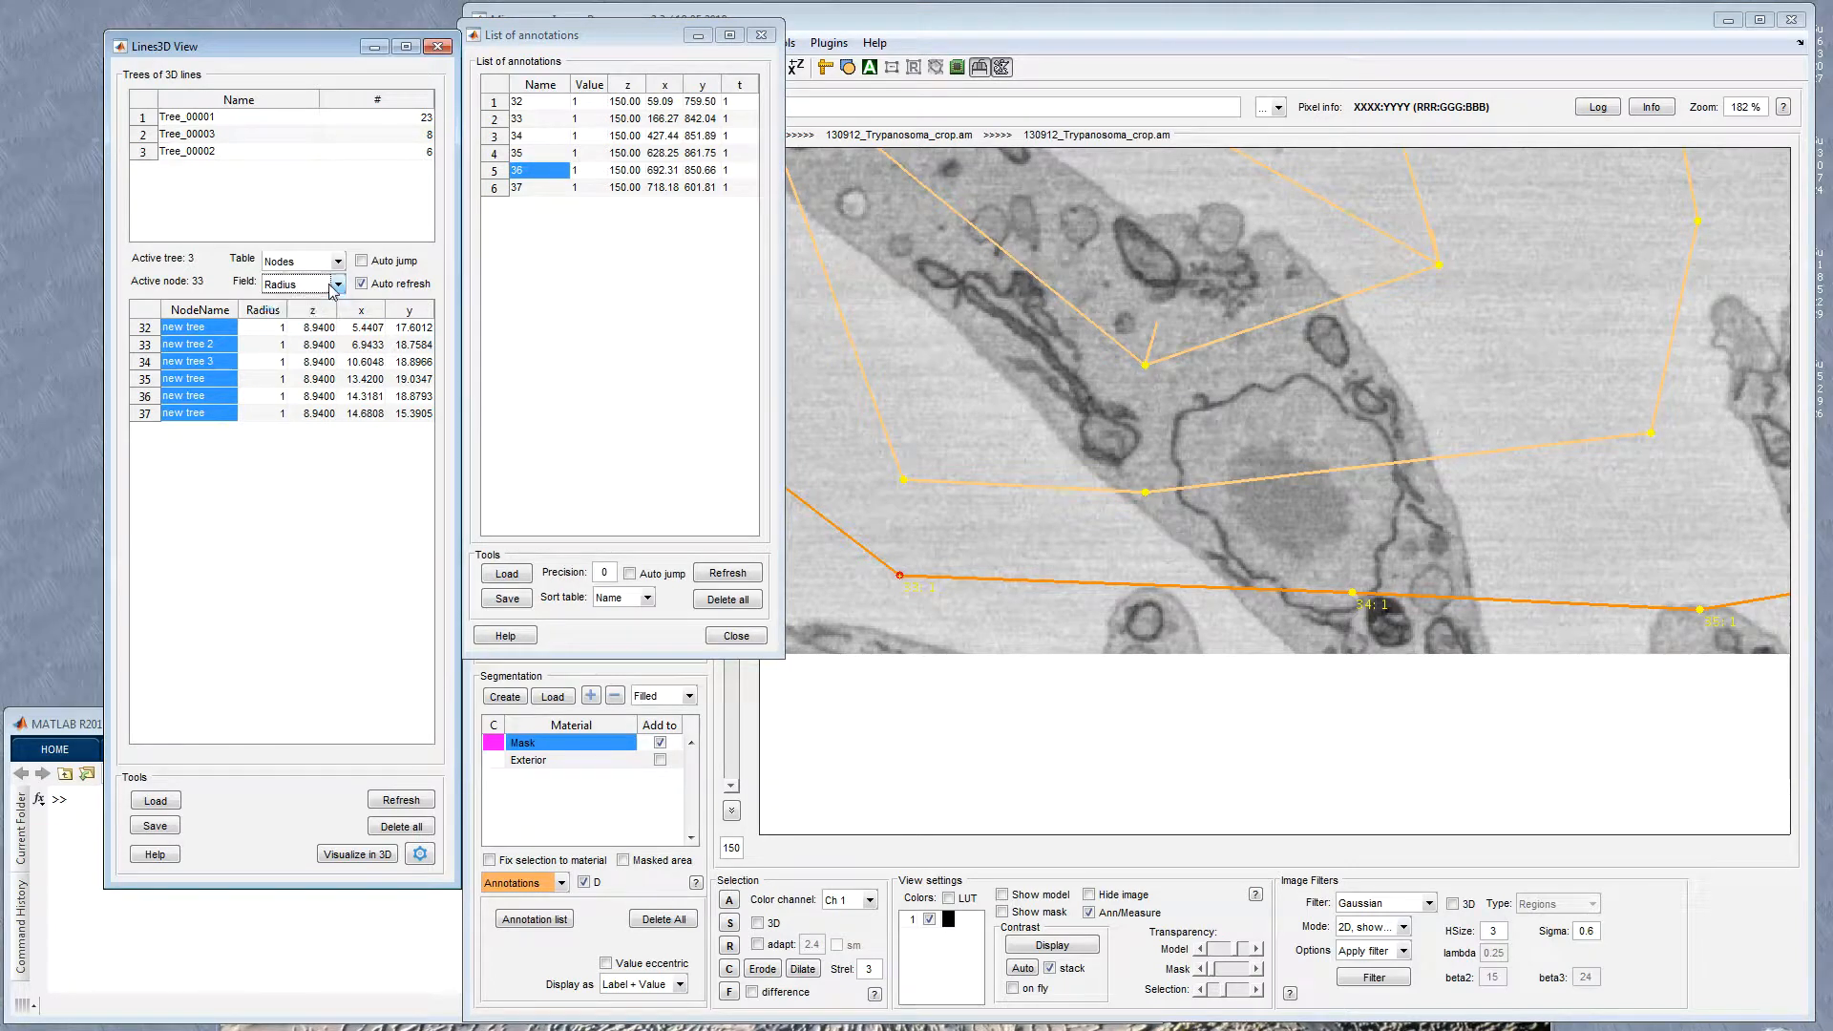
double_click(280, 360)
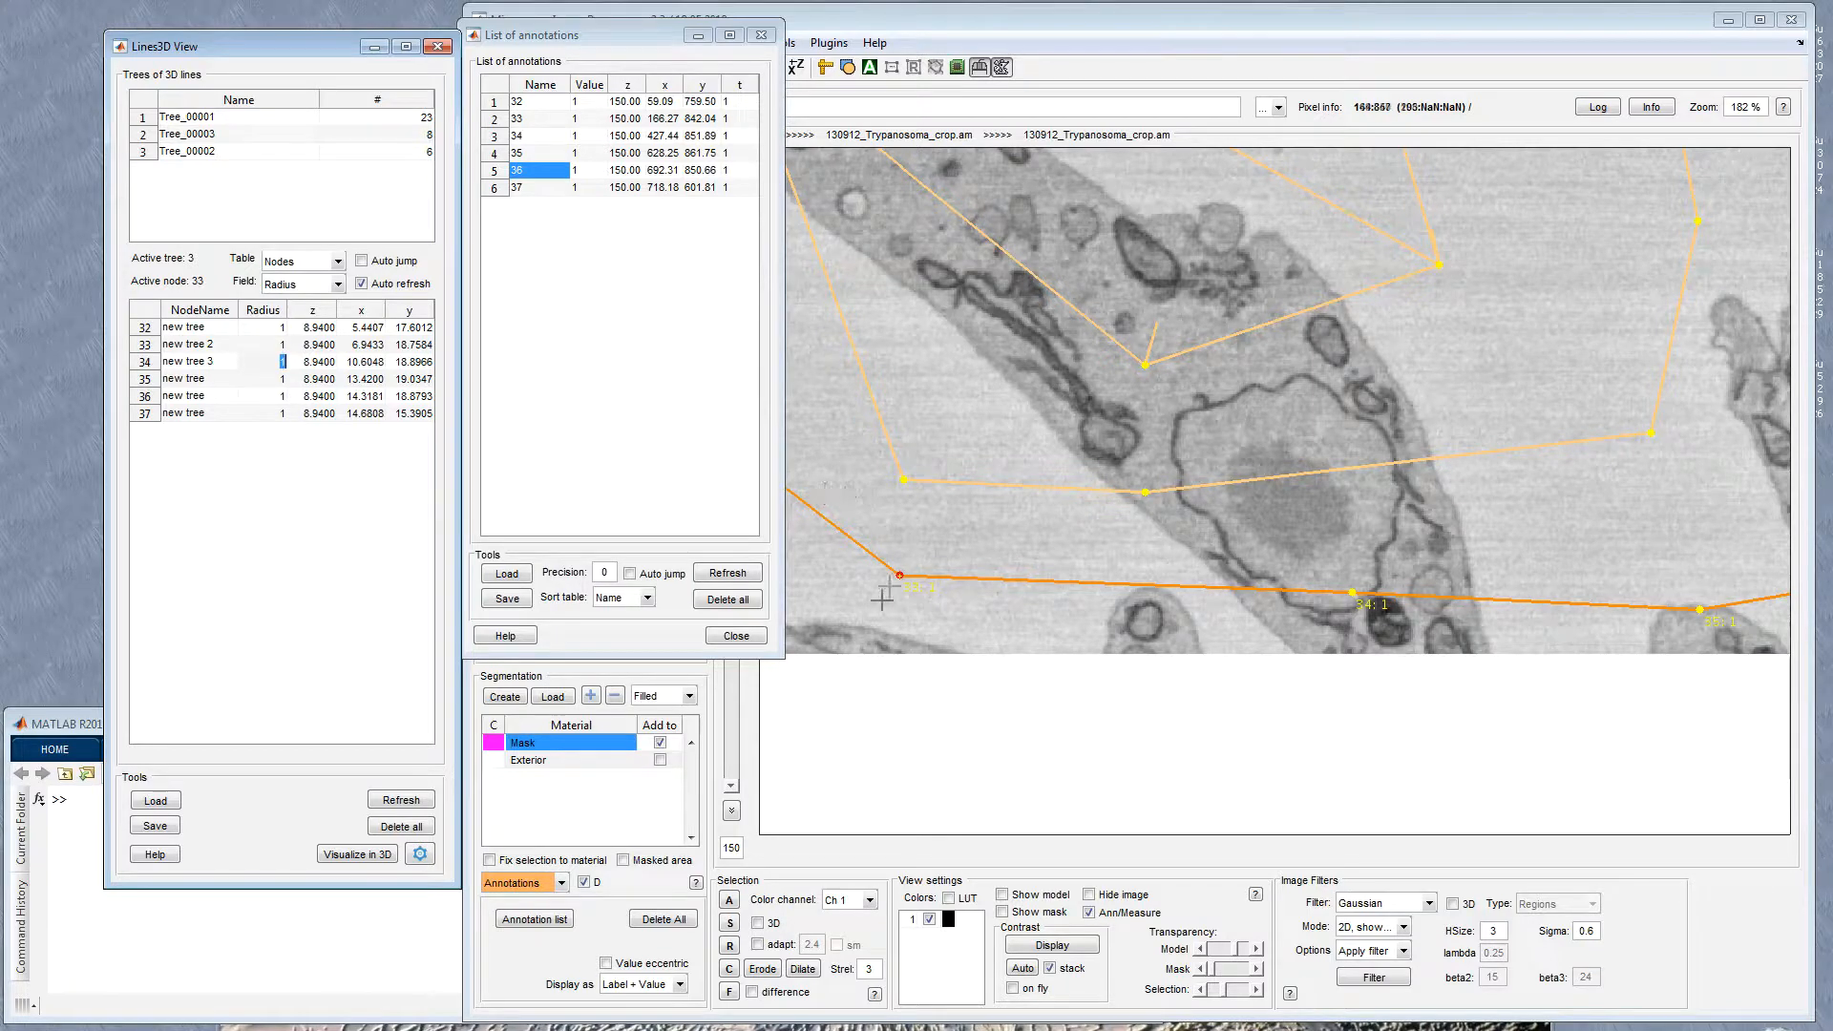
double_click(280, 328)
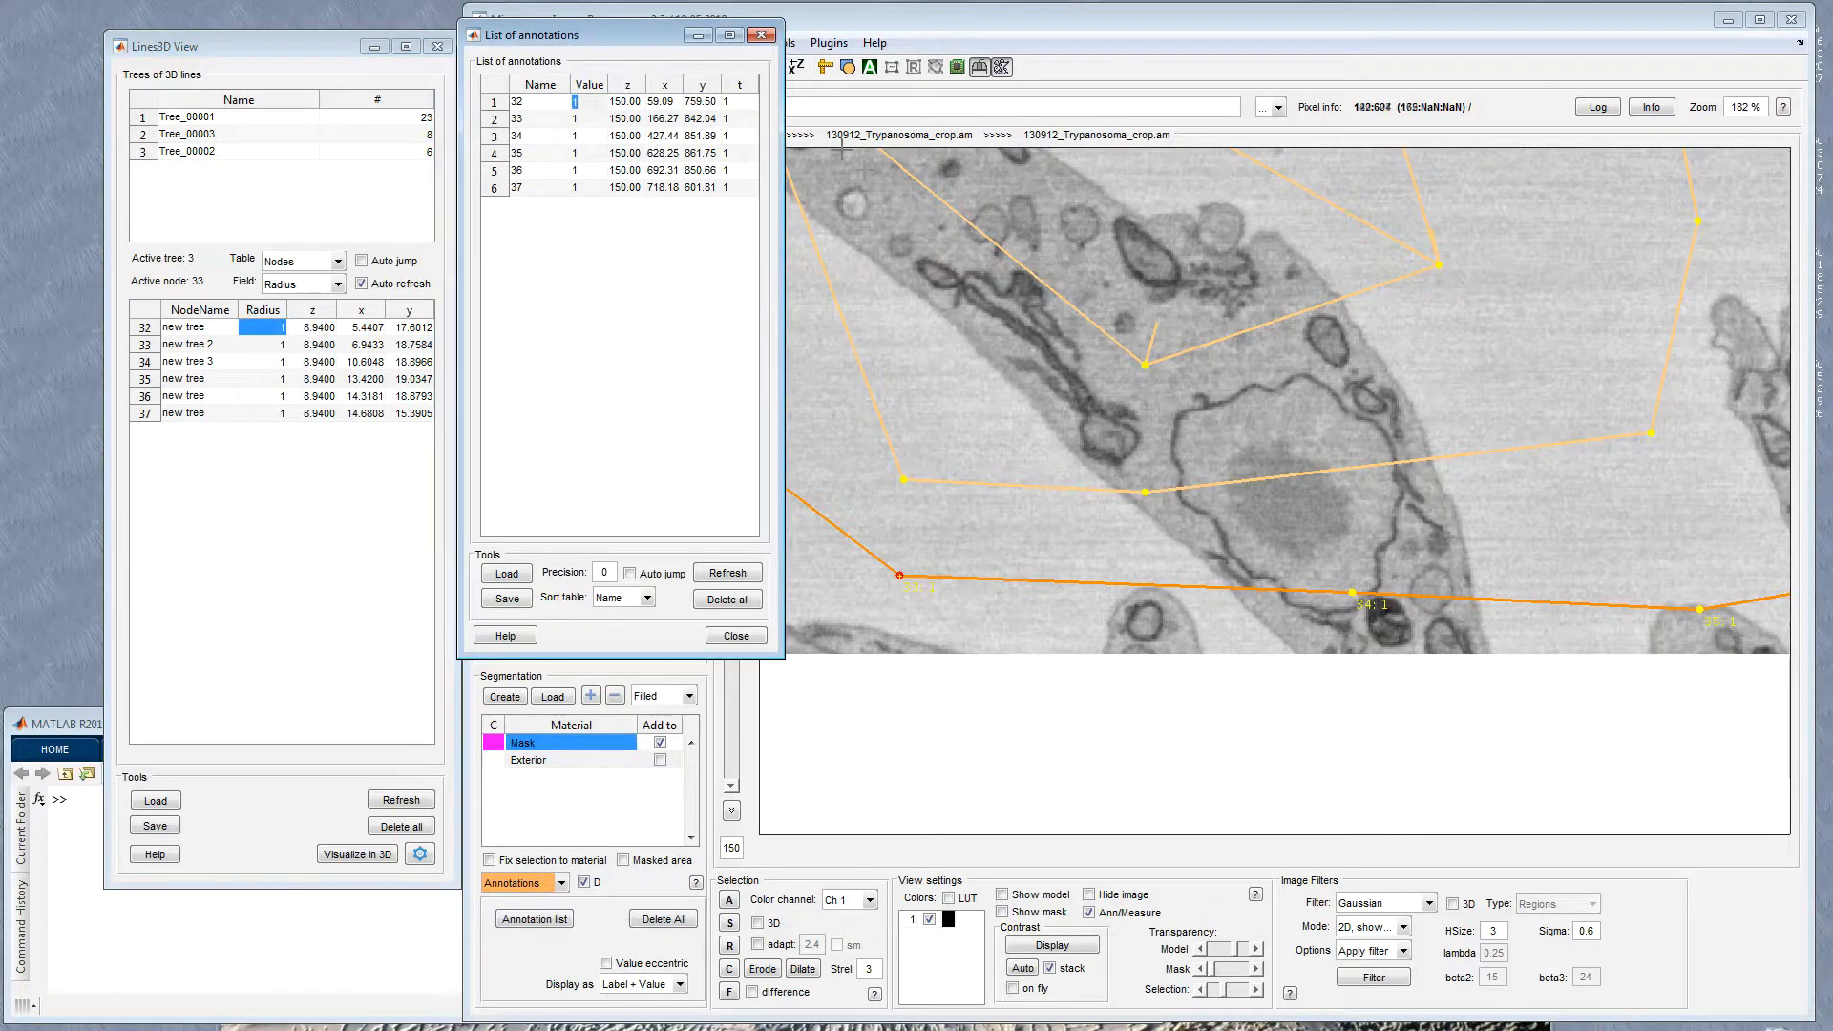
click(761, 34)
Step: Add nodes 18 to 25 of Tree_00003 to the existing annotations, labelled by node index
double_click(199, 378)
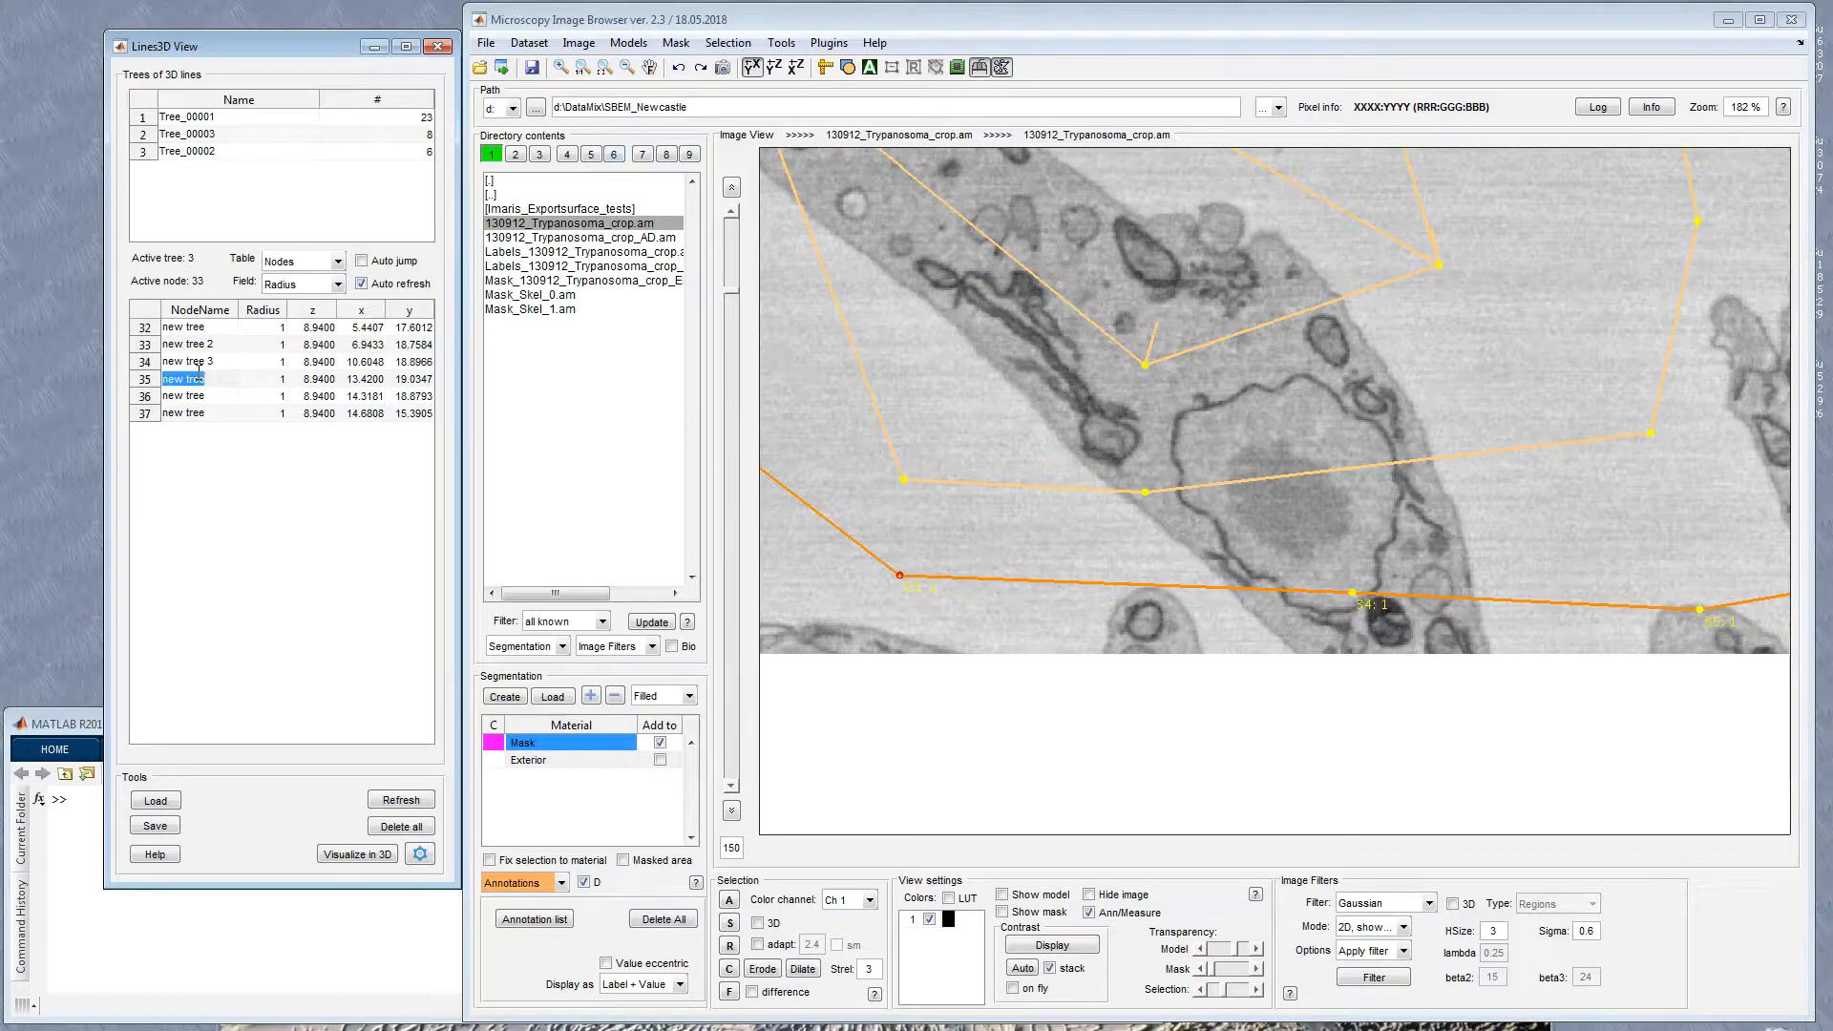
click(212, 151)
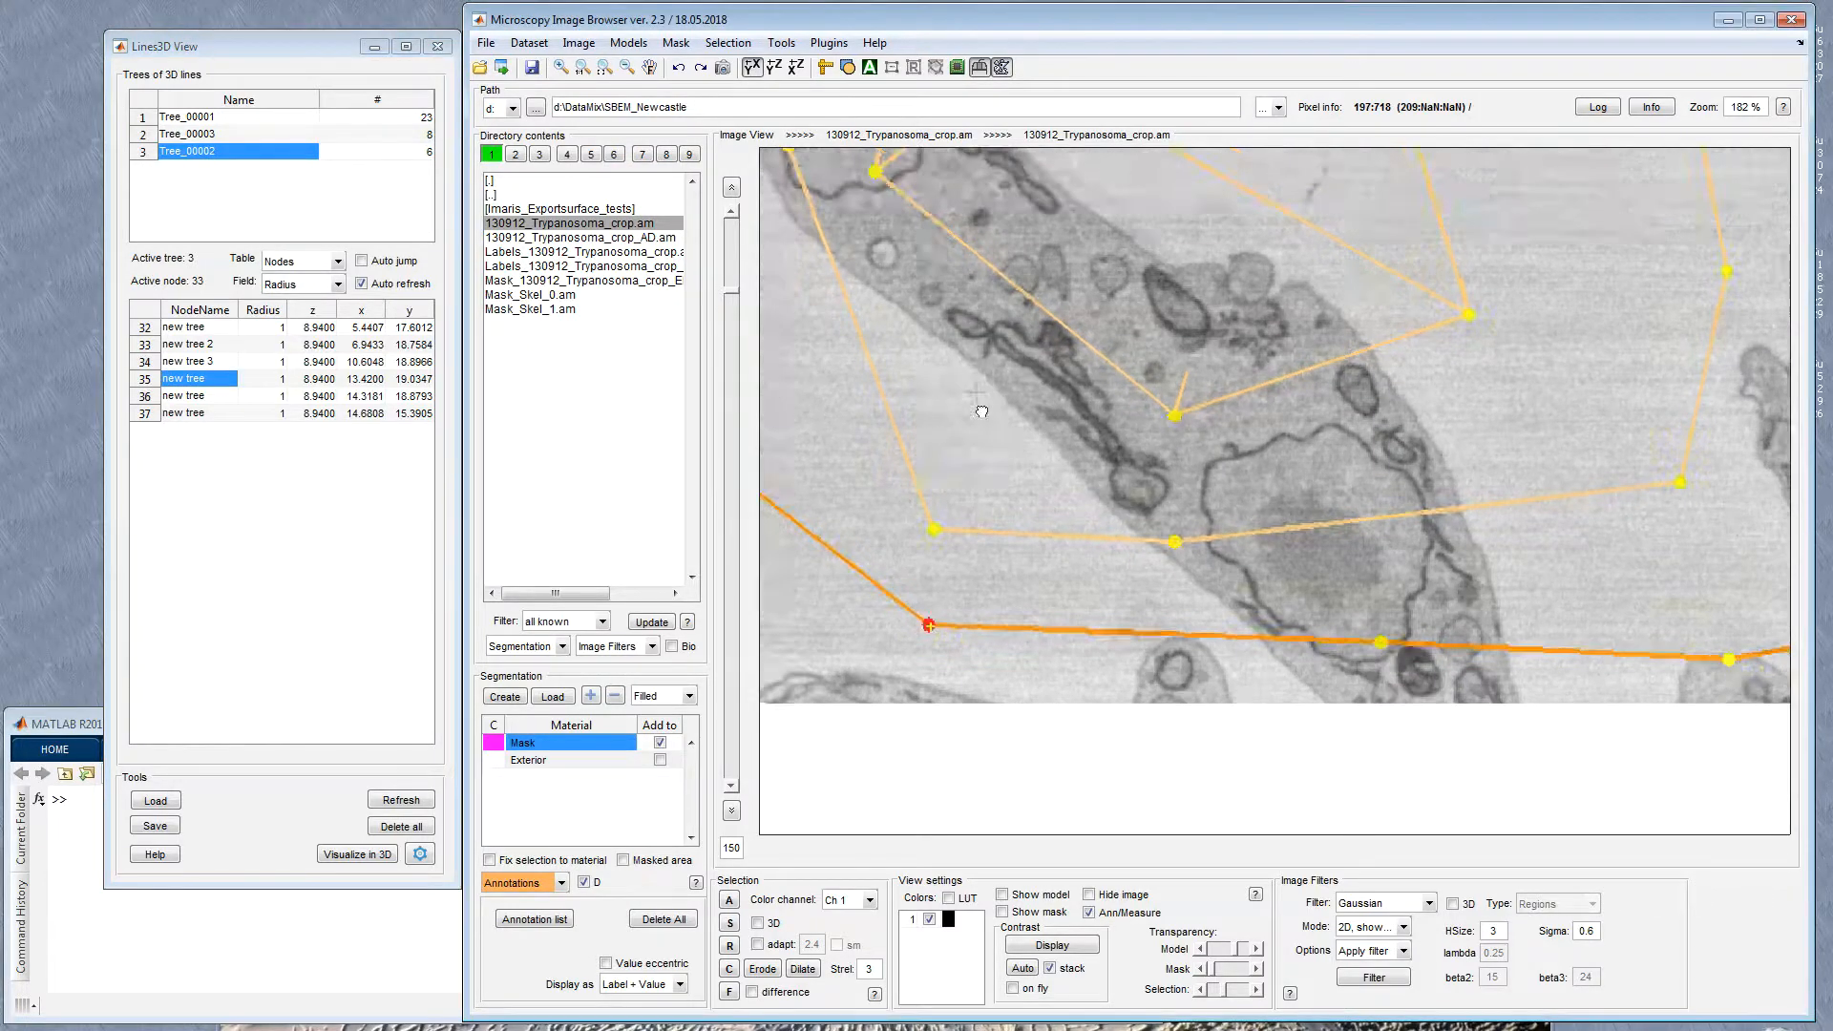
scroll(981, 412, down, 3)
click(224, 142)
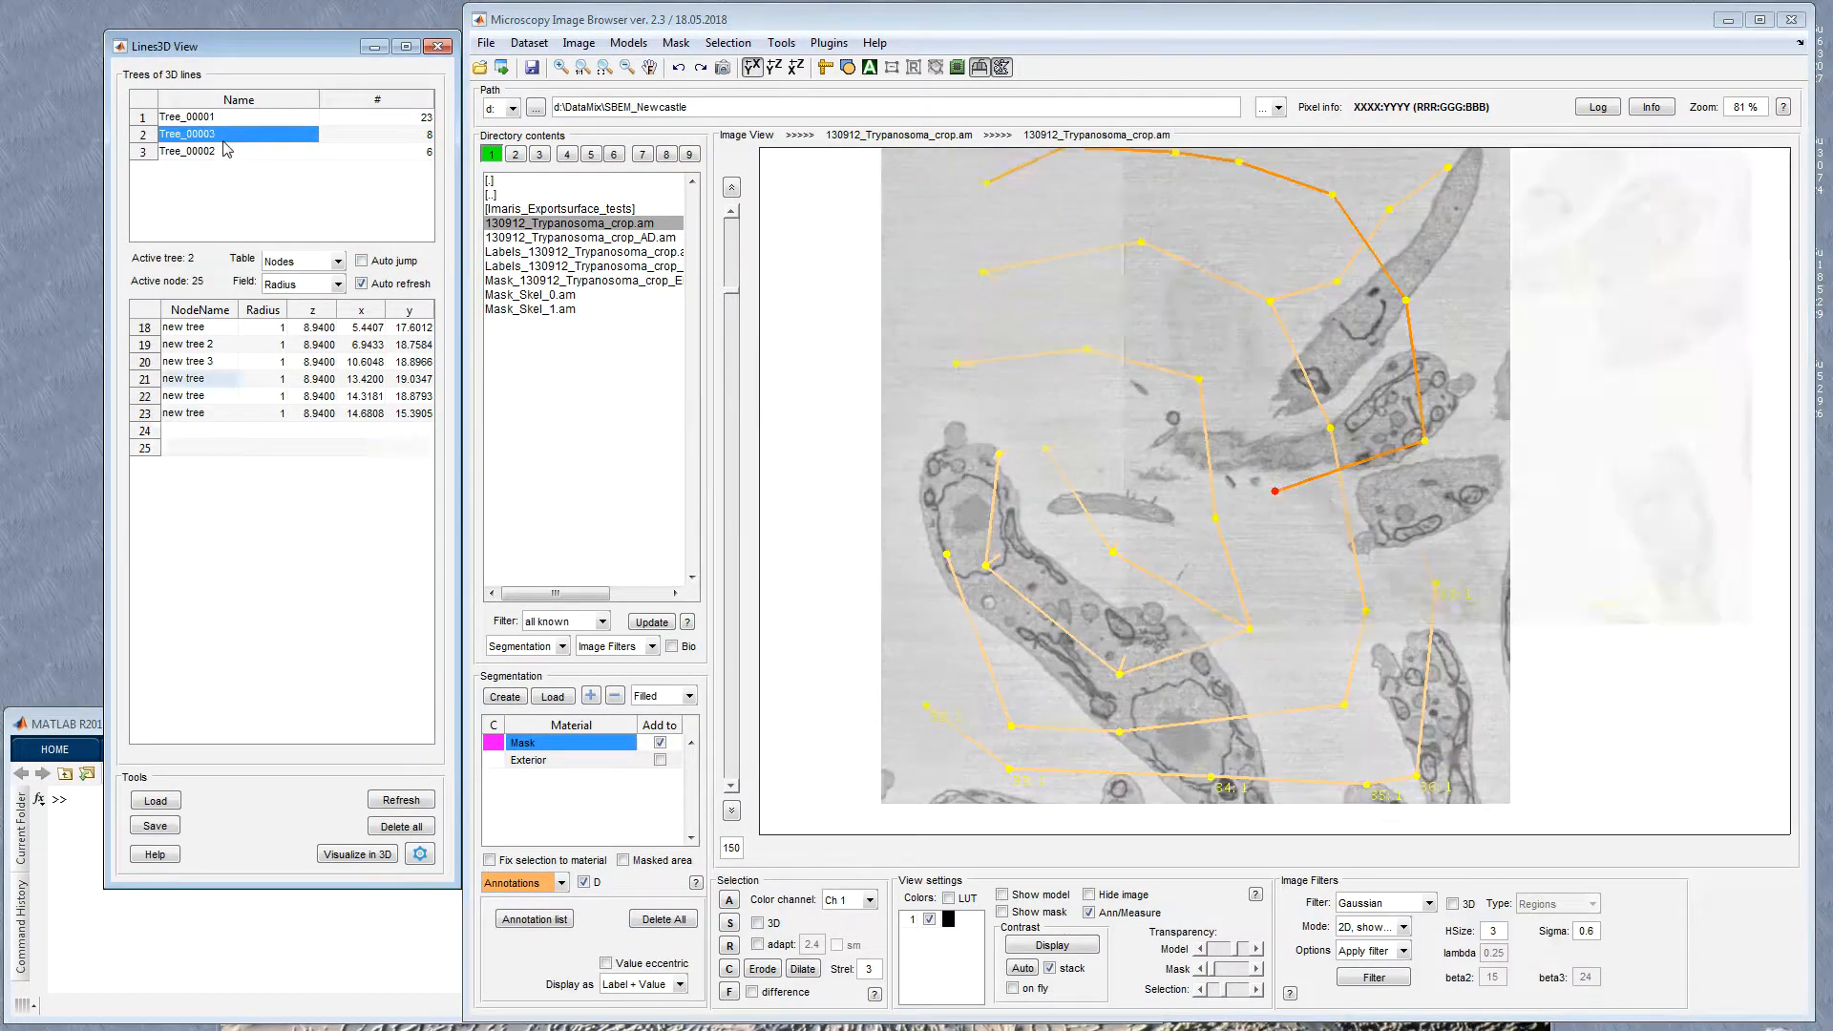
right_click(224, 141)
click(204, 138)
click(176, 331)
shift+click(175, 446)
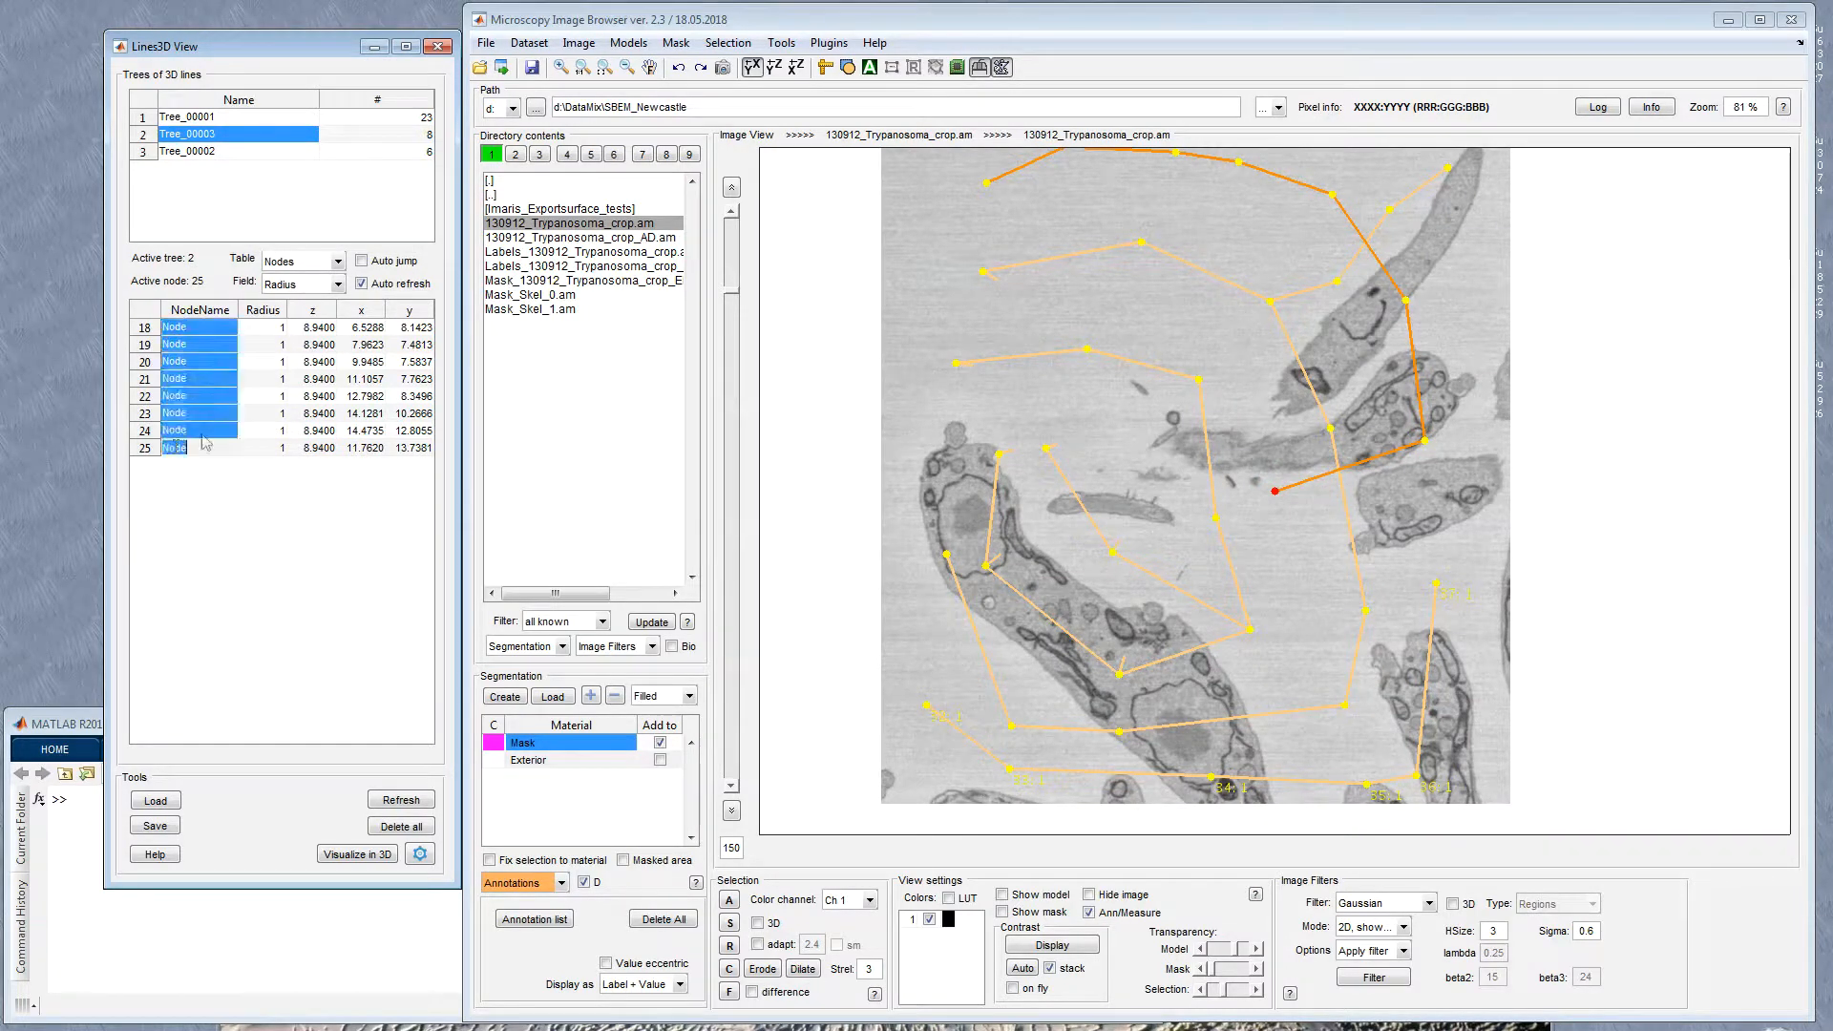
right_click(218, 411)
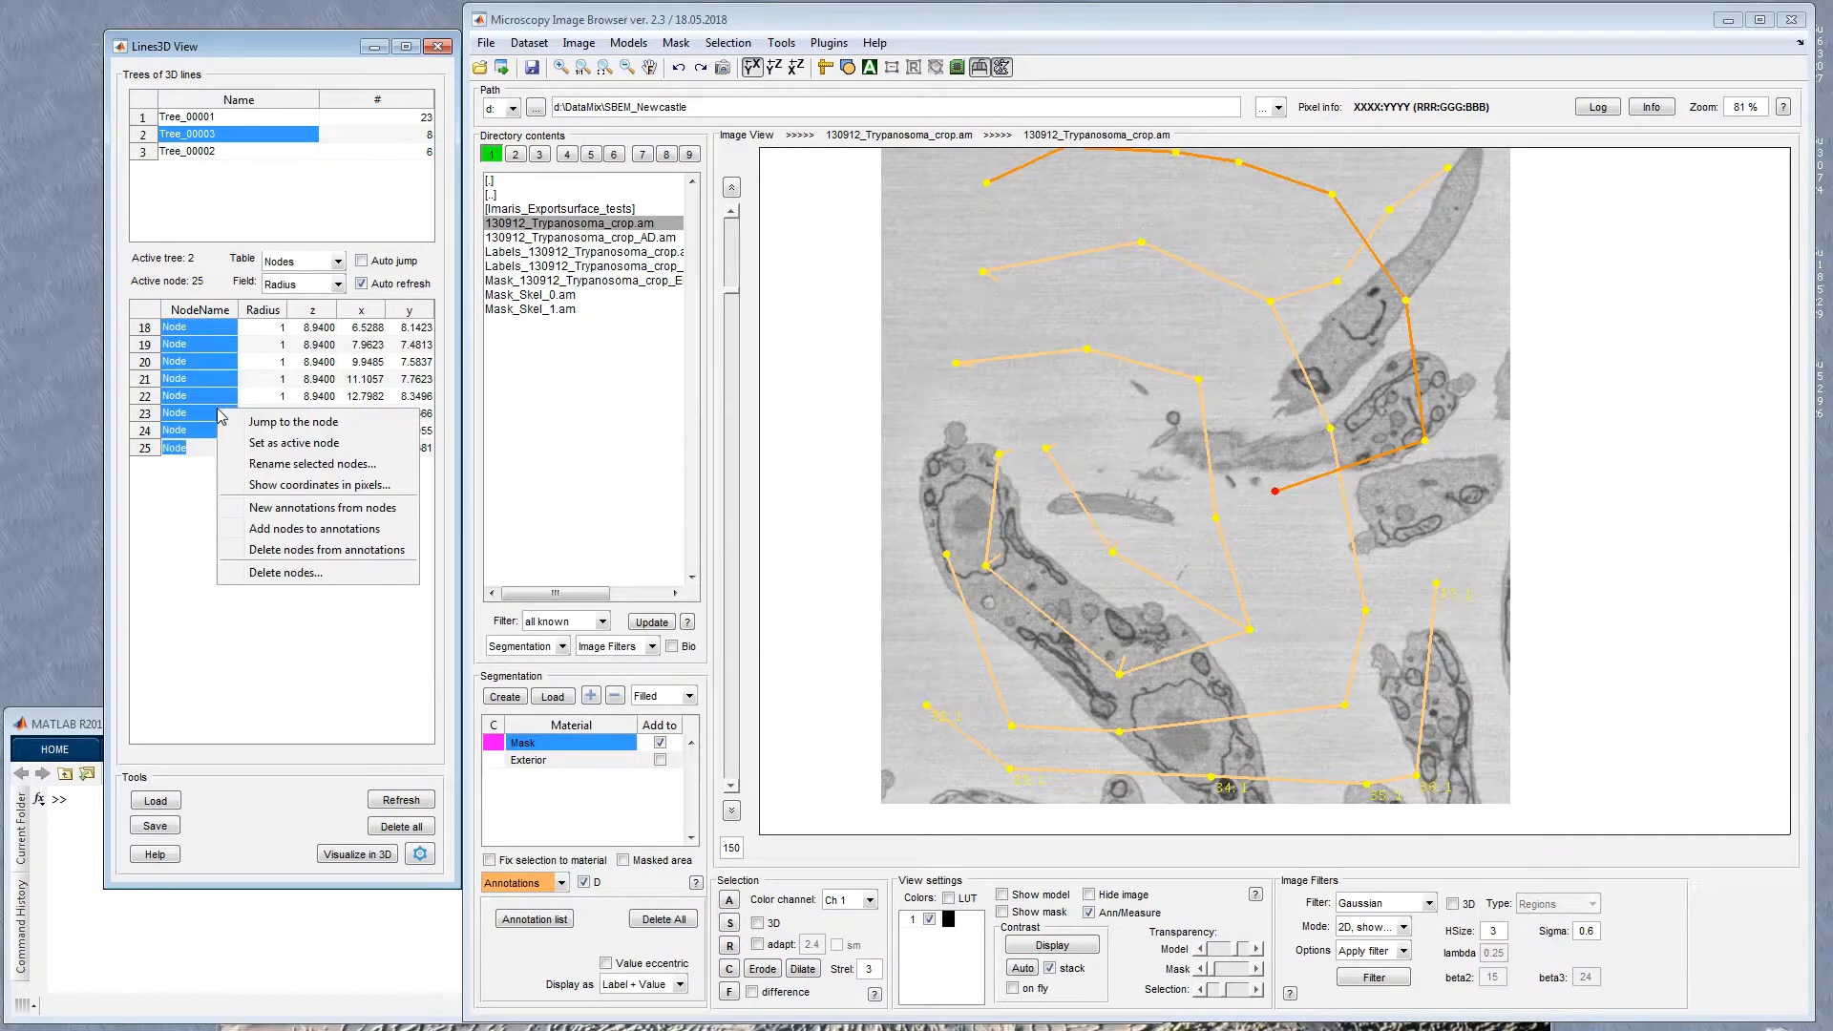
click(289, 530)
click(284, 371)
drag(1181, 414, 1138, 453)
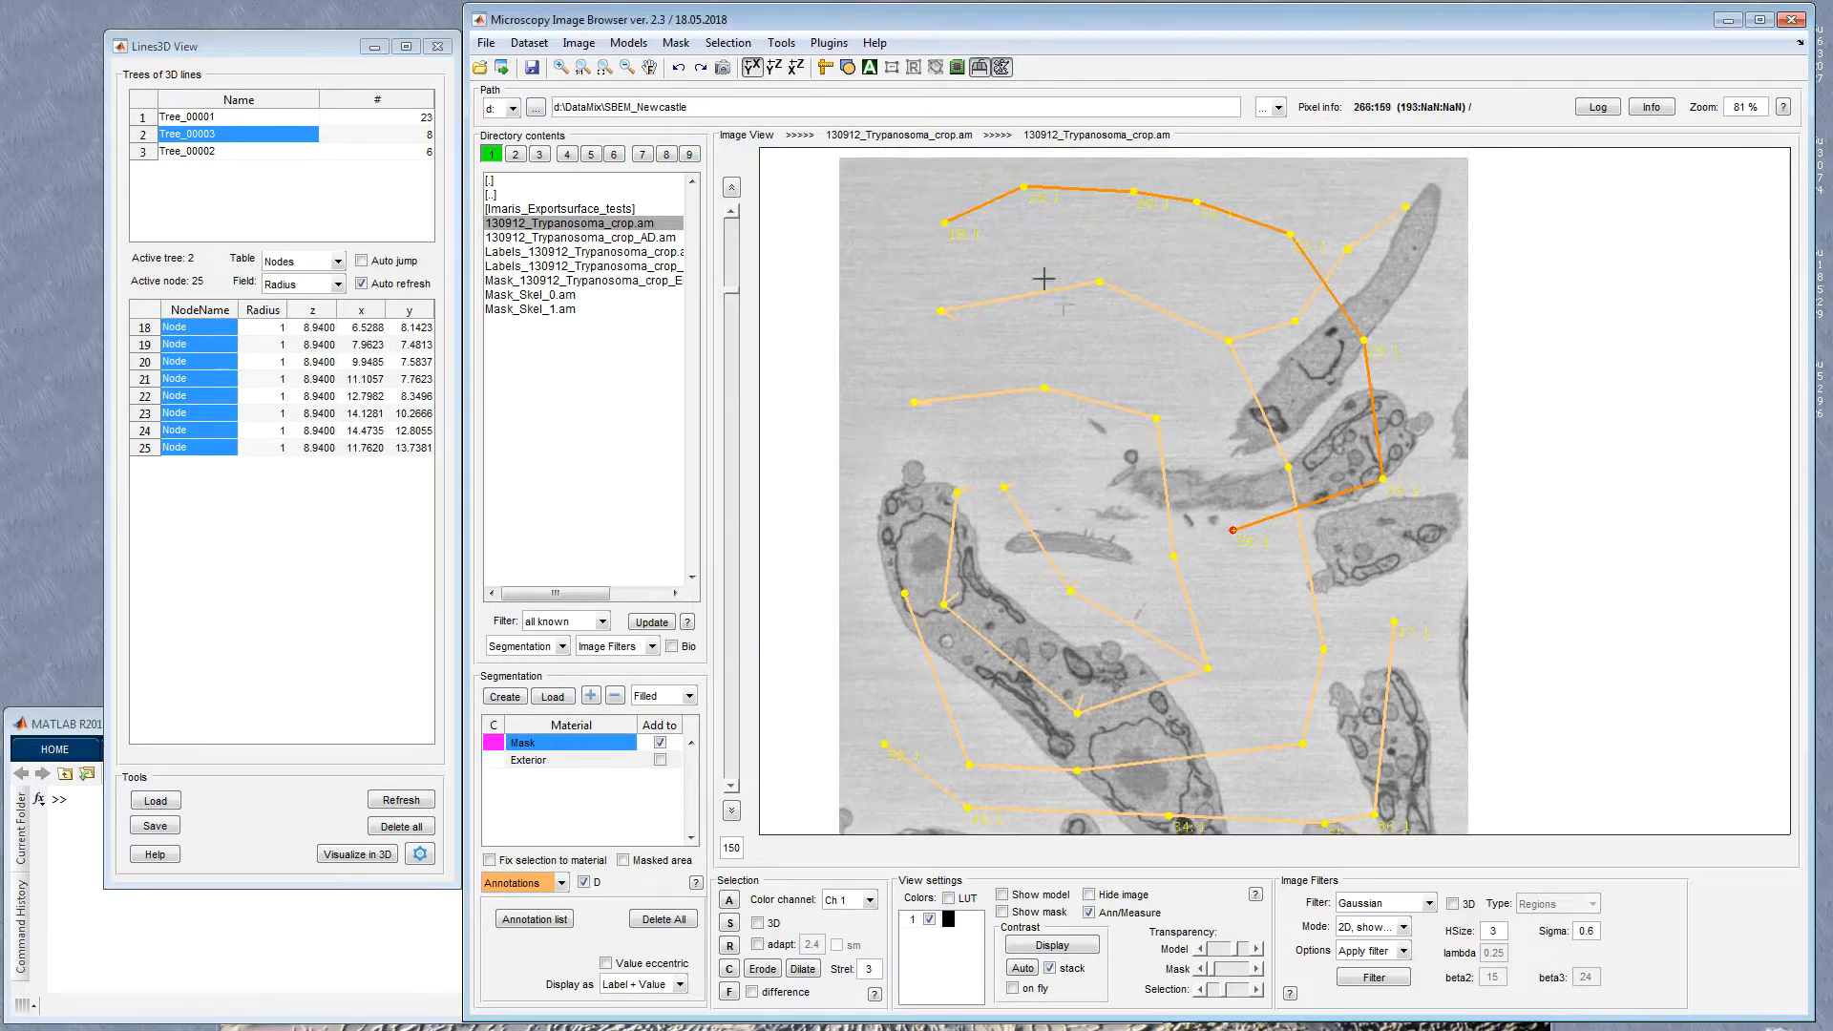
drag(1257, 565, 1262, 511)
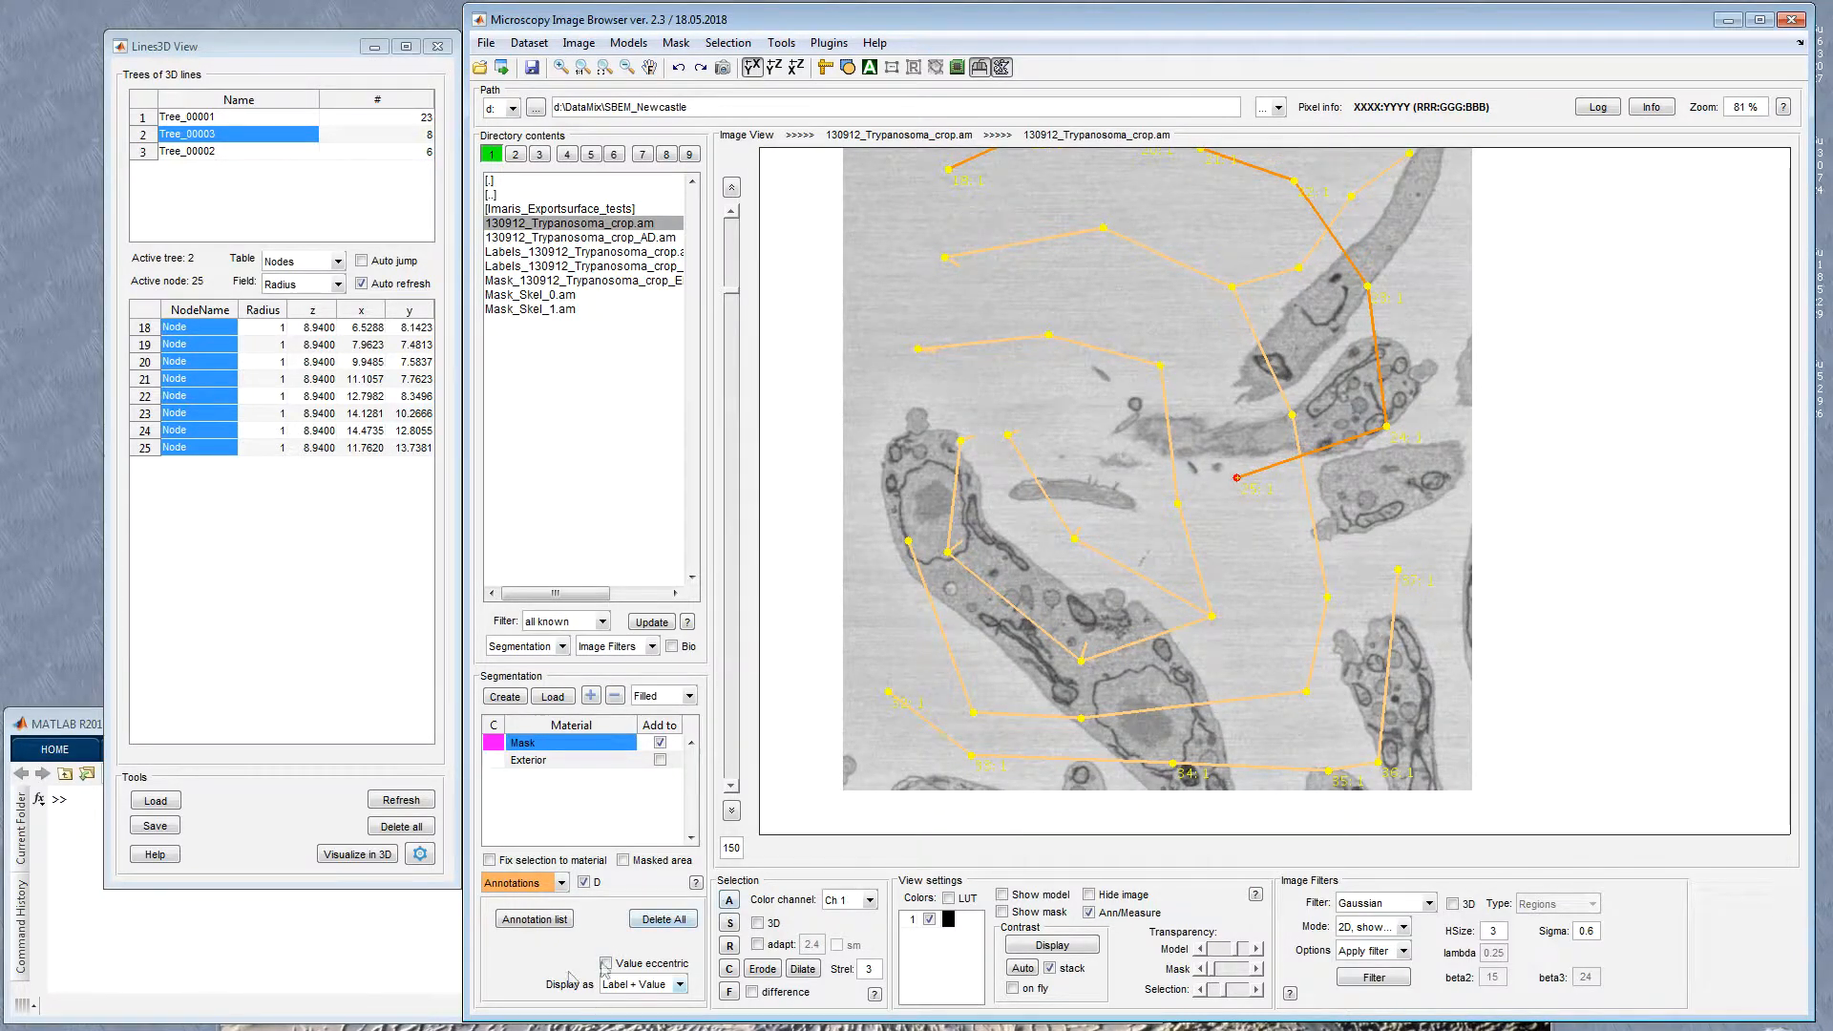
Step: Display the annotations as Label only
click(513, 924)
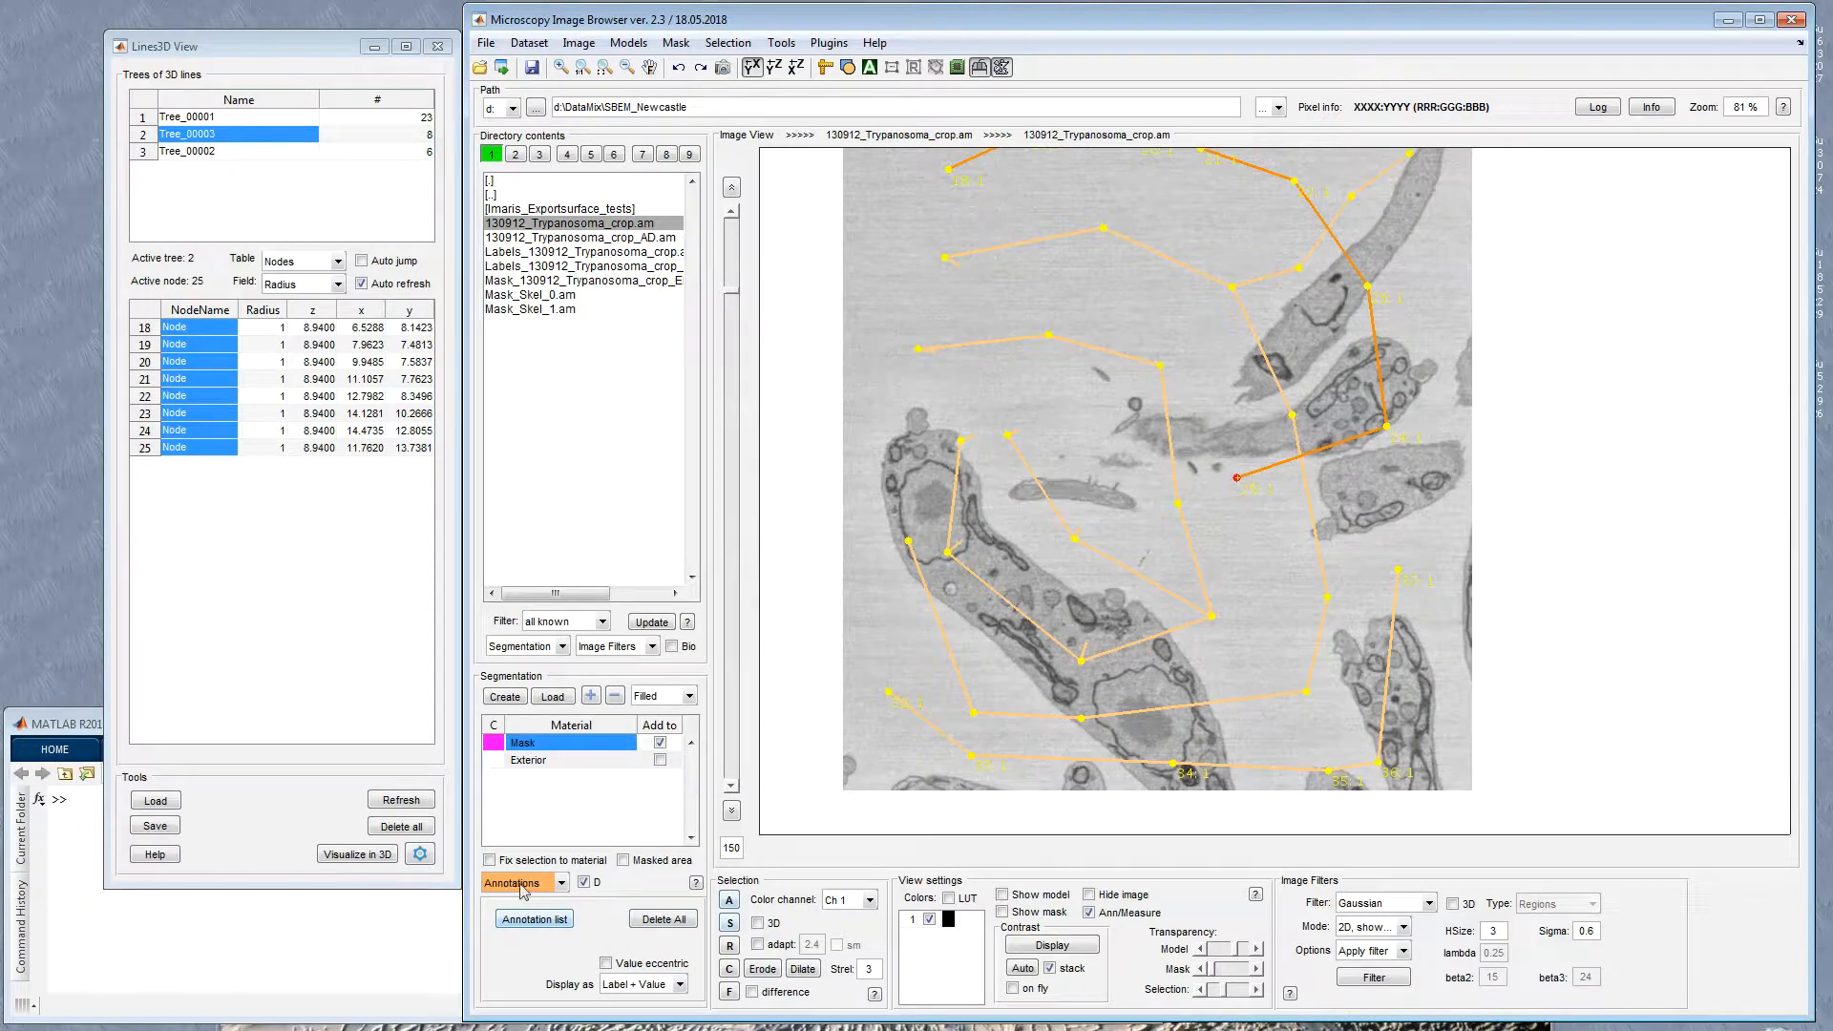
click(680, 984)
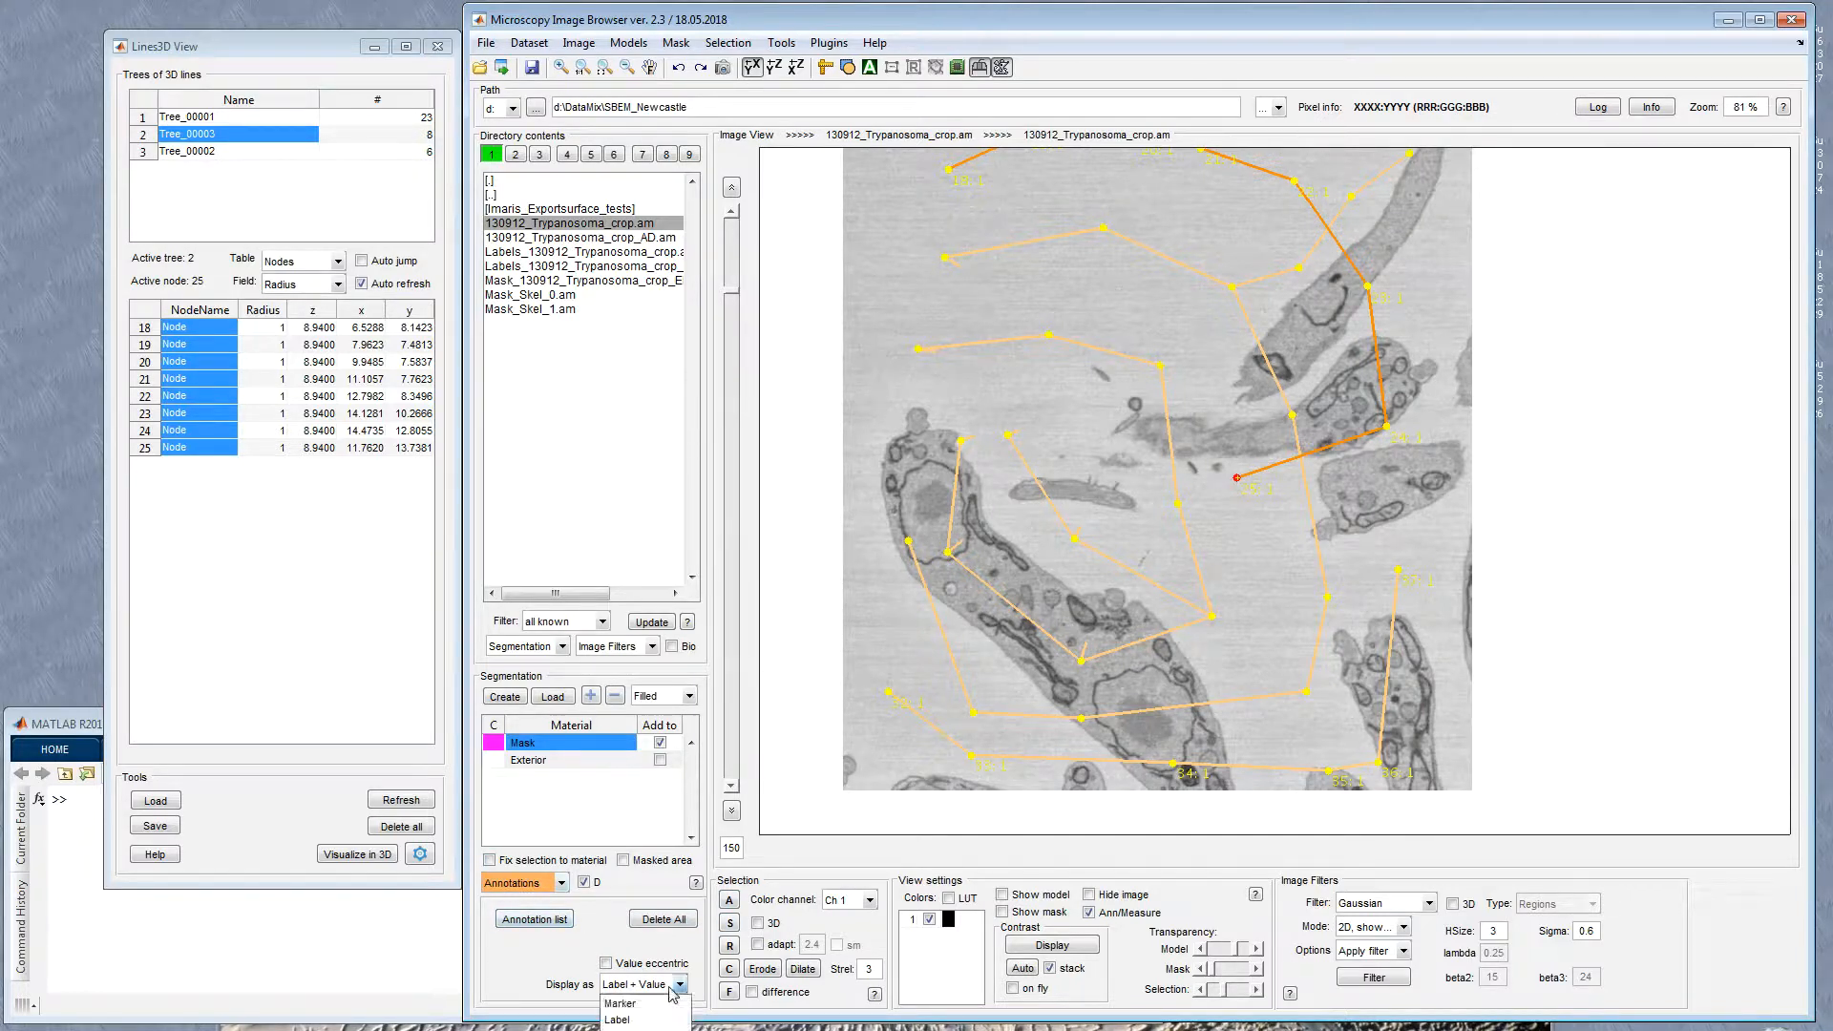
click(653, 1017)
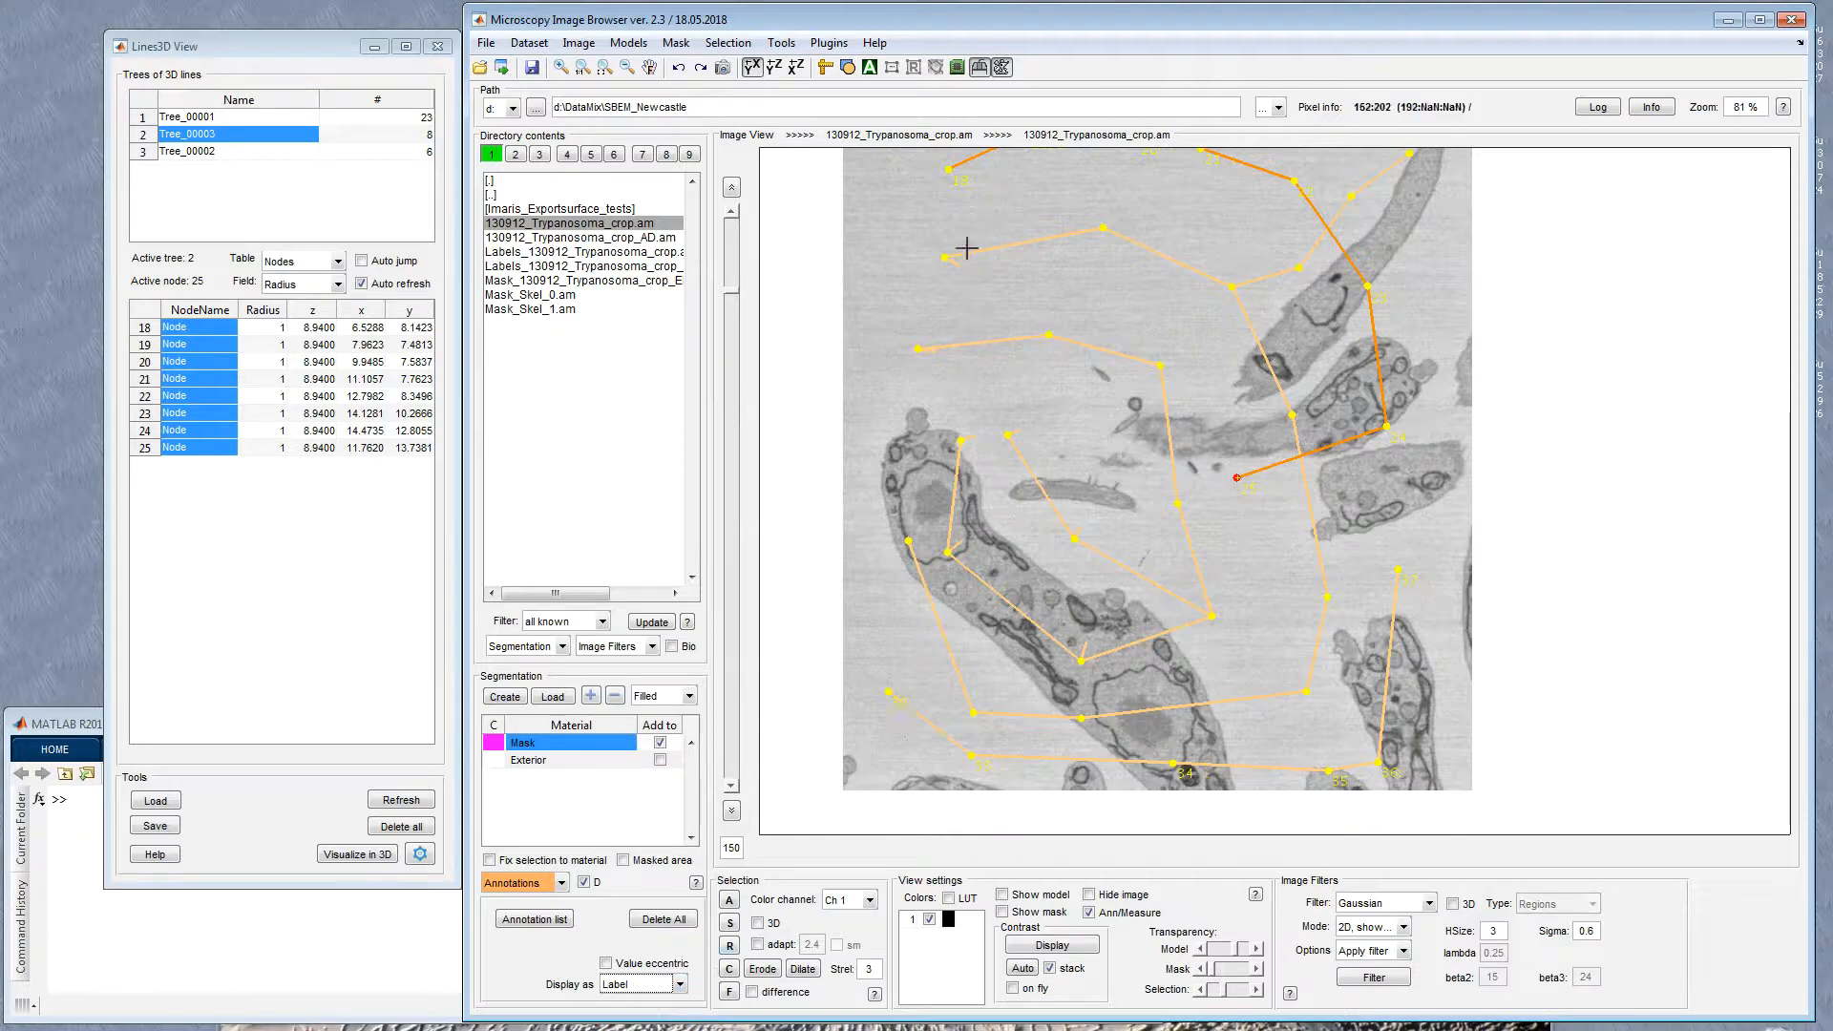
right_click(202, 381)
click(184, 399)
right_click(204, 412)
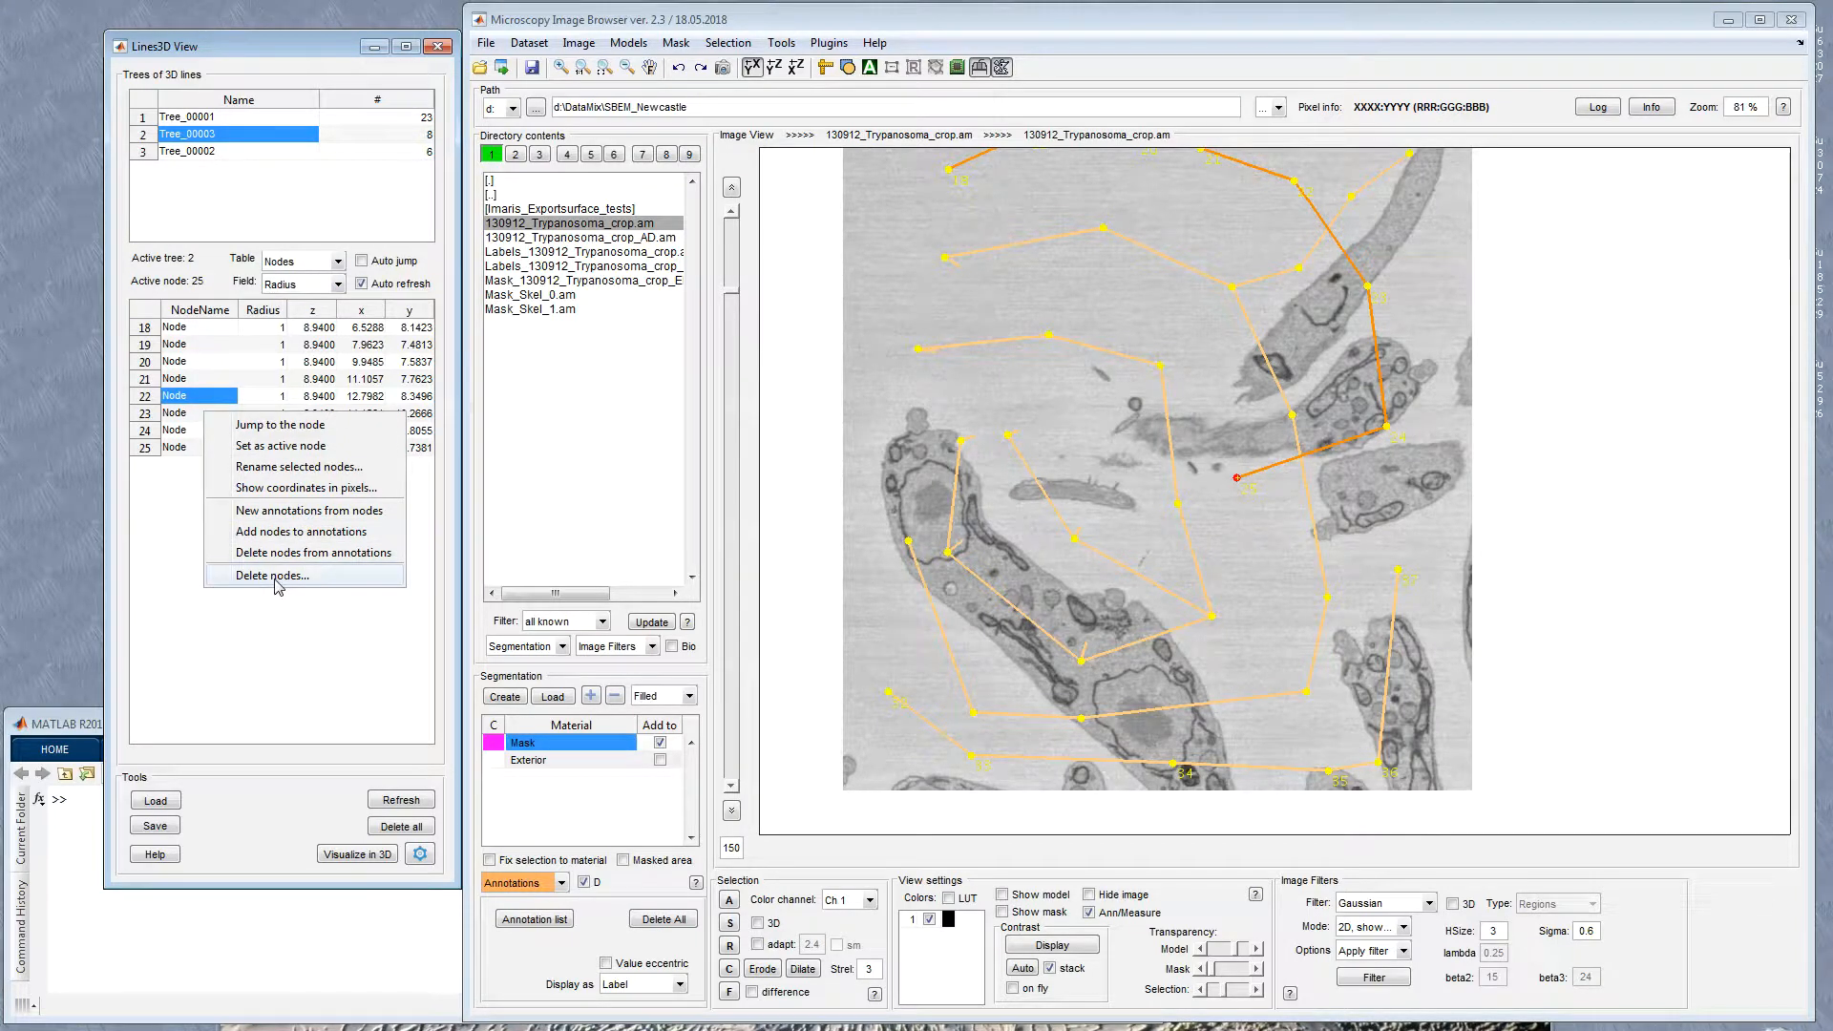
Step: Switch back to the 3D lines tool and set its Alt+click action to Delete node
click(507, 886)
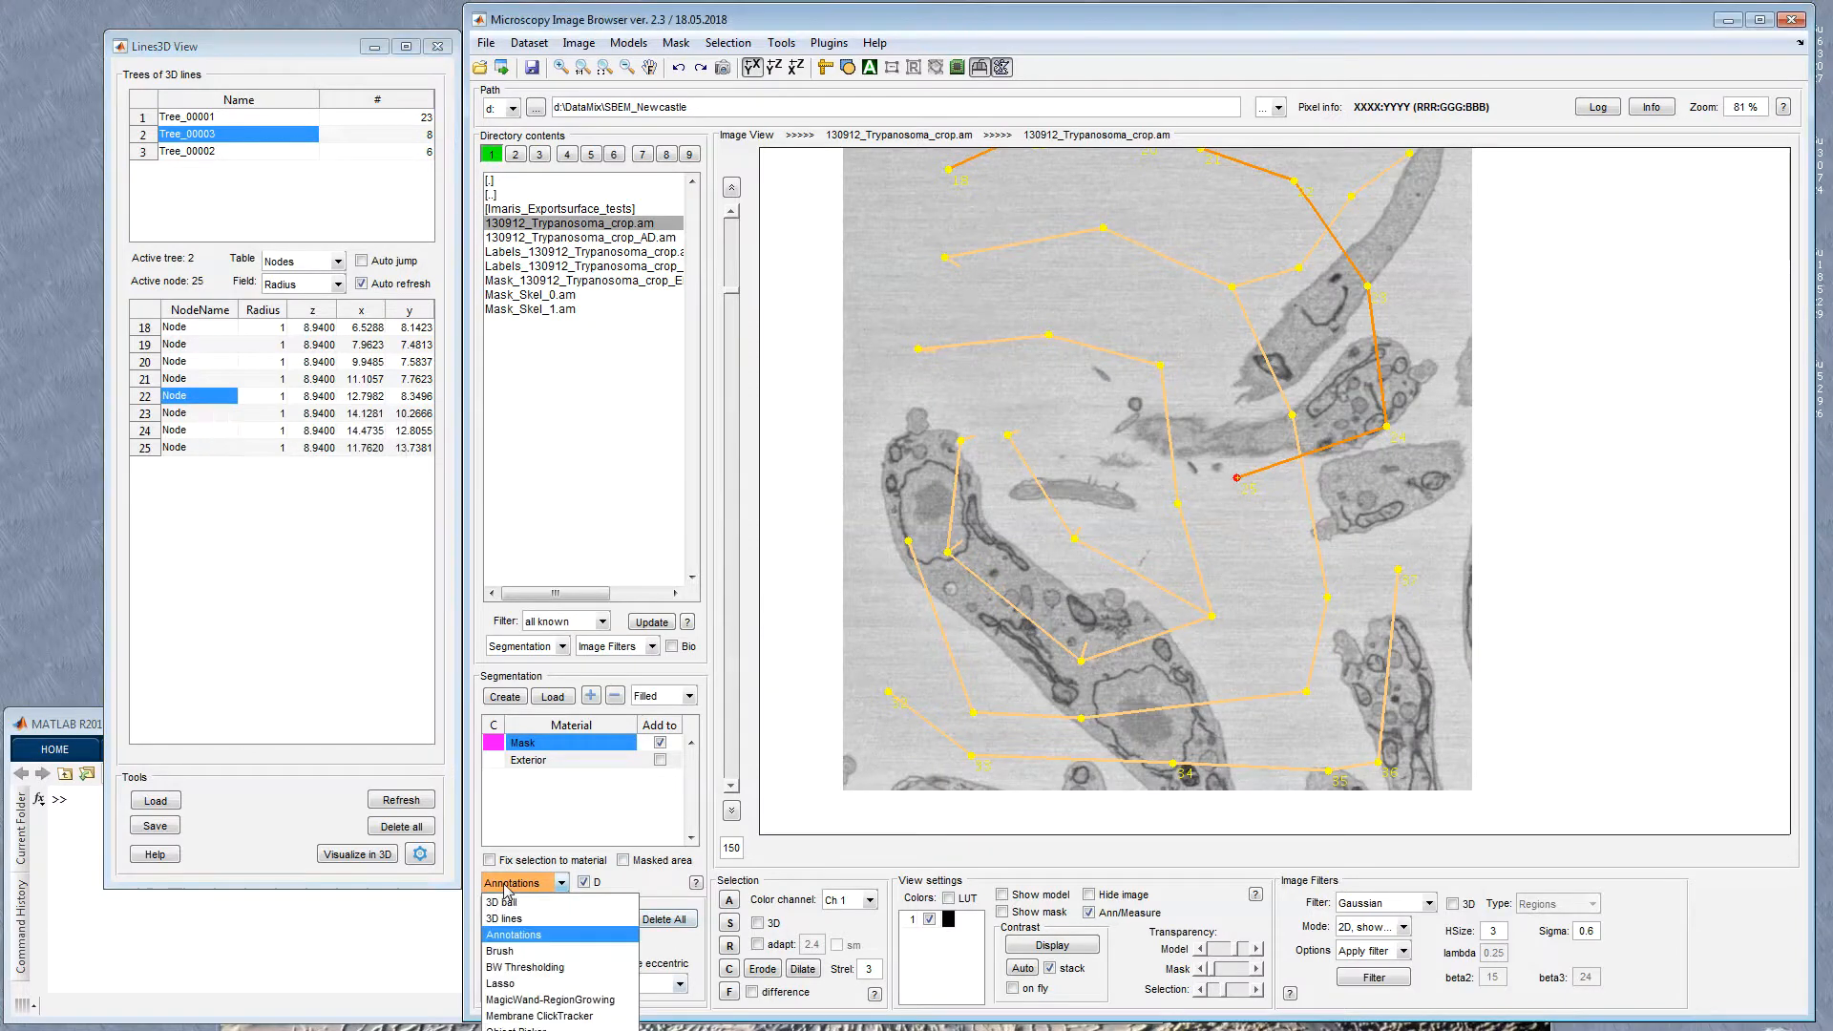
click(527, 918)
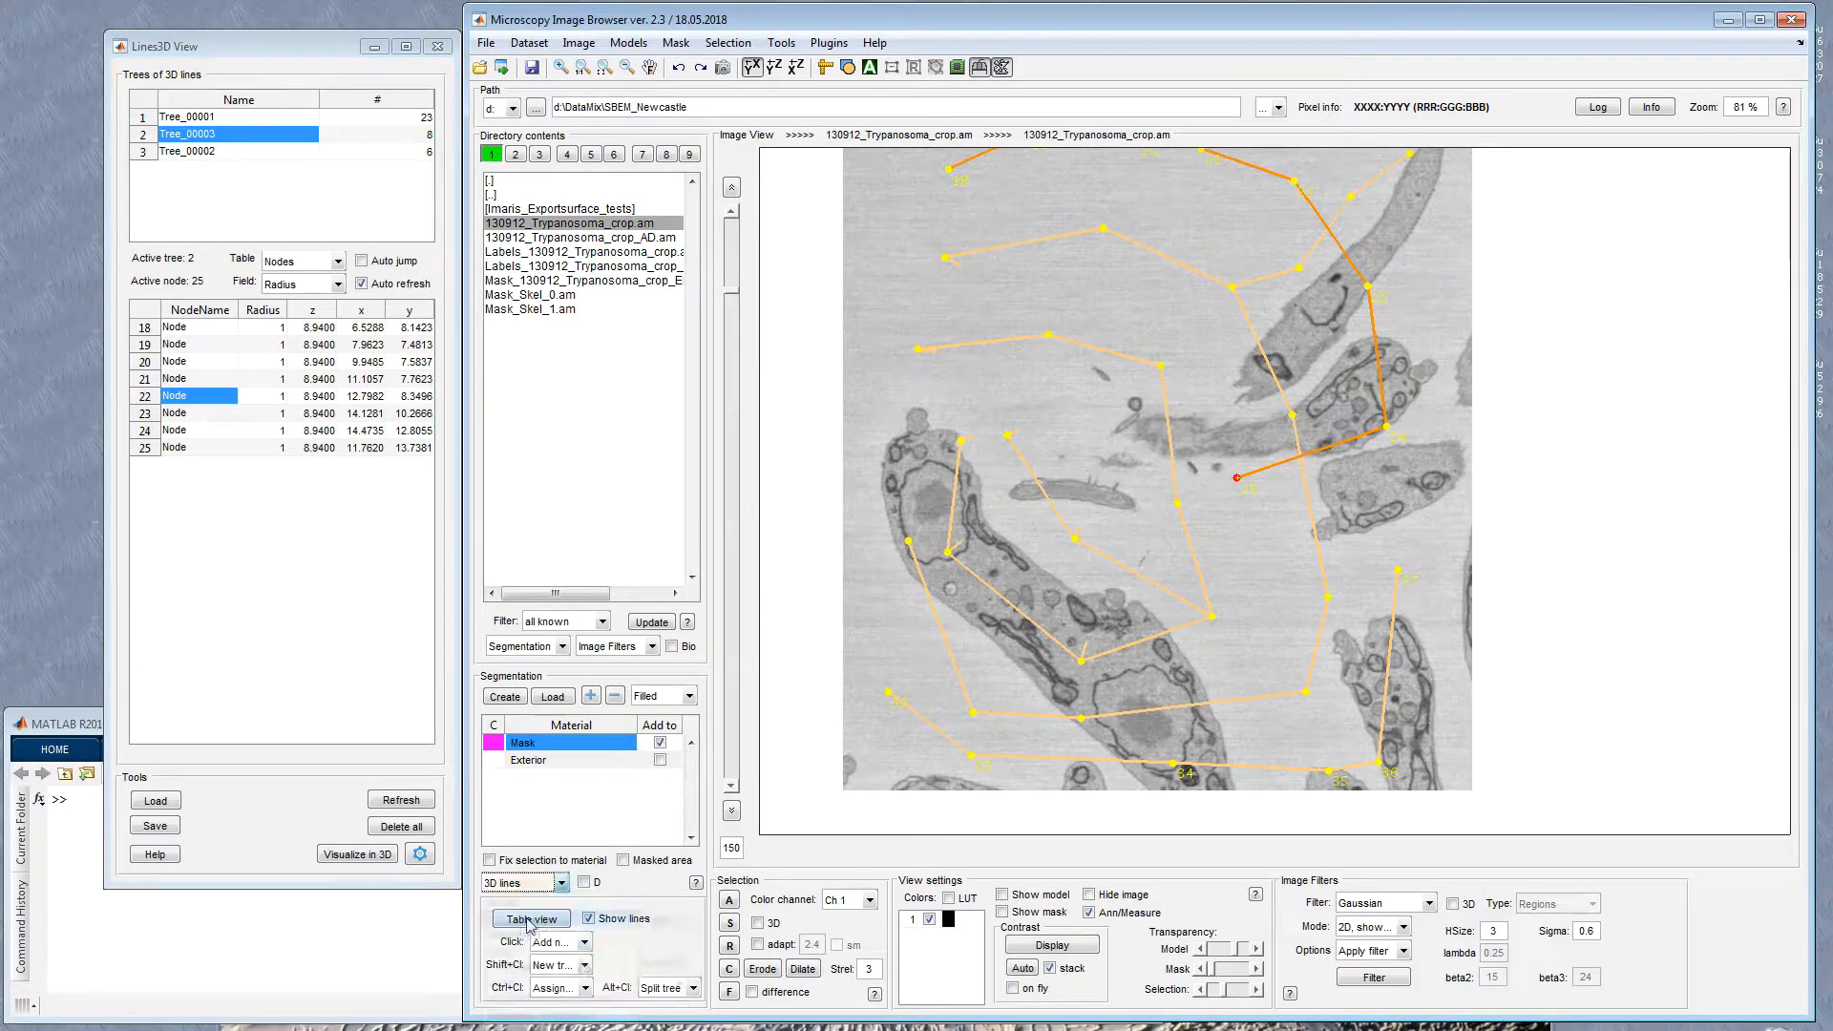
click(680, 989)
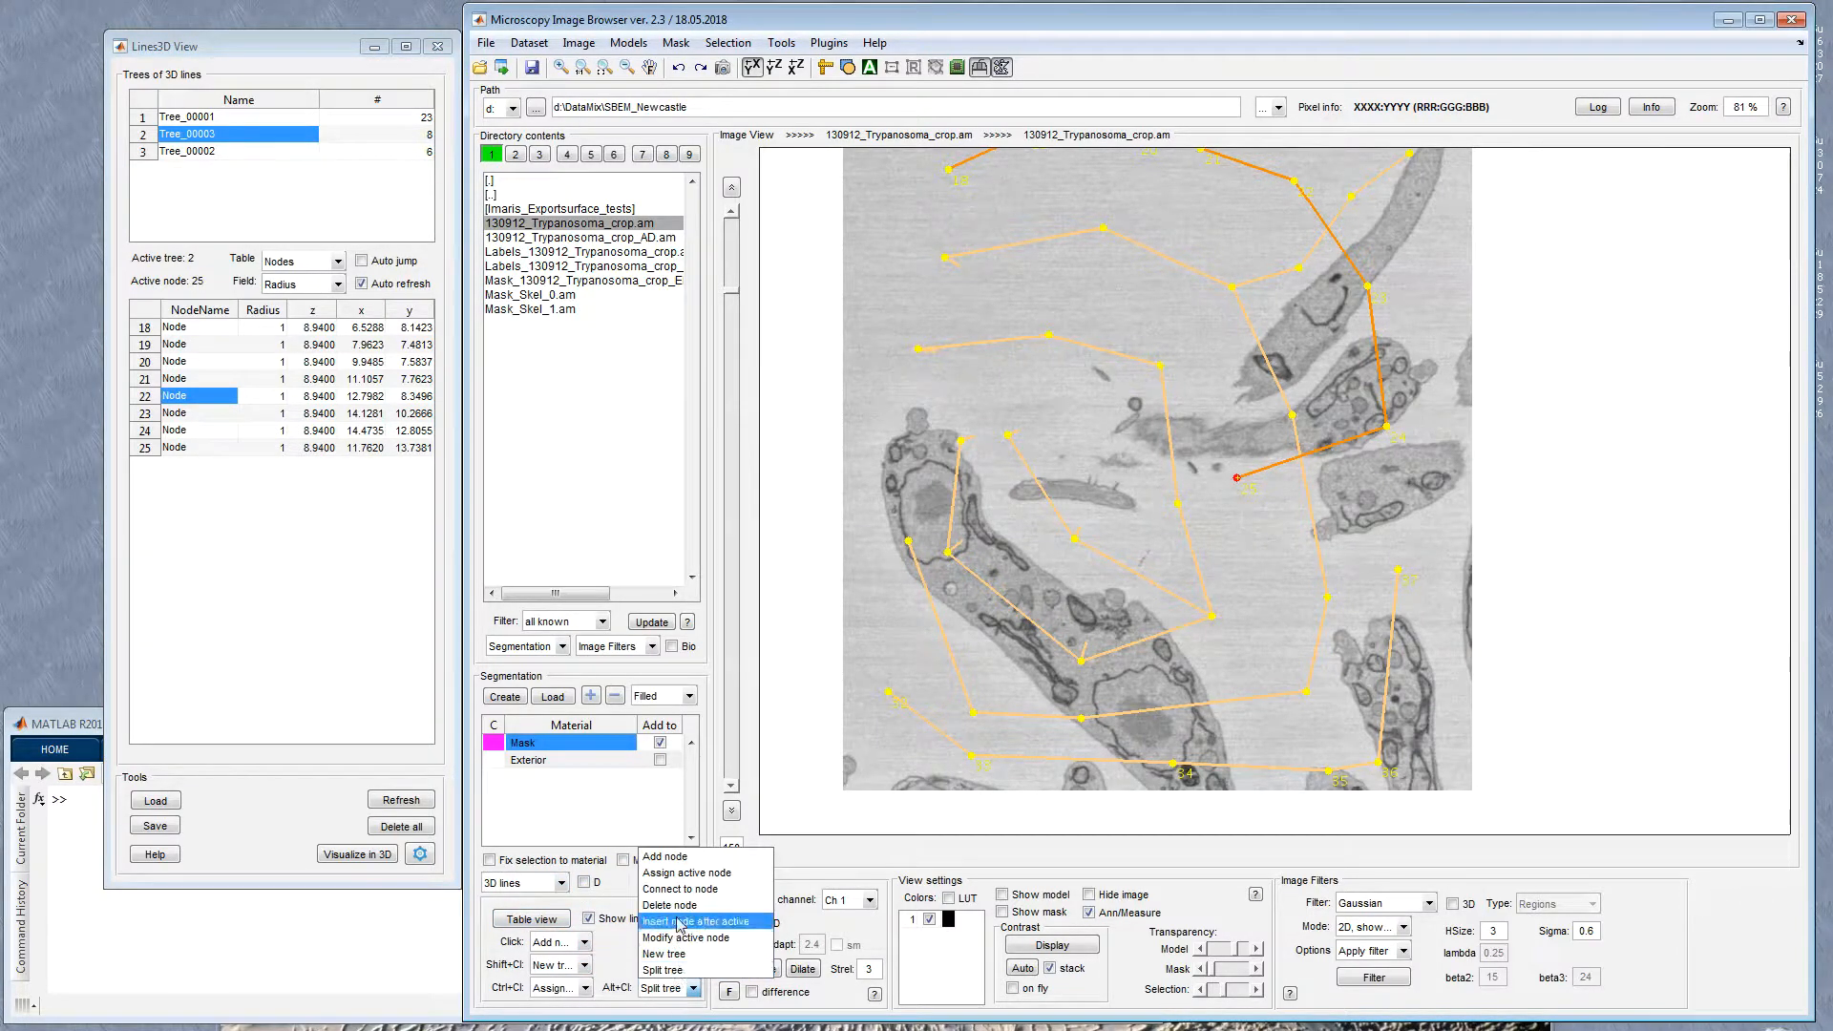
click(736, 914)
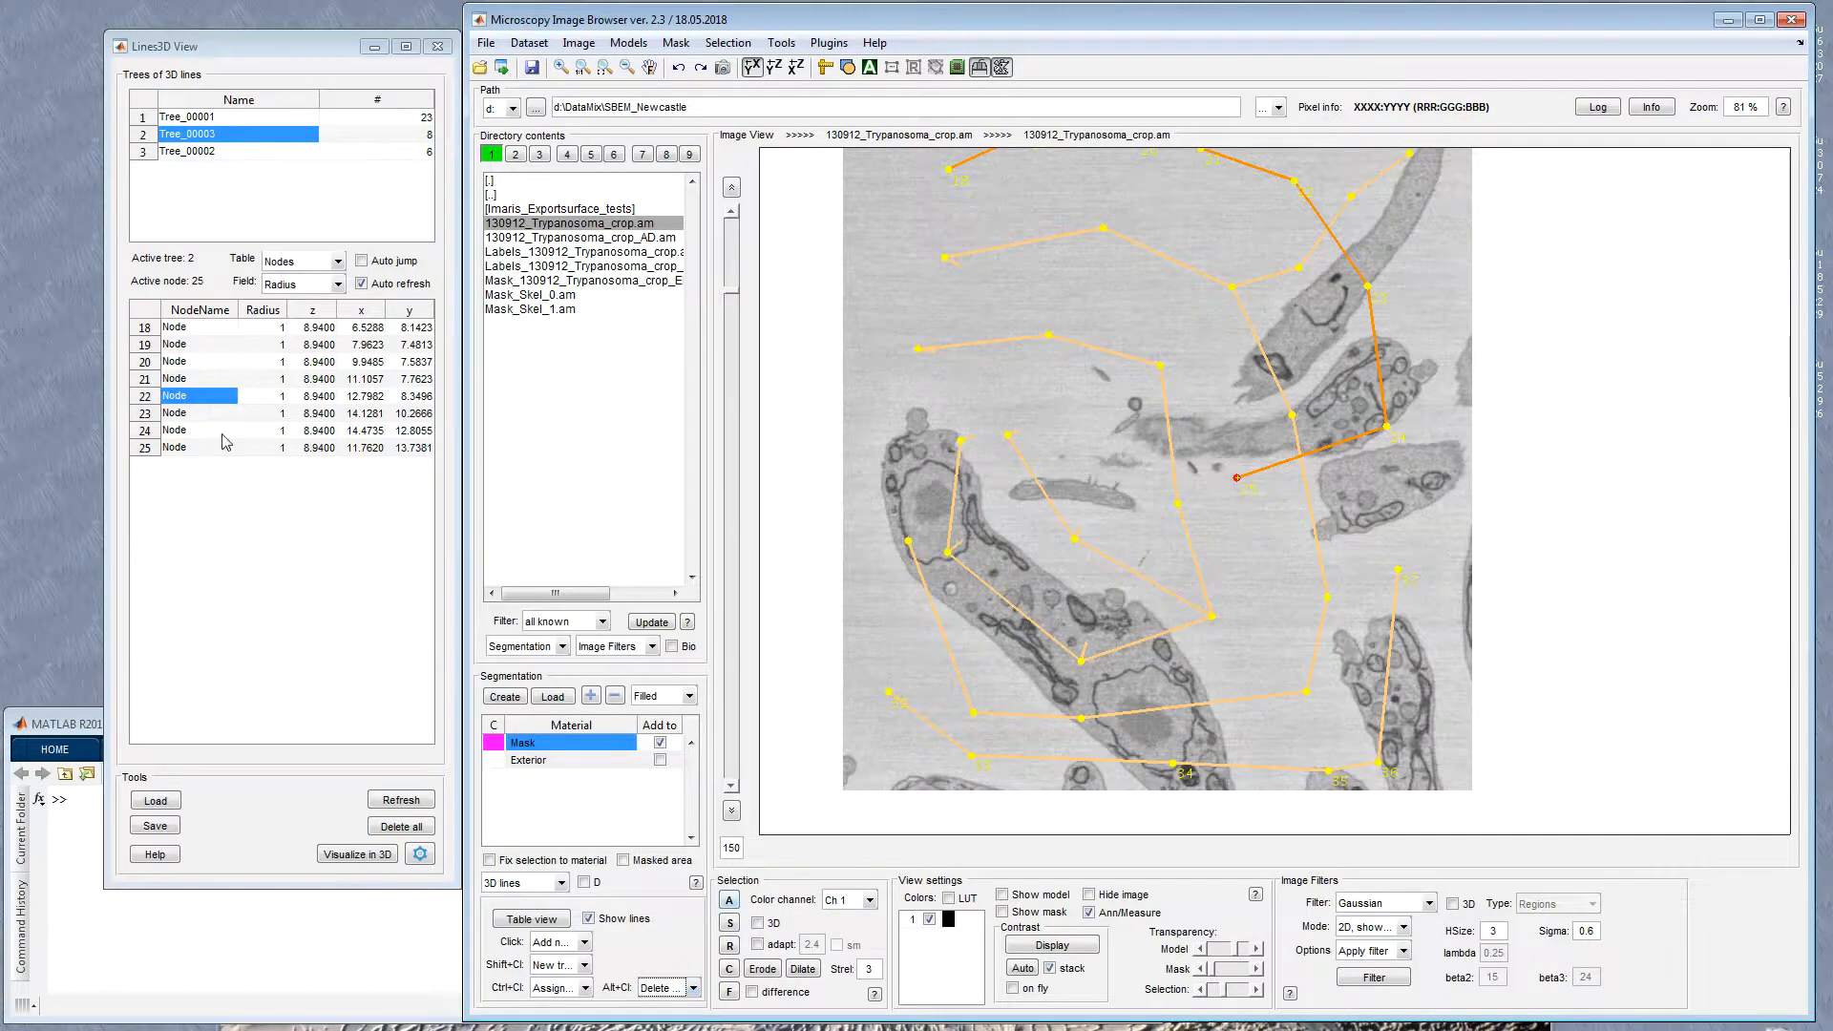
Step: Switch the table from nodes to Edges and jump to node 18, the first node of edge 27
click(303, 263)
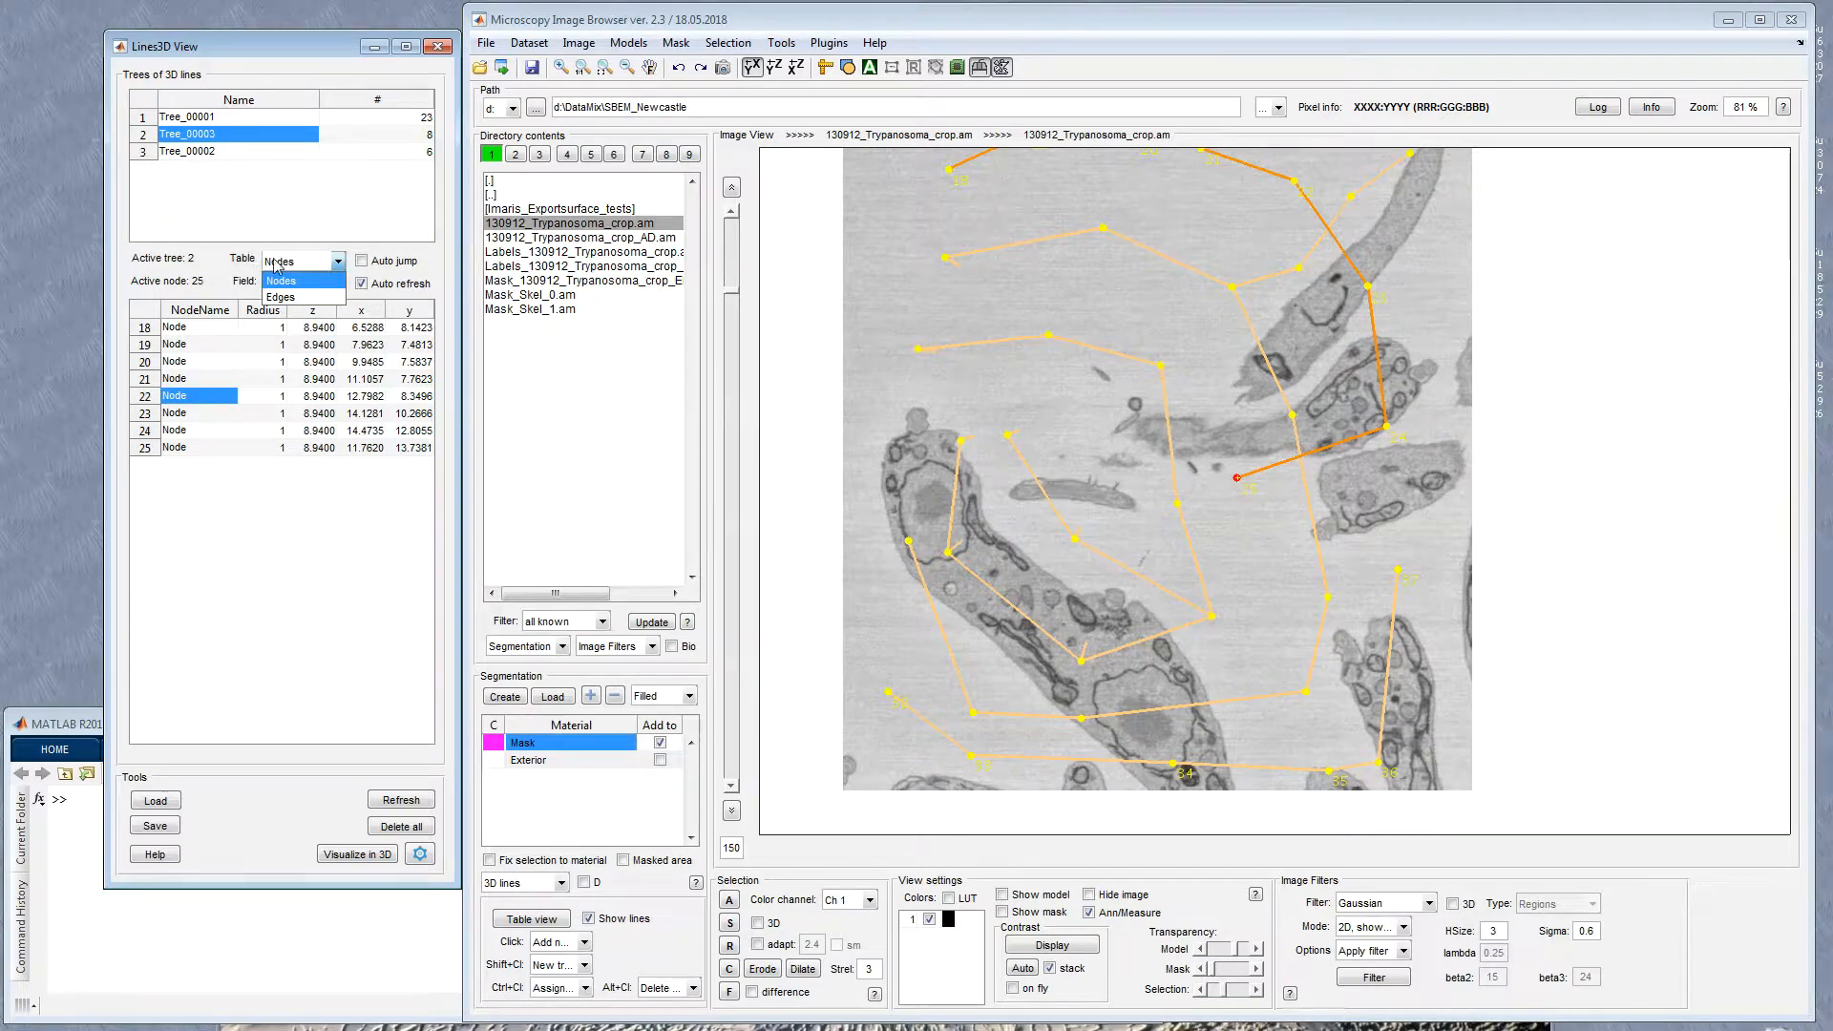
click(301, 298)
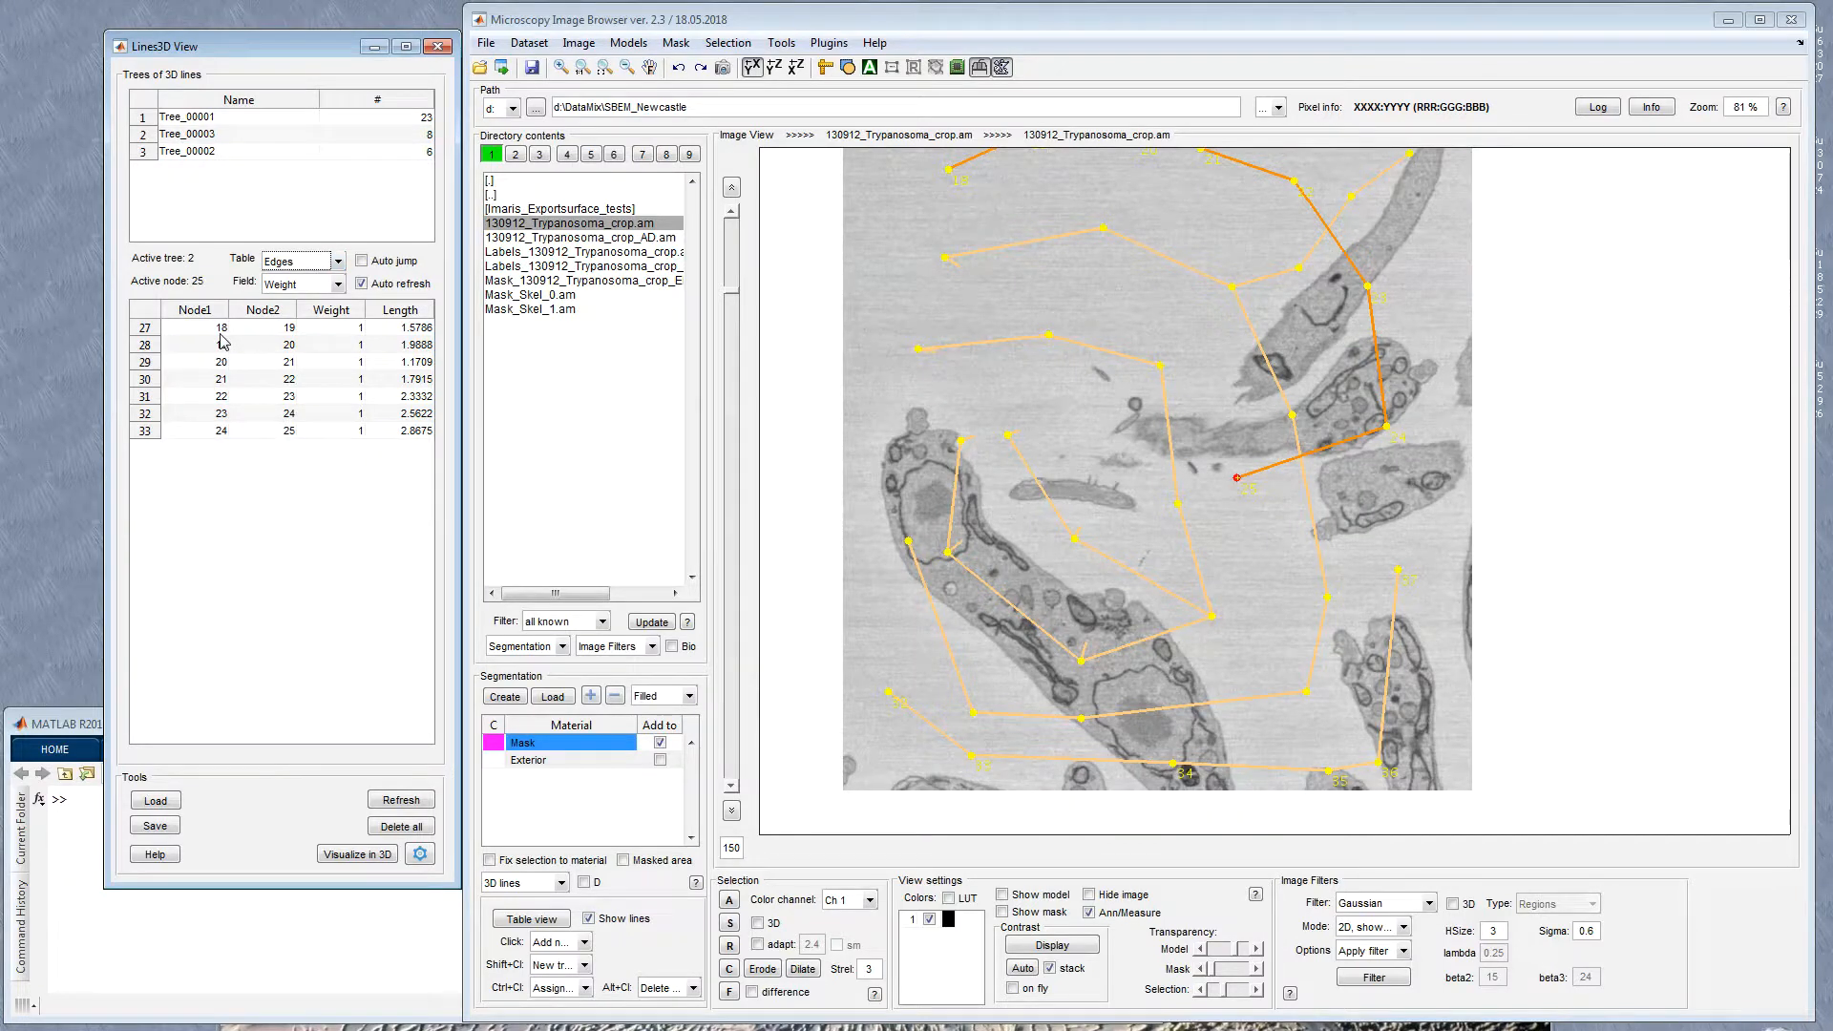
click(256, 330)
click(203, 330)
right_click(203, 334)
click(234, 356)
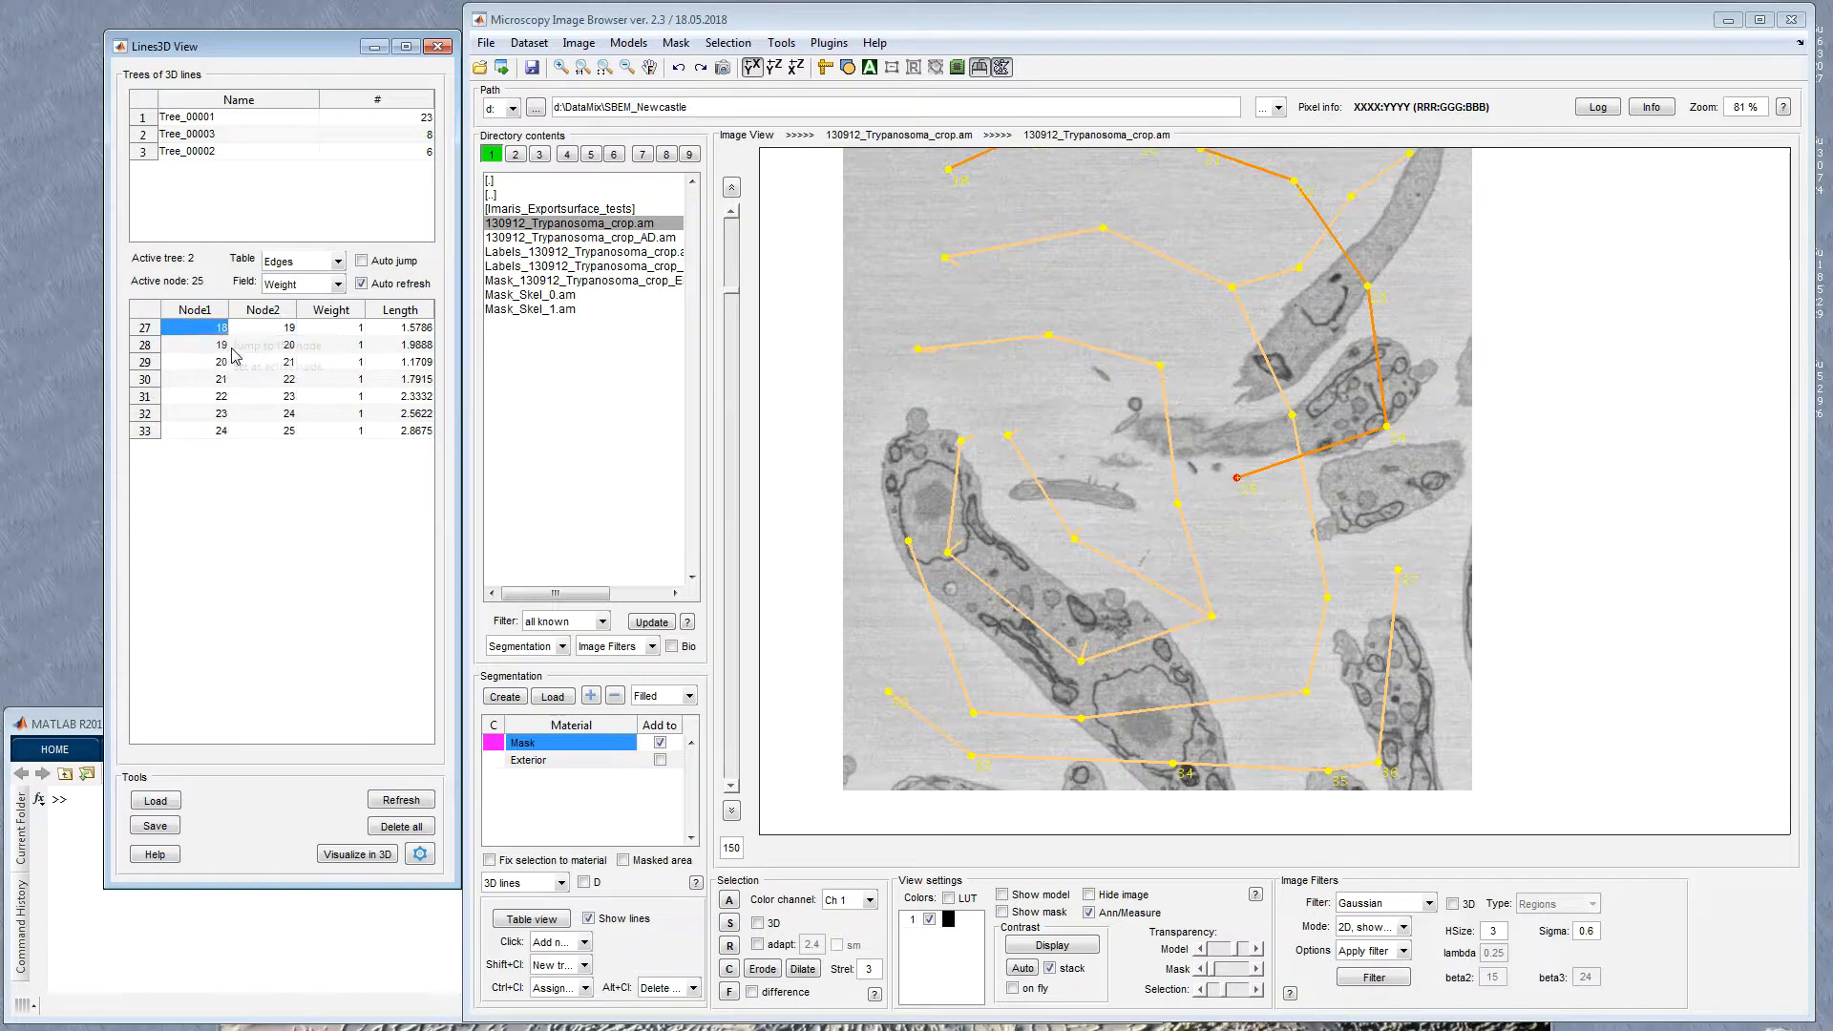
click(279, 330)
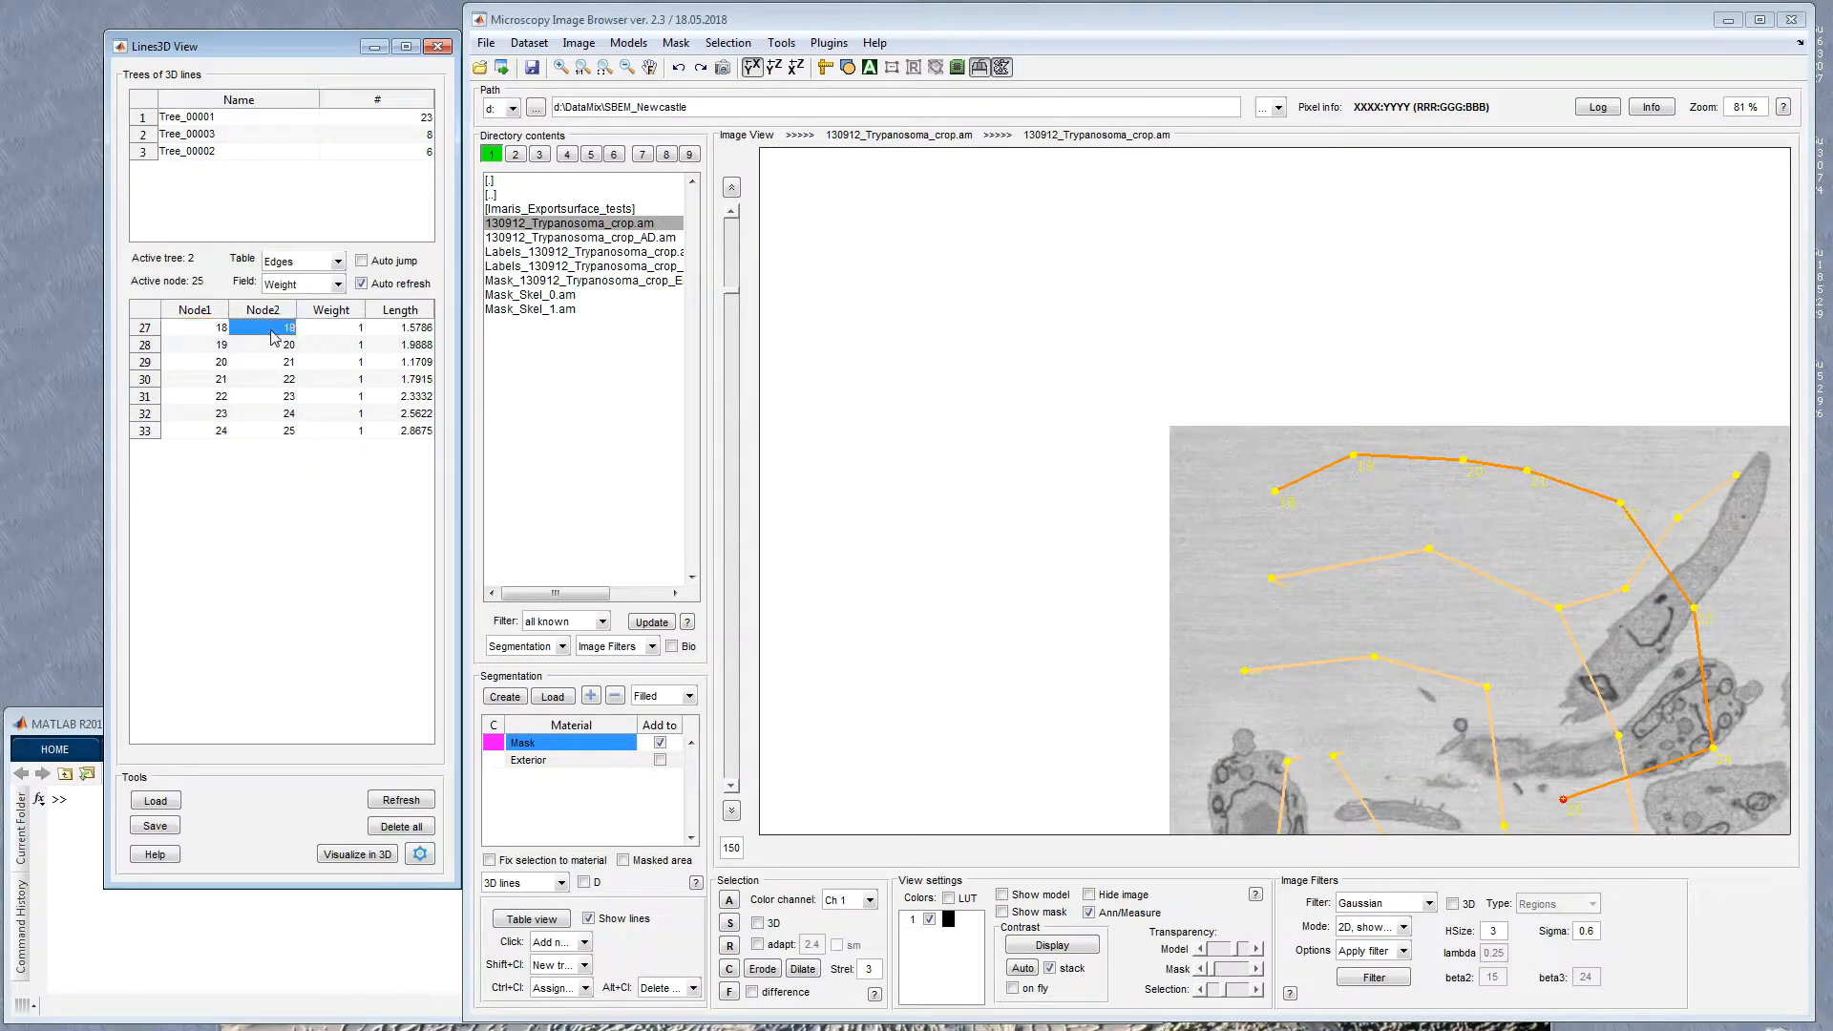
Step: Examine the weight, length and two end nodes of edge 27 in the edge table, along with the Field setting
double_click(346, 333)
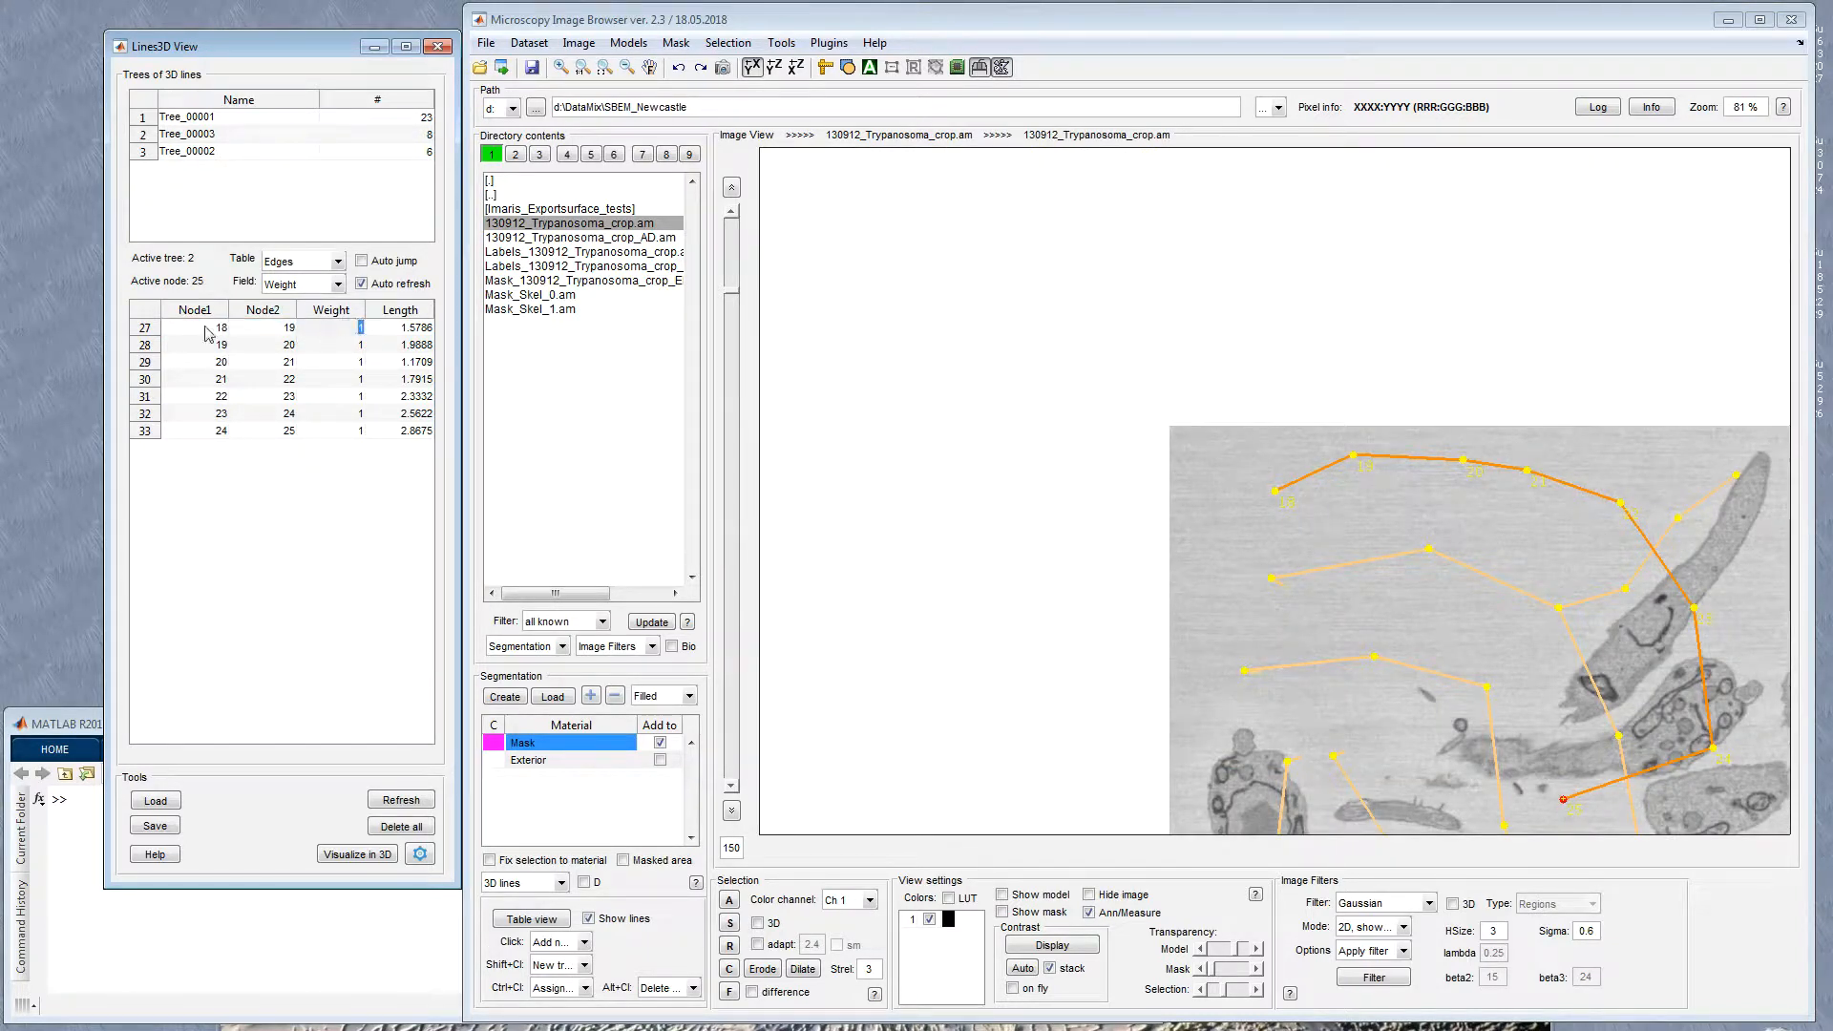
click(336, 285)
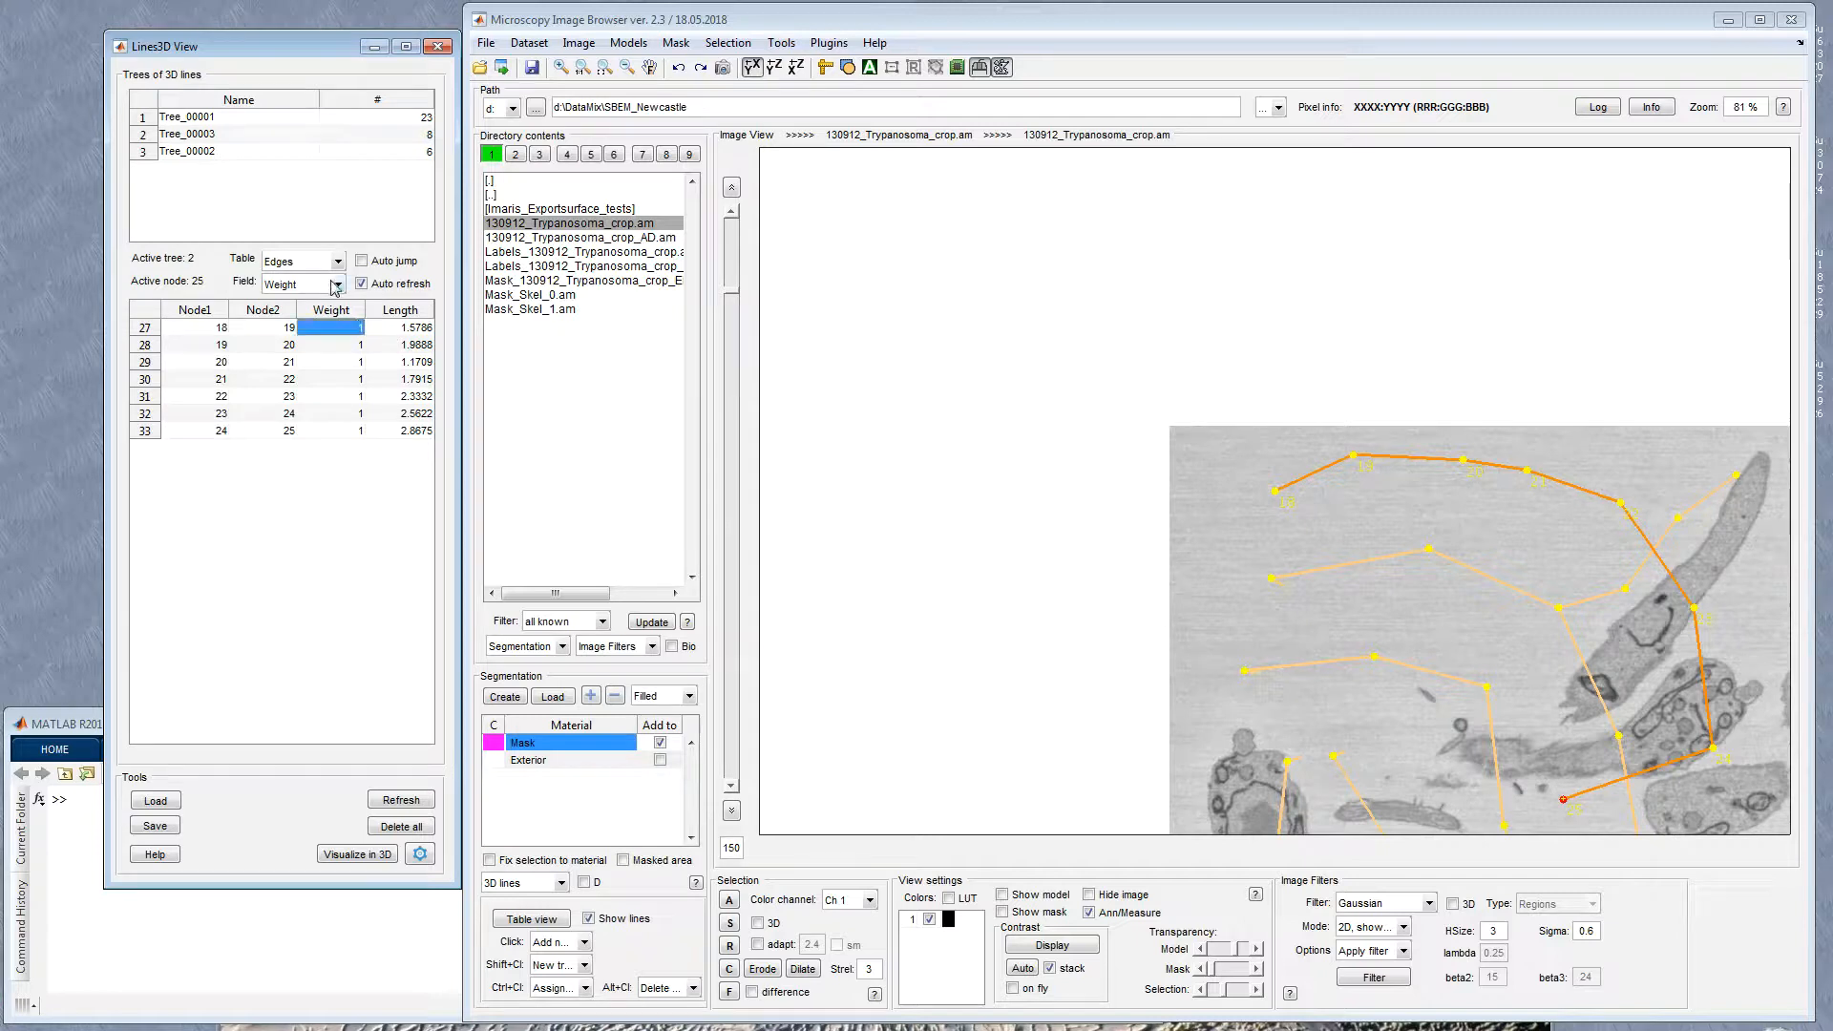
click(336, 288)
click(401, 327)
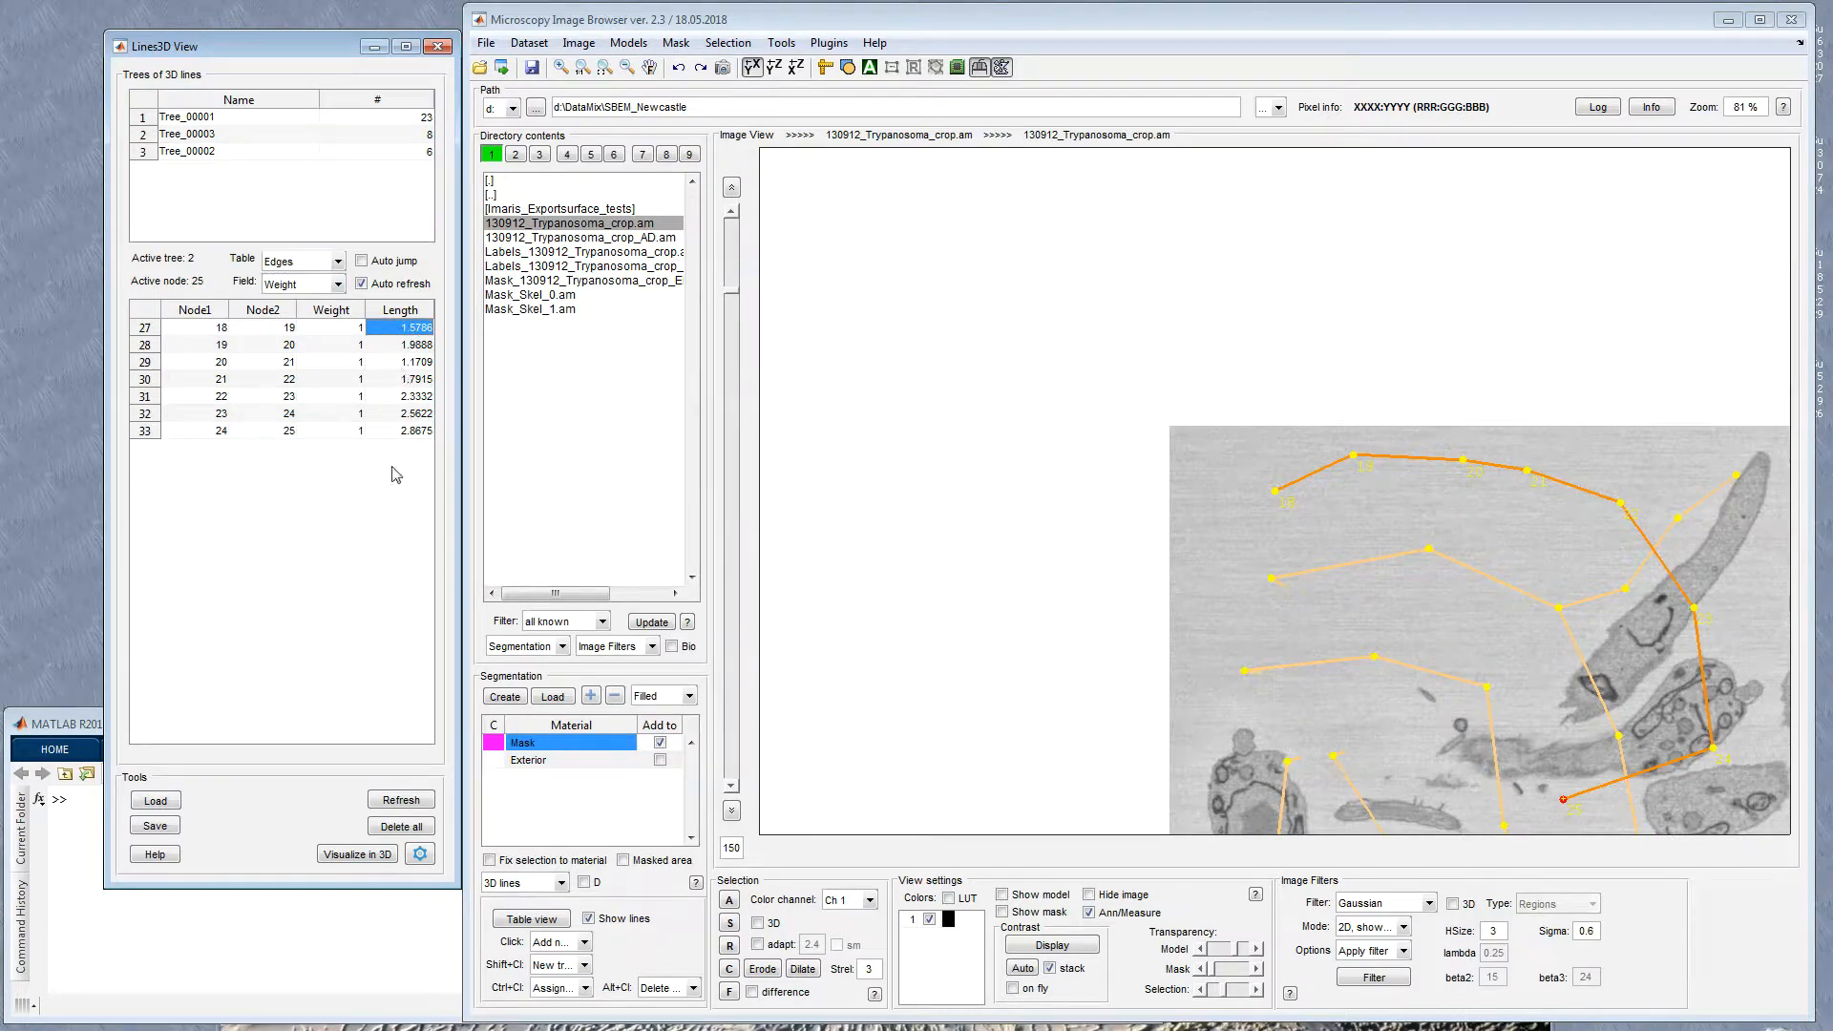
click(210, 329)
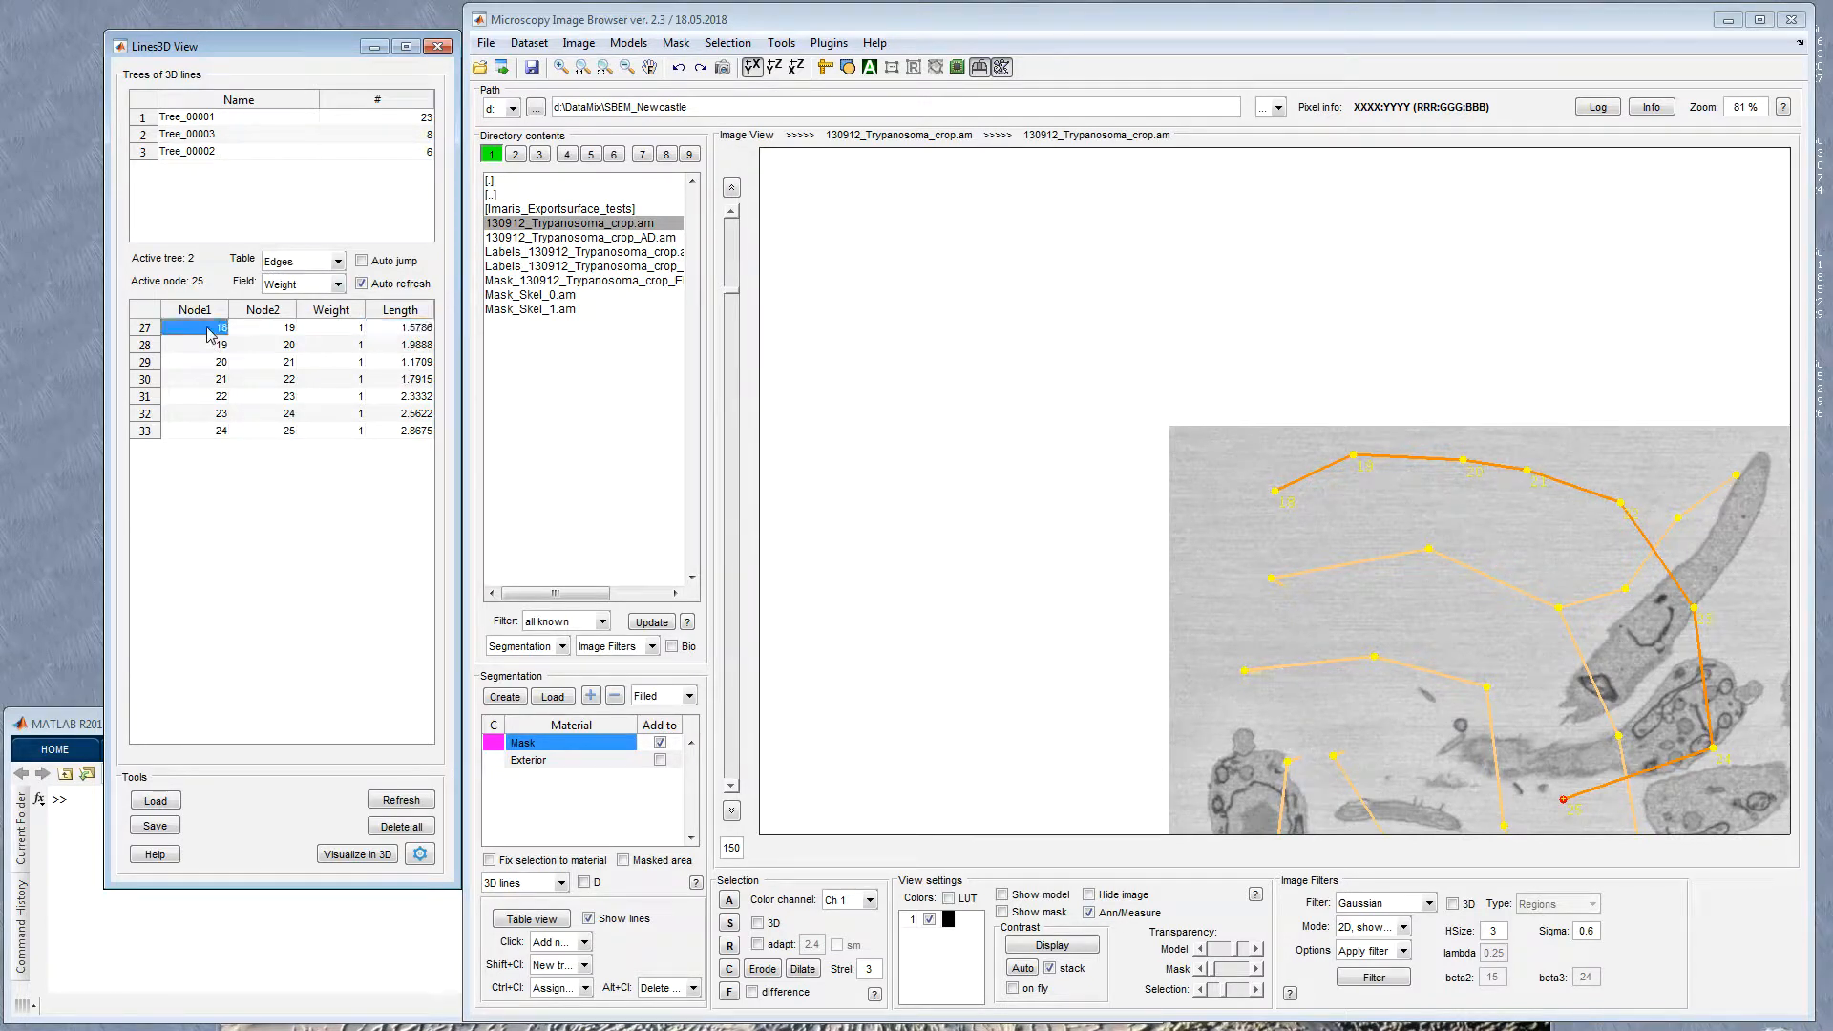
click(253, 329)
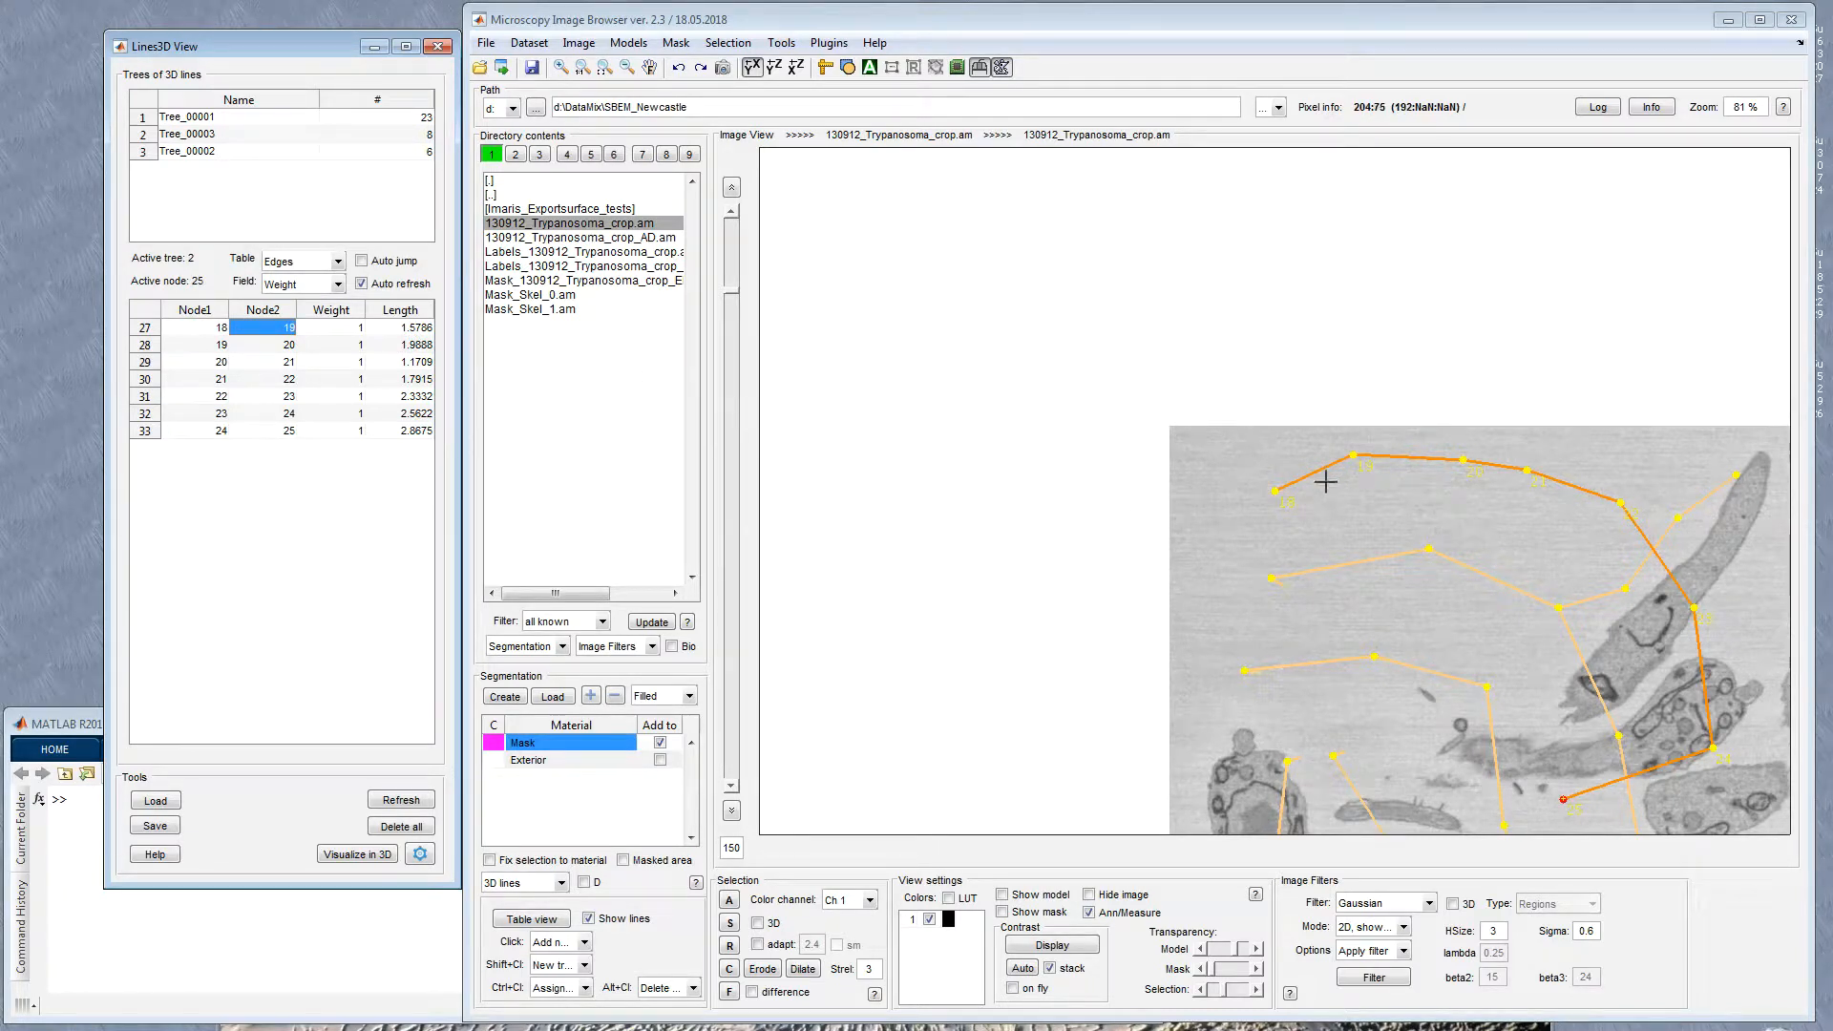
Step: Check which node actions are offered for both end nodes of edge 28, without applying any
click(215, 347)
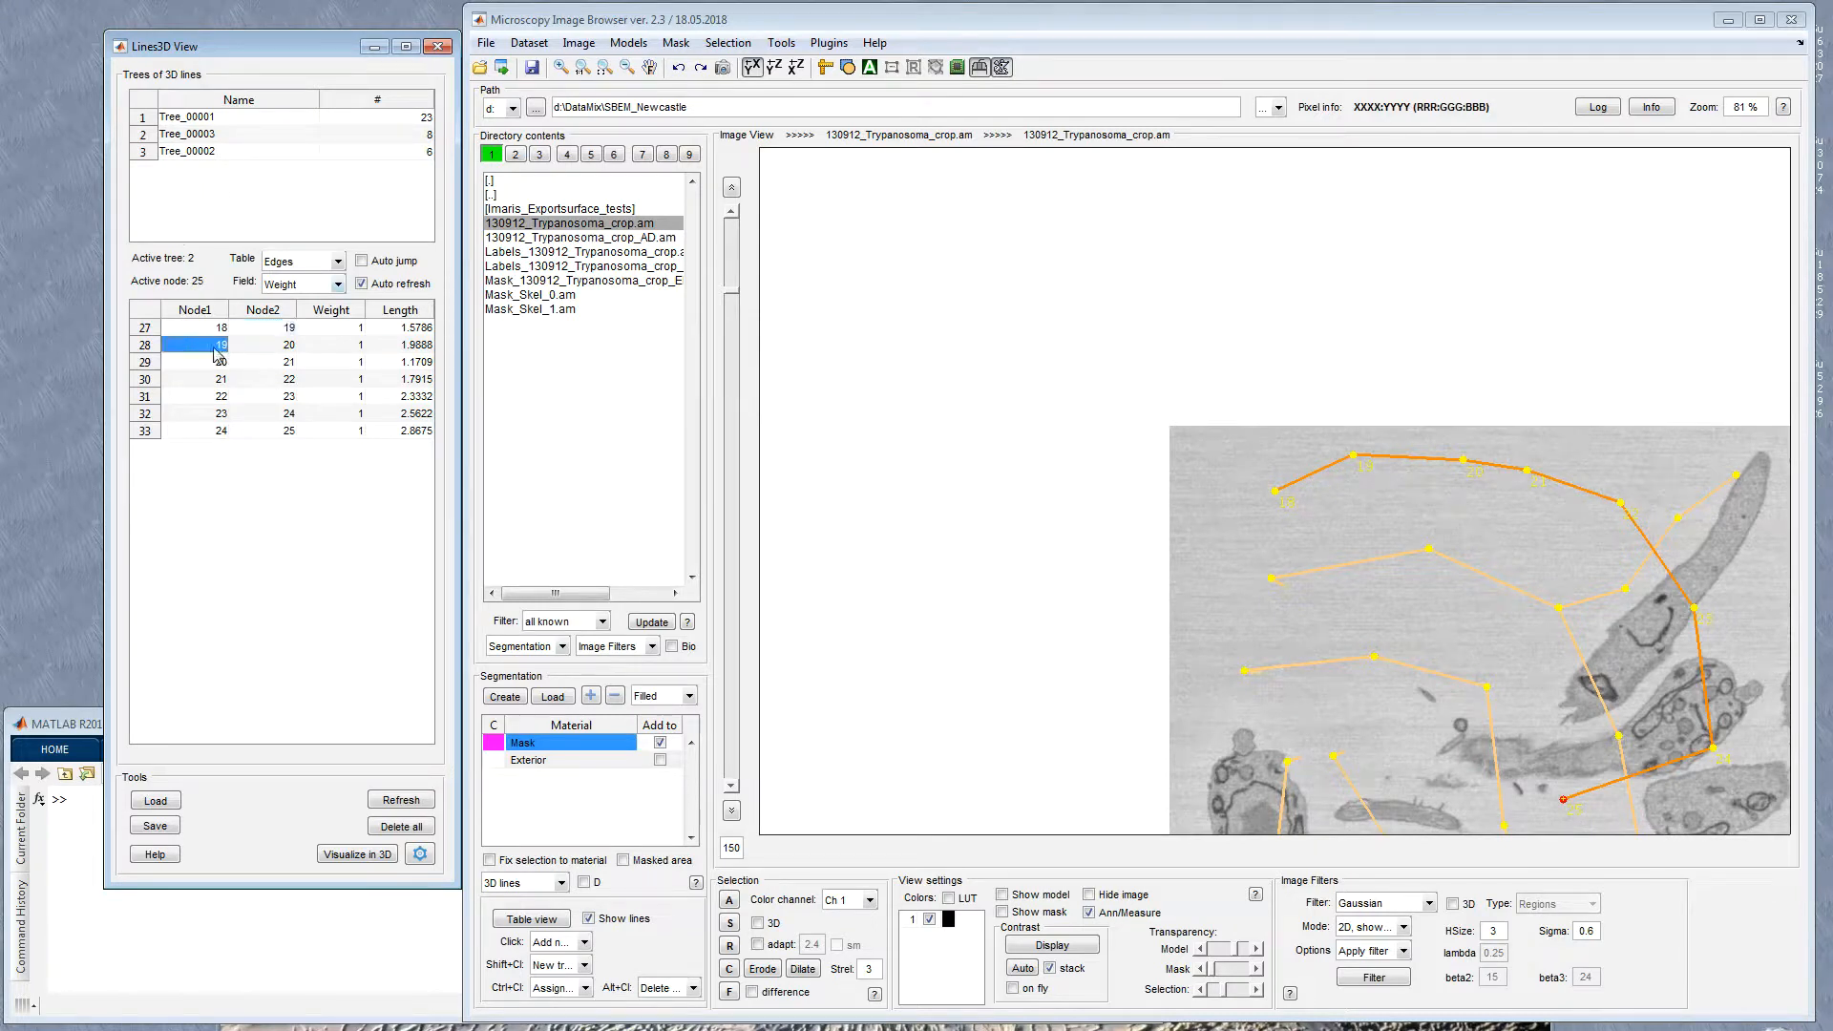
right_click(213, 347)
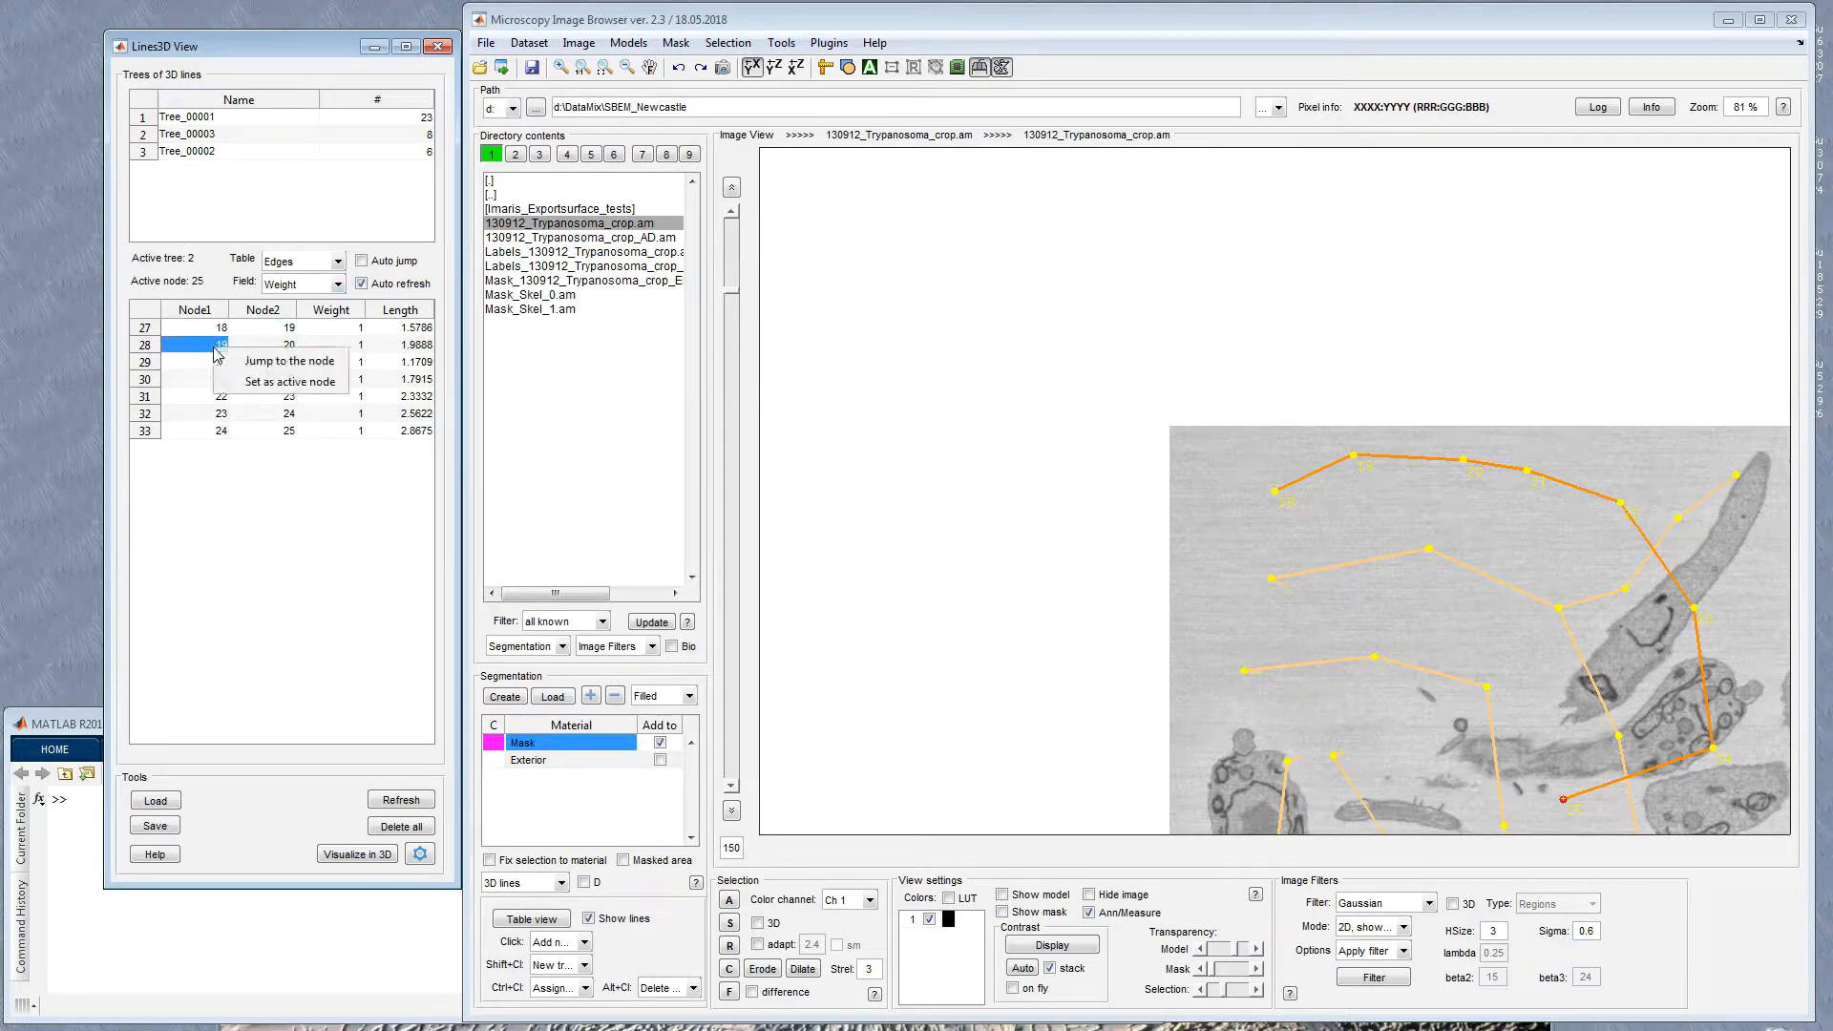
click(287, 346)
right_click(275, 346)
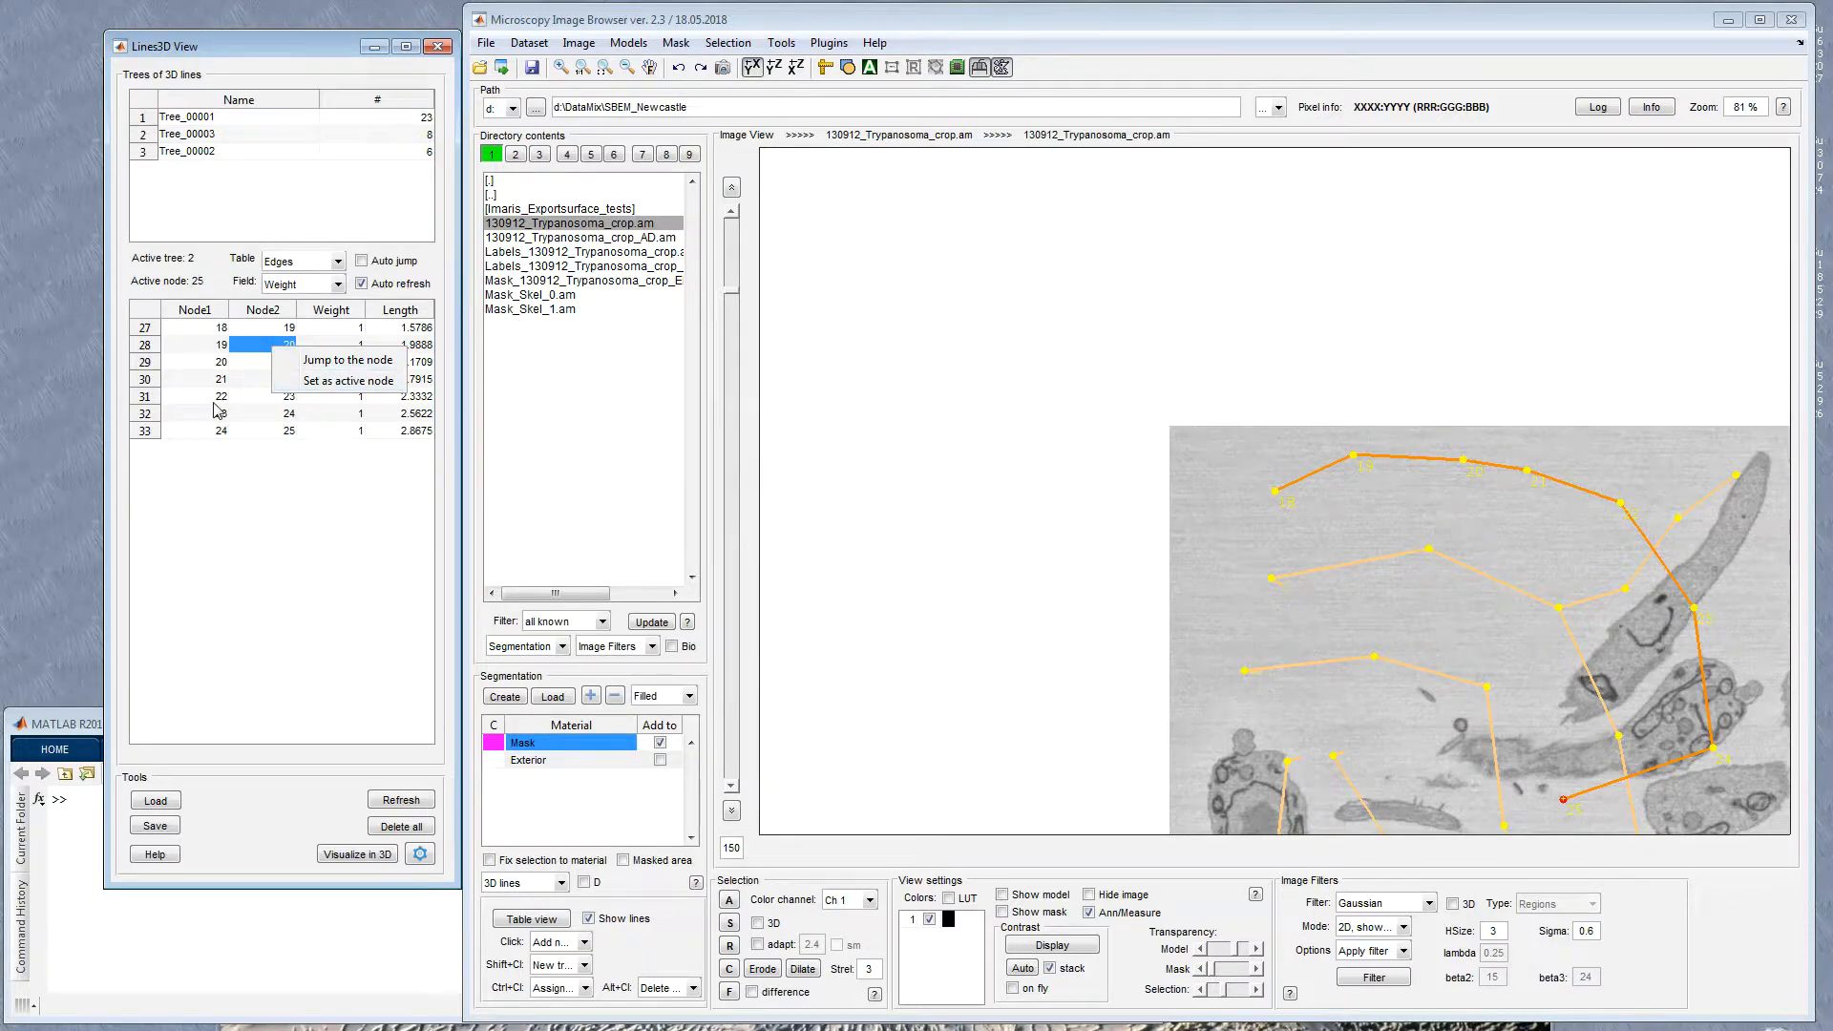
click(210, 540)
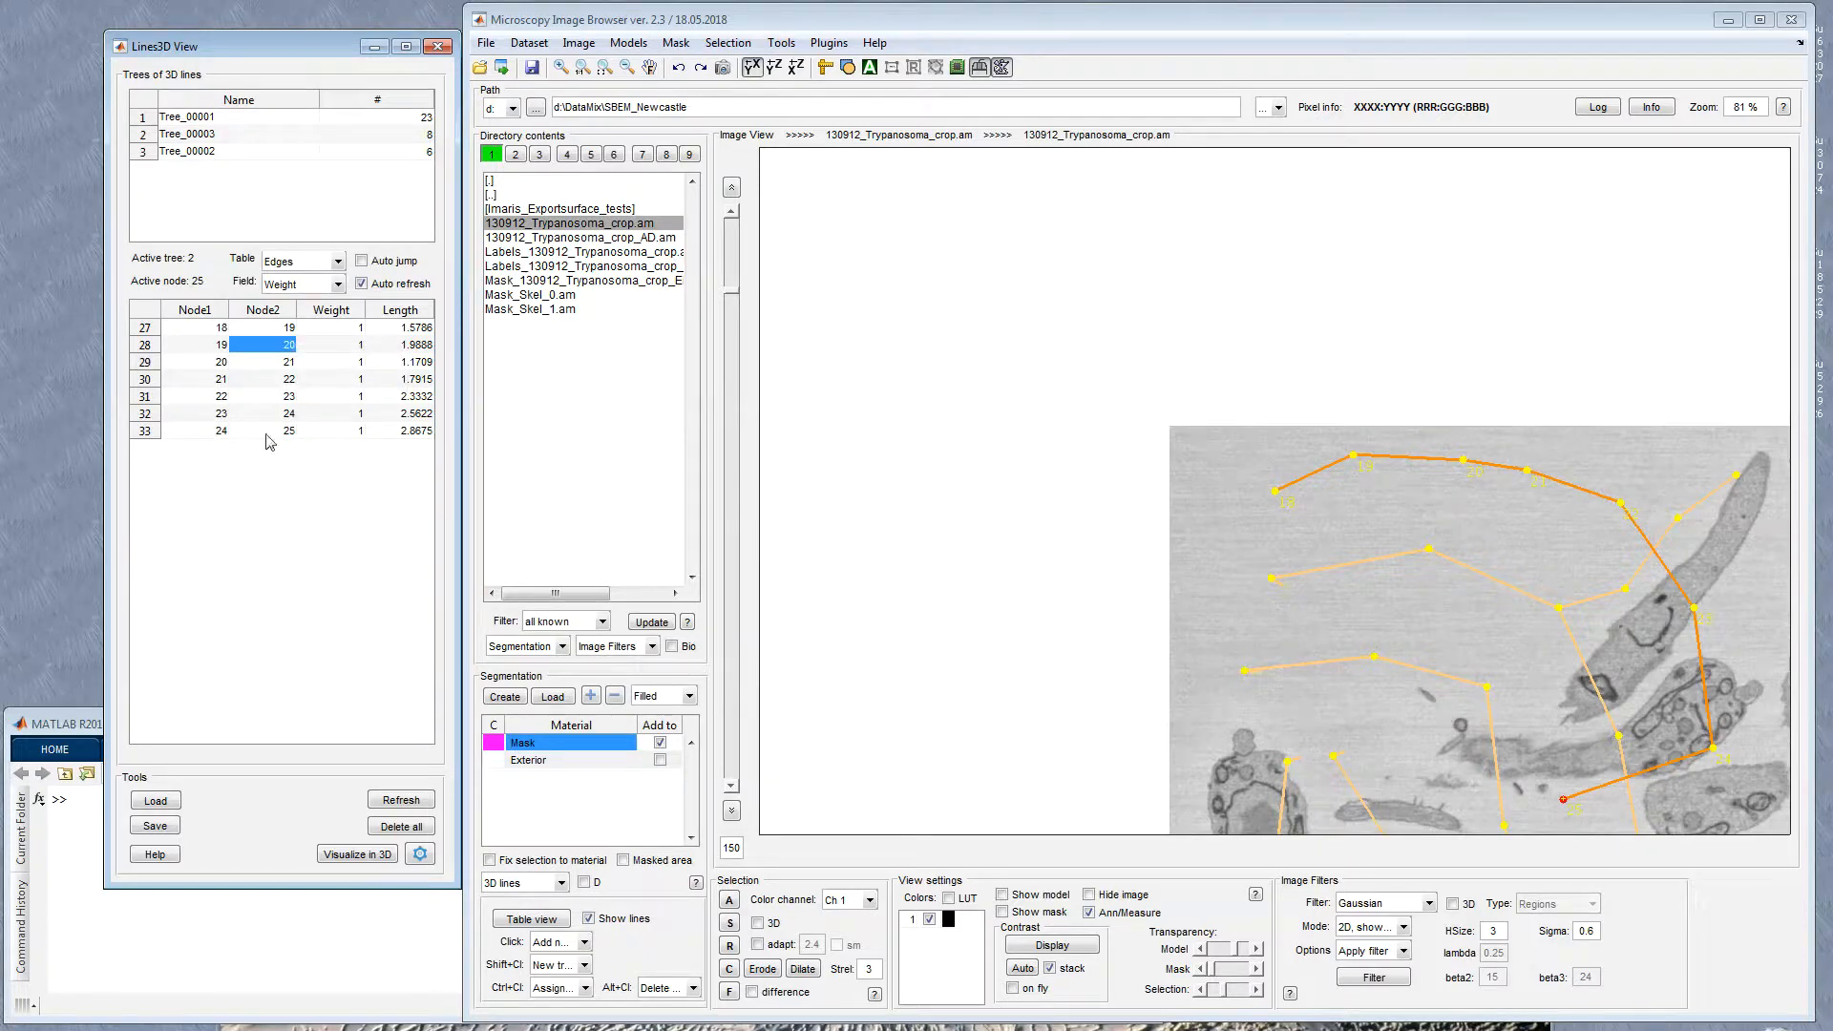
Step: Select Tree_00002, and find the tree that contains node 25
click(197, 153)
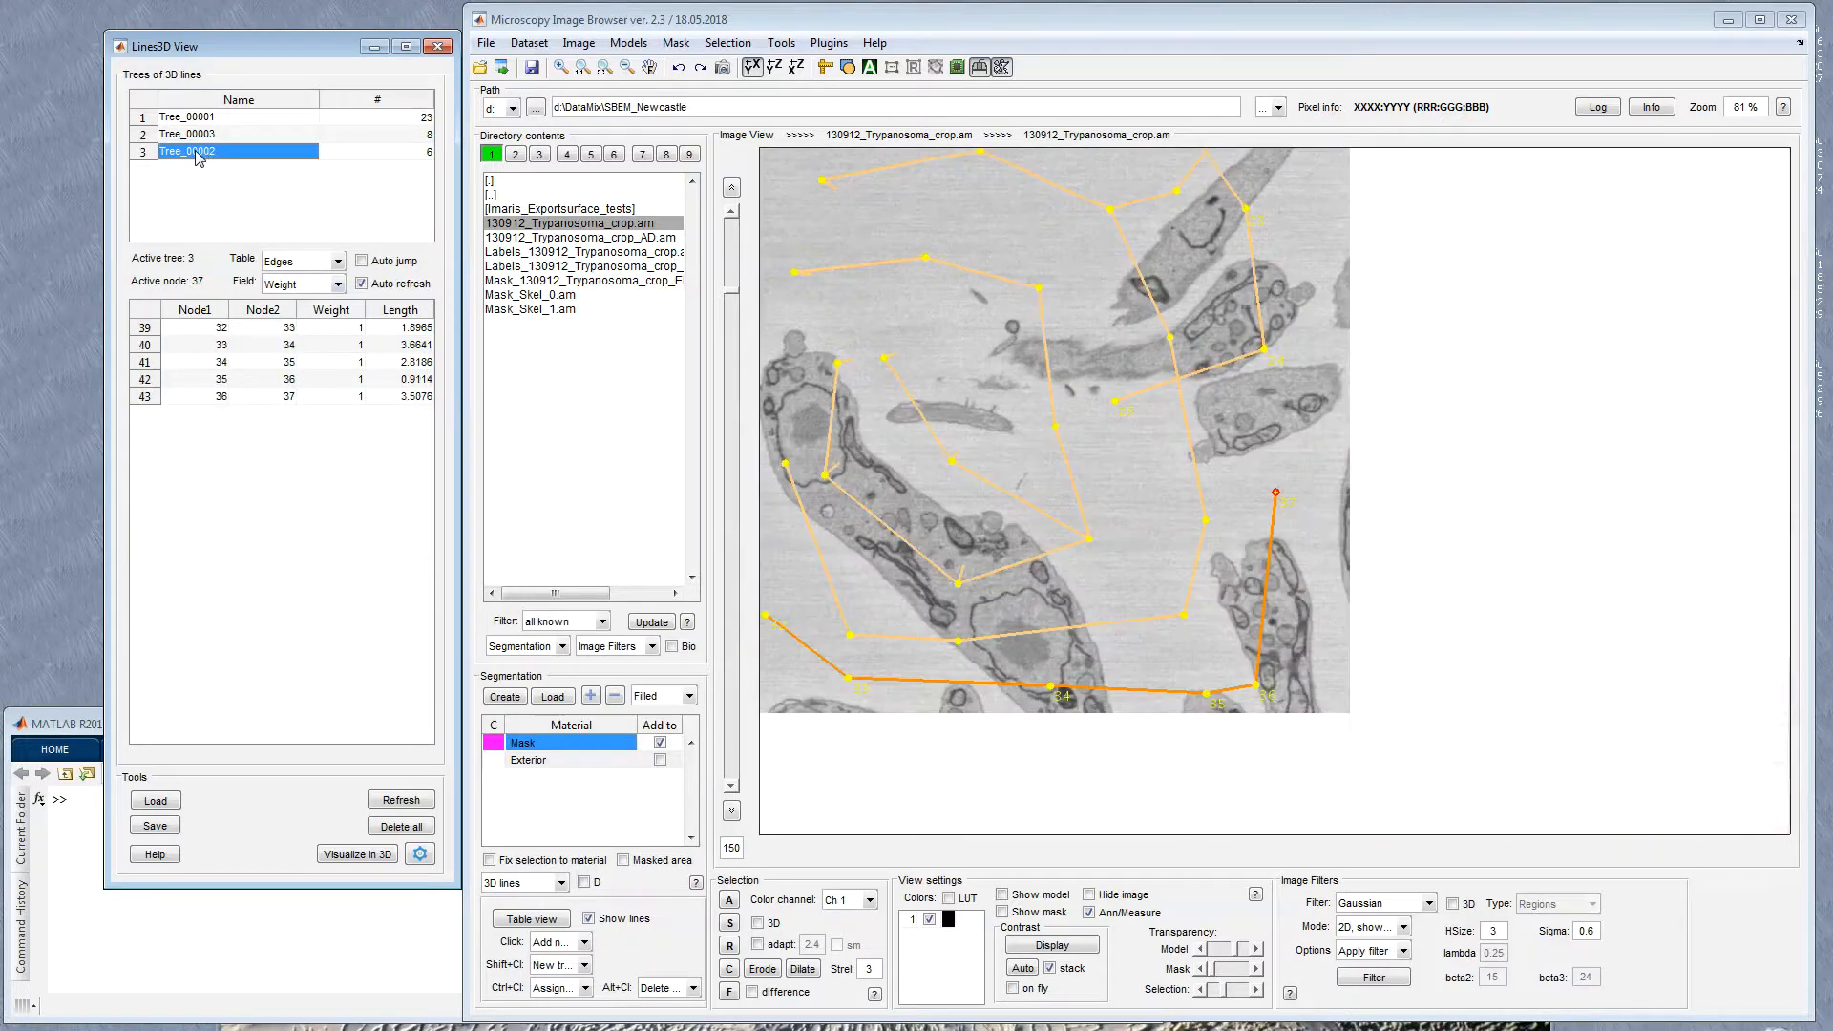
right_click(198, 157)
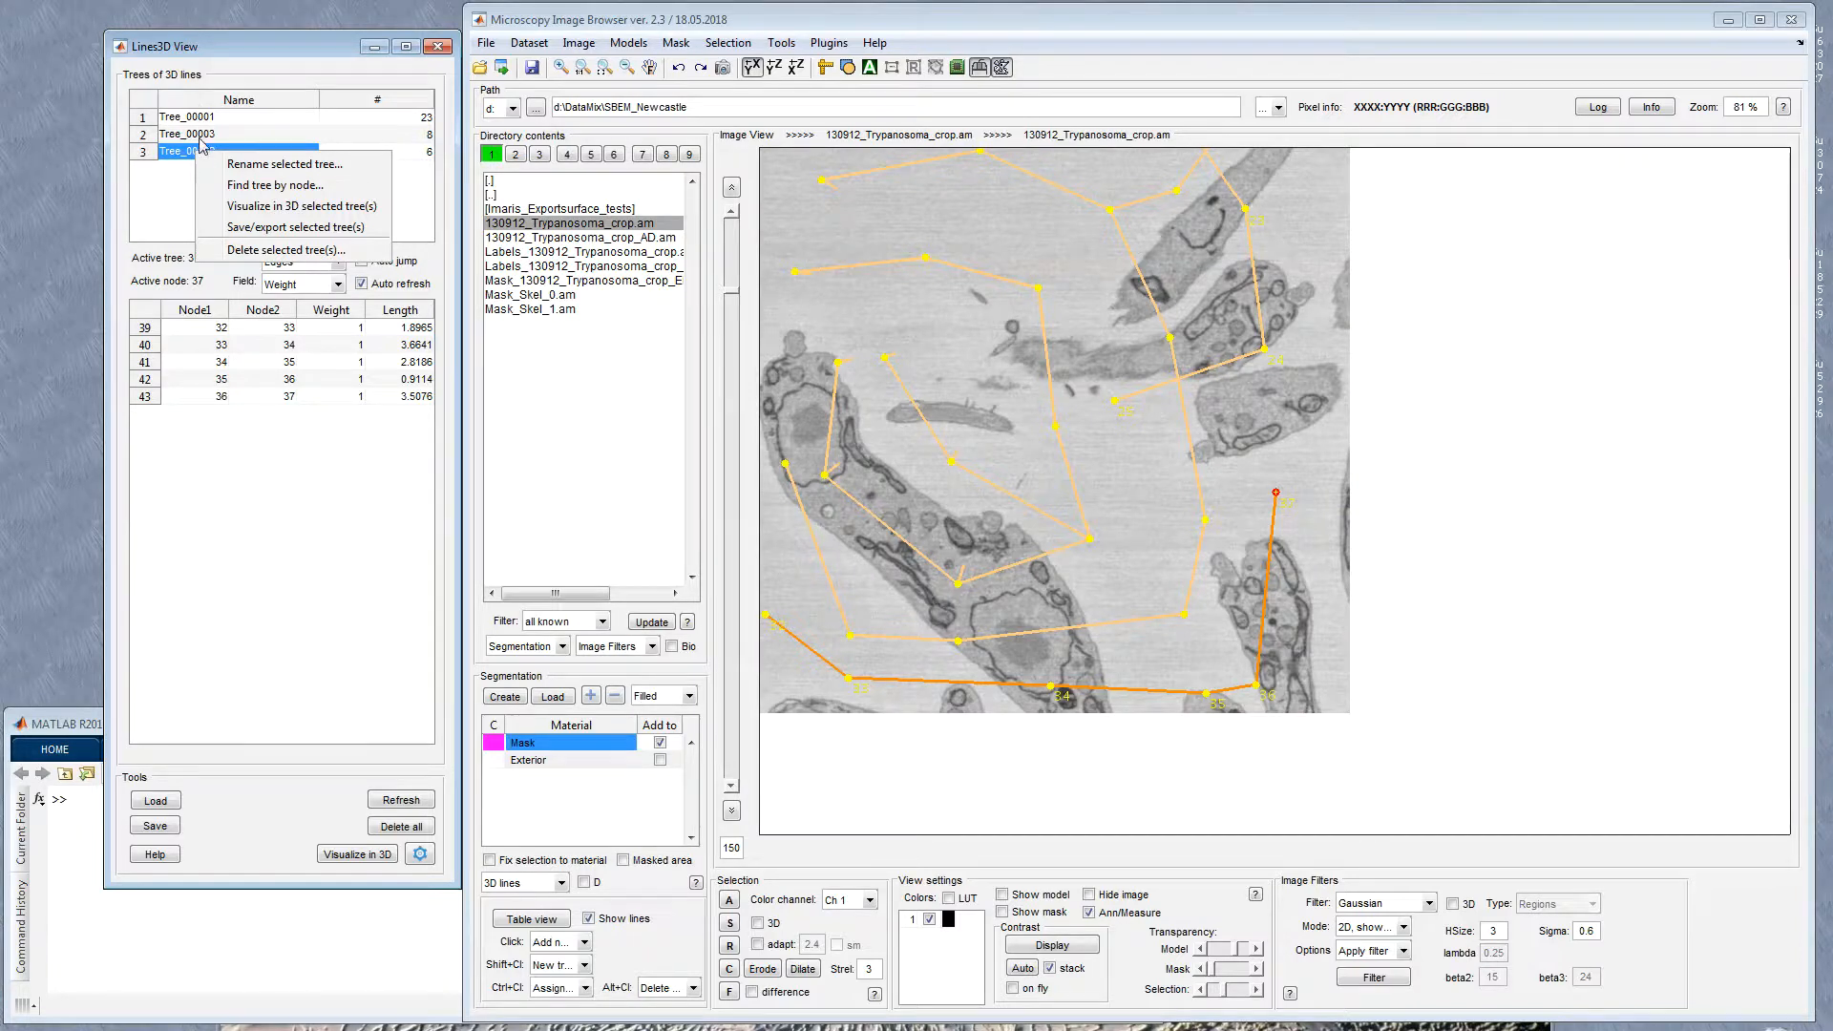
click(262, 187)
text(25)
key(Return)
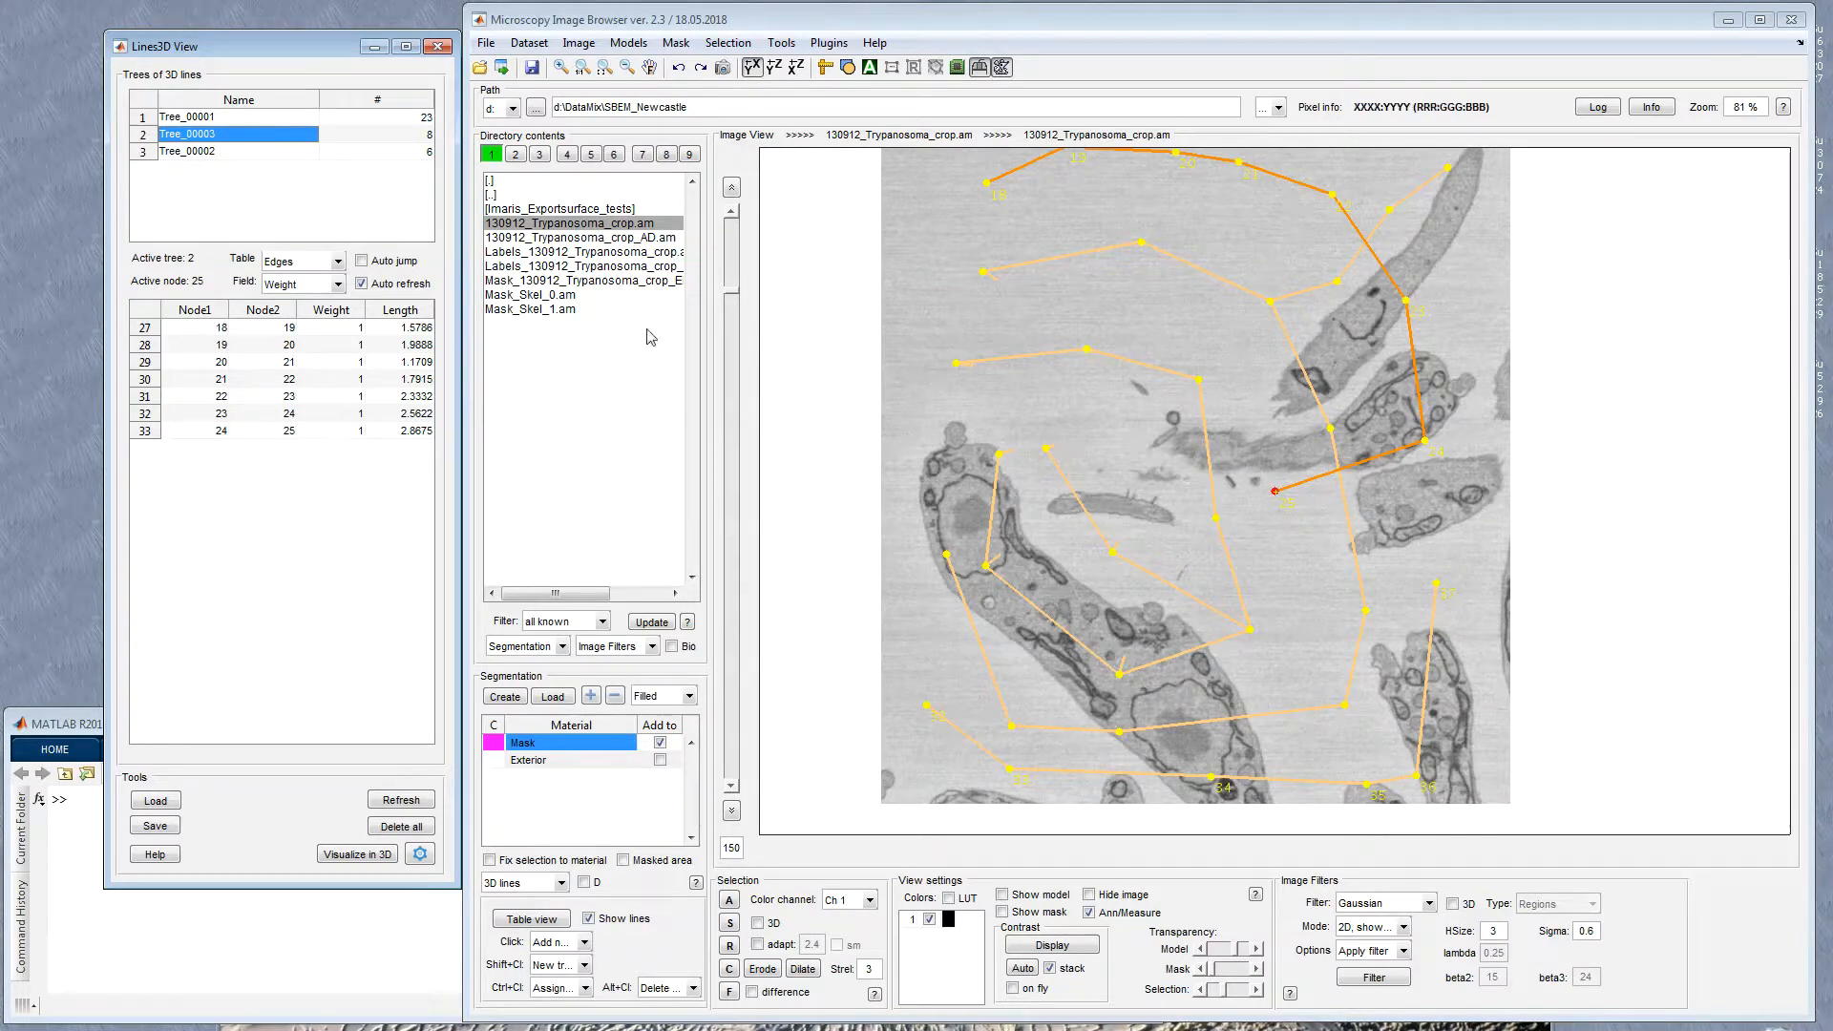
Step: Visualize only Tree_00001 in 3D, rotate the plot to a perspective view and close the figure
right_click(234, 140)
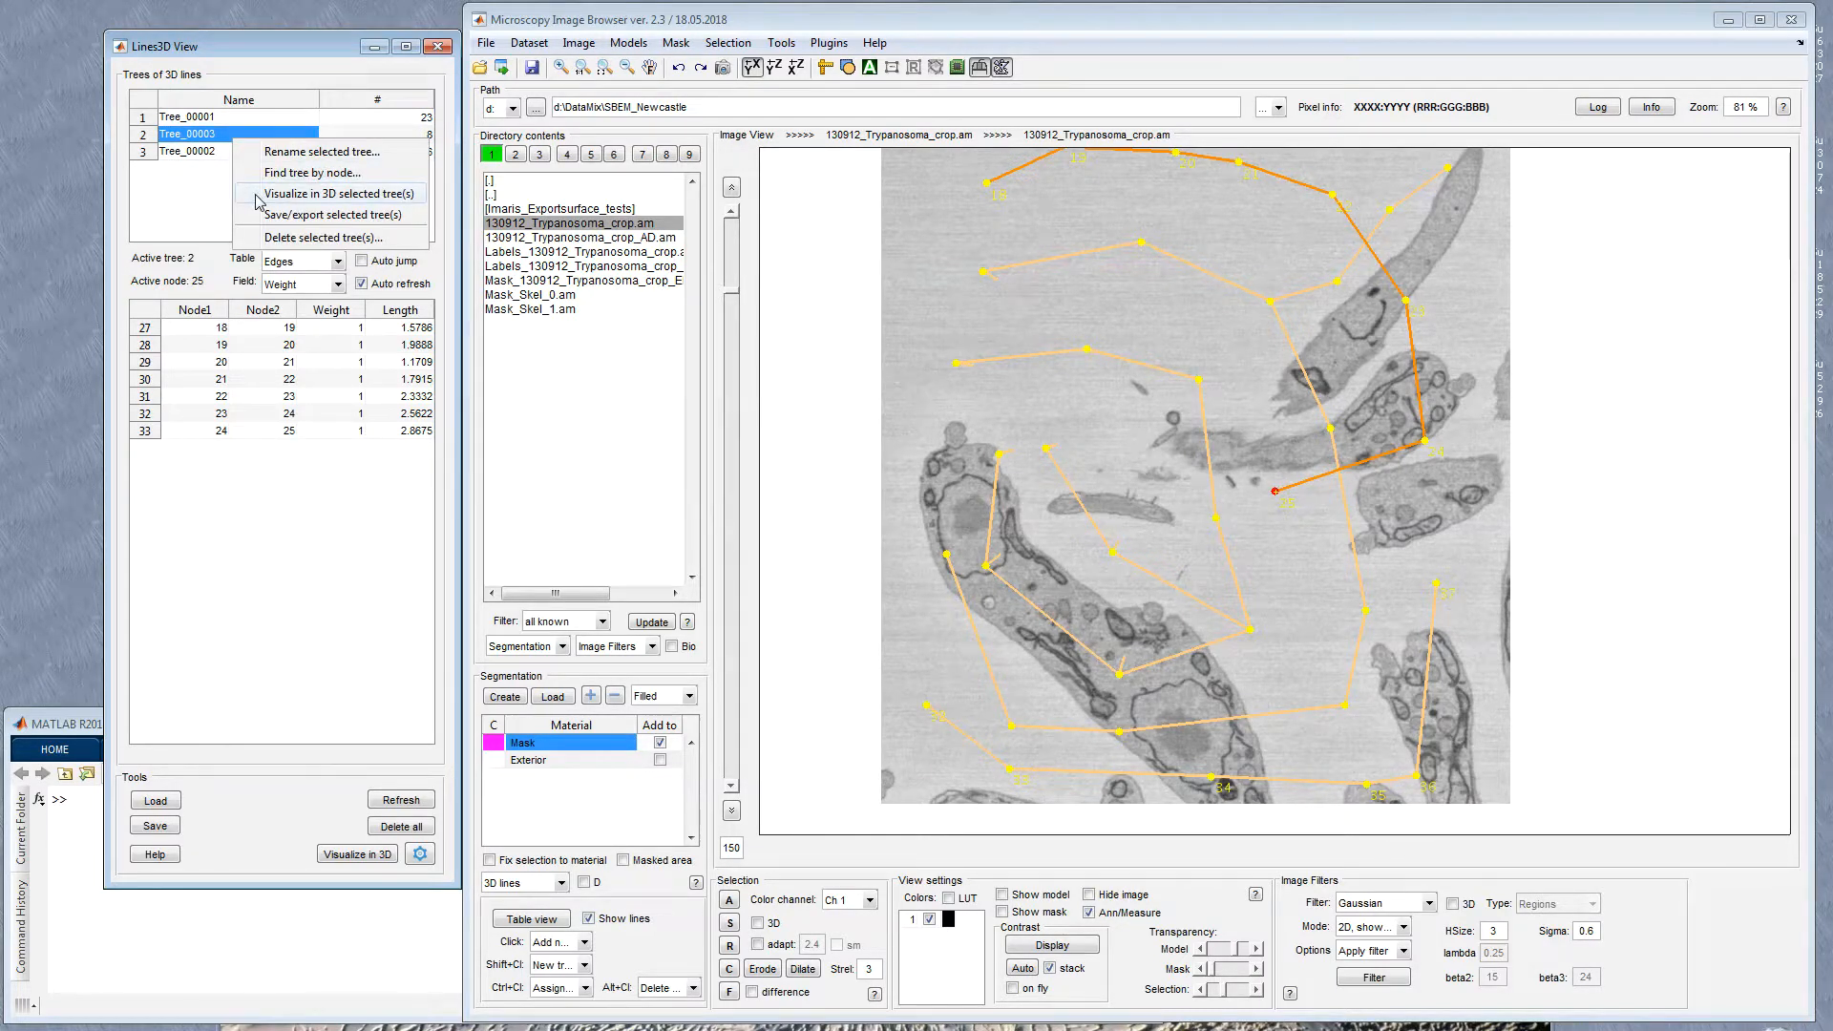
click(184, 161)
click(188, 118)
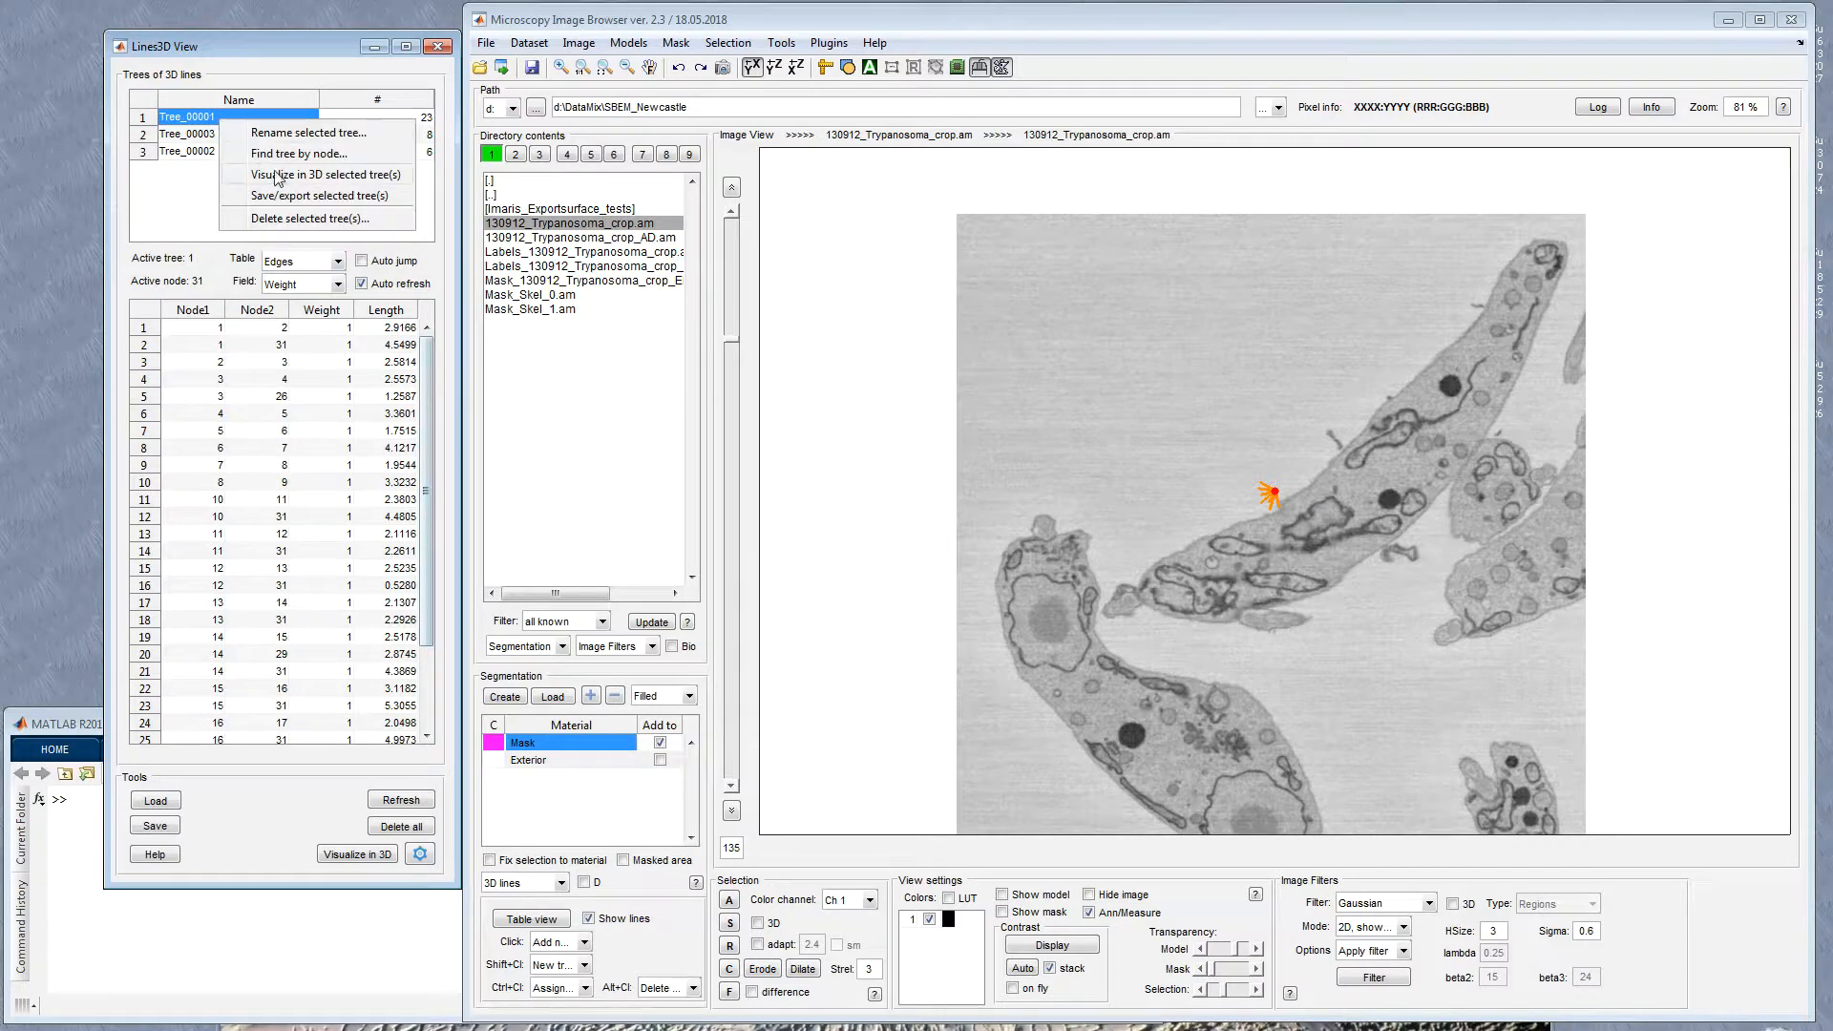
click(278, 177)
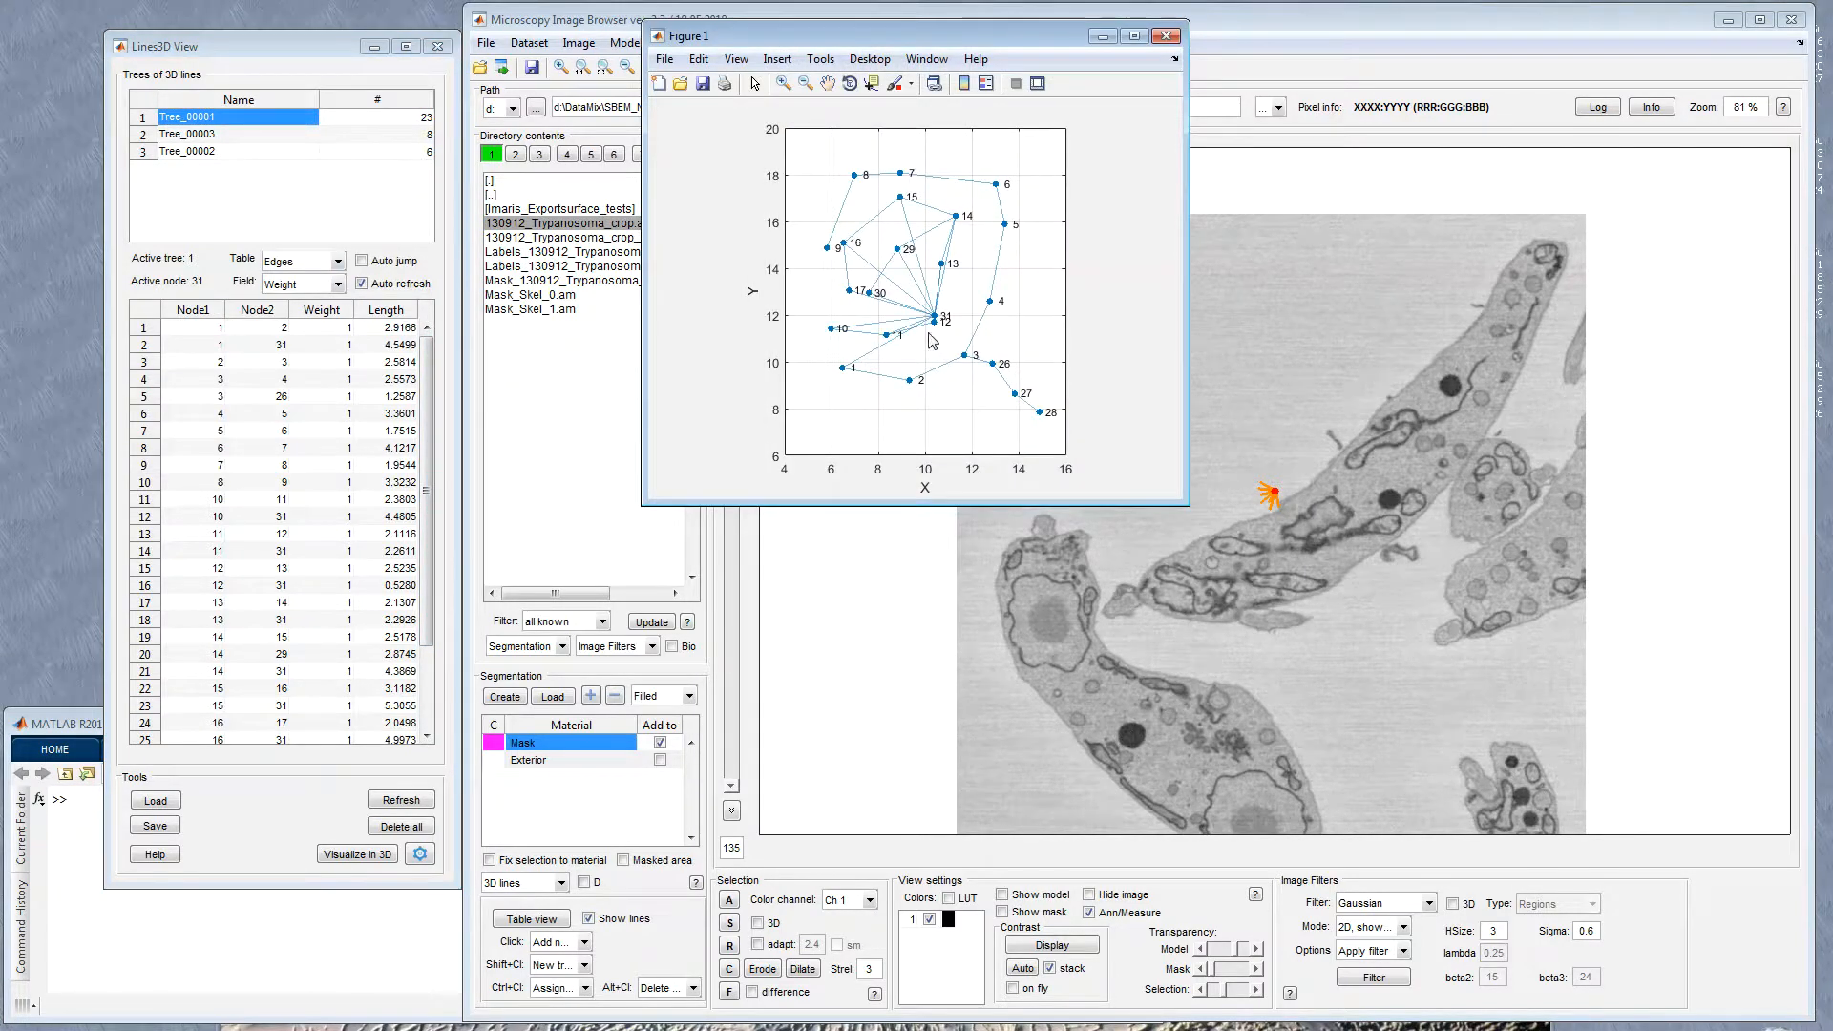
click(850, 83)
drag(941, 143, 1010, 281)
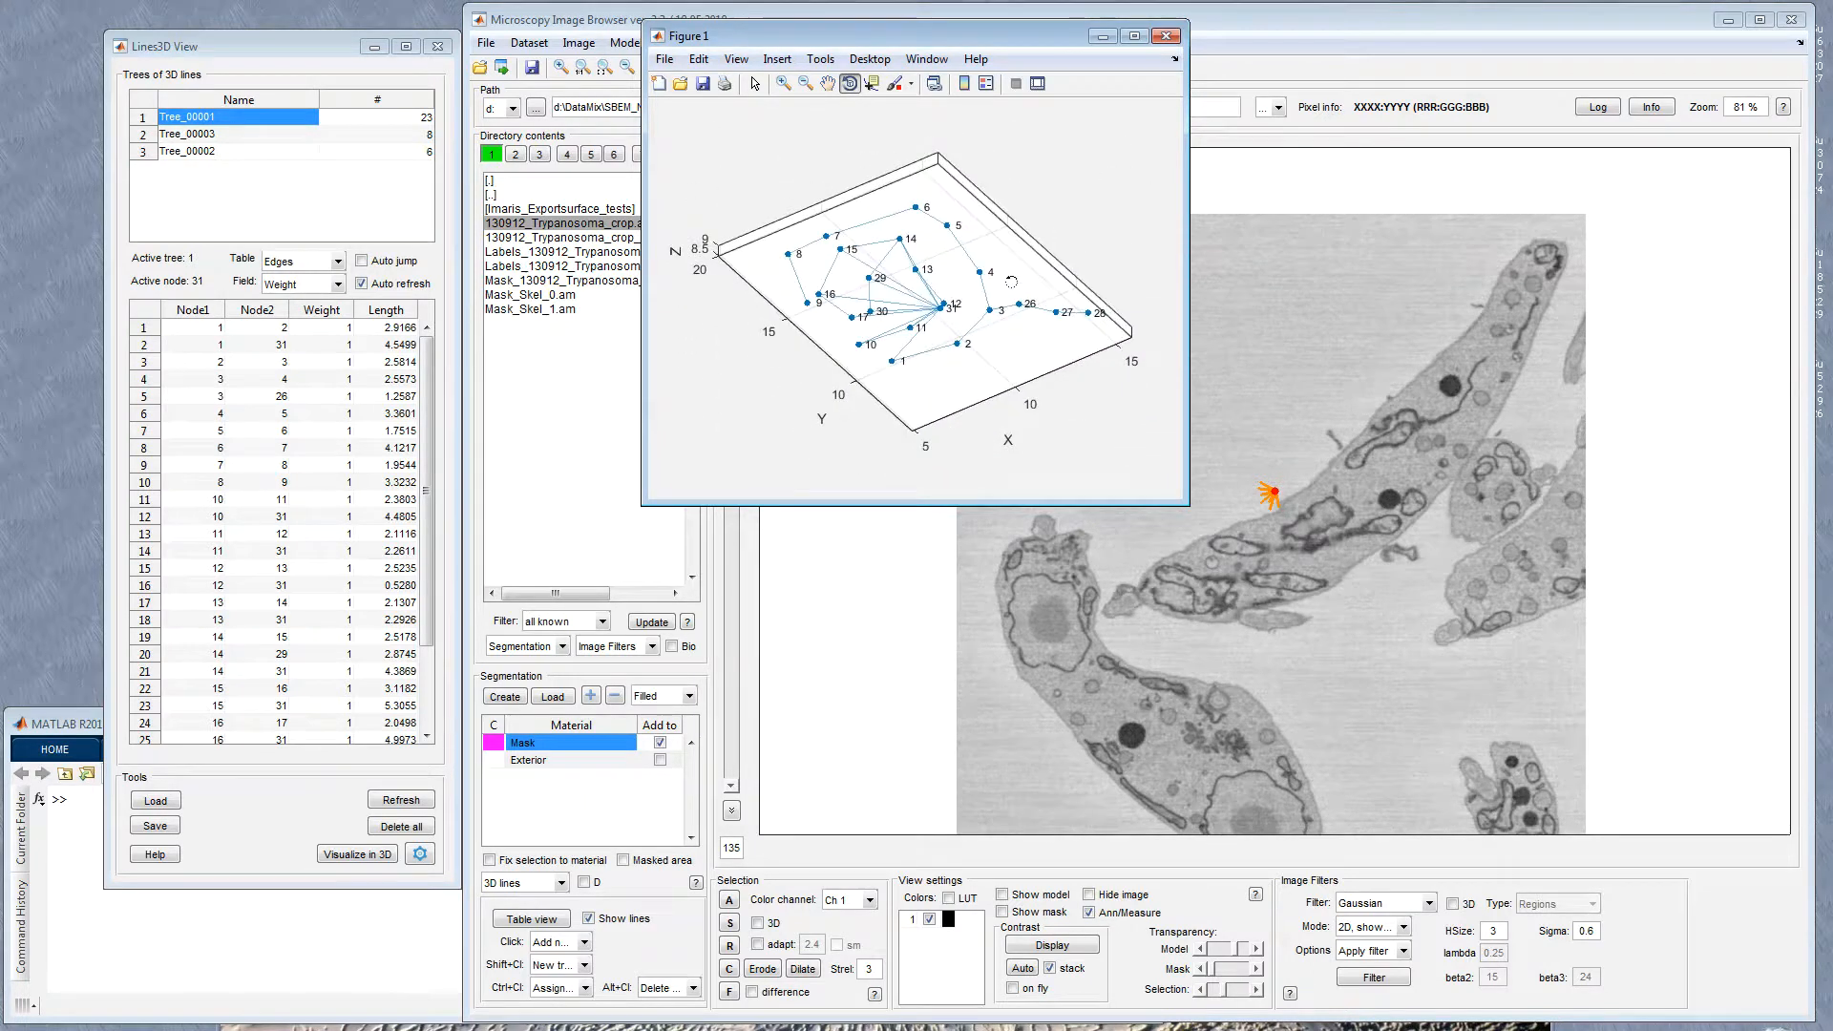
click(1166, 35)
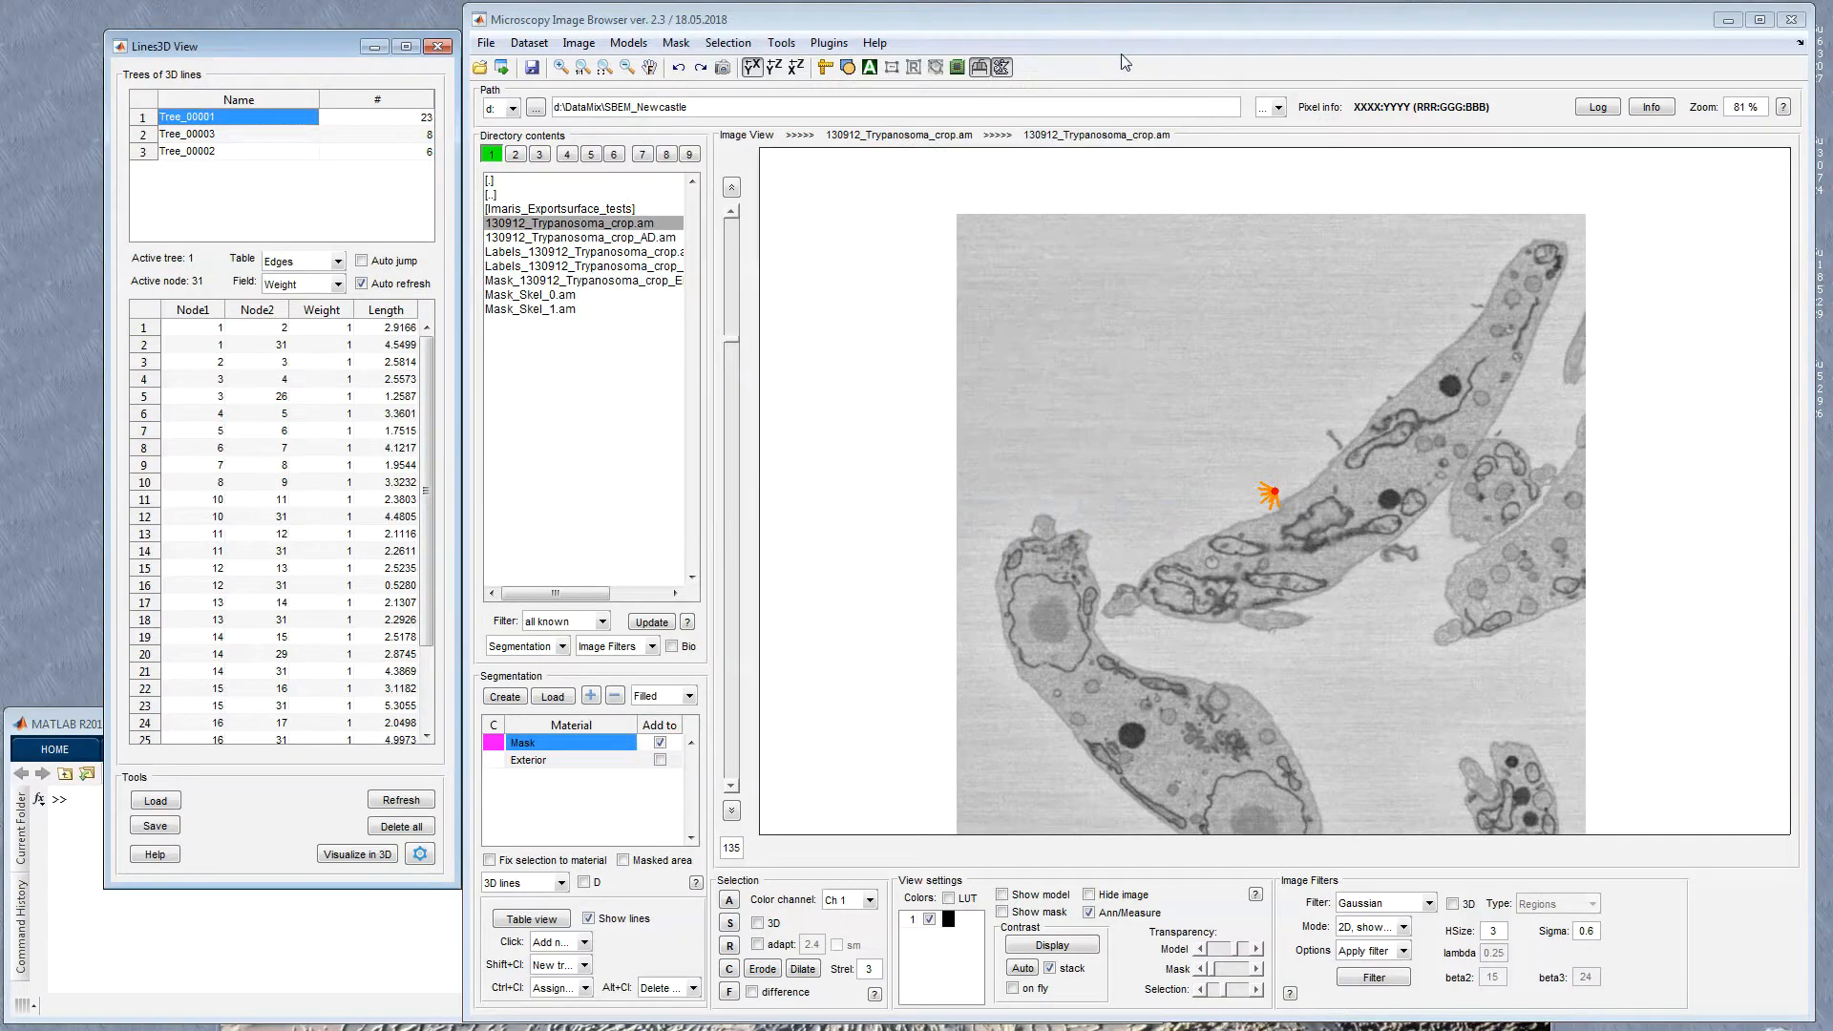
Step: Visualize all trees together in 3D, rotate the plot to inspect them and close the figure
click(350, 861)
click(850, 83)
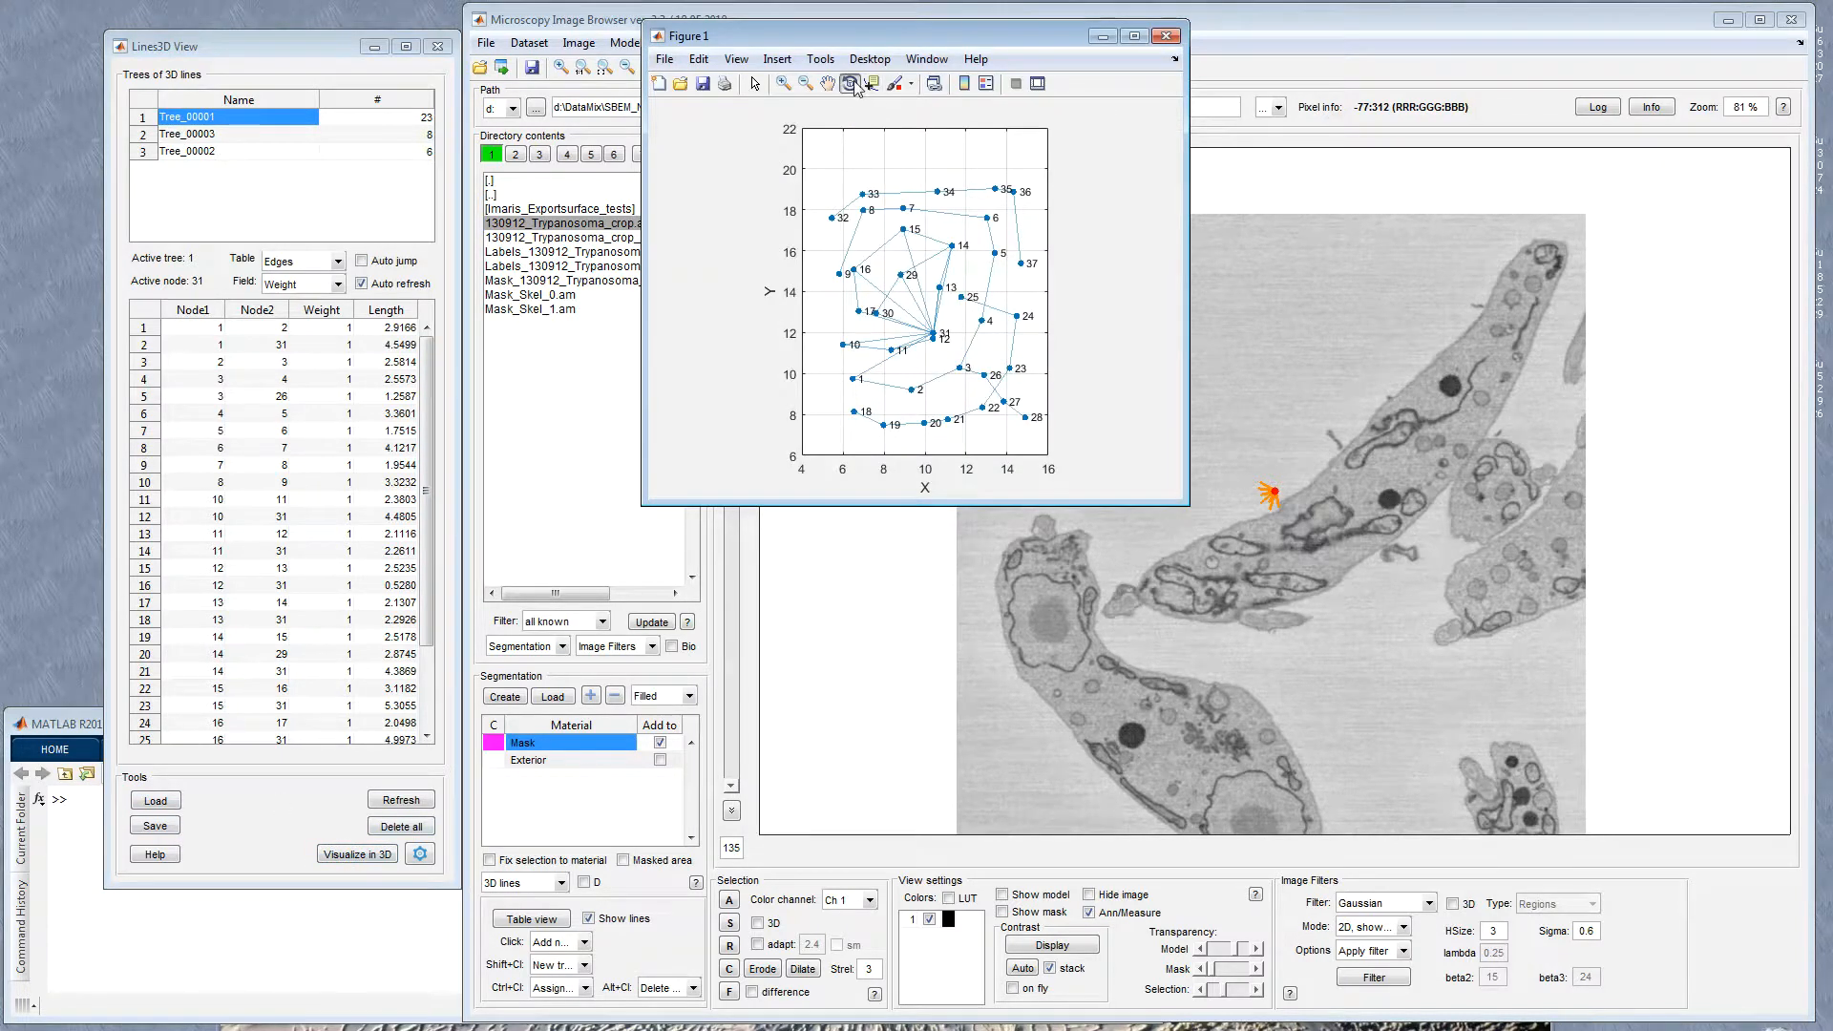
drag(940, 472, 978, 334)
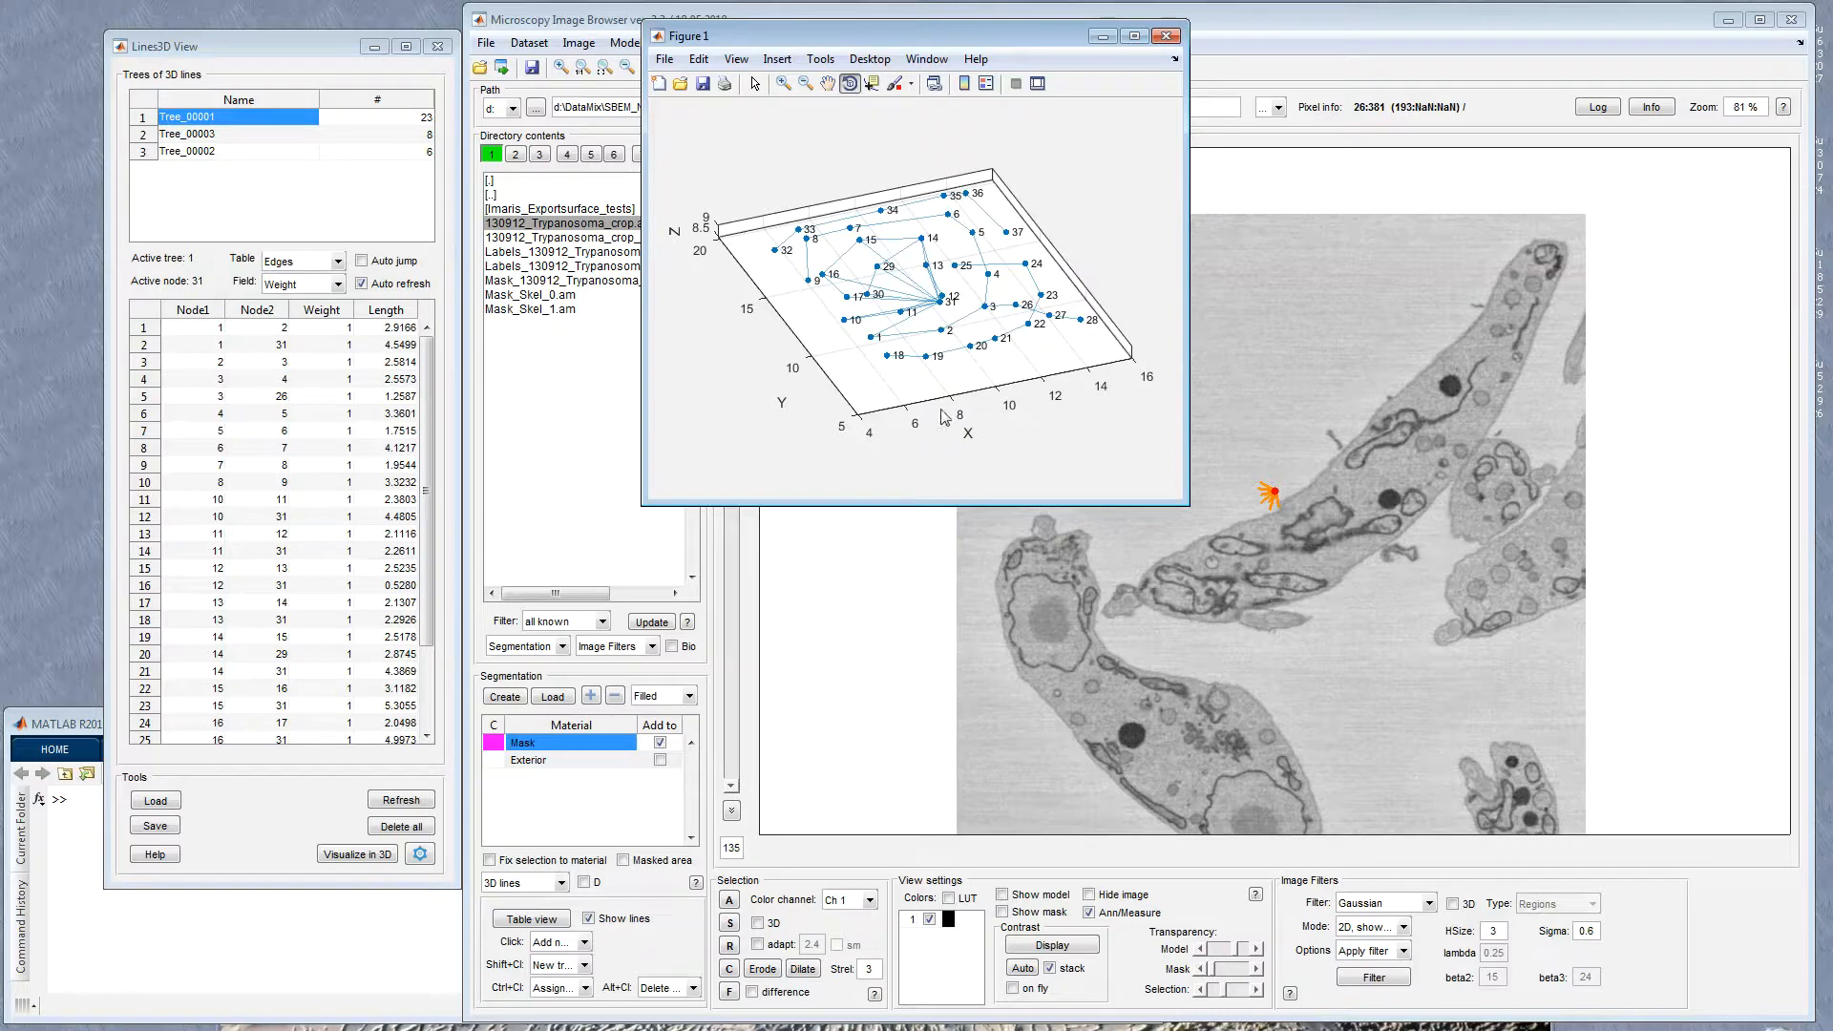
click(1164, 36)
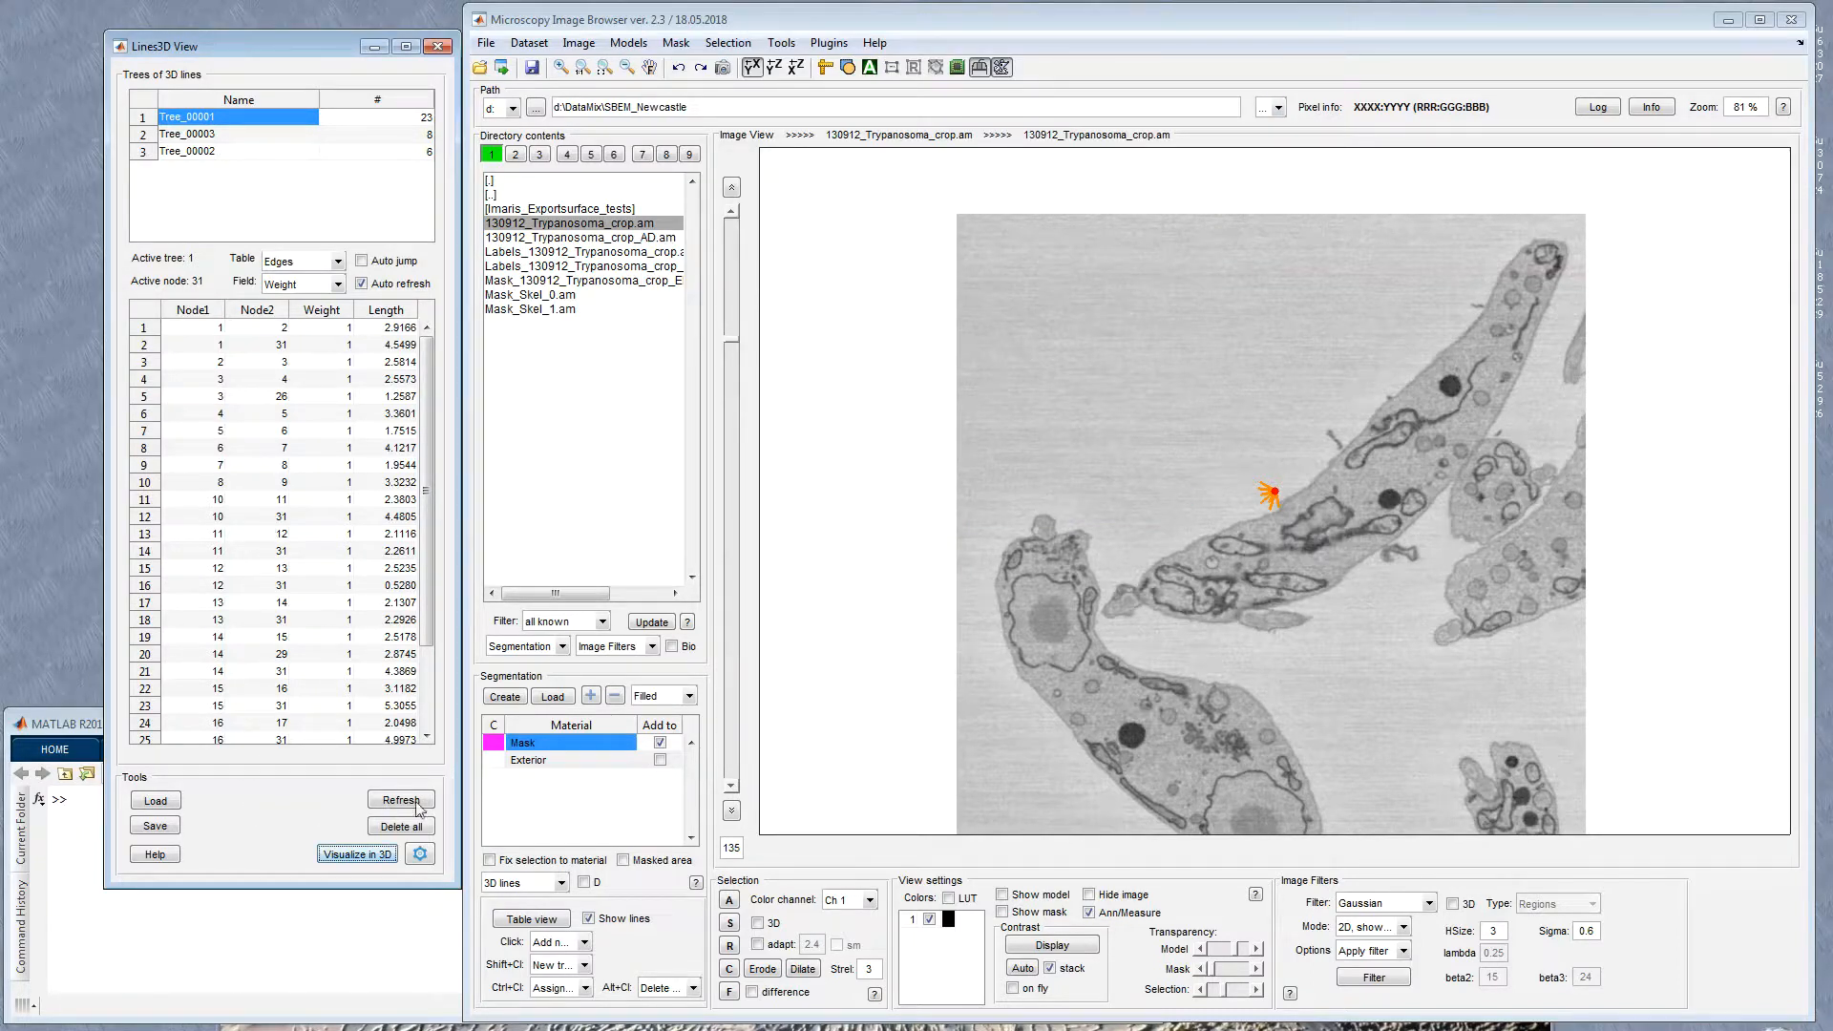
Step: Save the 3D lines to the file Lines_130912_Trypanosoma_crop.lines3d in Matlab format in the SBEM_Newcastle folder
click(155, 827)
click(187, 370)
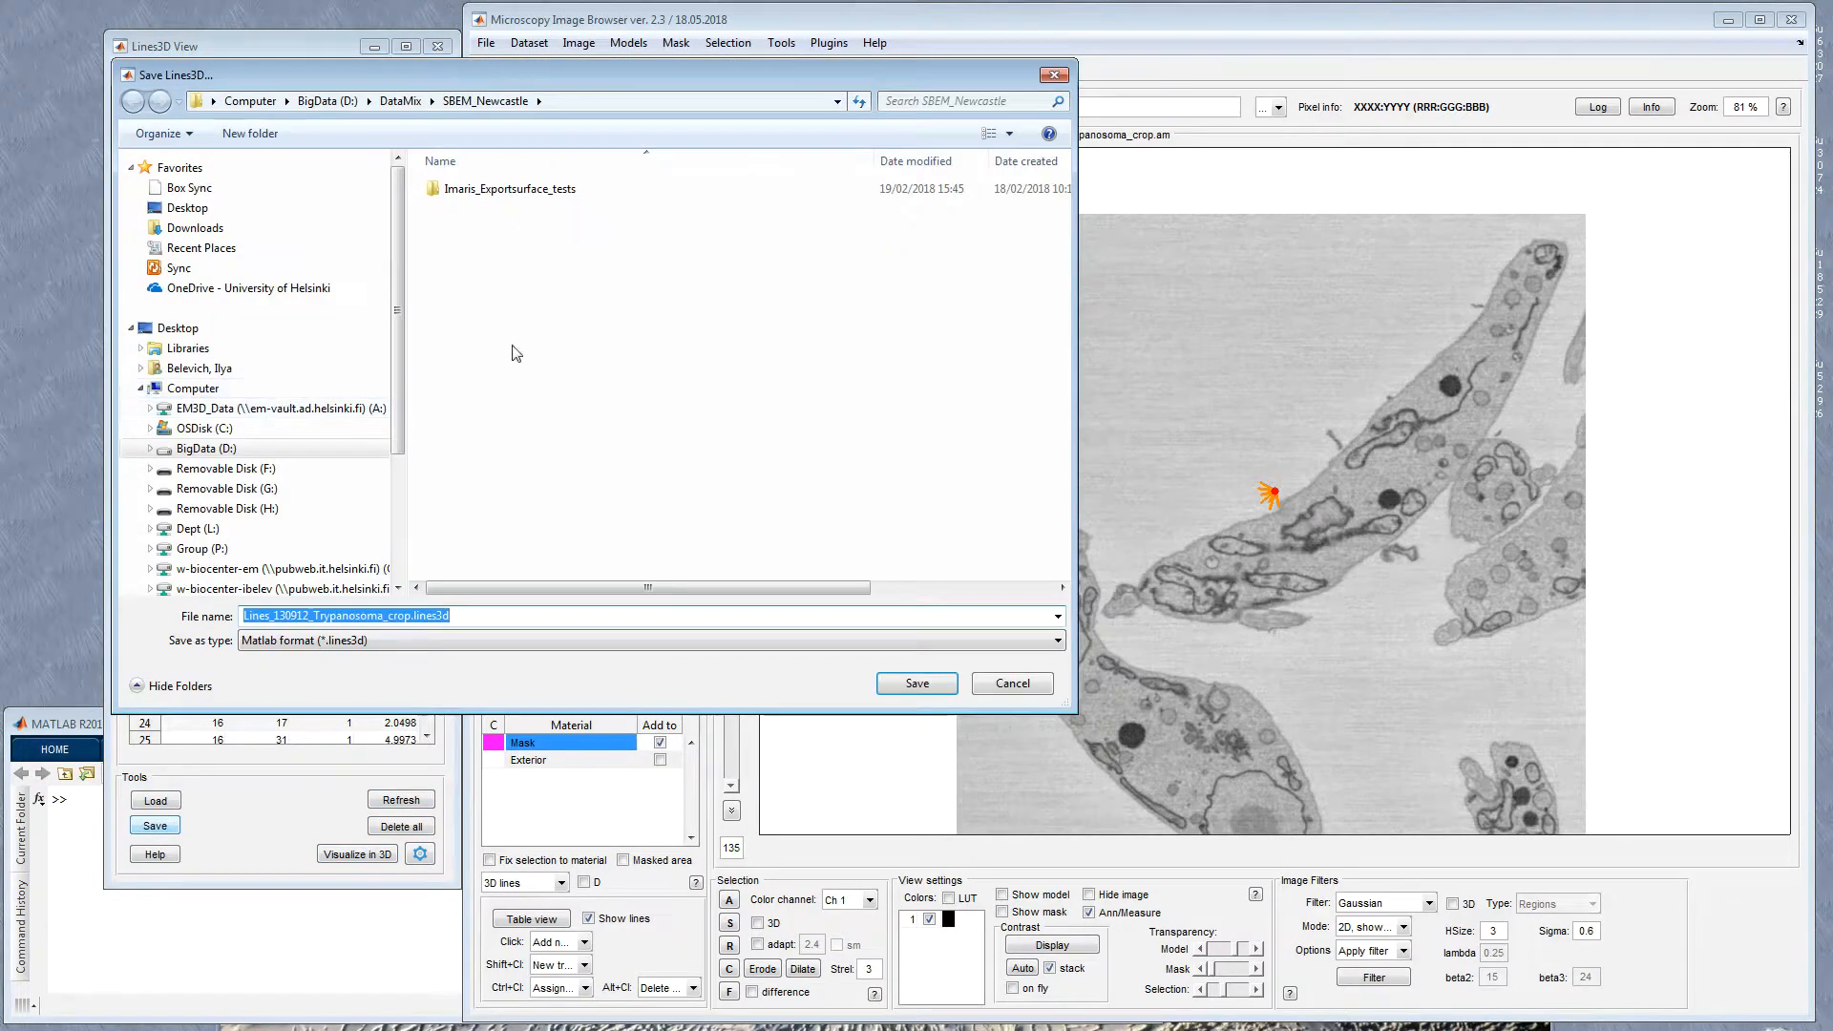
click(416, 619)
drag(455, 619, 439, 621)
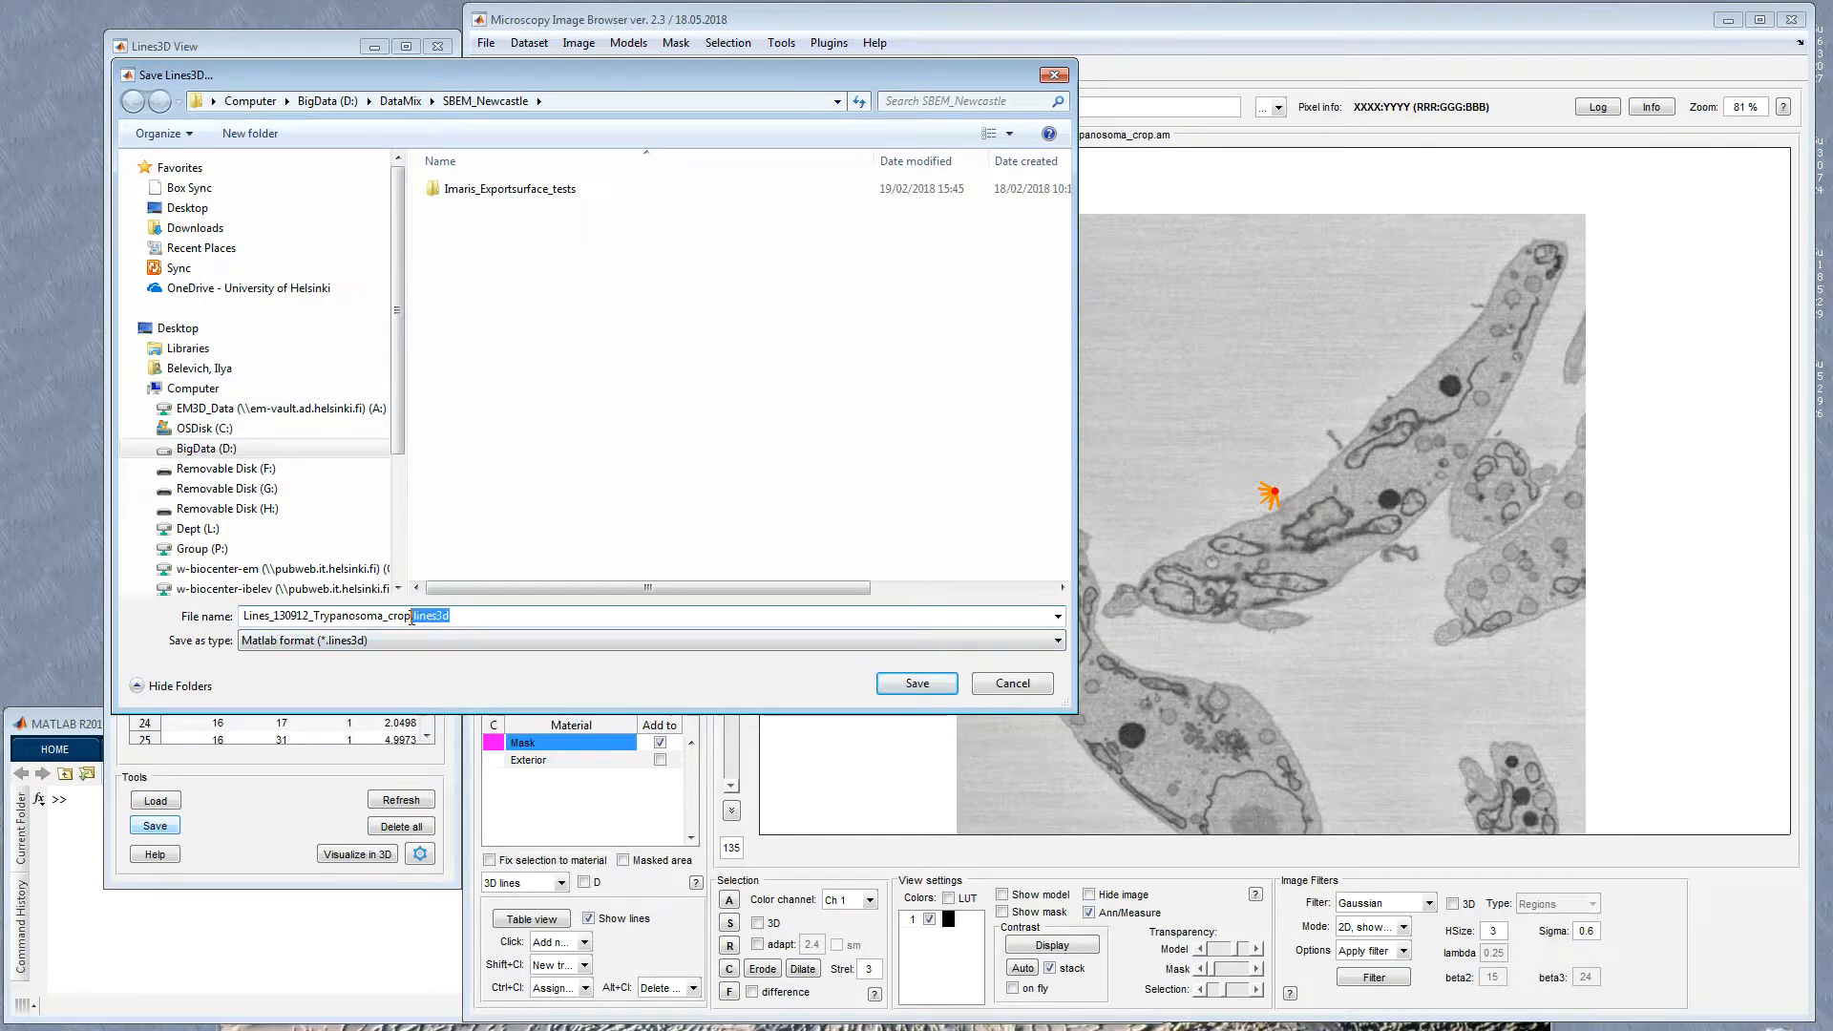
click(941, 683)
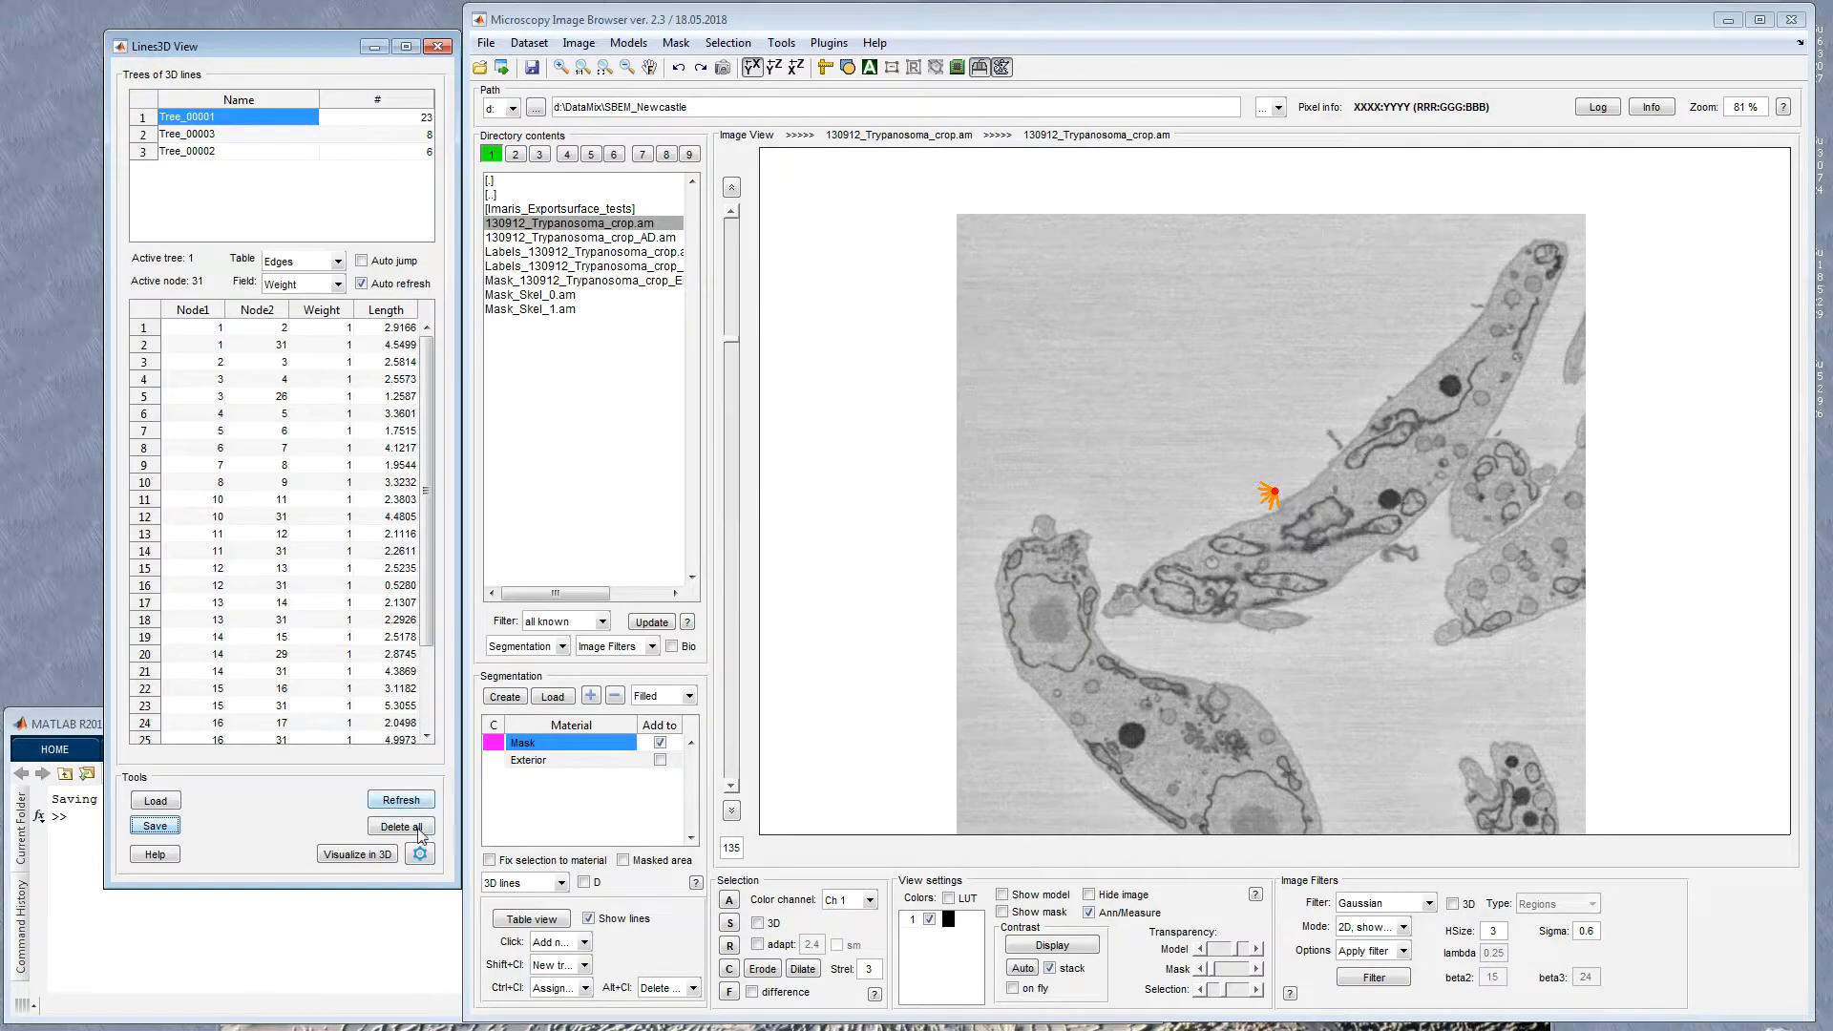
Step: Delete all 3D lines and load them back from the file Lines_130912_Trypanosoma_crop.lines3d
click(417, 828)
click(250, 380)
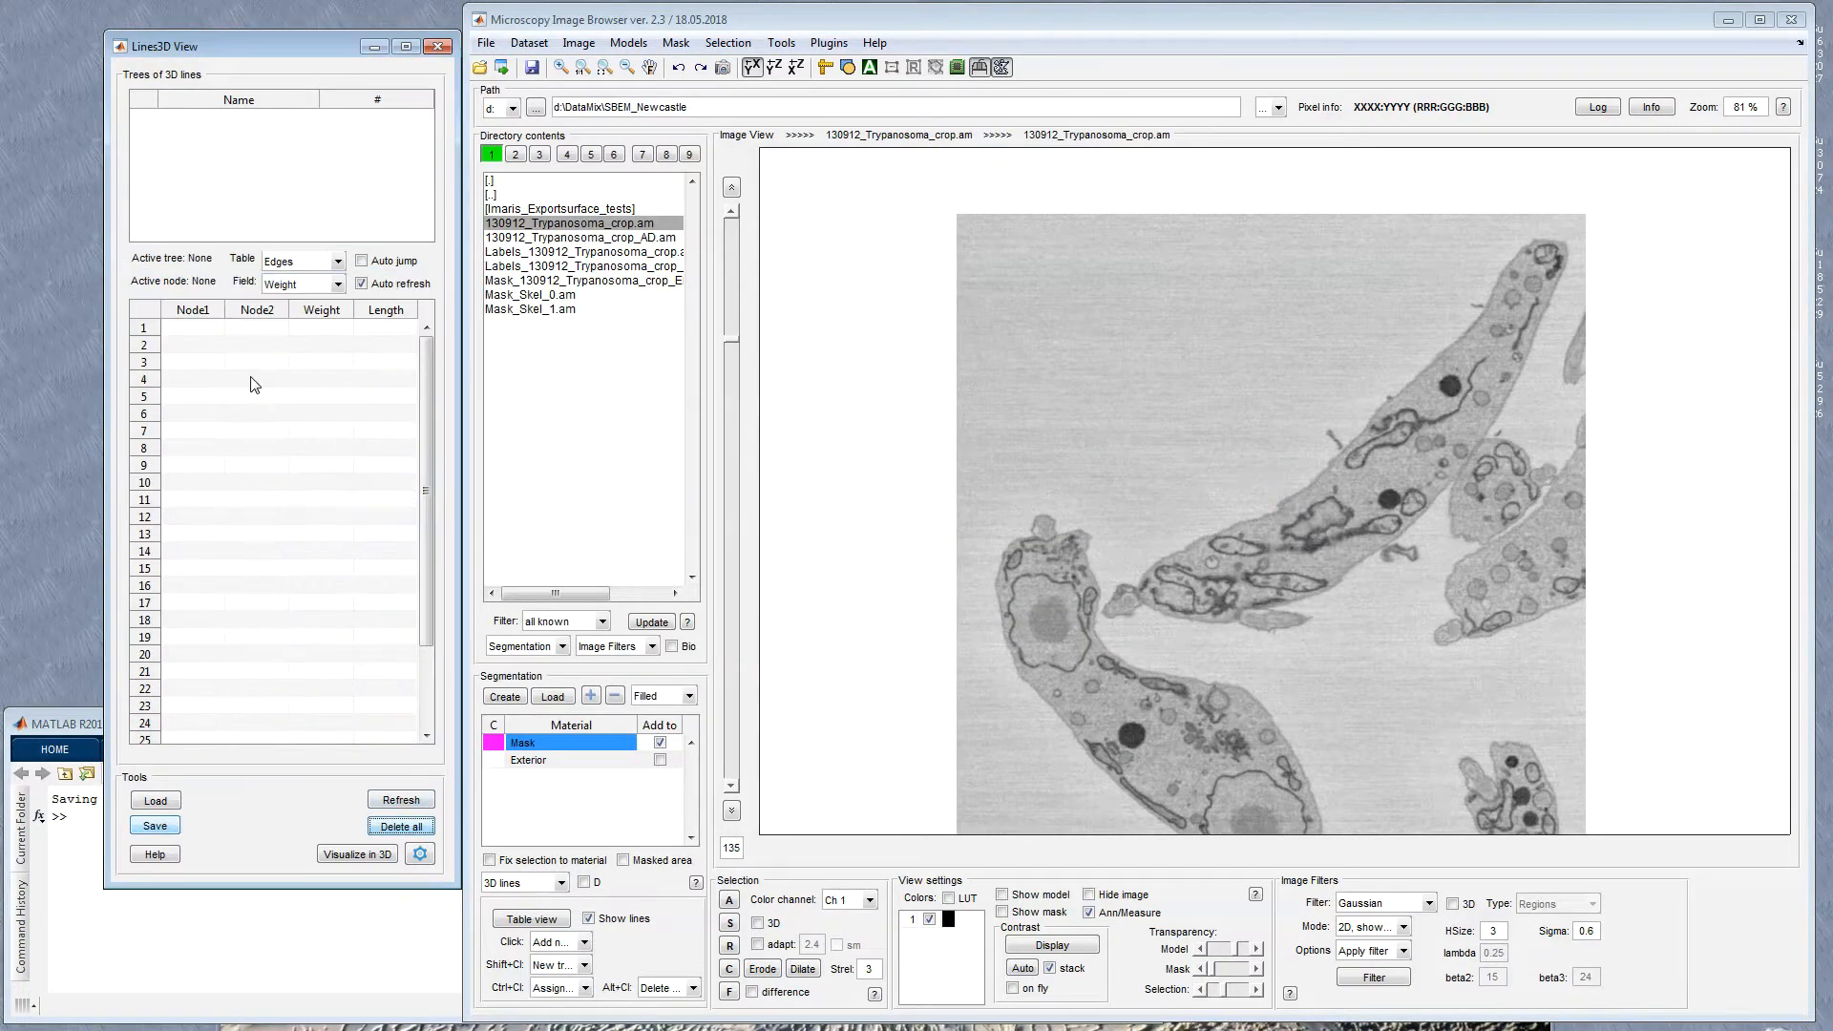
click(160, 802)
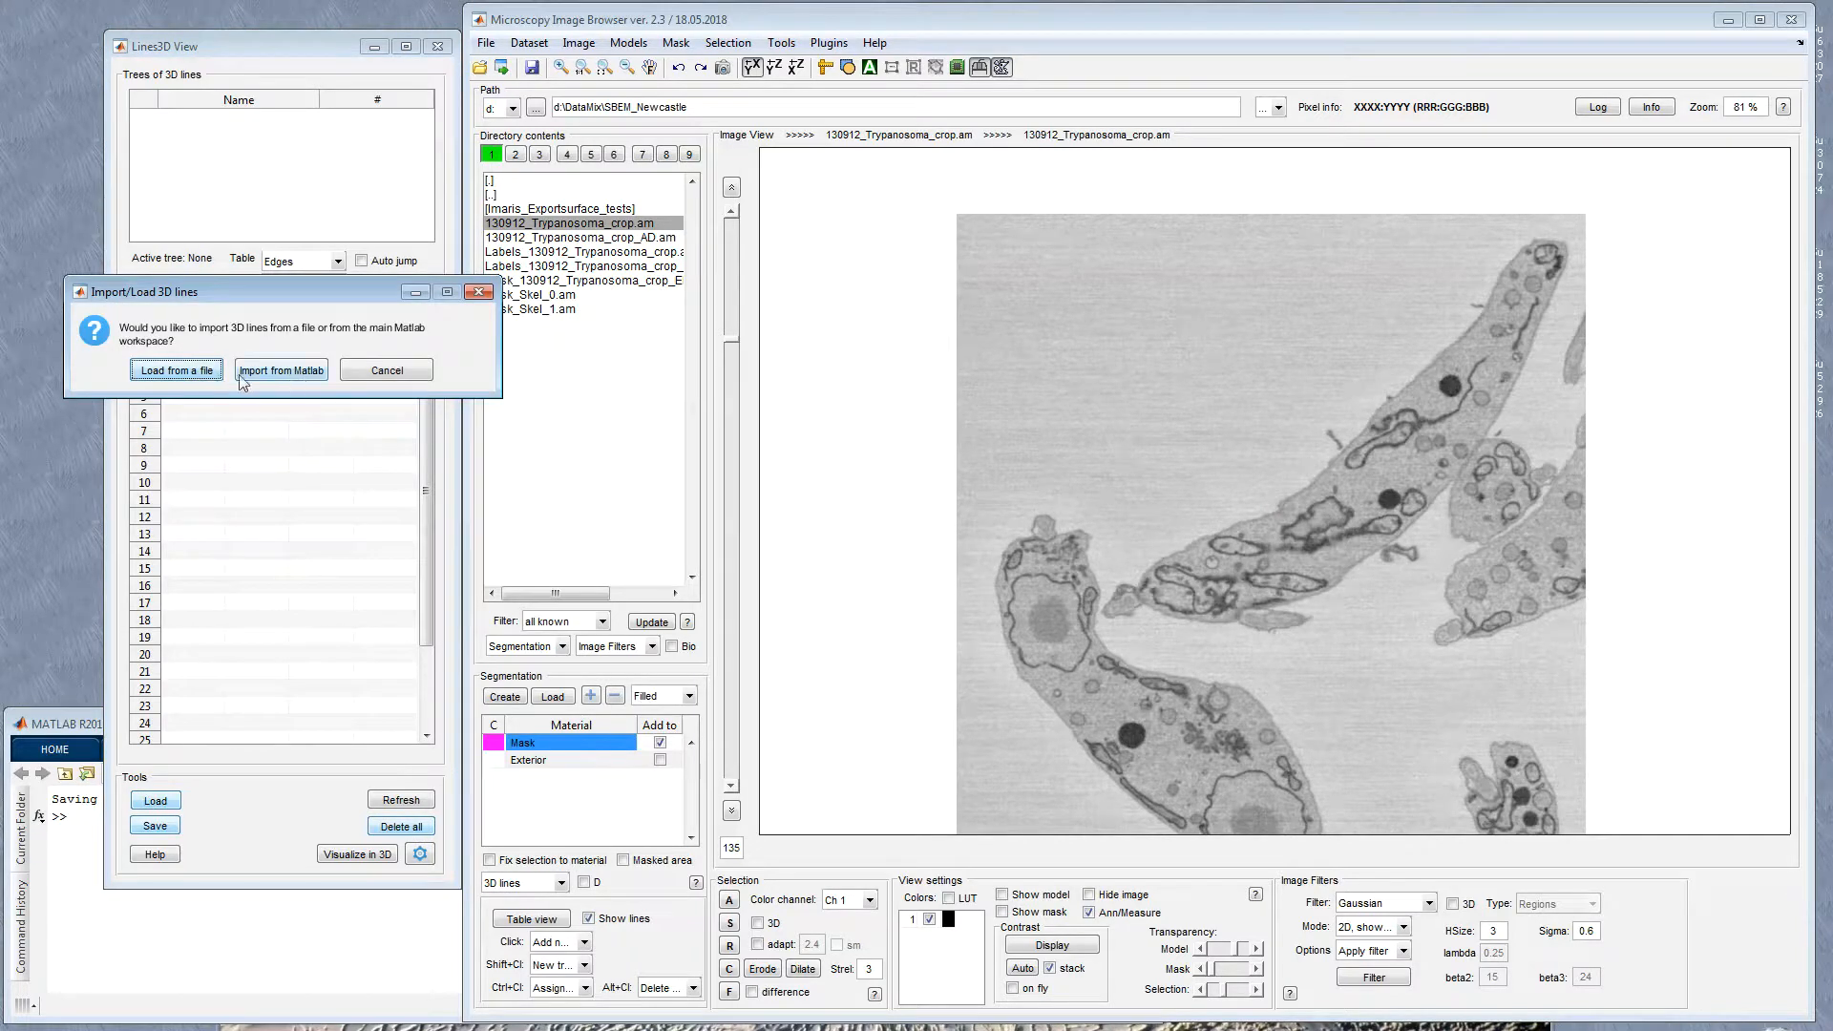
click(181, 378)
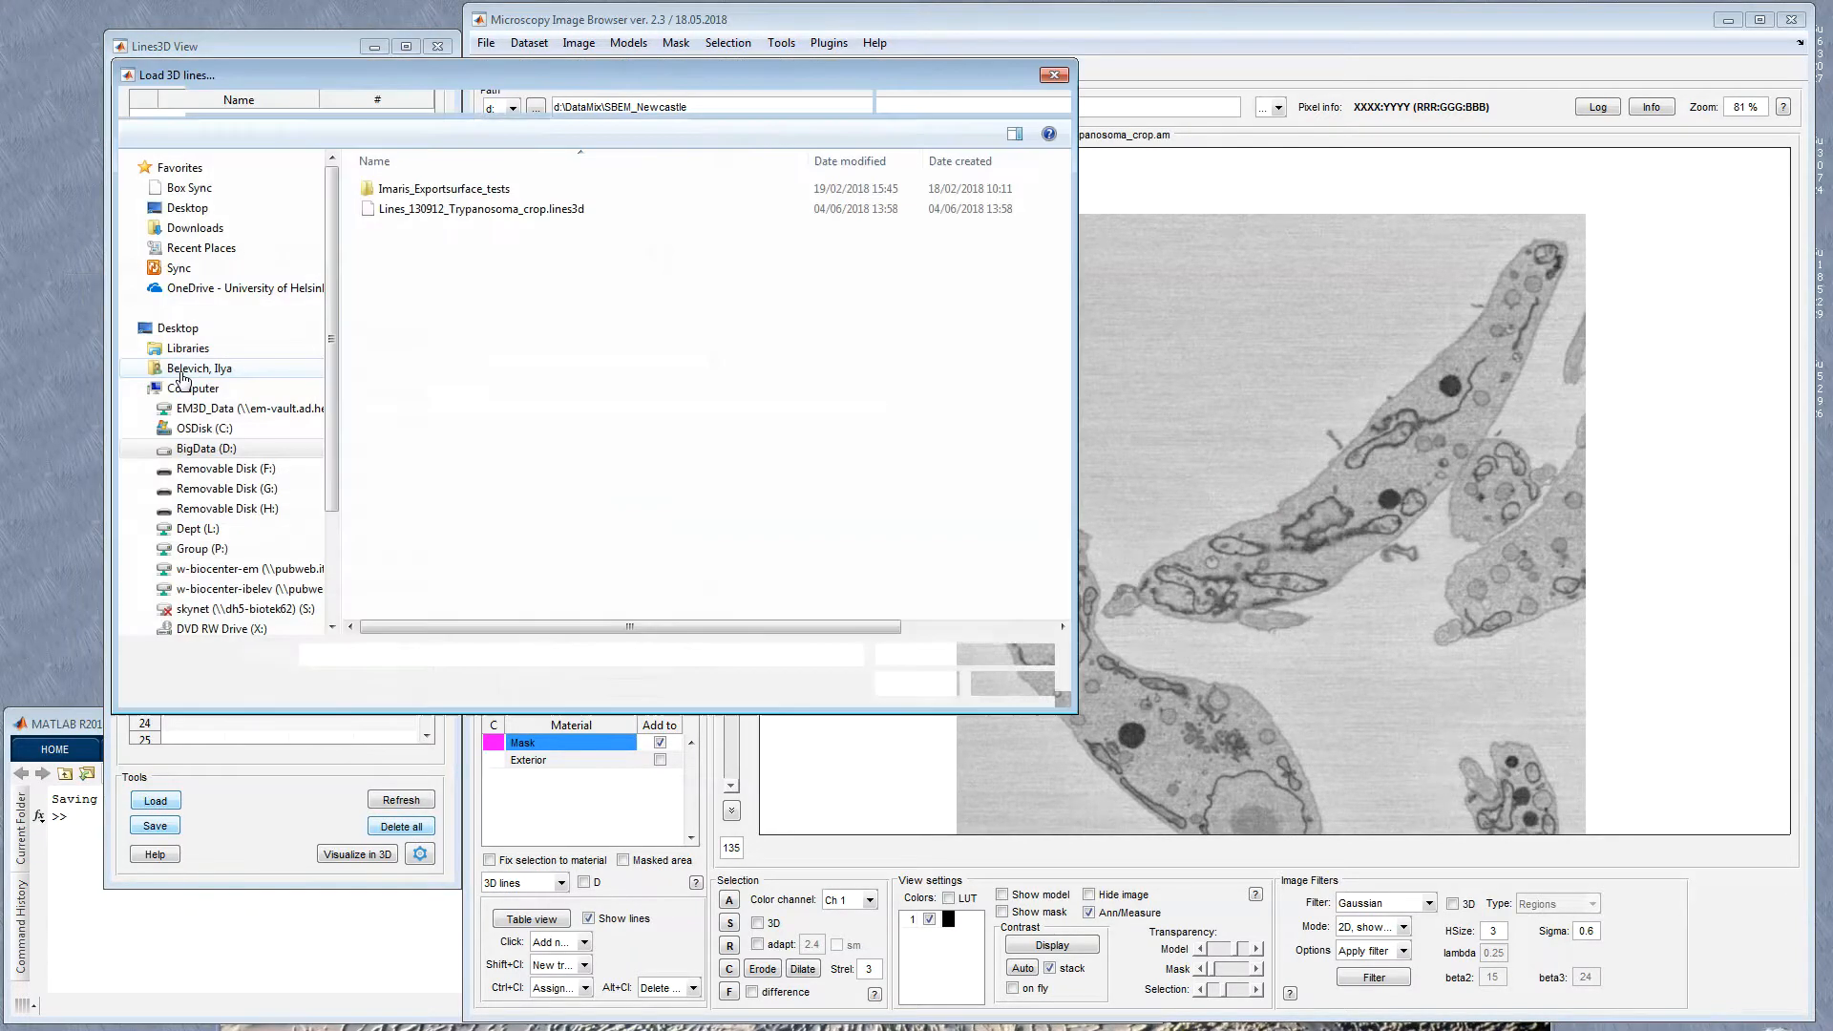
double_click(471, 214)
Step: Go through Tree_00001, Tree_00003 and Tree_00002 to check the reloaded lines in the table and image
click(245, 137)
click(245, 119)
click(243, 134)
click(240, 152)
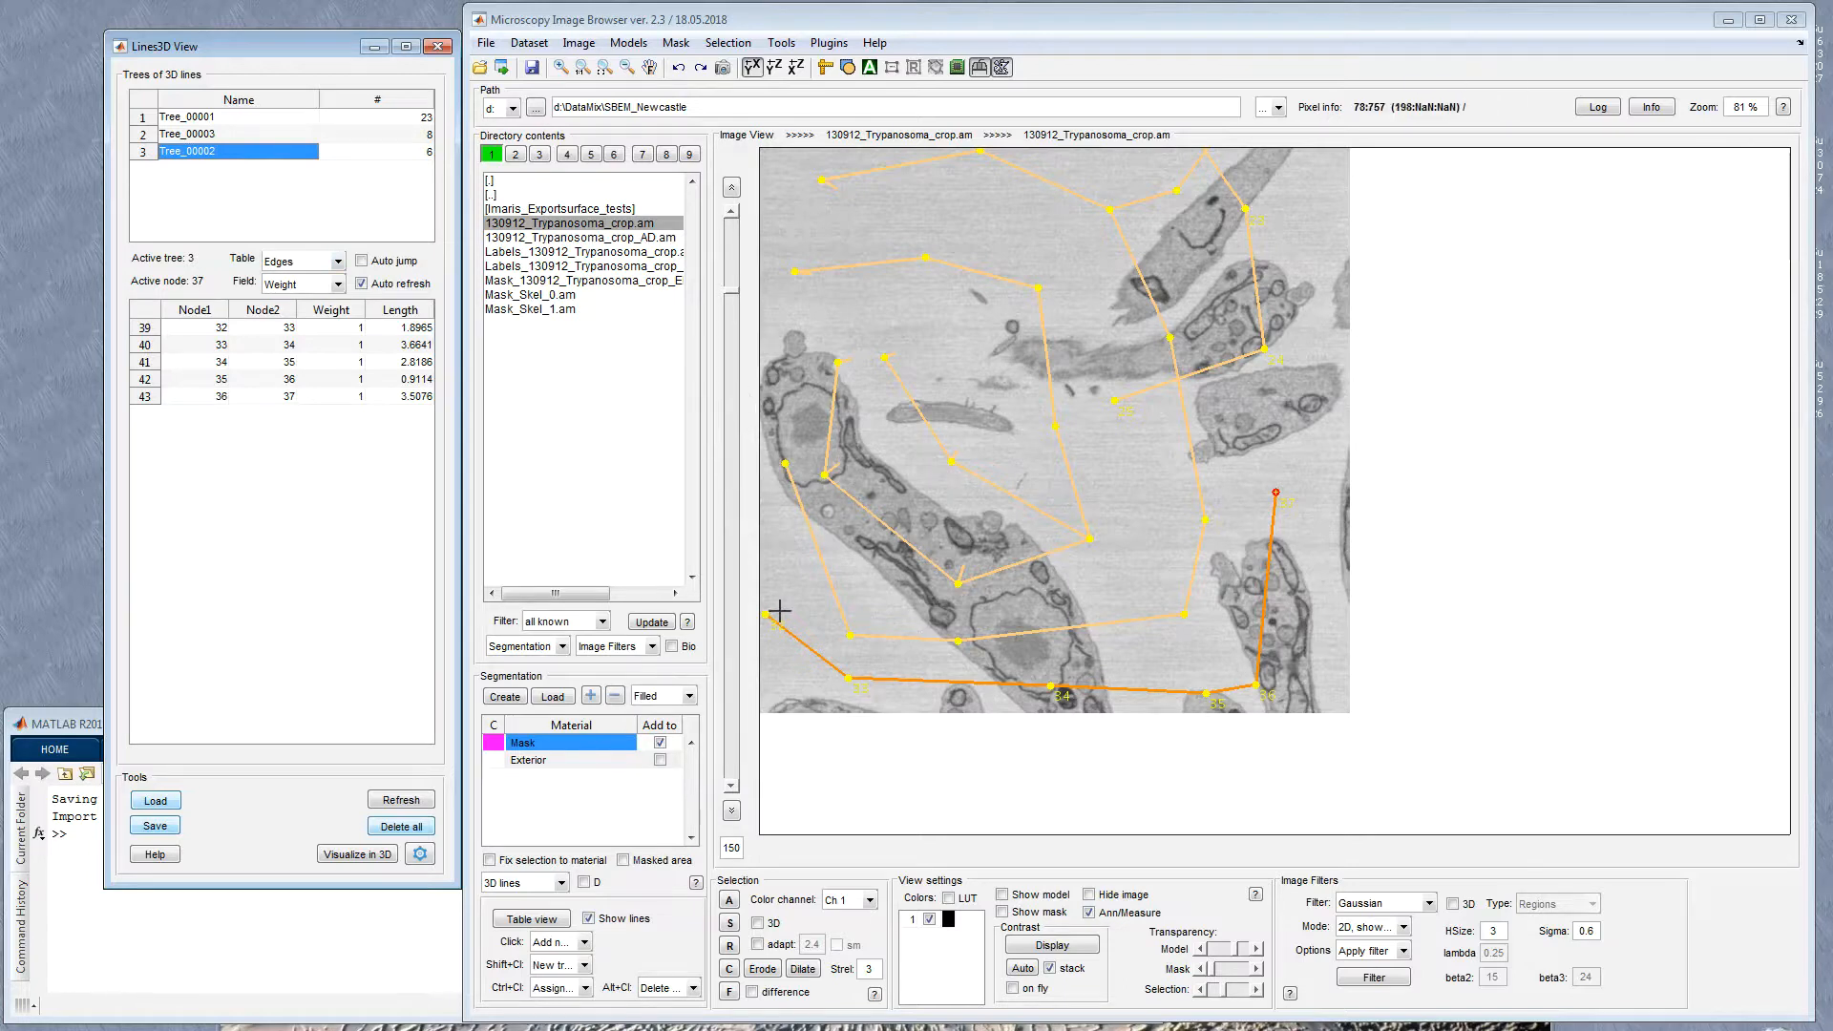
drag(879, 577, 933, 593)
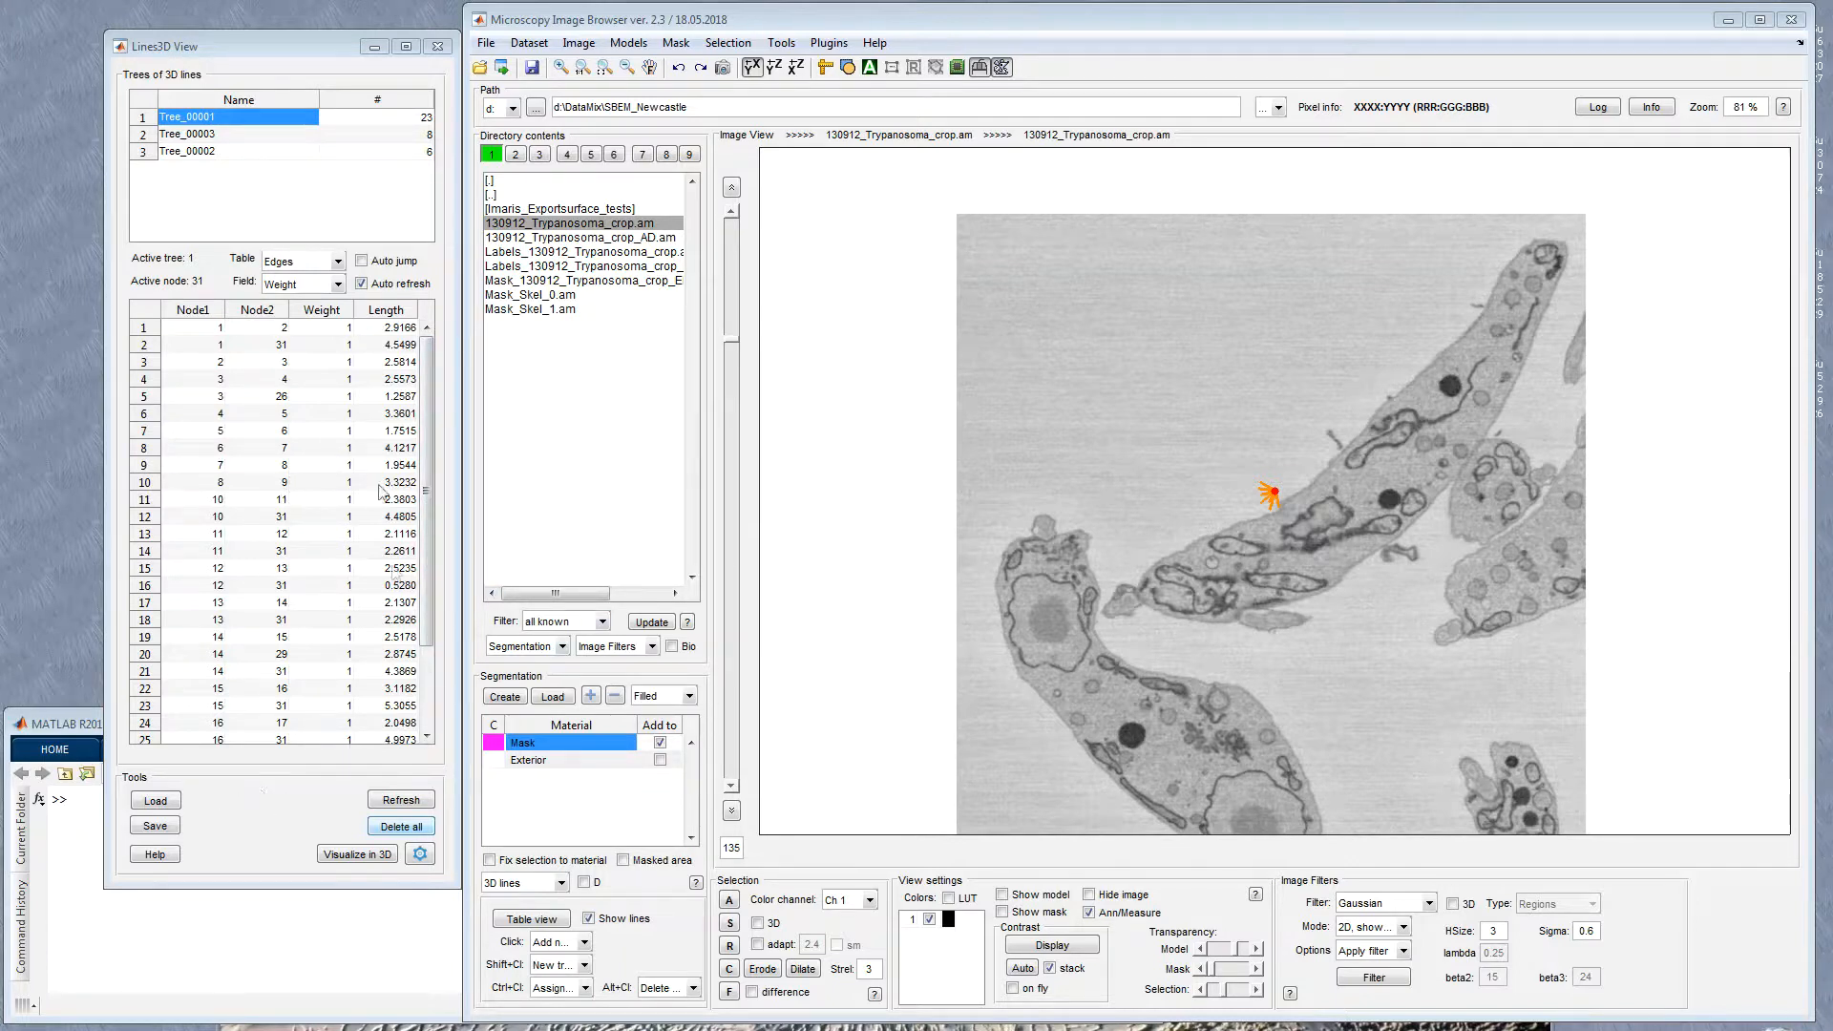
Step: Export the 3D lines to the main Matlab workspace as a structure named Lines3D
click(156, 826)
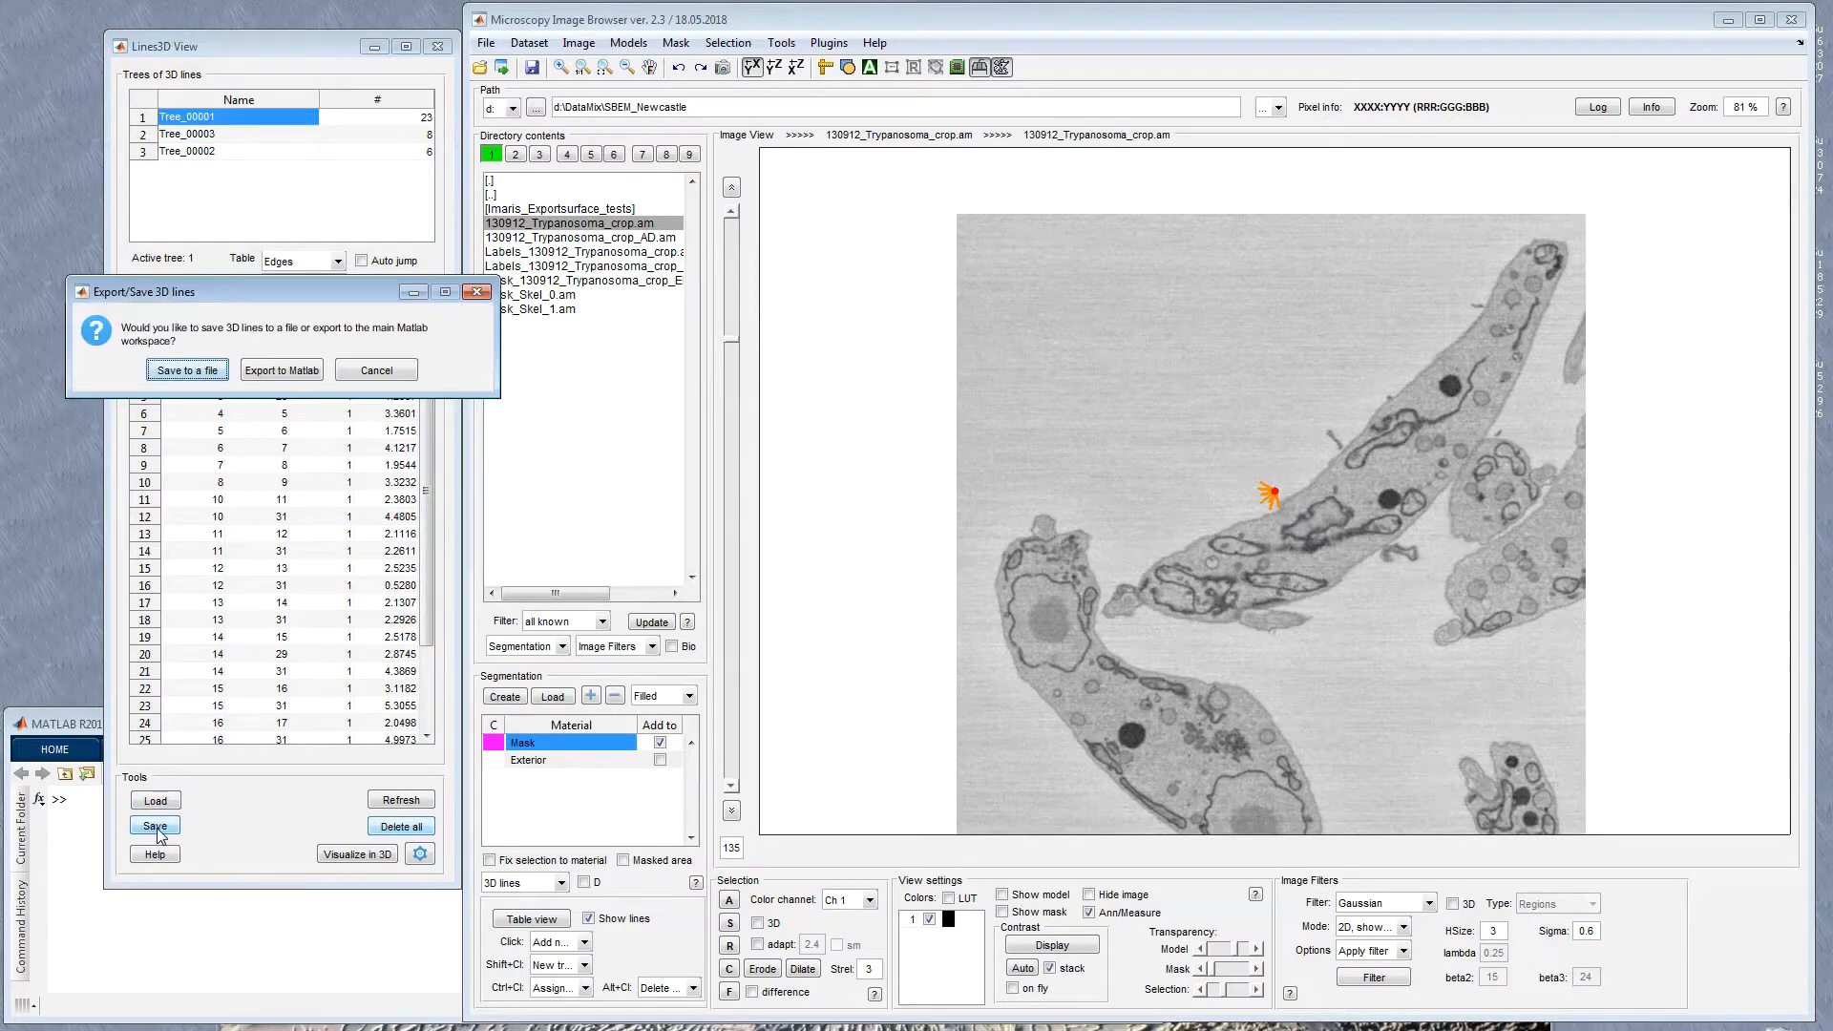
click(312, 377)
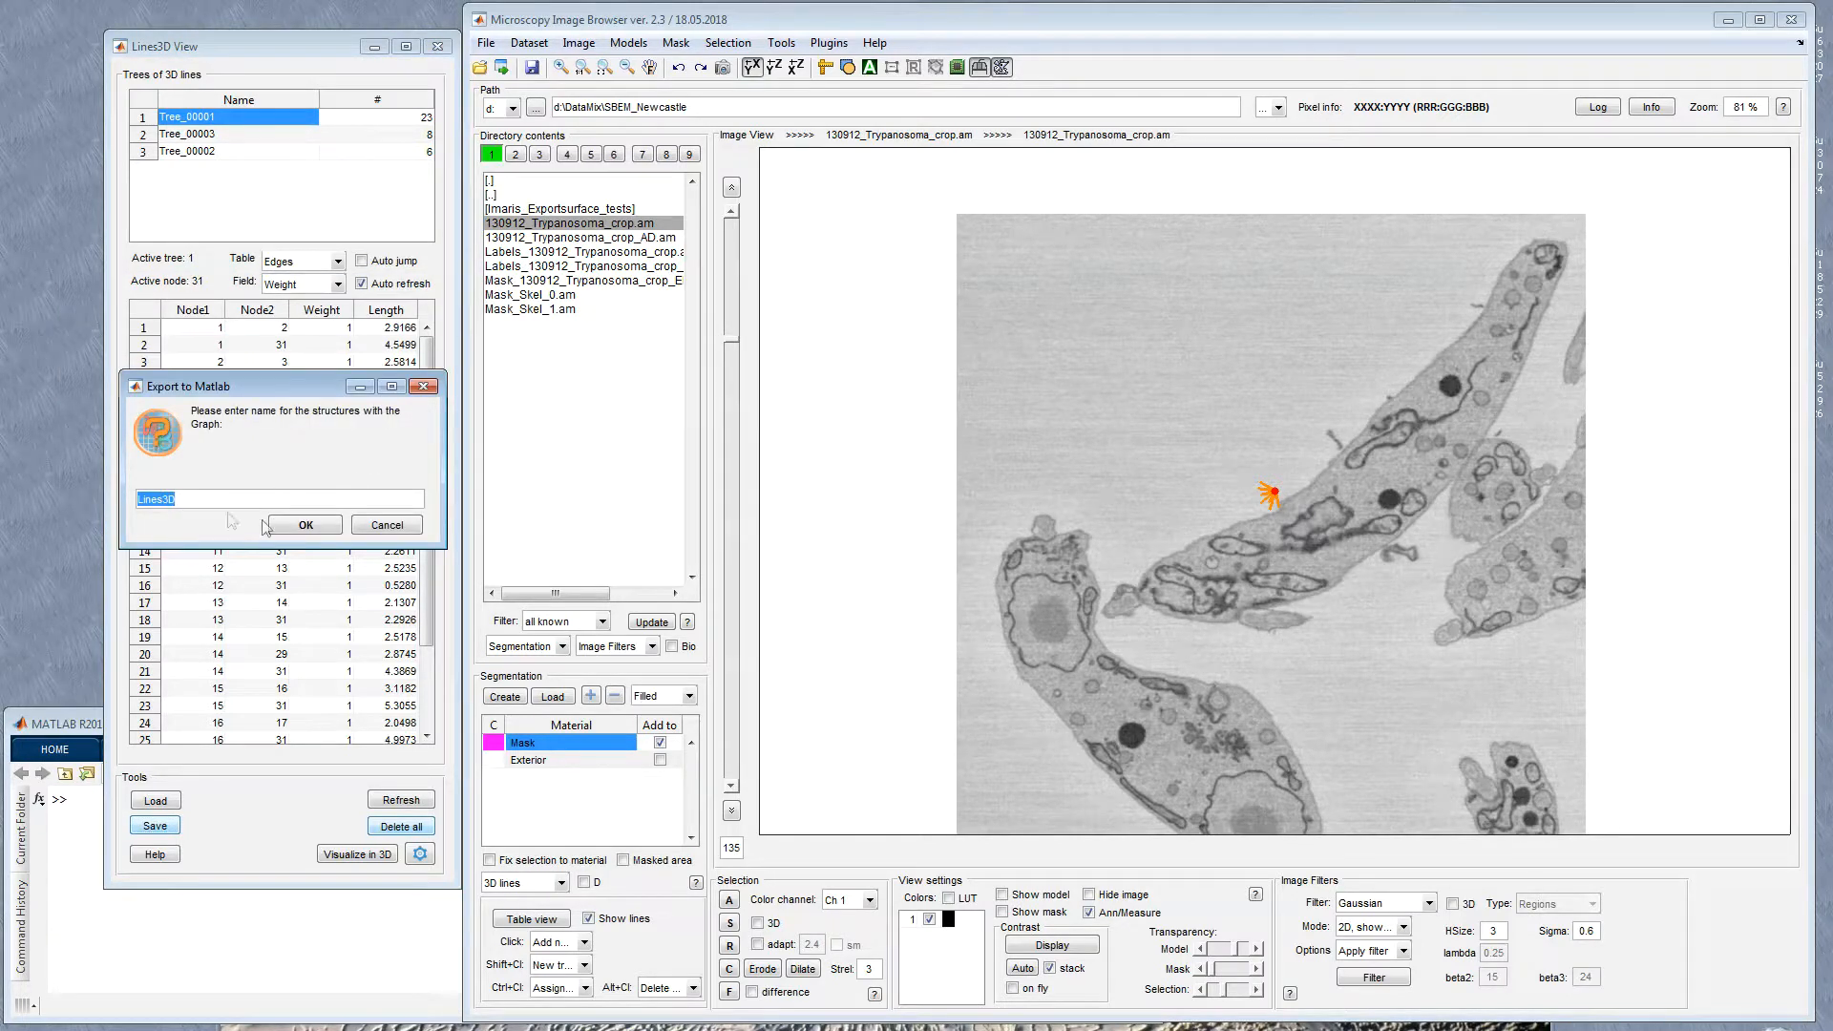
click(319, 529)
Step: Switch to MATLAB and display the fields of the exported Lines3D structure
click(67, 840)
double_click(273, 798)
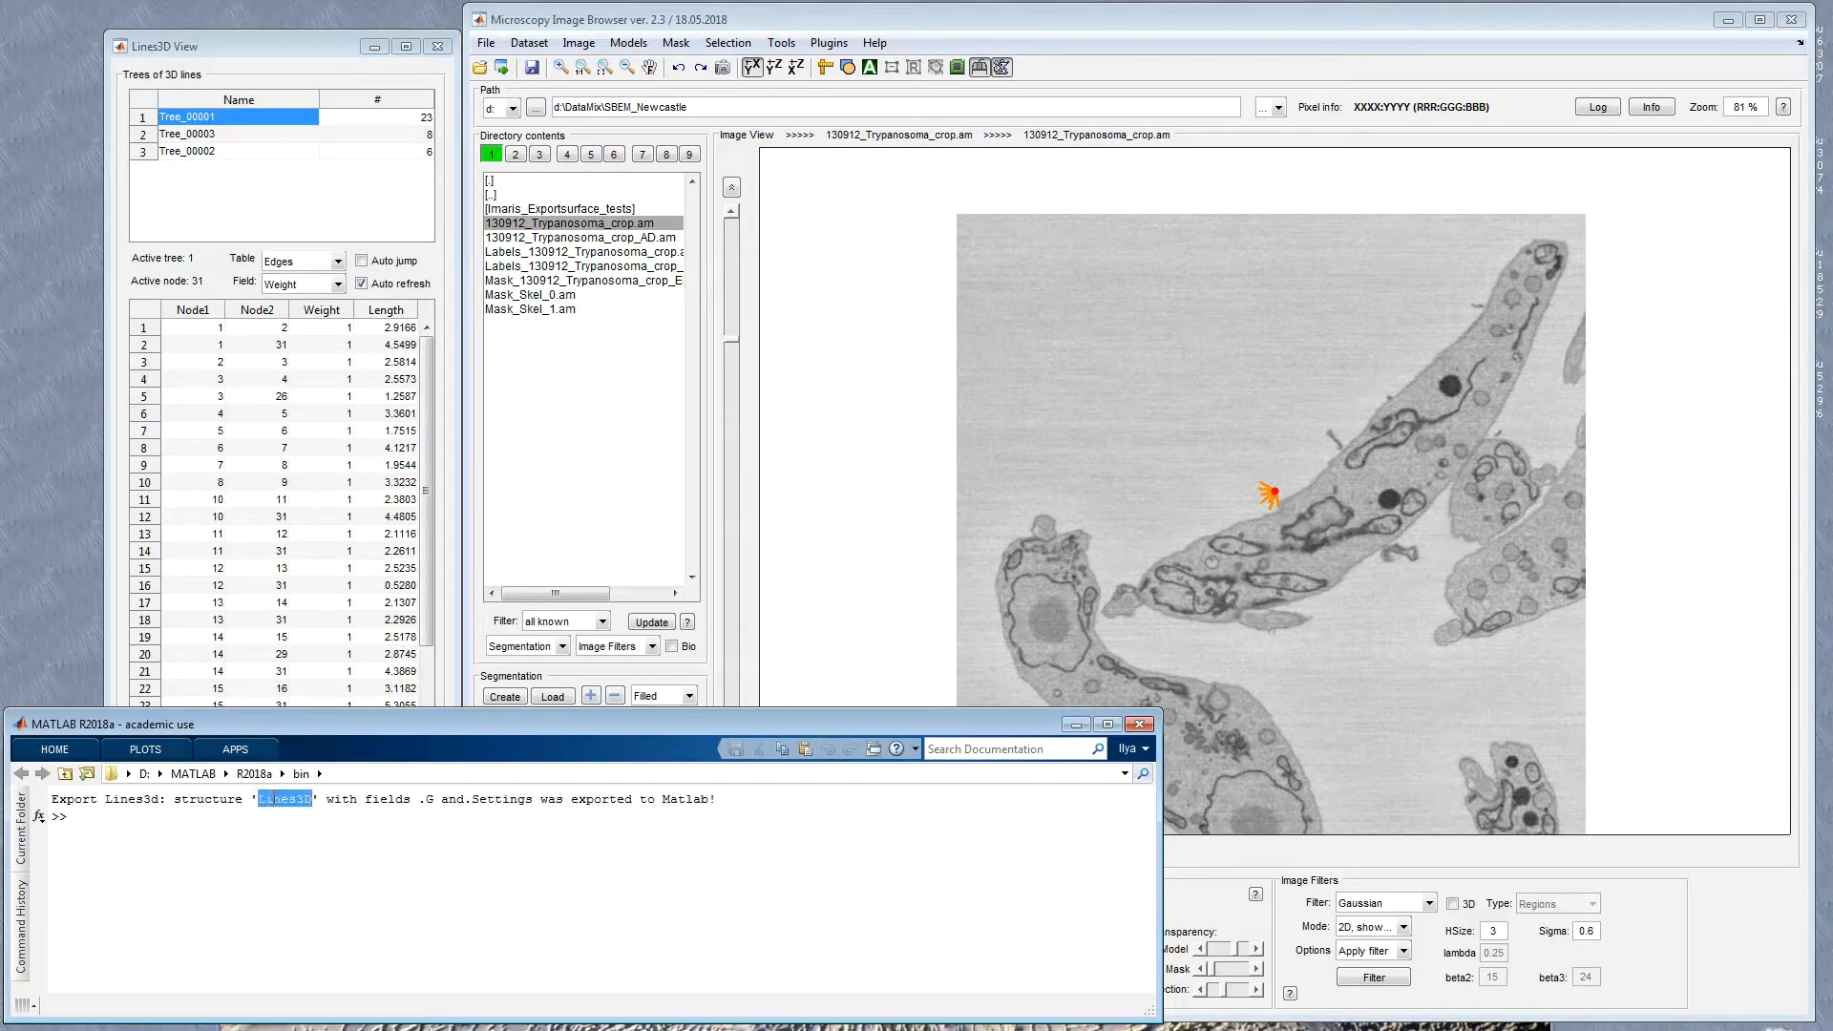
key(F9)
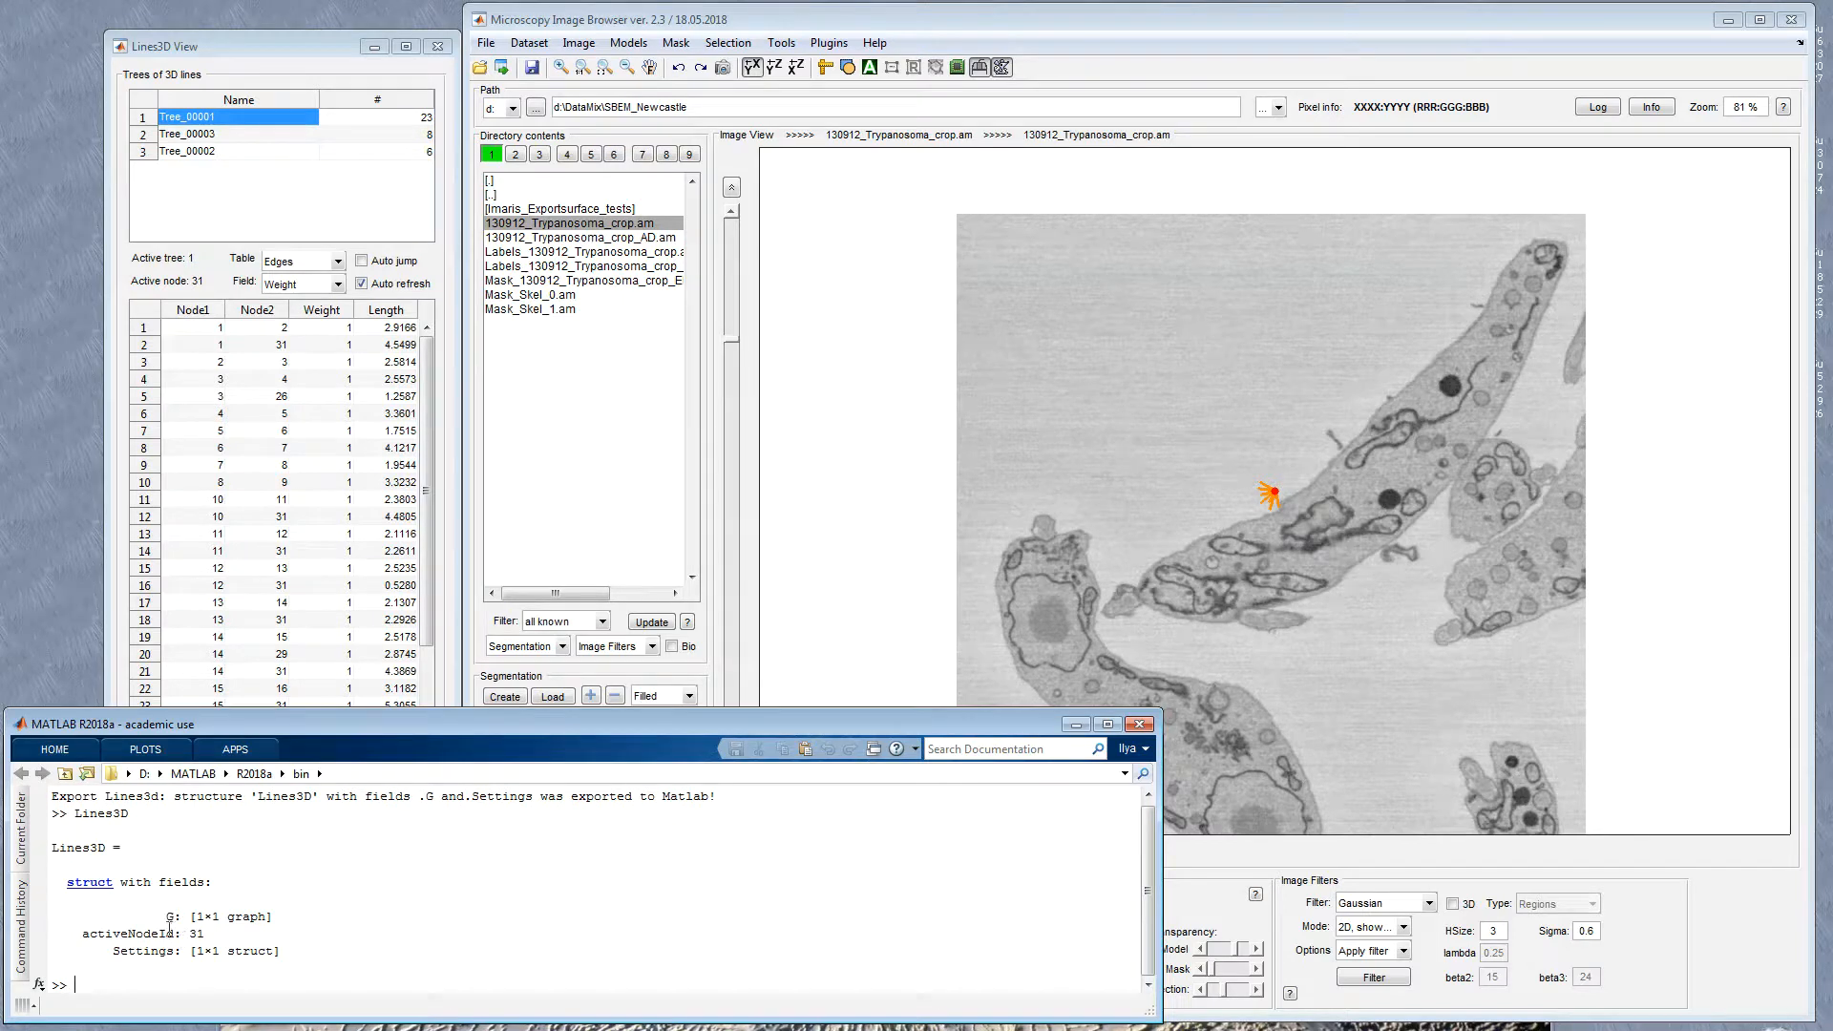
Step: Save the 3D lines to a file in Matlab format, overwriting Lines_130912_Trypanosoma_crop.lines3d
click(250, 43)
click(154, 826)
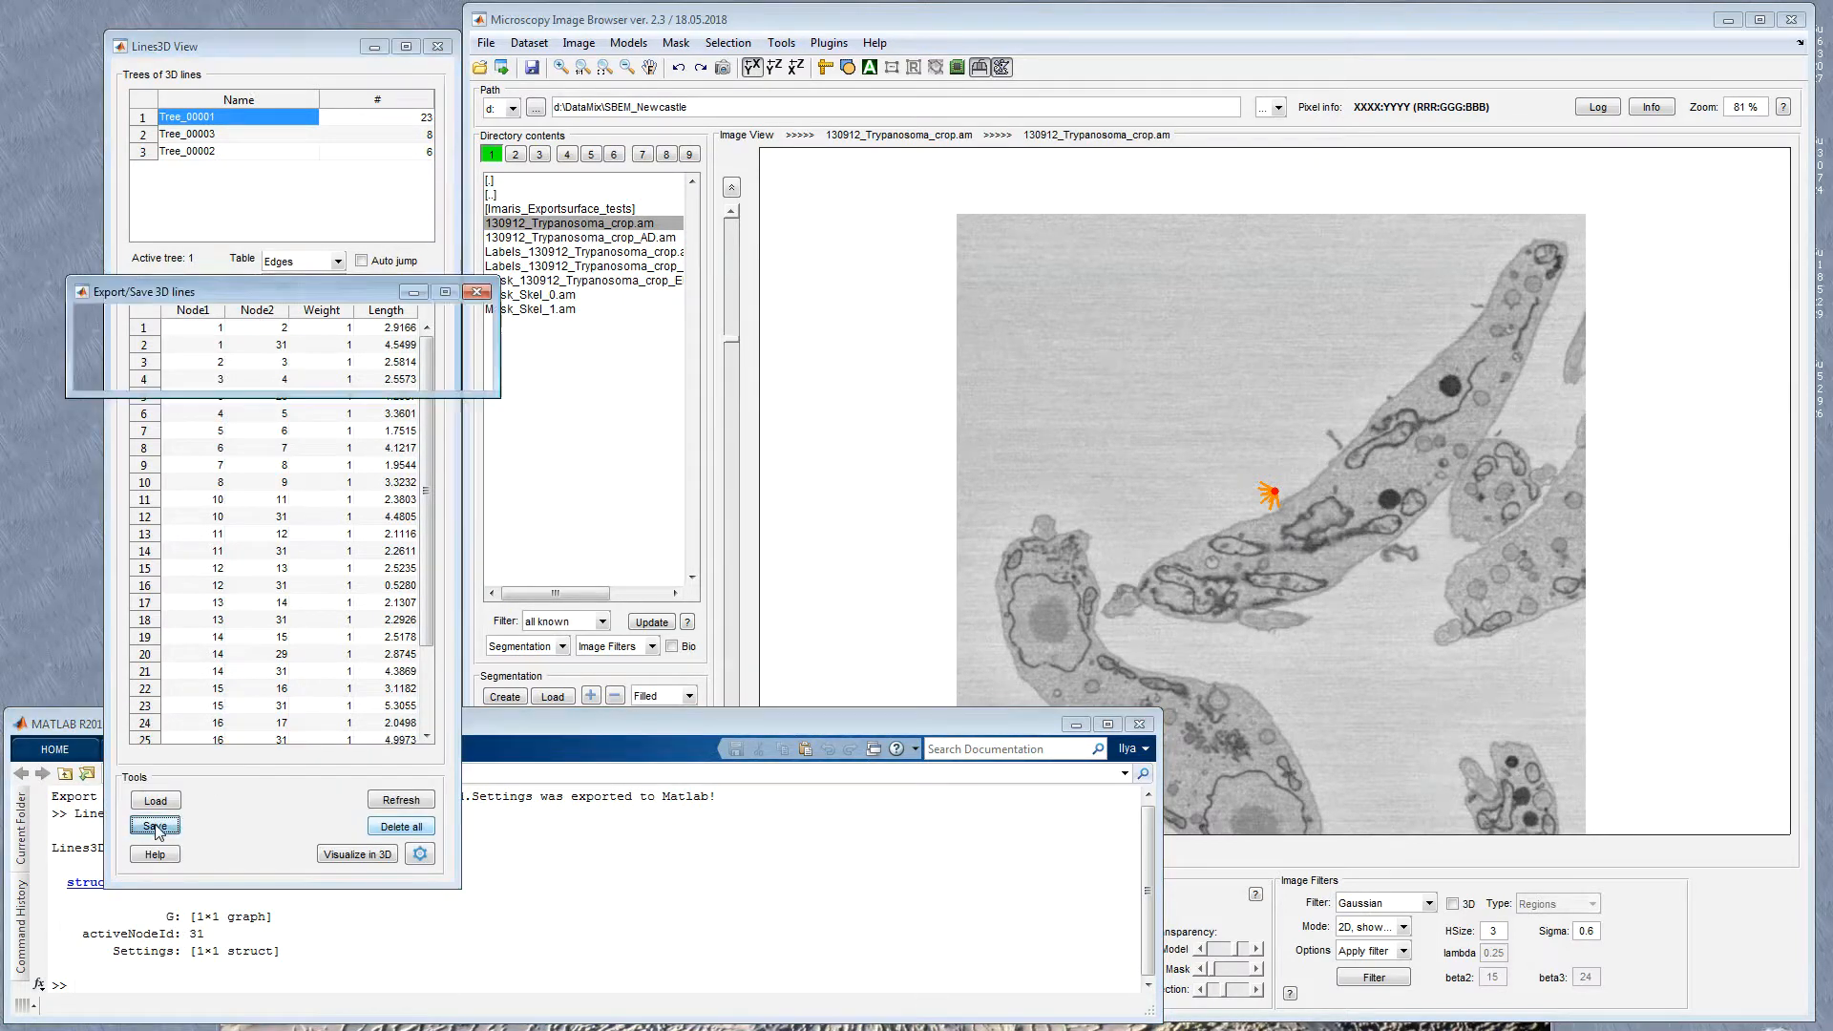
click(187, 371)
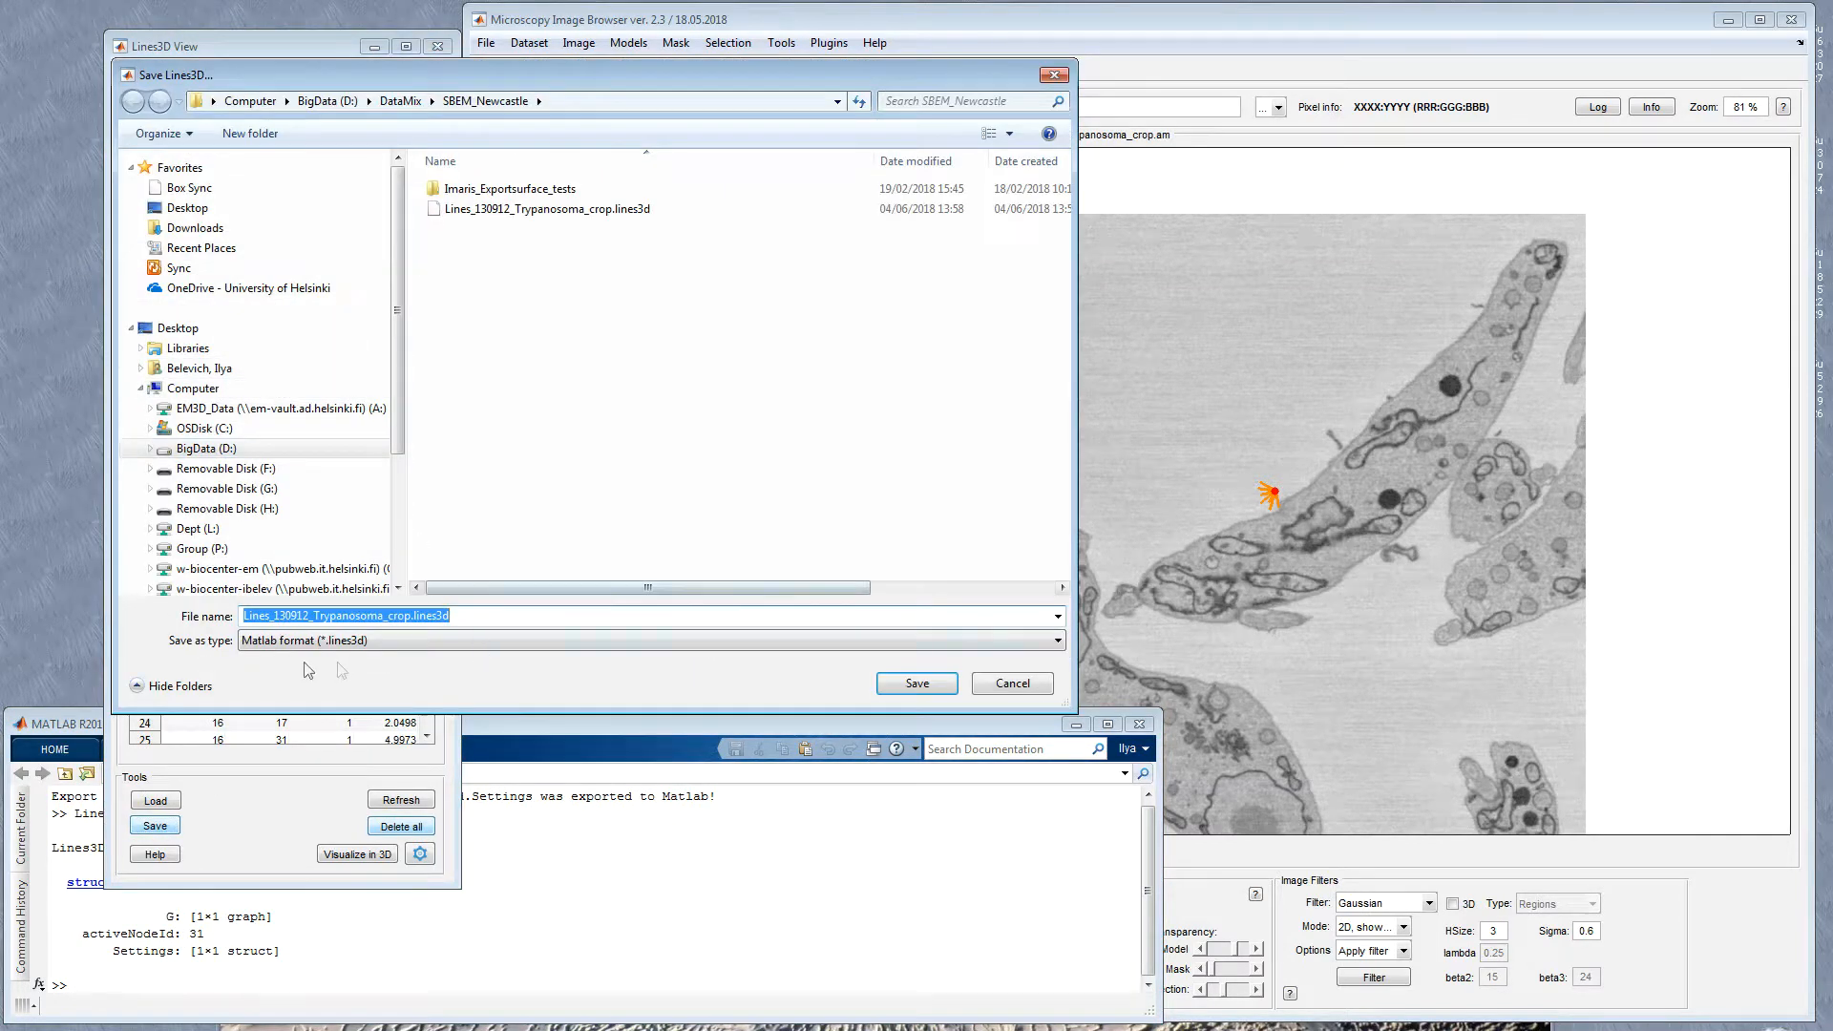
click(549, 209)
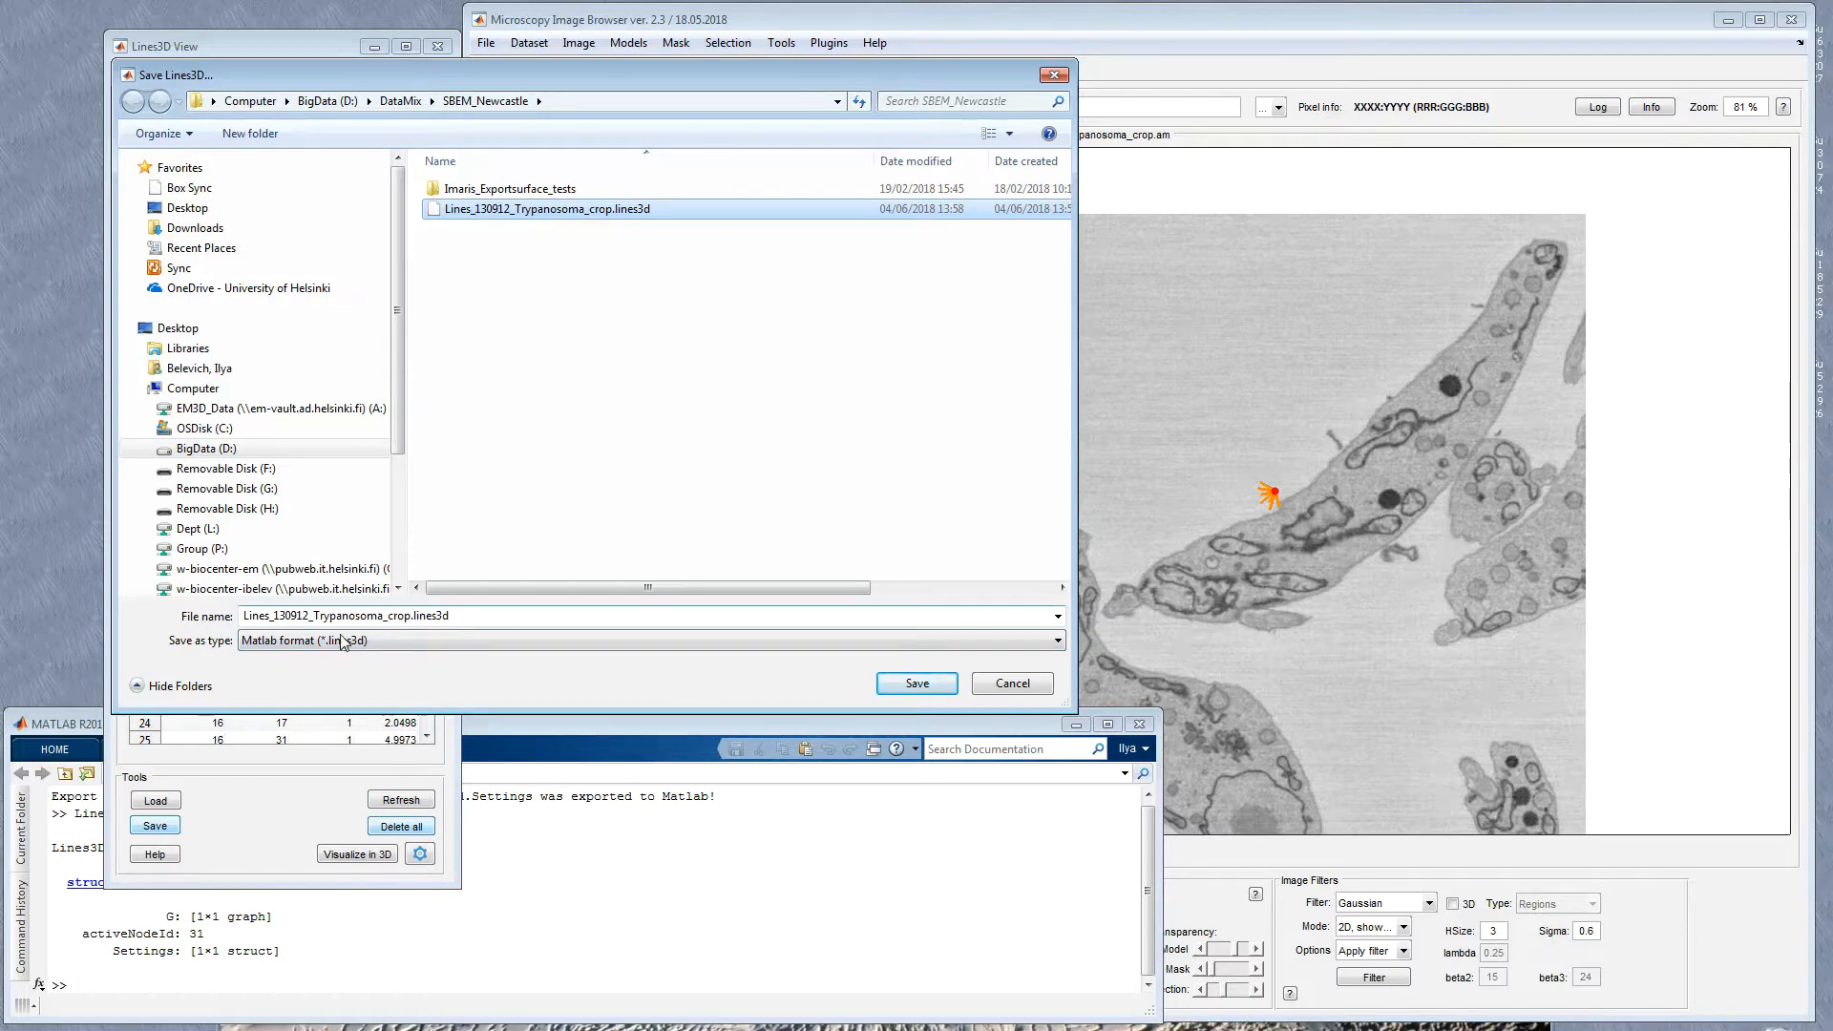
click(917, 684)
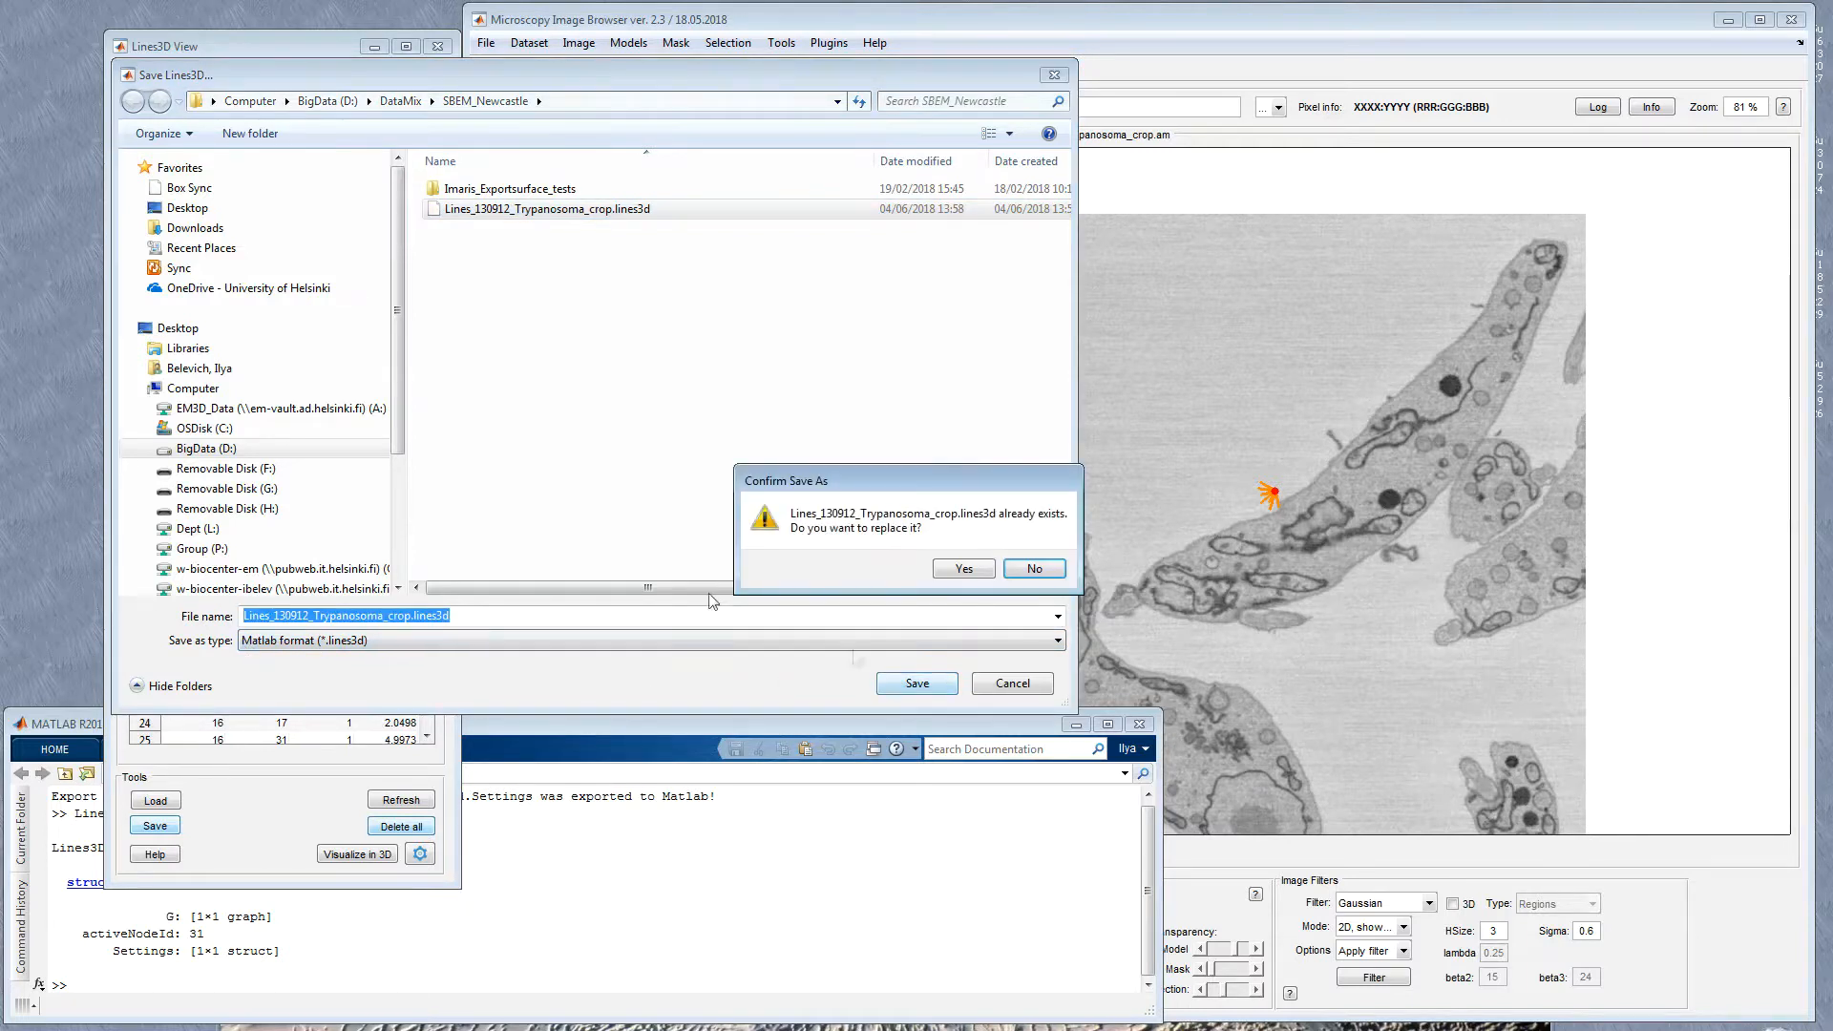
click(981, 573)
Step: Delete all 3D lines and reload them from the saved file Lines_130912_Trypanosoma_crop.lines3d
click(401, 826)
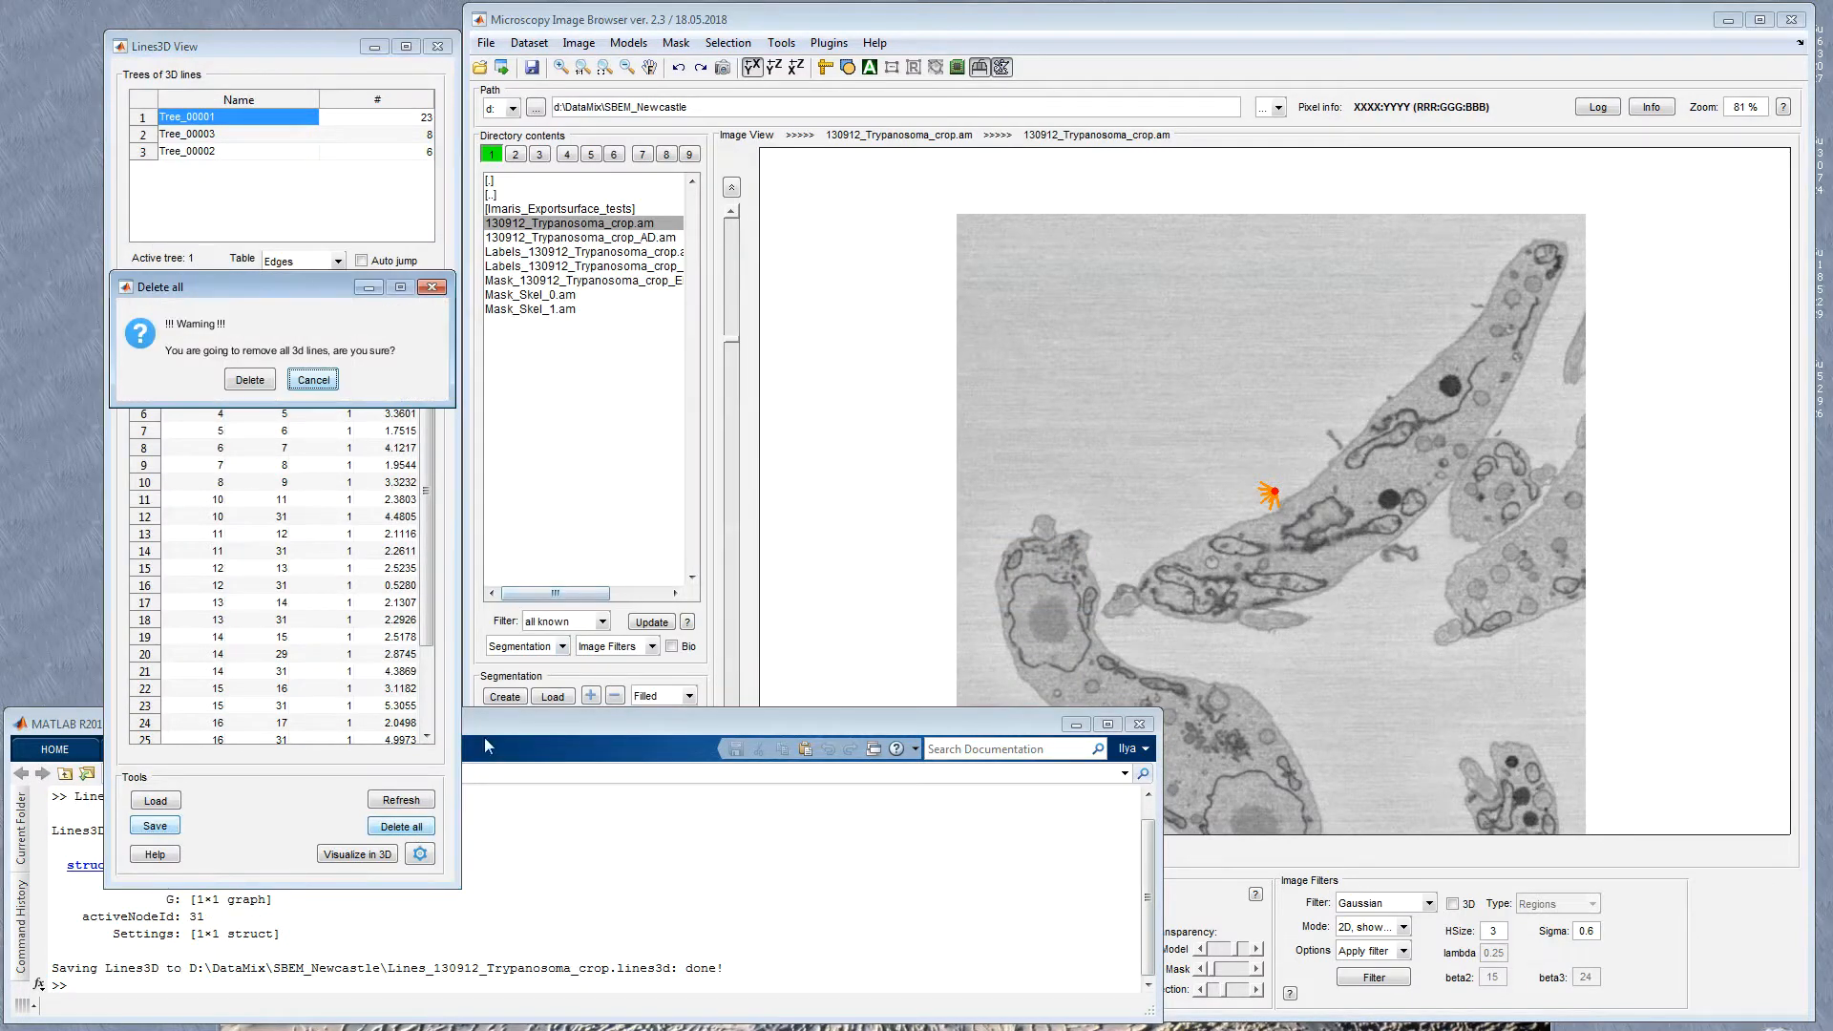
click(260, 381)
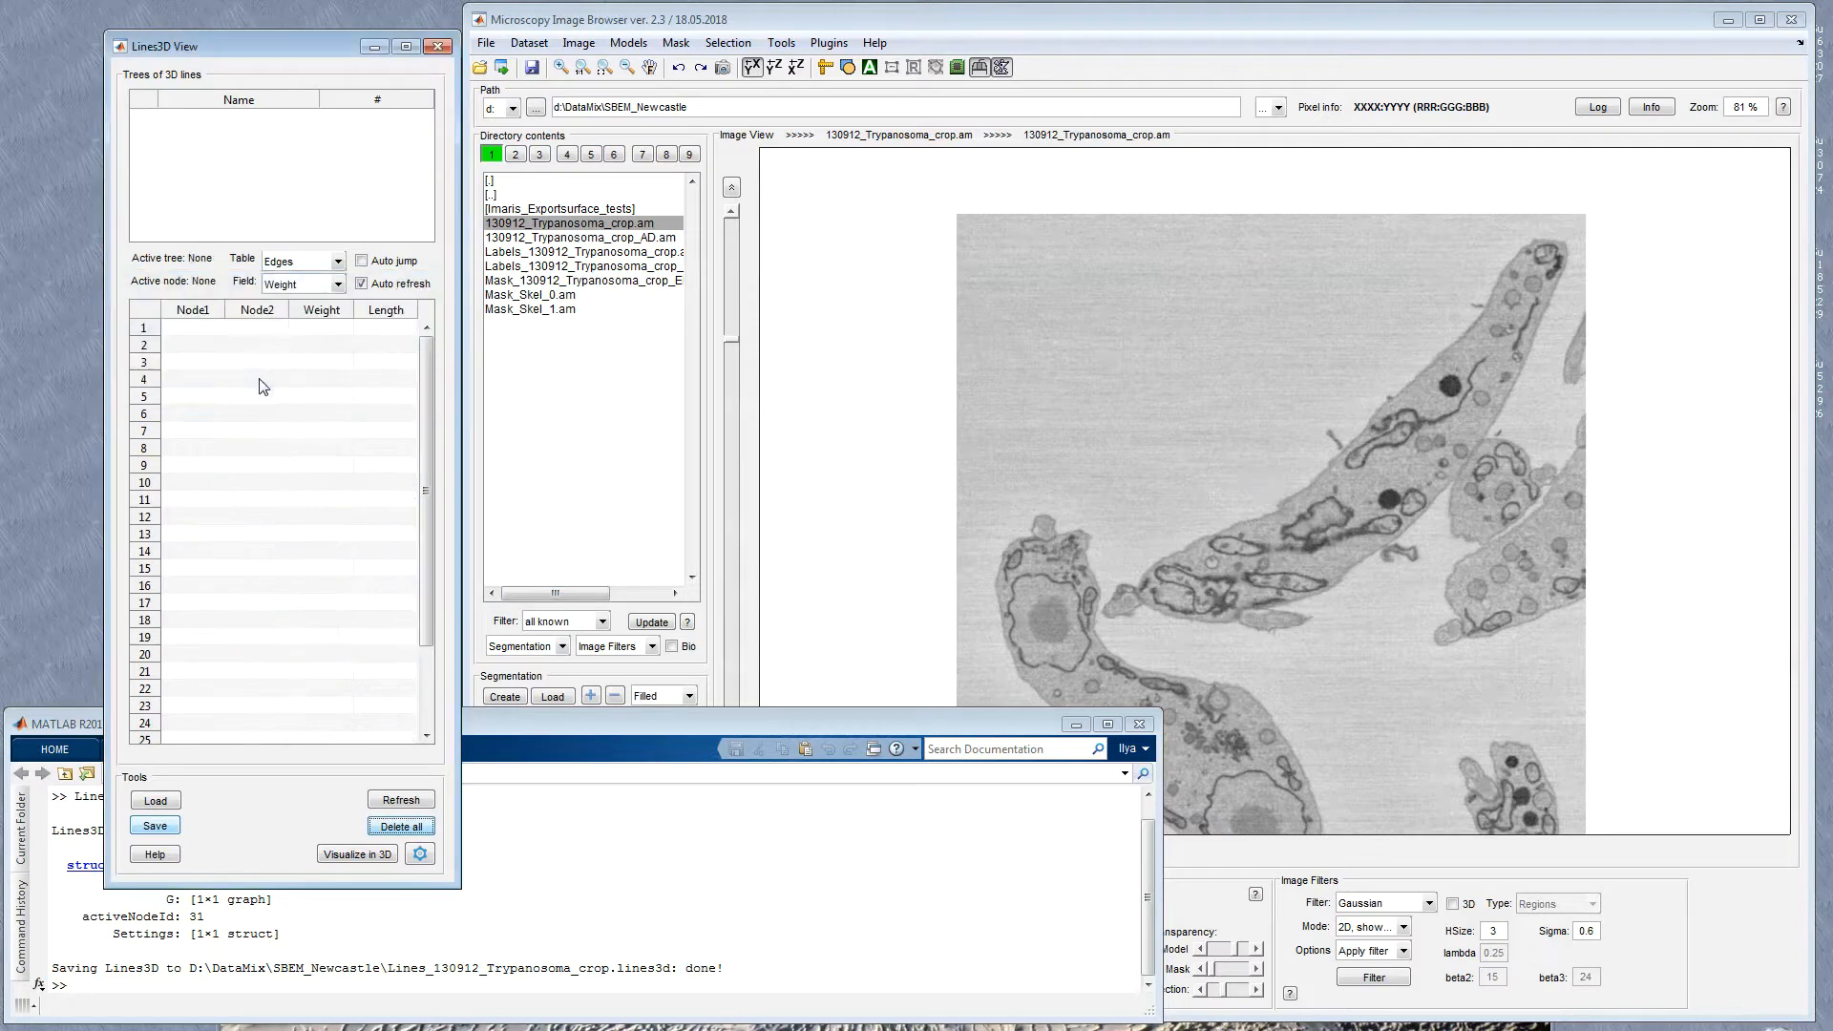
click(163, 802)
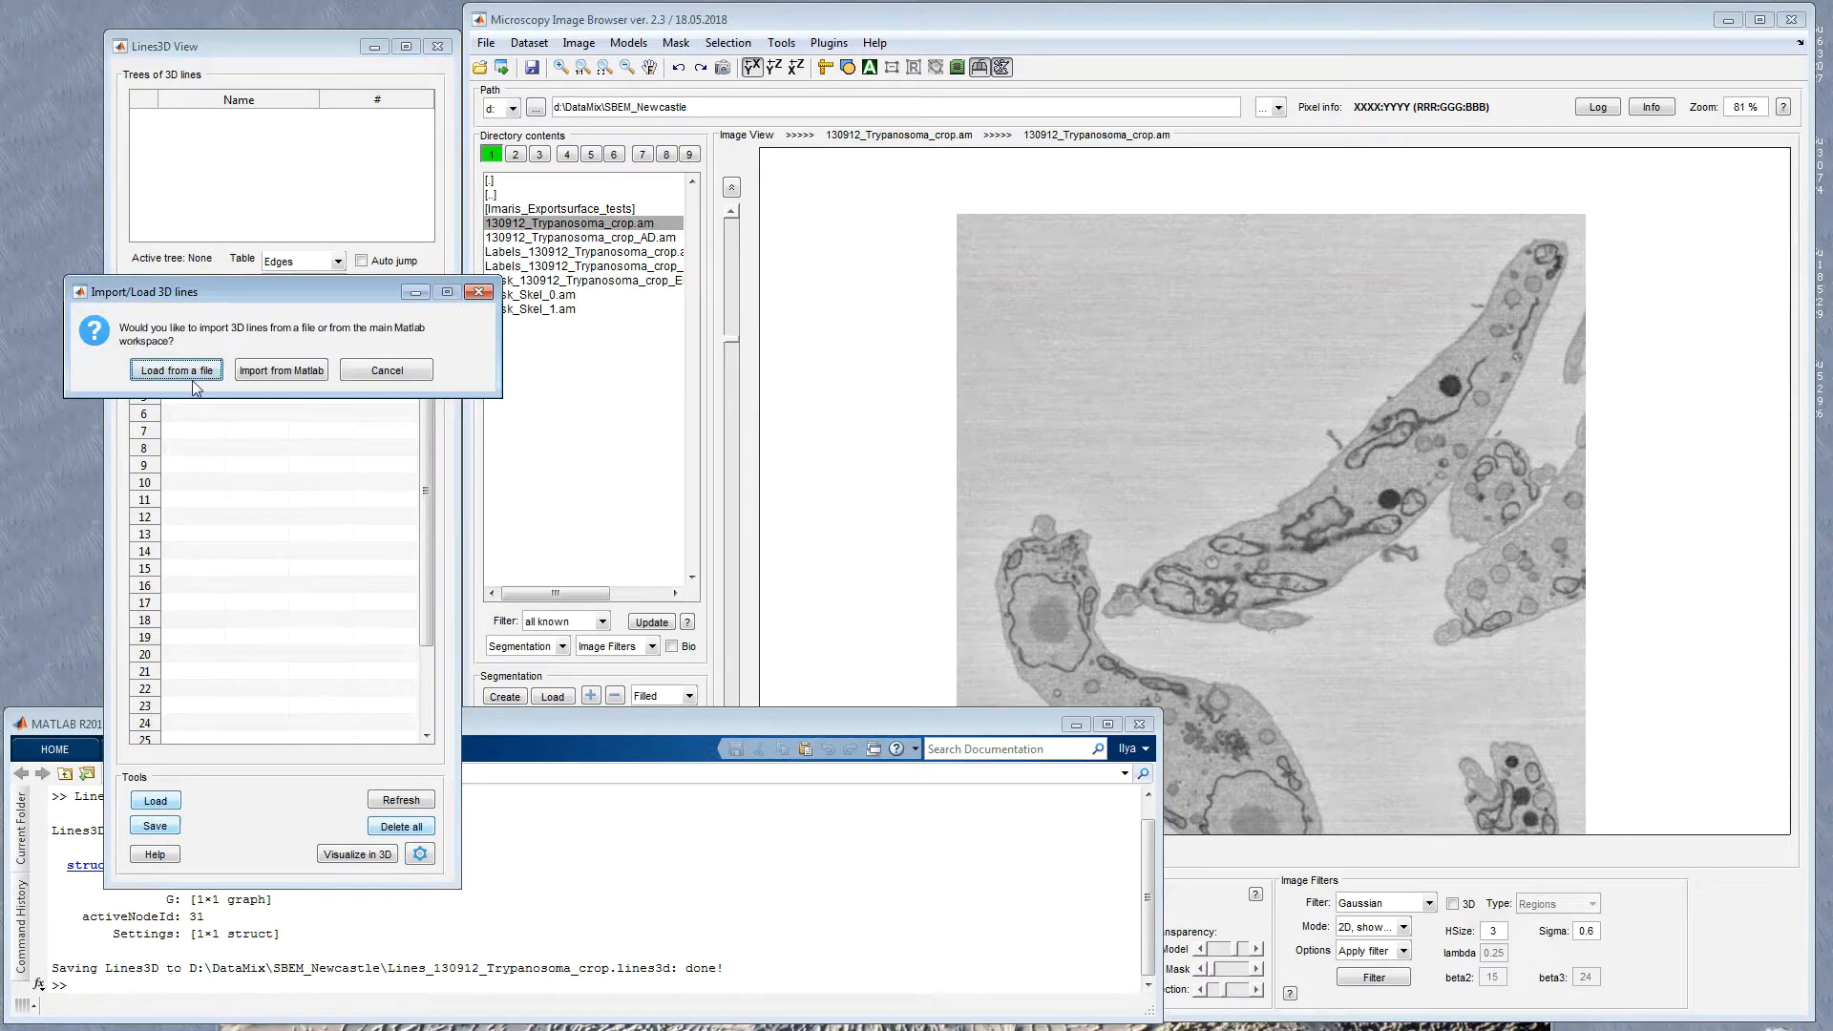
click(191, 374)
double_click(496, 214)
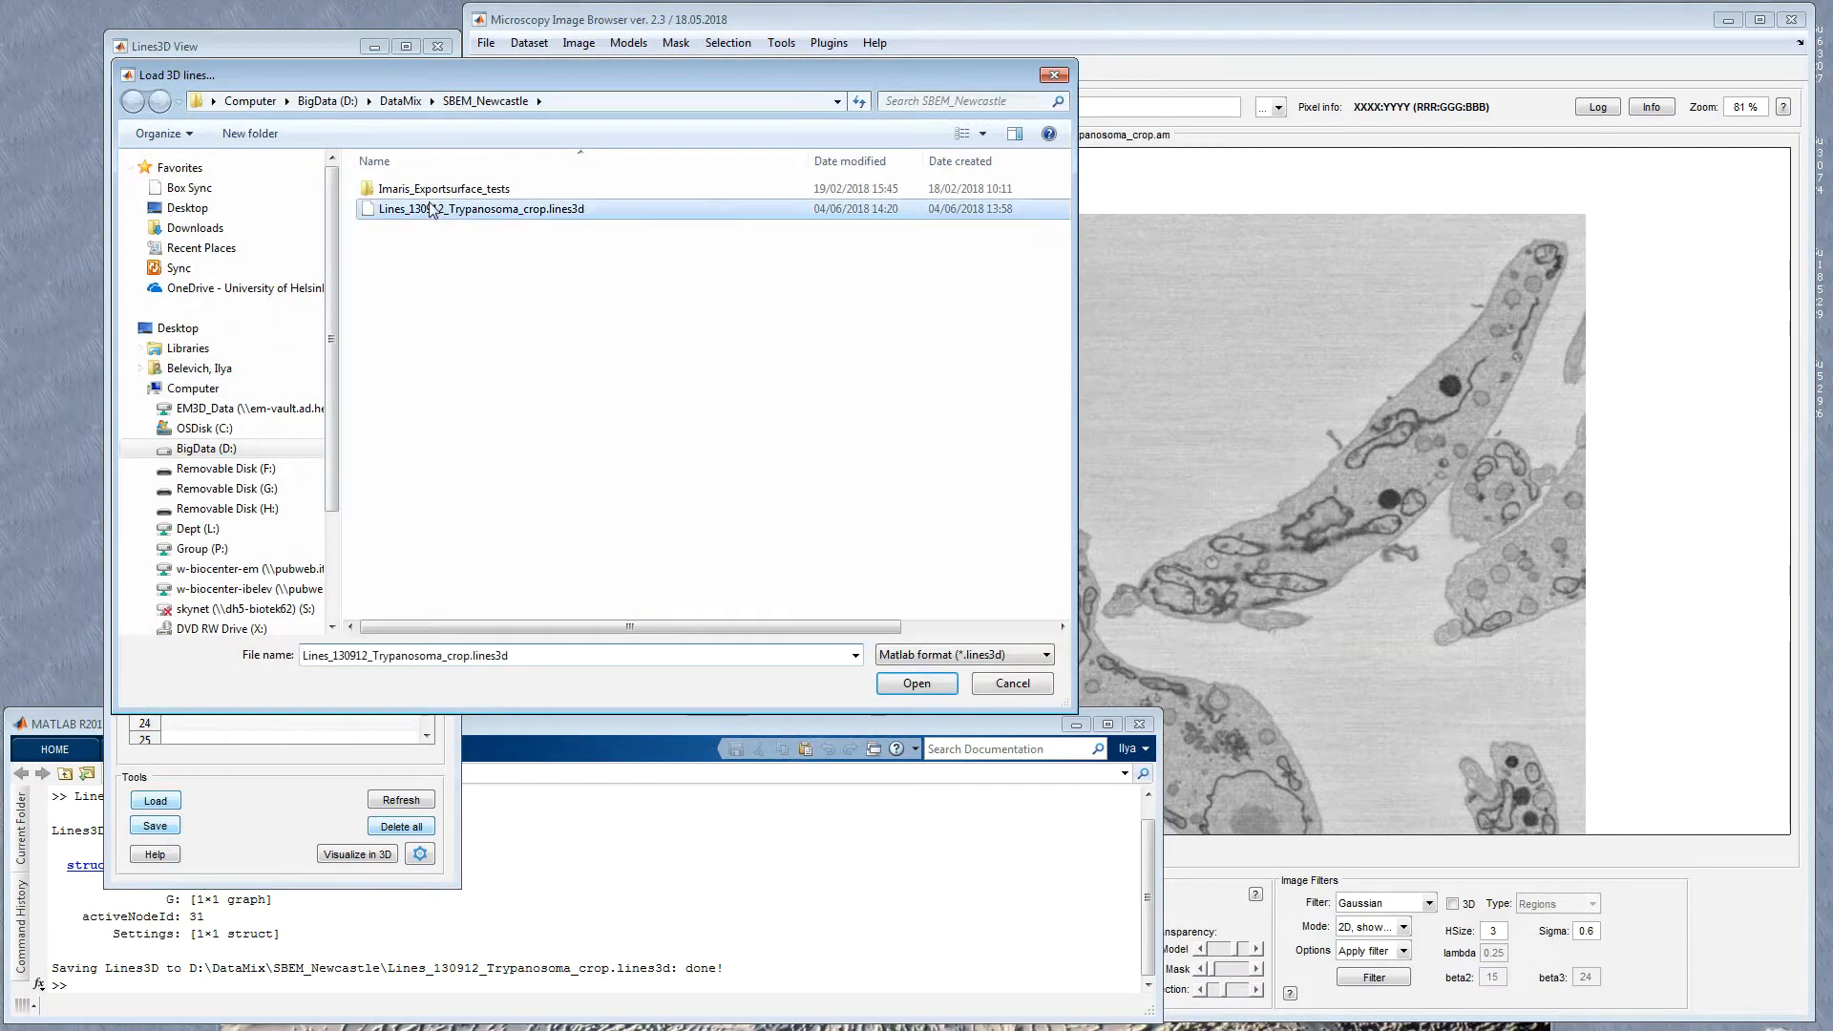
Step: Switch between Tree_00001, Tree_00003 and Tree_00002 to check the reloaded lines, ending on Tree_00003
click(218, 152)
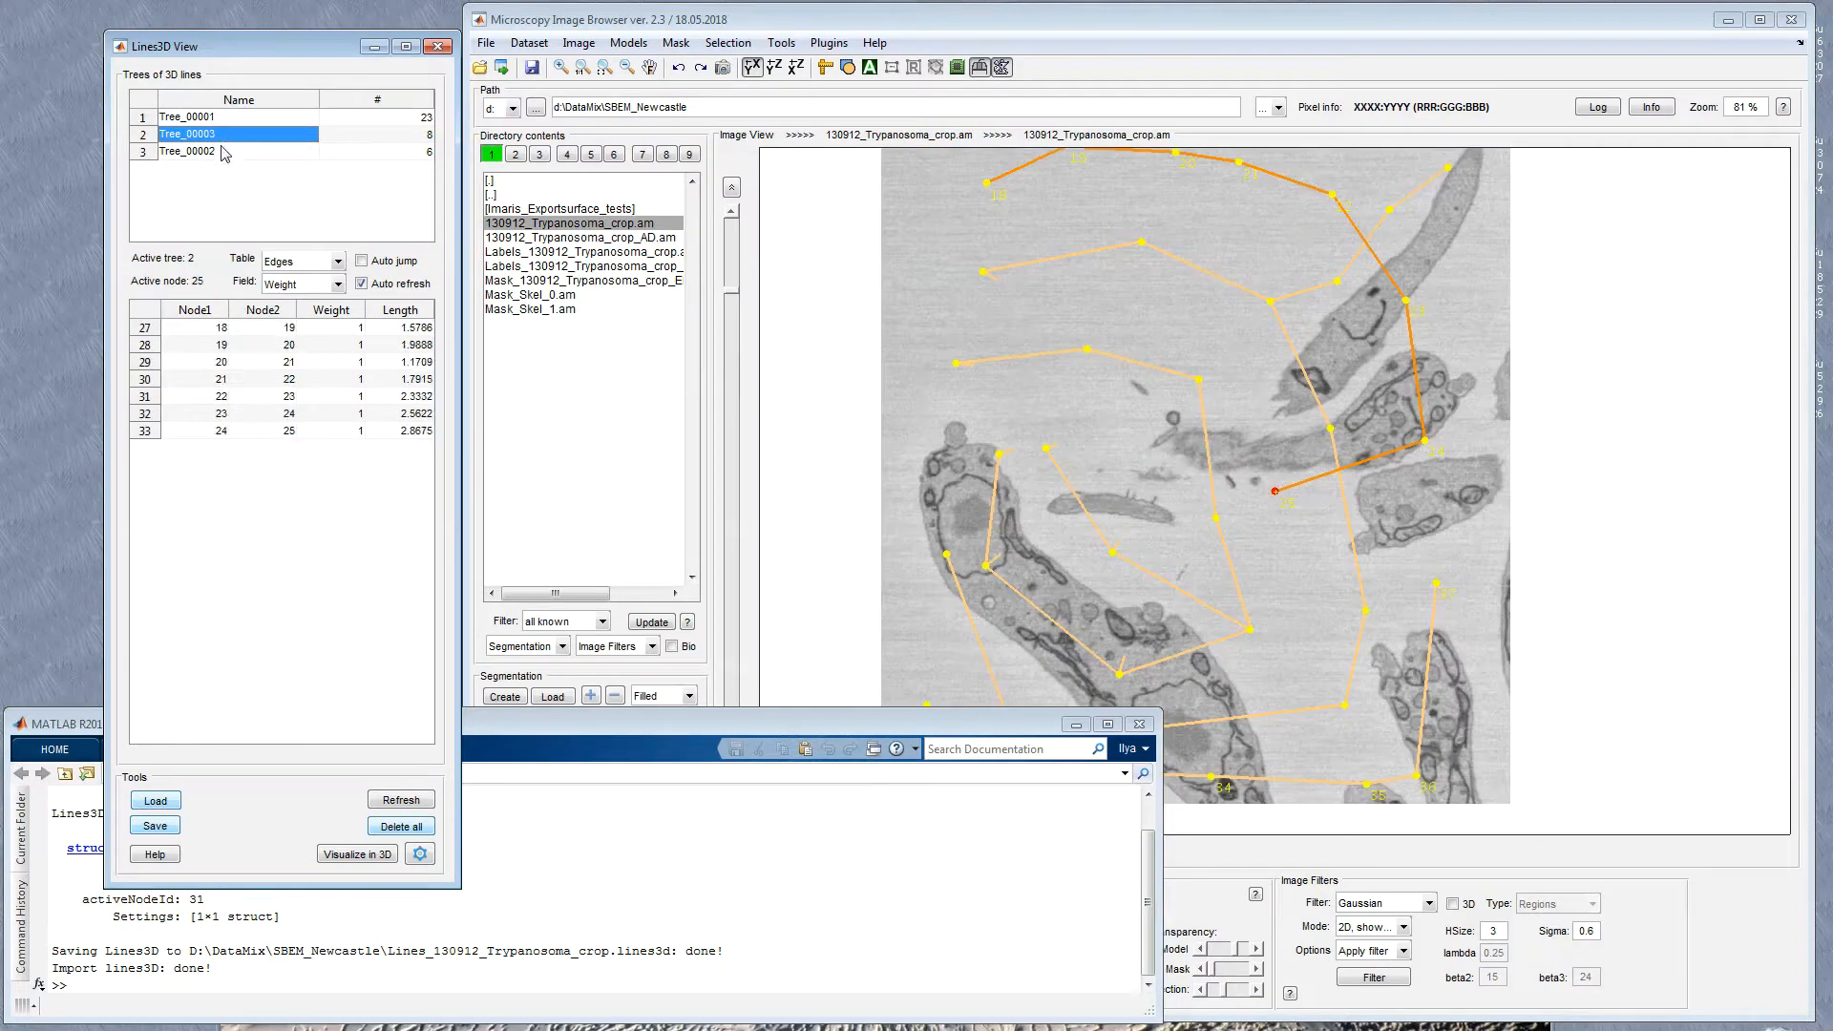
click(222, 136)
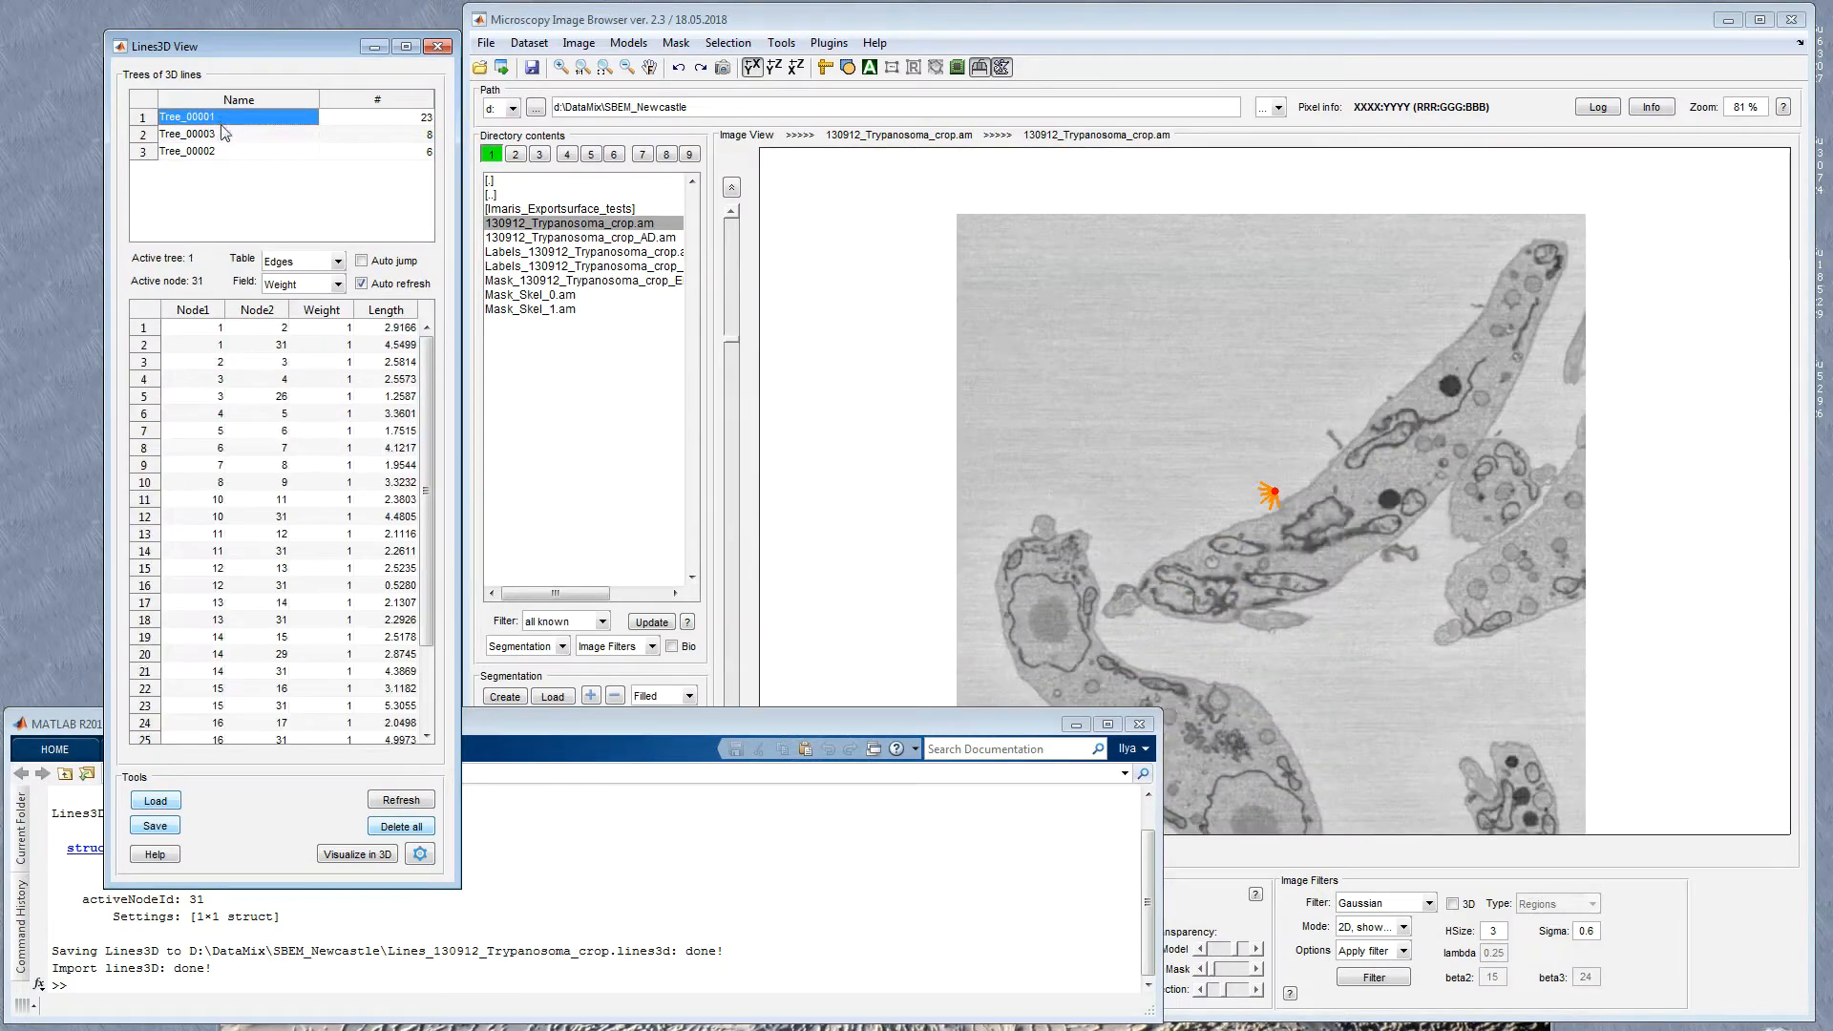
click(222, 153)
click(223, 136)
click(219, 118)
click(221, 136)
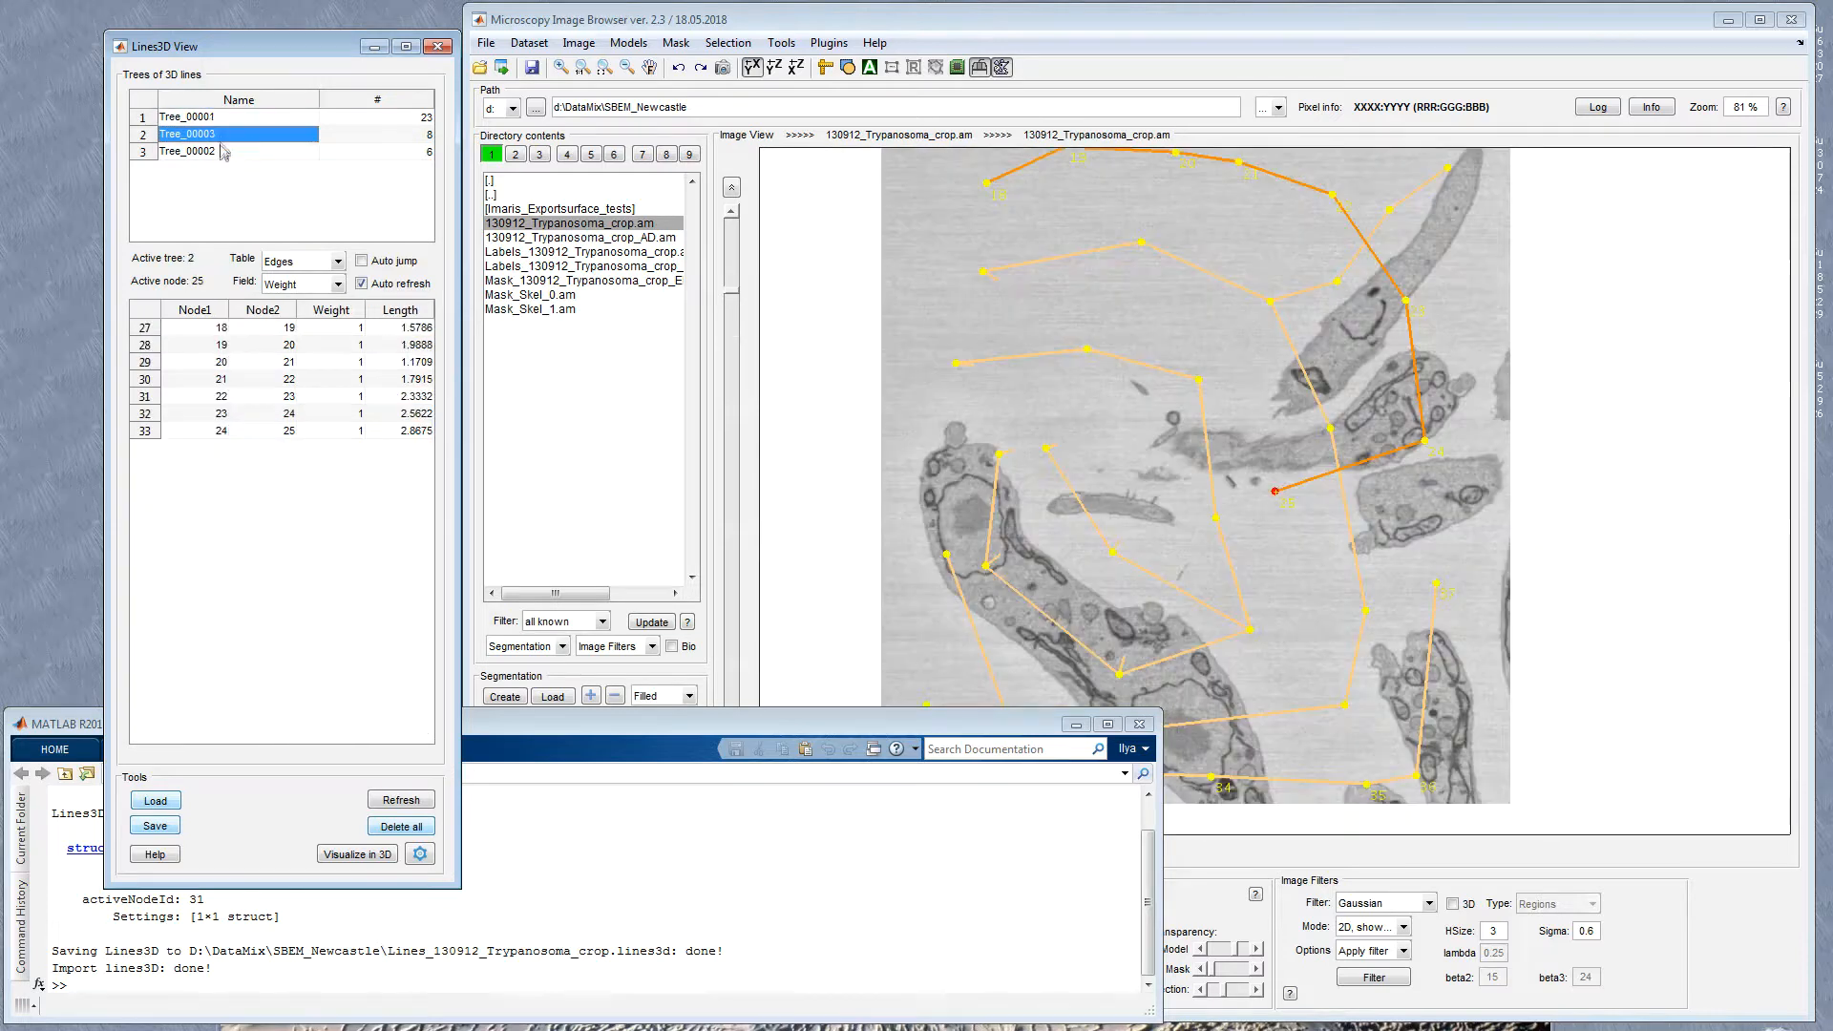
Step: Save the 3D lines in Excel format as Lines_130912_Trypanosoma_crop.xls
click(155, 827)
click(202, 372)
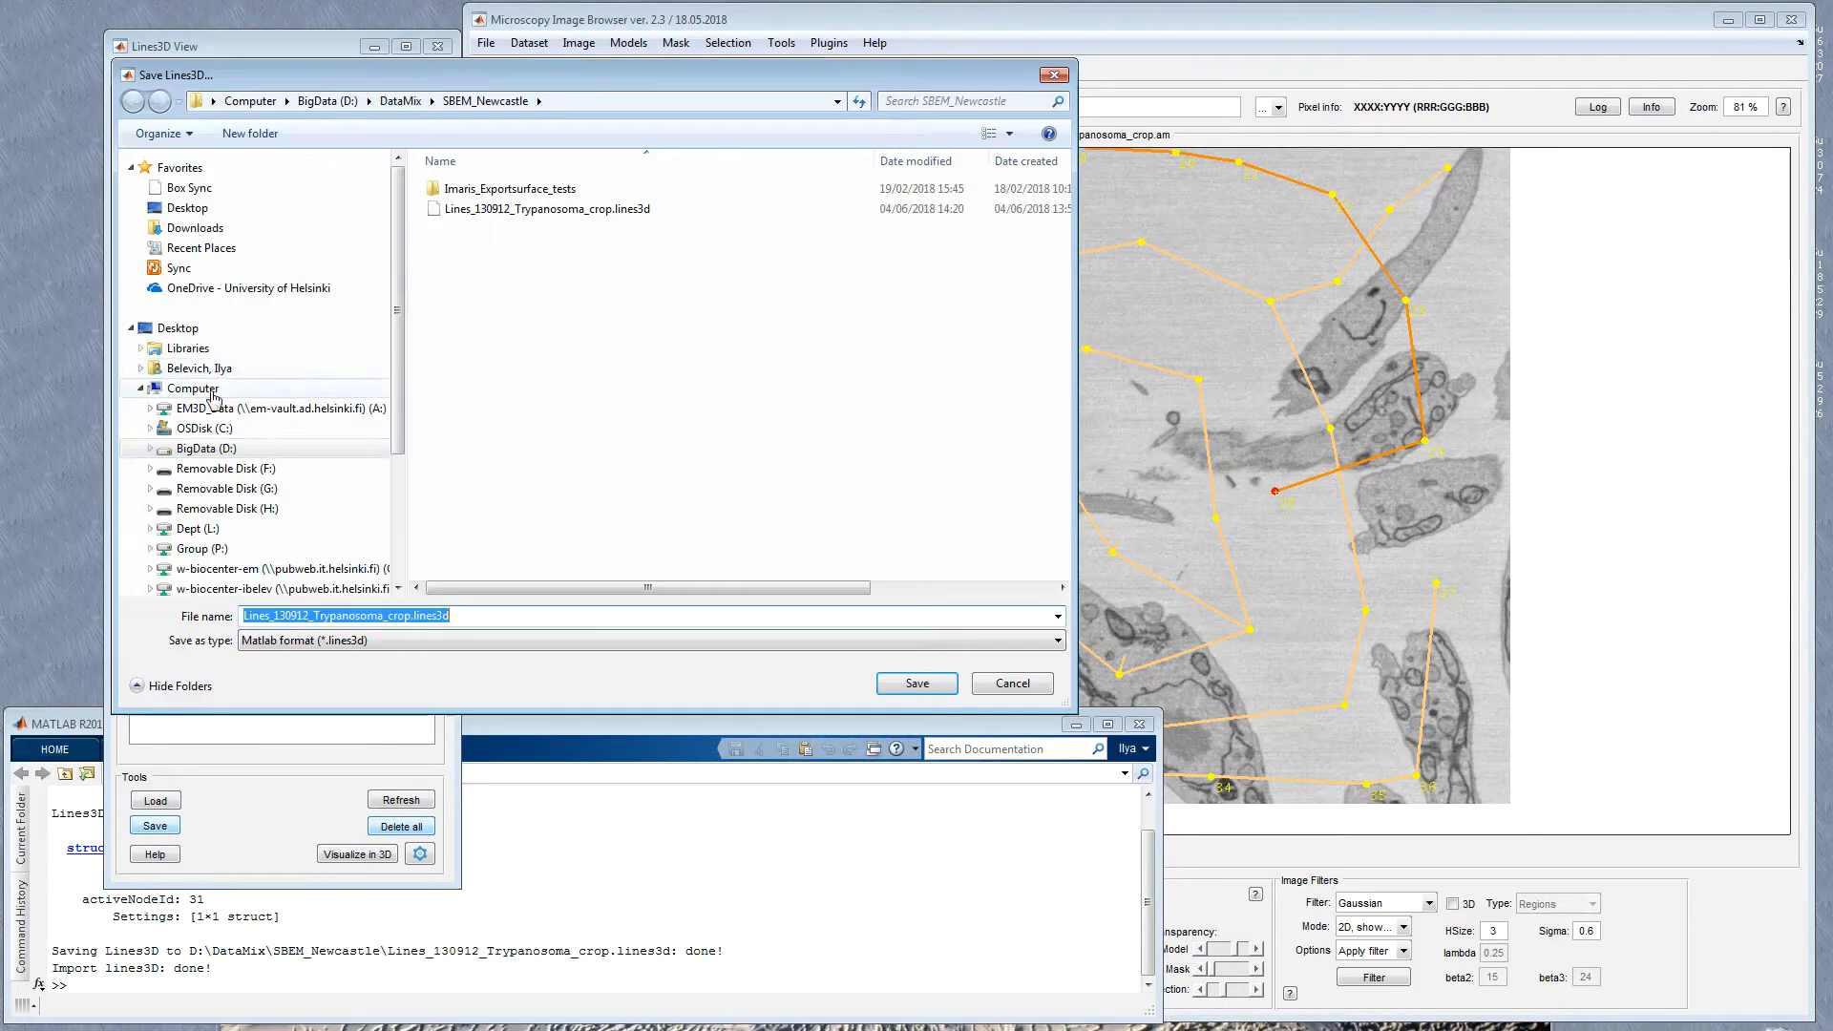
click(361, 641)
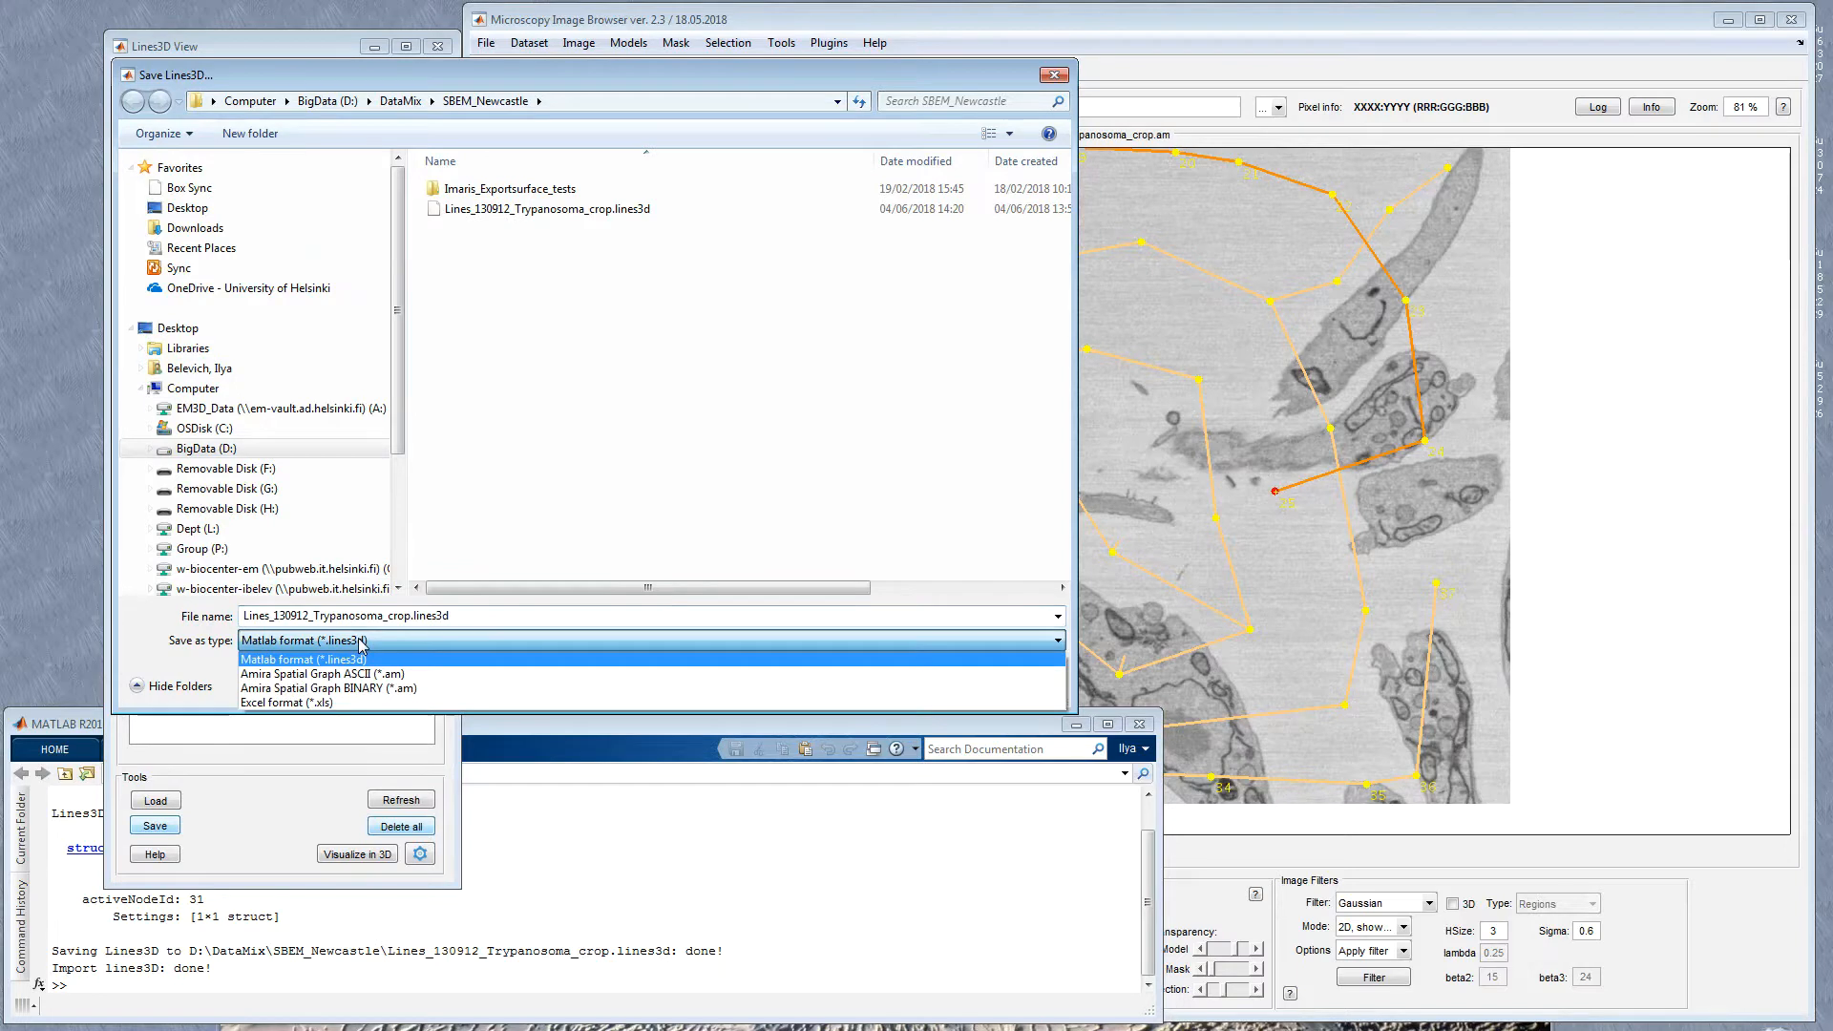
click(329, 703)
click(908, 684)
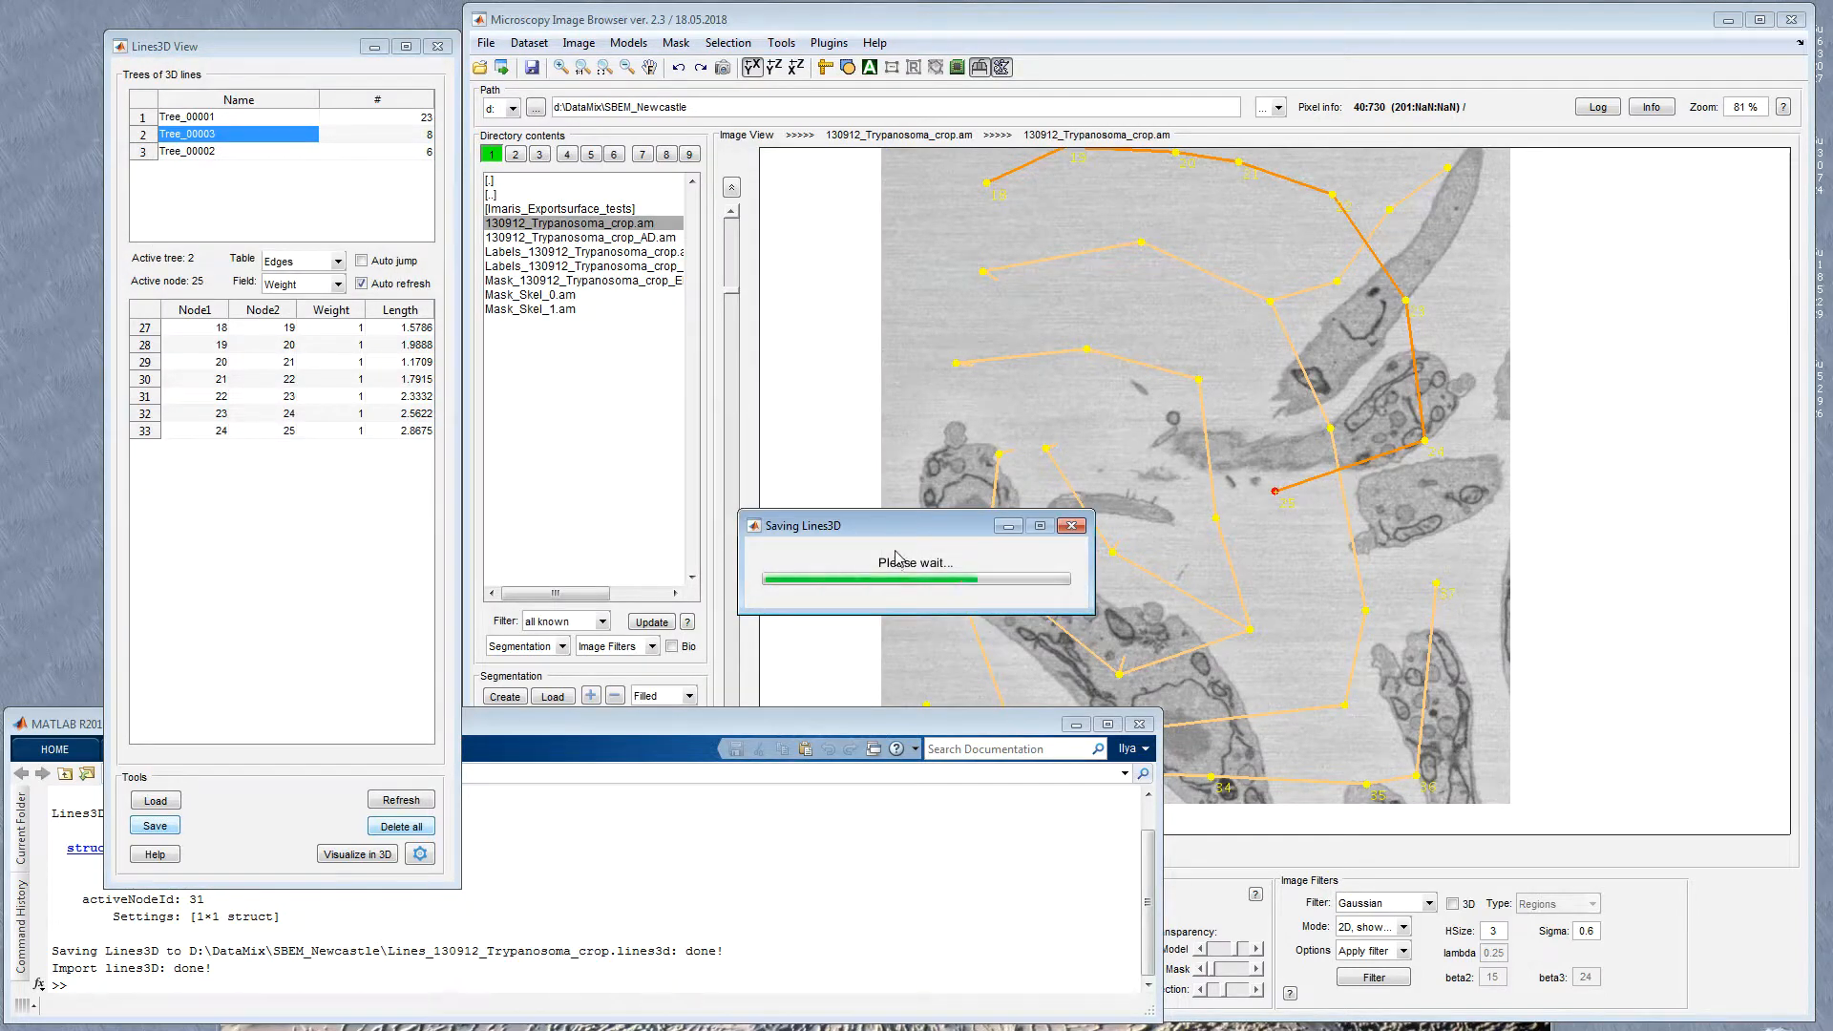
Step: Open the exported Lines_130912_Trypanosoma_crop.xls from the SBEM_Newcastle folder in Excel
click(938, 105)
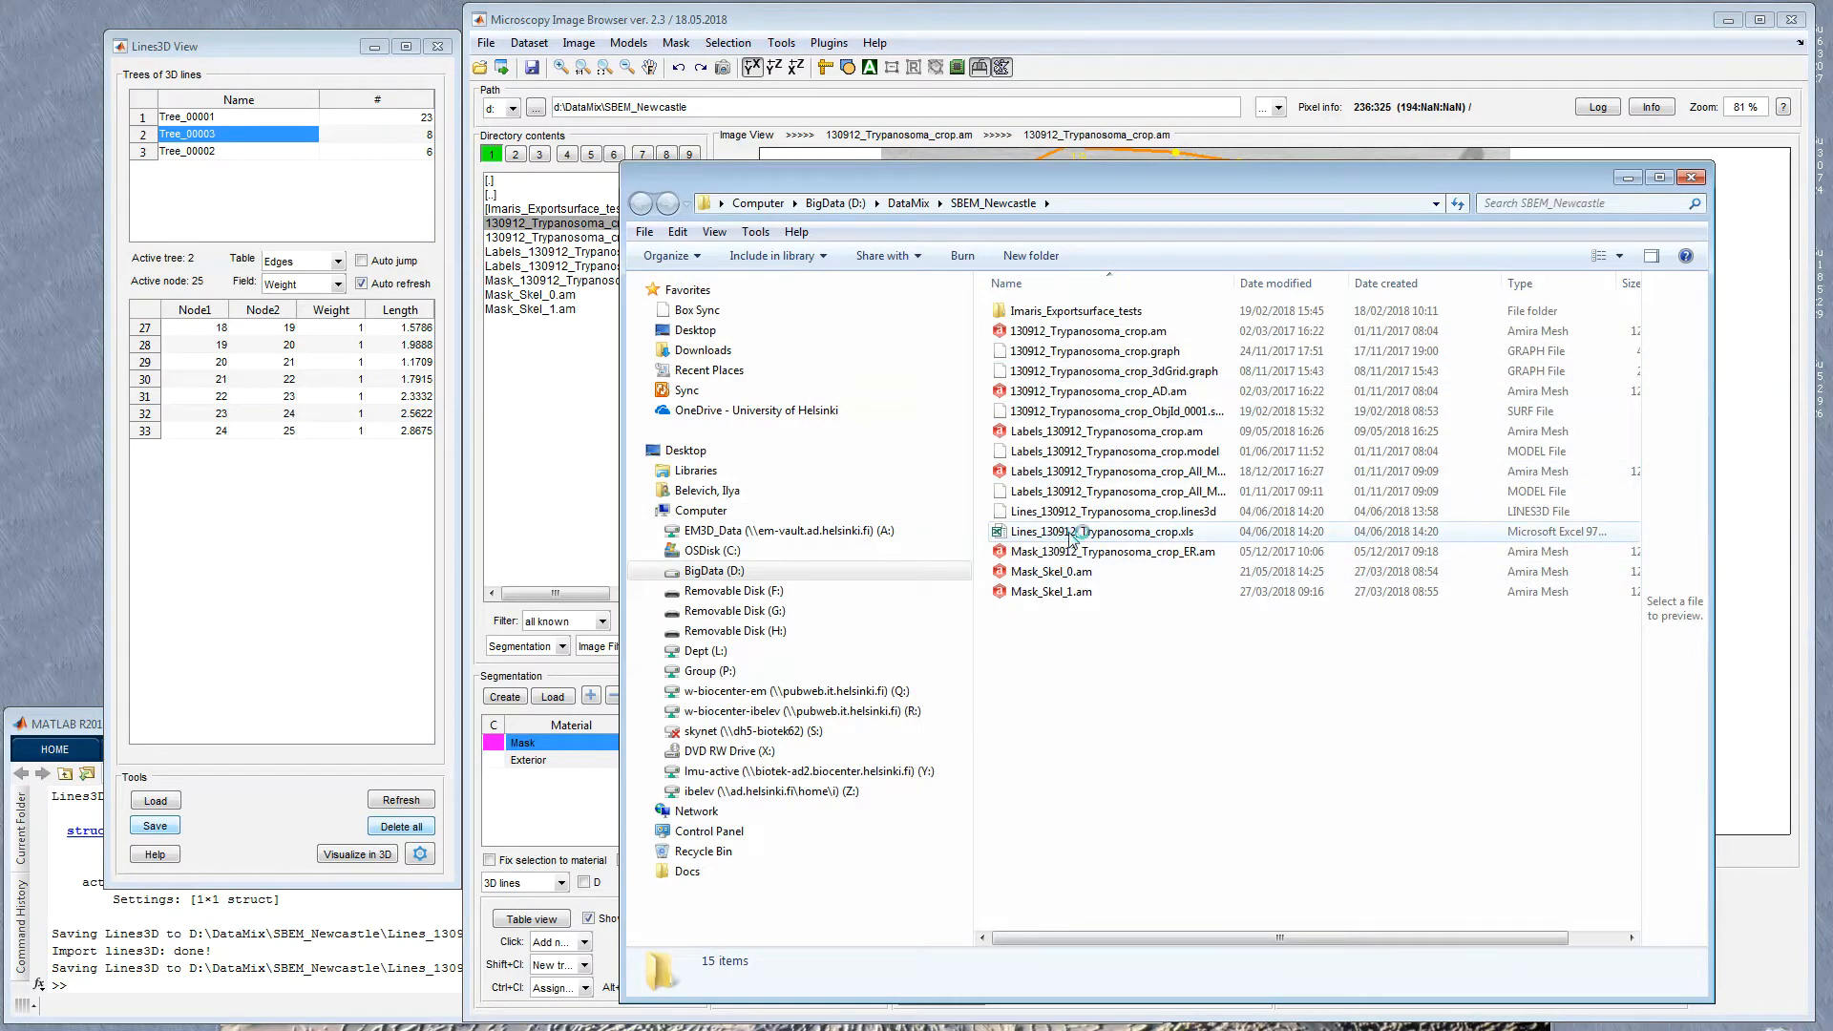
click(1073, 535)
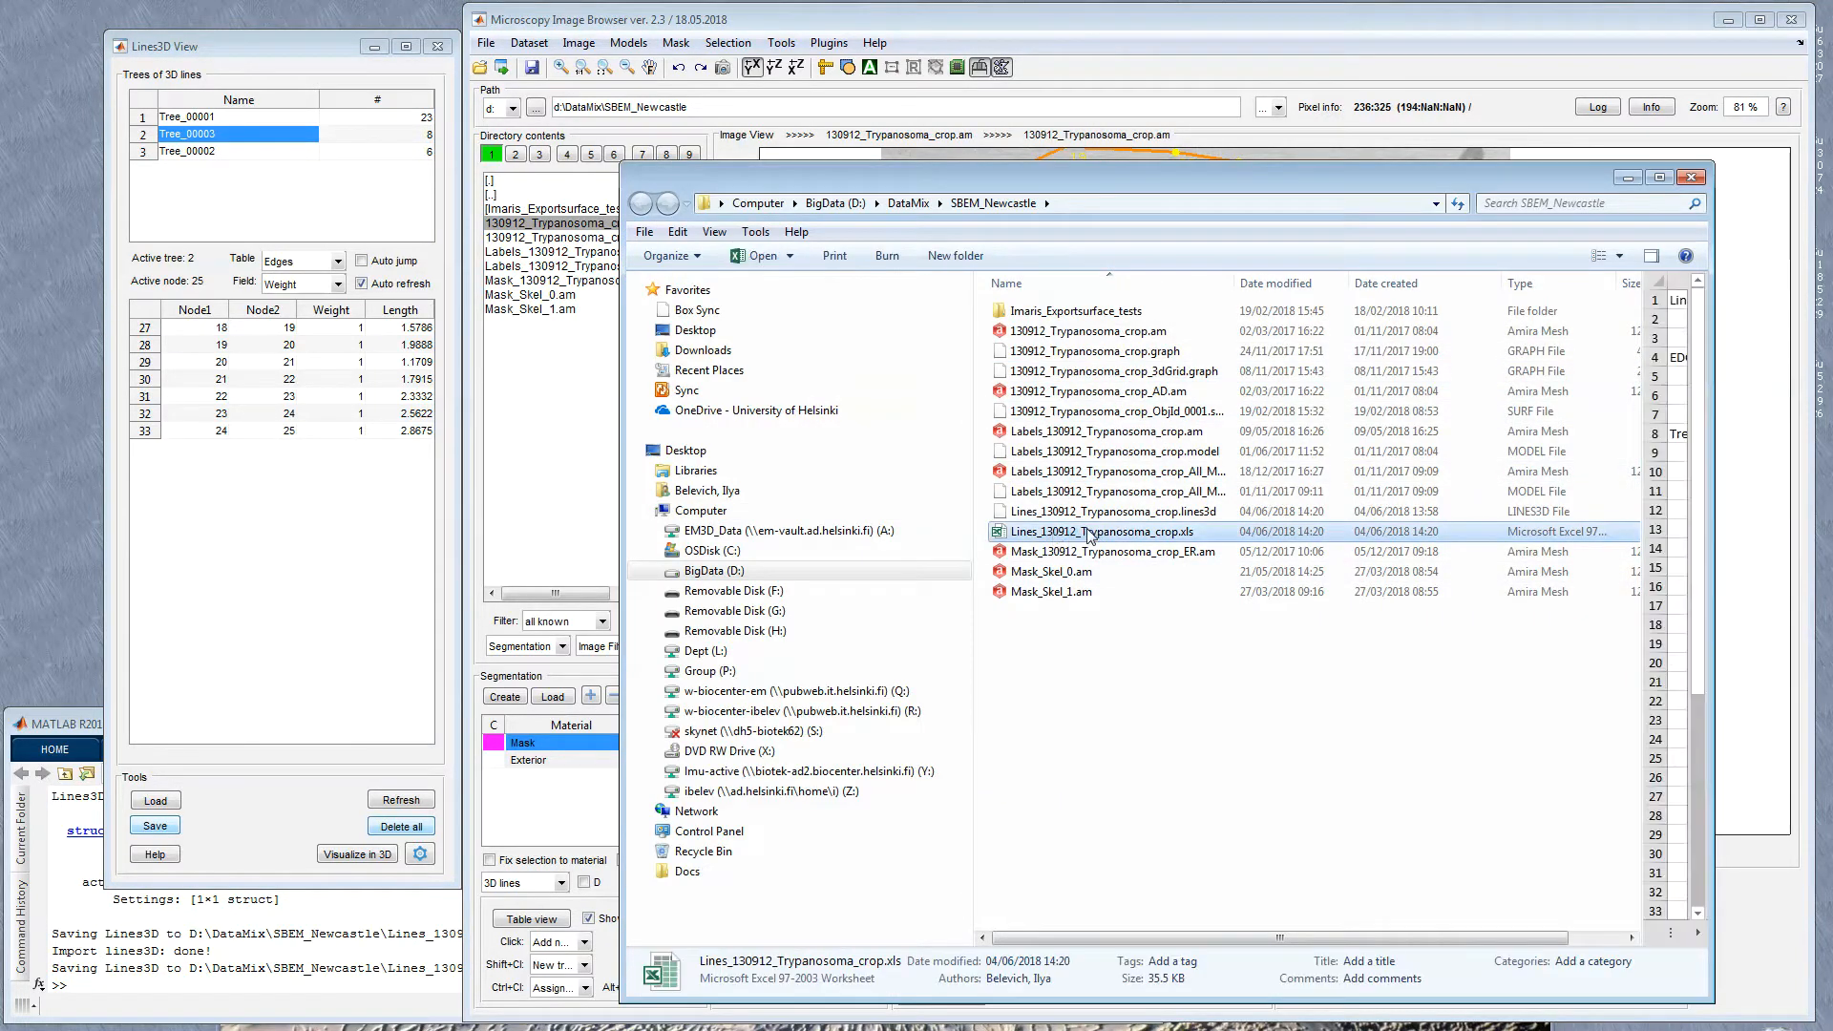
double_click(1096, 532)
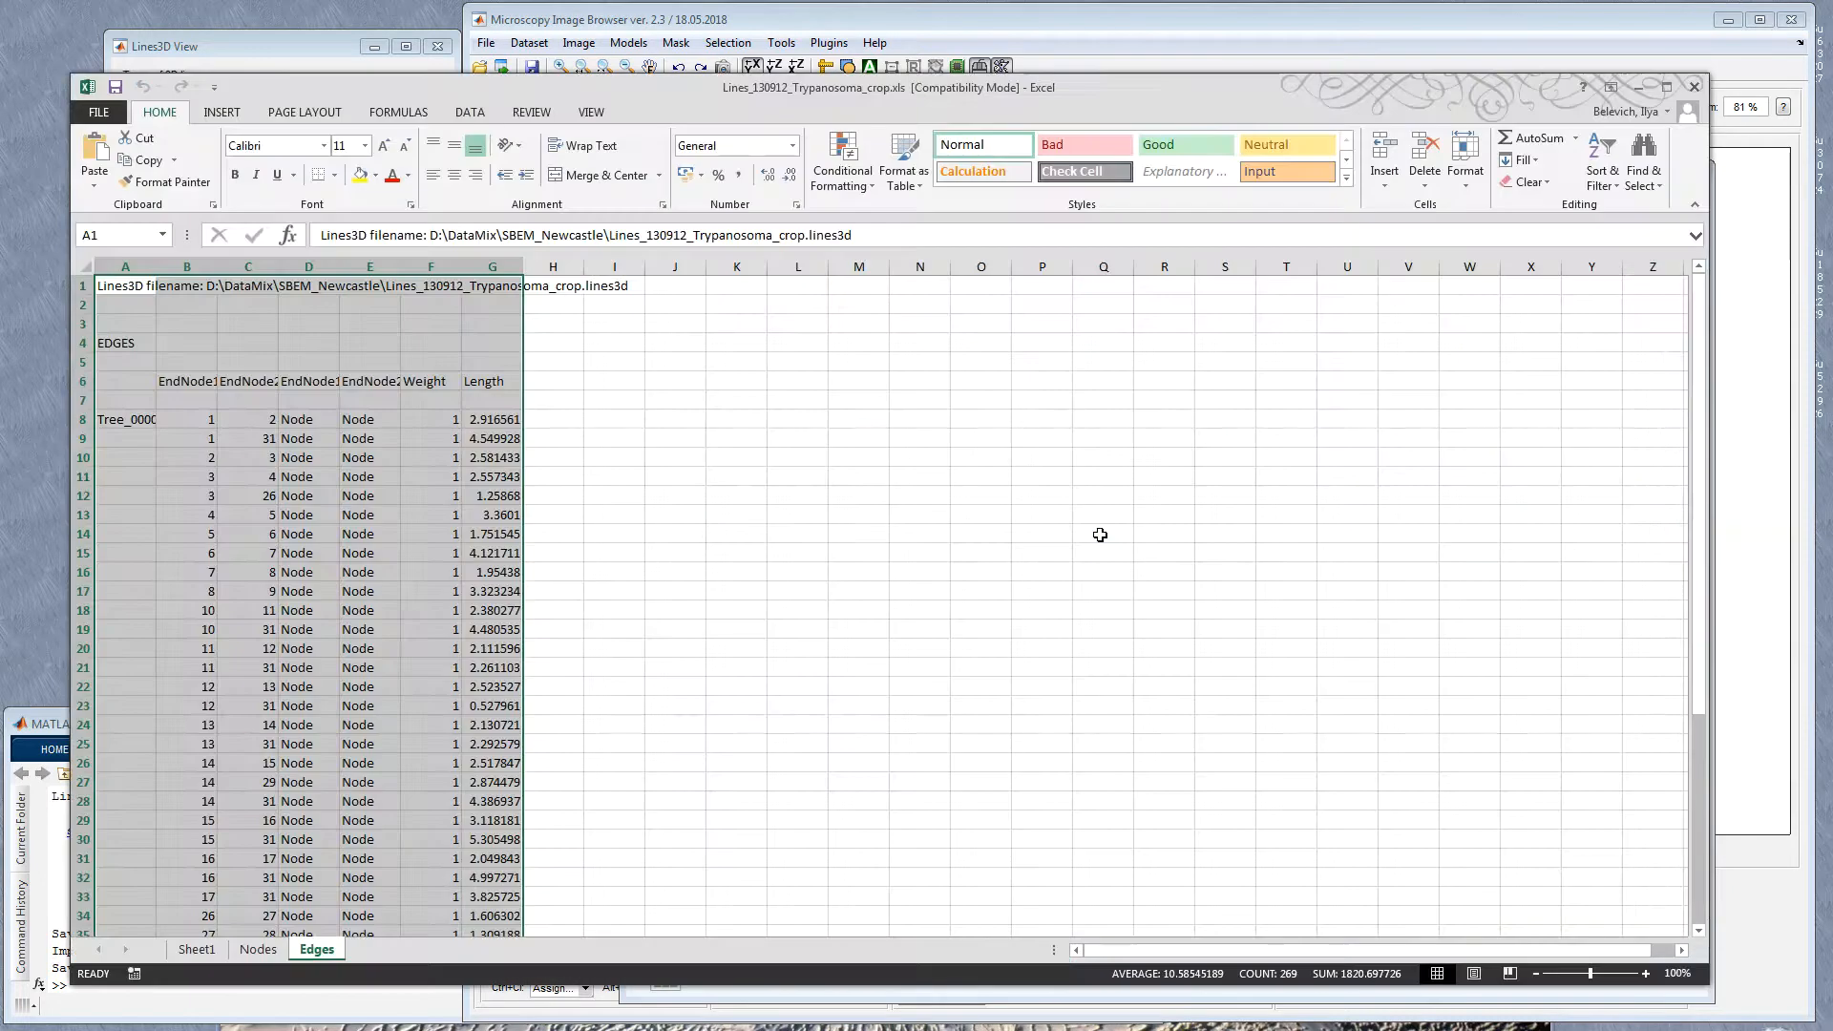
click(558, 459)
Step: Show the Nodes sheet and widen columns A to D to read the tree and node names
click(249, 950)
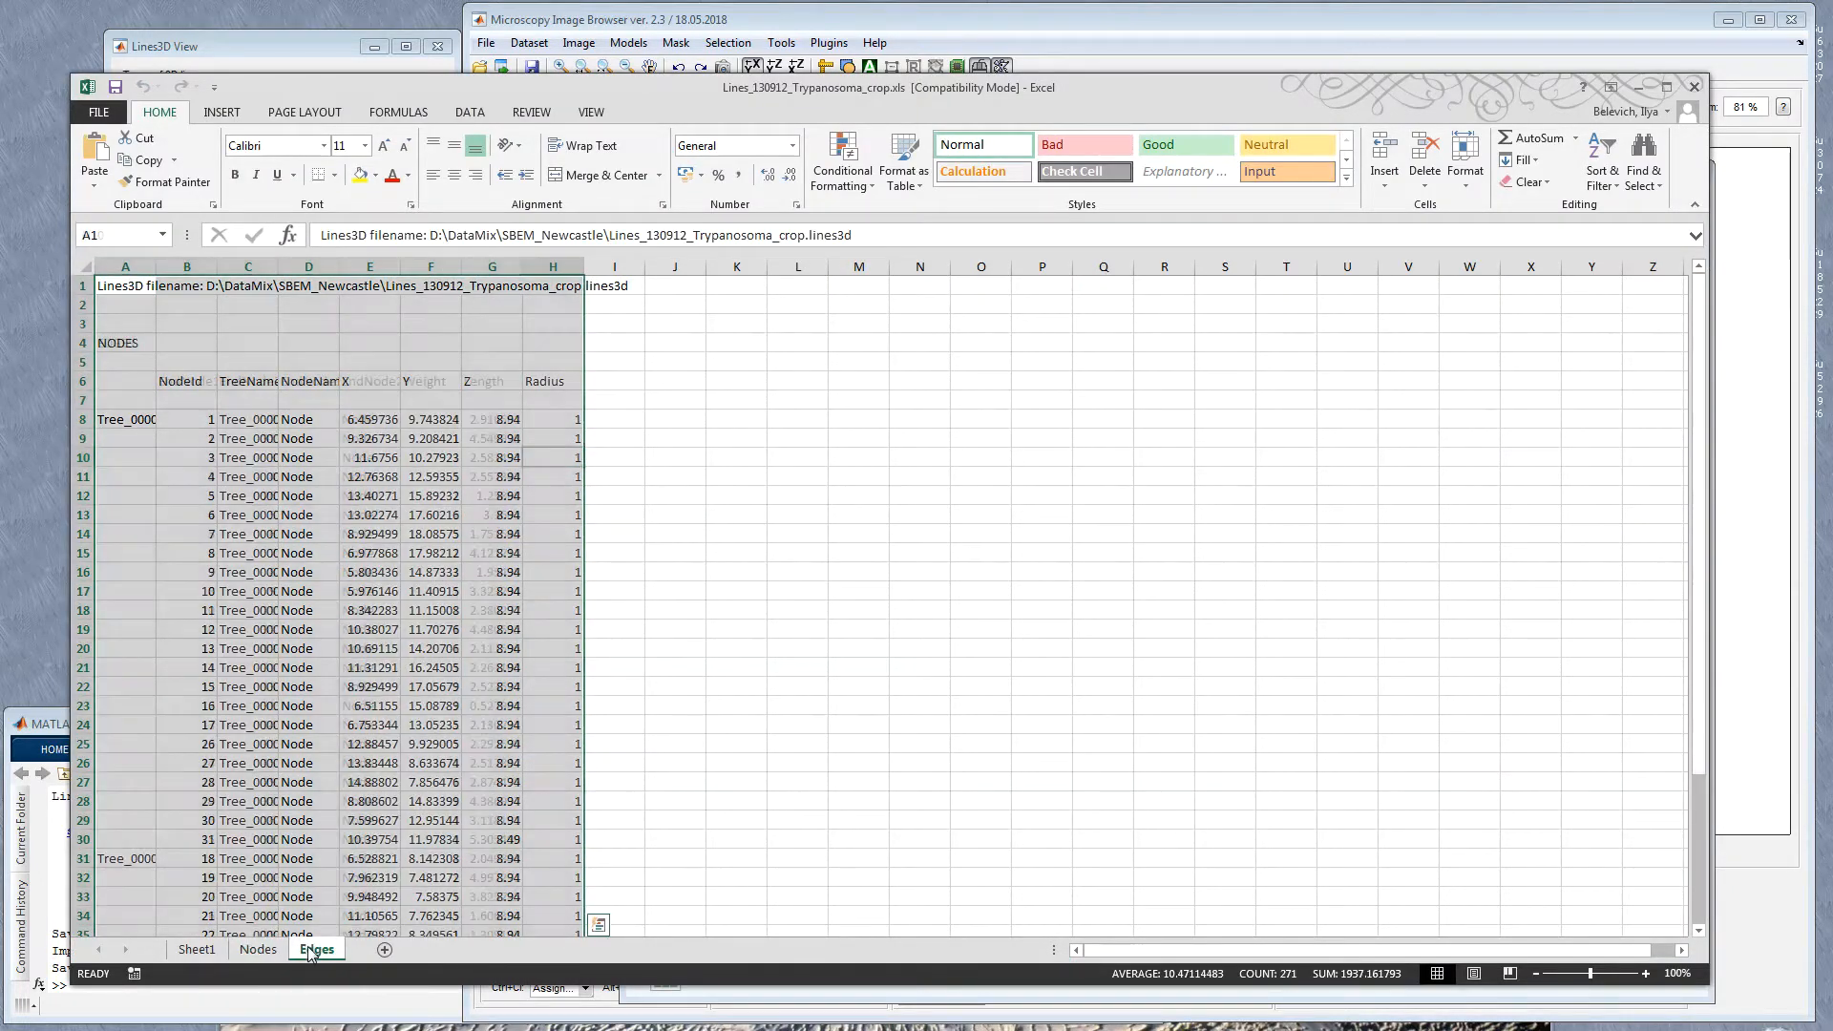
click(287, 551)
drag(217, 274, 520, 275)
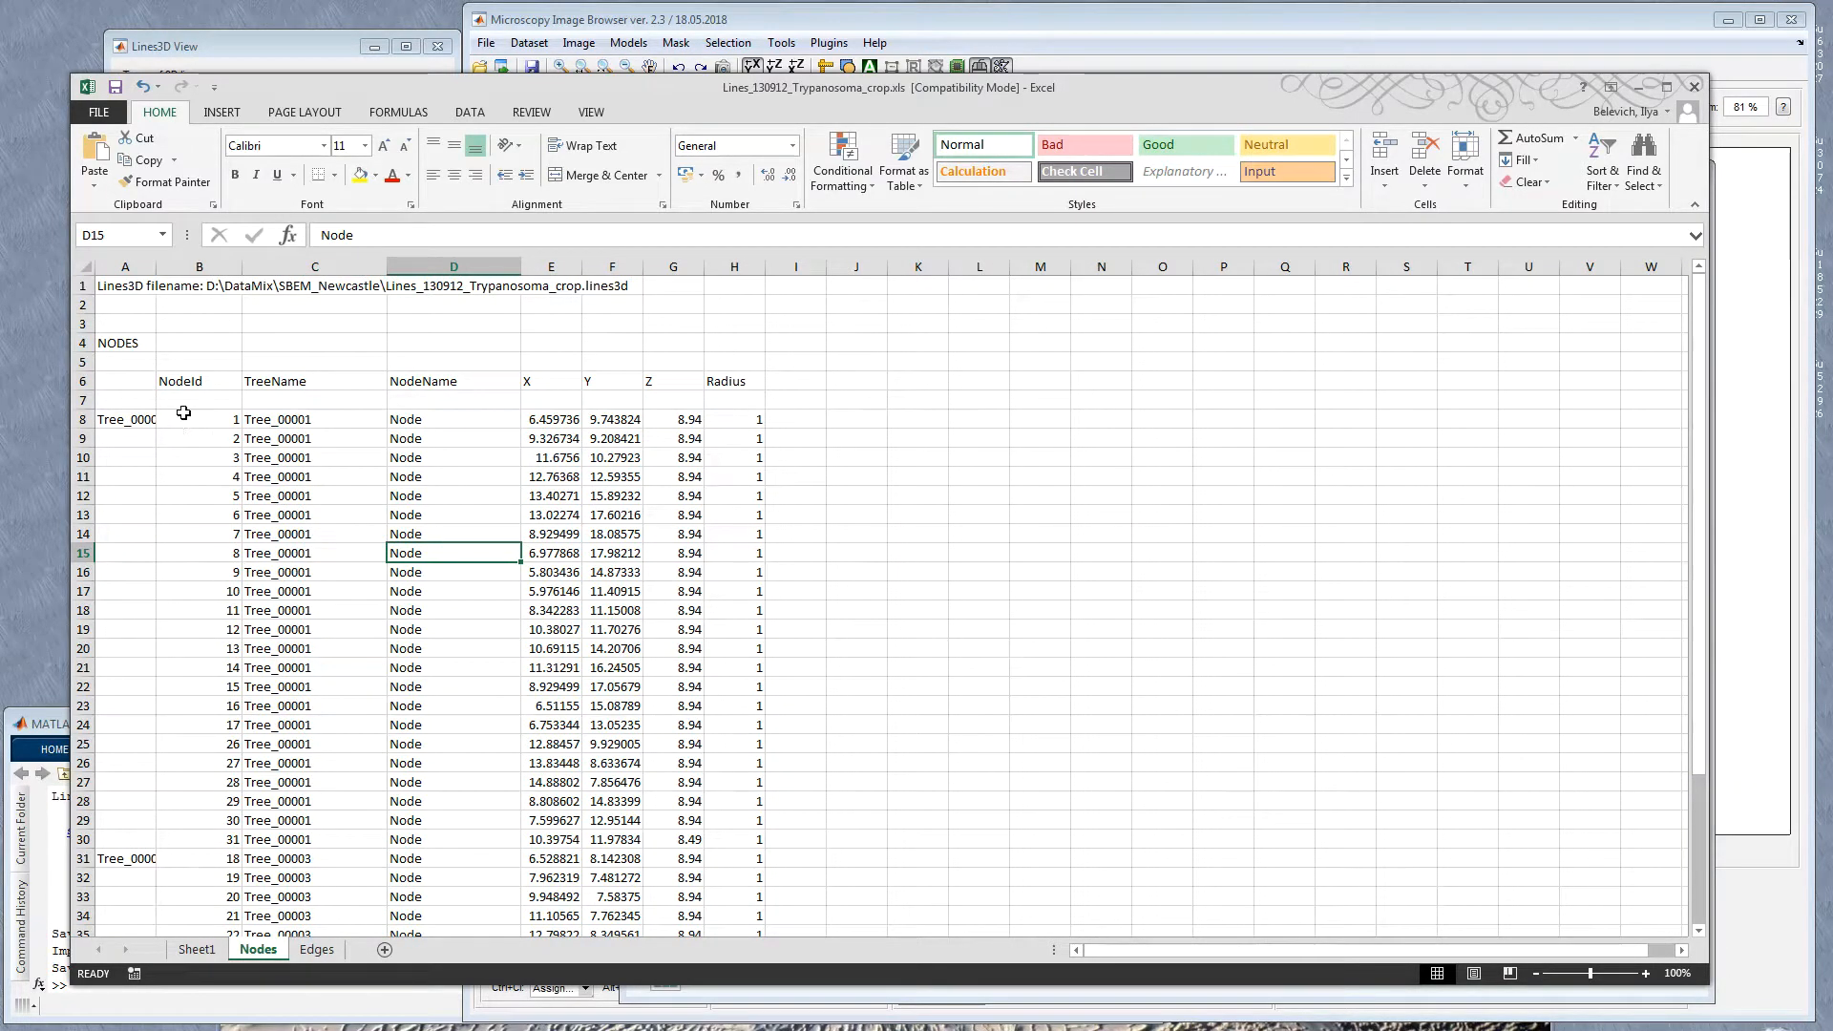
drag(157, 266, 190, 267)
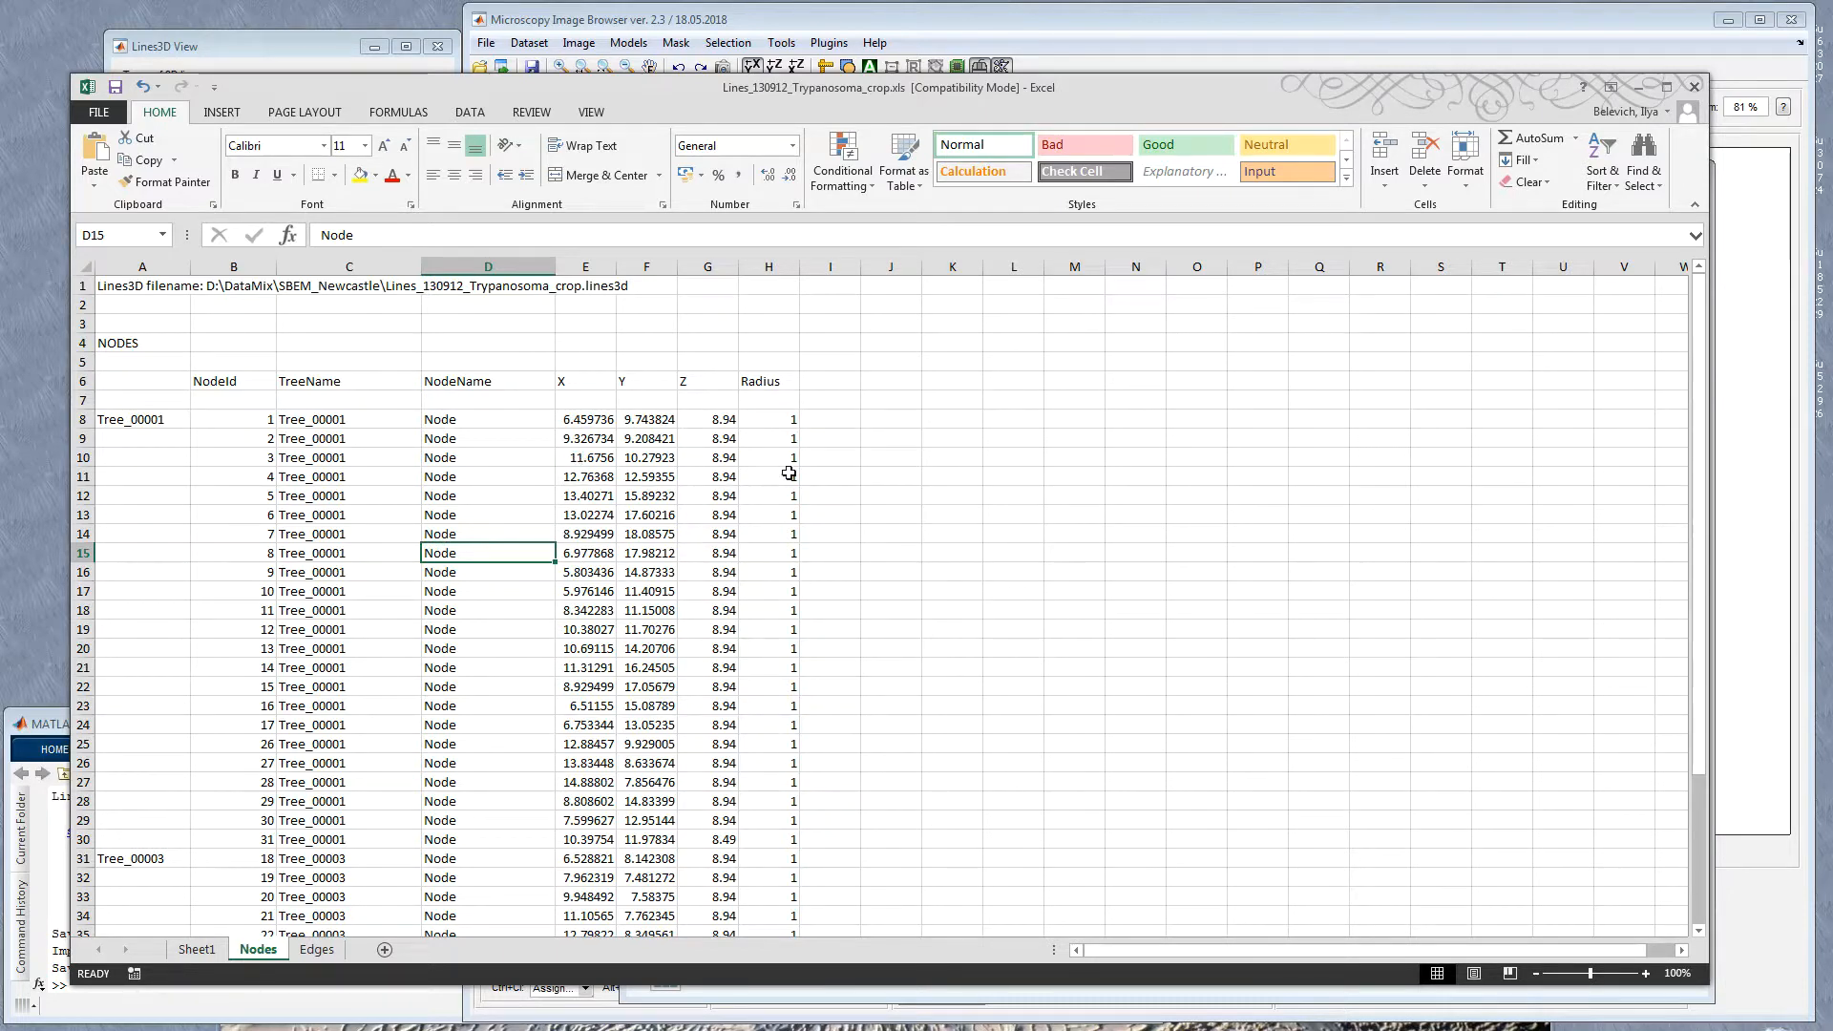
Step: Widen column A of the Edges sheet, look through the edges of all trees, and close the workbook and its folder
click(316, 949)
click(263, 475)
drag(156, 267, 194, 266)
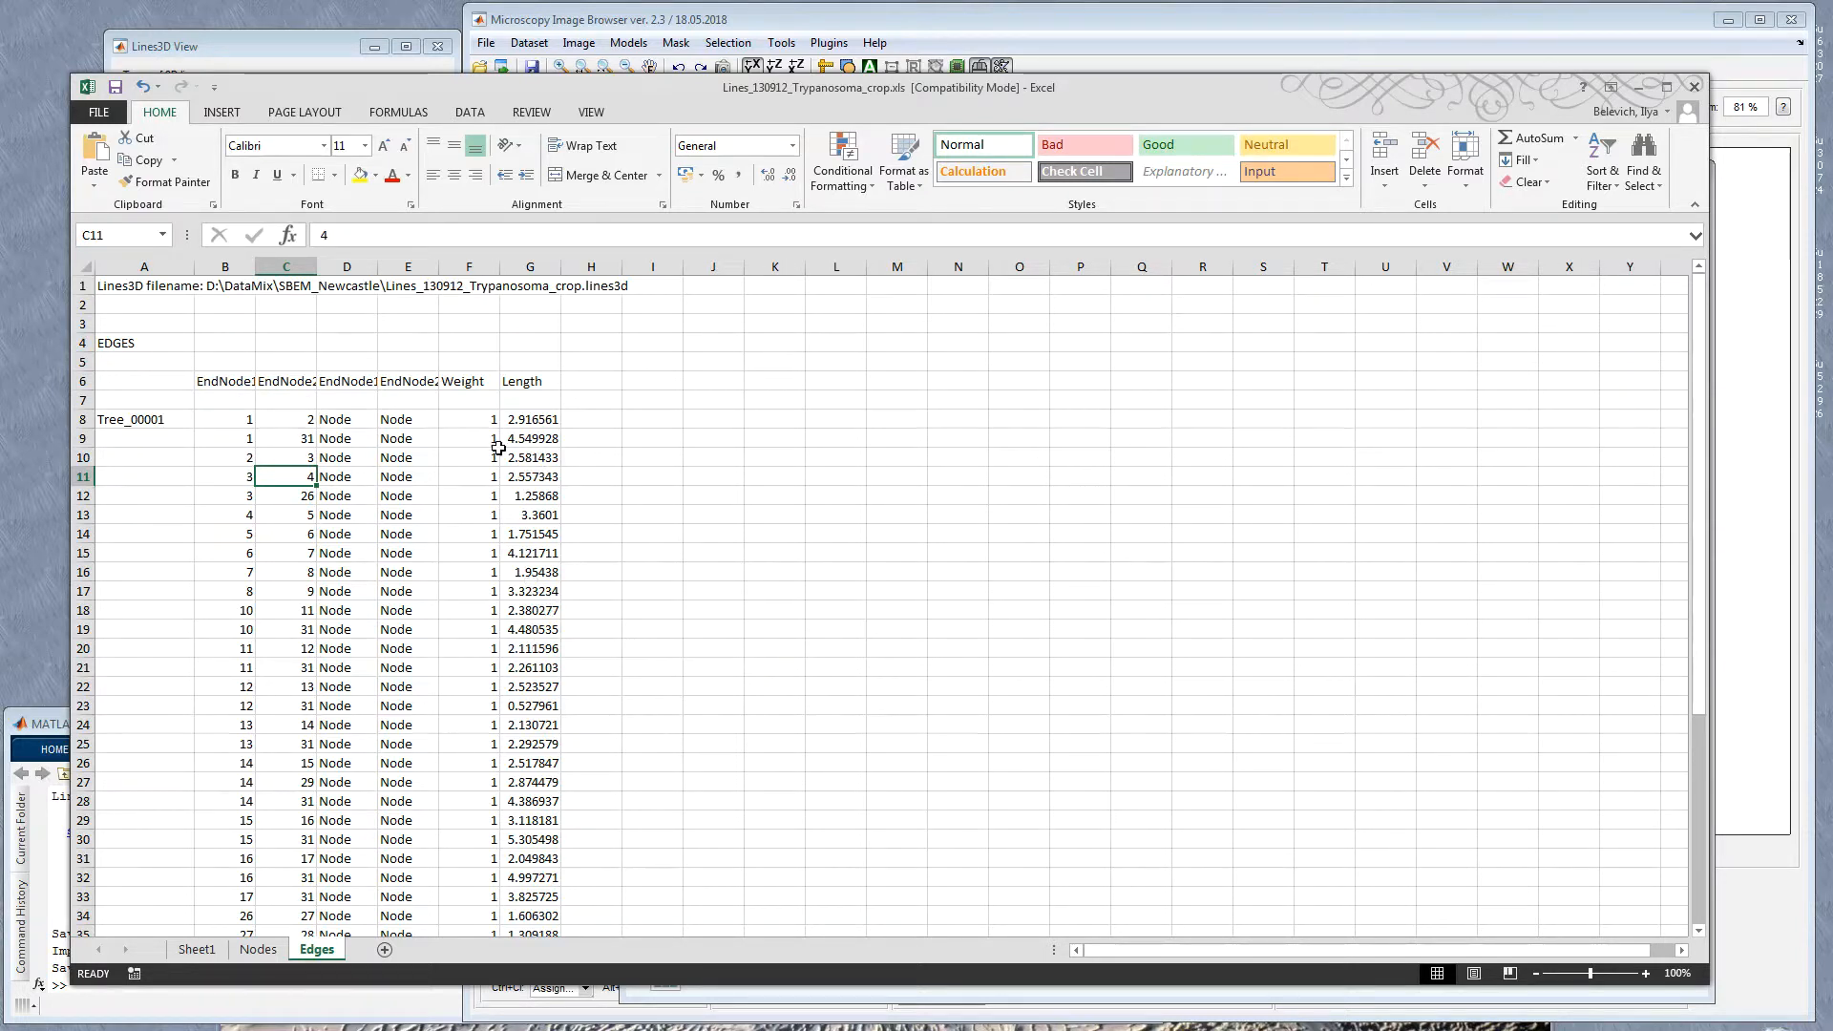
click(408, 781)
scroll(401, 725, down, 6)
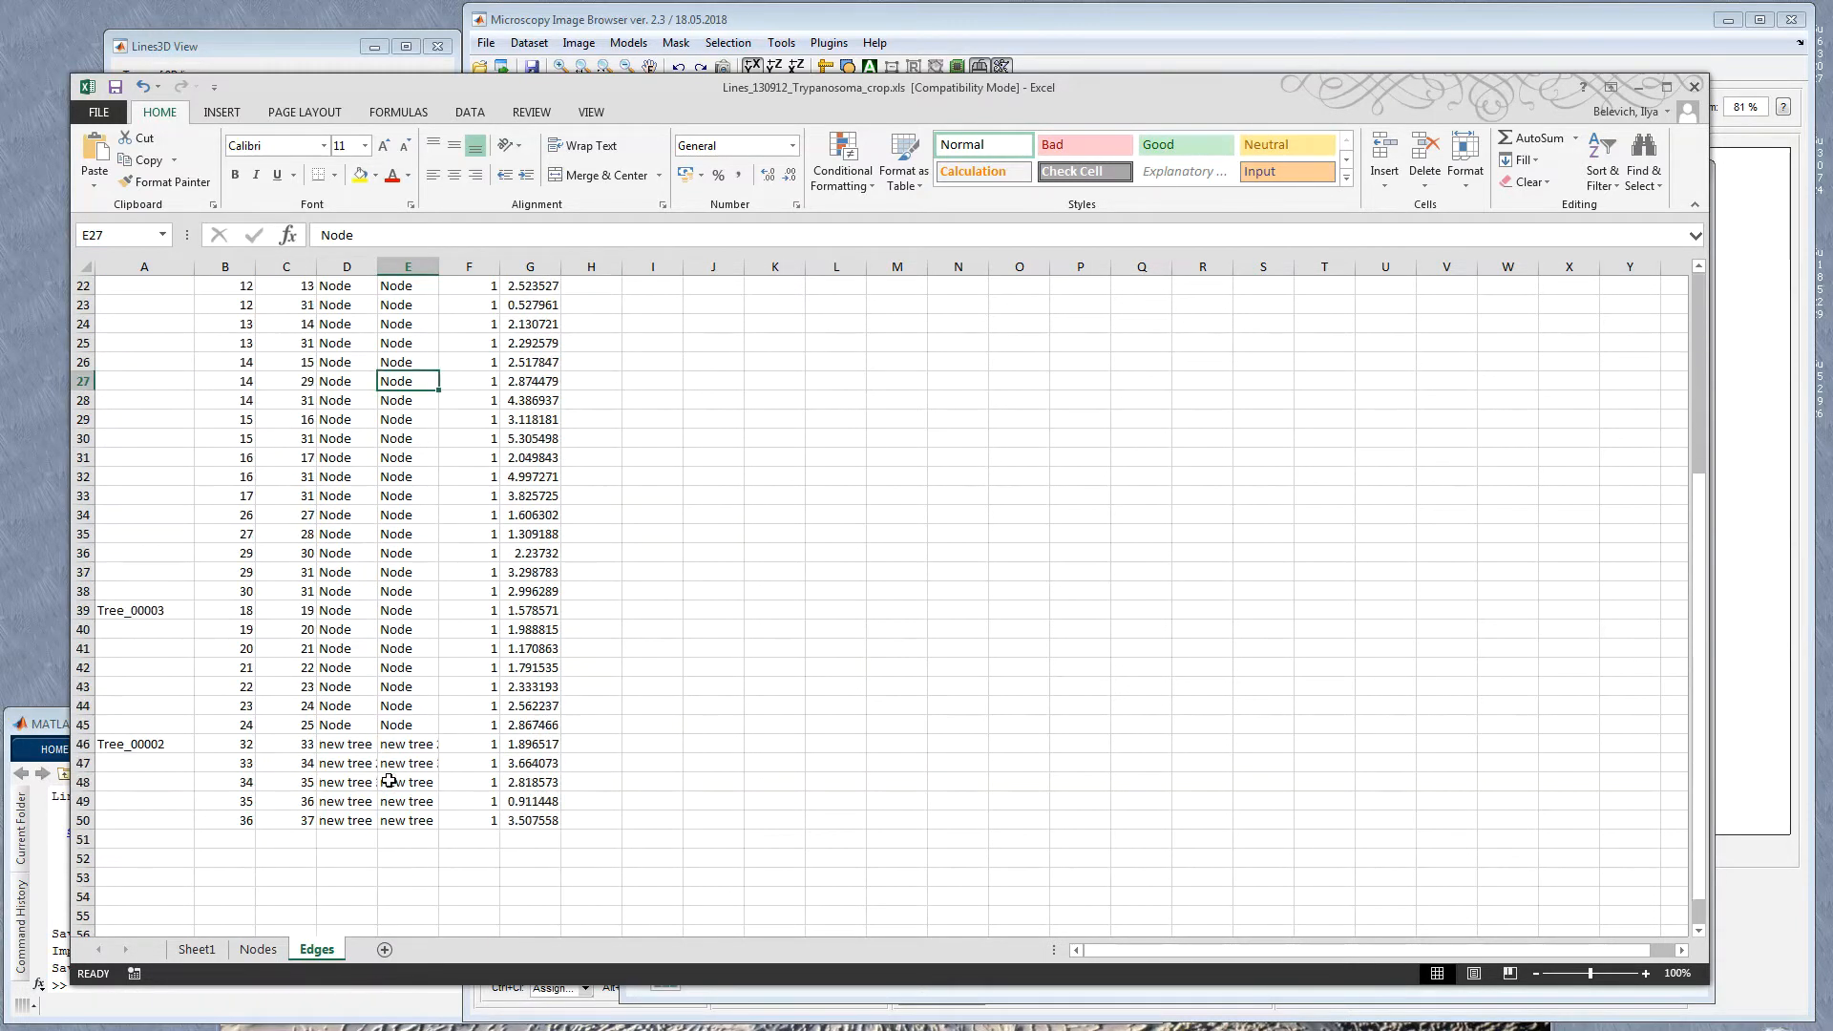
scroll(124, 792, up, 7)
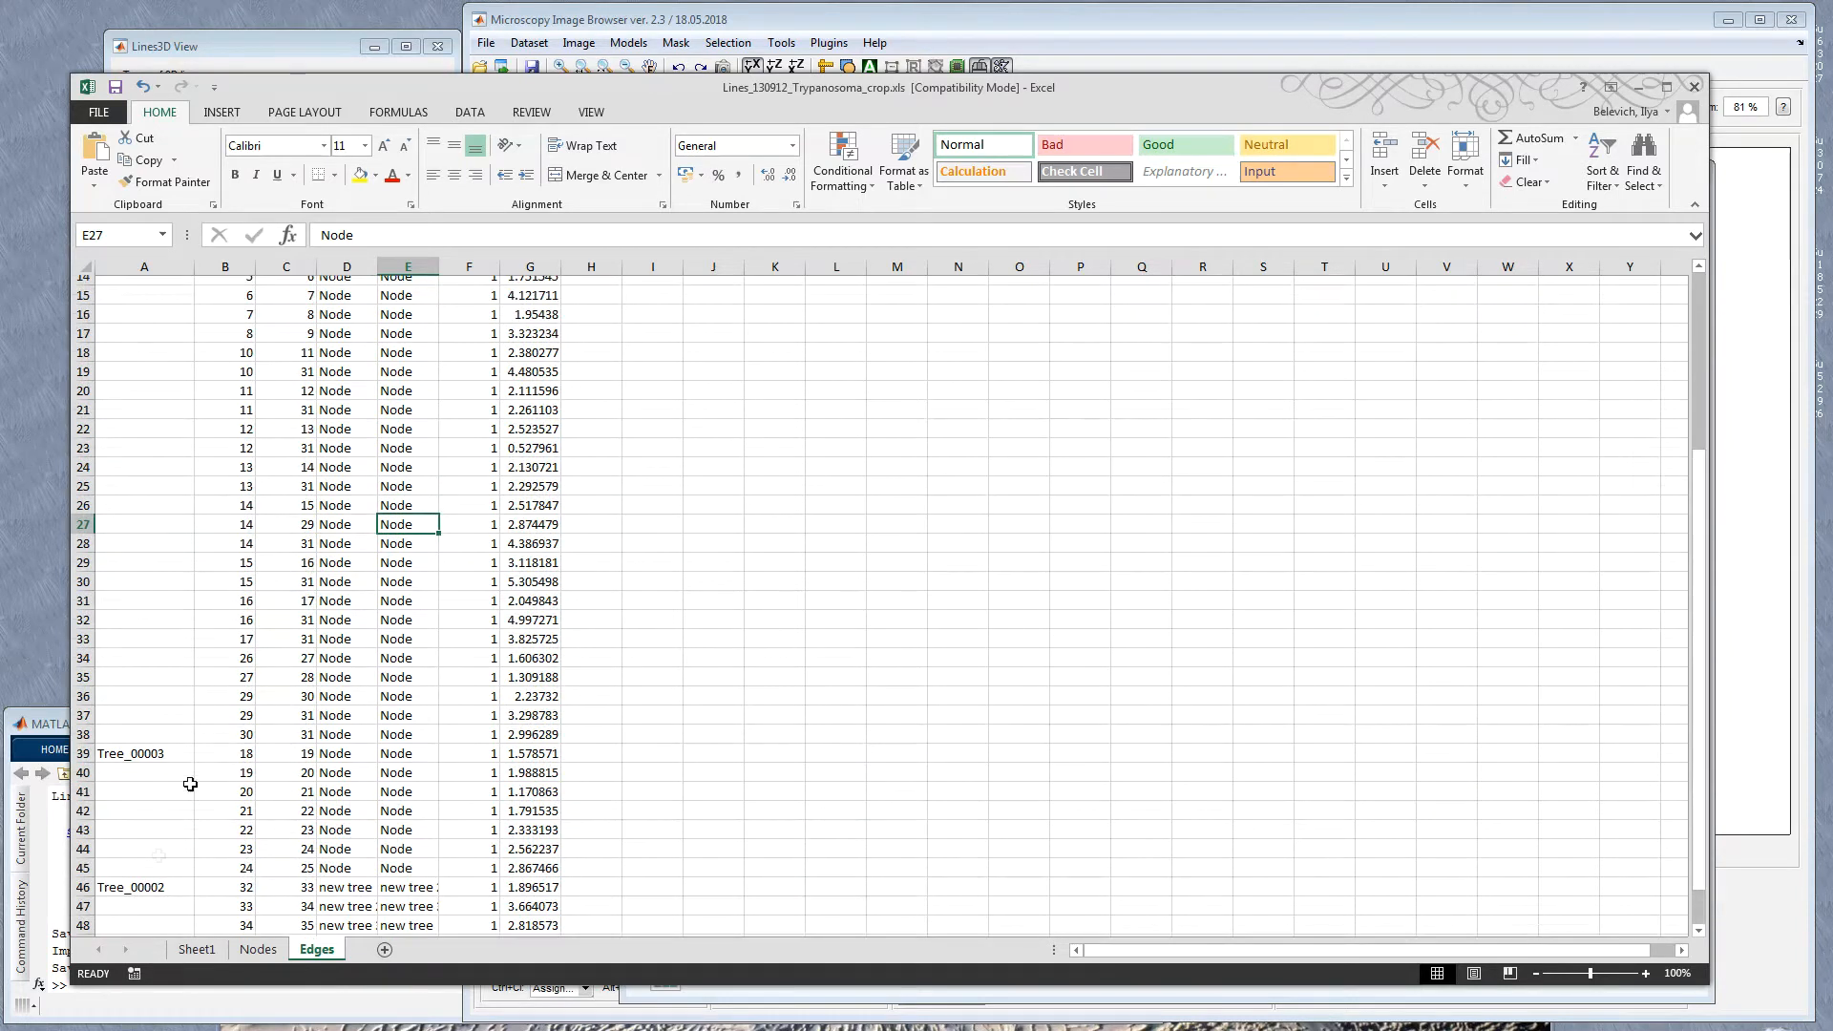
click(1695, 87)
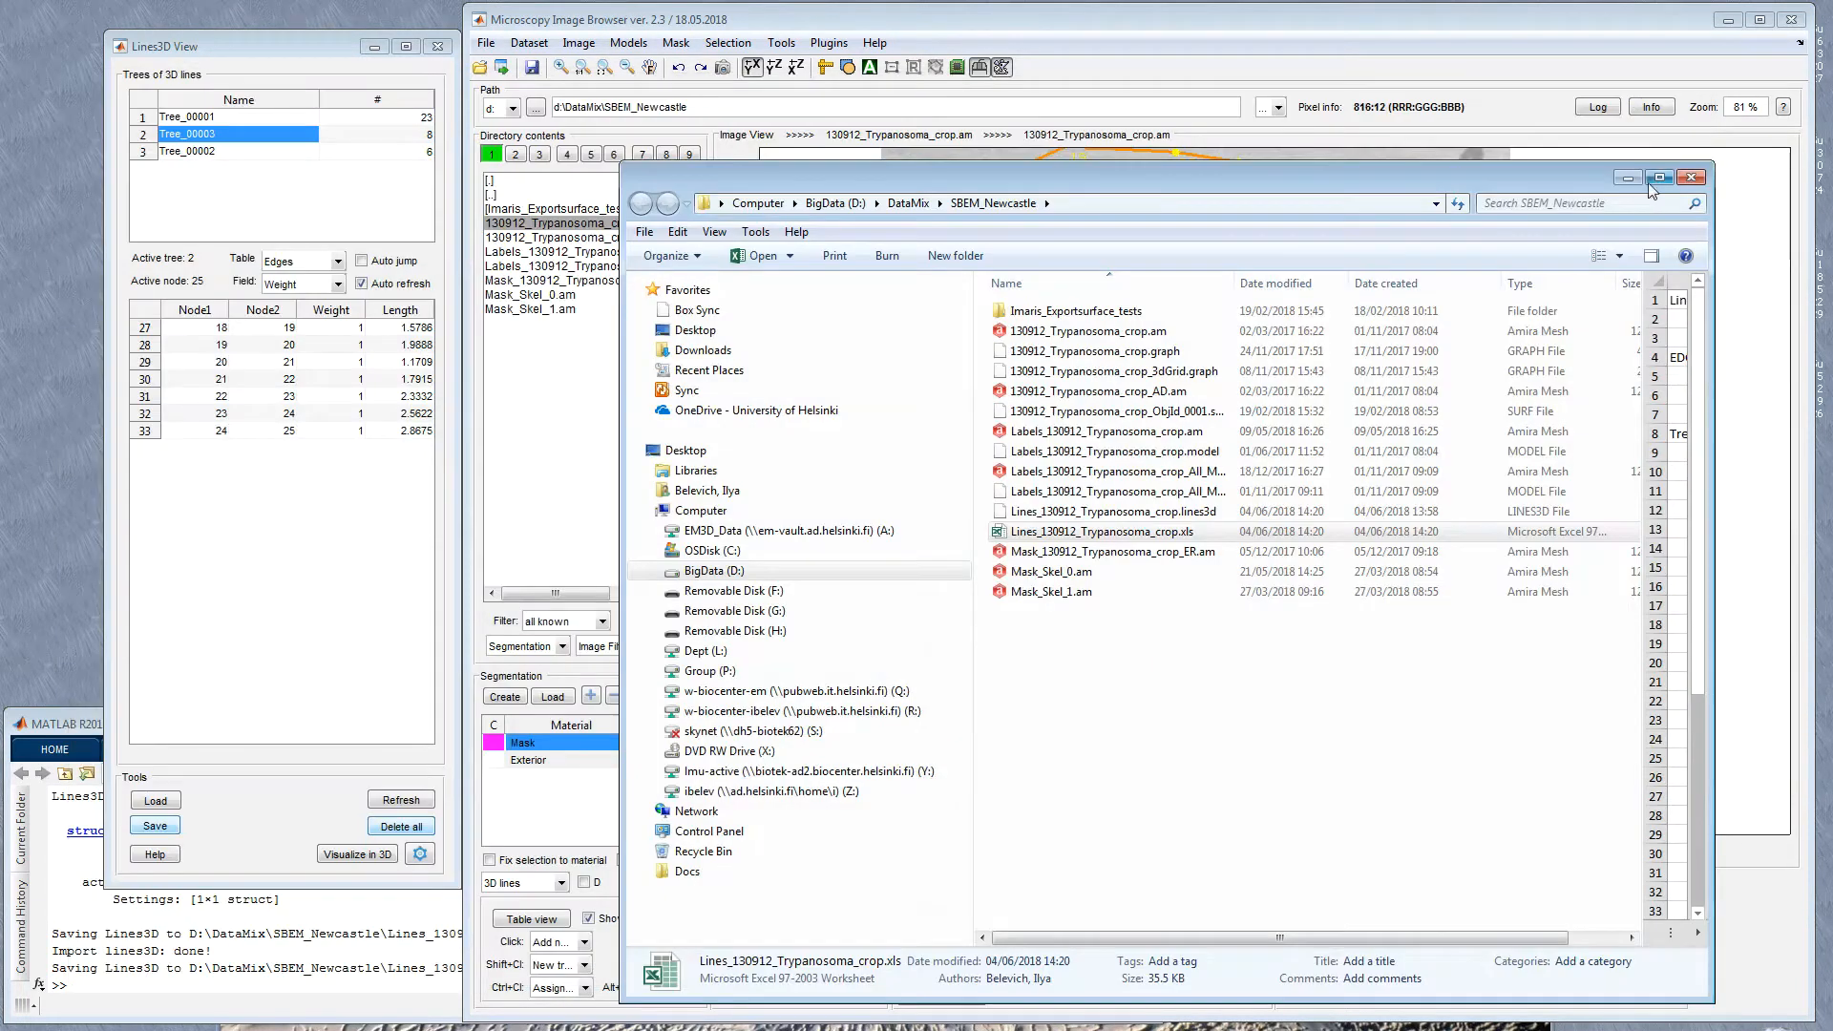
click(1691, 177)
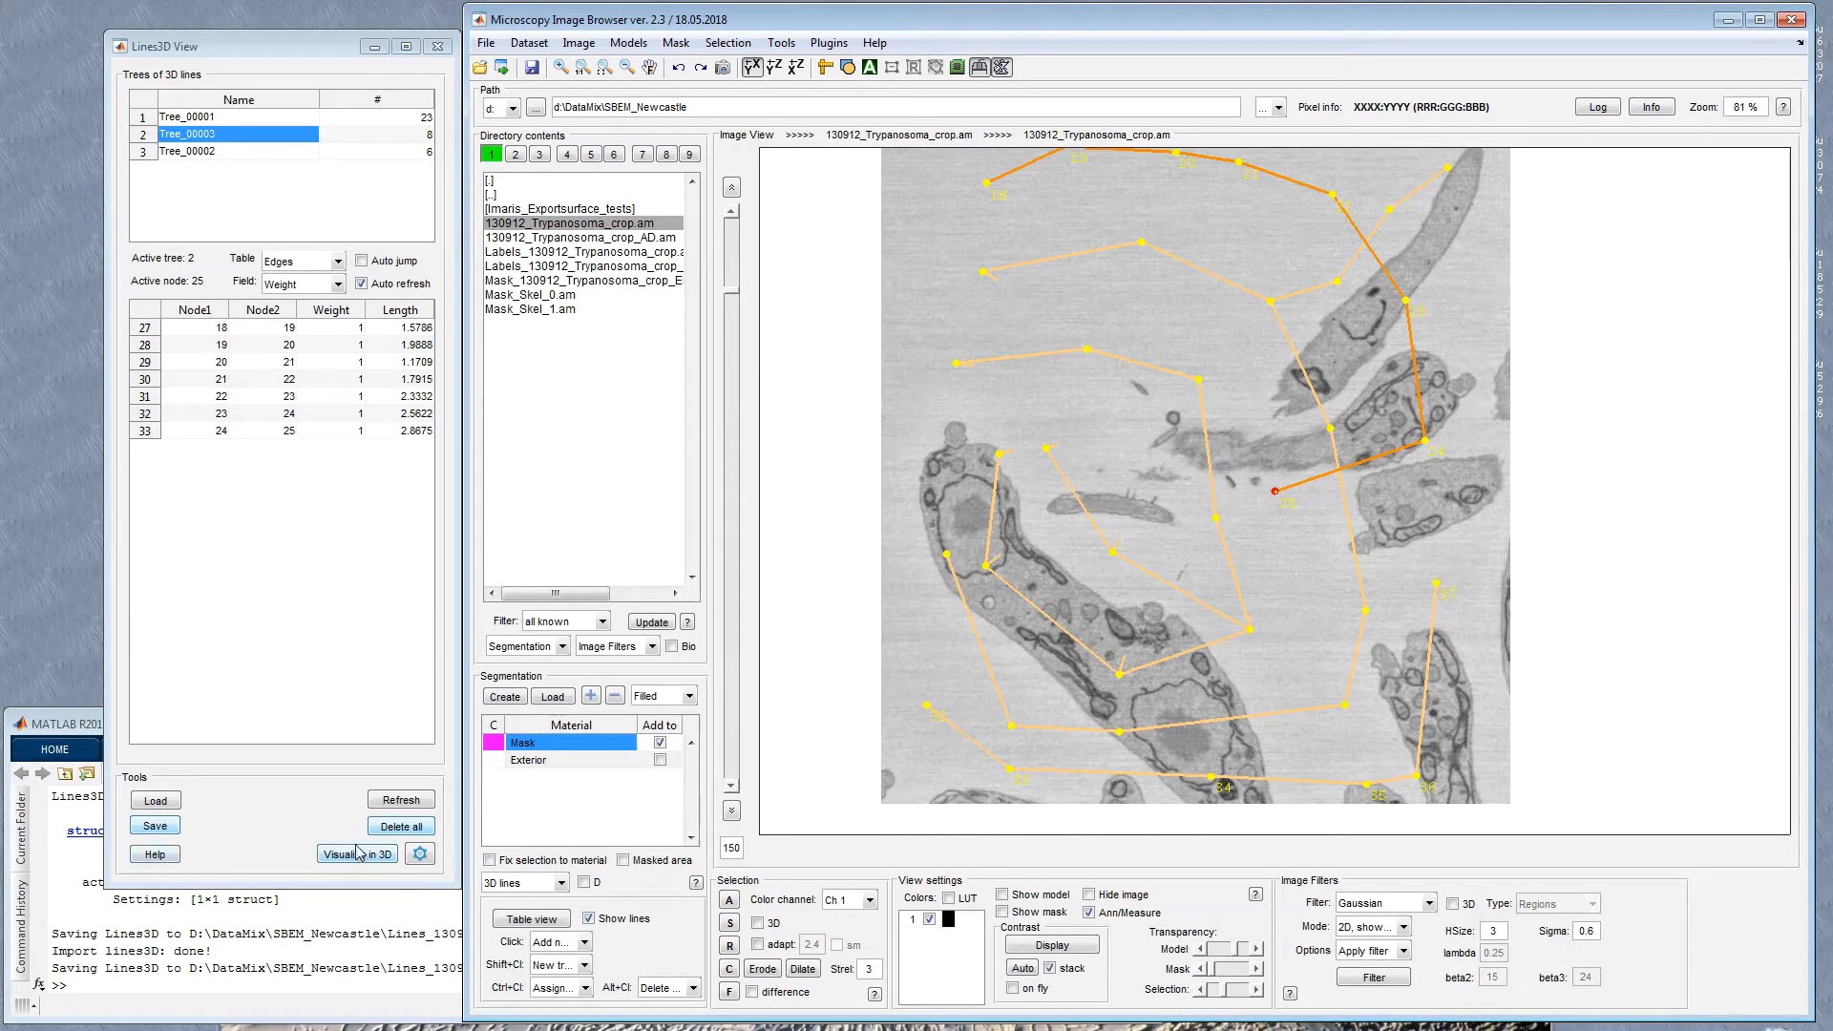
Step: Open the Lines3D settings and browse the slices around 150 to examine how the lines display with extra clipping of 1
click(420, 856)
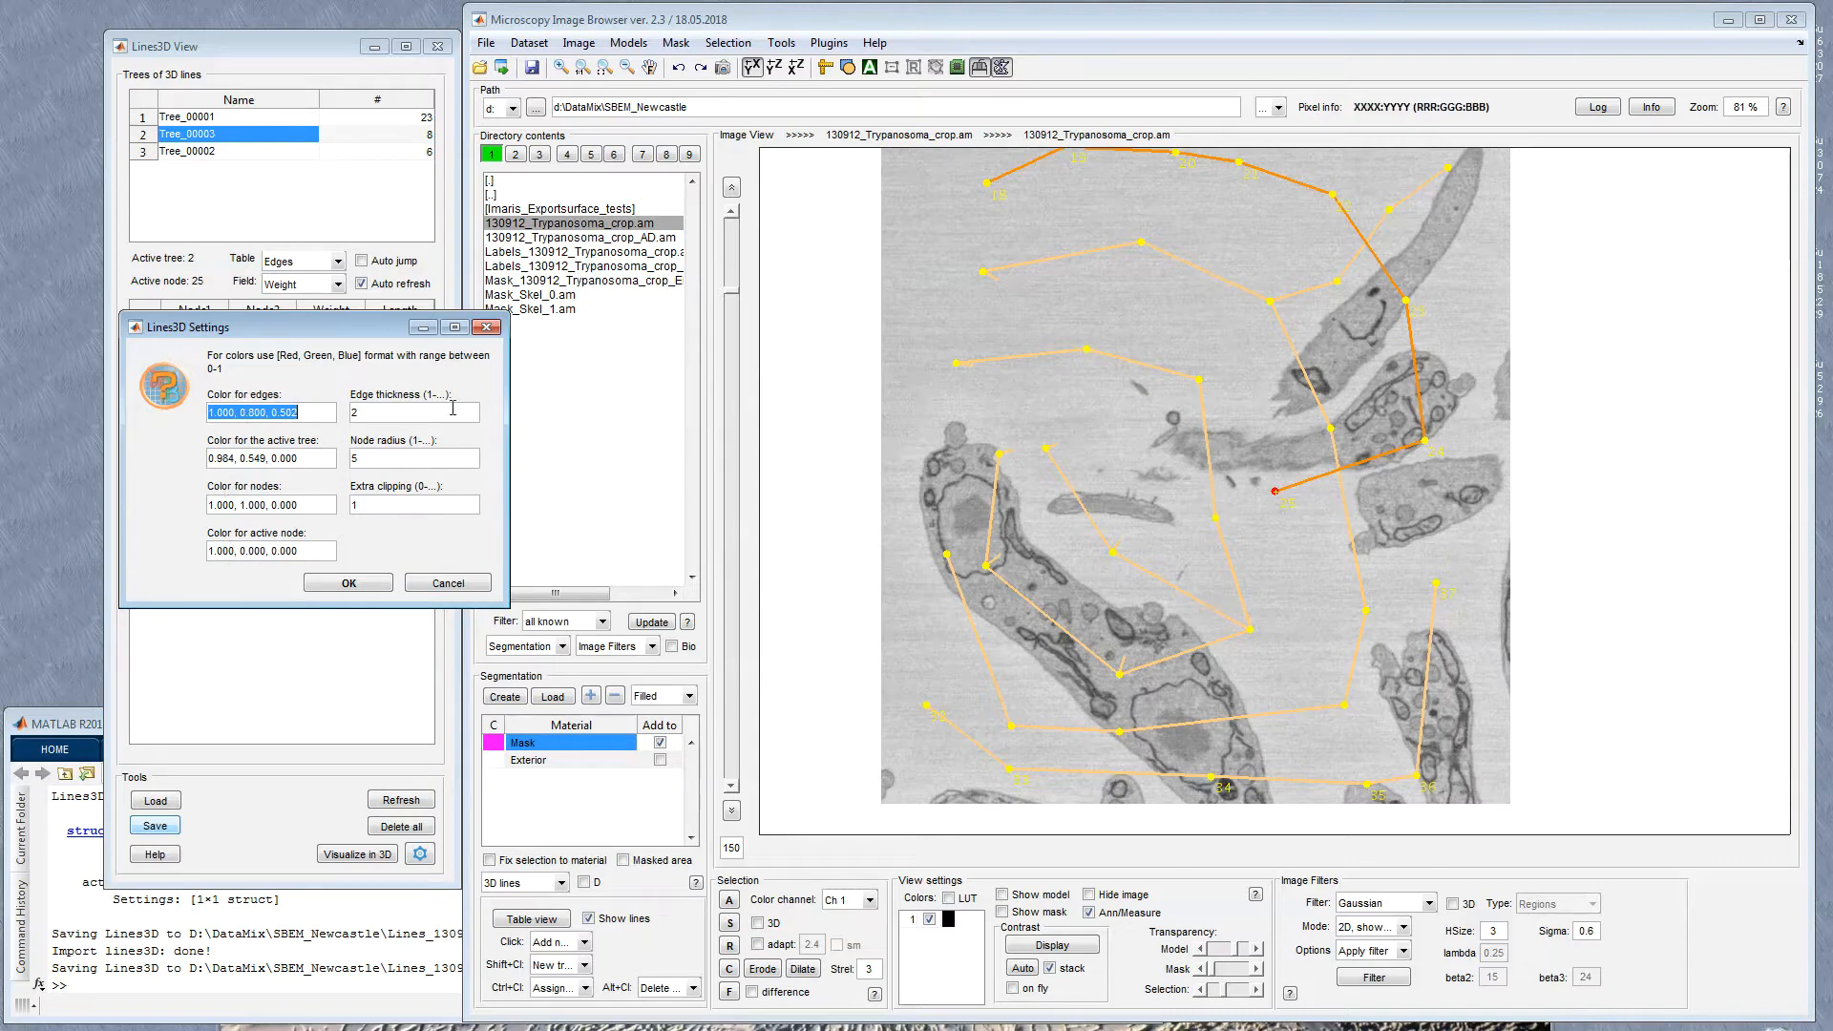
double_click(351, 506)
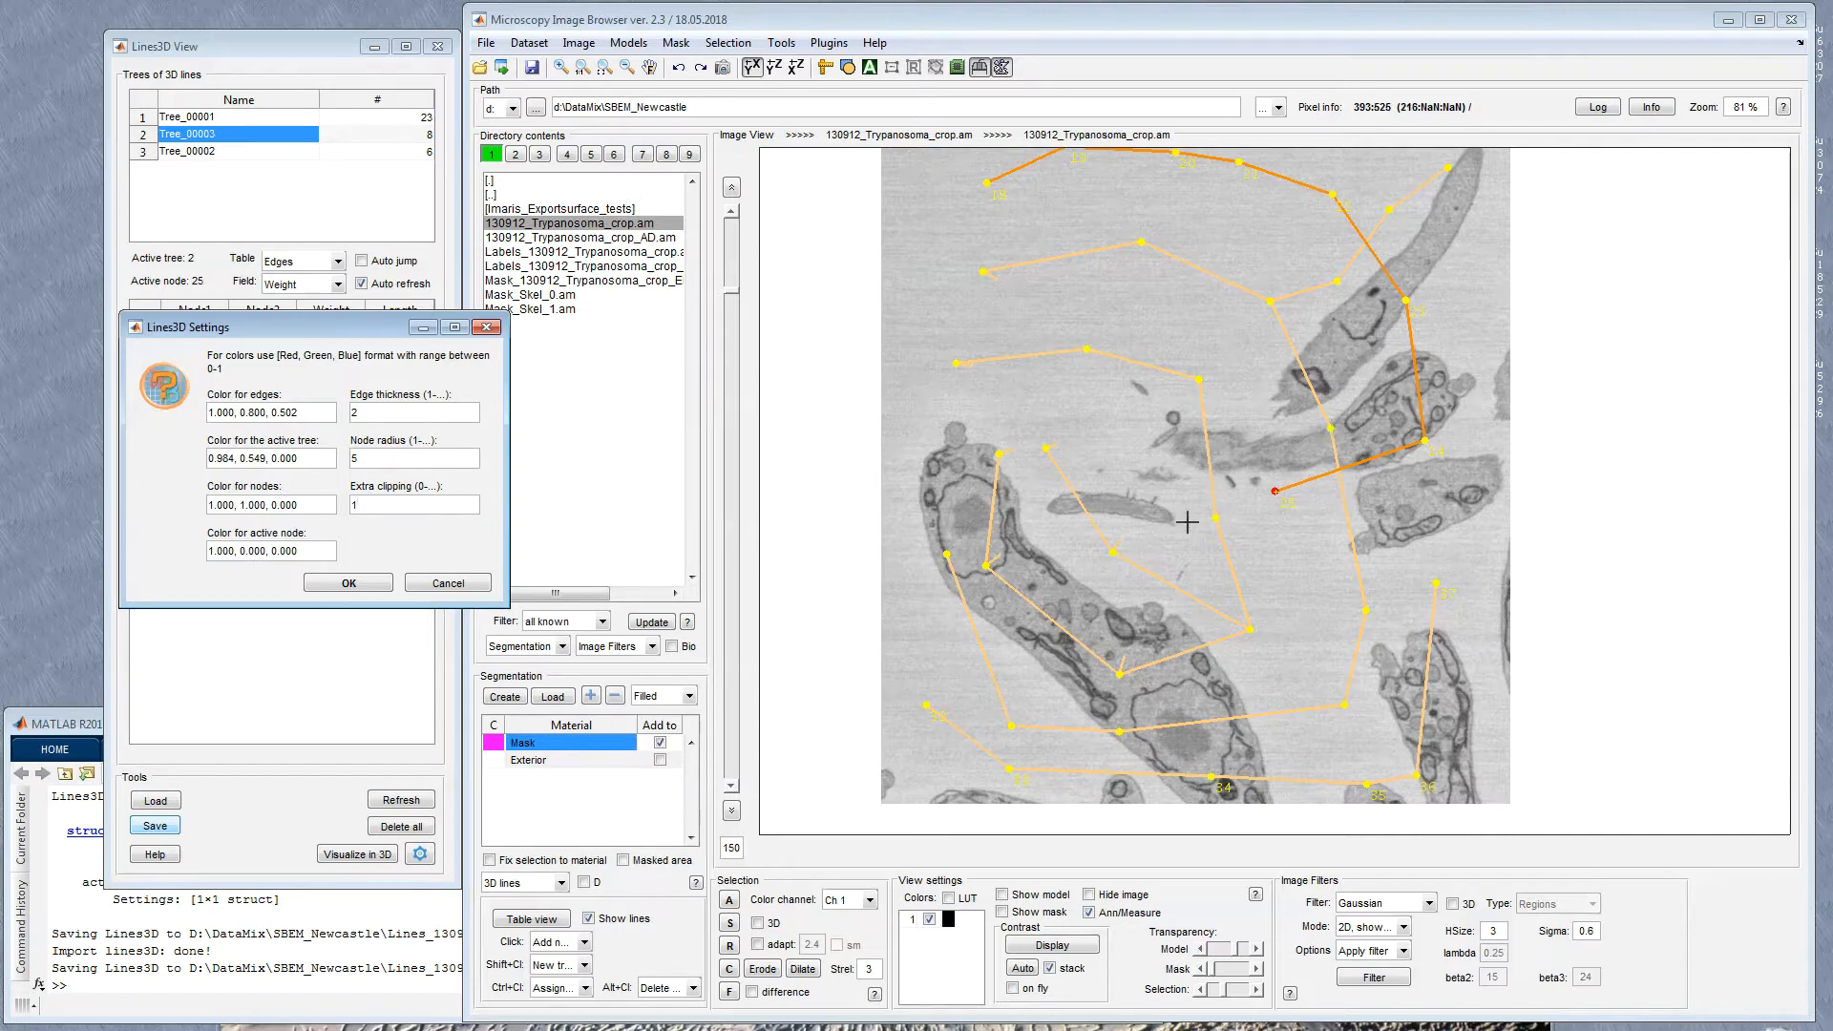
drag(1185, 507, 1170, 528)
scroll(1170, 527, up, 2)
scroll(1170, 527, down, 4)
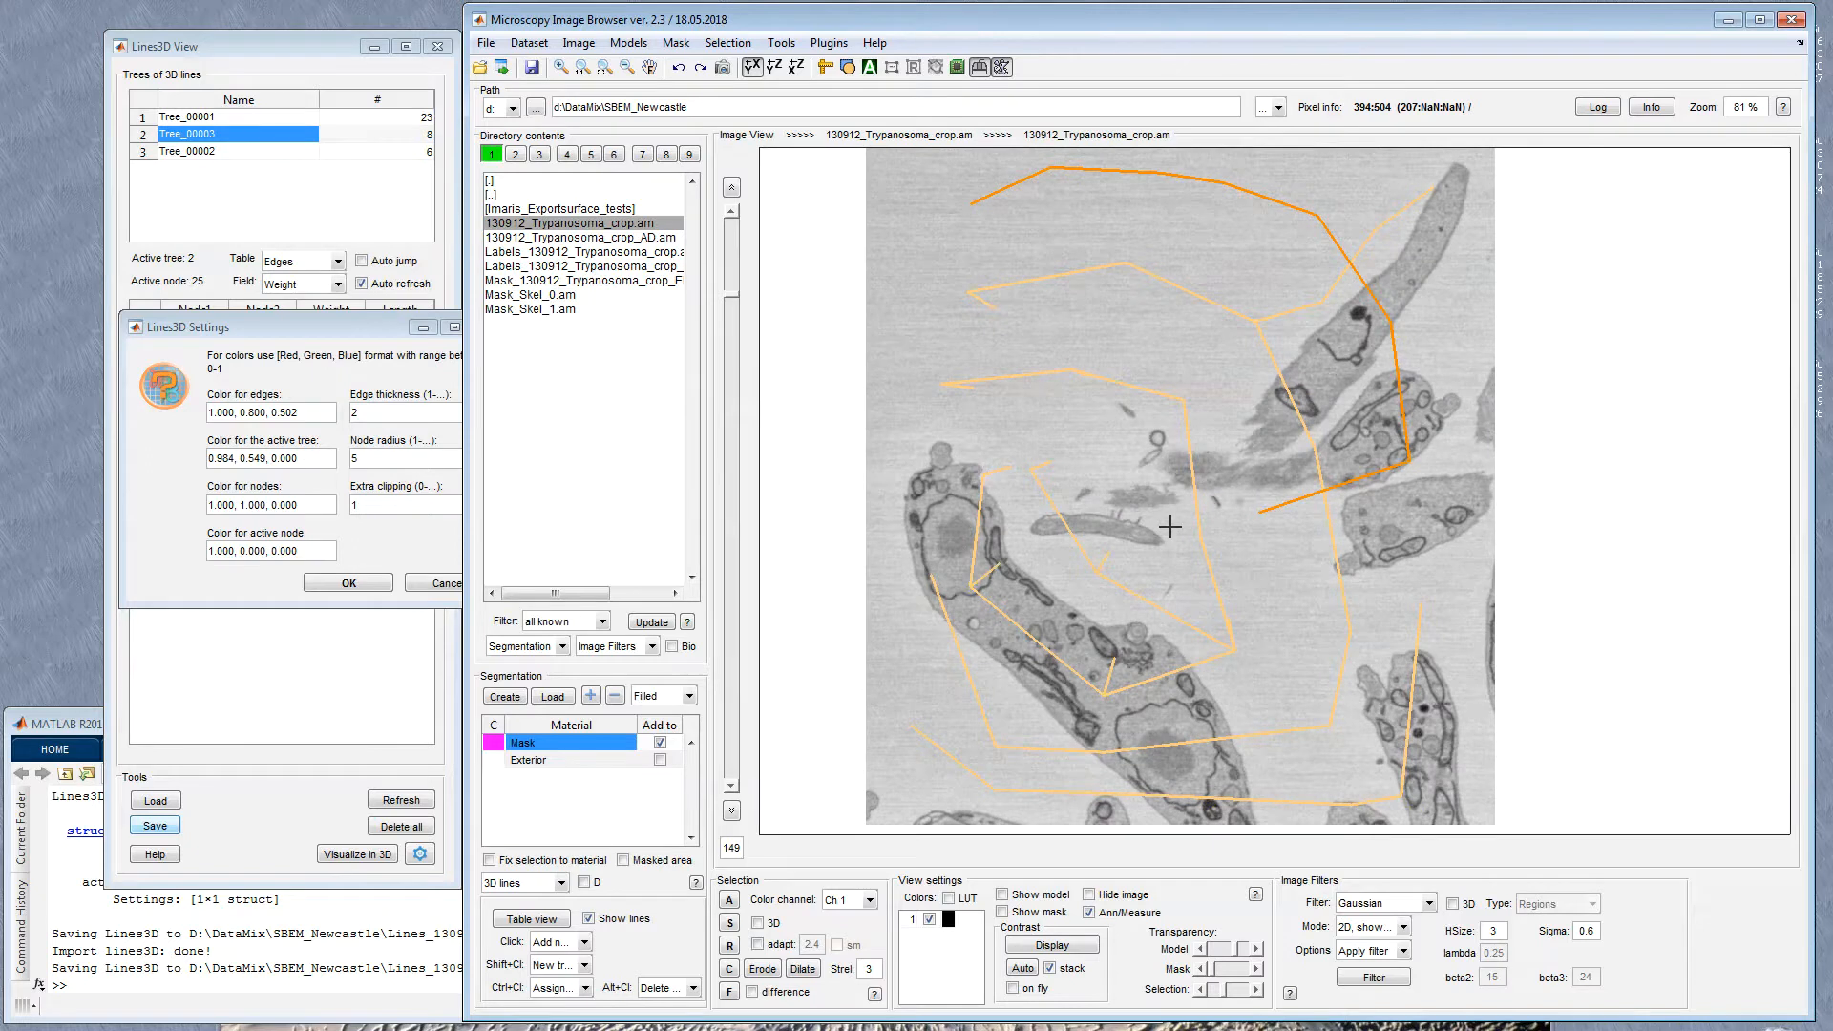
scroll(1170, 527, up, 1)
scroll(1171, 526, up, 1)
scroll(1170, 527, down, 1)
scroll(1170, 526, up, 1)
scroll(1170, 527, down, 1)
Step: Set the extra clipping of the 3D lines to 0 and check their display across neighbouring slices
click(375, 506)
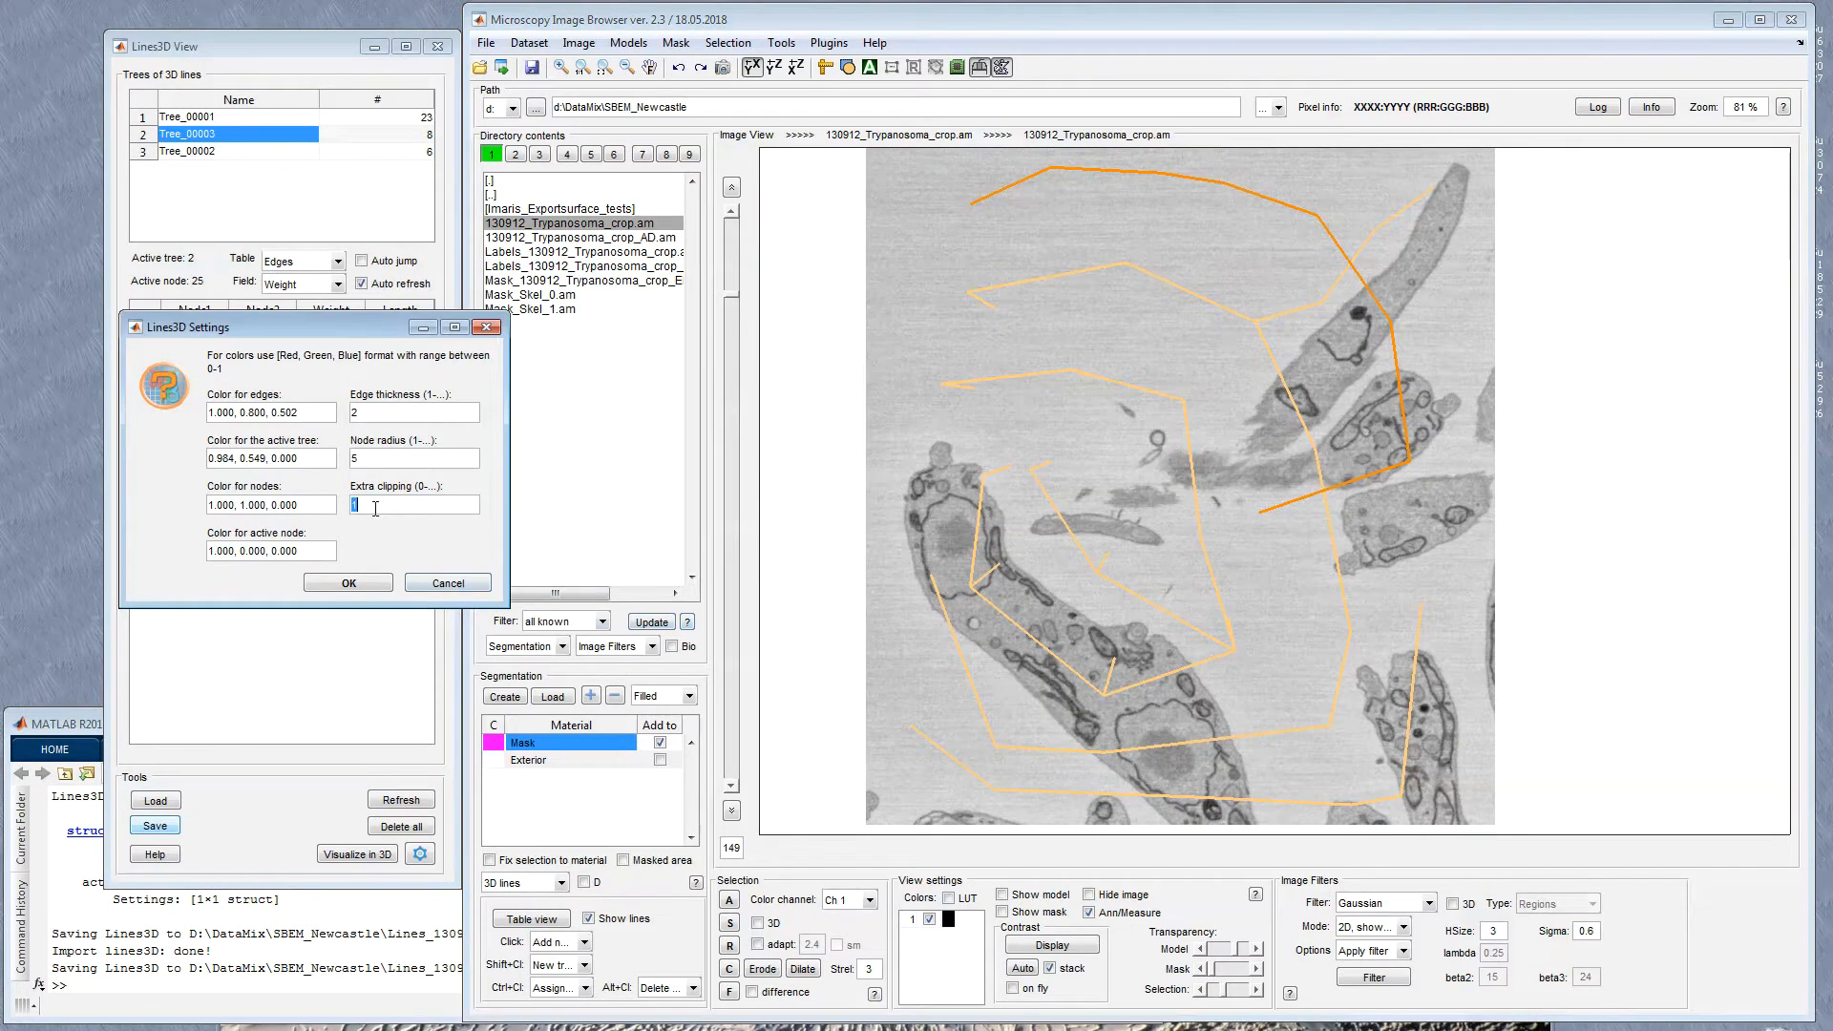
text(0)
click(360, 583)
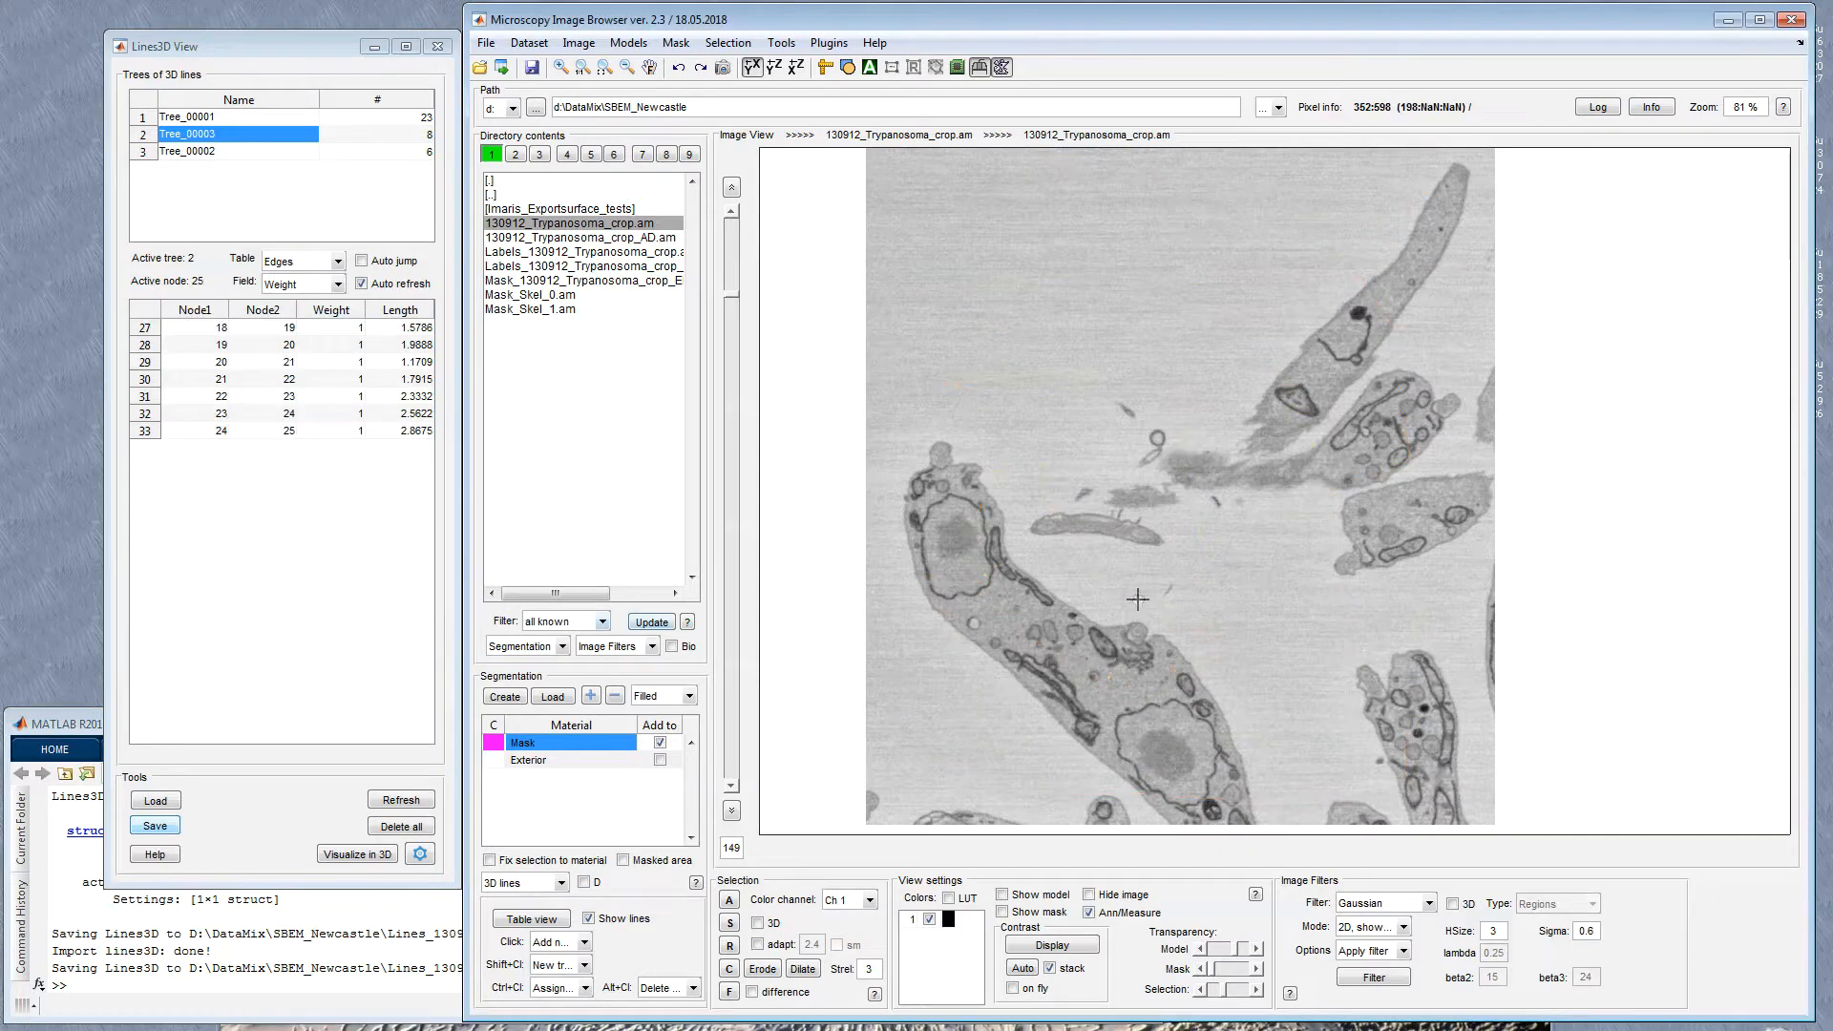
scroll(1137, 598, down, 2)
scroll(1137, 598, up, 1)
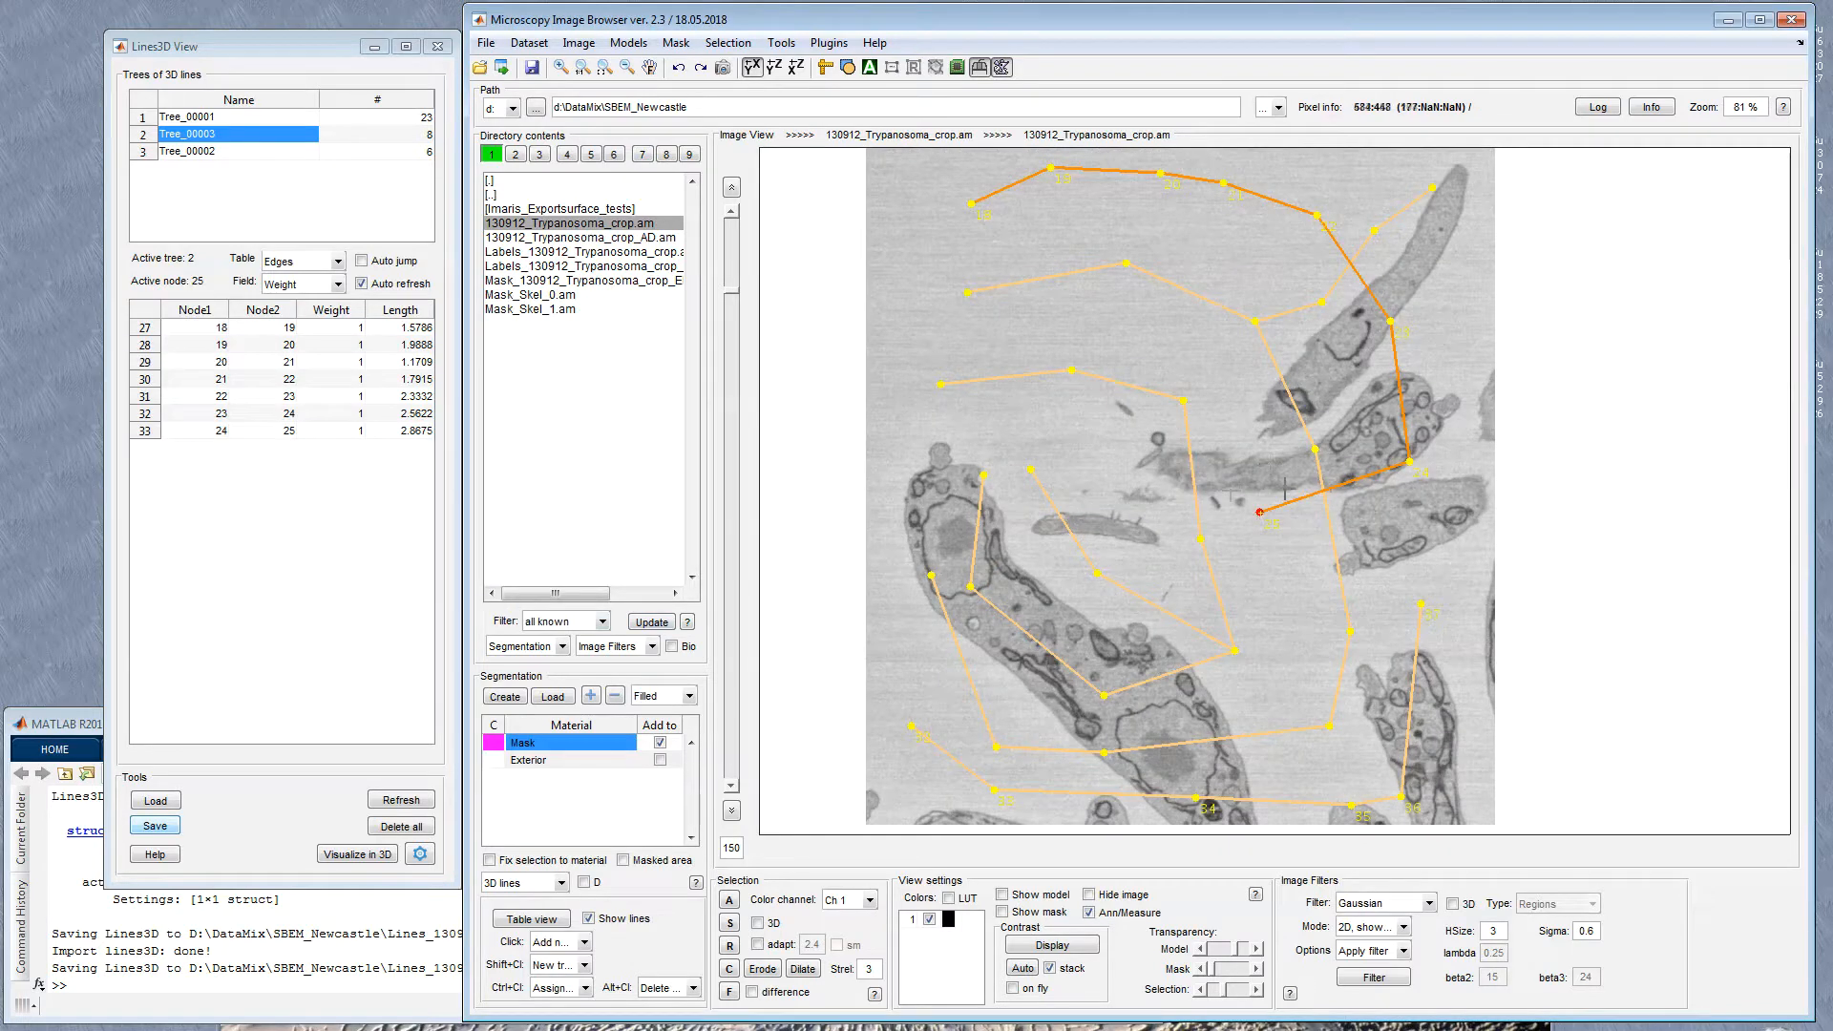
scroll(1082, 568, down, 14)
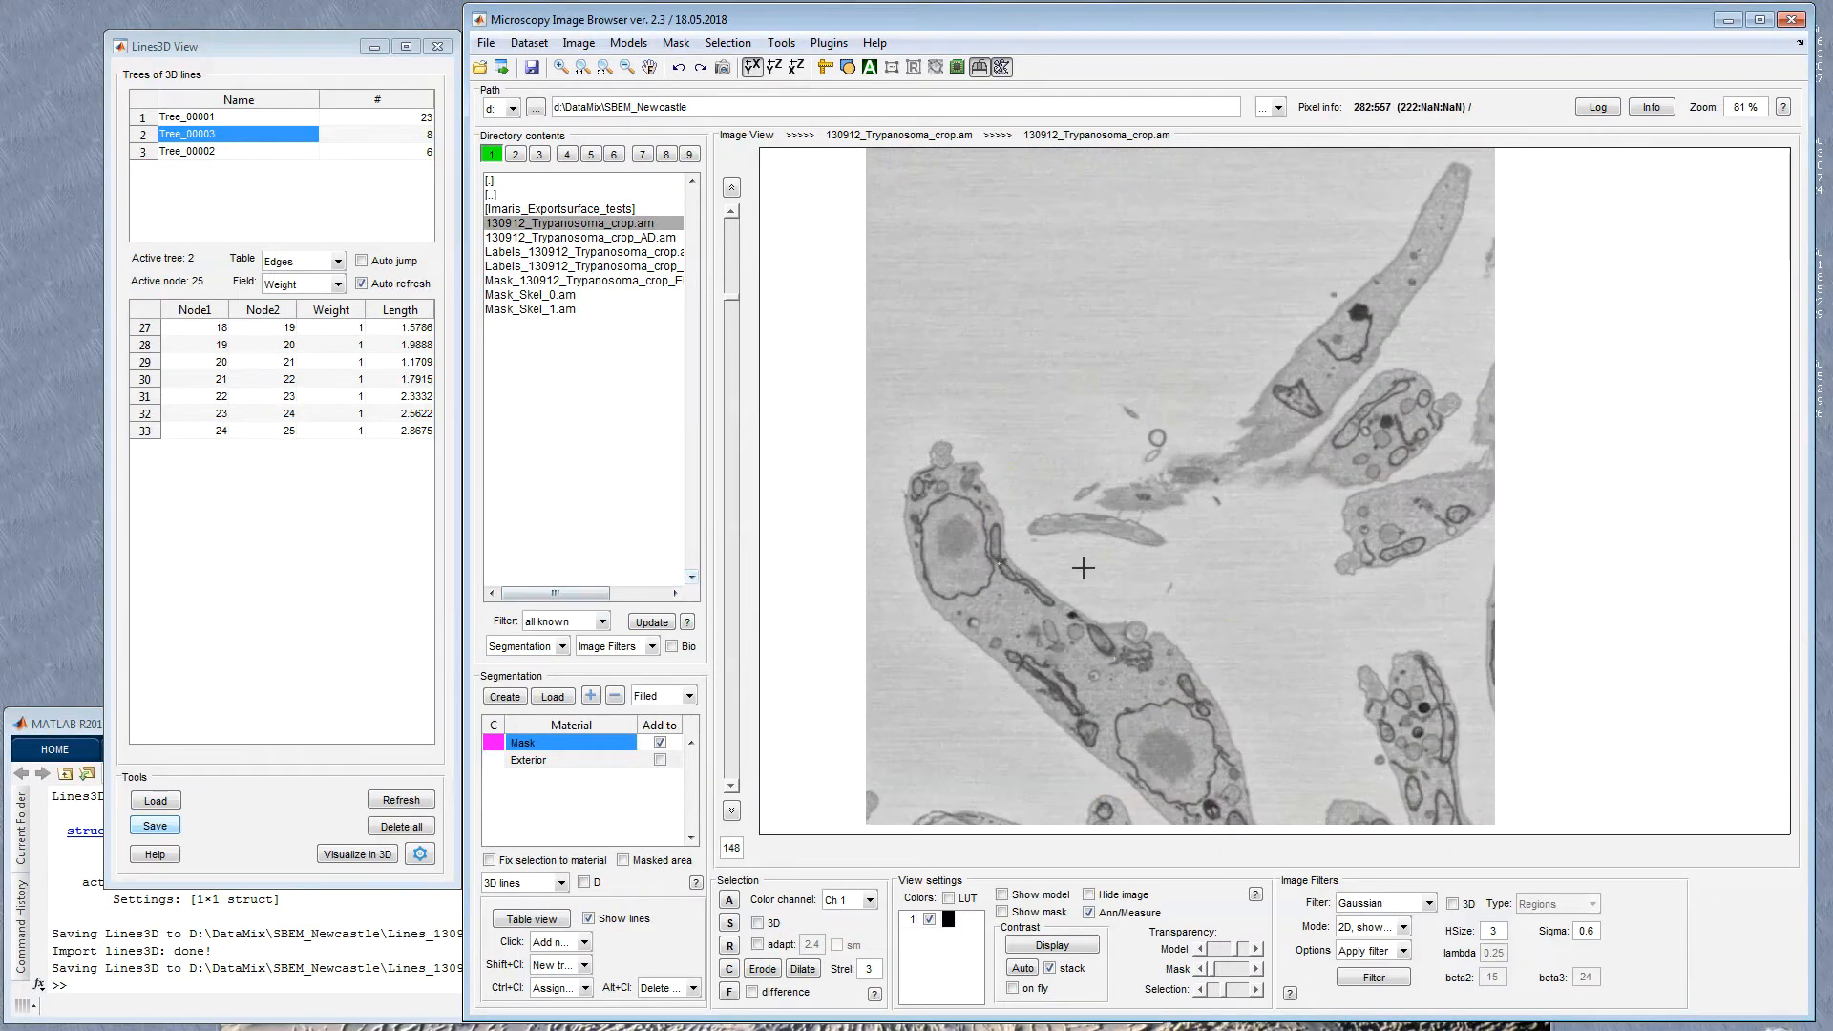
scroll(1082, 568, up, 20)
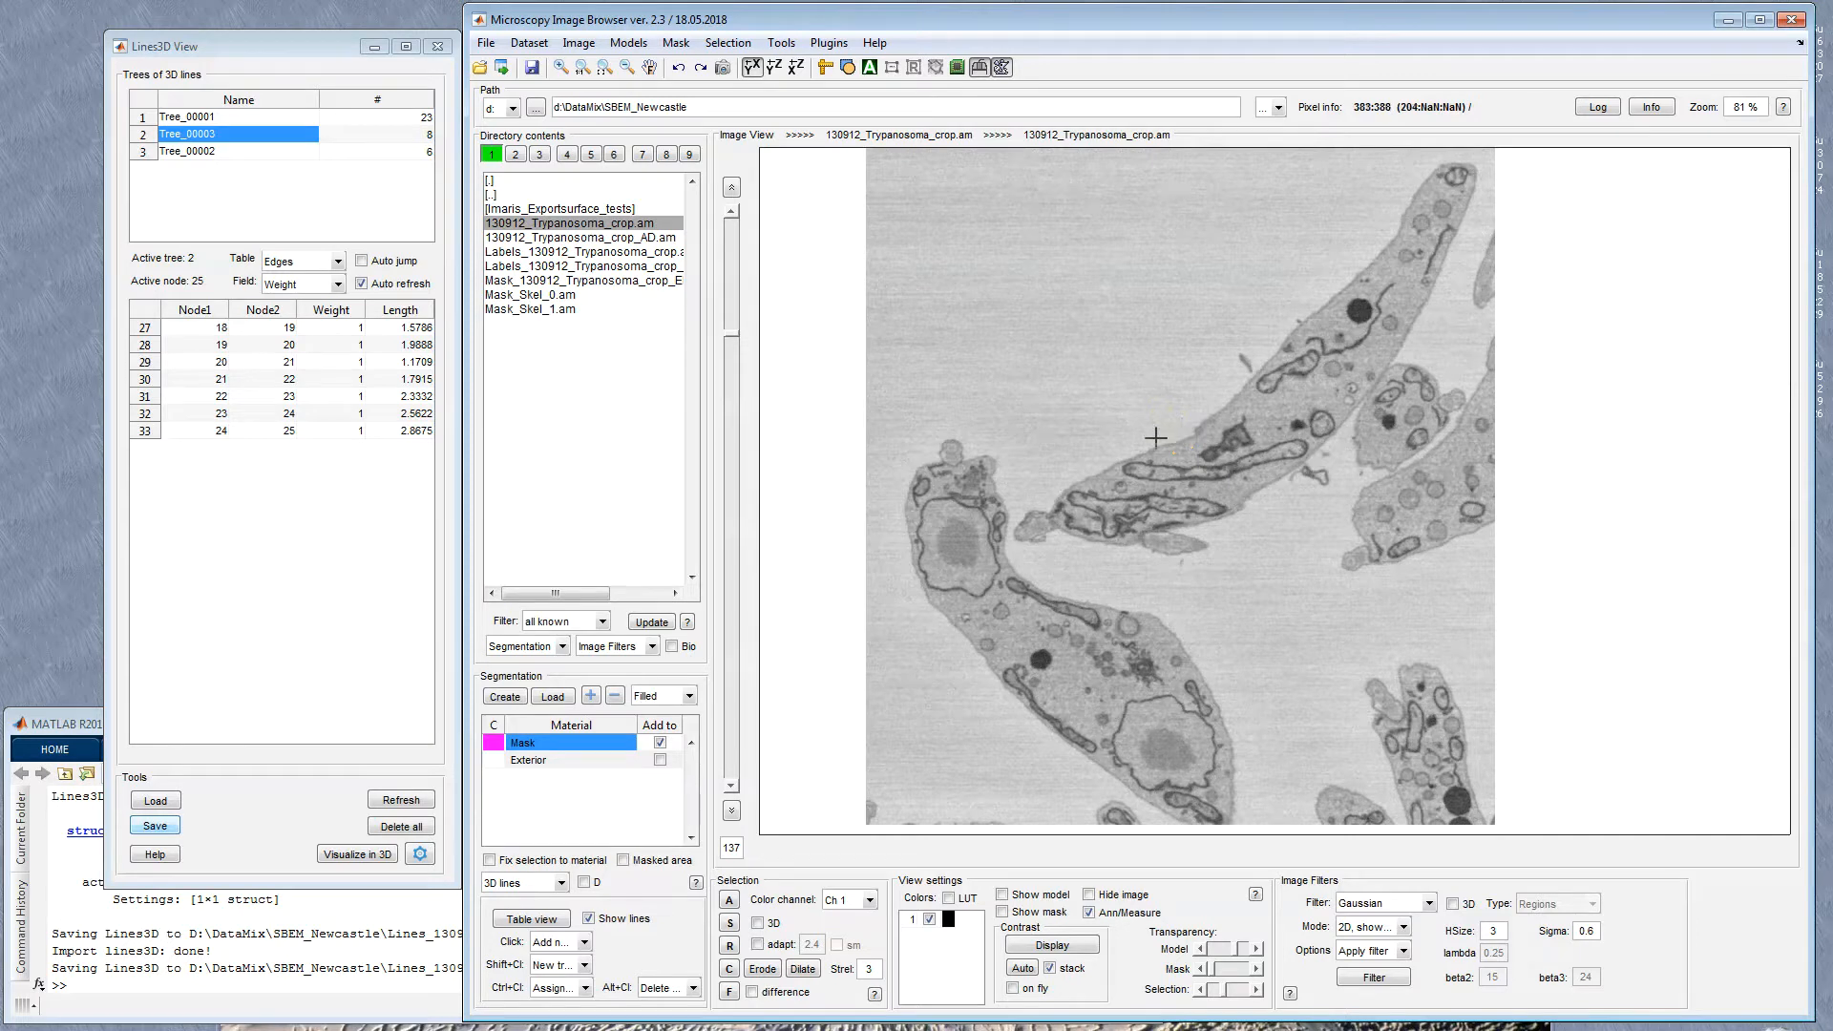
Step: Increase the extra clipping value in the Lines3D settings and apply it to the current slice
click(420, 853)
click(402, 506)
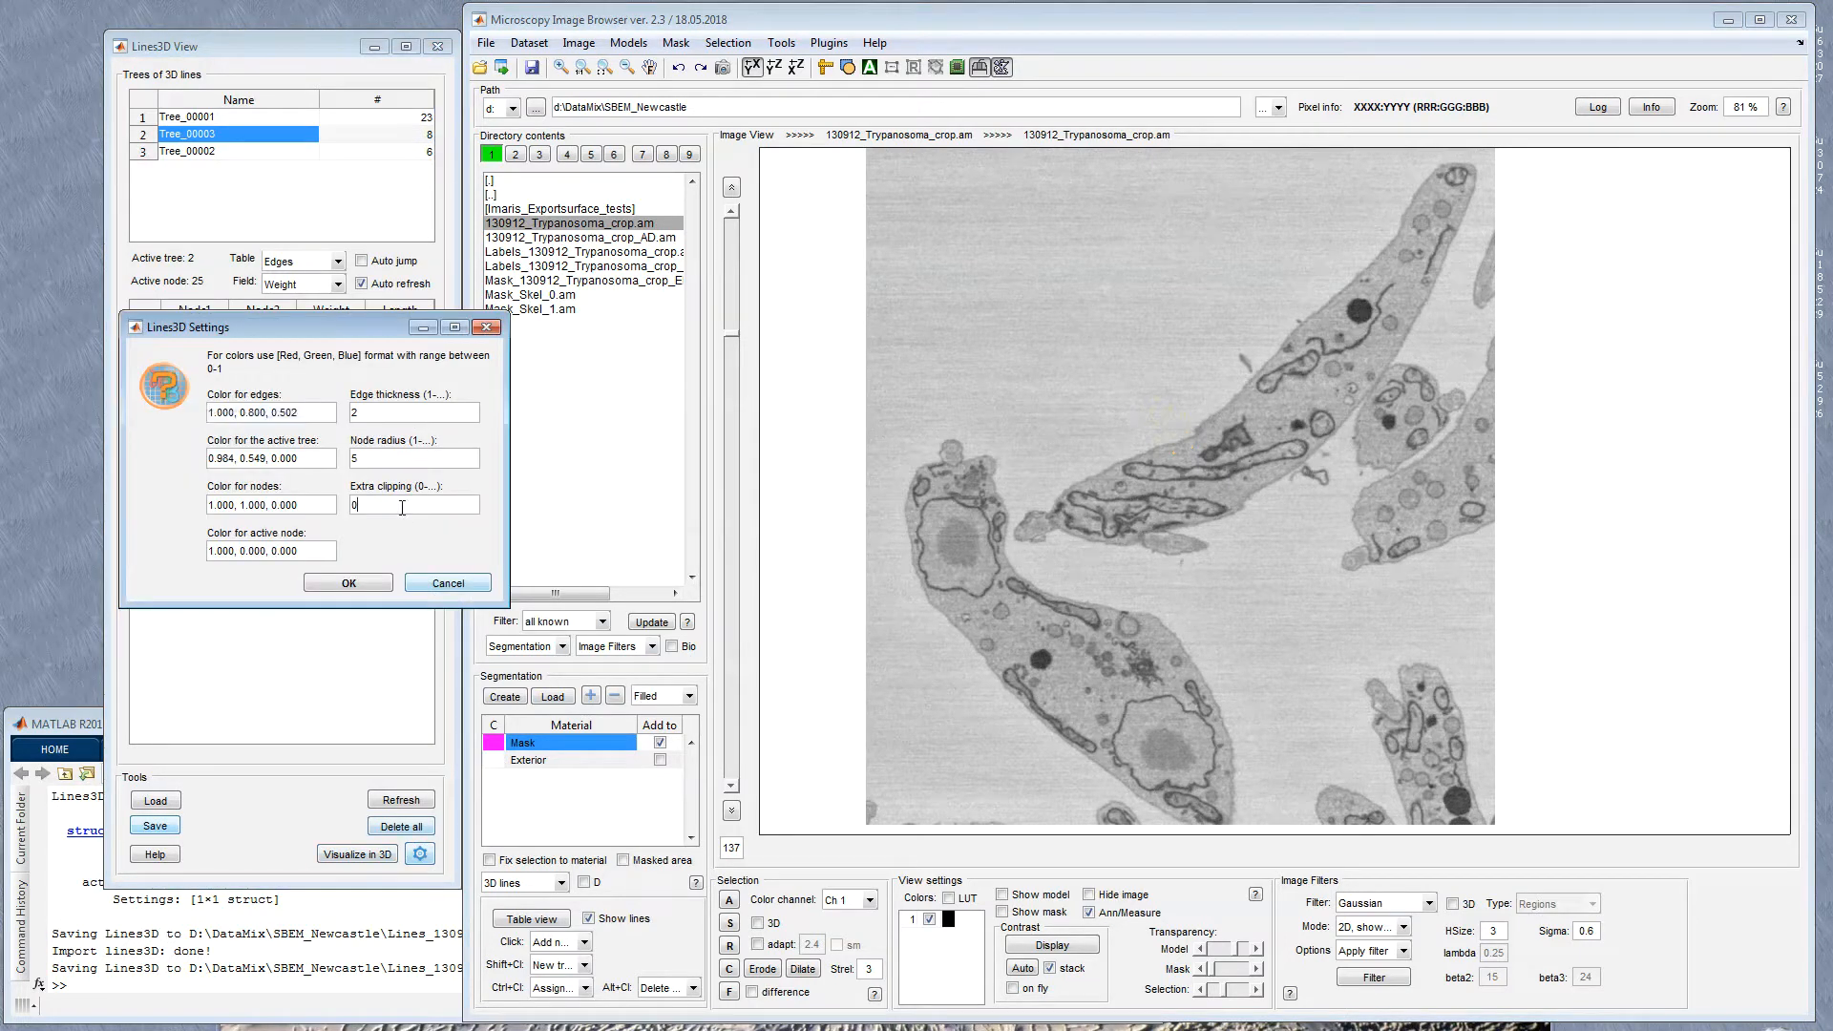
click(348, 584)
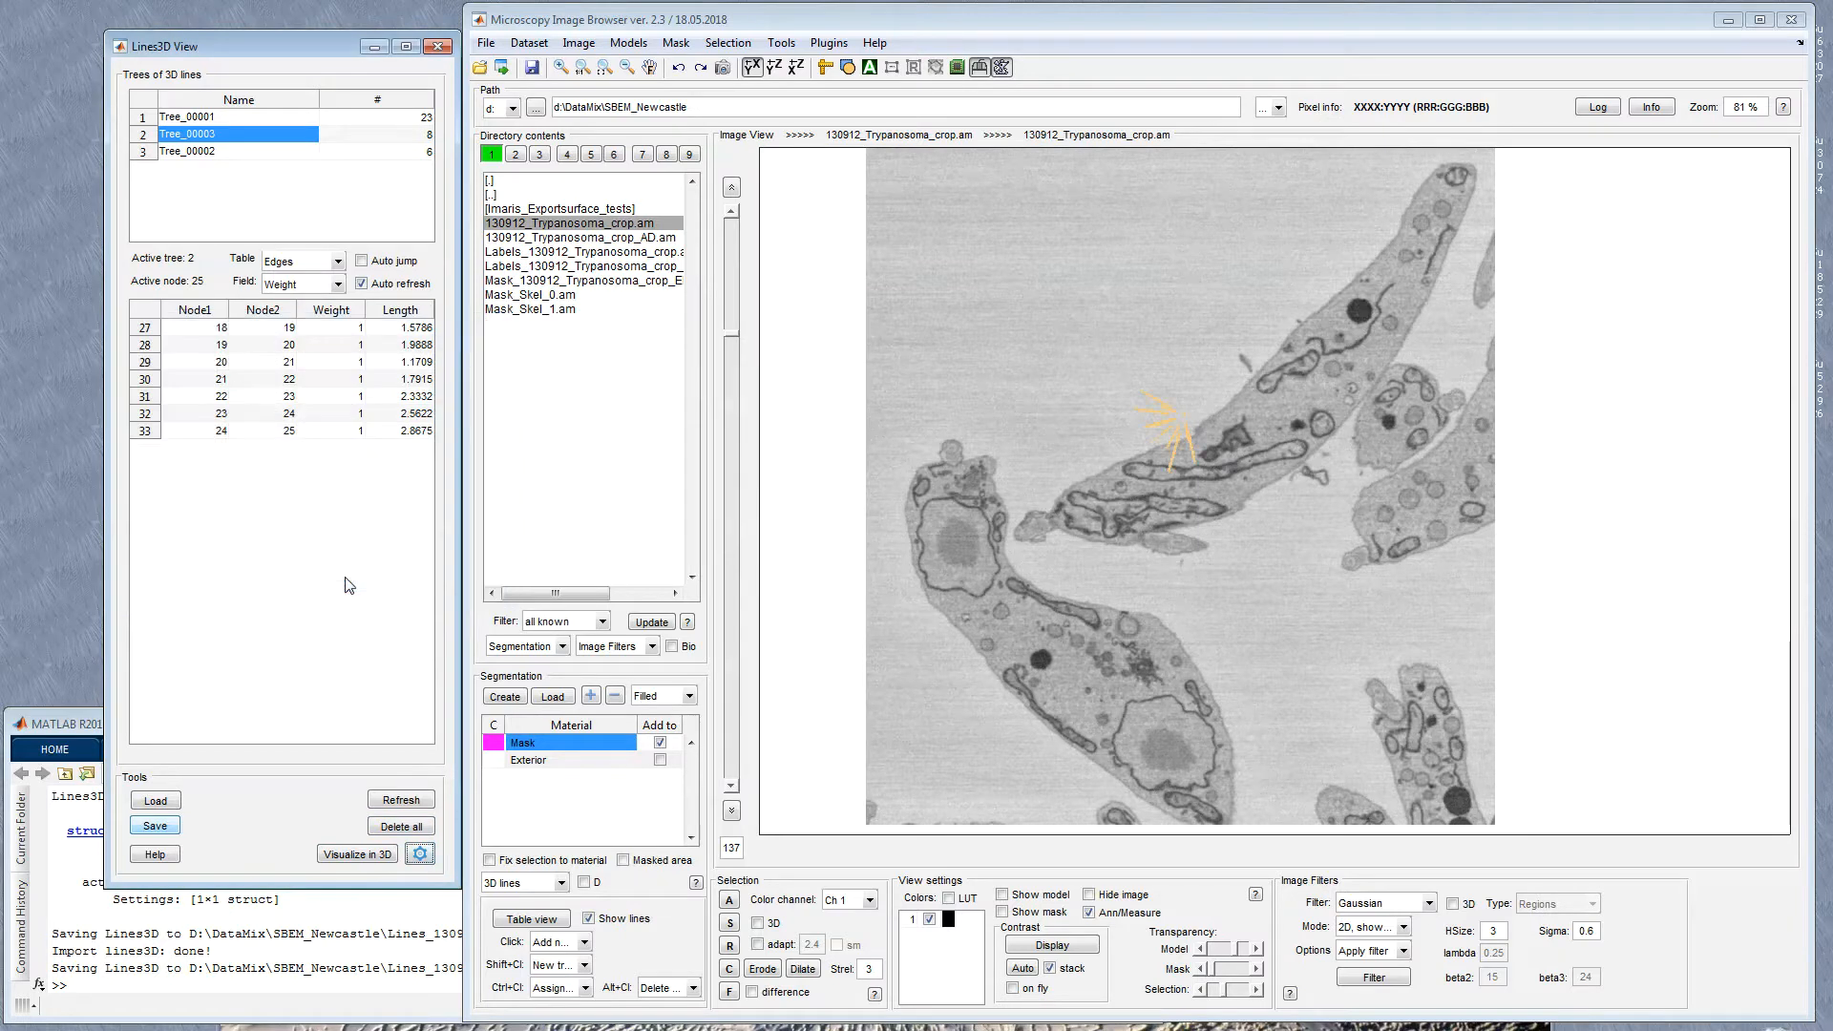
Step: Check the lines across the slices around 137, and delete all 3D lines from the dataset
scroll(1057, 581, down, 8)
scroll(1057, 581, up, 9)
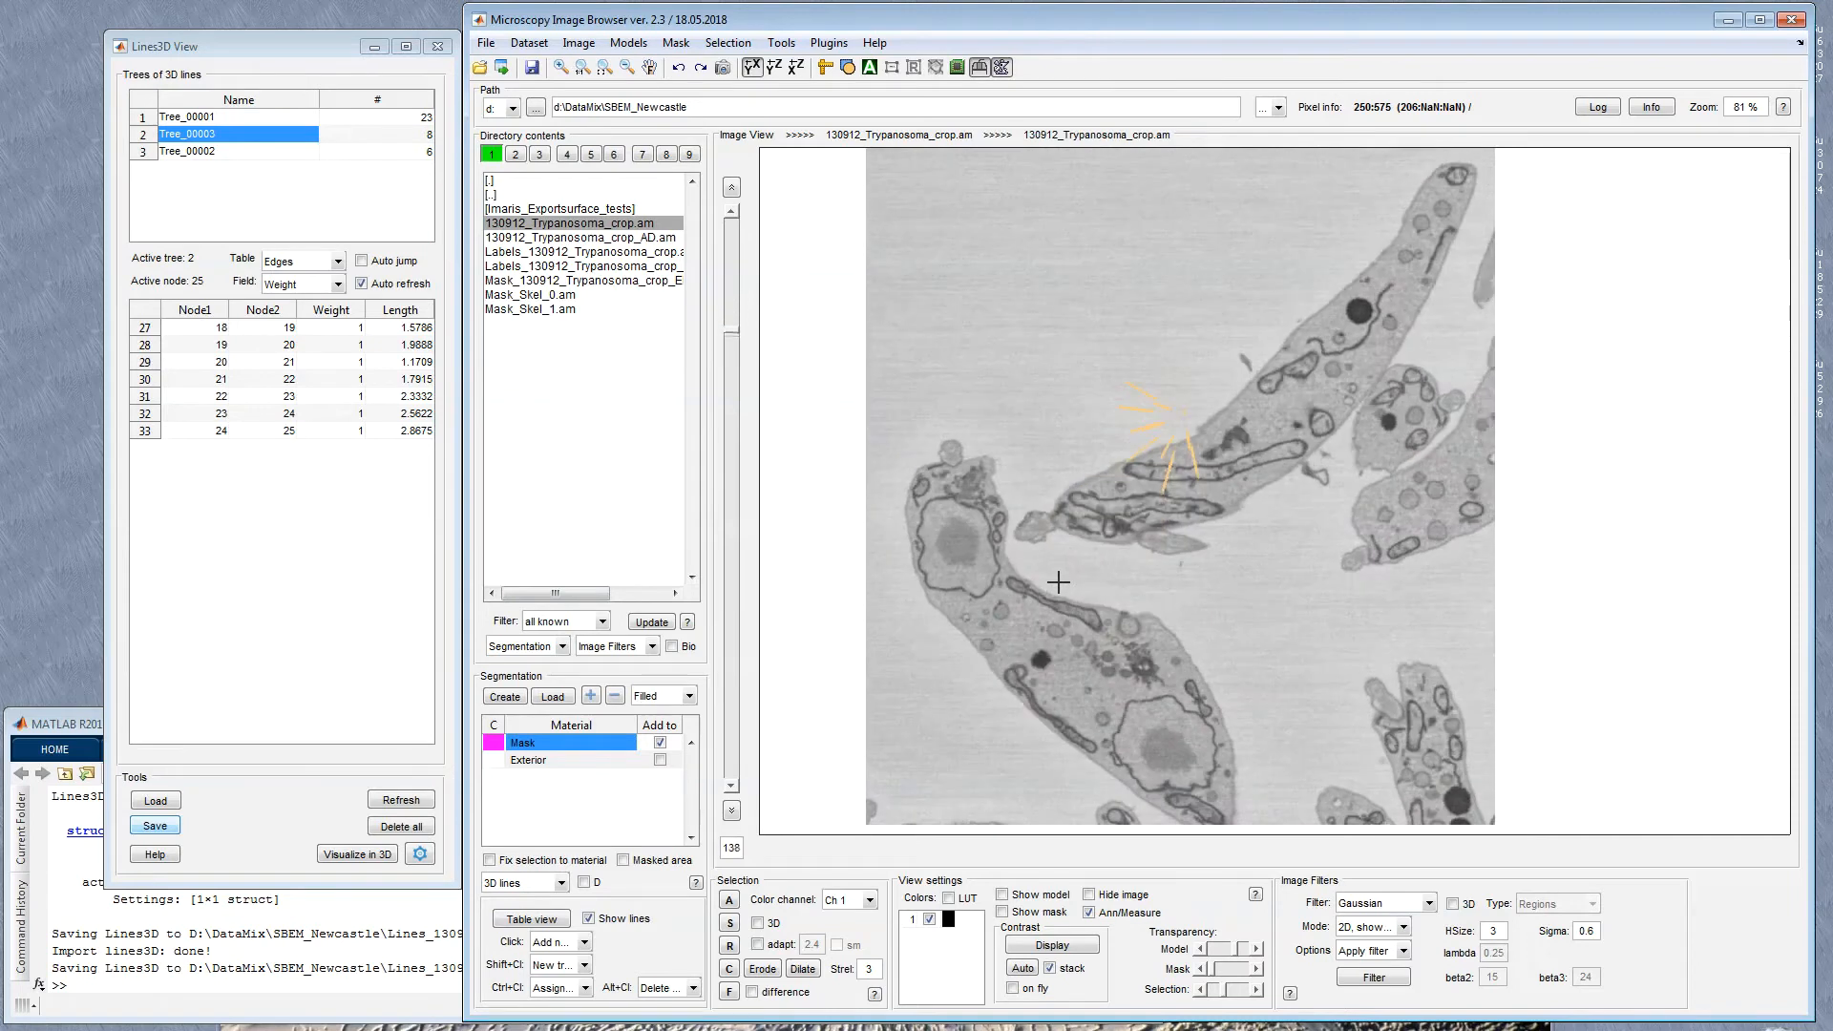
scroll(1156, 438, up, 1)
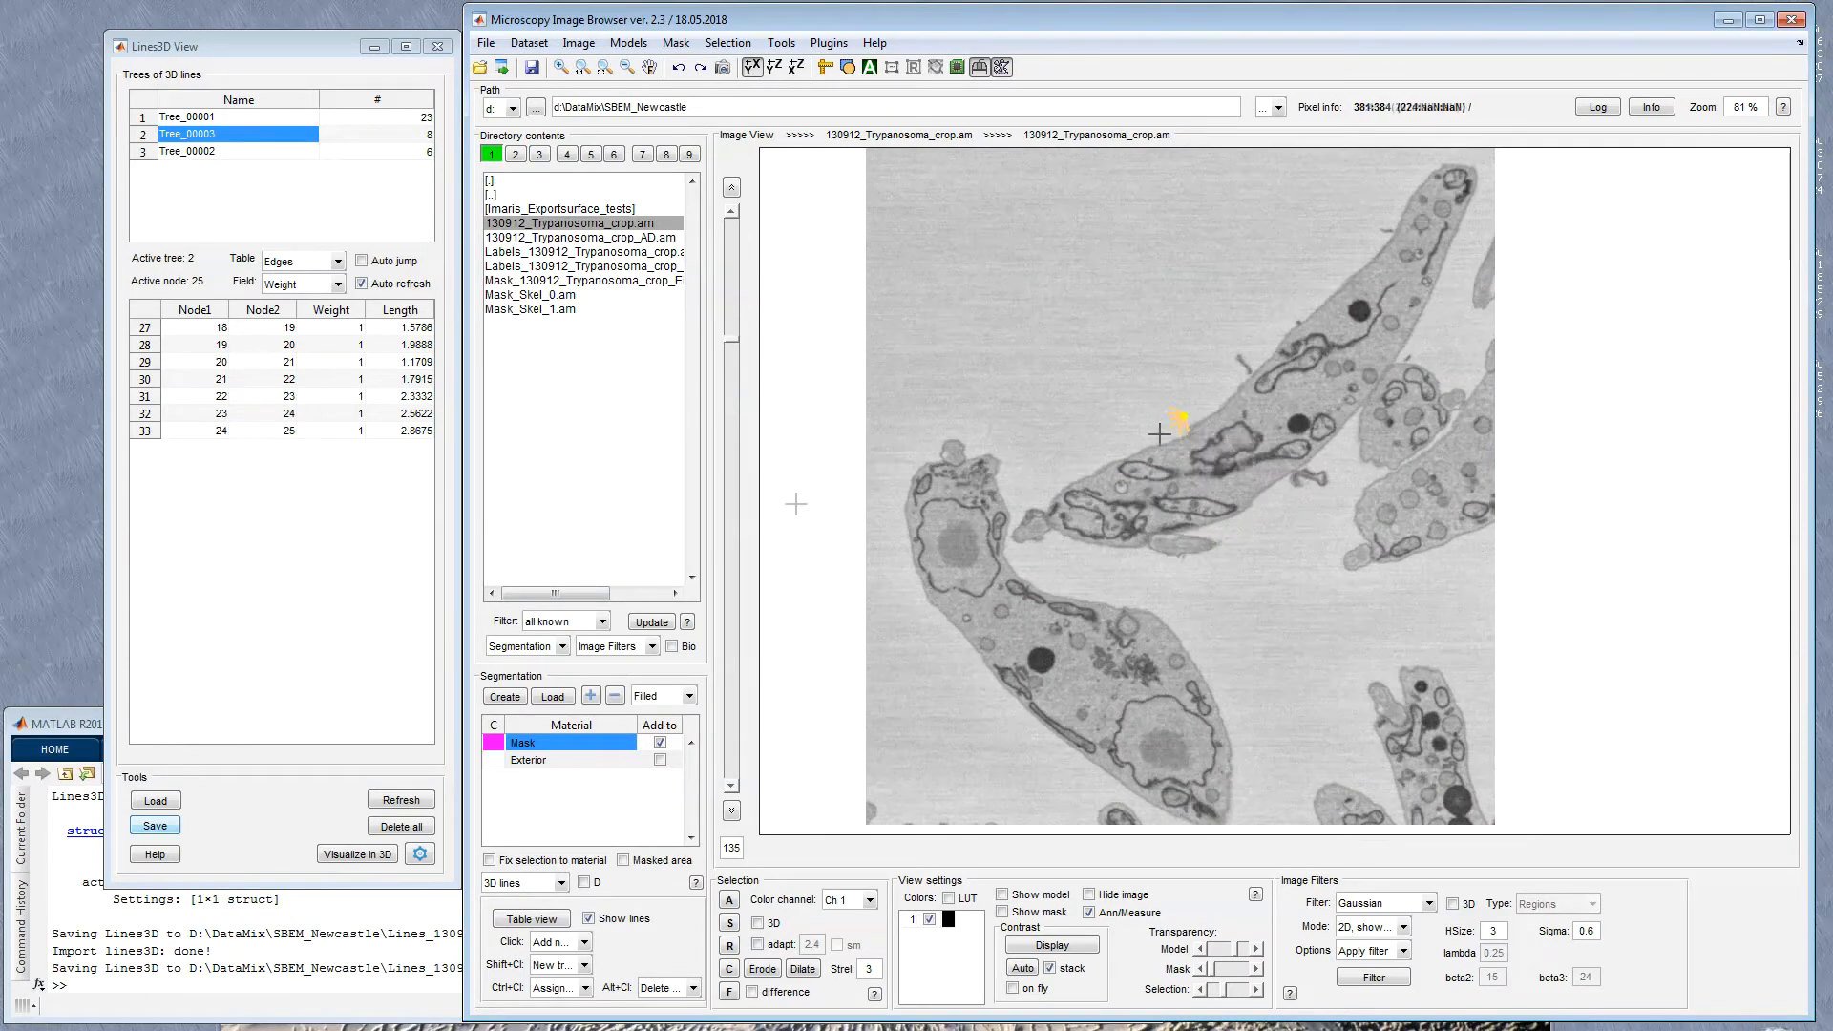
click(408, 826)
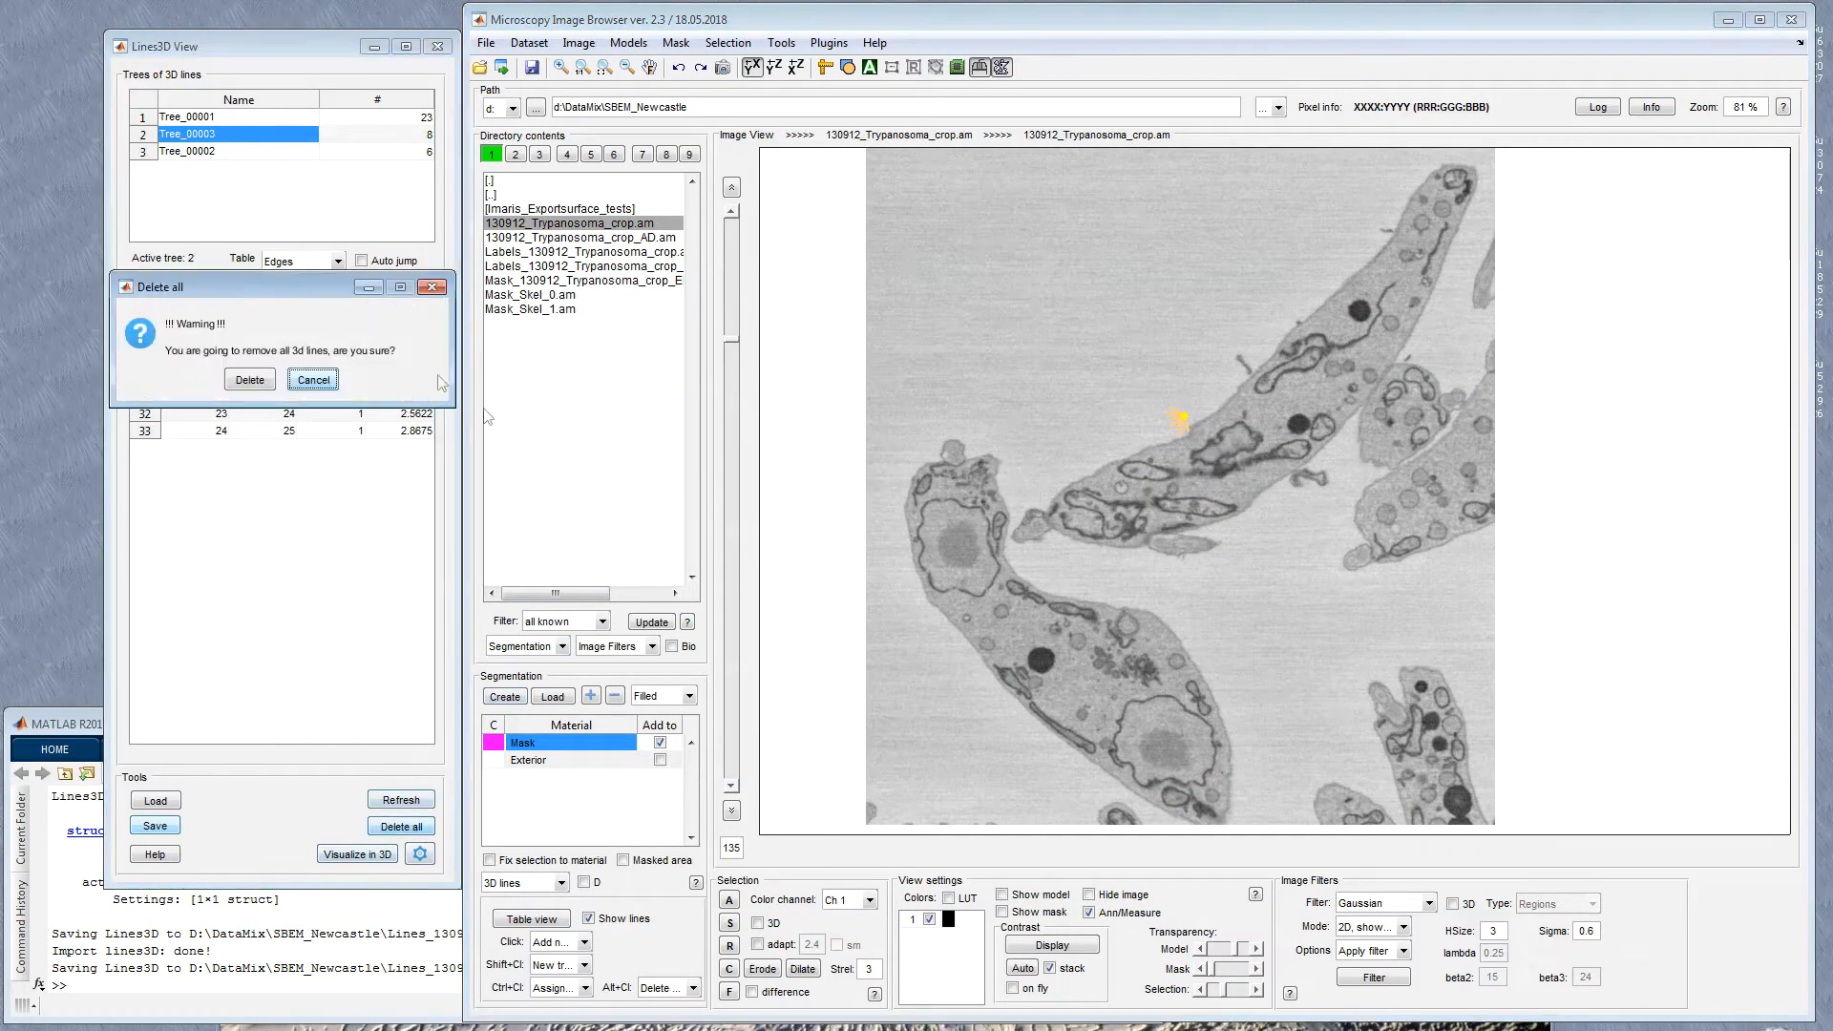
click(250, 387)
Step: Start a new 3D line tree with a first node on the dark organelle in the elongated cell at slice 147
scroll(1100, 465, down, 12)
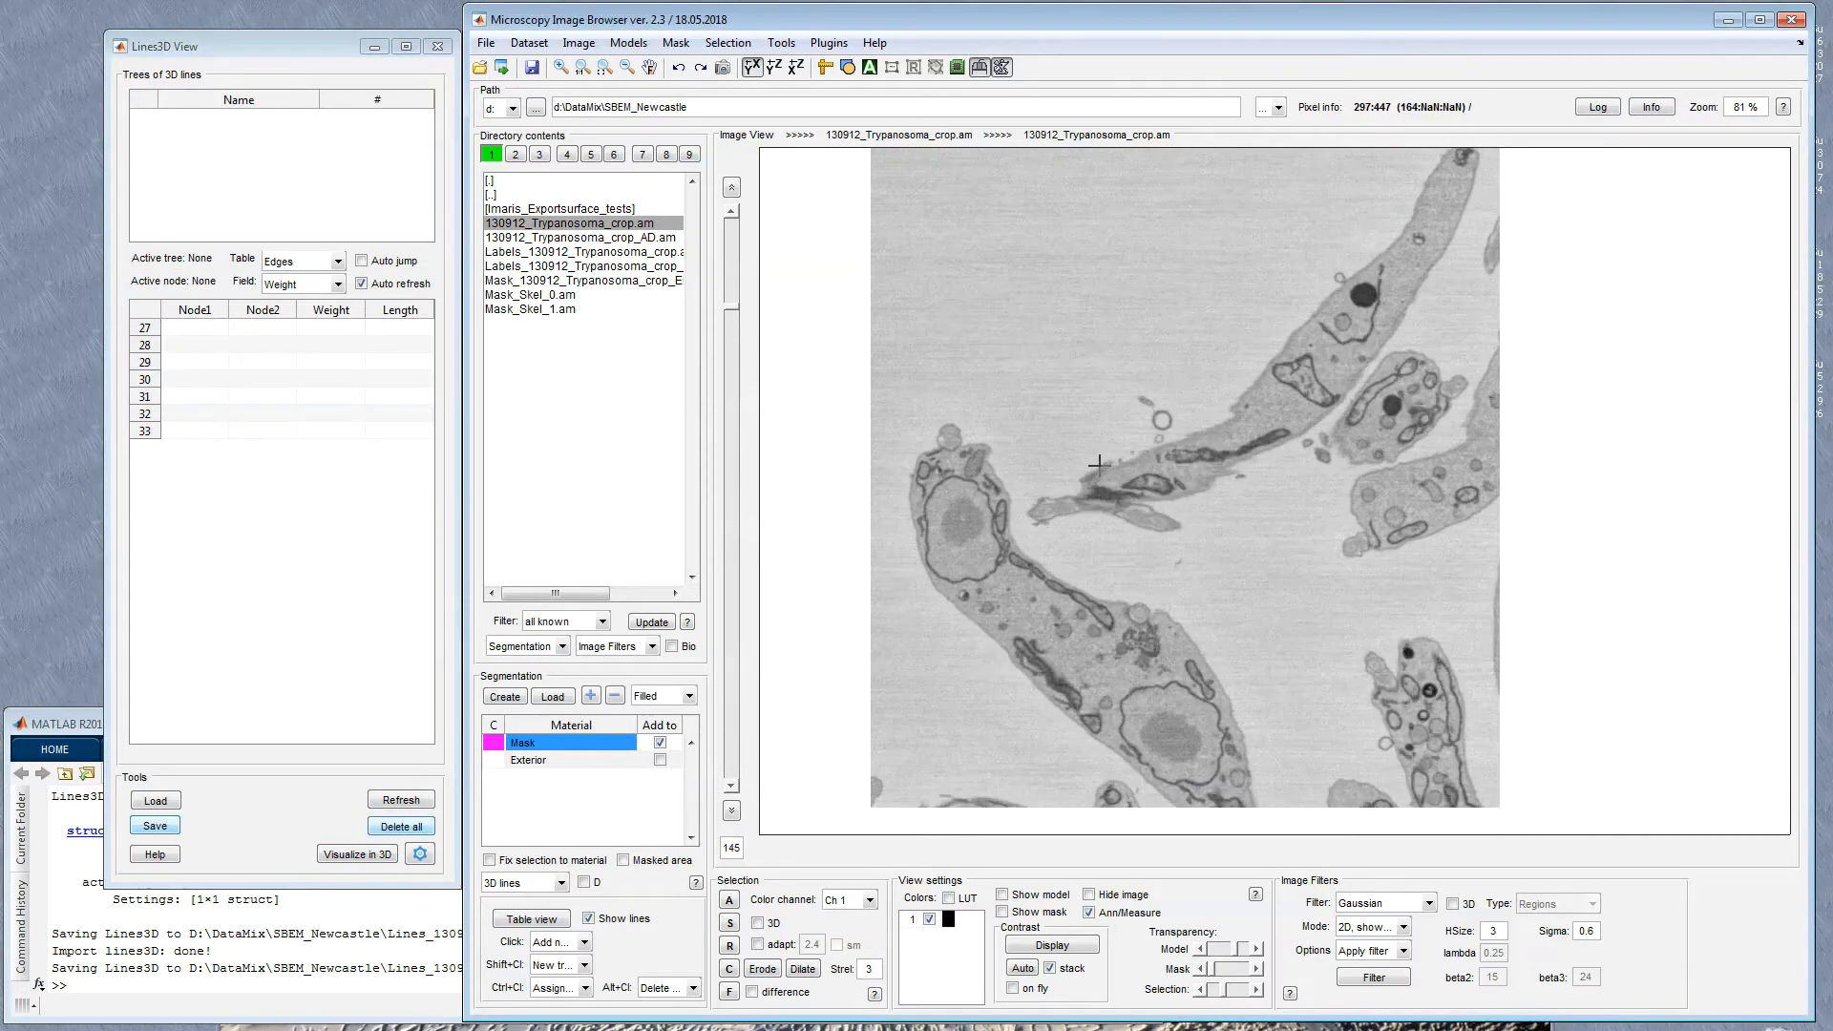
ctrl+scroll(1289, 470, up, 5)
drag(1290, 470, 1225, 492)
scroll(1224, 493, down, 6)
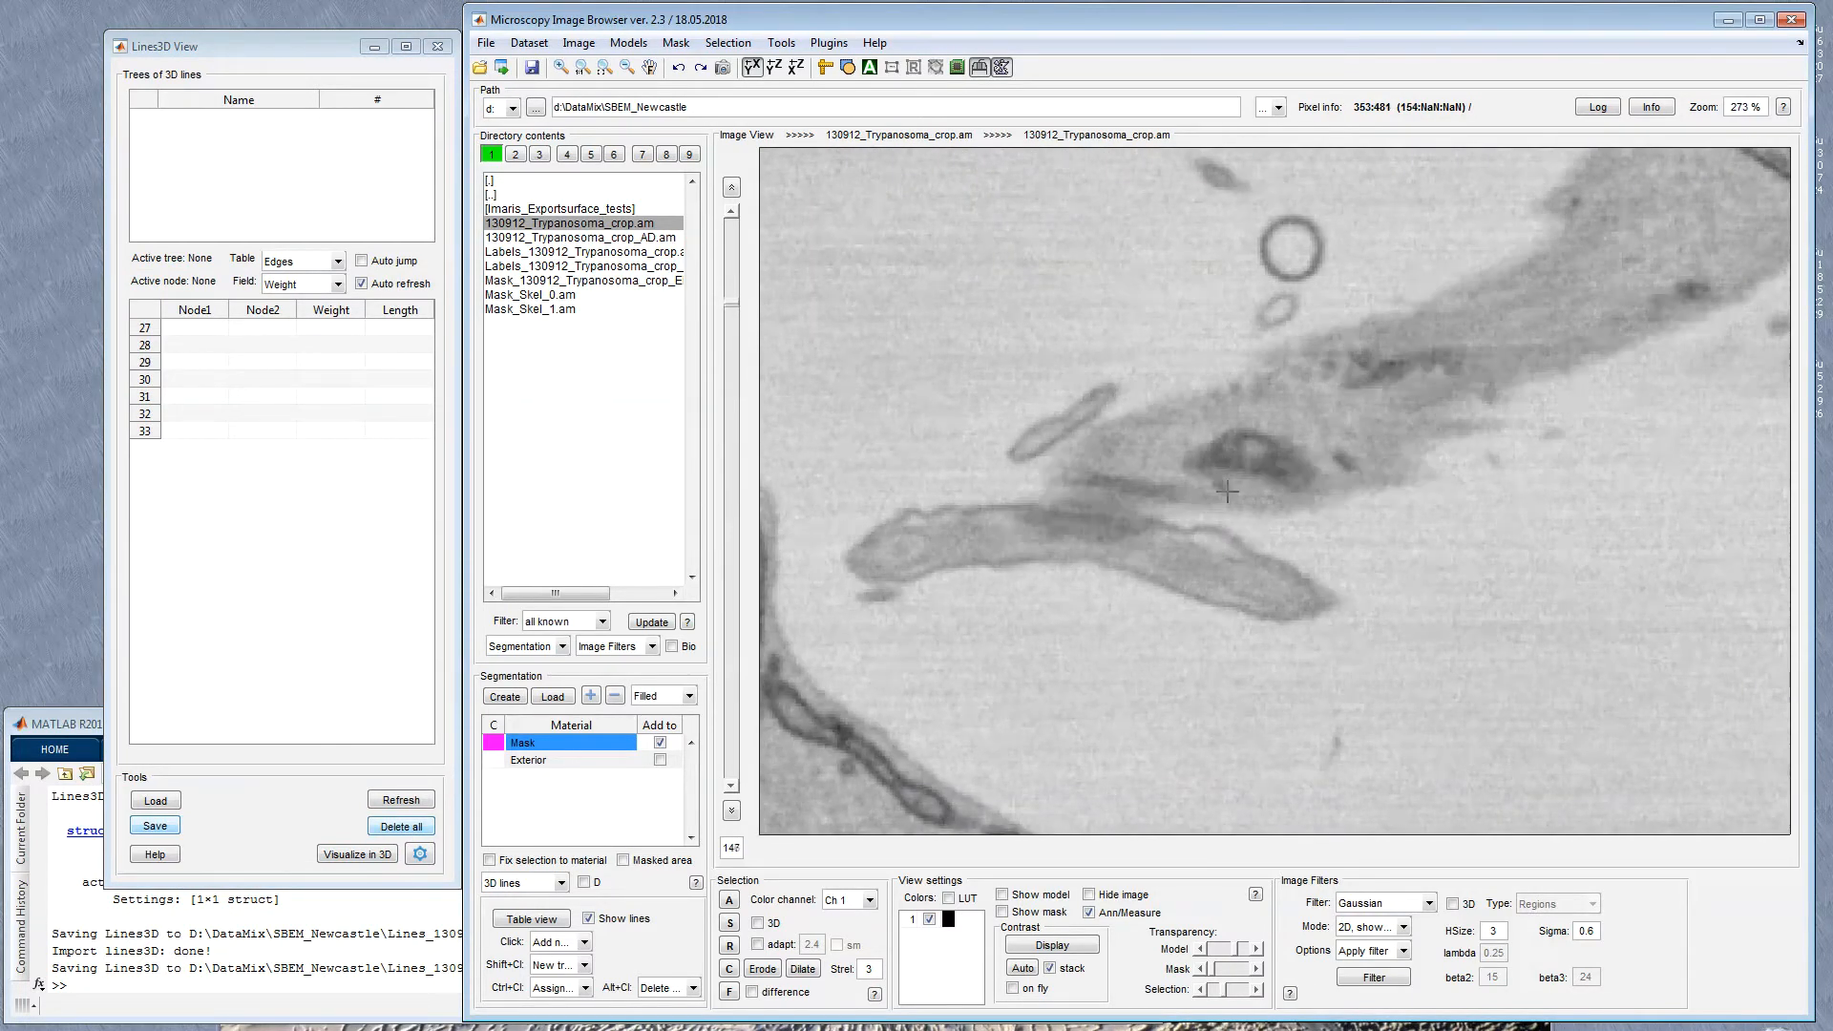
scroll(1225, 493, up, 6)
click(1231, 495)
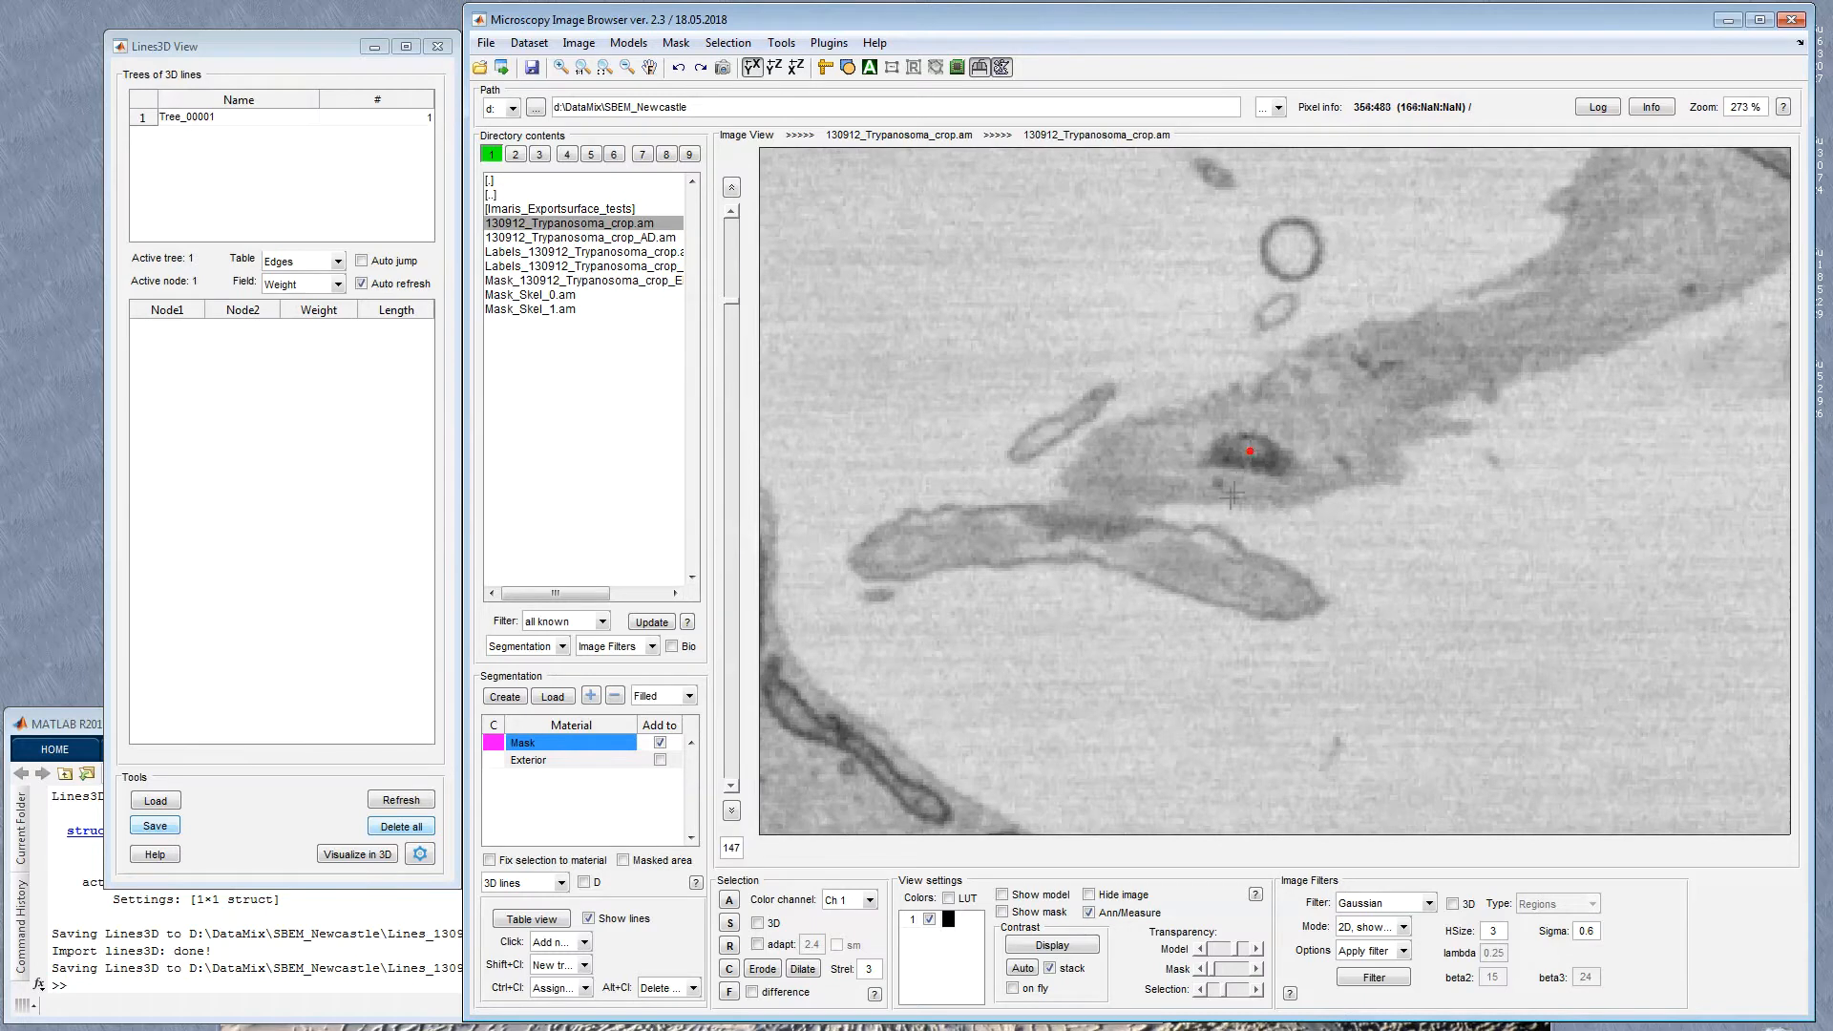
Step: Trace the organelle through lower-numbered slices by adding nodes 2, 3 and 4 at intervals of about four slices
scroll(1231, 496, up, 4)
click(1270, 465)
scroll(1271, 466, up, 4)
click(1315, 467)
scroll(1316, 469, up, 4)
click(1478, 478)
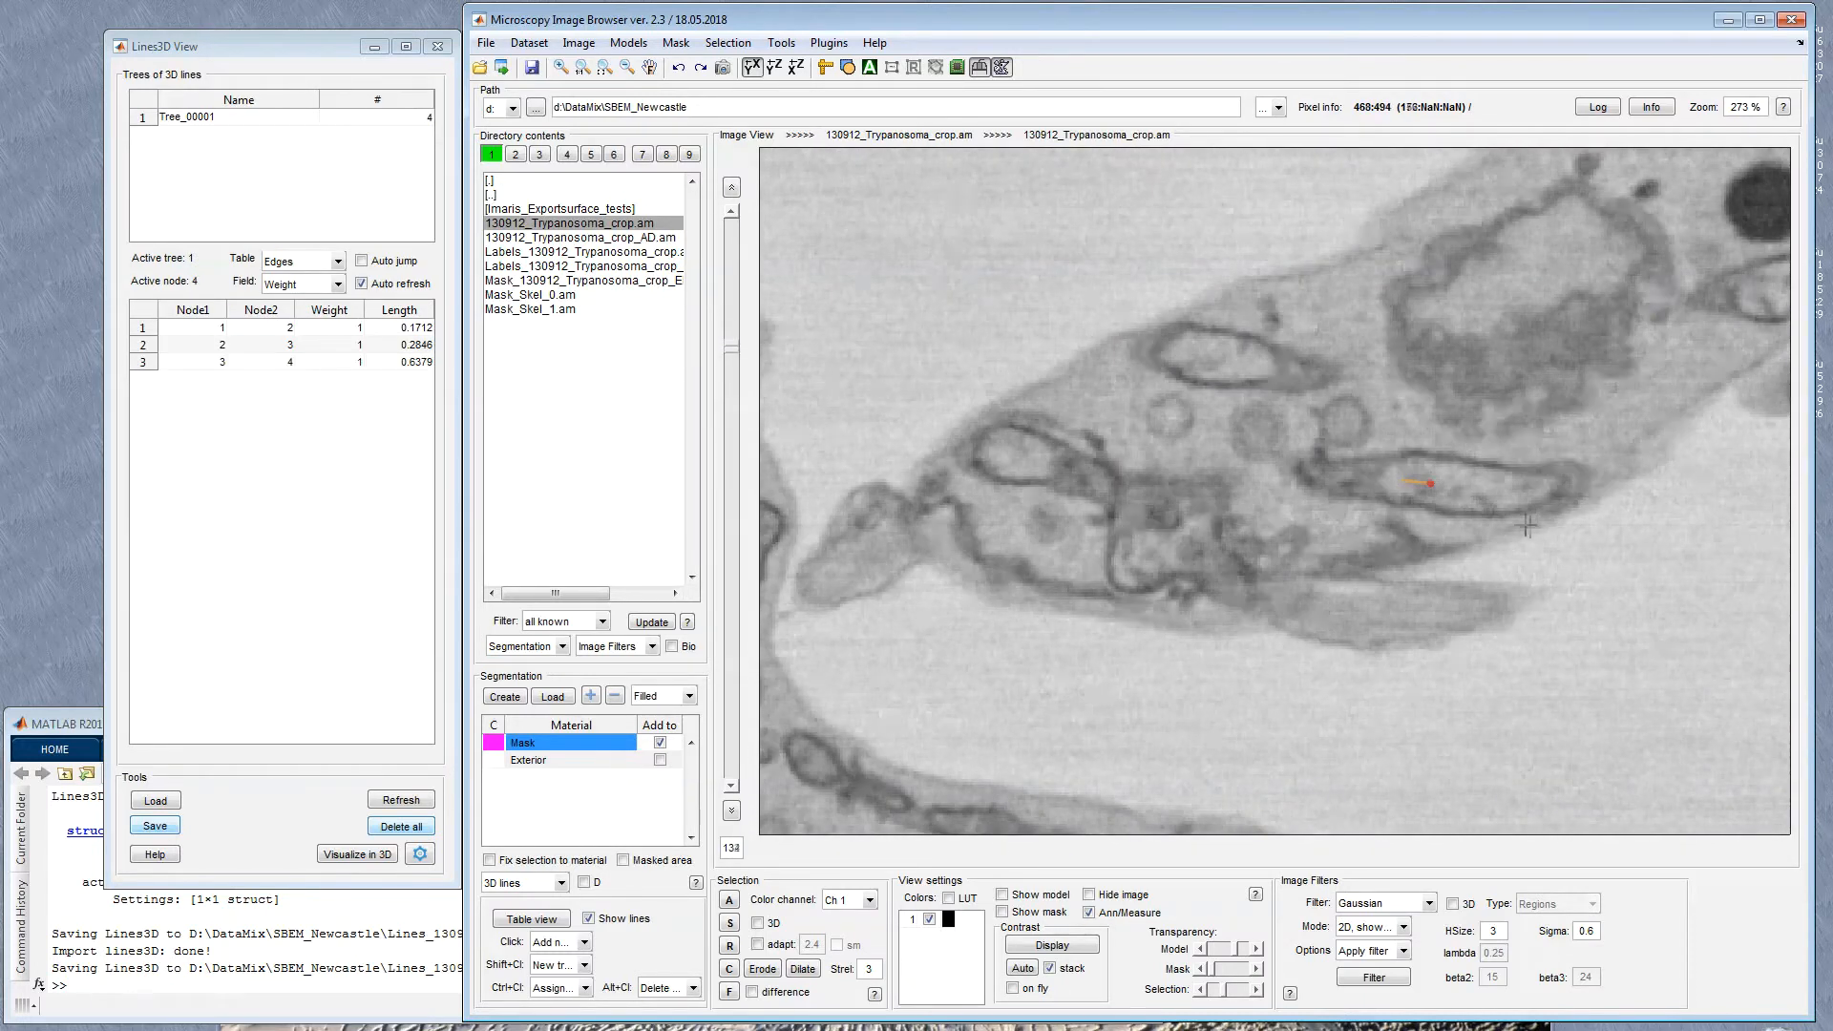
Step: Continue the first branch along the organelle towards the cell's nucleus by adding nodes 5, 6 and 7
scroll(1517, 482, up, 5)
click(1543, 484)
scroll(1584, 477, up, 6)
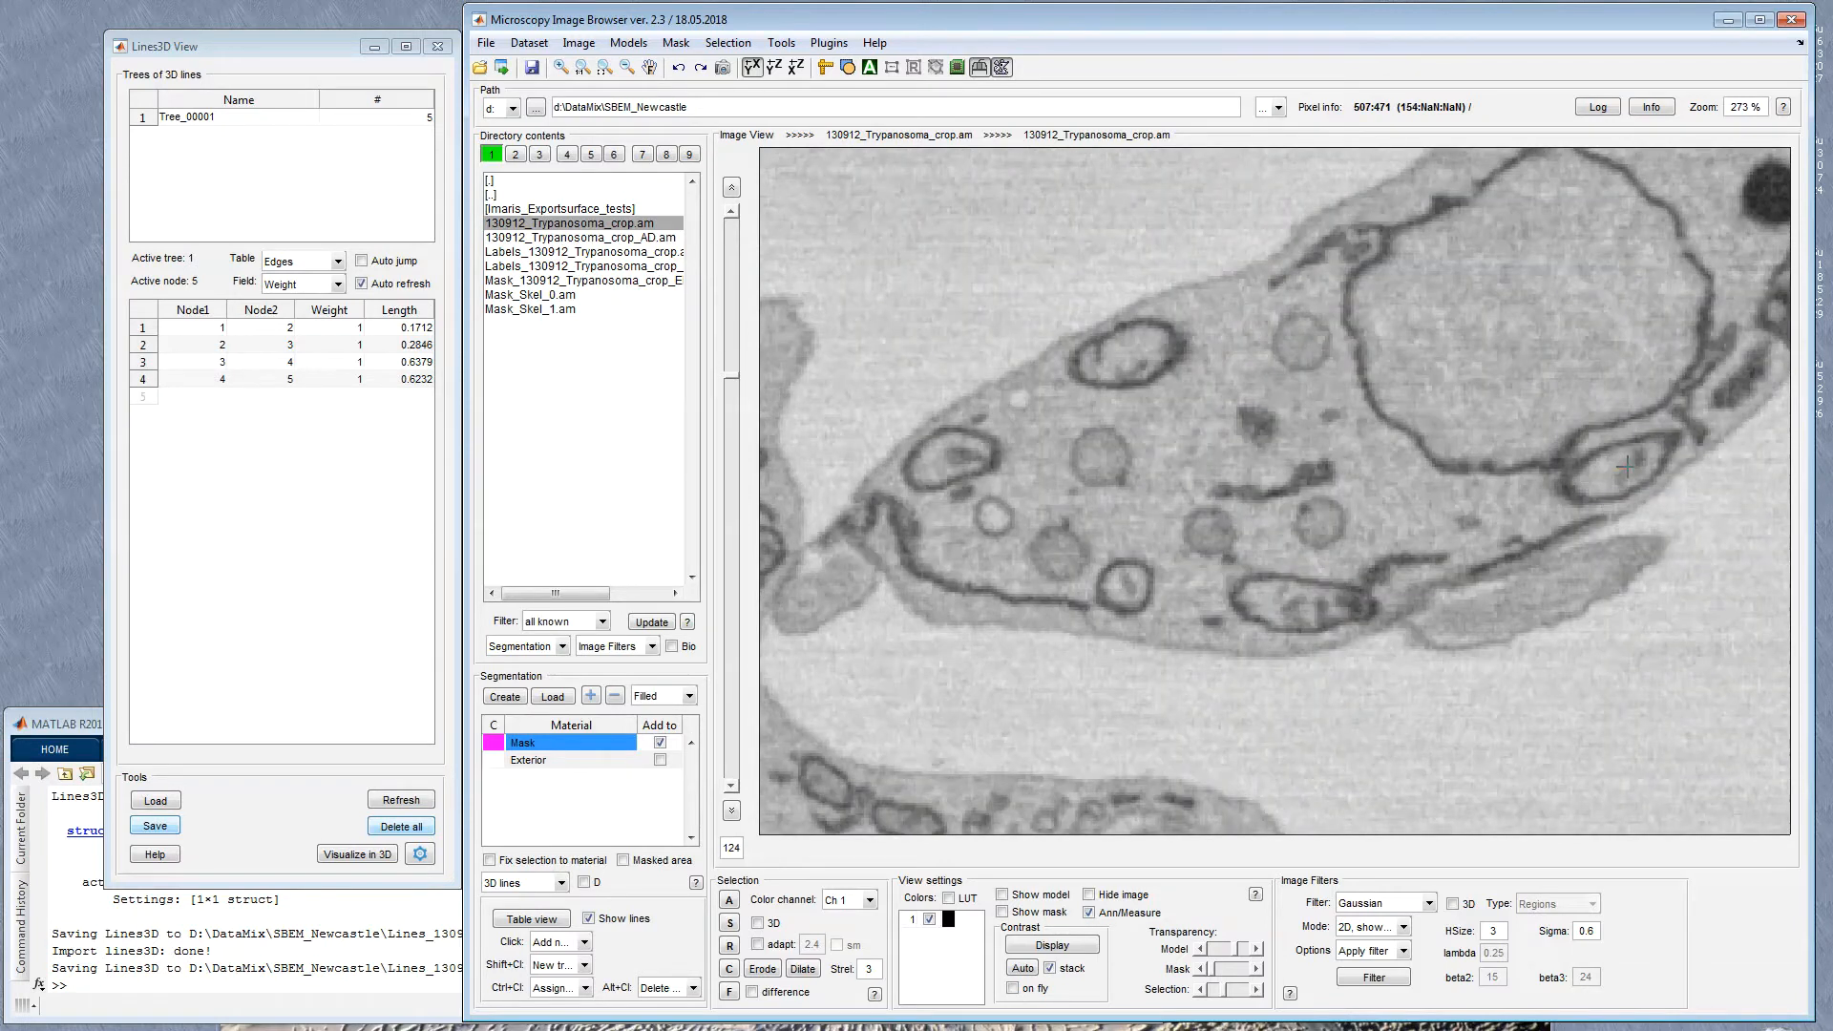
click(1625, 466)
scroll(1651, 477, up, 5)
click(1724, 380)
Step: Make node 2 at slice 143 active and start a second branch from it with nodes 8, 9 and 10
scroll(1384, 534, down, 20)
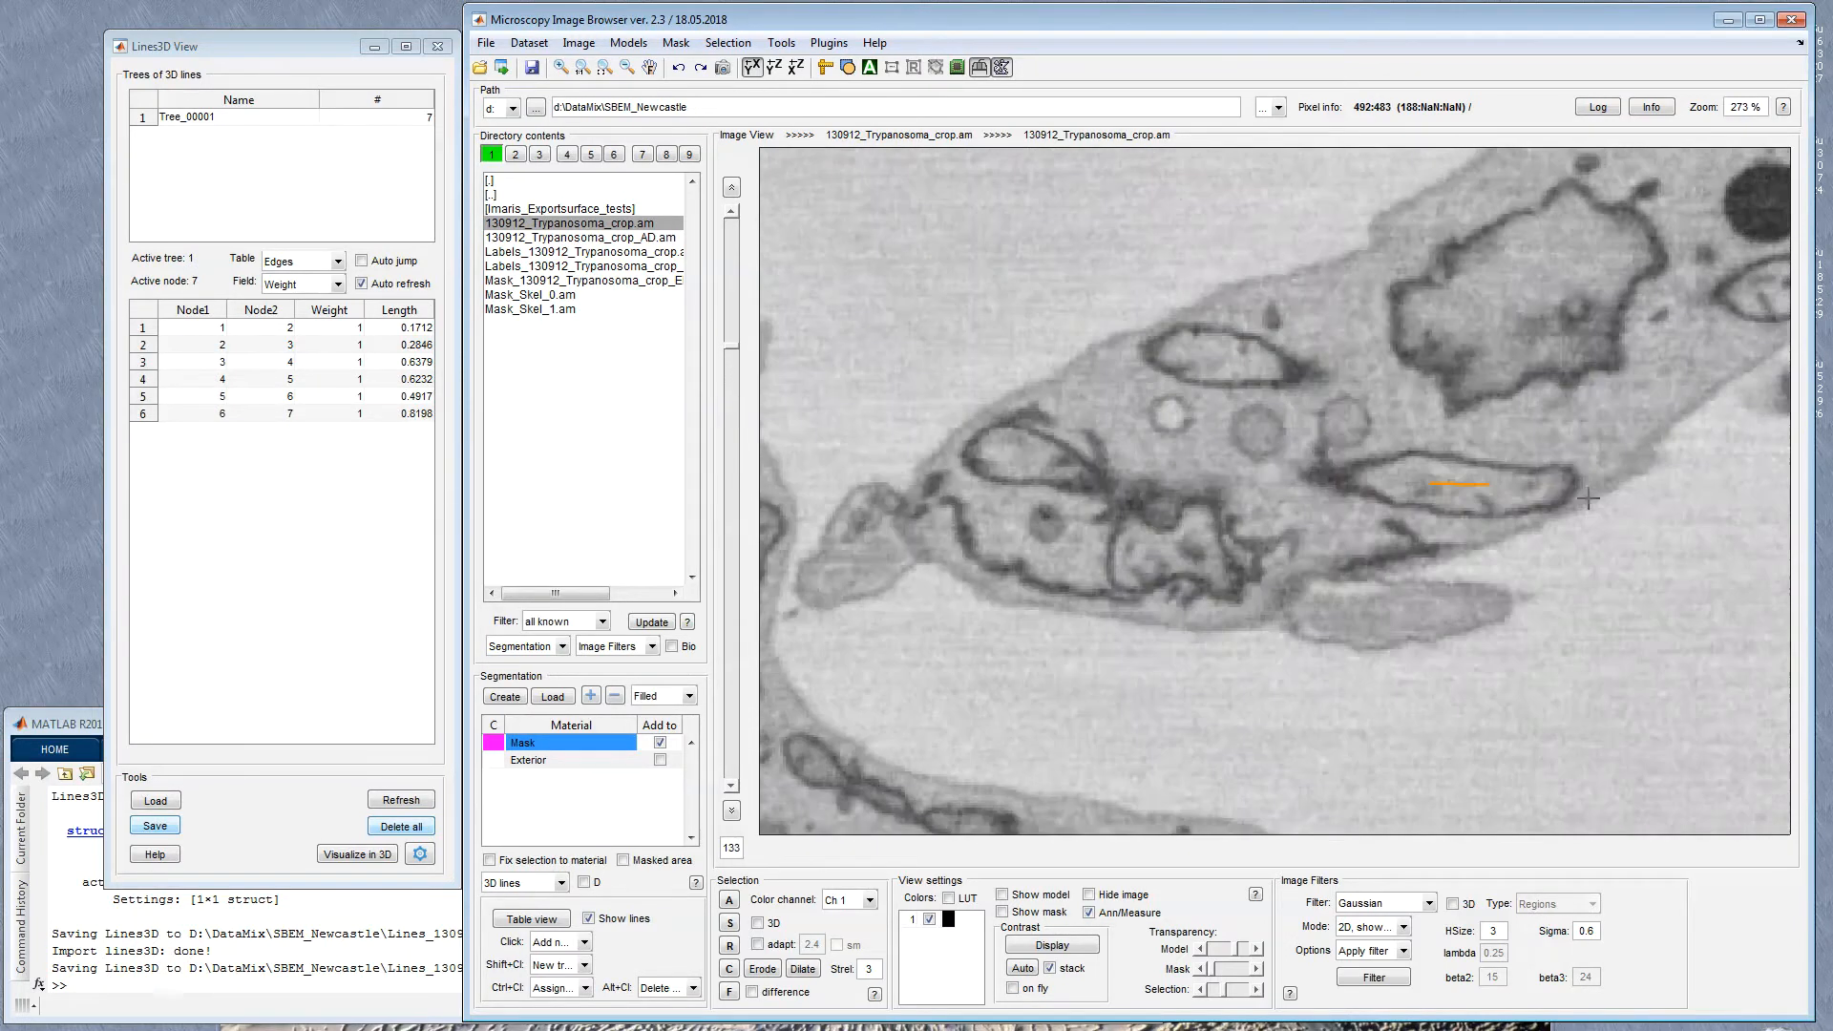
scroll(1384, 540, down, 3)
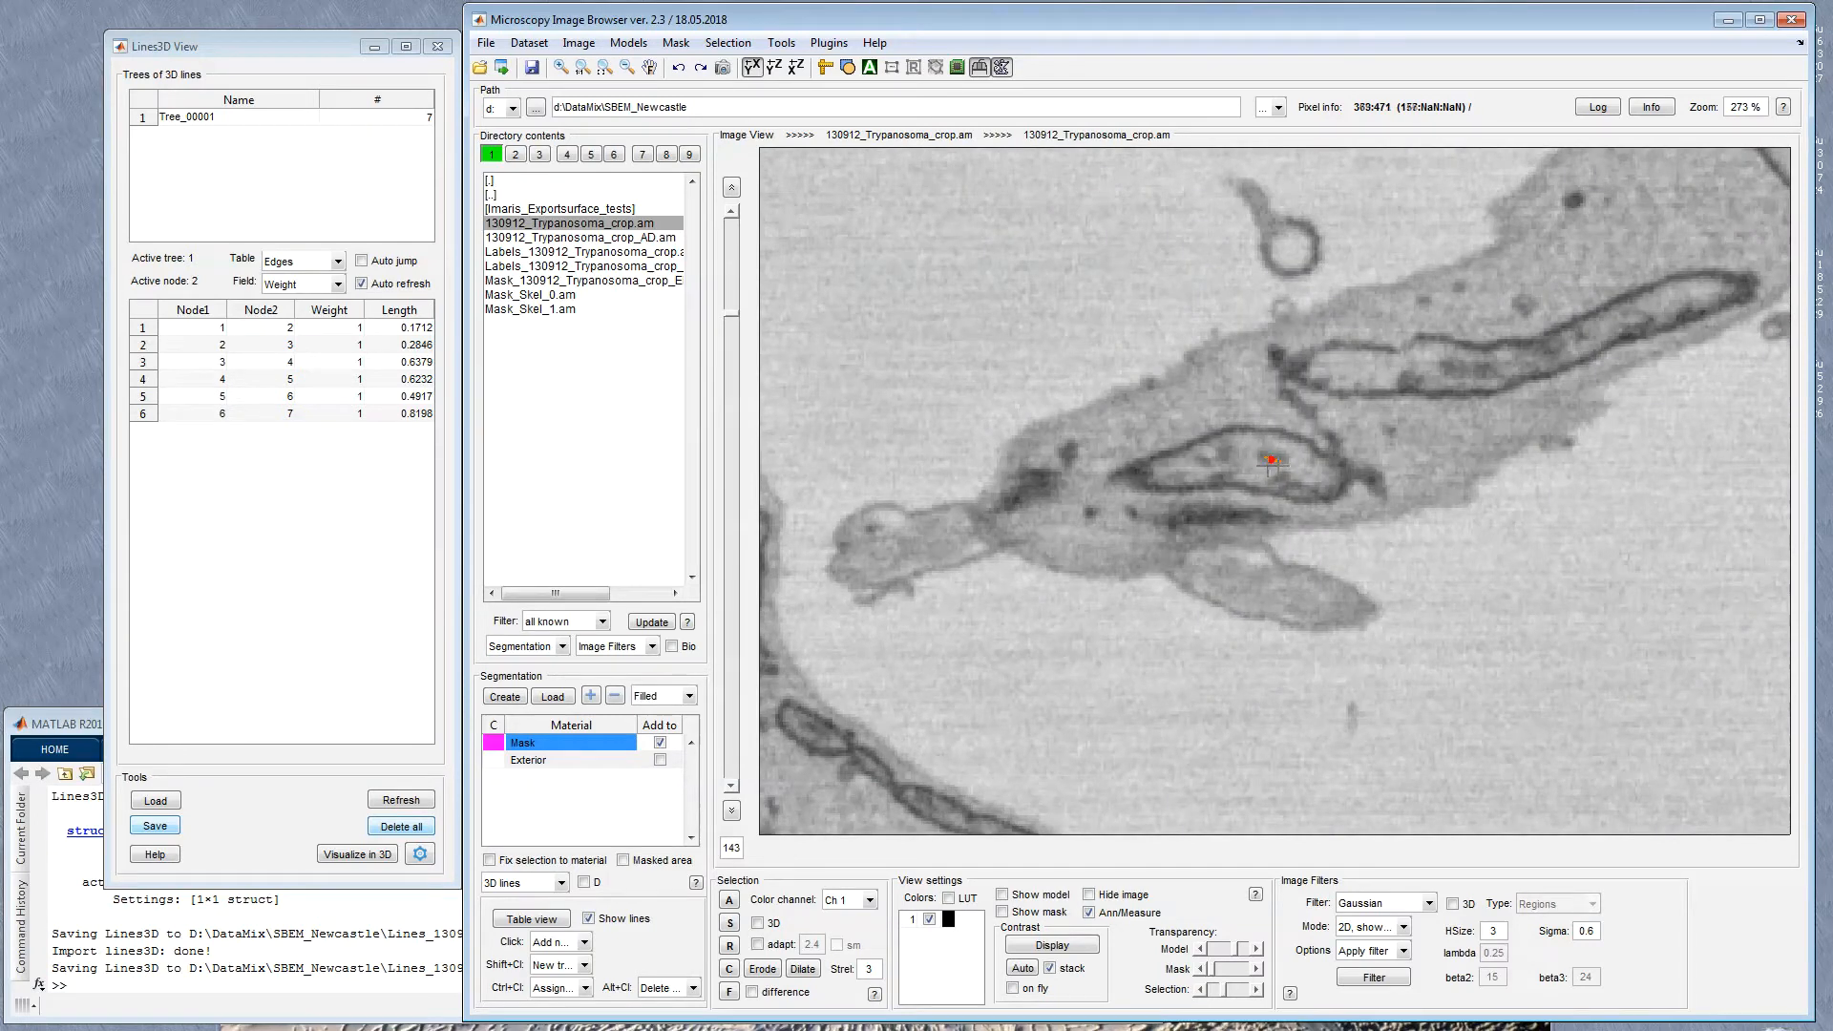
scroll(1287, 448, up, 3)
click(1182, 474)
scroll(1231, 505, up, 4)
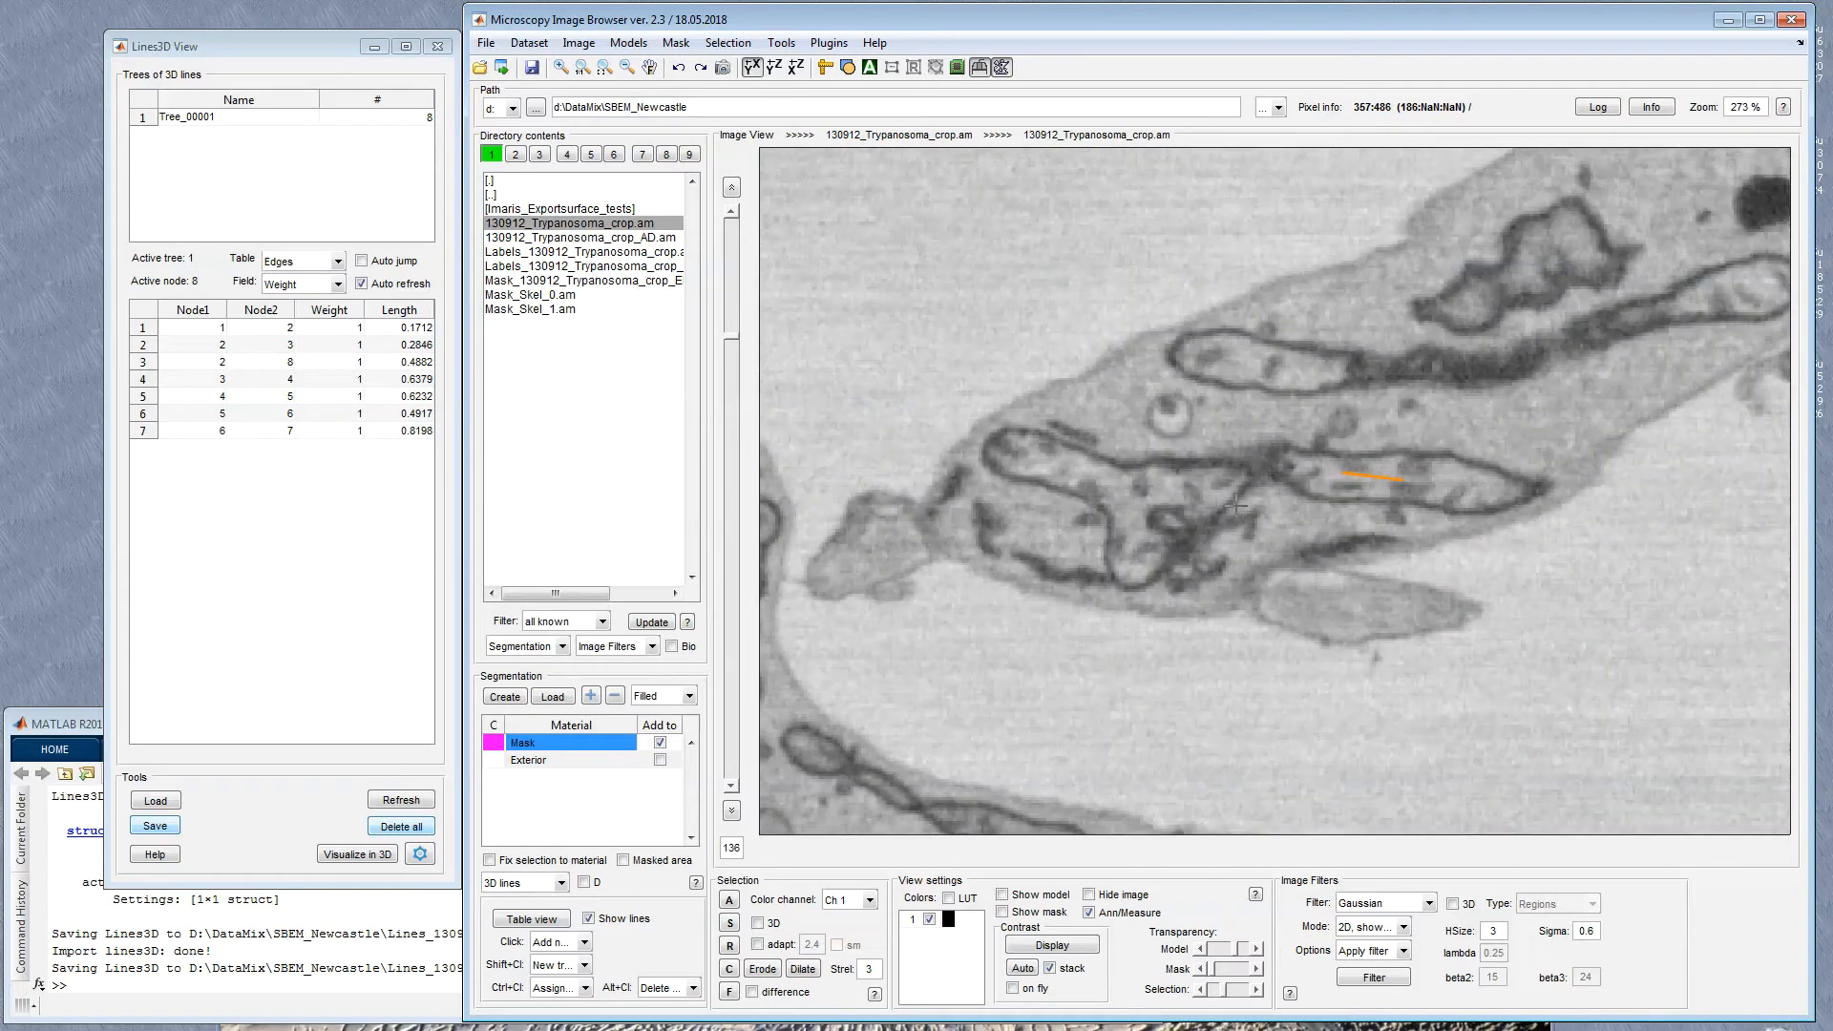
click(1191, 488)
scroll(1179, 510, up, 4)
click(1210, 561)
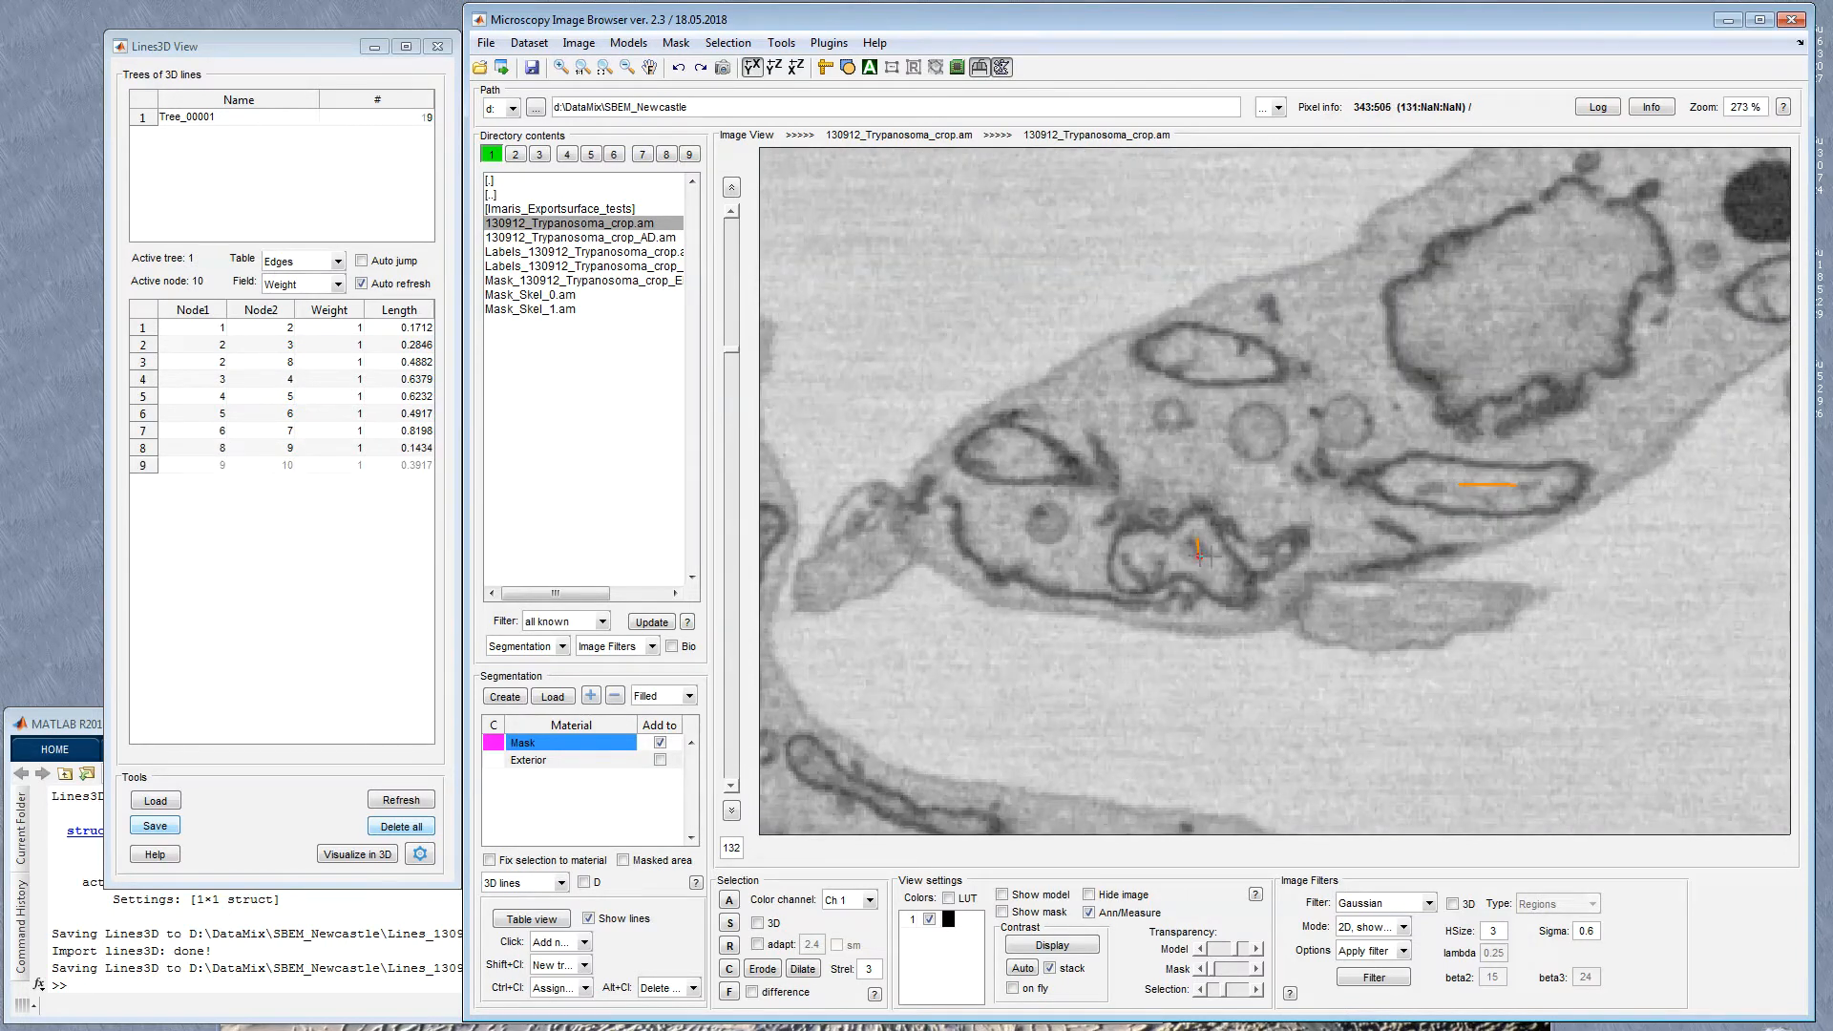
Step: Extend the second branch from node 10 along the lower organelle with nodes 11, 12 and 13
scroll(1240, 592, up, 4)
click(1253, 614)
scroll(1270, 611, up, 7)
click(1327, 606)
scroll(1407, 601, up, 5)
click(1379, 607)
Step: Return to node 10 at slice 132 and branch off from it with nodes 14, 15 and 16
scroll(1355, 615, down, 17)
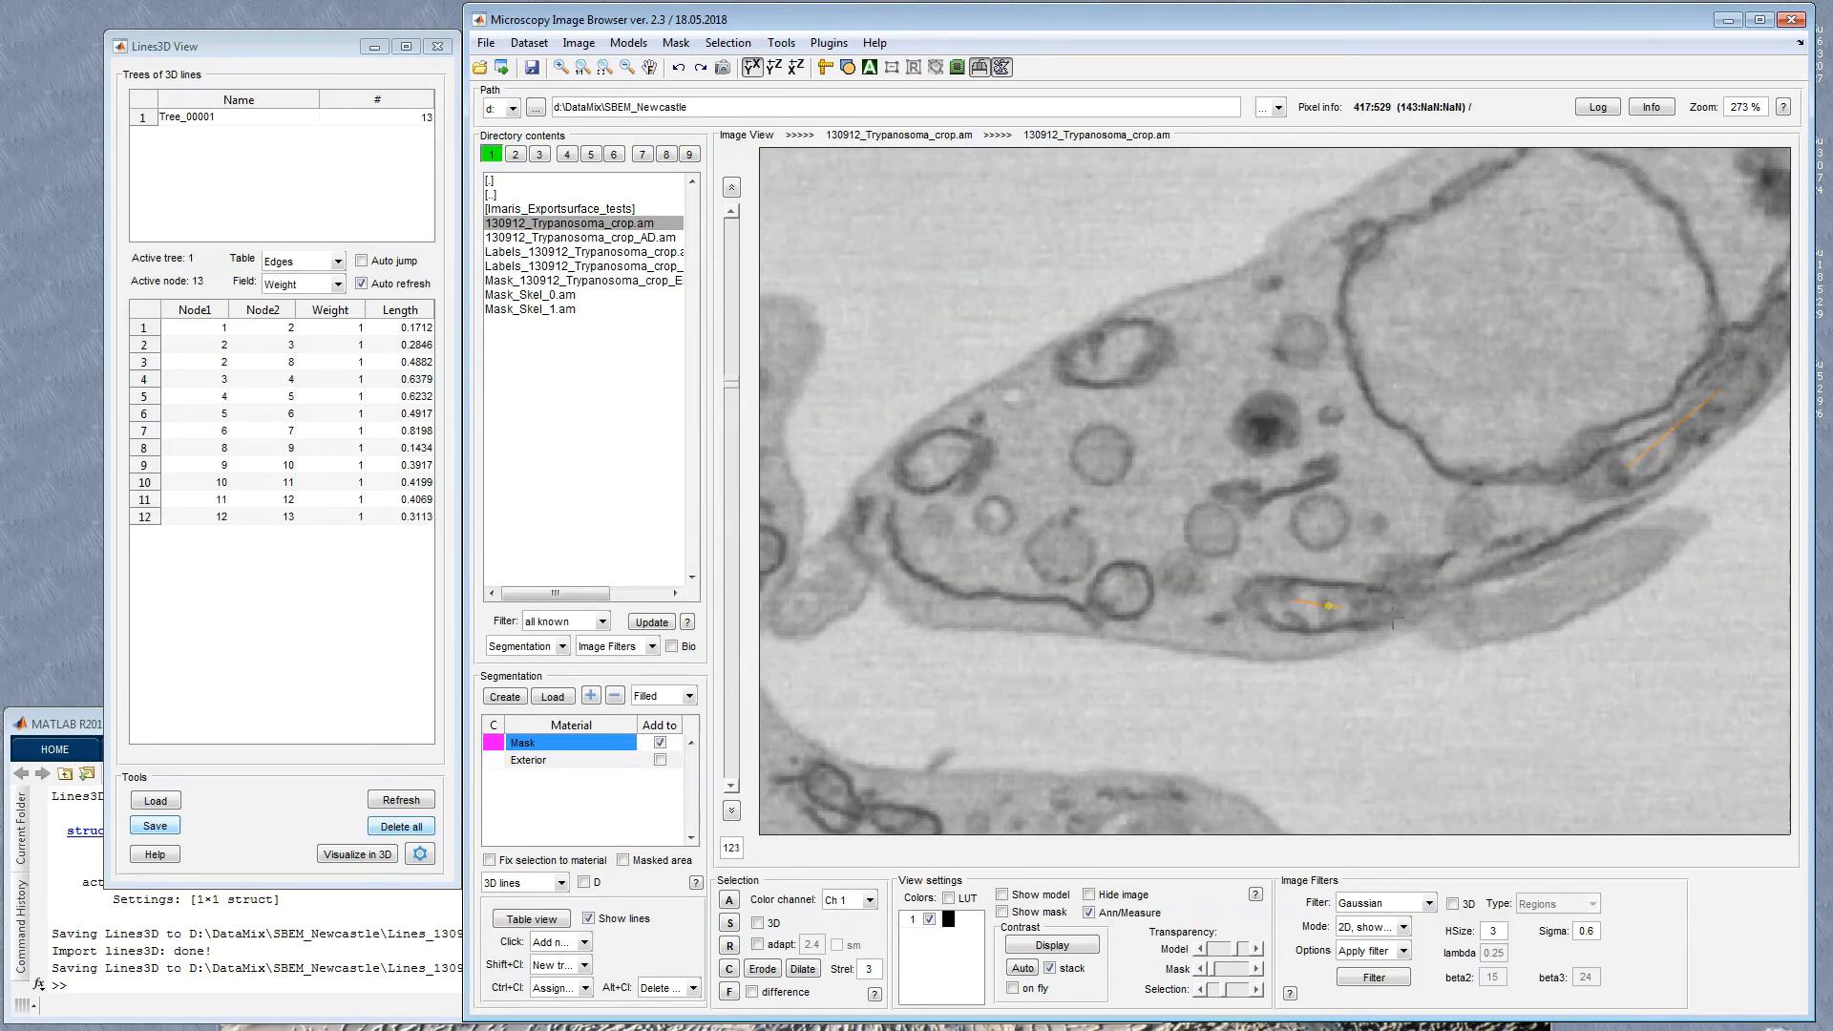
scroll(1279, 623, up, 1)
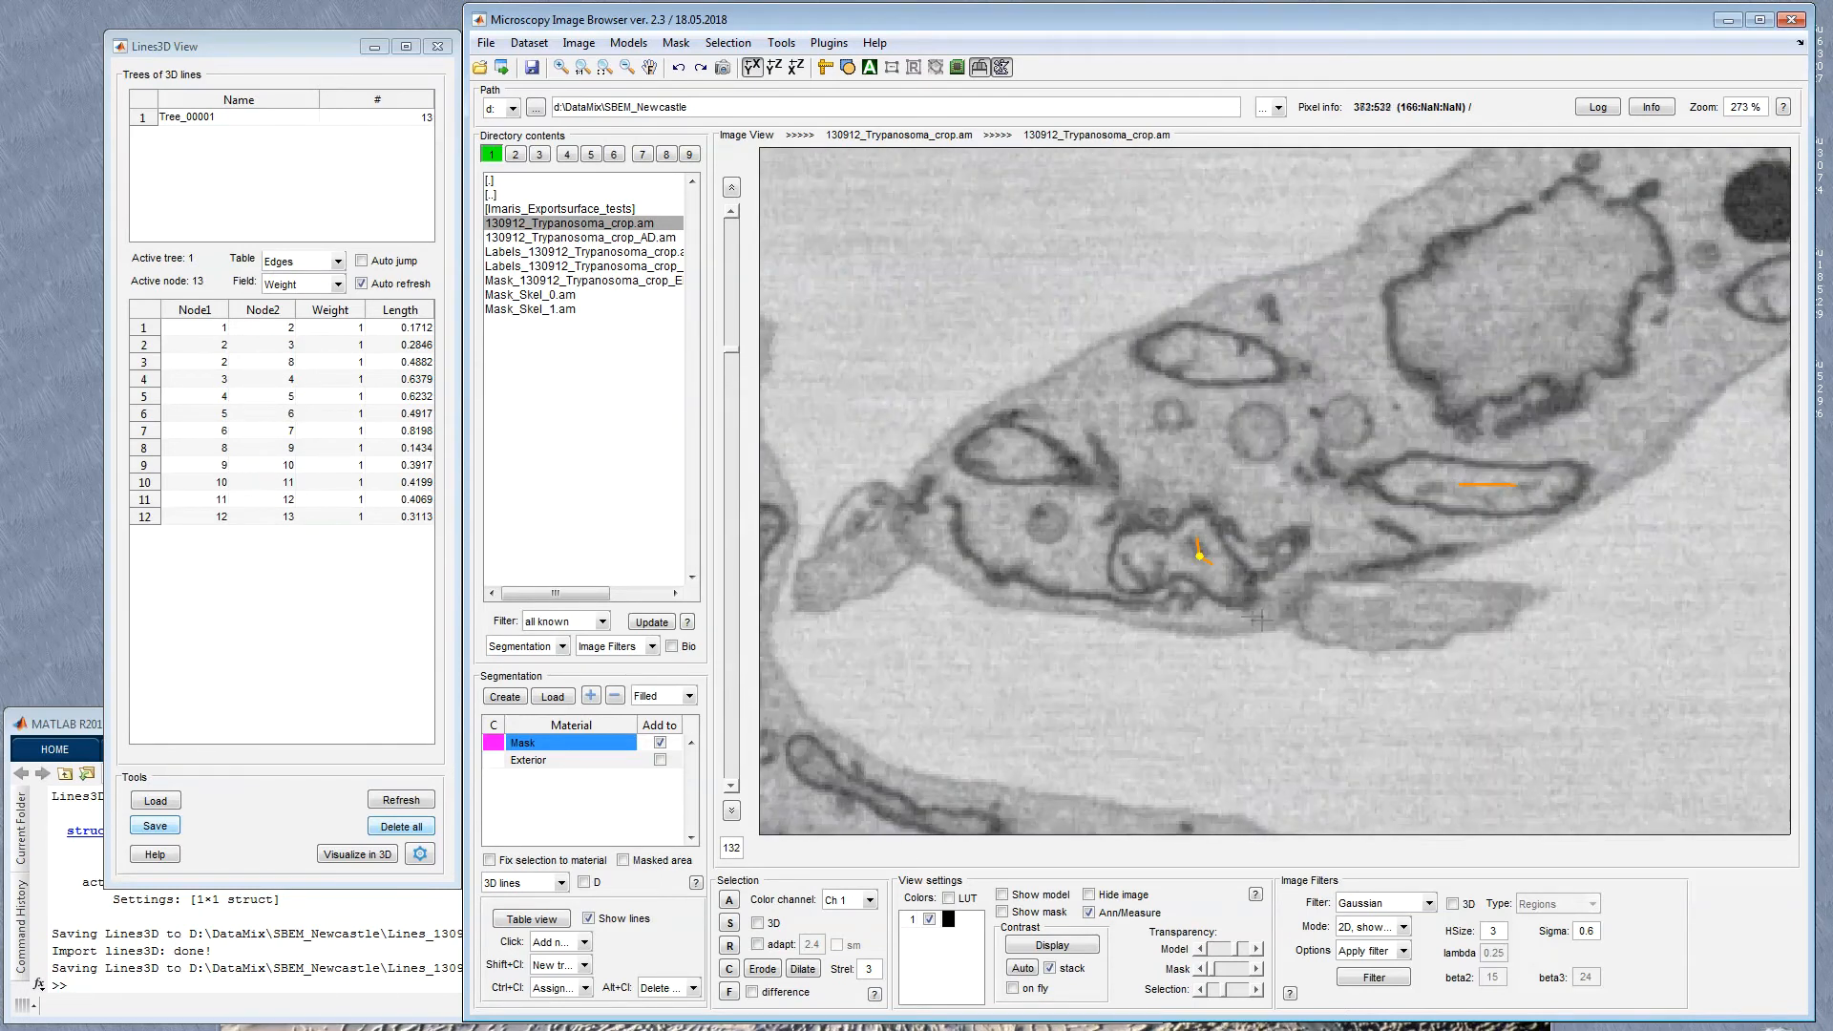
scroll(1131, 577, up, 4)
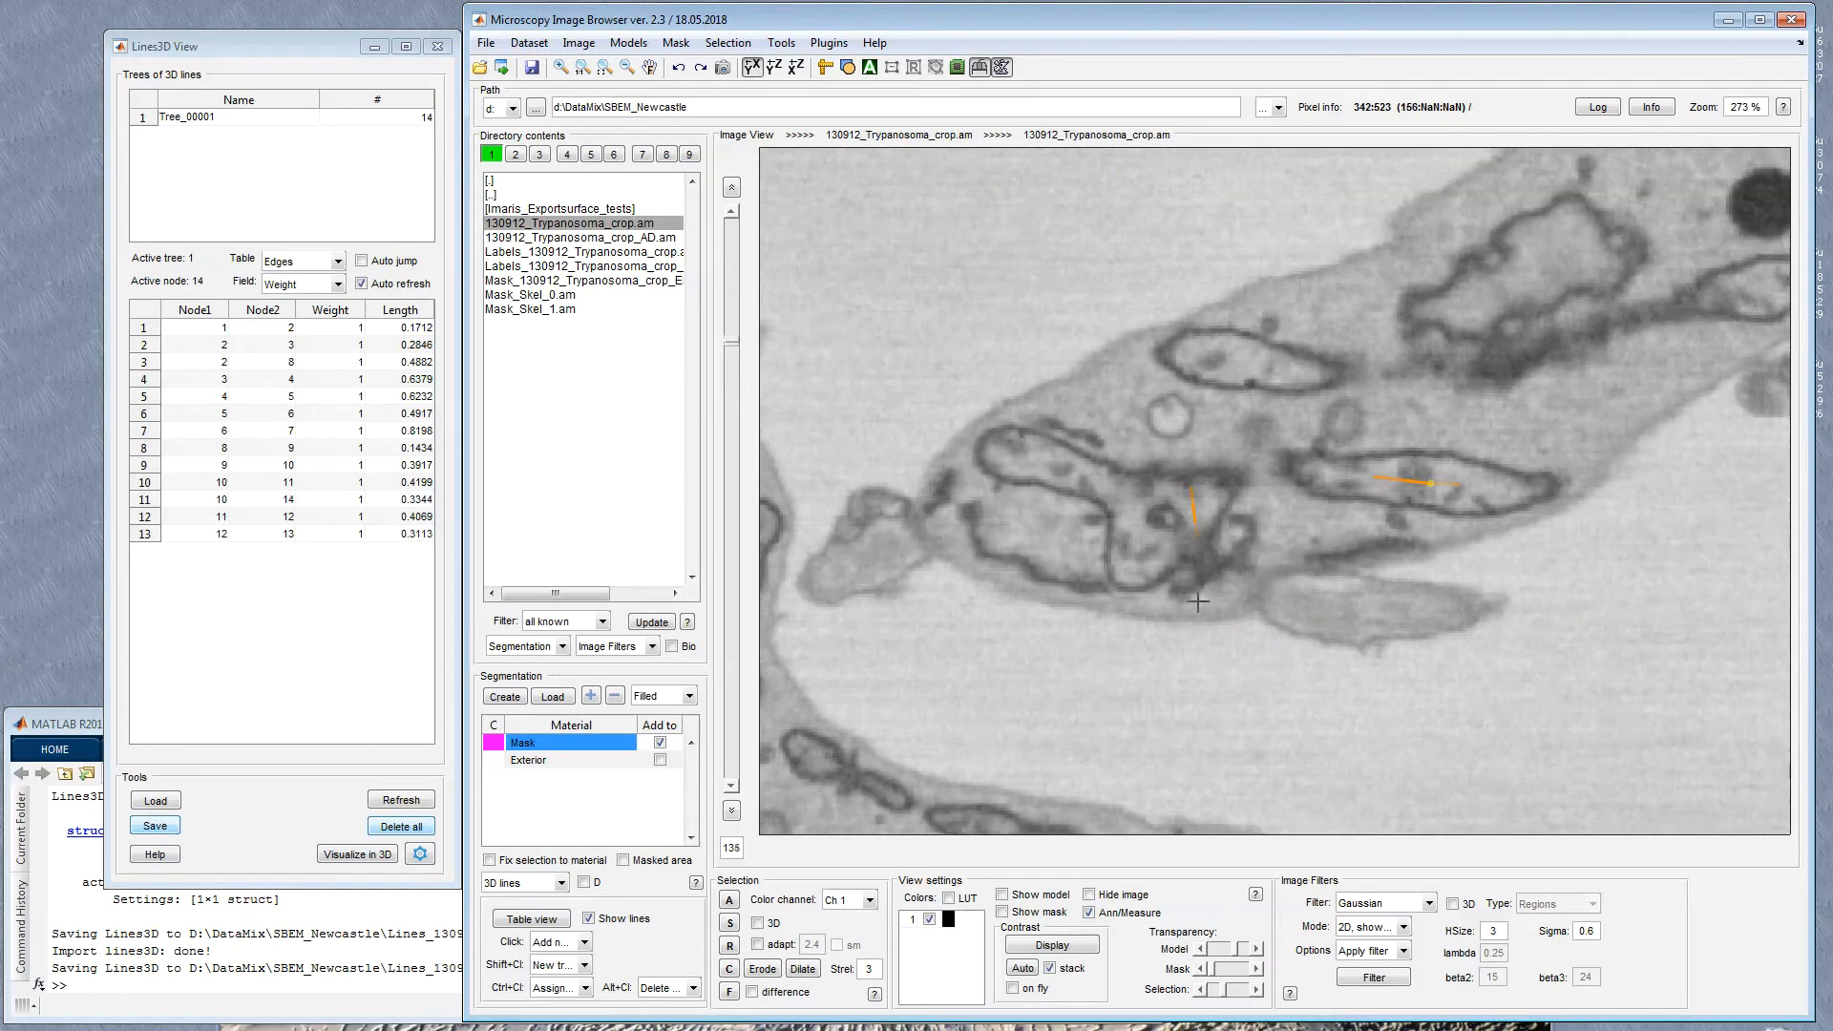
click(1129, 573)
scroll(1122, 601, up, 6)
click(1123, 591)
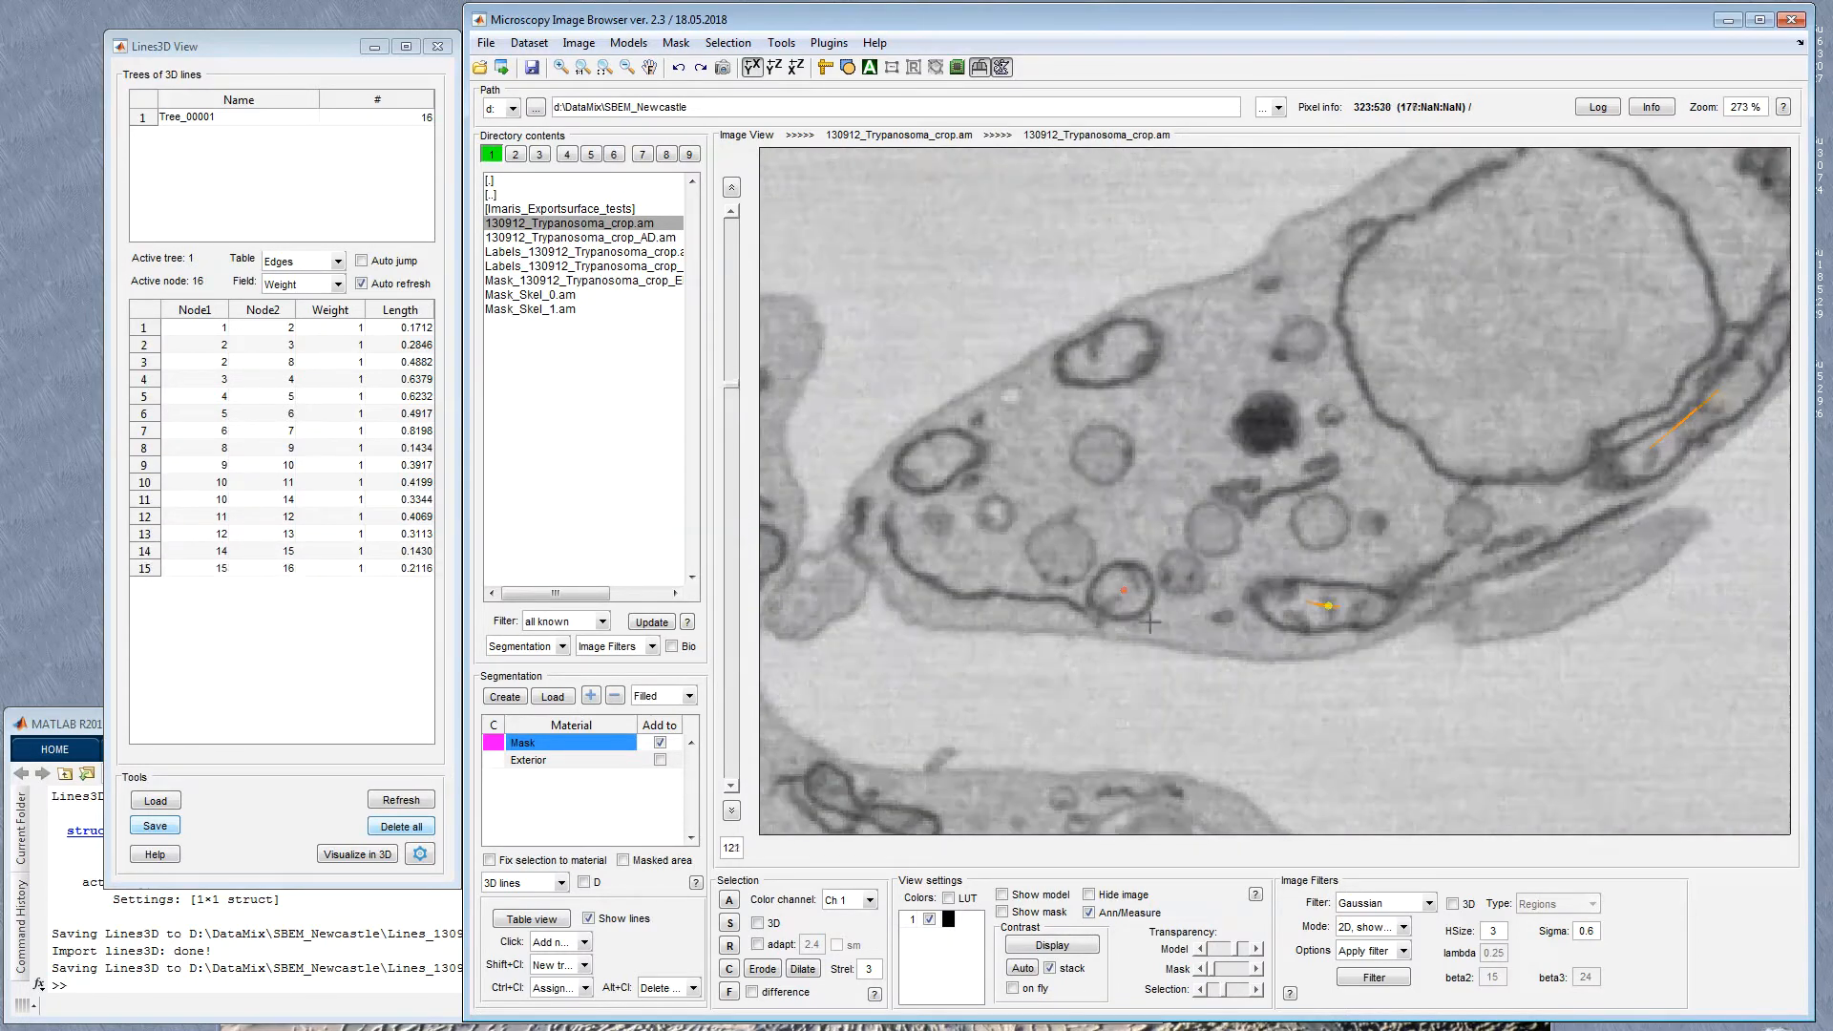
Step: Extend the branch from node 16 through lower-numbered slices with nodes 17, 18 and 19
scroll(1103, 602, up, 6)
click(1113, 596)
scroll(1131, 611, up, 7)
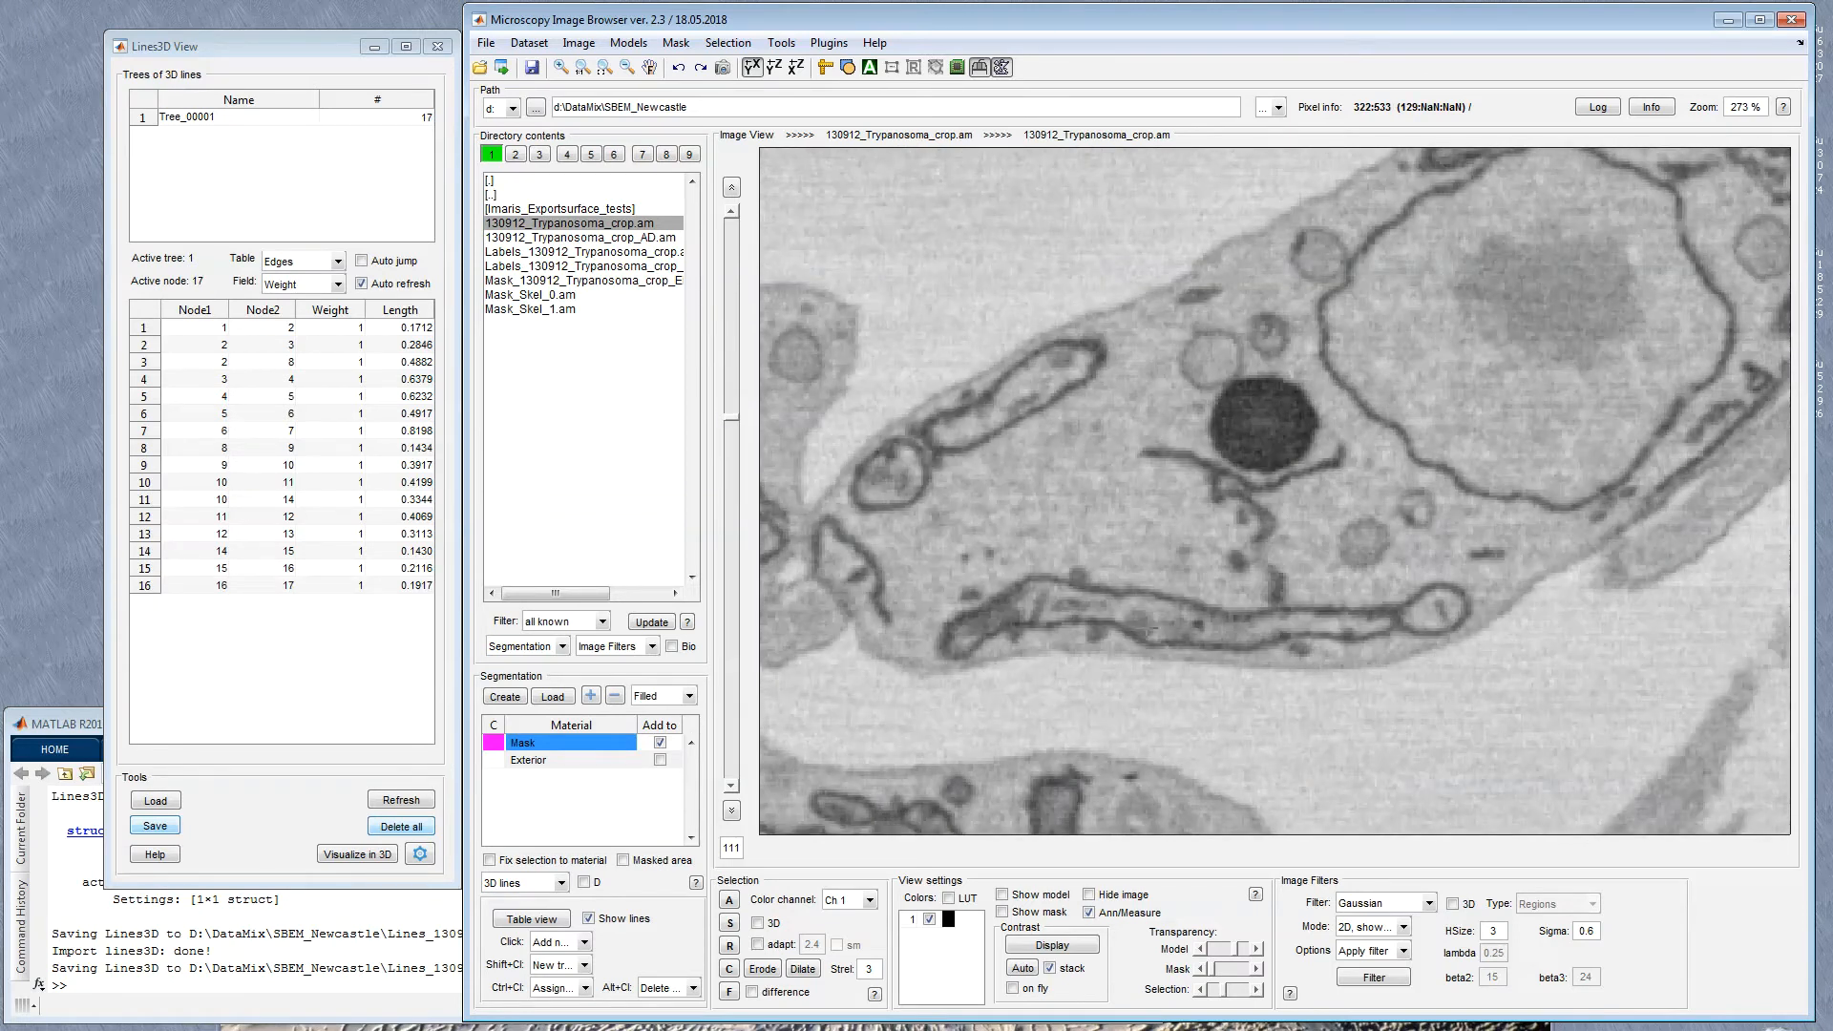
scroll(1100, 669, up, 5)
click(1031, 579)
Step: Return to node 17 at slice 116 and add a further branch from it with nodes 20, 21 and 22
scroll(1219, 657, down, 11)
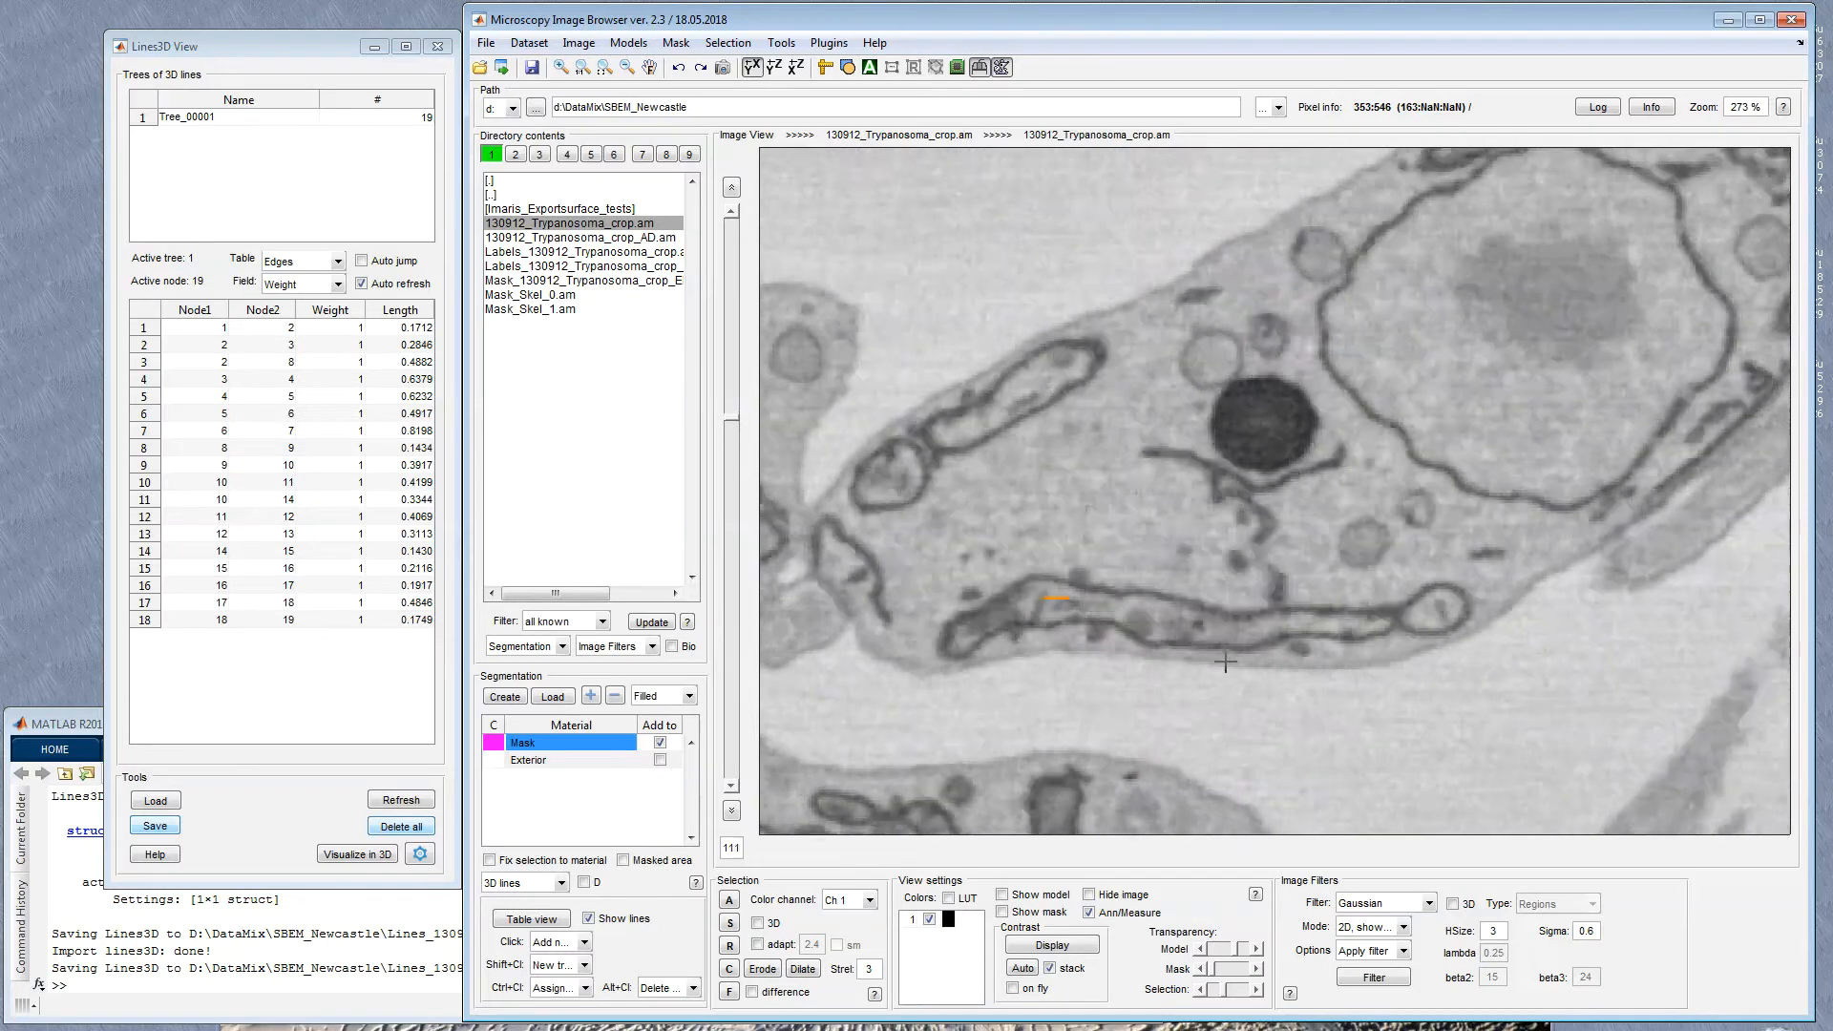
scroll(1224, 662, down, 1)
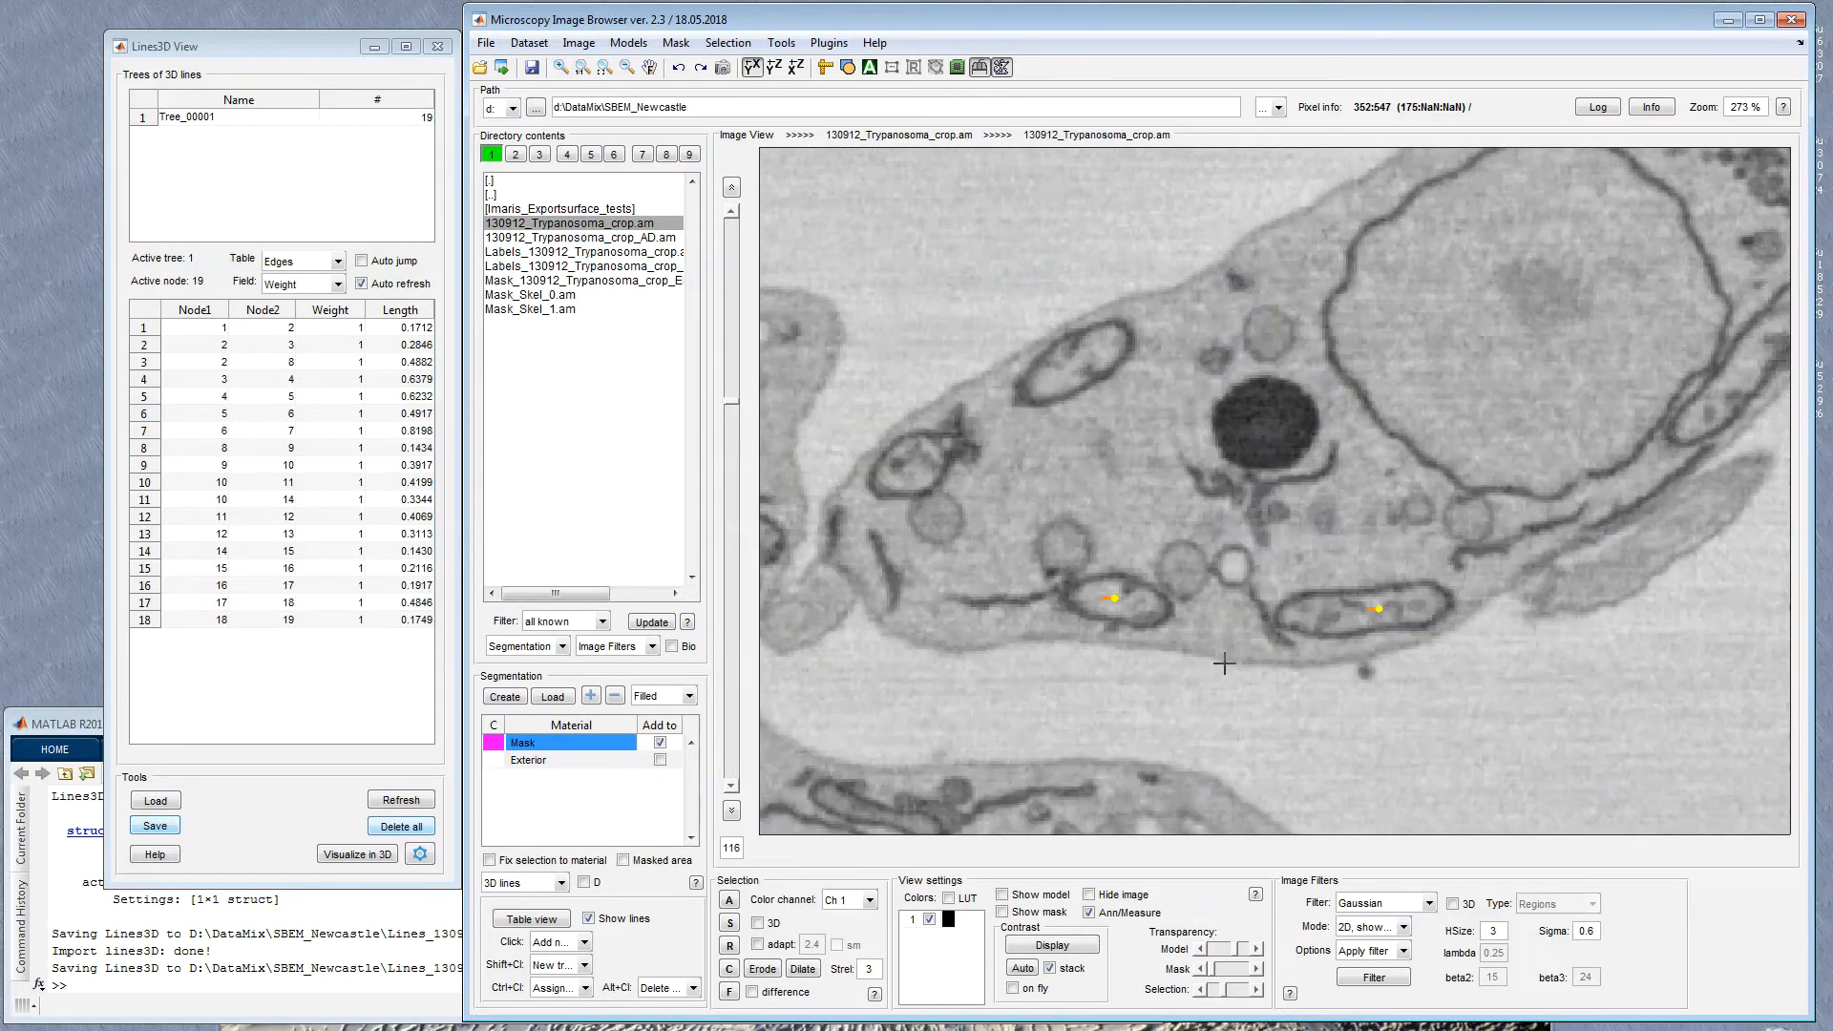
click(1120, 607)
scroll(1121, 607, up, 11)
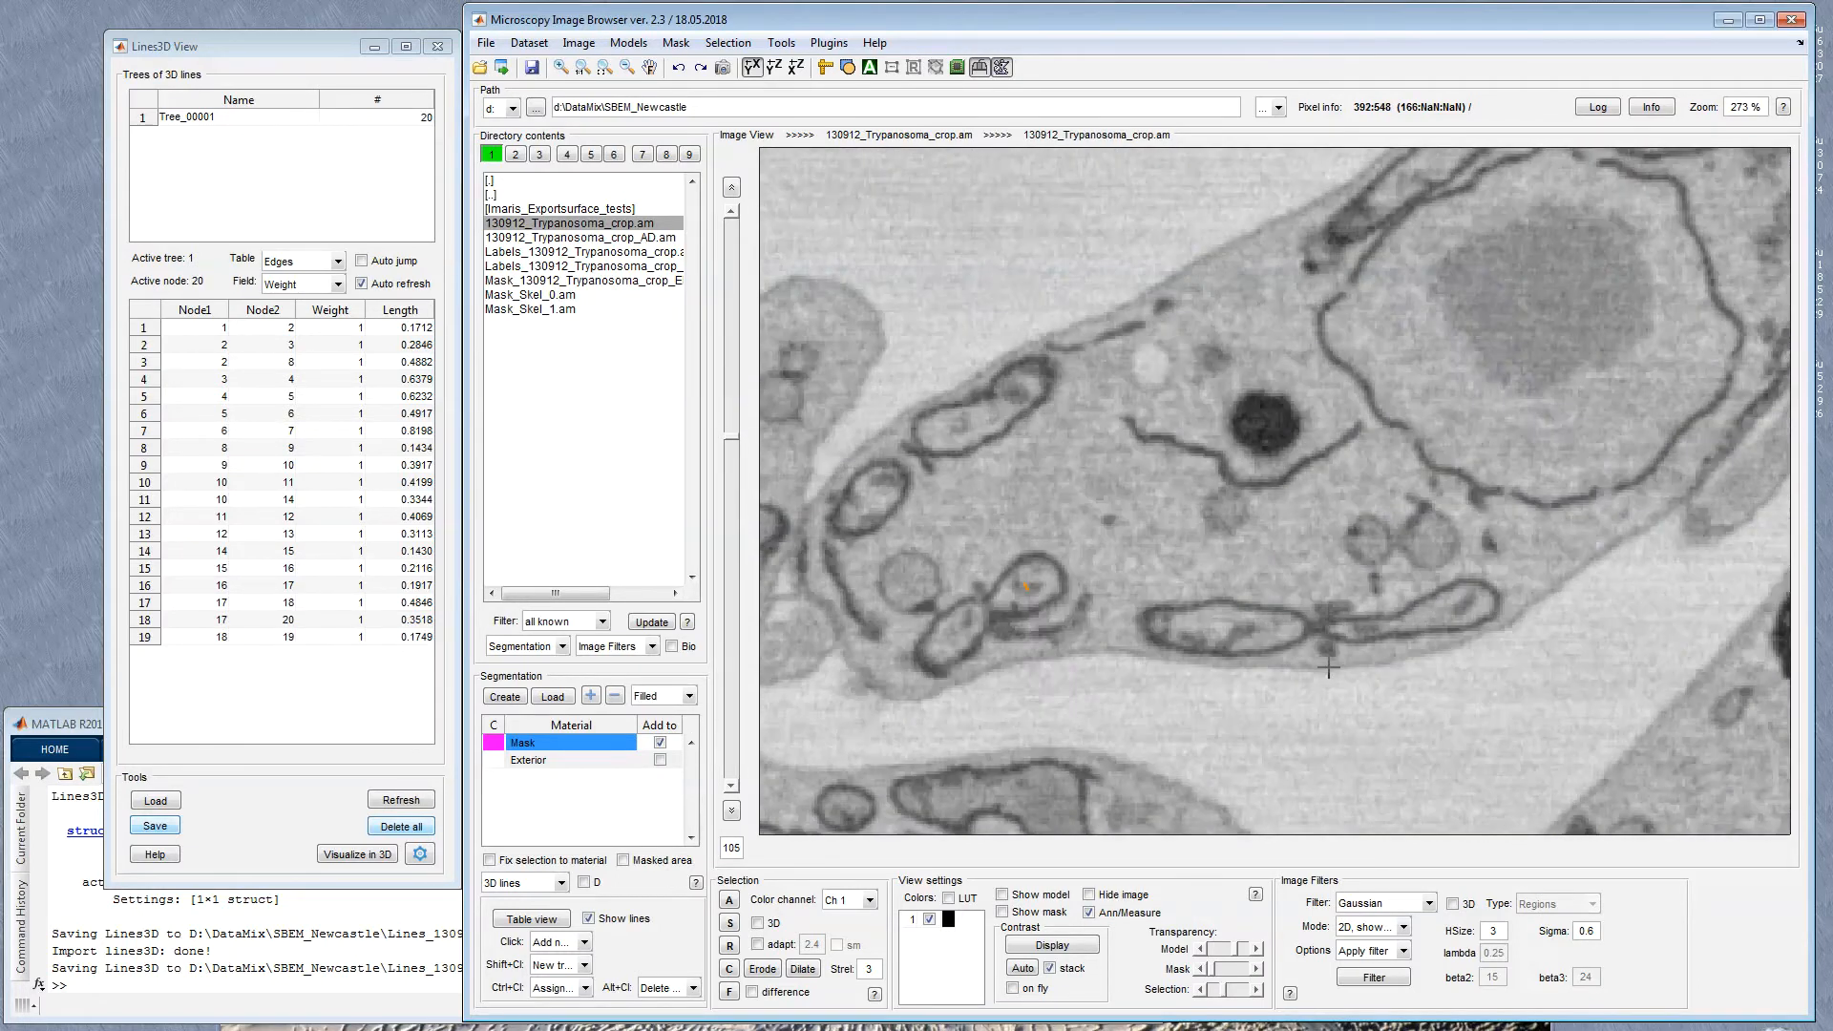
click(1225, 624)
scroll(1322, 636, up, 6)
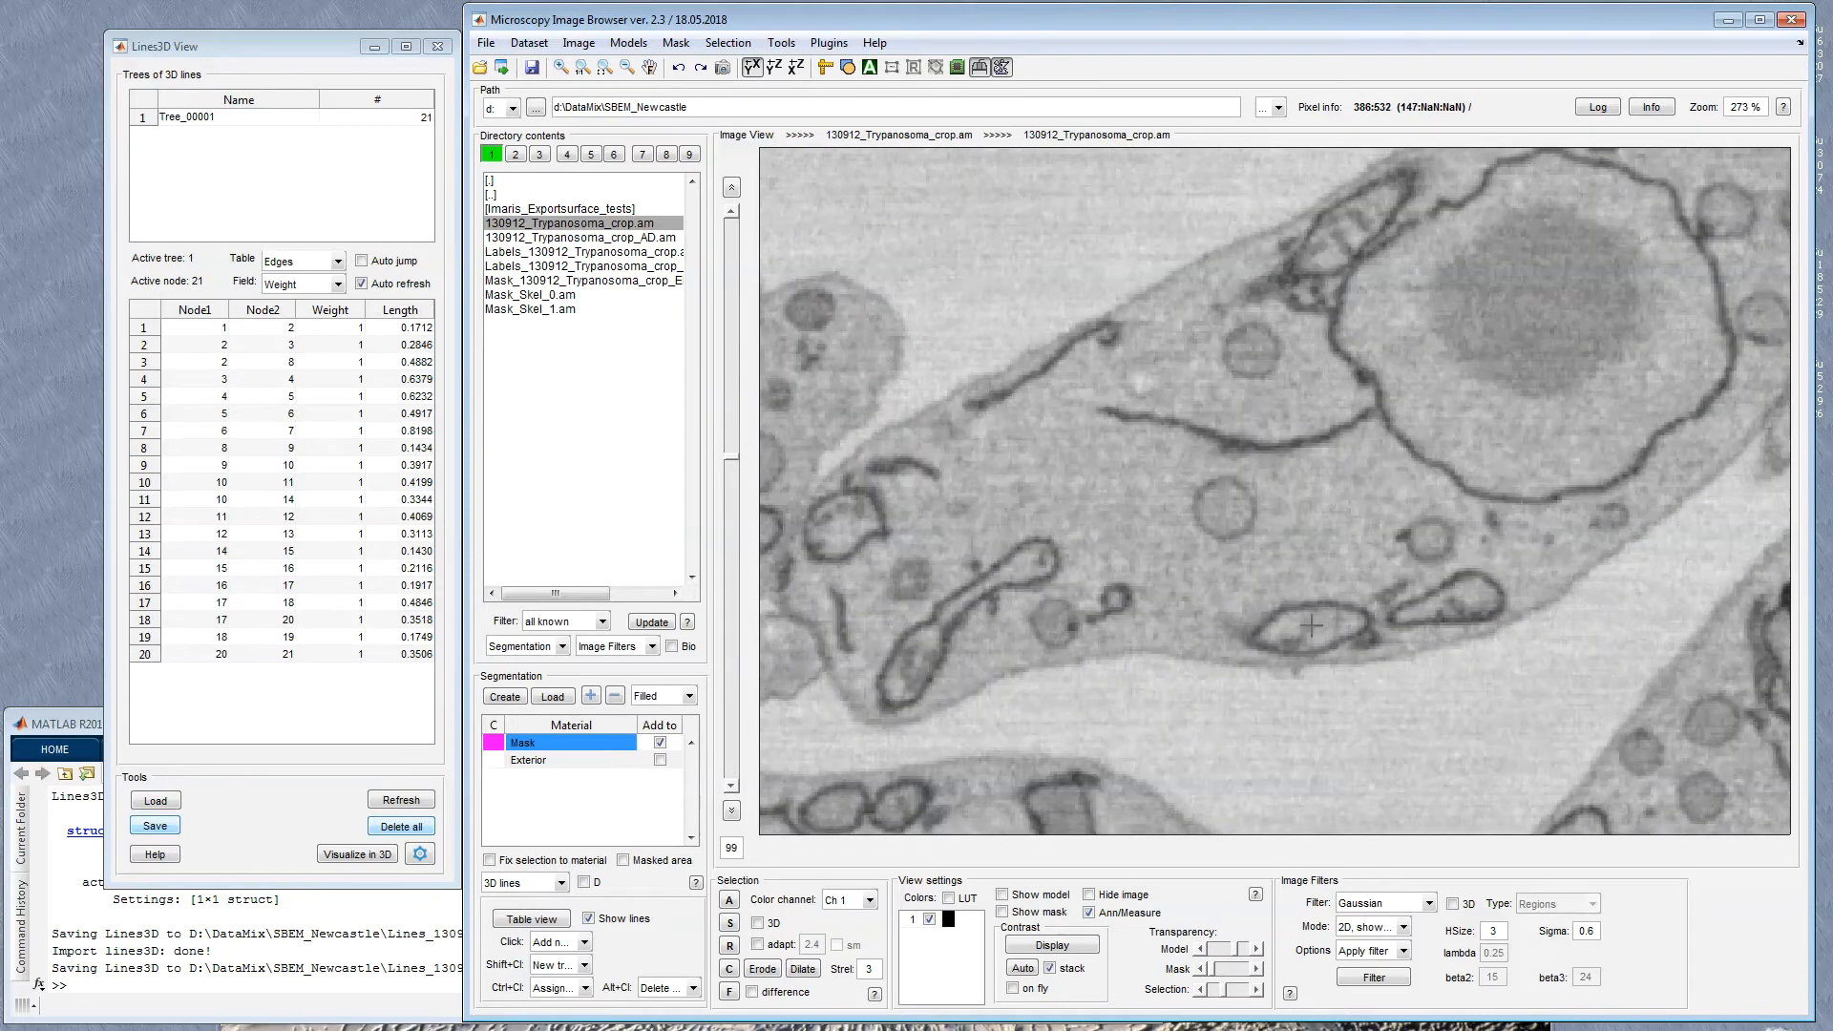
click(1311, 625)
Step: Visualize Tree_00001 in 3D, rotate the plot to examine its branches from several sides, and close the figure
scroll(1337, 635, down, 15)
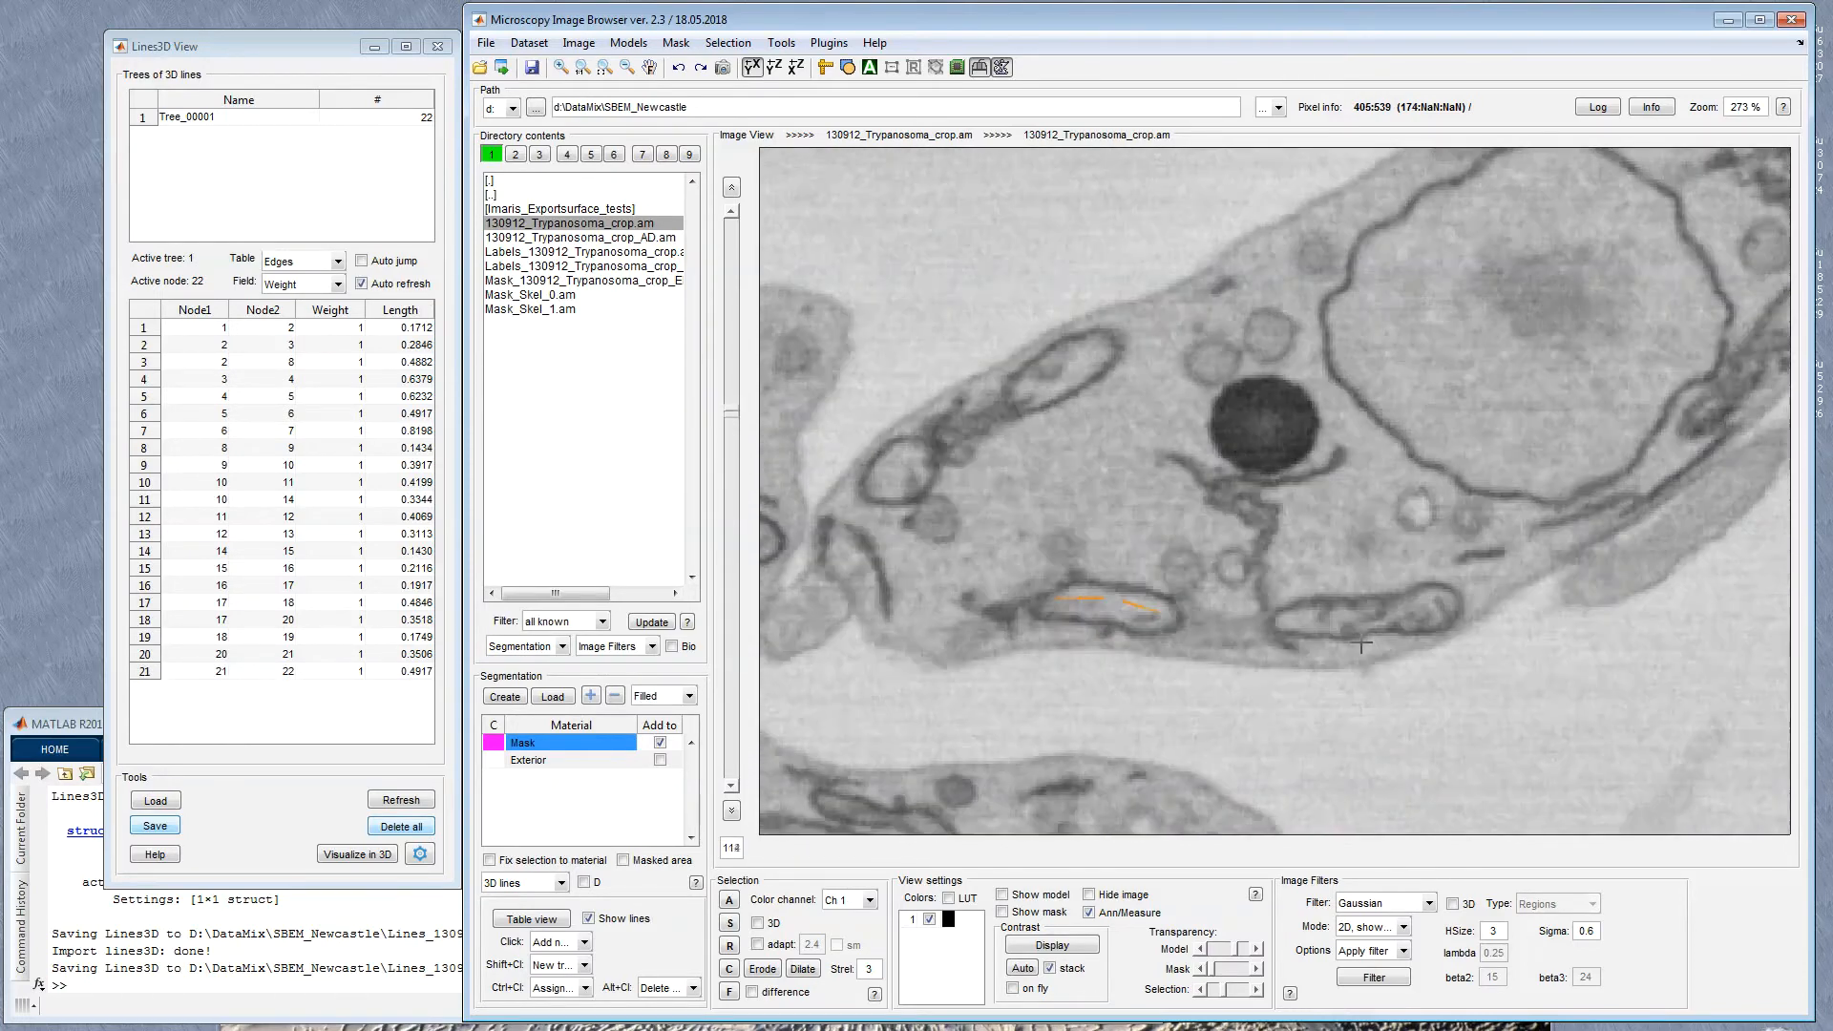
scroll(1362, 646, down, 9)
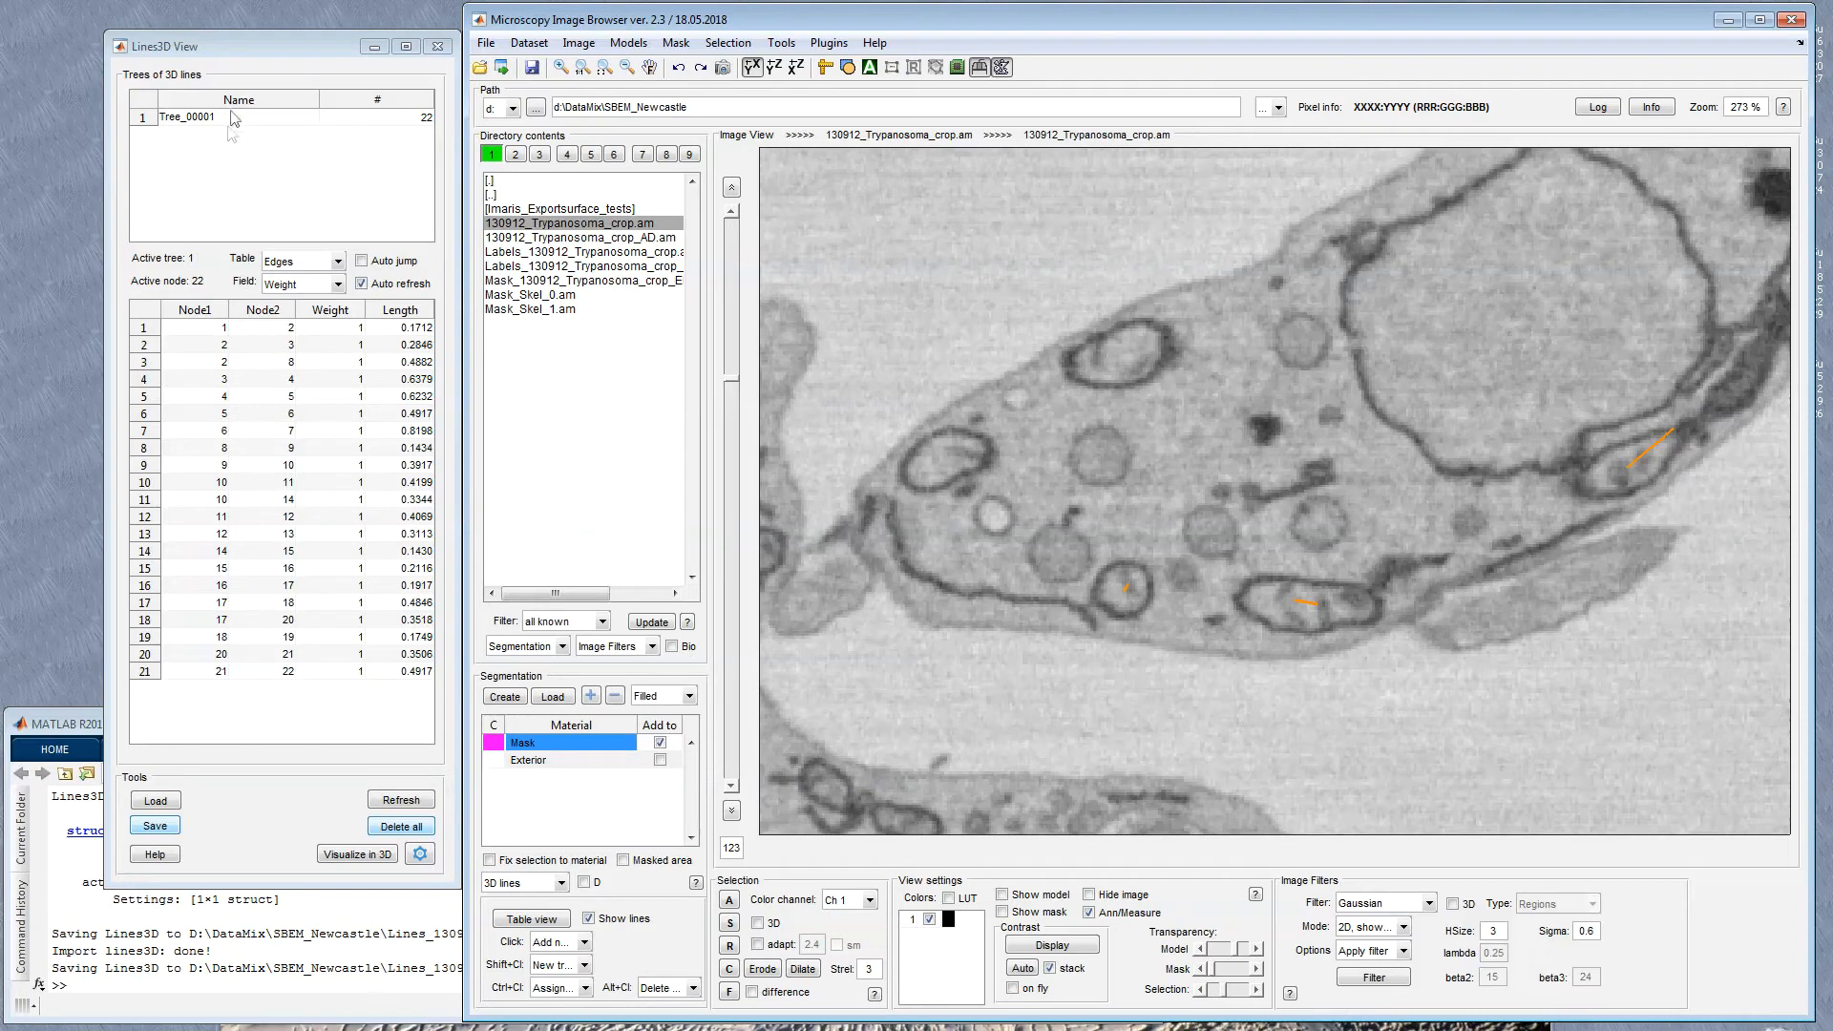
click(232, 118)
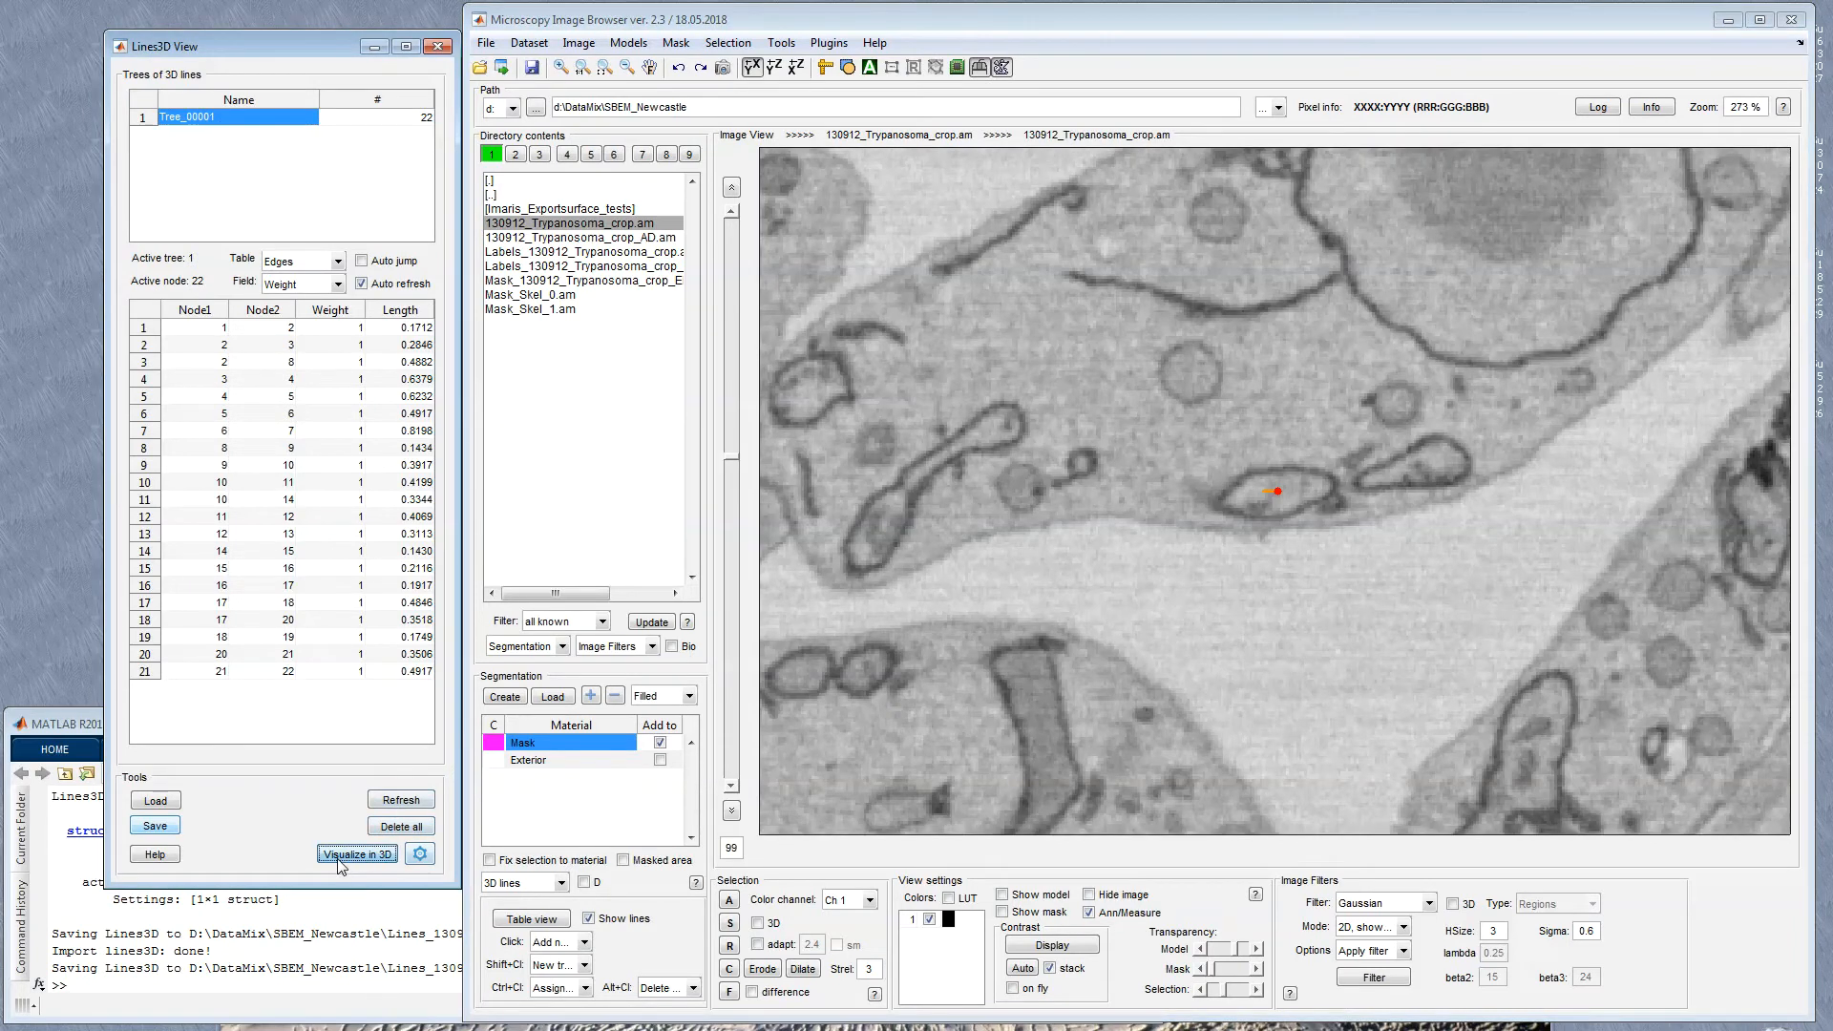
click(355, 854)
click(849, 83)
drag(878, 333, 876, 249)
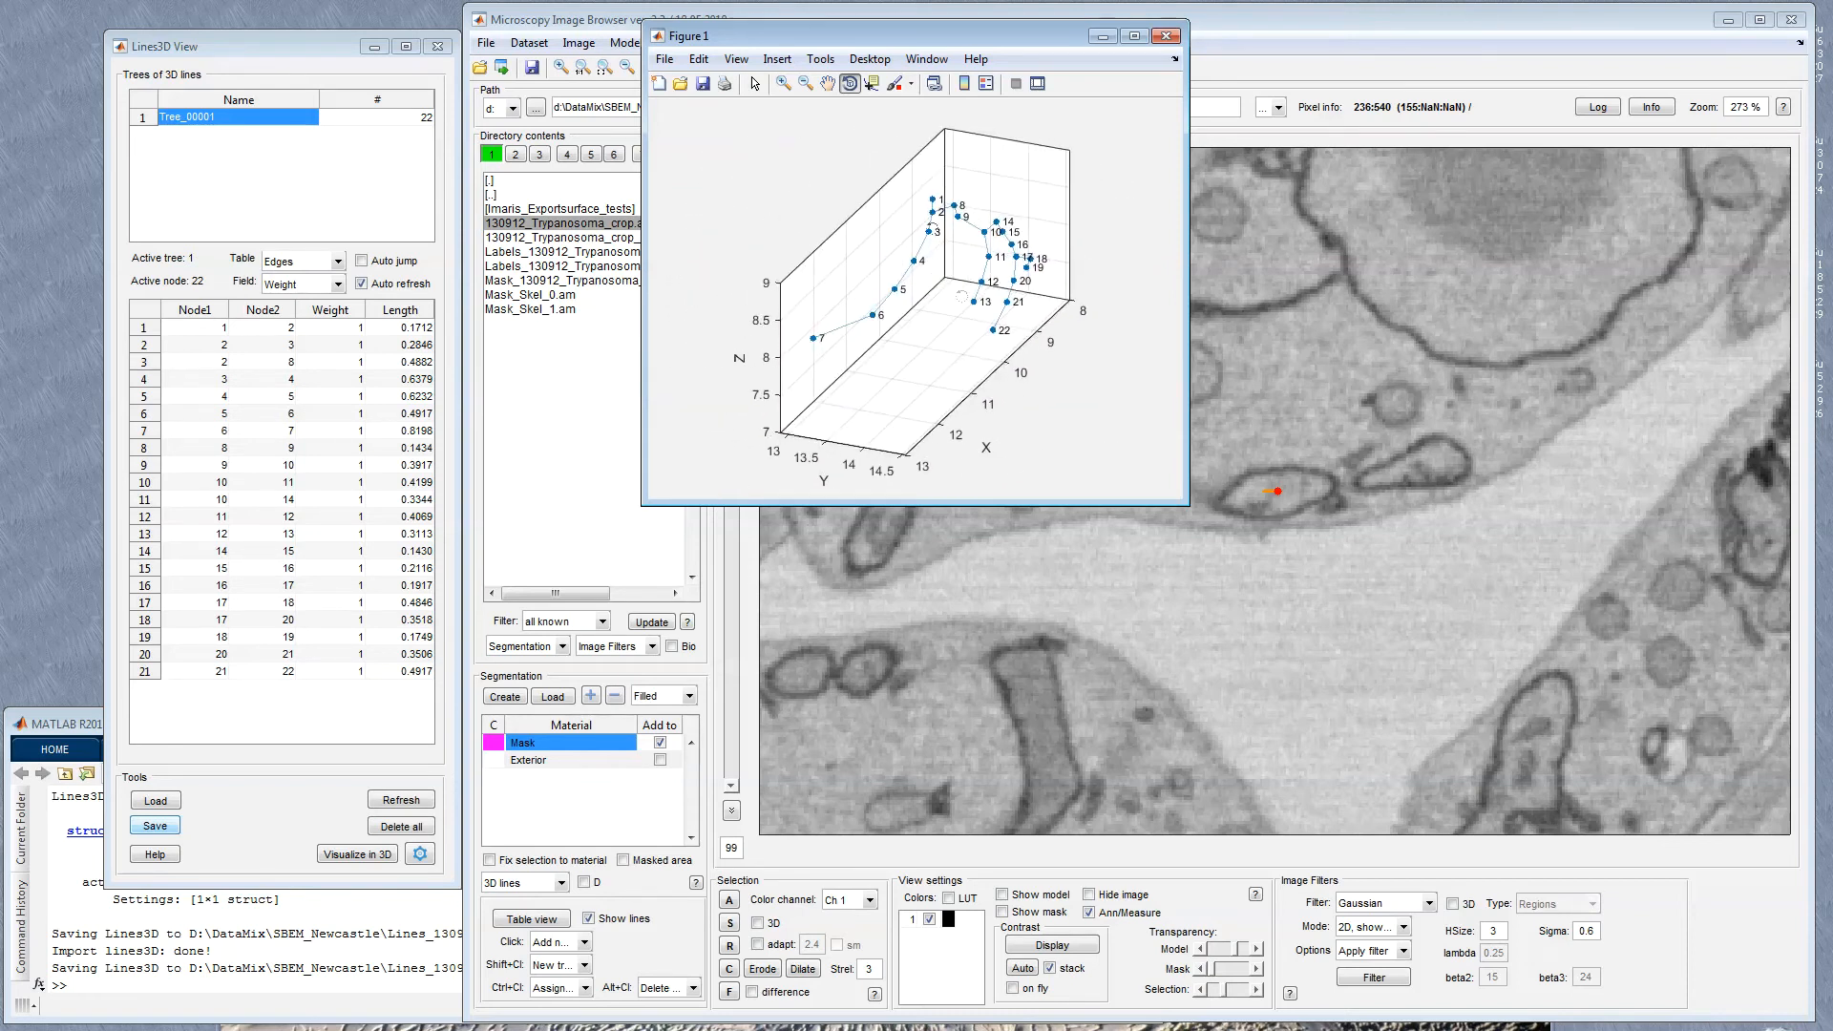
drag(909, 347, 983, 323)
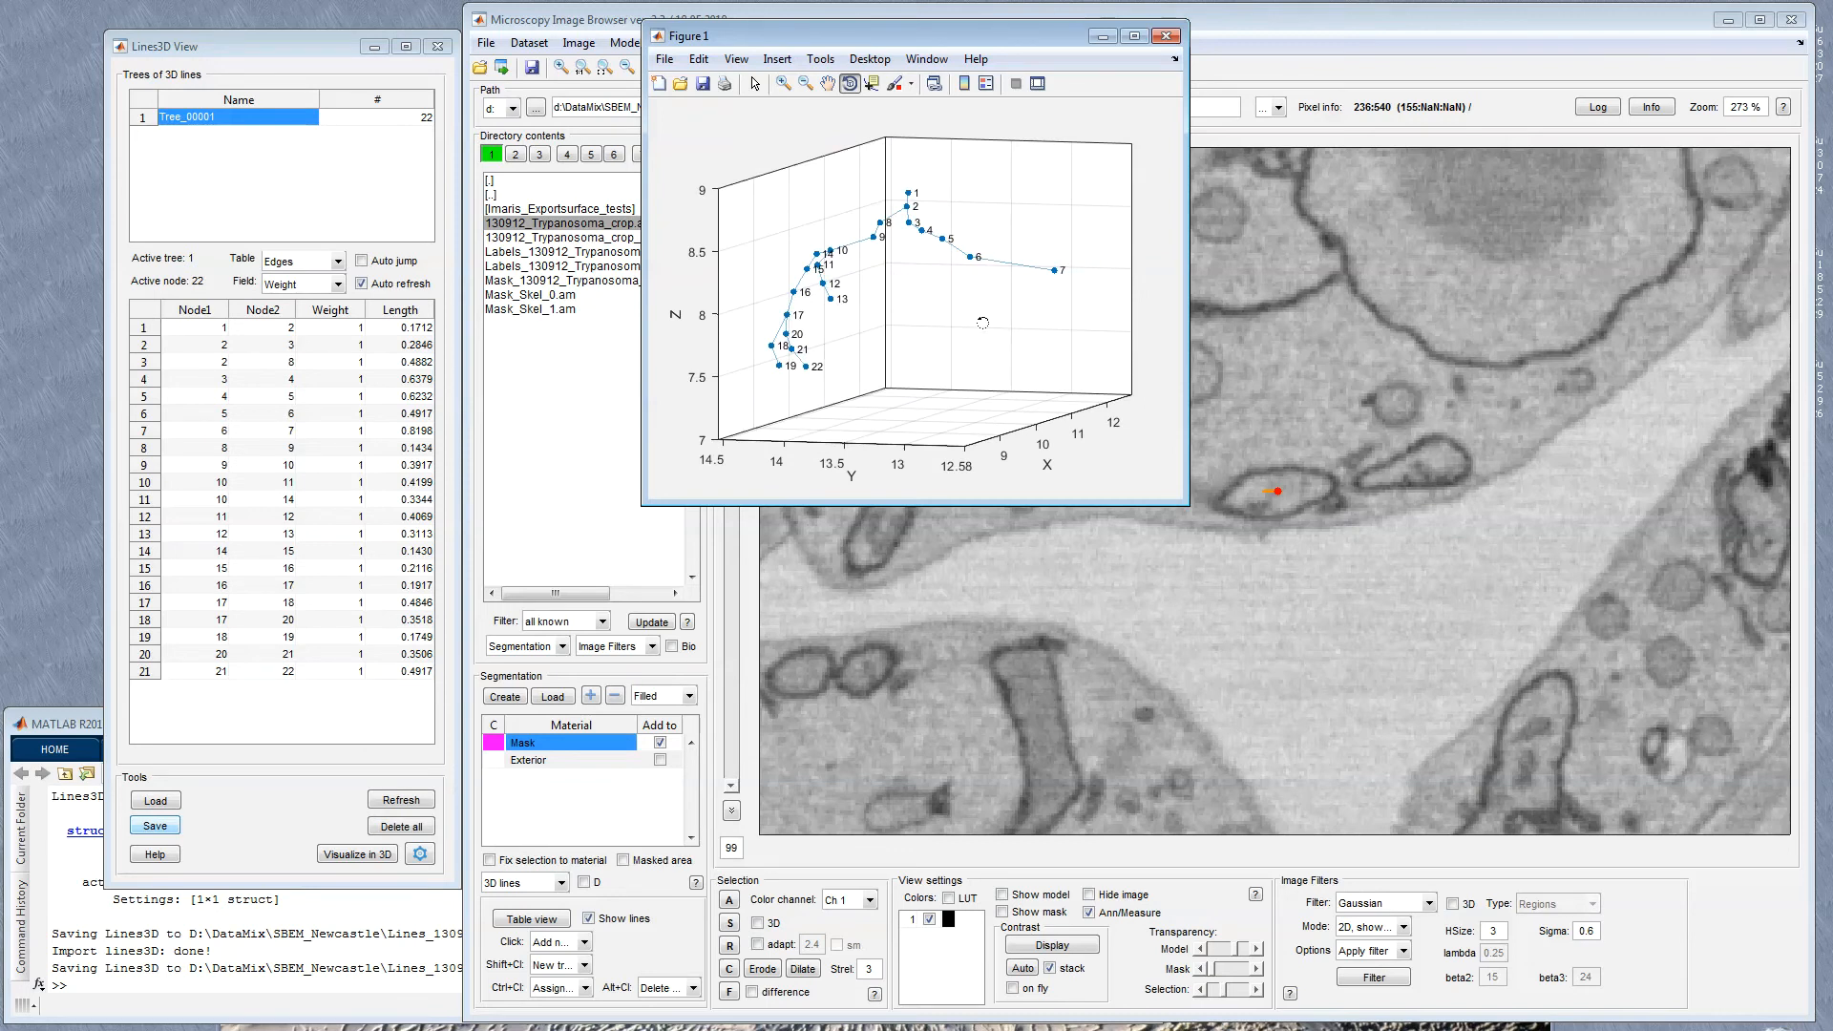
click(1173, 39)
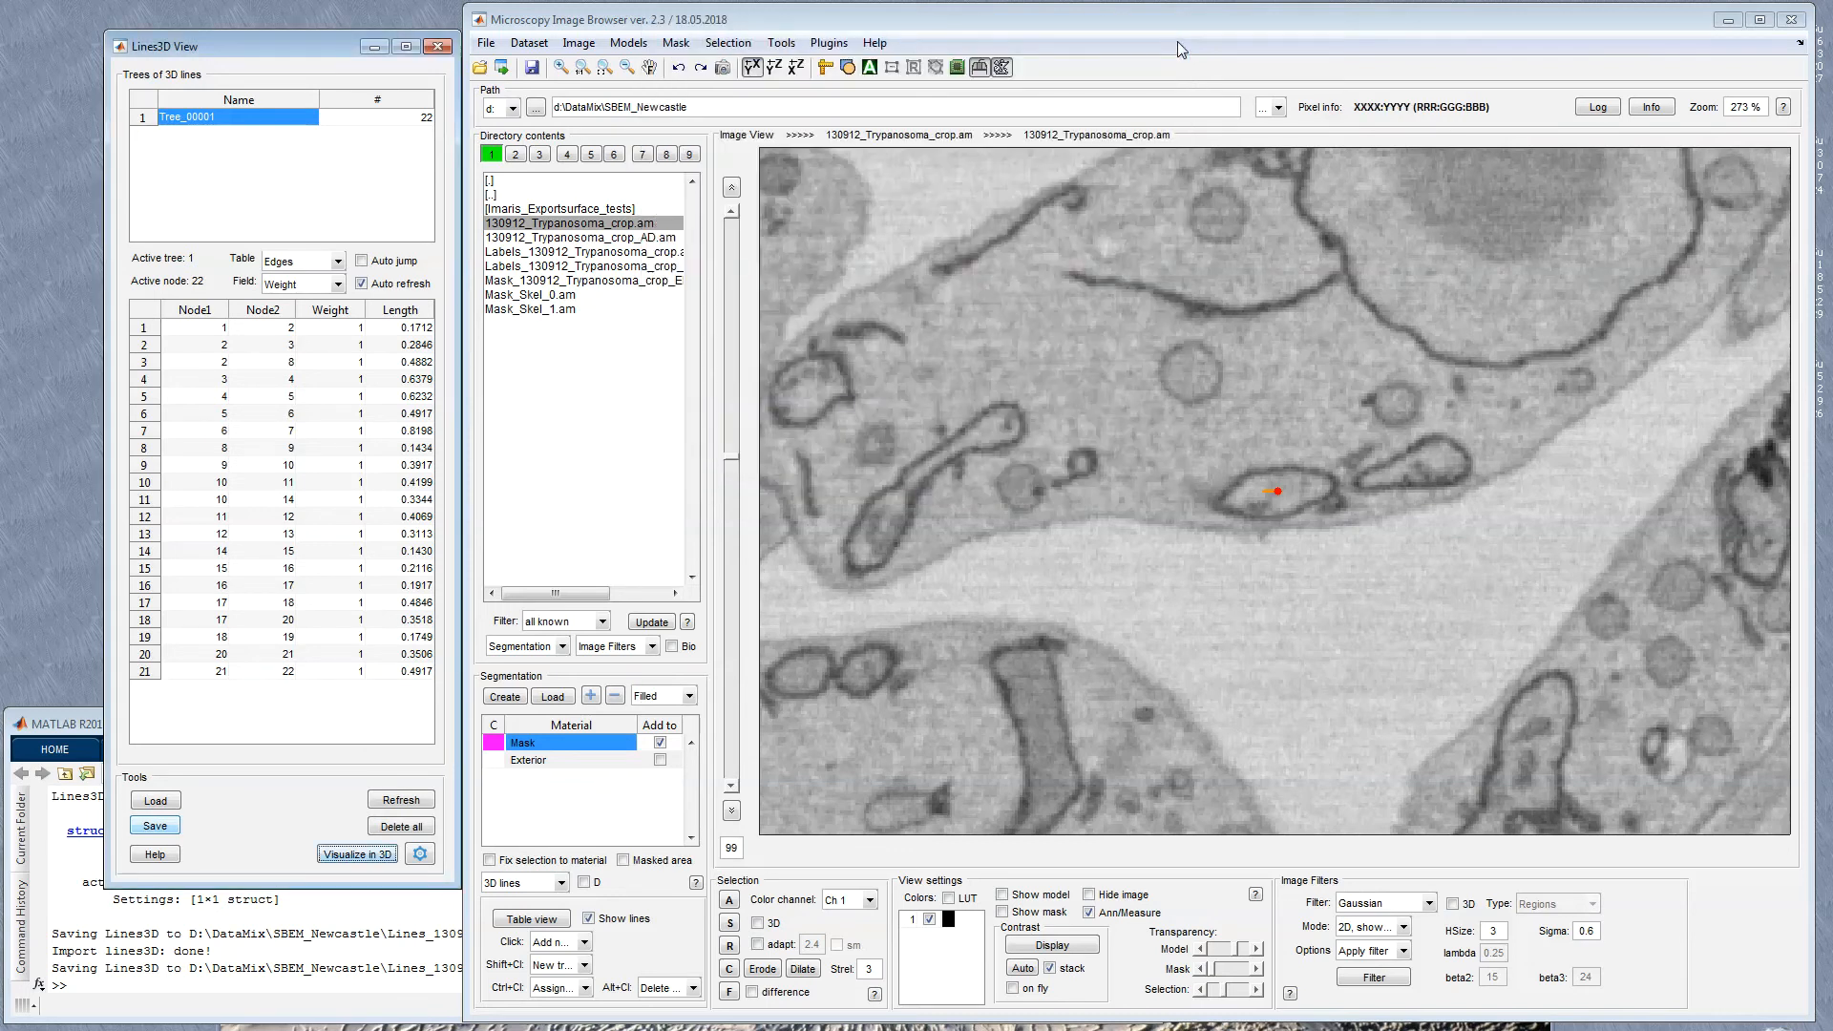